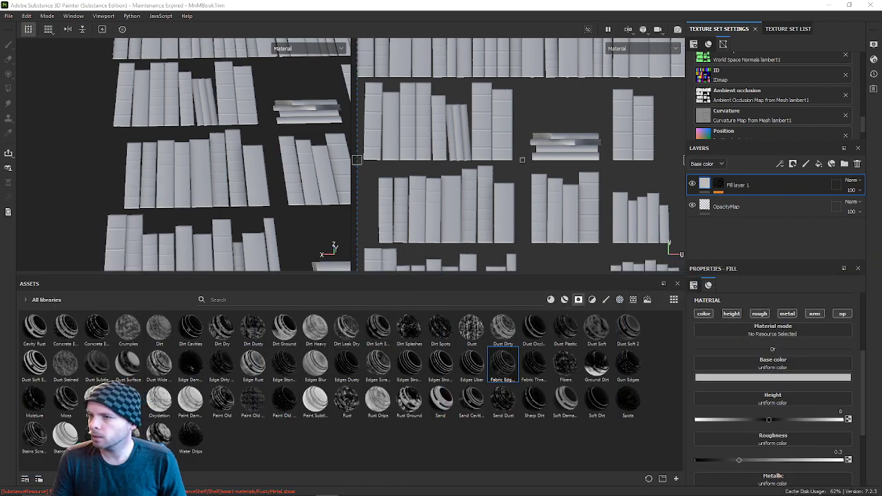
mouse_move(834, 493)
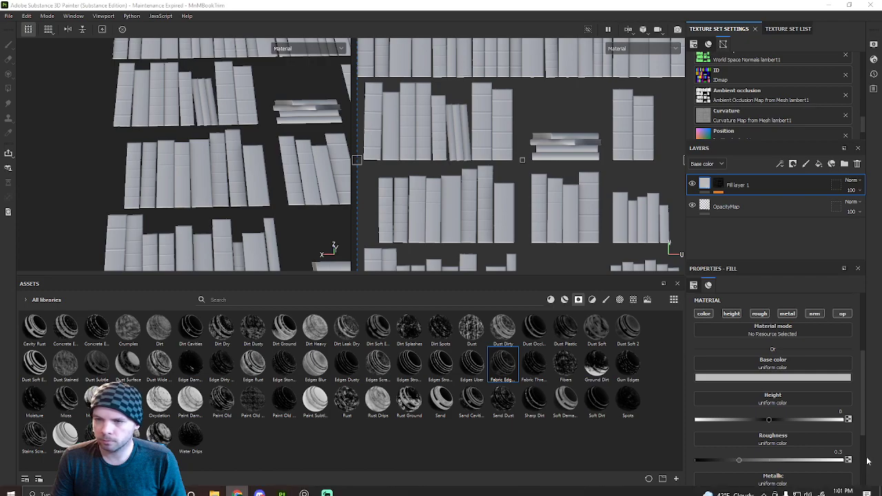
mouse_move(327, 487)
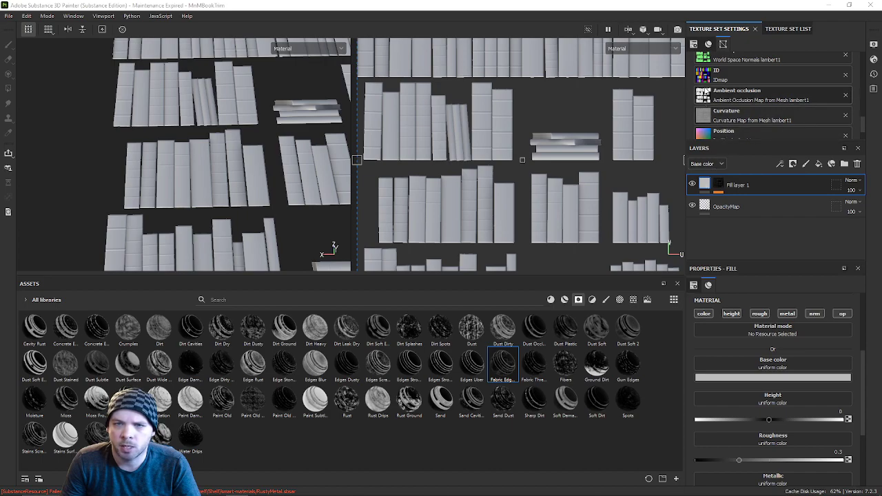
click(710, 77)
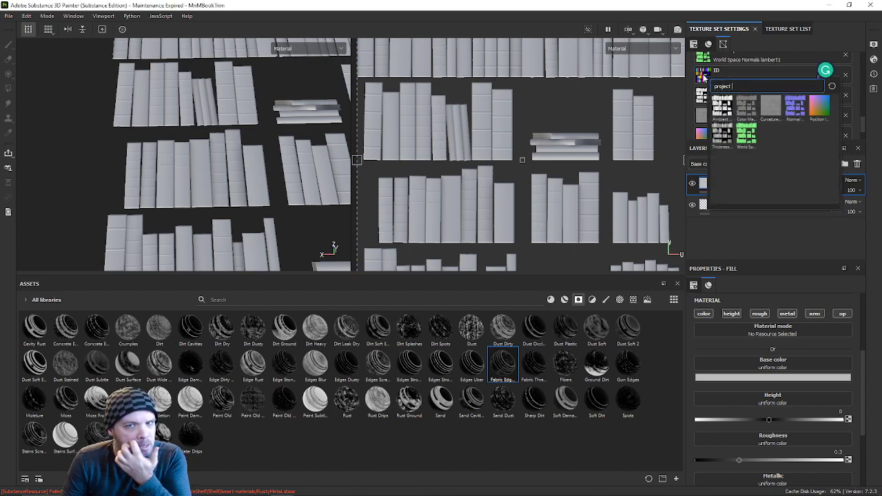
click(486, 277)
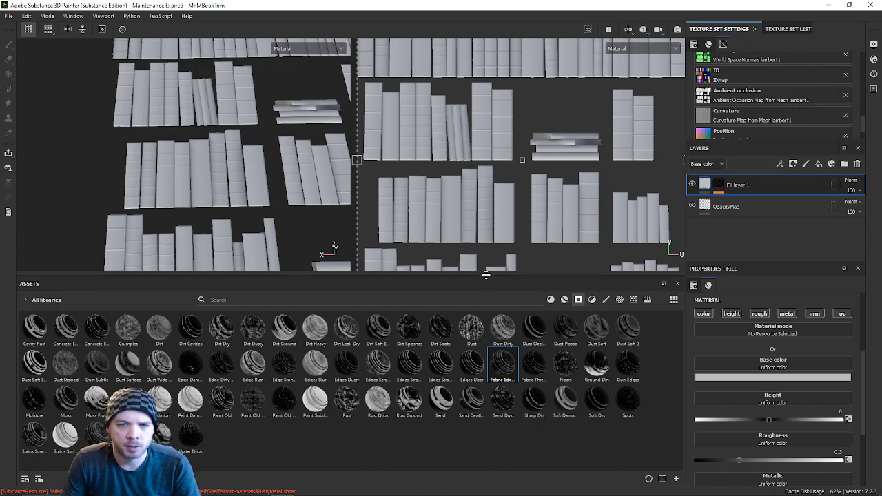
Step: Enlarge the viewport area by shrinking the assets shelf, and widen the 3D view of the bookshelf mesh
drag(486, 275, 485, 338)
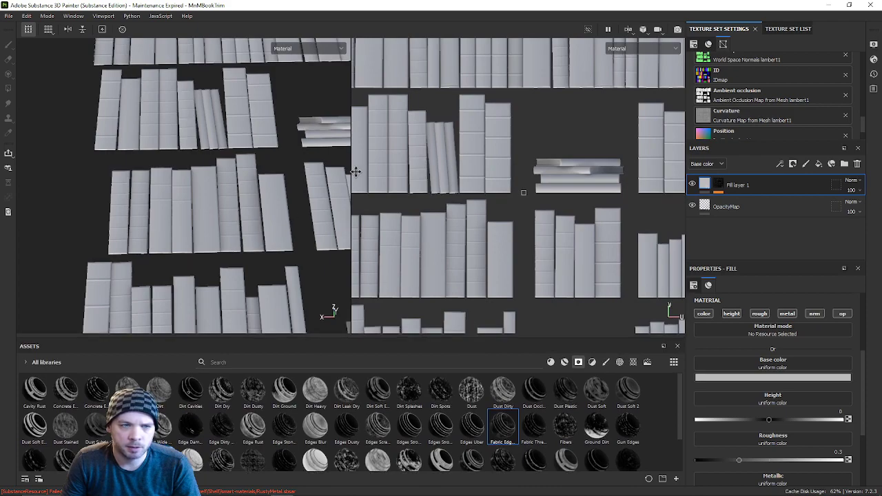
drag(350, 172, 453, 172)
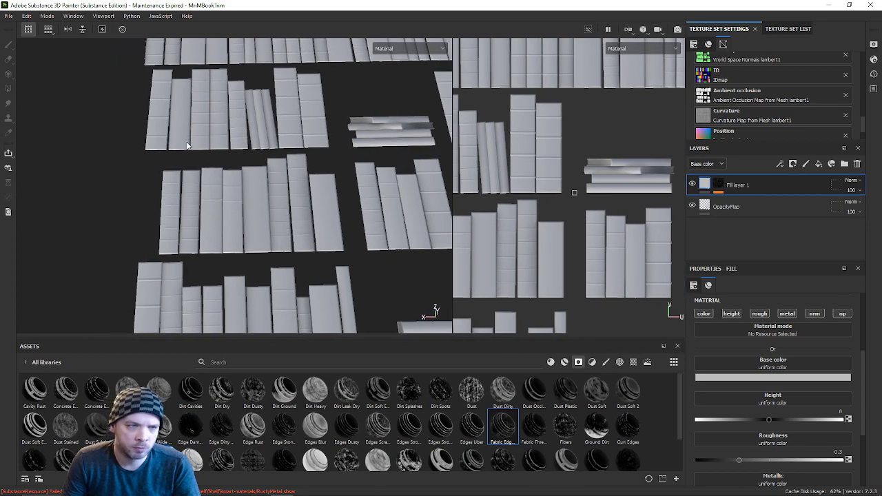
alt+middle_drag(356, 230, 219, 211)
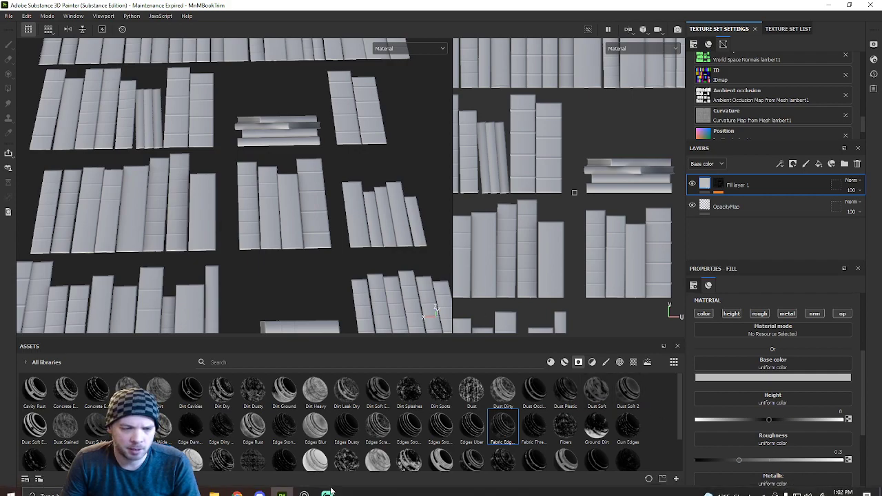
scroll(301, 174, down, 2)
scroll(301, 172, down, 2)
alt+drag(286, 184, 219, 252)
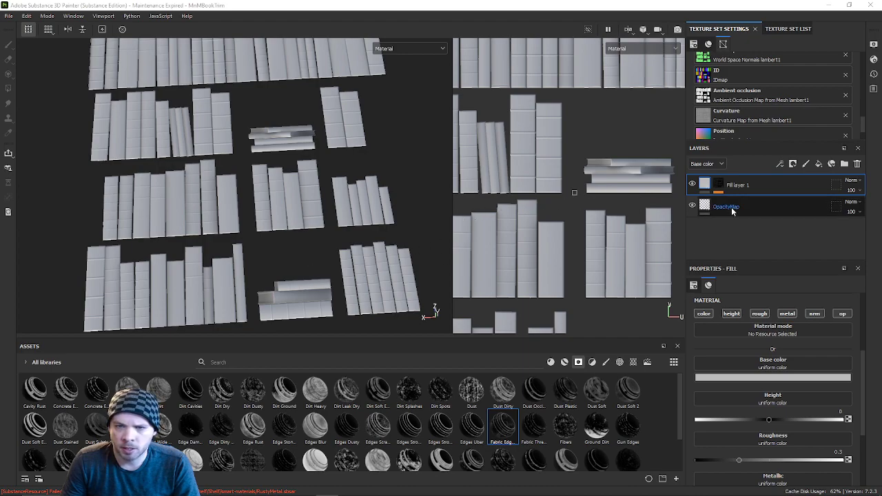
Step: Delete the fill layer with the Mask Editor mask and add a new unmasked fill layer above OpacityMap
click(692, 206)
click(691, 207)
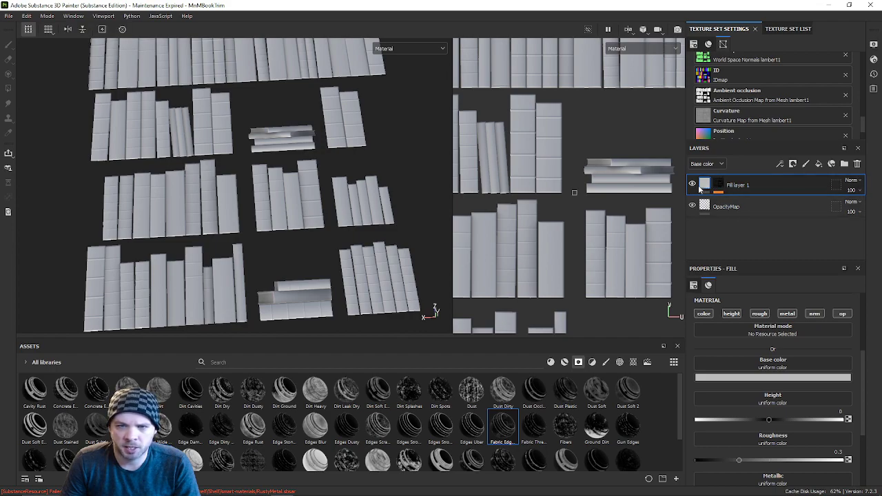
click(719, 184)
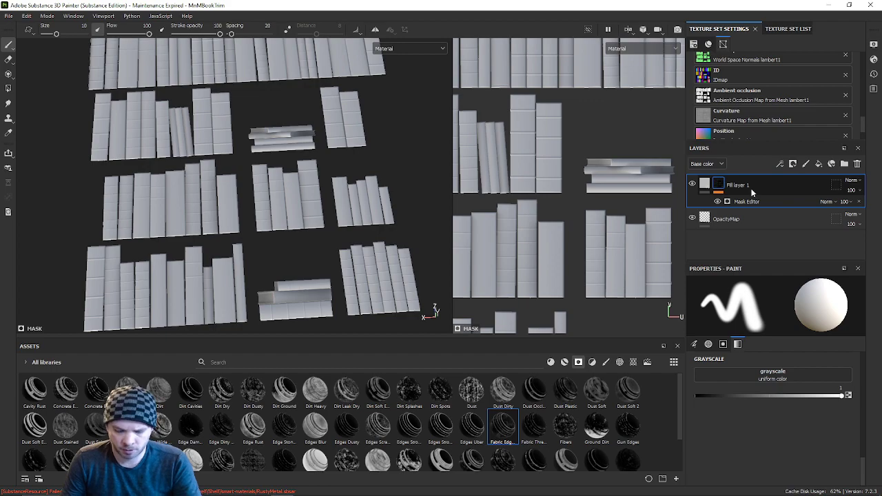
key(Delete)
click(820, 164)
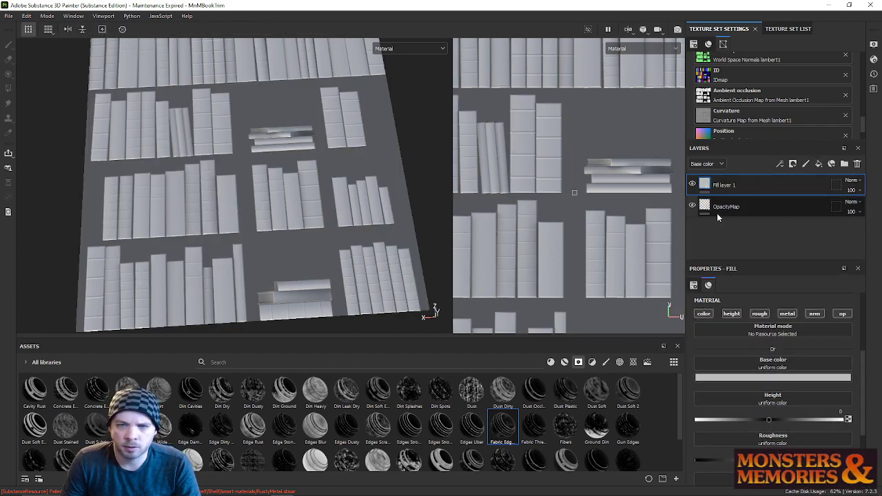
Step: Restrict the new fill layer to the color channel by disabling op, nrm, metal, rough and height
click(841, 317)
click(819, 316)
click(793, 316)
click(763, 316)
click(730, 315)
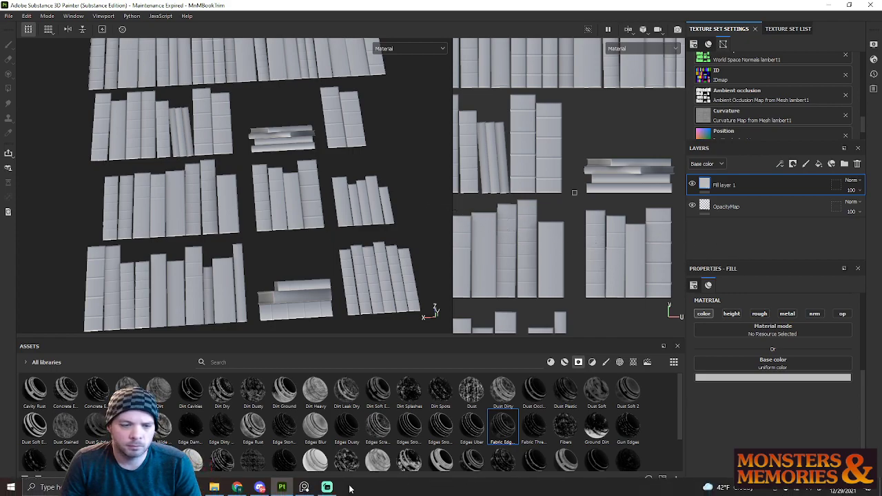
Step: Switch to the reference board and examine the photos of old leather books on shelves and in stacks
mouse_move(266, 489)
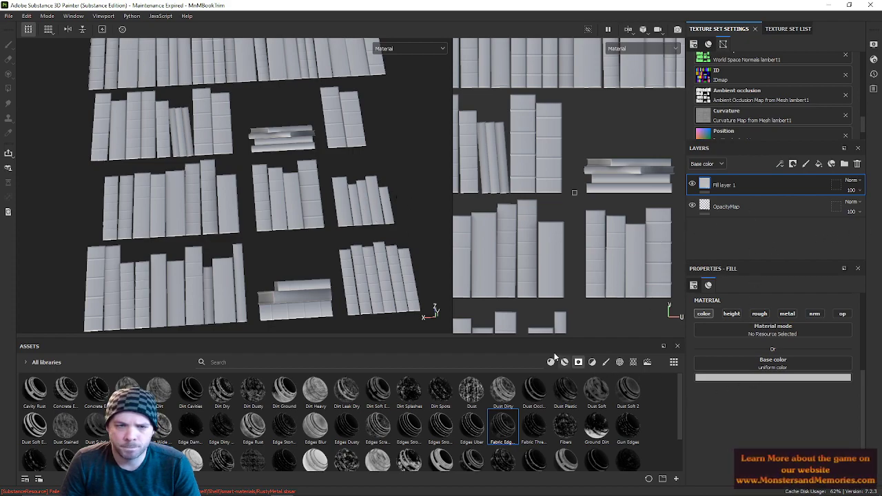
mouse_move(344, 493)
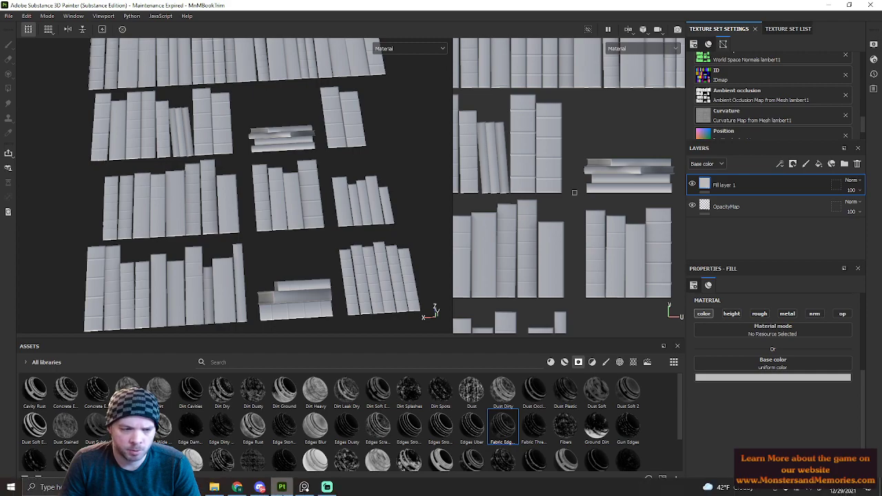
click(304, 487)
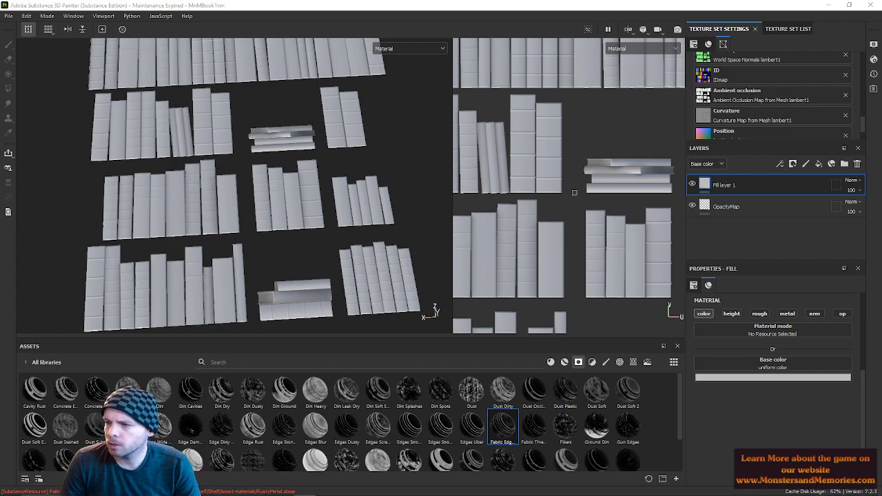
right_drag(881, 200, 252, 154)
scroll(343, 233, down, 5)
scroll(334, 230, up, 3)
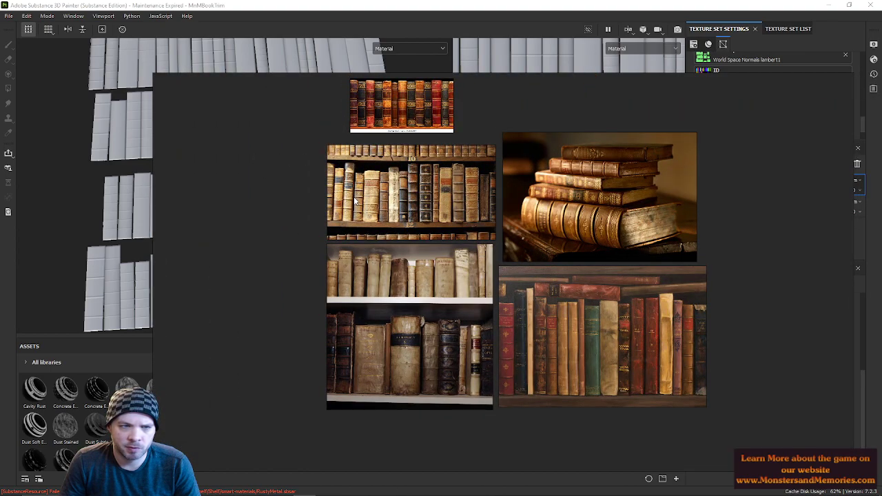
middle_drag(295, 192, 277, 166)
scroll(674, 238, down, 2)
middle_drag(707, 226, 650, 240)
scroll(649, 240, up, 3)
right_drag(651, 242, 881, 241)
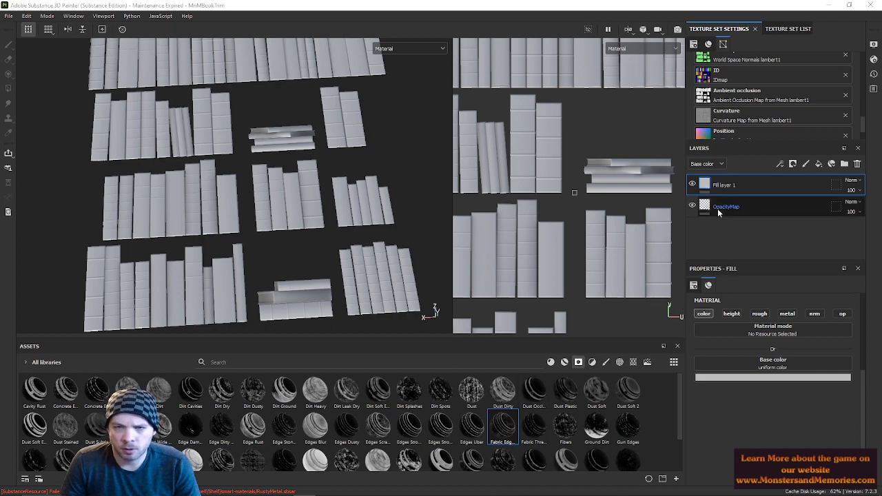
Step: Set the fill layer's base color to the tan brown 918268 sampled with the eyedropper
click(740, 377)
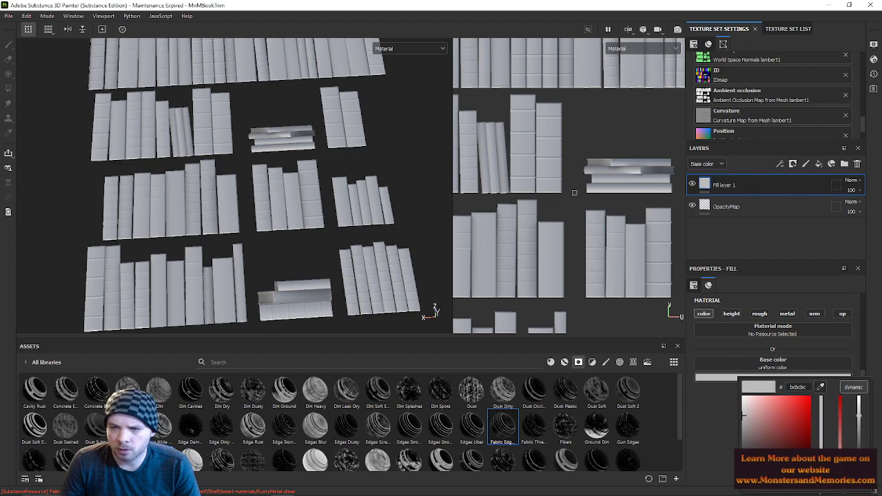
click(821, 387)
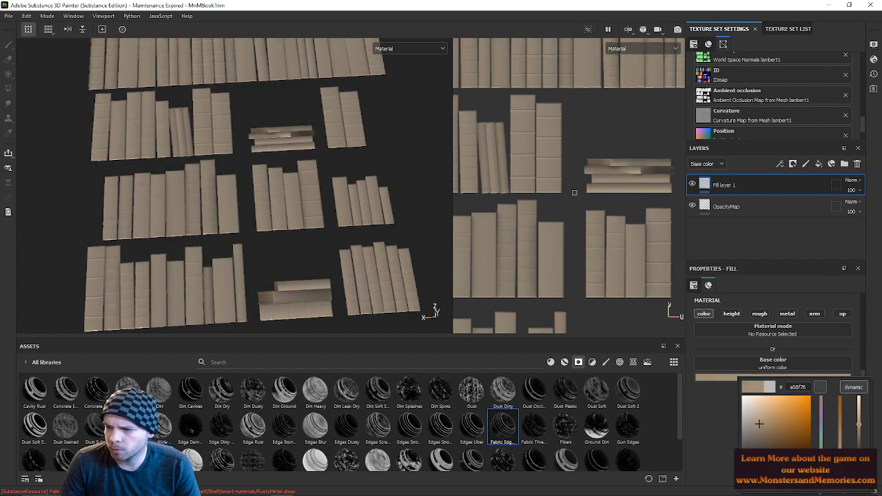
click(574, 193)
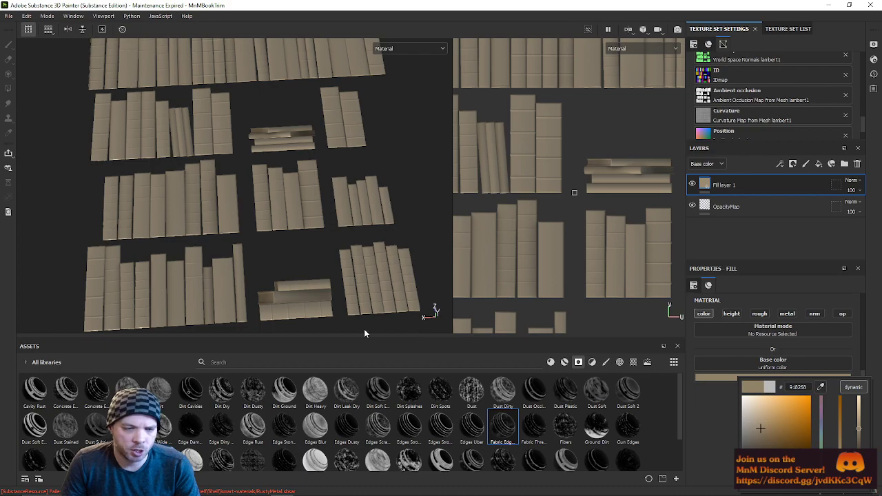
Step: Add a mask with color selection to the fill layer and pick the yellow ID color
right_click(725, 186)
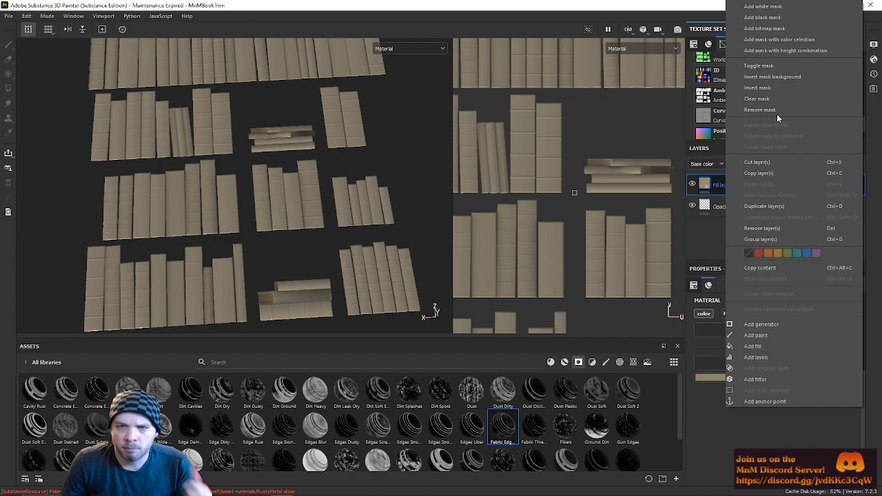
click(776, 39)
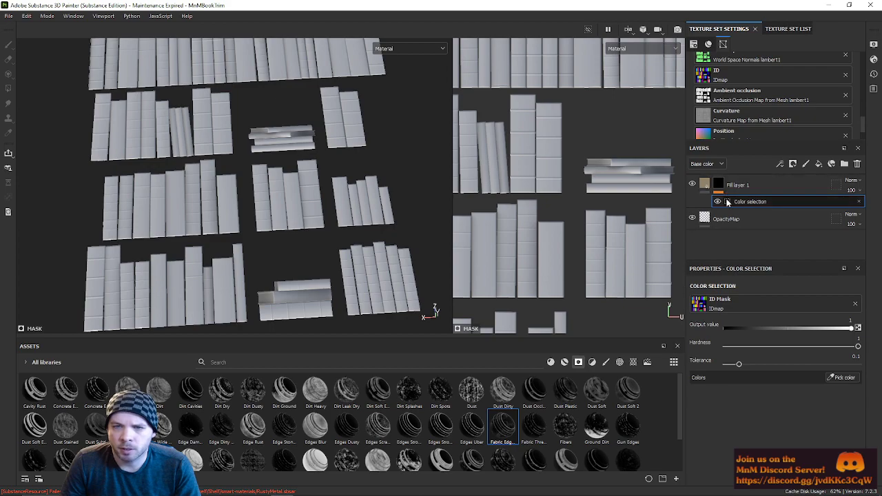
click(835, 378)
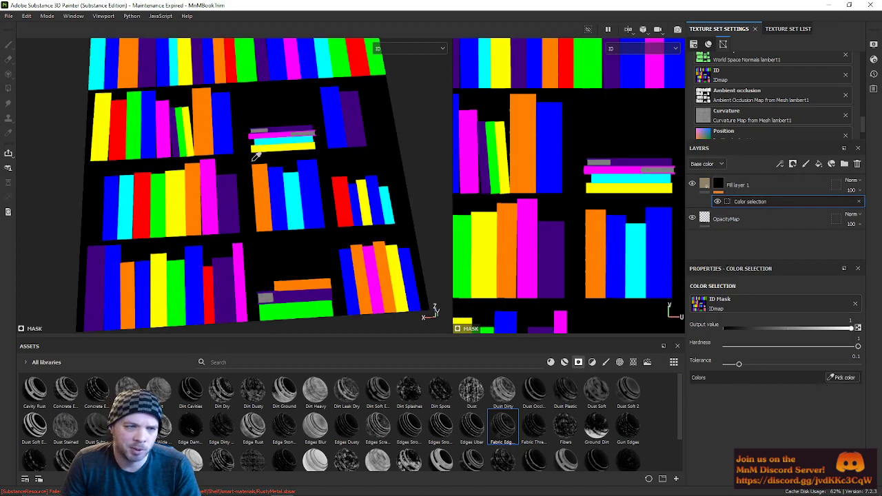
click(181, 209)
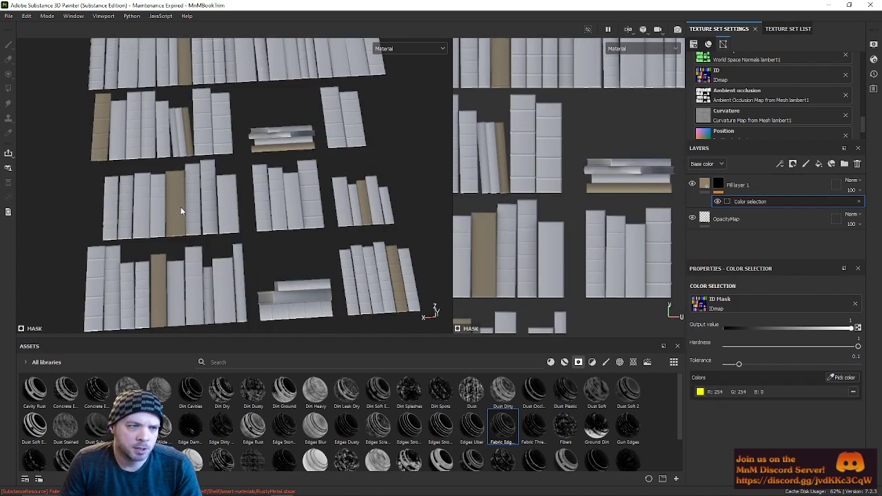
alt+drag(254, 213, 231, 217)
alt+middle_drag(230, 216, 257, 285)
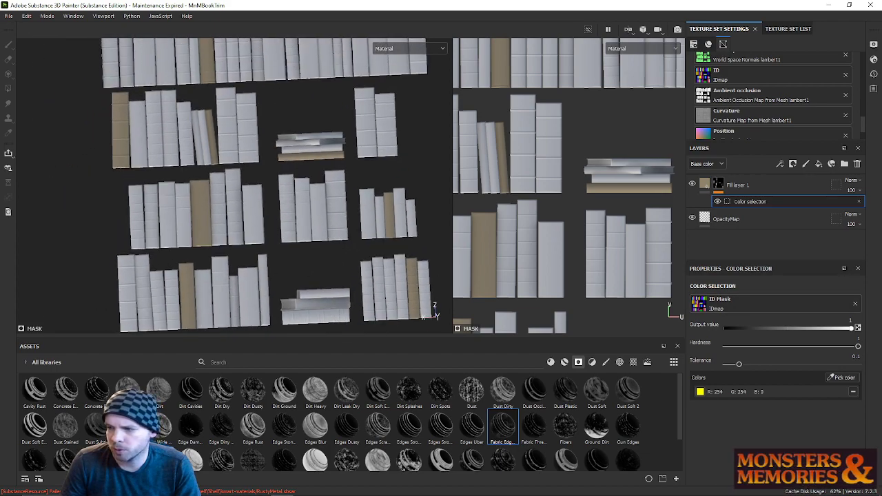
alt+middle_drag(118, 226, 197, 210)
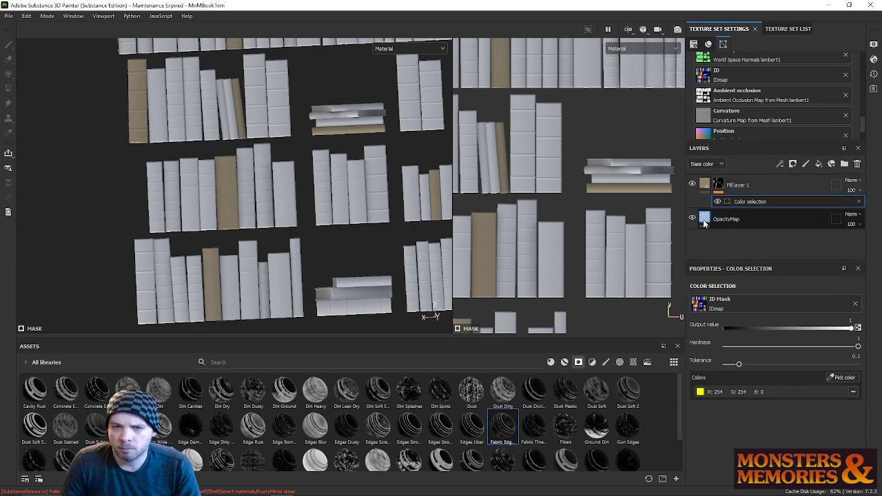
Step: Try adding a folder above the masked fill layer, and undo back to the unmasked fill layer
click(844, 166)
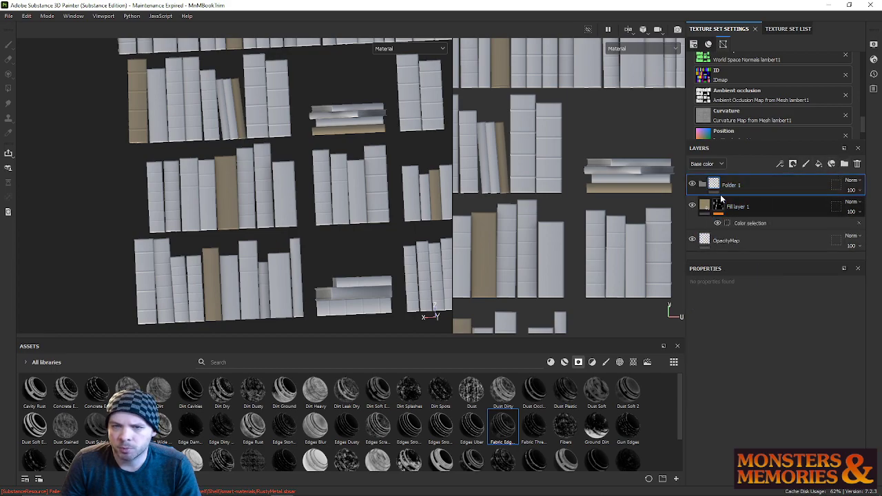
drag(703, 208, 711, 206)
key(ctrl+z)
key(ctrl+z)
key(ctrl+z)
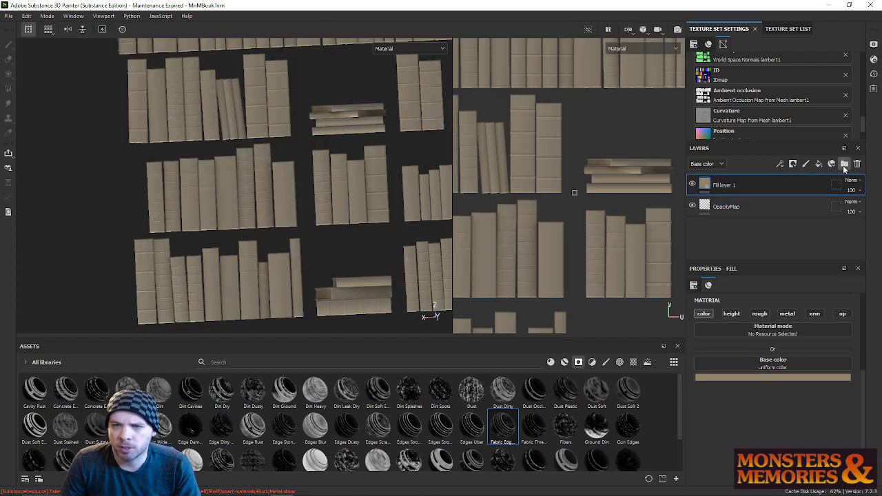
Step: Put the fill layer into a new folder and mask that folder by color selection with the yellow ID color
click(844, 164)
drag(710, 207, 724, 185)
right_click(735, 185)
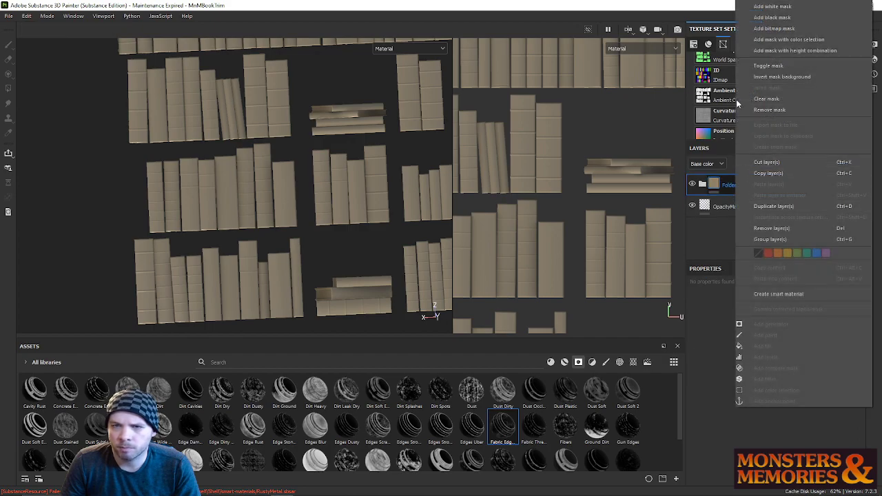
click(779, 50)
click(835, 379)
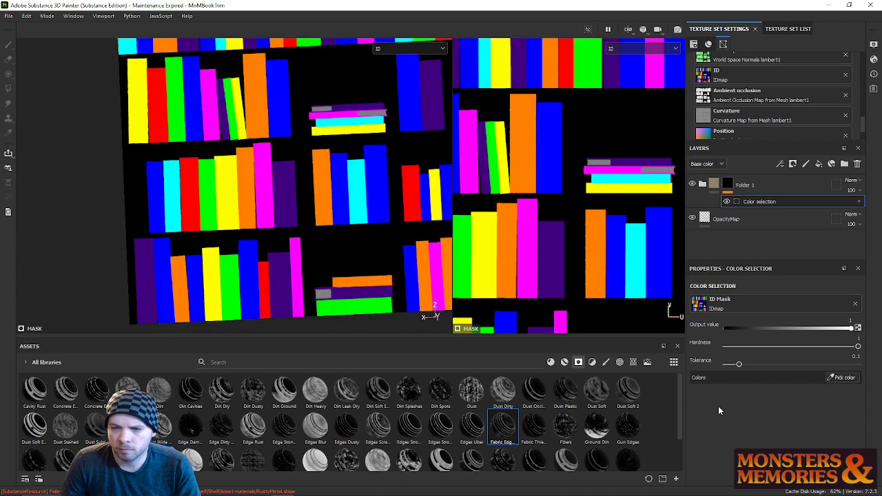
click(228, 176)
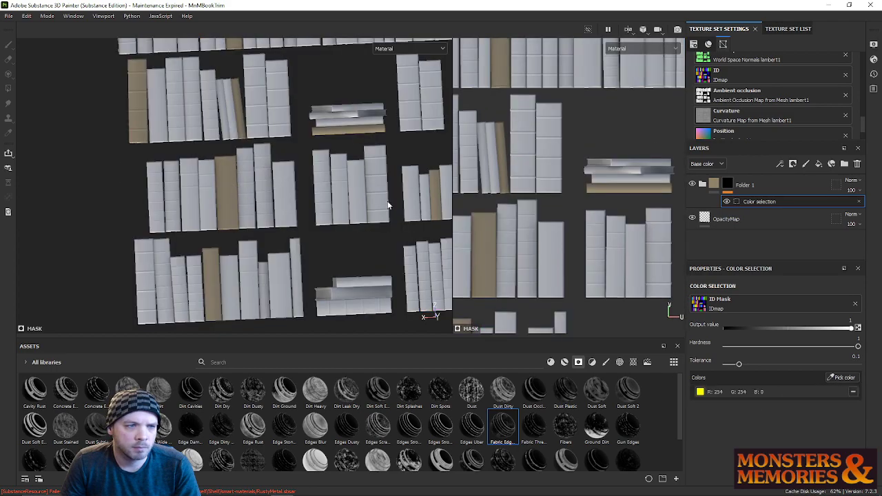
Step: Rename the masked folder as Yellow
double_click(749, 187)
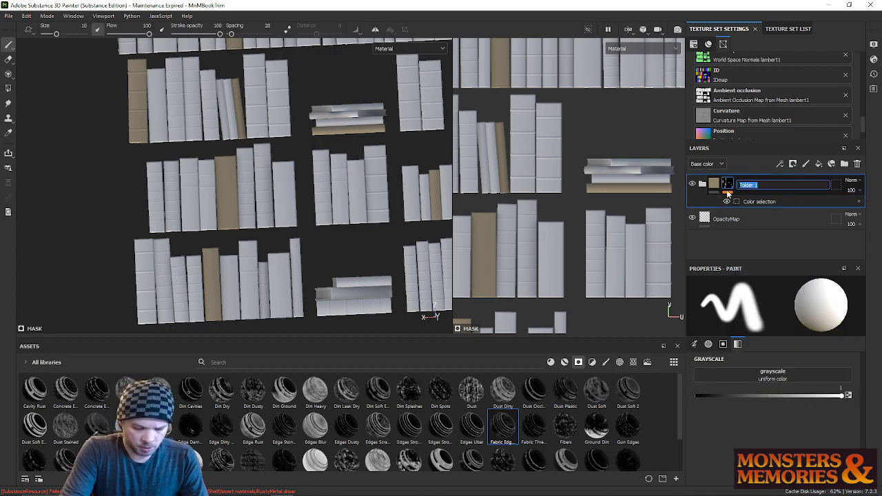
text(Yell)
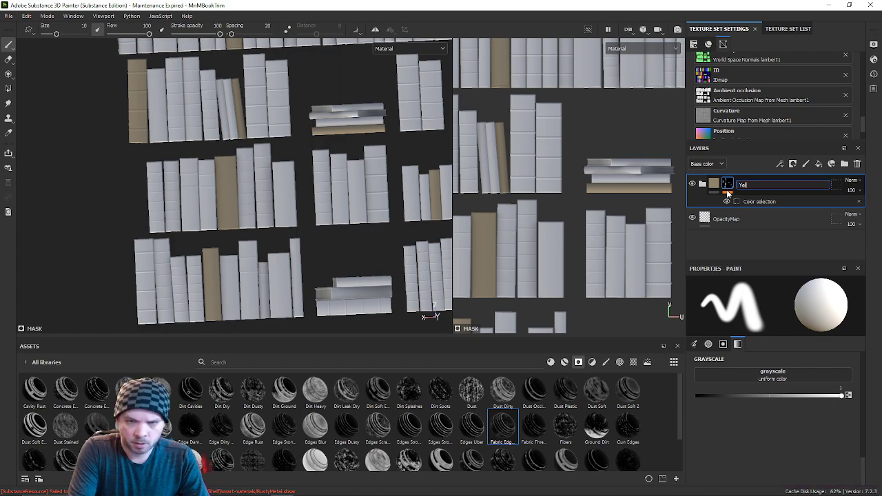
text(ow)
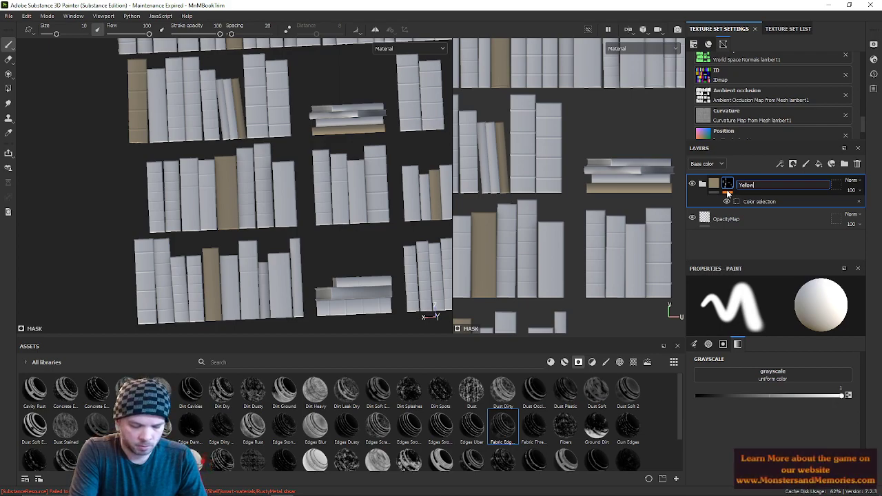
key(Return)
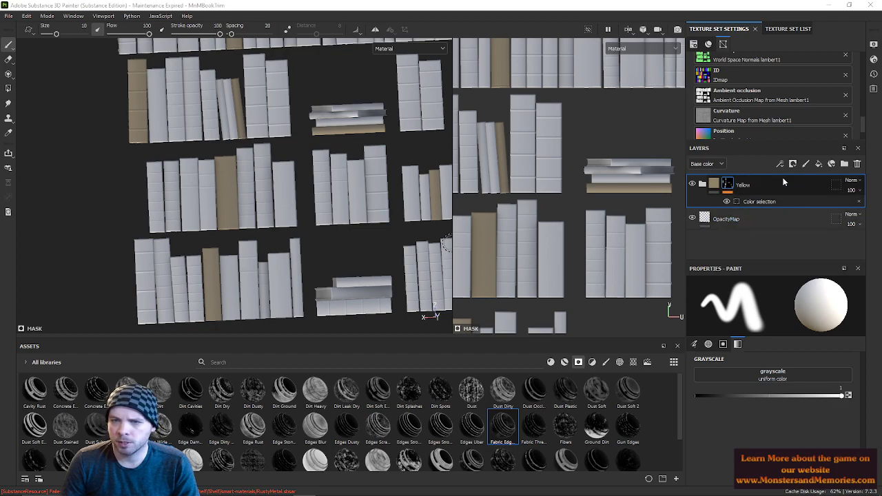
Step: Duplicate the Yellow folder and add the blue ID color to the copy's color selection mask
click(817, 166)
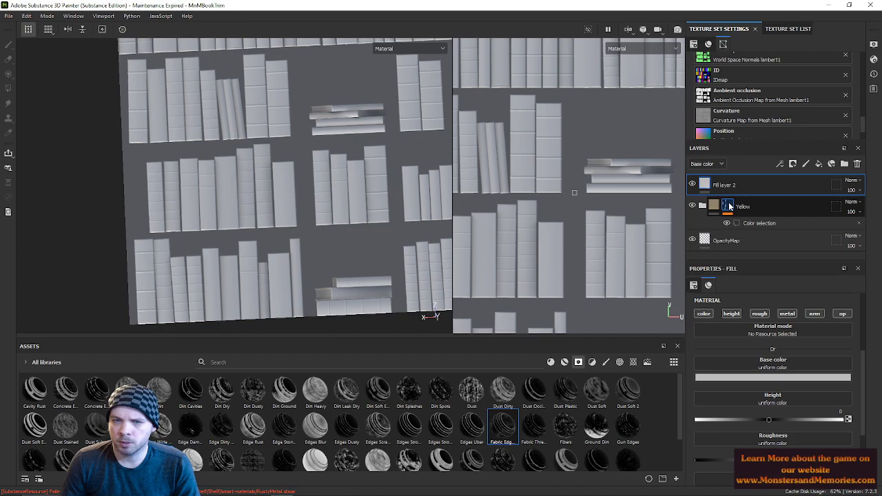
key(ctrl+z)
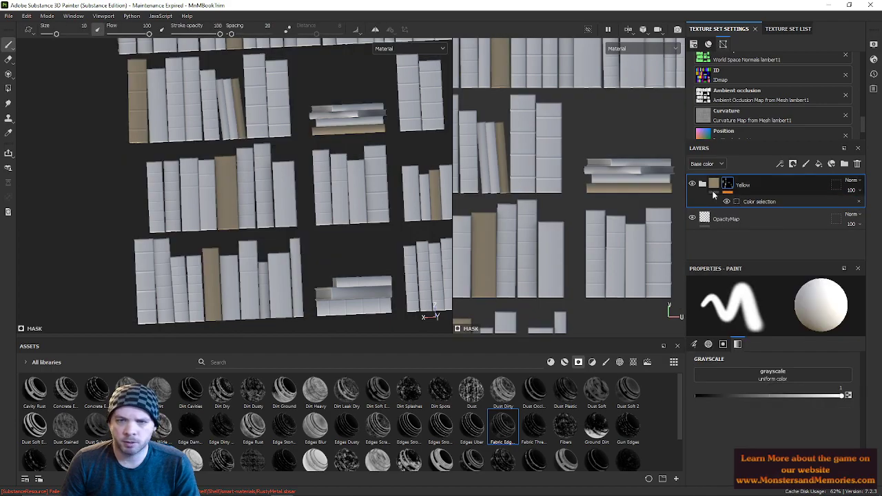
key(ctrl+d)
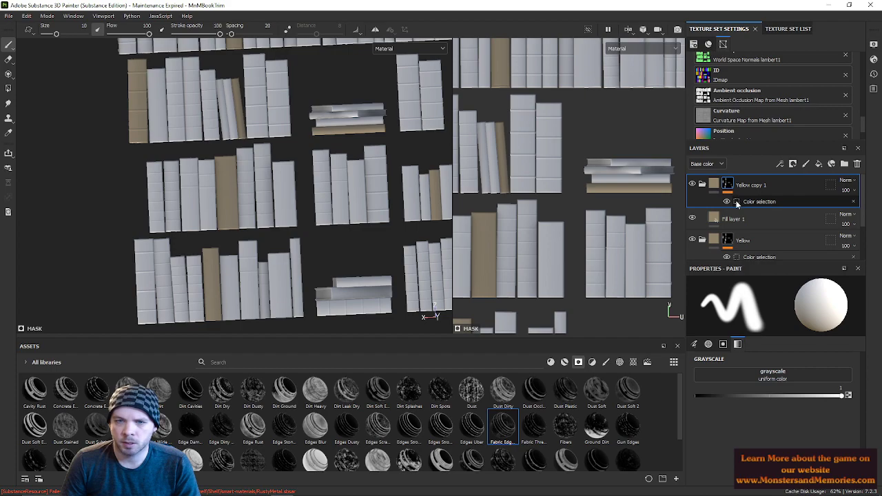
click(738, 202)
key(Delete)
double_click(758, 185)
click(729, 186)
click(740, 201)
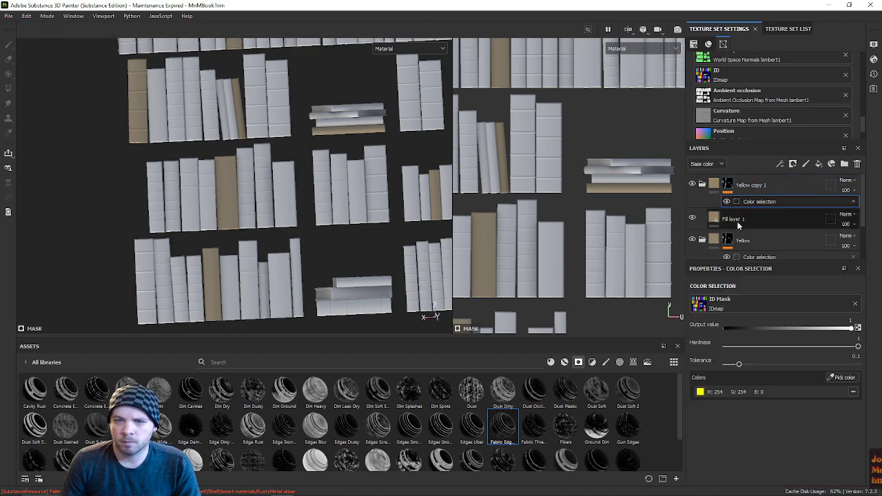
click(841, 377)
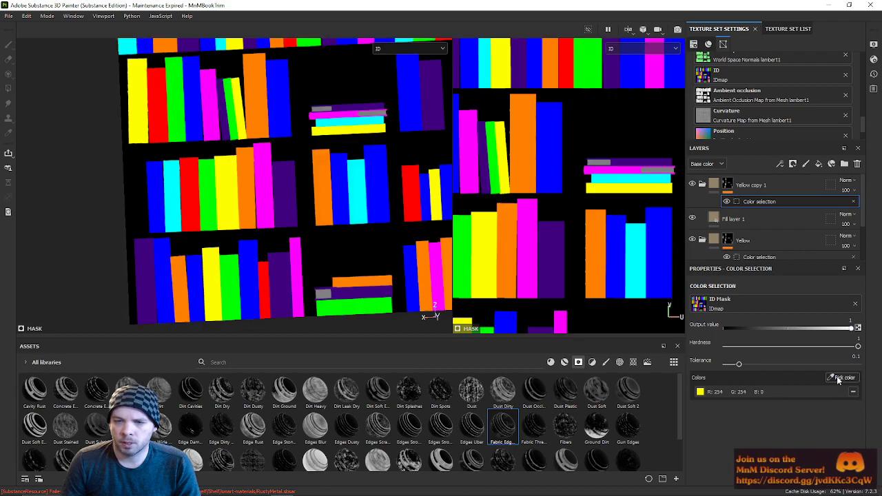
click(388, 178)
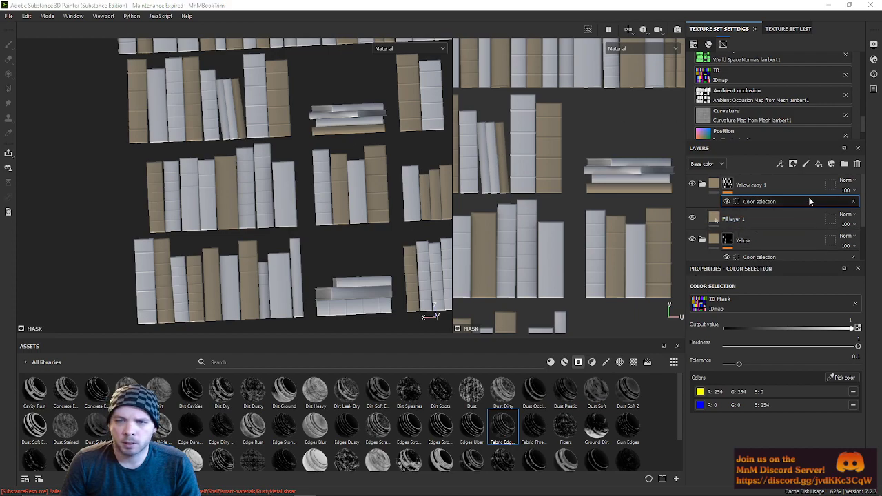
Step: Set the base color of the fill layer inside the duplicated Yellow folder to dark brown 2b190f
click(713, 186)
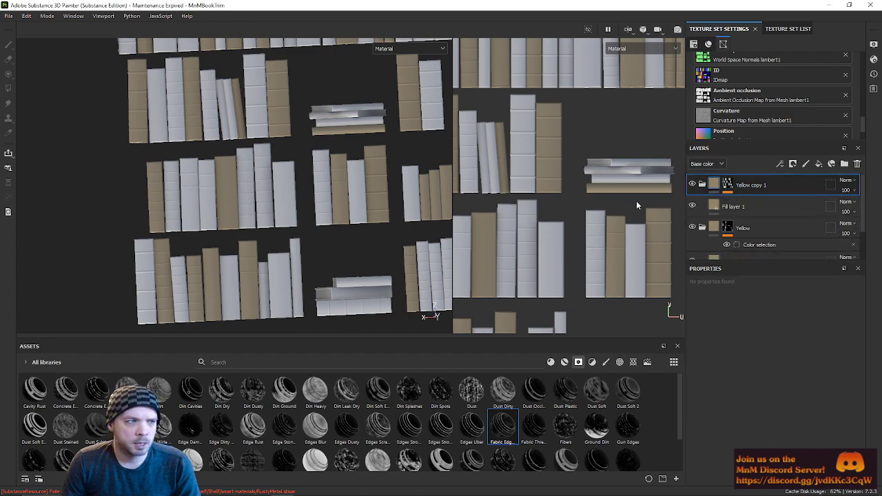
click(731, 208)
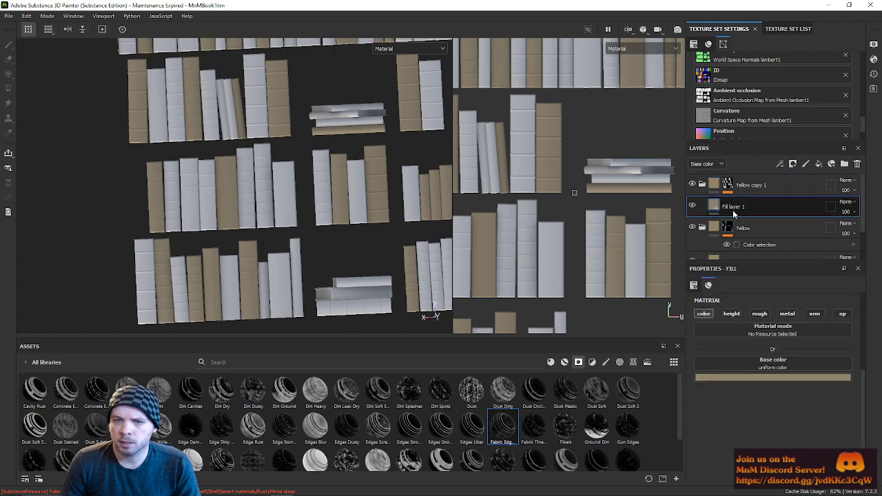
click(727, 376)
click(808, 390)
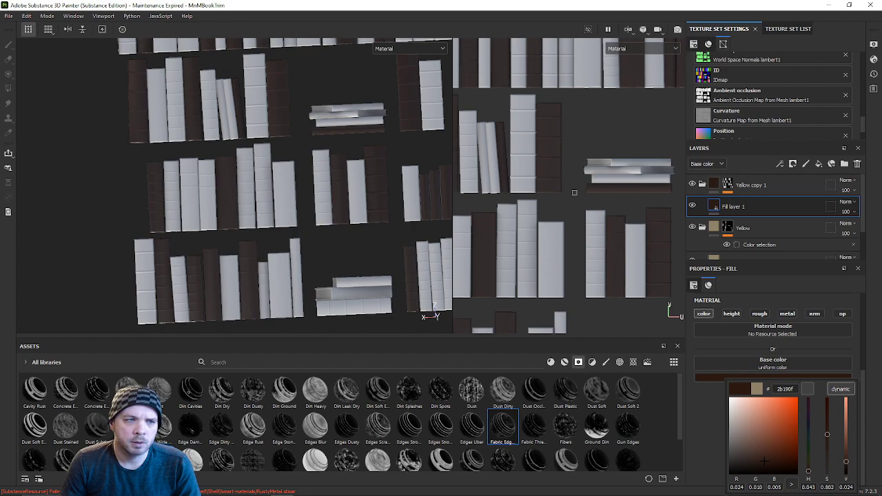
Step: Remove the yellow ID color from the duplicated folder's color selection mask
click(692, 185)
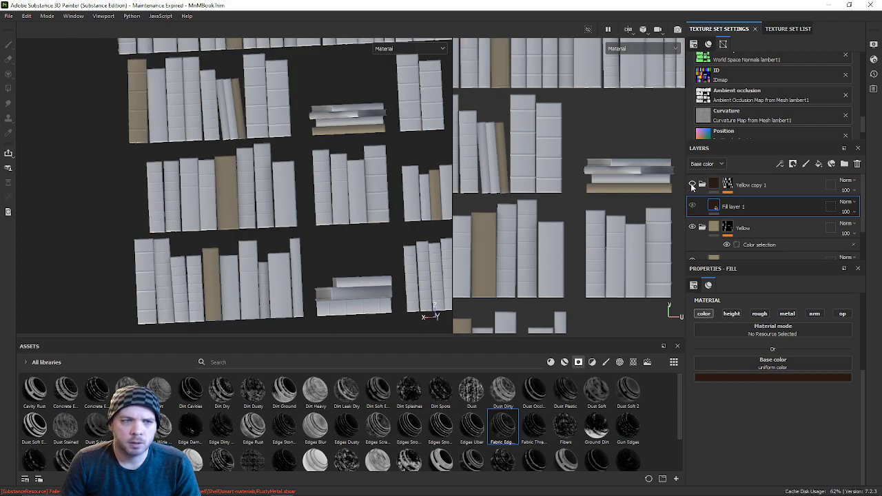
click(692, 184)
click(692, 185)
click(692, 184)
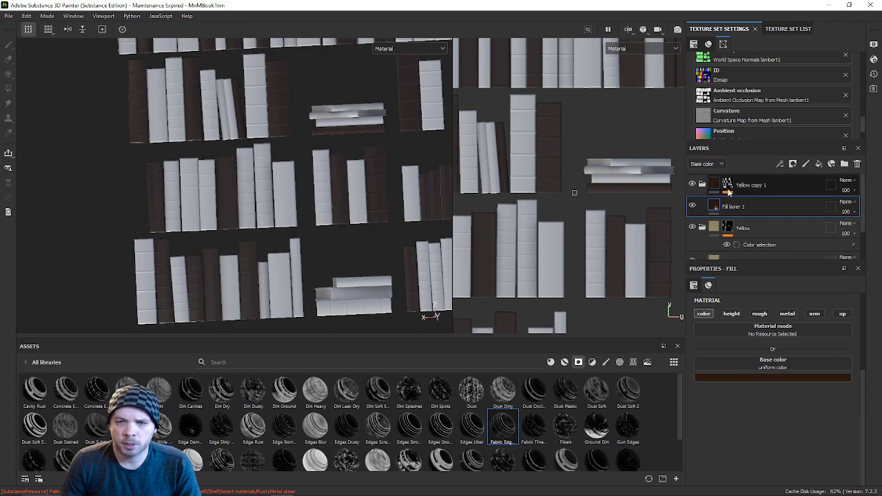
click(730, 188)
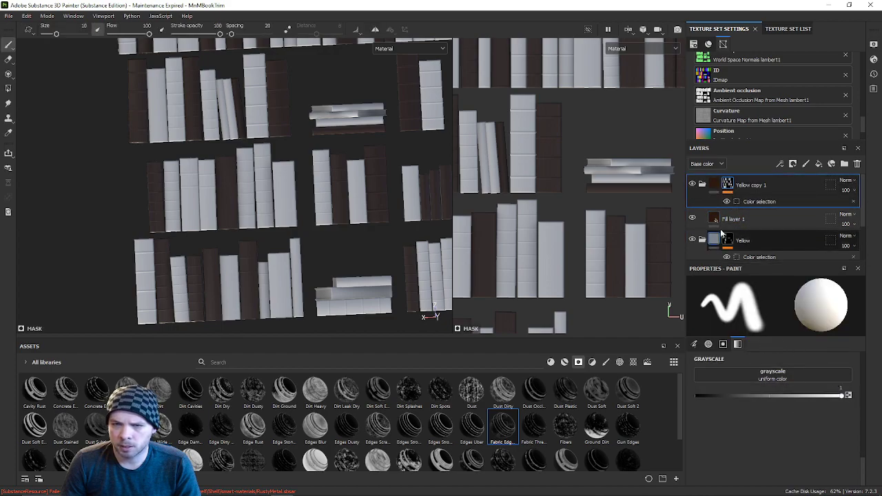
click(738, 200)
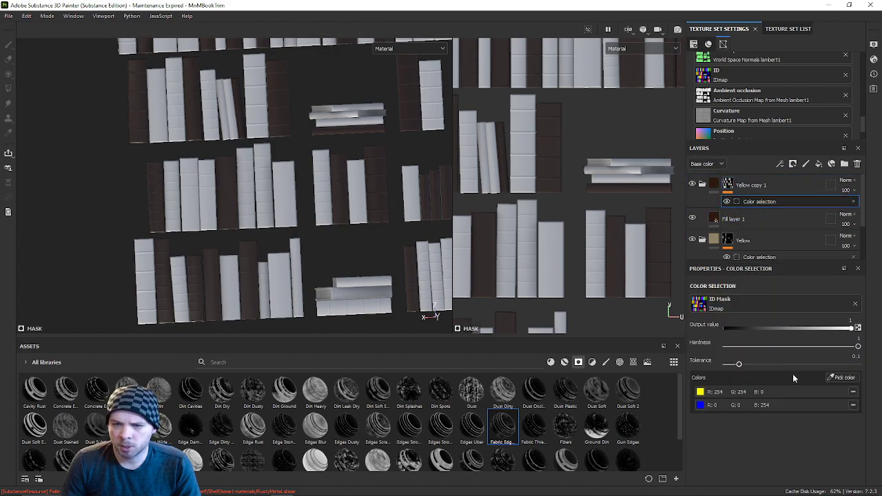
click(853, 392)
mouse_move(381, 174)
alt+mouse_down()
mouse_move(293, 177)
mouse_move(288, 131)
mouse_move(279, 152)
mouse_move(290, 170)
mouse_move(256, 167)
alt+mouse_up()
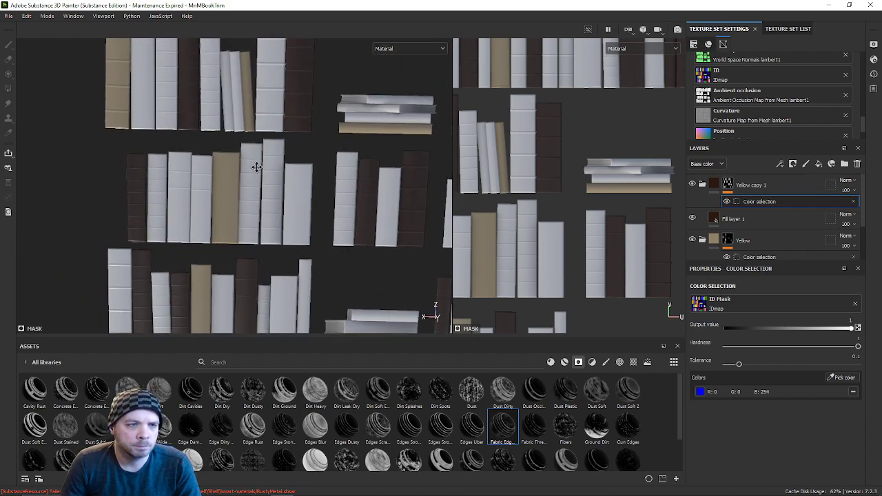
middle_drag(256, 168, 286, 196)
alt+drag(327, 197, 292, 189)
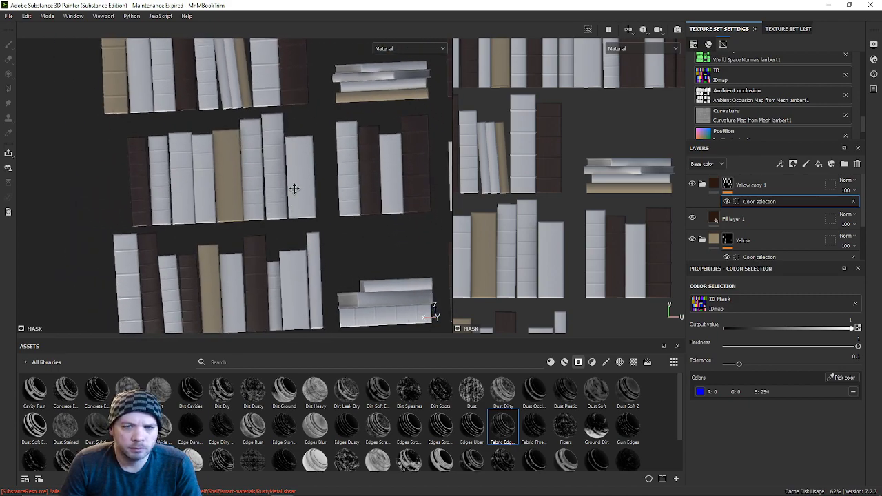
Step: Rename the duplicated folder as Blue
click(751, 185)
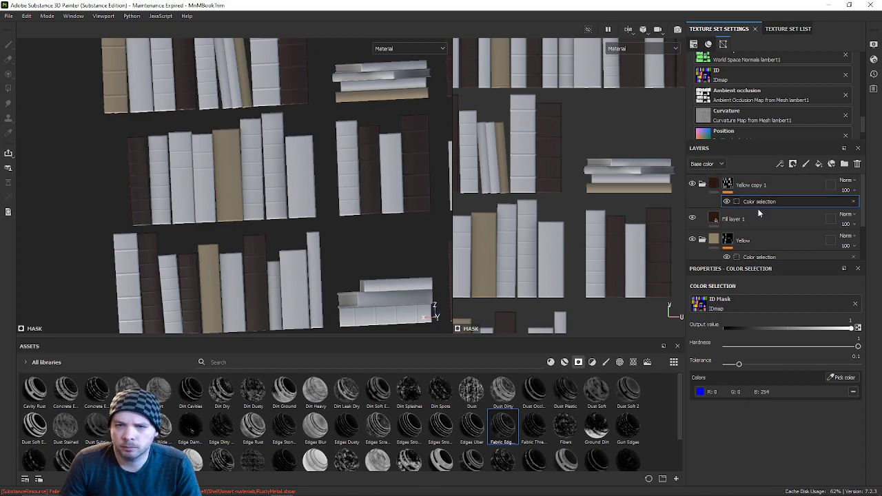
double_click(752, 186)
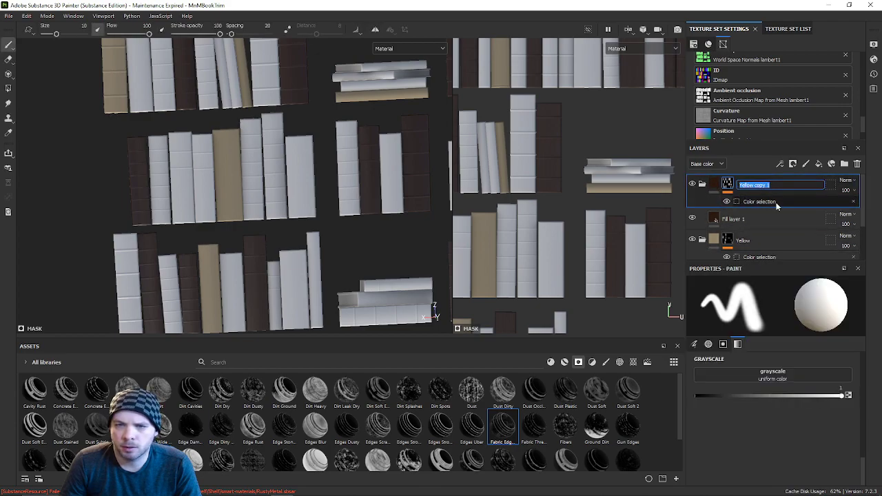
text(Blue)
key(Return)
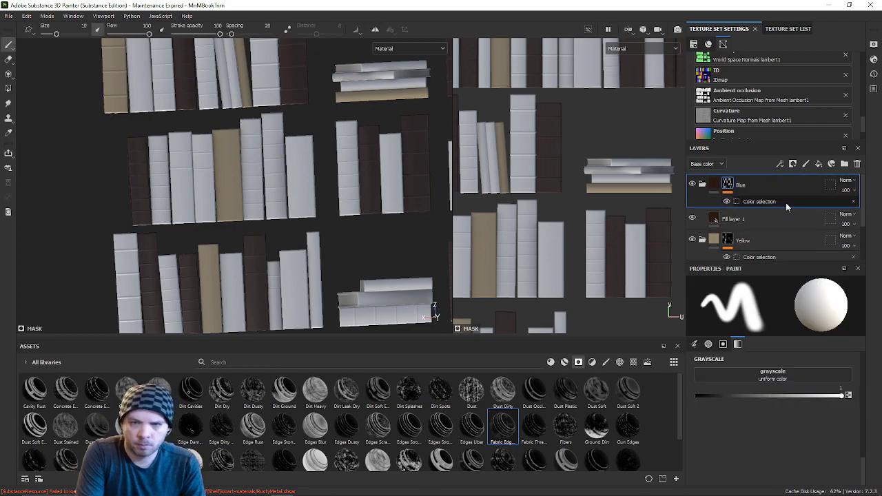
Step: Duplicate the Blue folder and replace blue with the green ID color in the copy's color selection mask
alt+drag(309, 217, 207, 112)
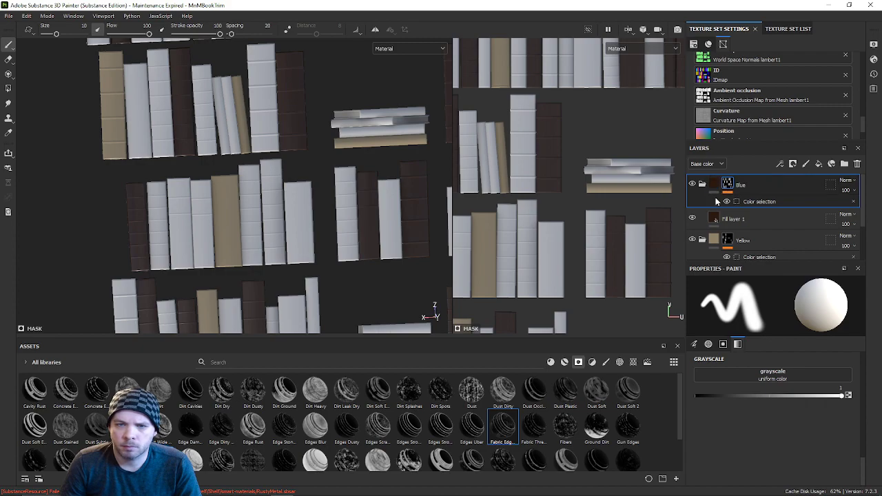
click(701, 185)
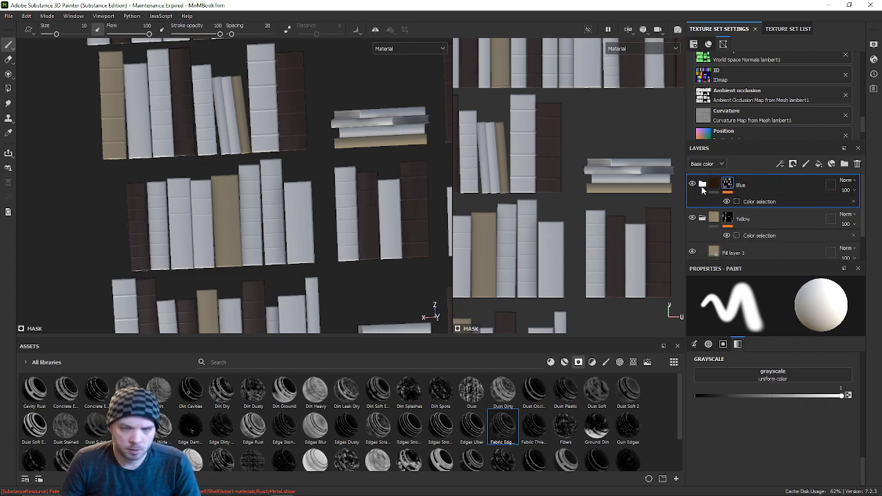
key(ctrl+d)
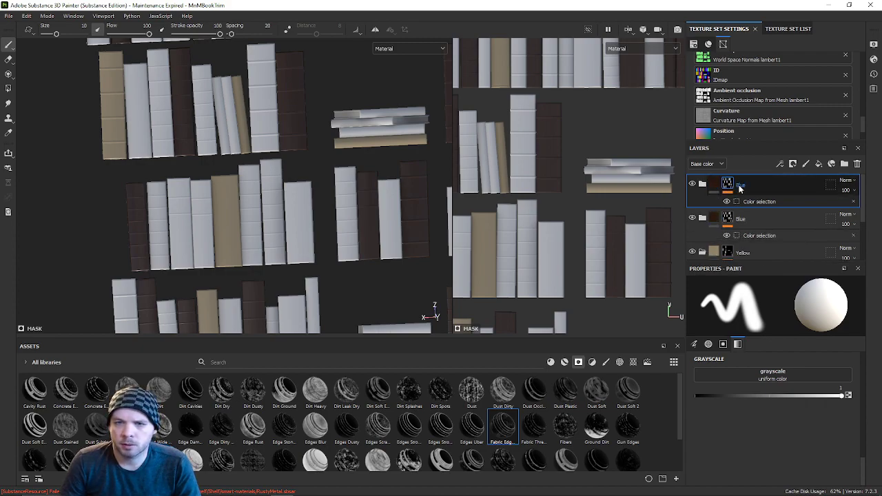
click(761, 202)
click(852, 392)
click(842, 378)
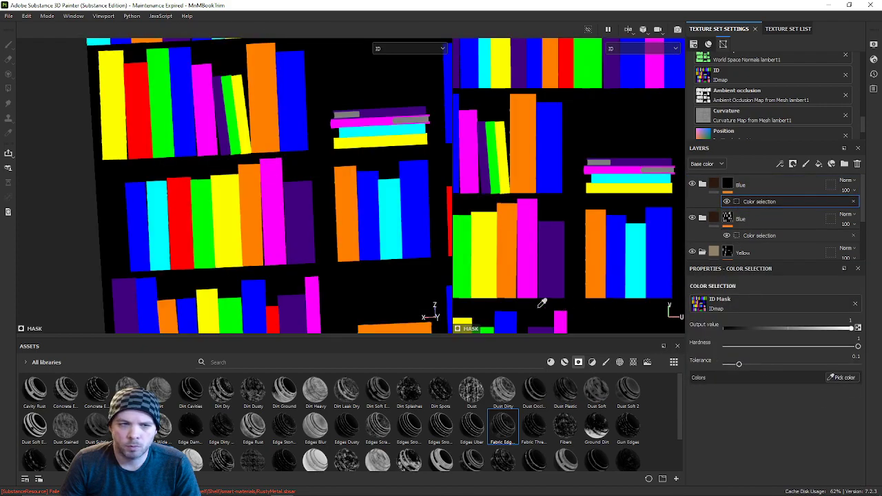
click(199, 234)
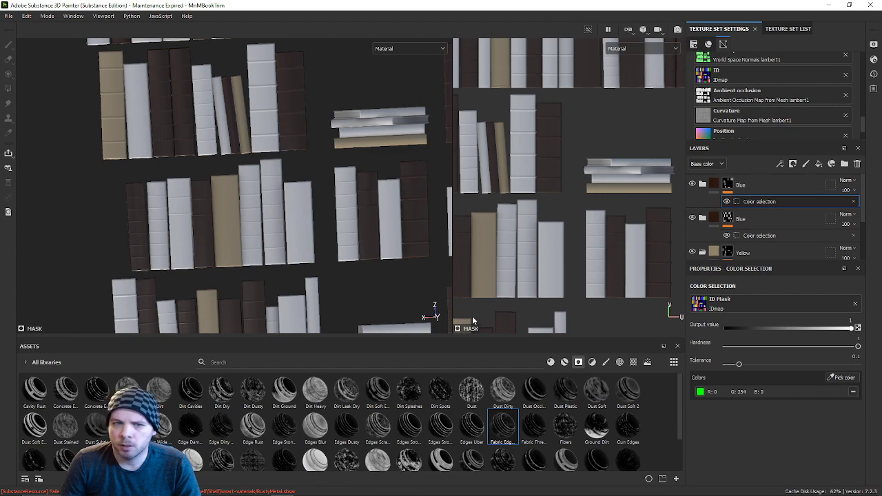
Step: Set the base color of the fill layer inside the green-masked folder to orange-brown 8b5a2f
click(714, 186)
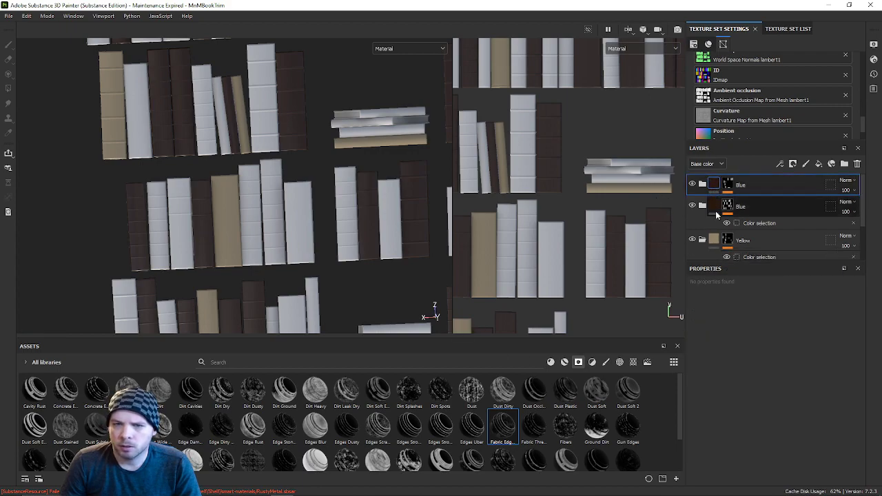
click(702, 184)
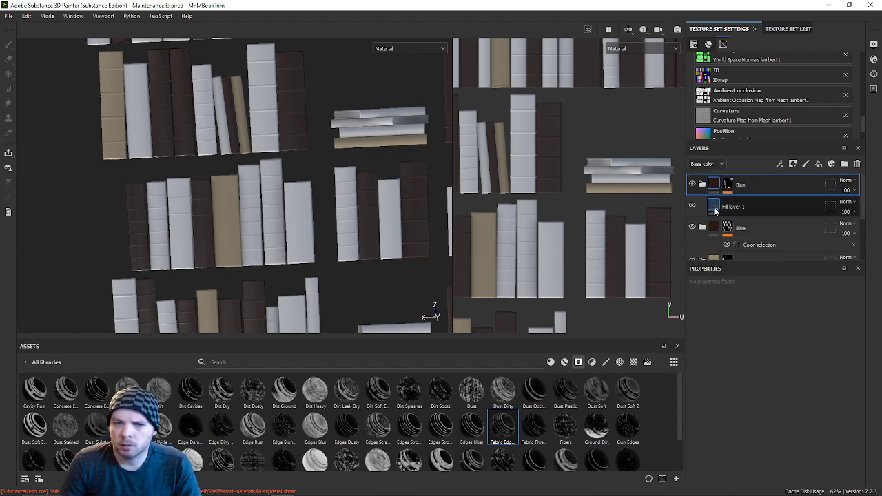
click(714, 208)
click(787, 377)
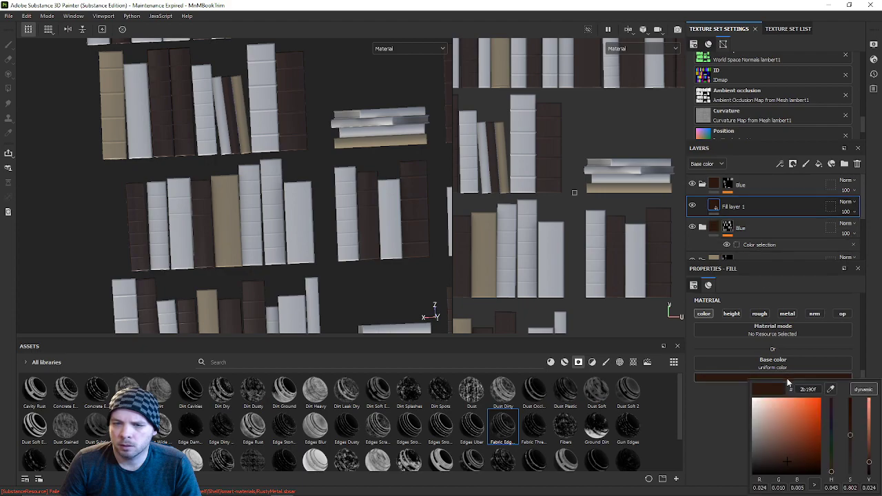
drag(791, 416, 795, 433)
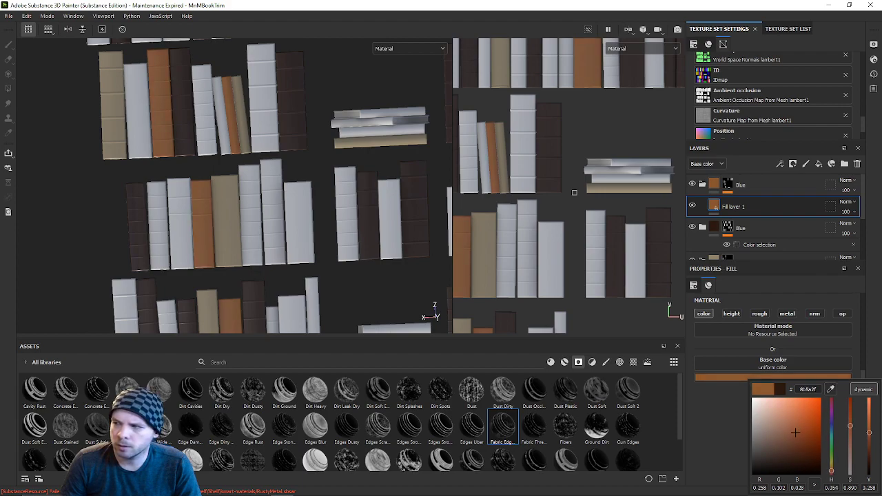
key(Escape)
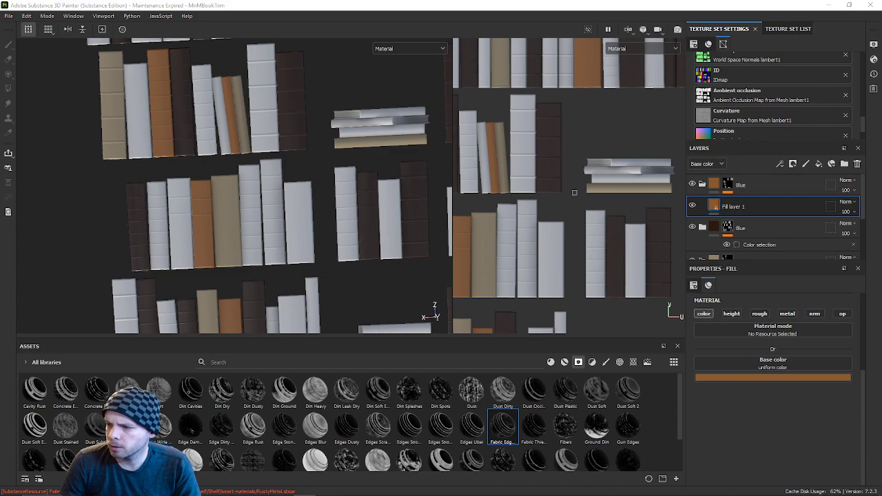
Step: Rename the duplicated Blue folder with the green ID mask as Green
scroll(320, 175, down, 4)
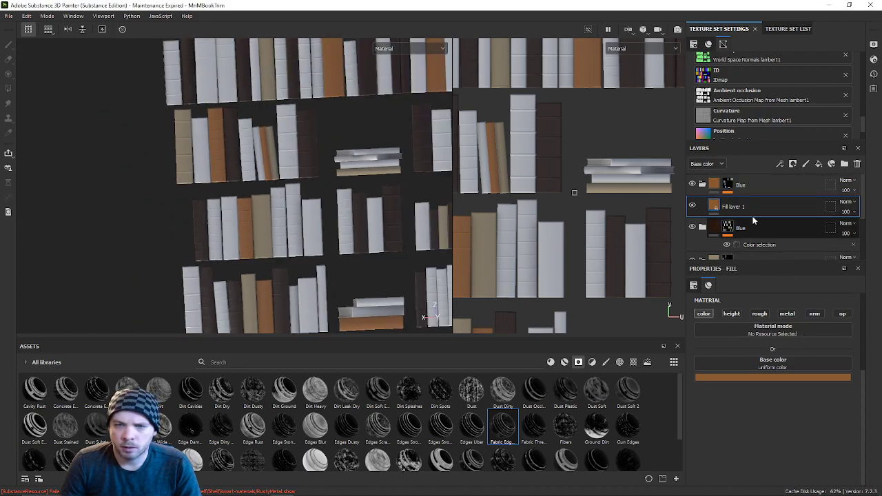
click(728, 186)
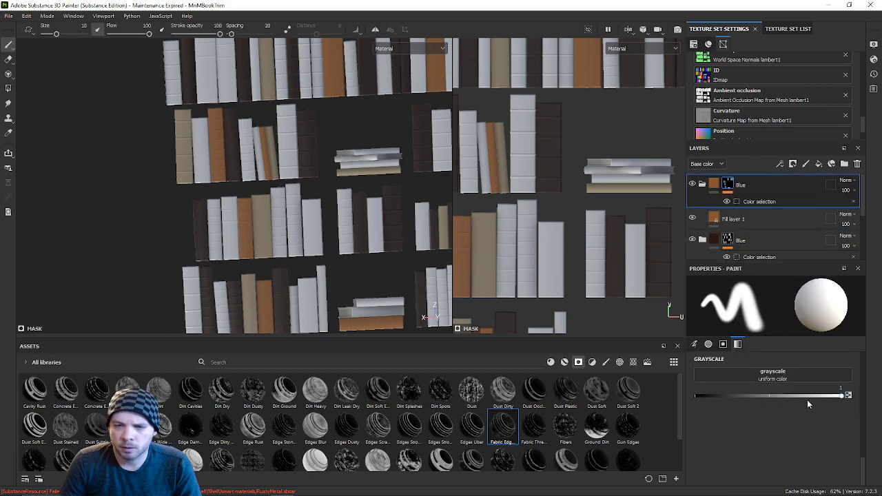
click(745, 203)
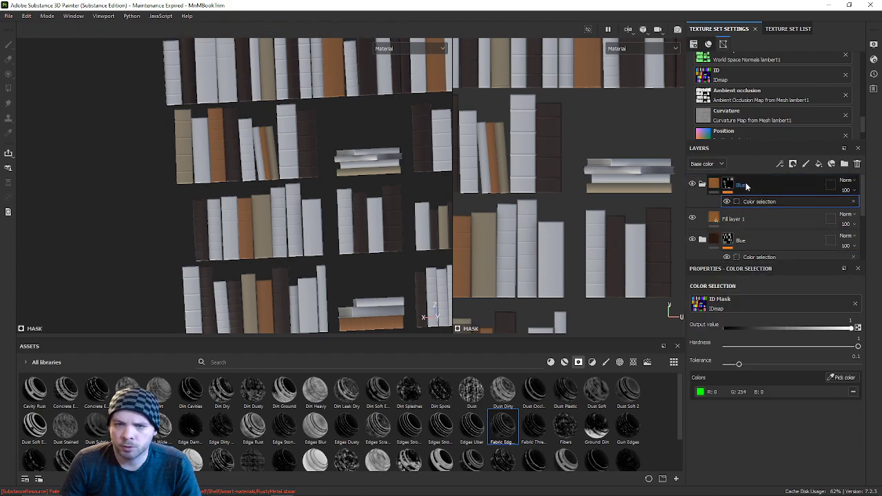
double_click(746, 186)
text(Green)
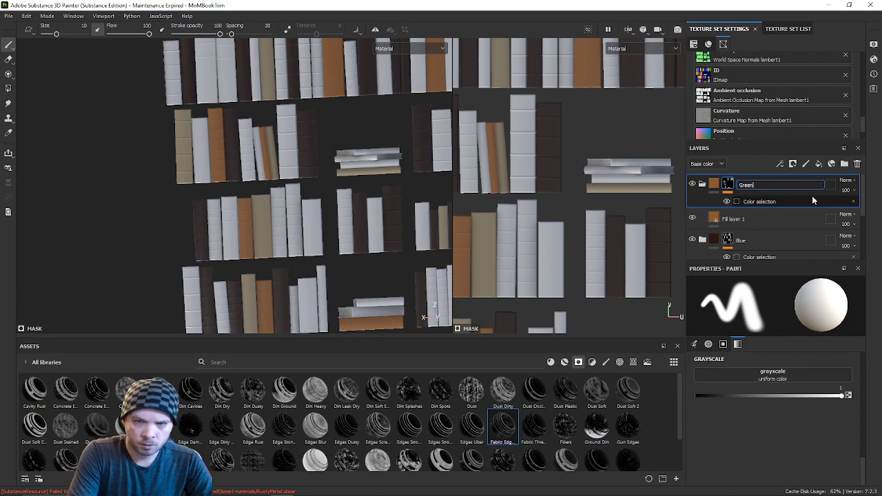
key(Return)
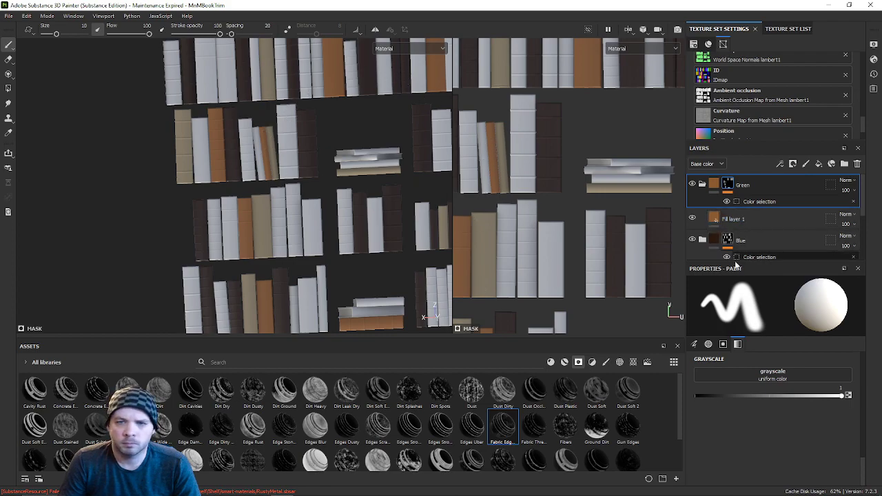
click(702, 185)
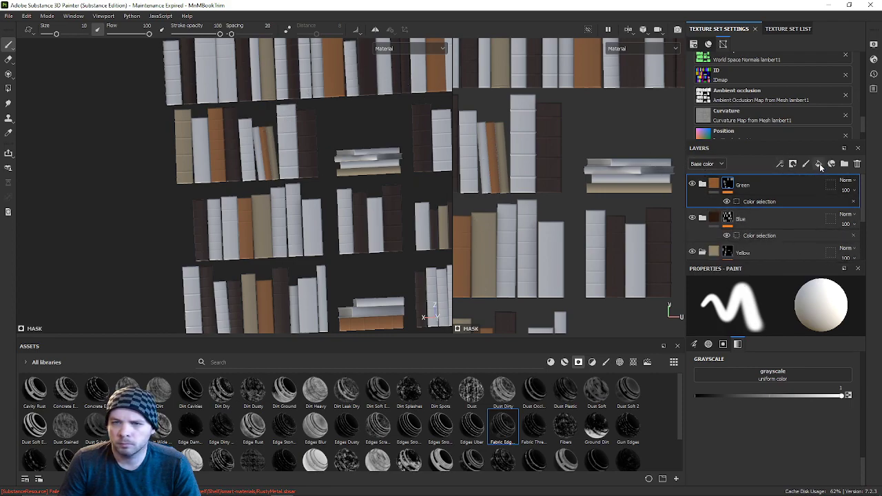
click(703, 184)
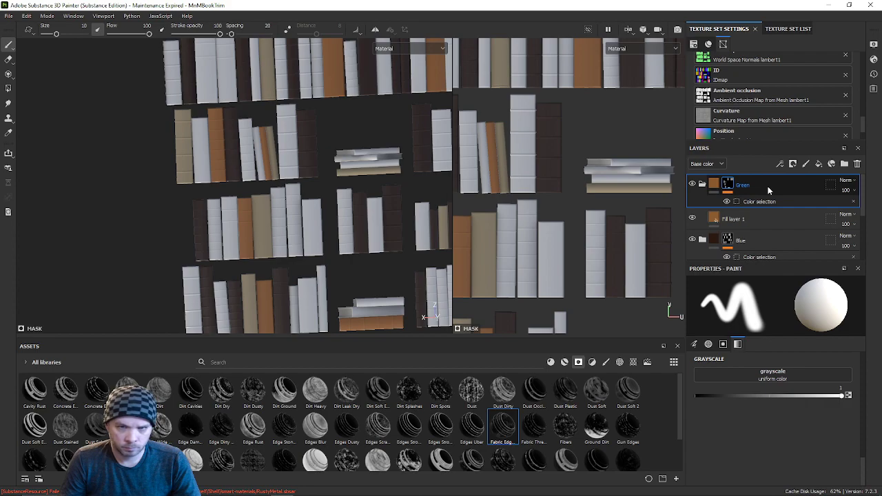
Step: Duplicate the Green folder and set the base color of the copy's fill layer to dark green 3b4534
key(ctrl+d)
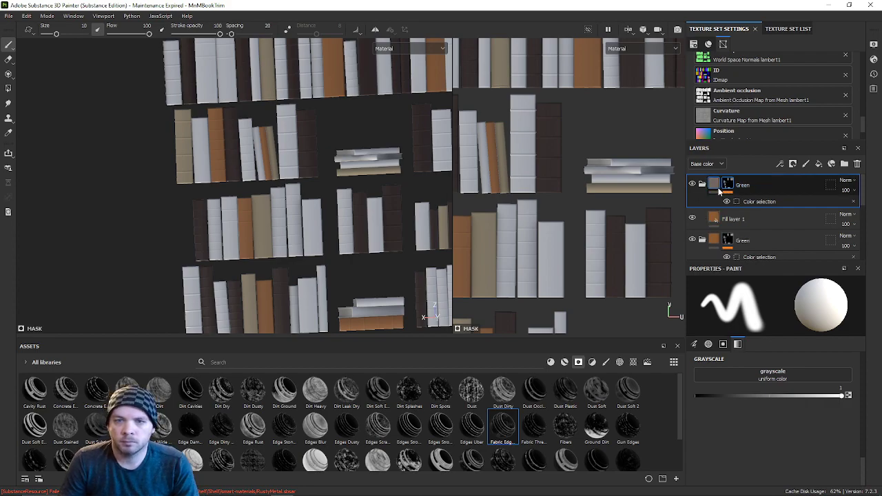
click(715, 186)
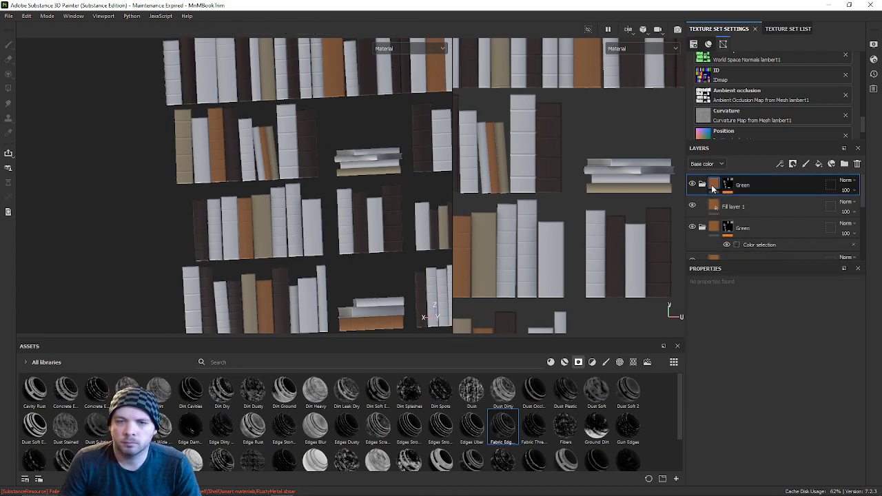
click(713, 212)
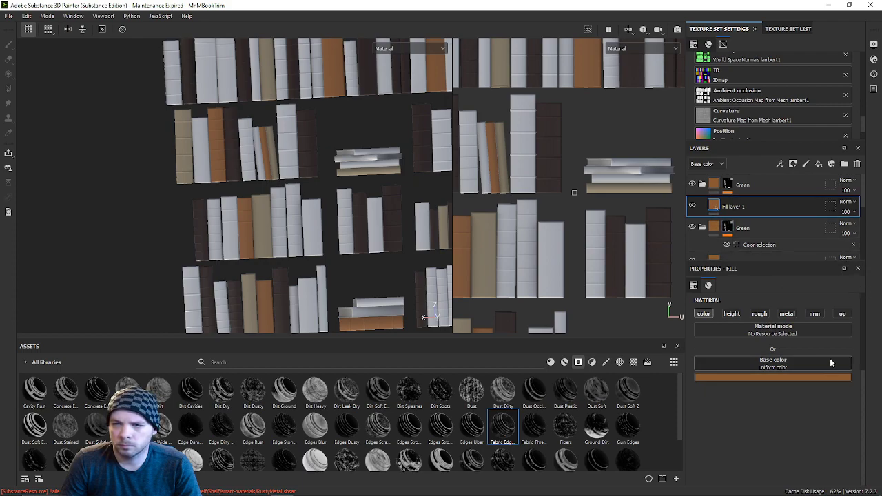
click(801, 378)
click(831, 388)
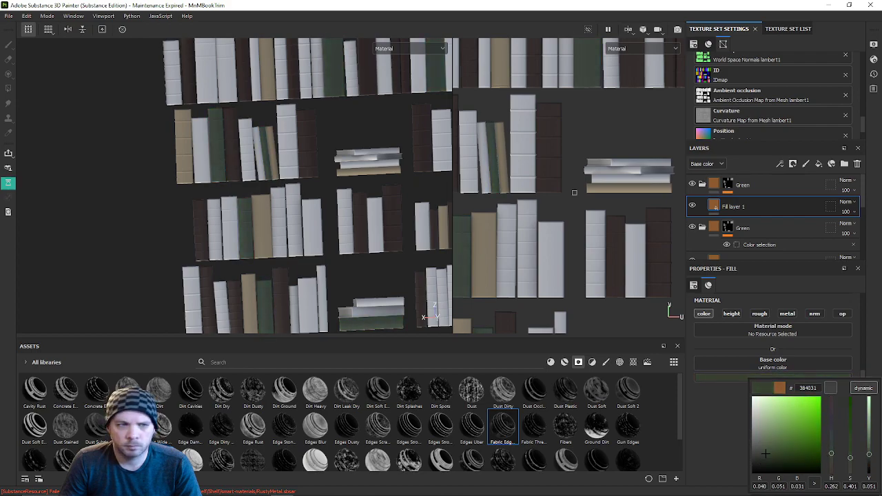
key(Escape)
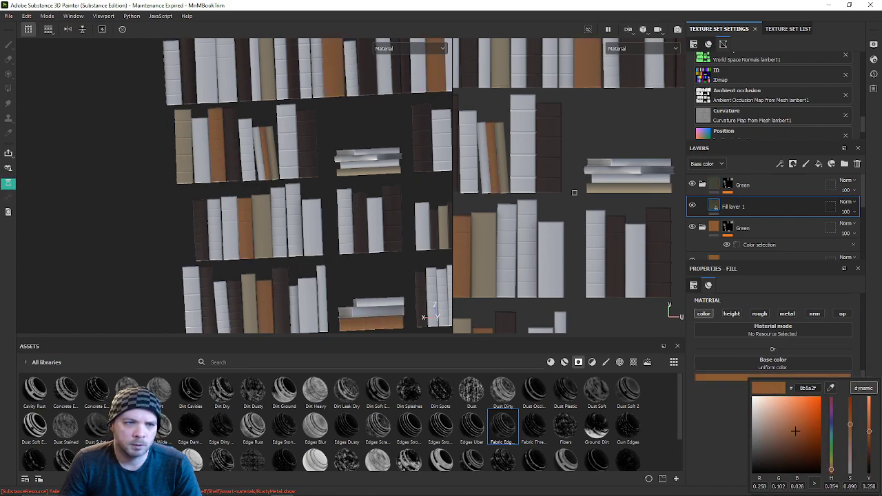
click(832, 388)
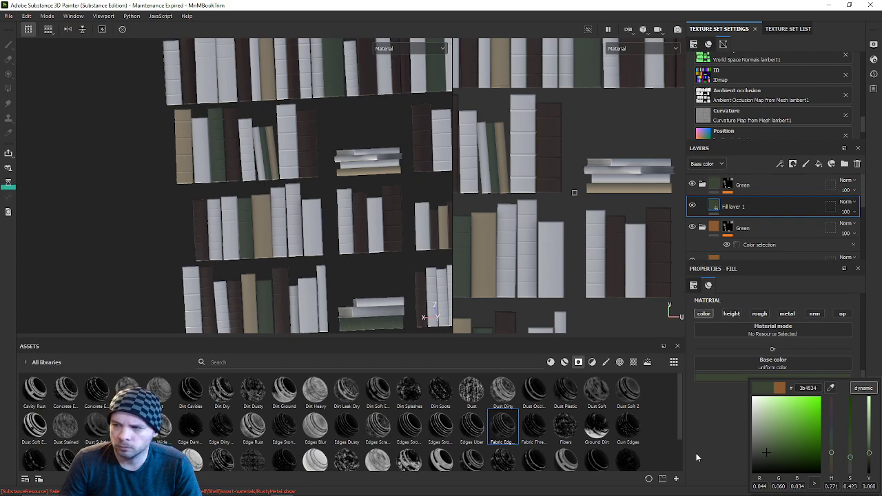
click(847, 345)
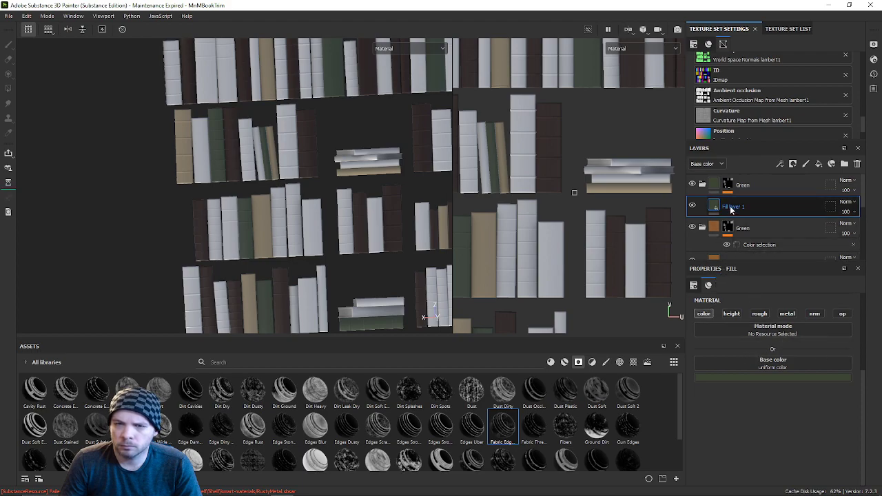
Step: Replace green in the copied folder's color selection mask with the dark purple ID color, trying magenta first
click(727, 185)
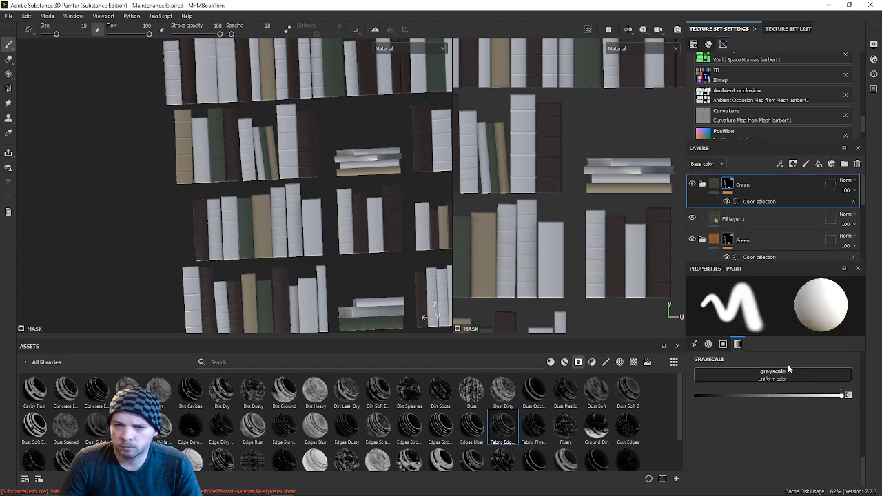
click(737, 202)
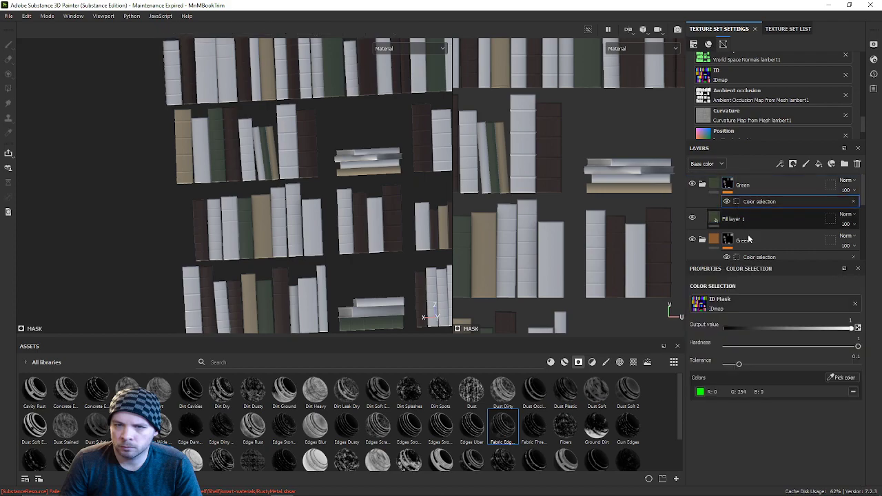
click(853, 391)
click(842, 378)
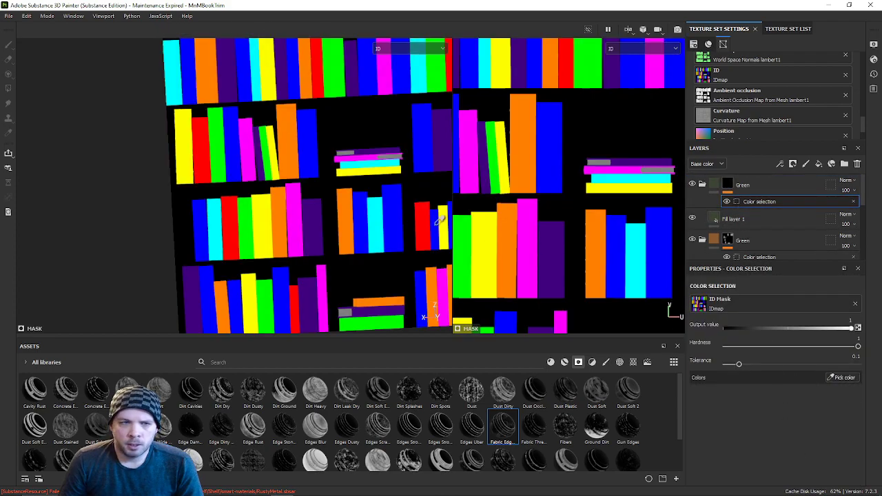
click(369, 157)
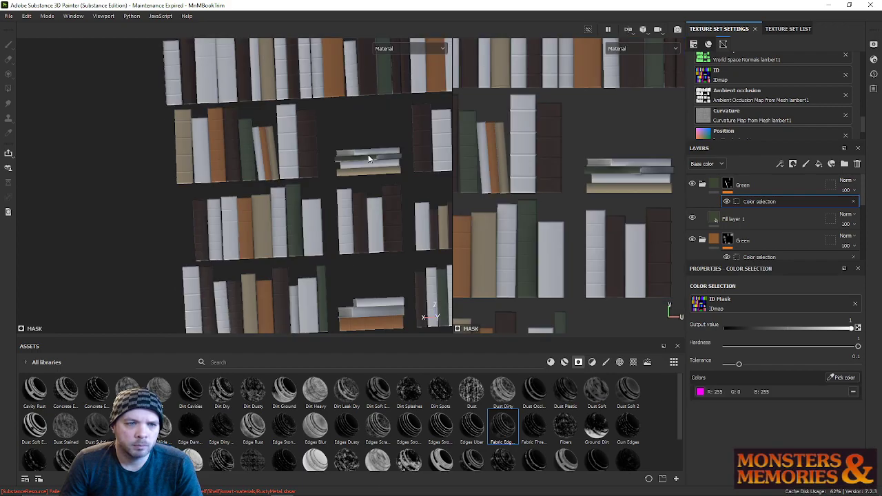
click(855, 392)
click(842, 380)
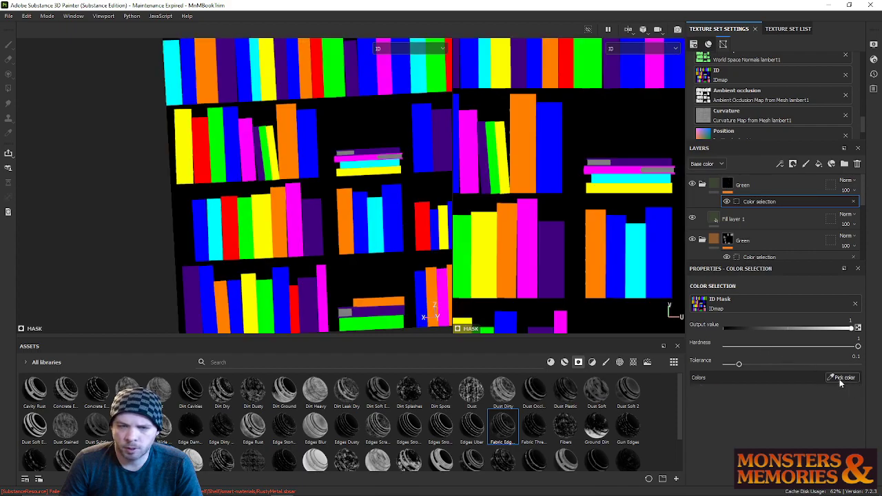
click(365, 153)
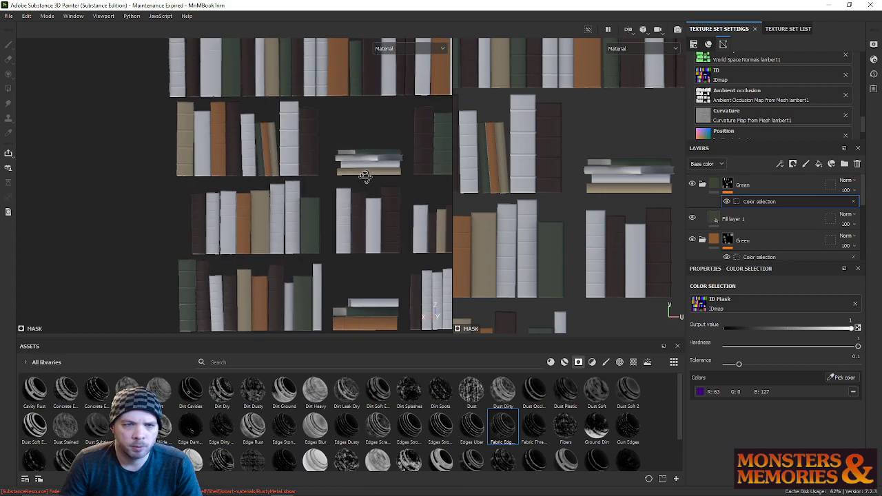
scroll(345, 183, down, 3)
scroll(346, 194, up, 1)
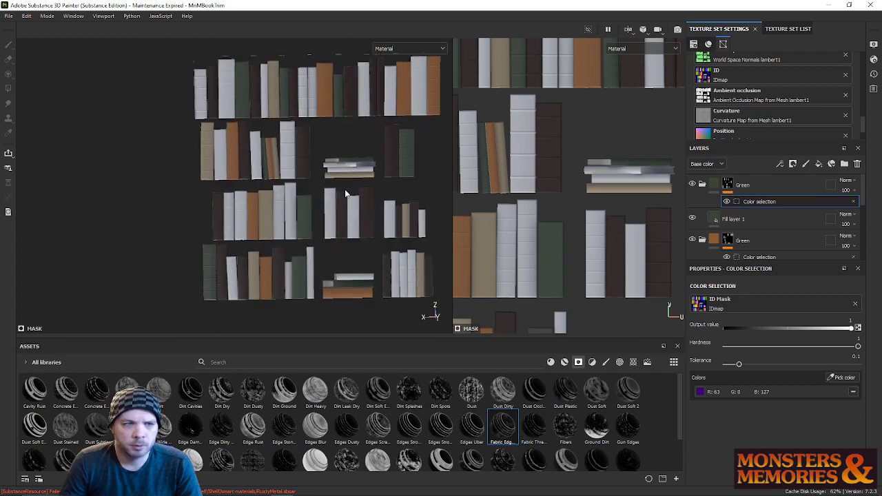
Step: Duplicate the collapsed folder with the dark purple ID mask and rename the lower of the two as Purple
click(702, 185)
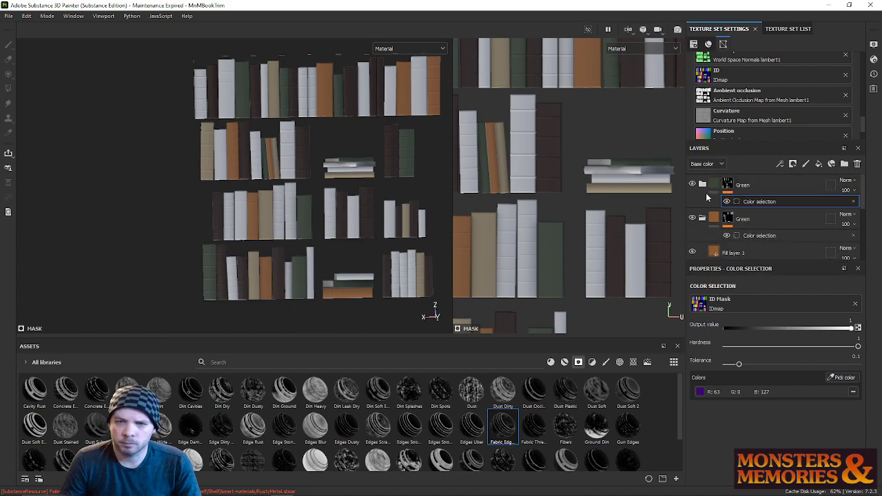
click(744, 184)
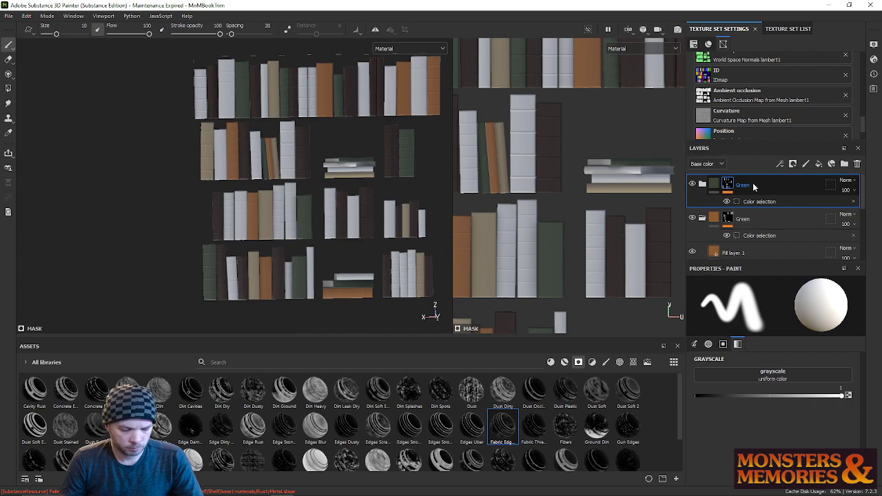
key(ctrl+d)
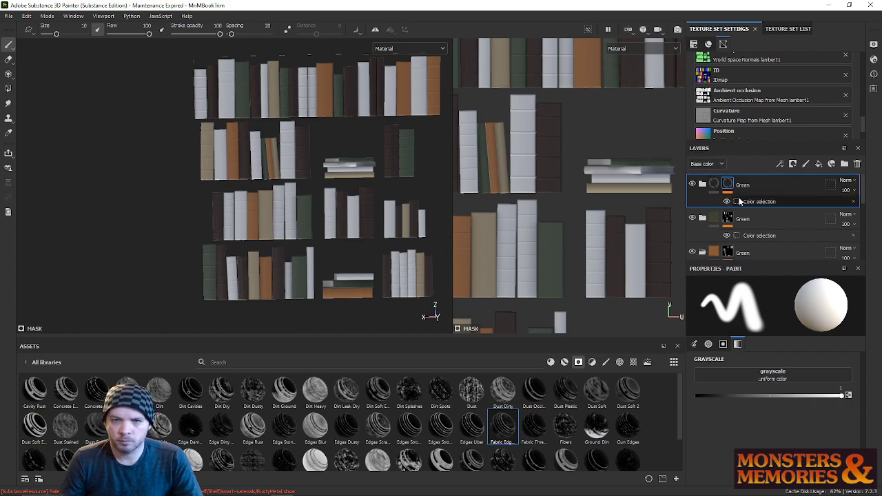
double_click(744, 220)
text(Purpl)
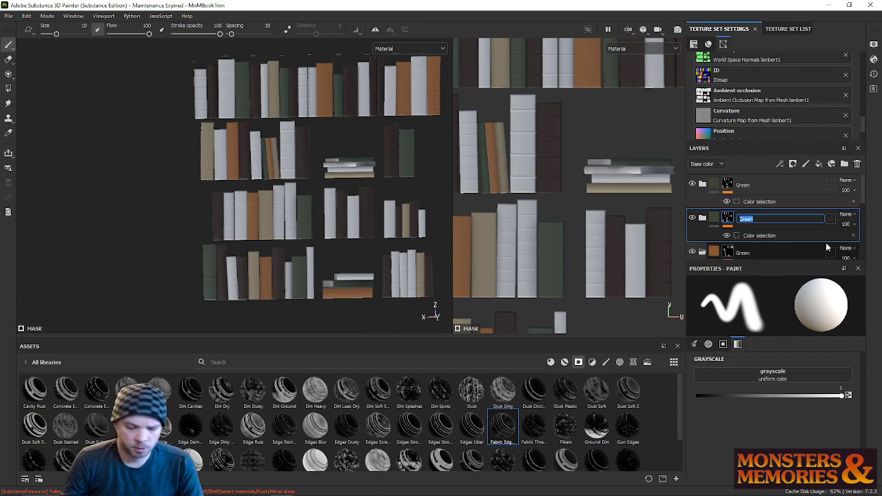
text(e)
key(Return)
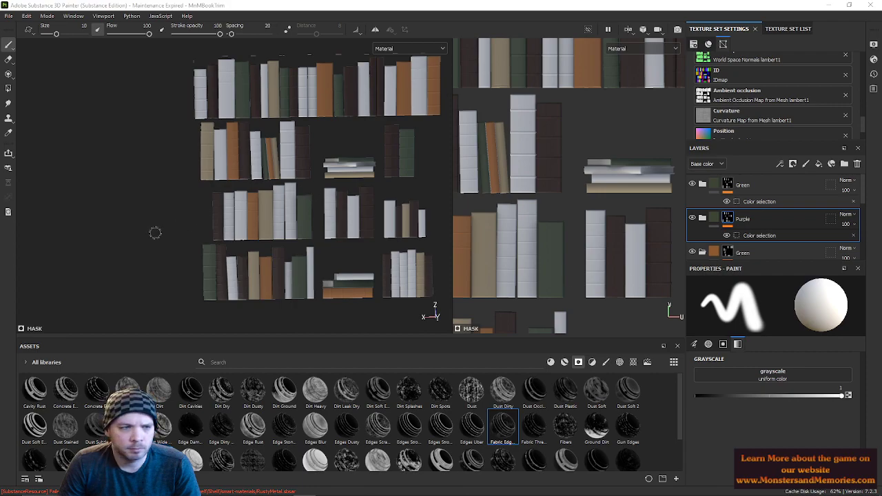
Step: Set the base color of the fill layer inside the topmost Green folder to near-black 0e0d12
scroll(237, 187, up, 3)
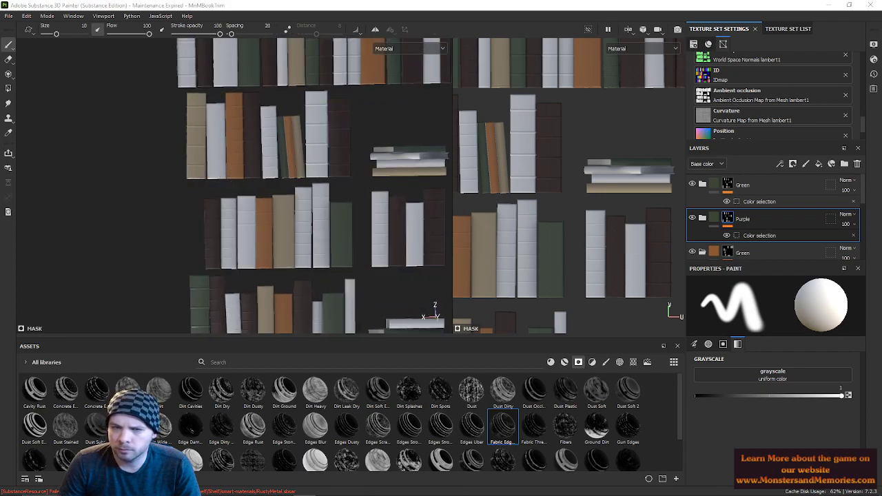
click(714, 184)
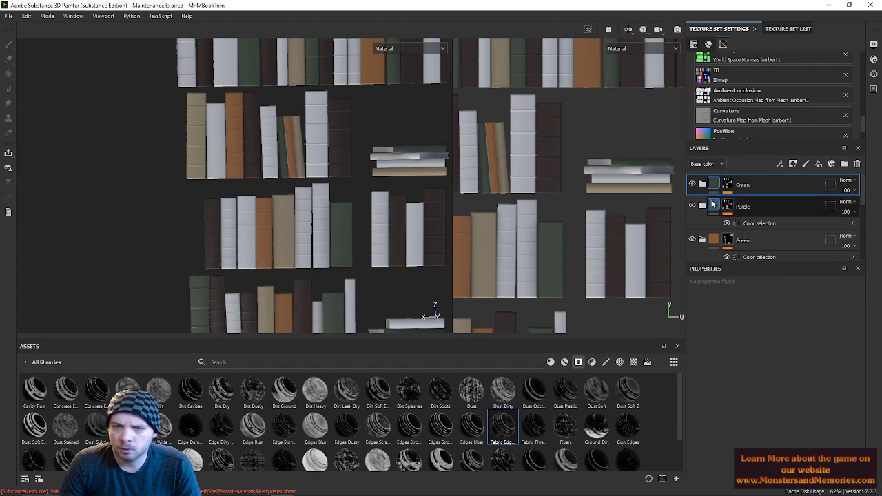
click(714, 206)
click(714, 186)
click(702, 185)
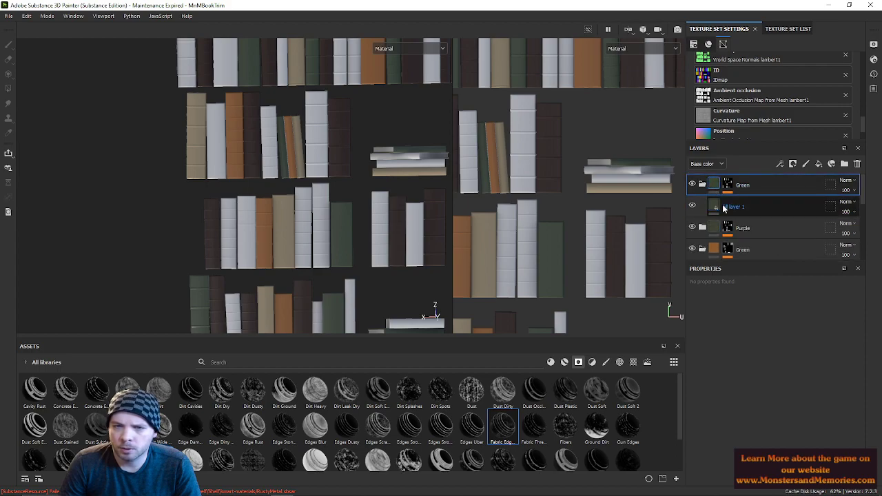
click(714, 207)
click(736, 378)
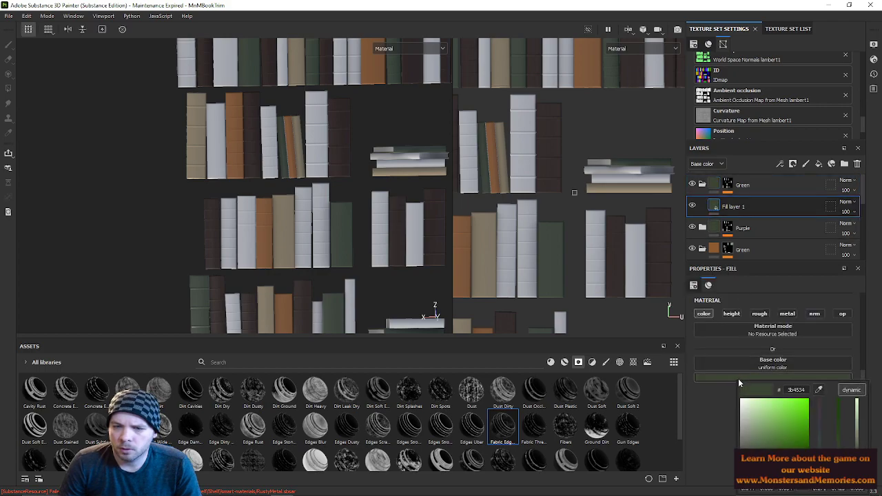
click(818, 391)
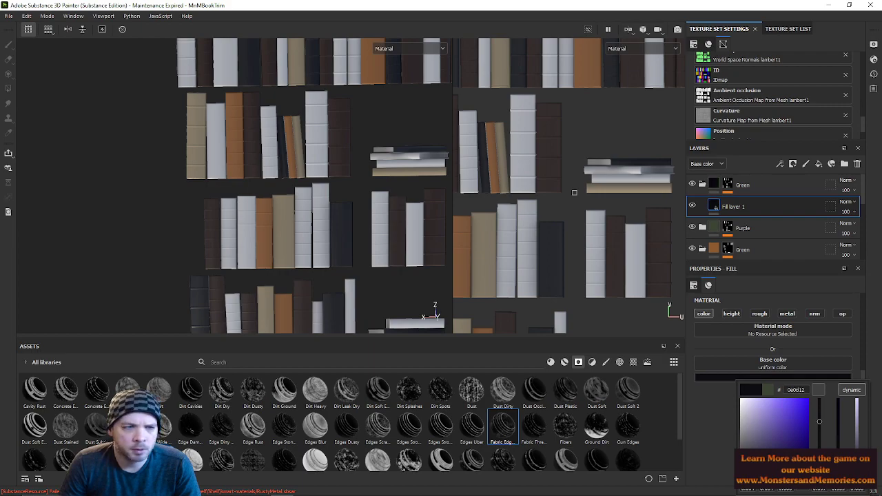
click(574, 193)
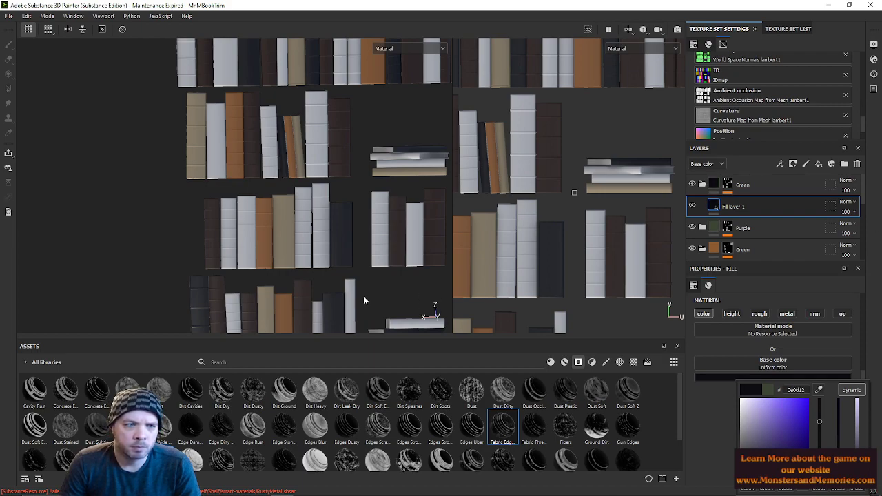
scroll(314, 203, up, 5)
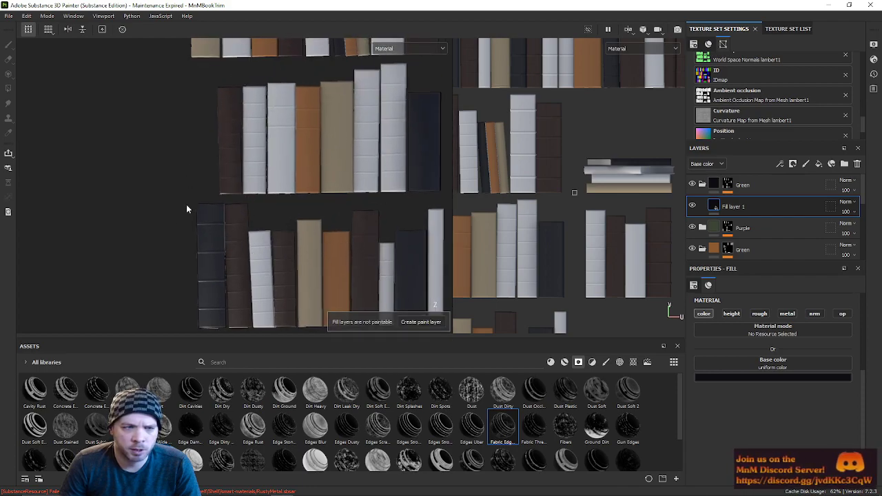
mouse_move(349, 164)
alt+middle_down()
mouse_move(327, 180)
mouse_move(314, 269)
alt+middle_up()
middle_drag(317, 158, 275, 215)
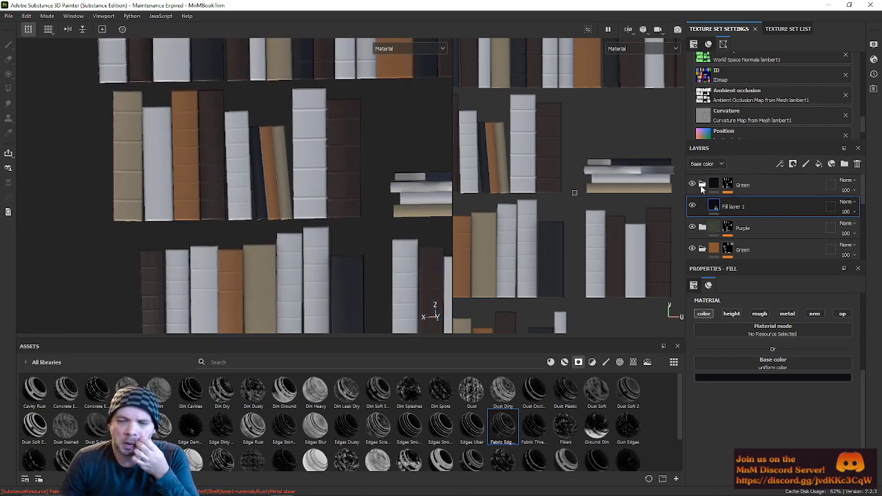
Step: Replace dark purple with the orange ID color in the topmost Green folder's color selection mask
click(701, 184)
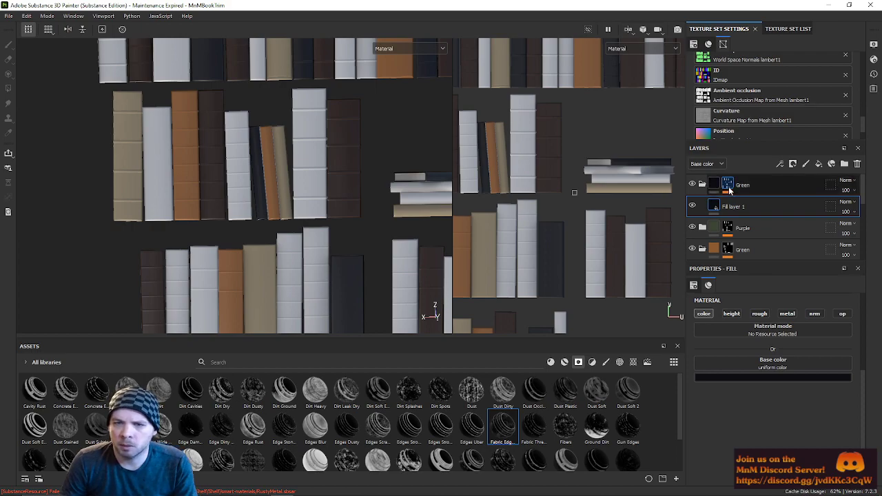
click(741, 201)
click(742, 203)
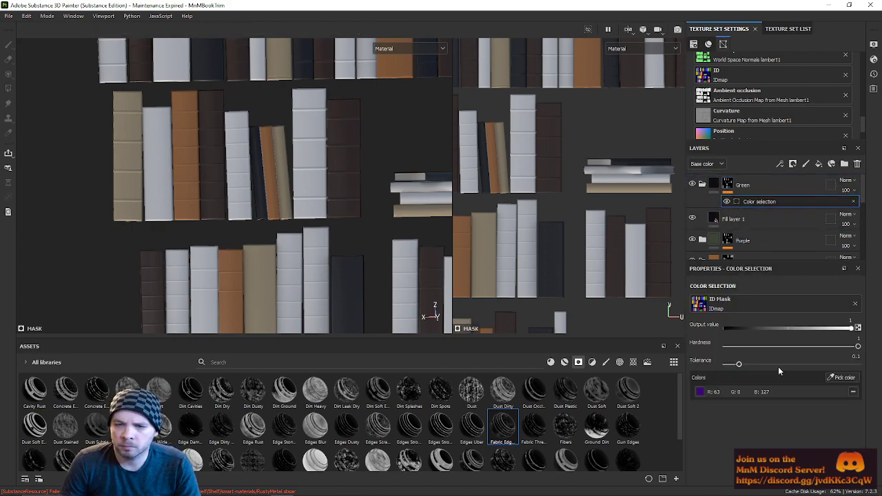
click(843, 378)
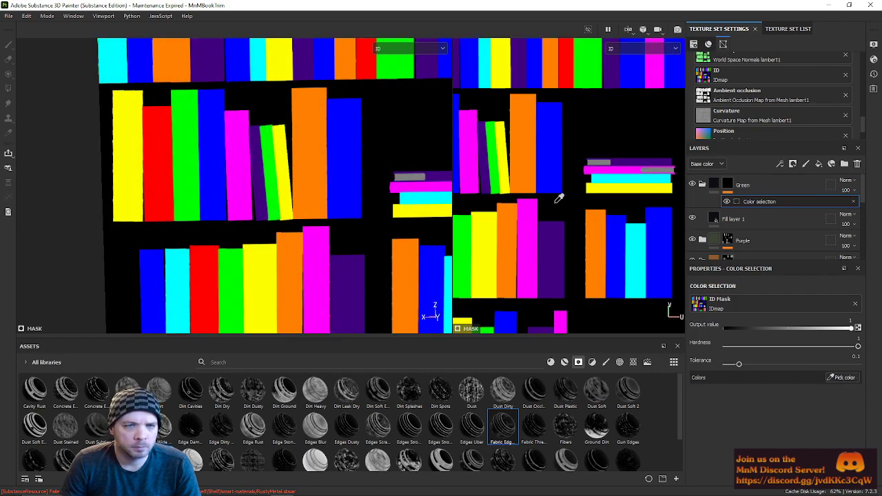
click(316, 146)
scroll(313, 266, down, 4)
alt+middle_drag(314, 265, 278, 254)
scroll(263, 232, up, 4)
alt+middle_drag(259, 205, 265, 104)
scroll(292, 191, up, 1)
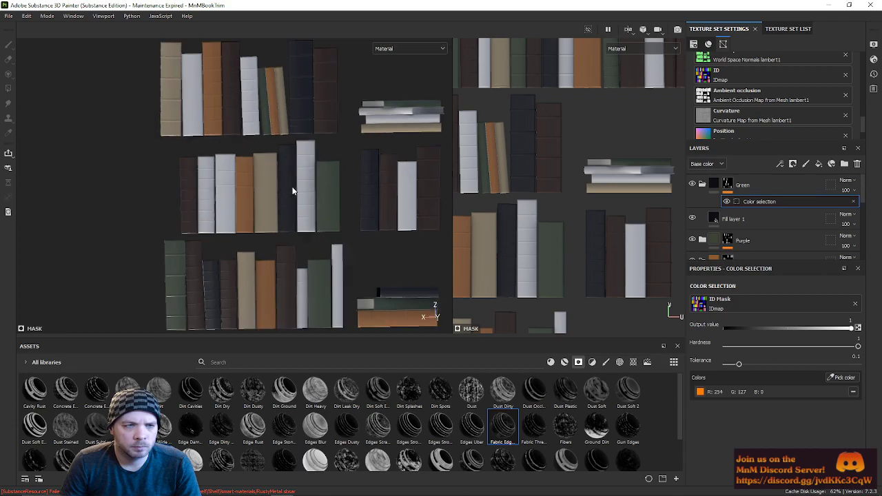
alt+middle_drag(264, 236, 252, 330)
mouse_move(228, 160)
alt+middle_down()
mouse_move(233, 211)
mouse_move(212, 160)
alt+middle_up()
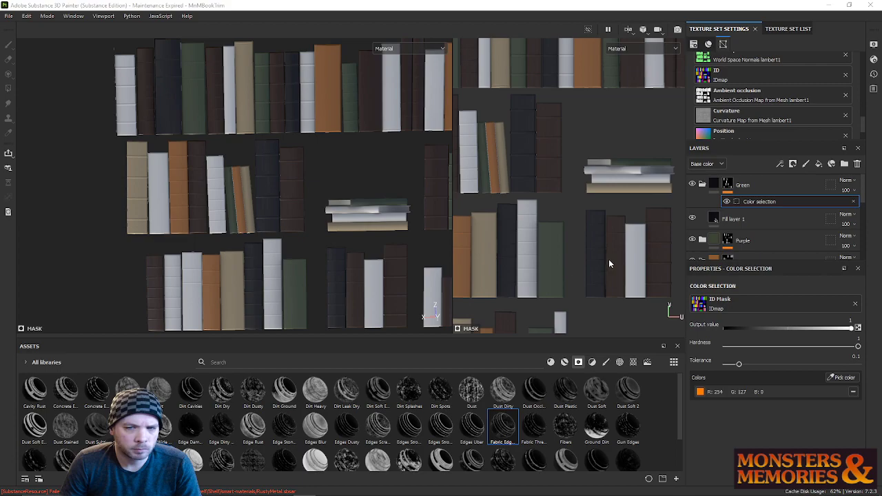
Step: Rename the topmost folder with the orange ID mask as Yellow and collapse it along with the Green folder
double_click(743, 184)
text(Yellow)
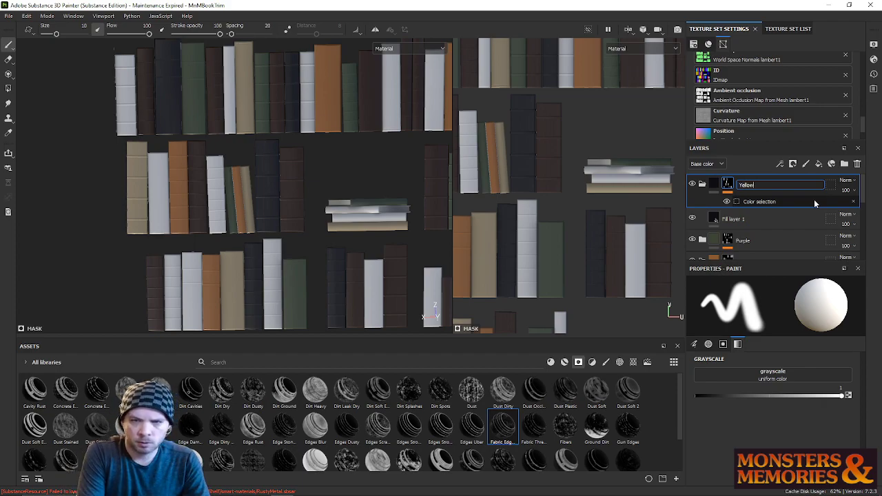
key(Return)
click(703, 184)
click(702, 240)
scroll(749, 244, down, 4)
scroll(730, 241, up, 4)
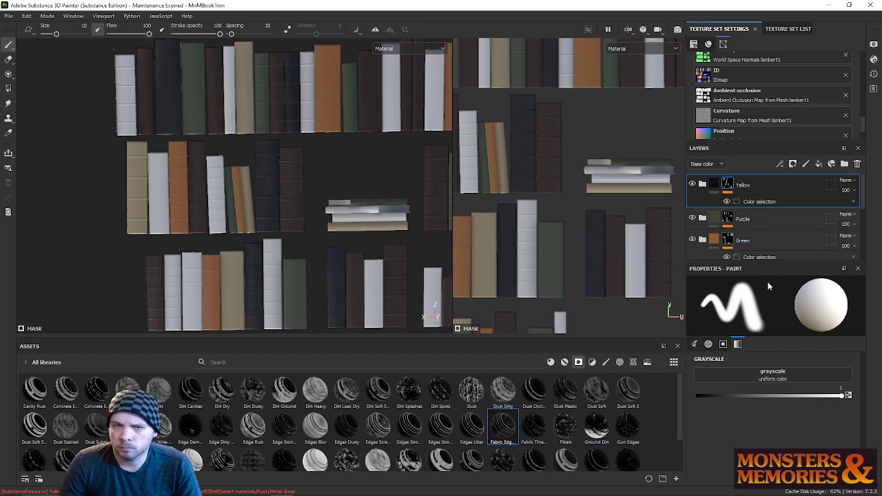
scroll(779, 215, down, 1)
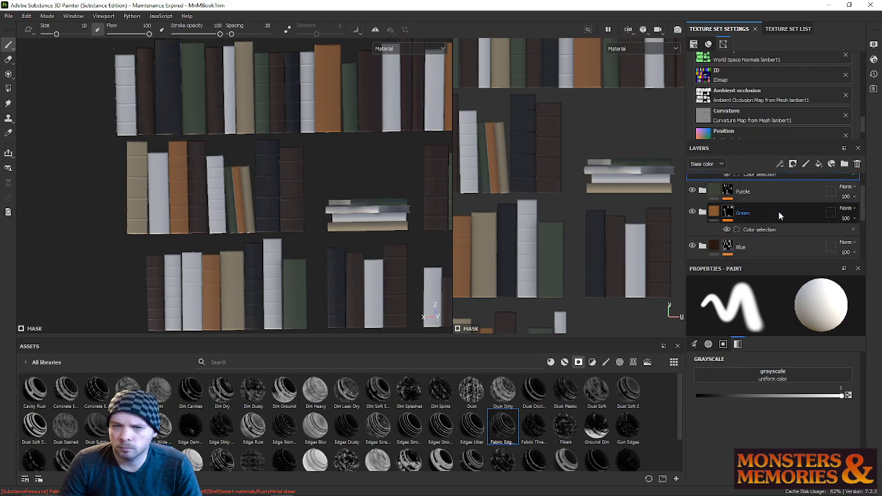
Step: Duplicate the topmost Yellow folder with the orange ID mask and expand the upper copy
scroll(779, 215, up, 1)
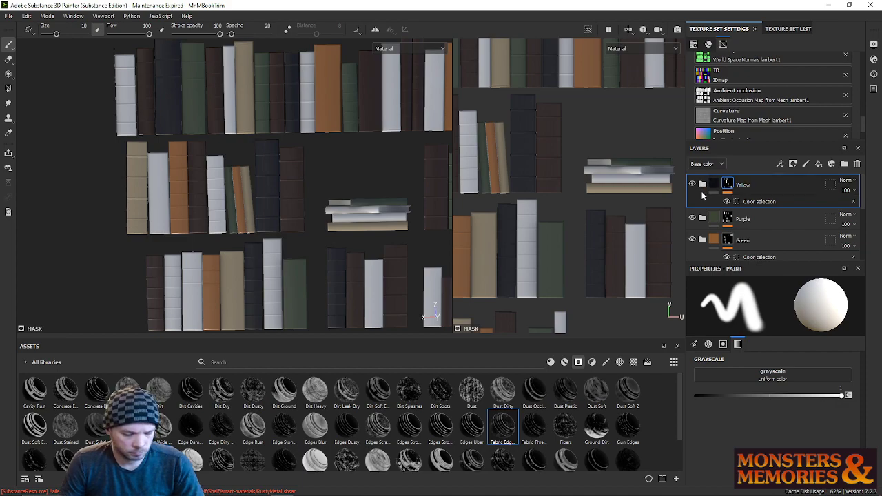
key(ctrl+d)
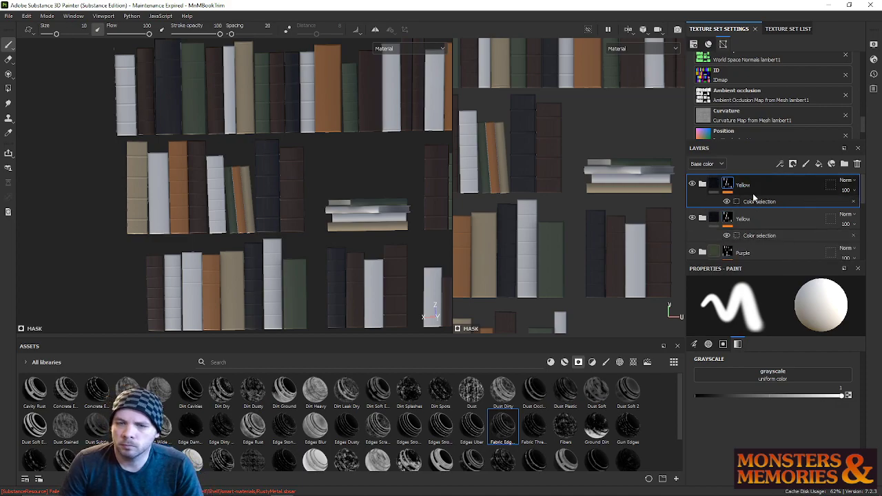
click(703, 184)
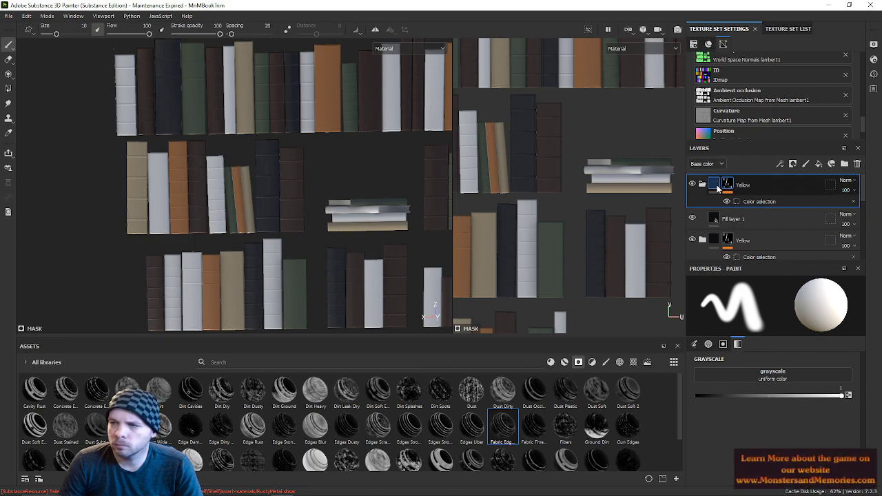
Step: Set the base color of the fill layer inside the topmost Yellow folder to dark red 613025 and collapse the folder
click(717, 188)
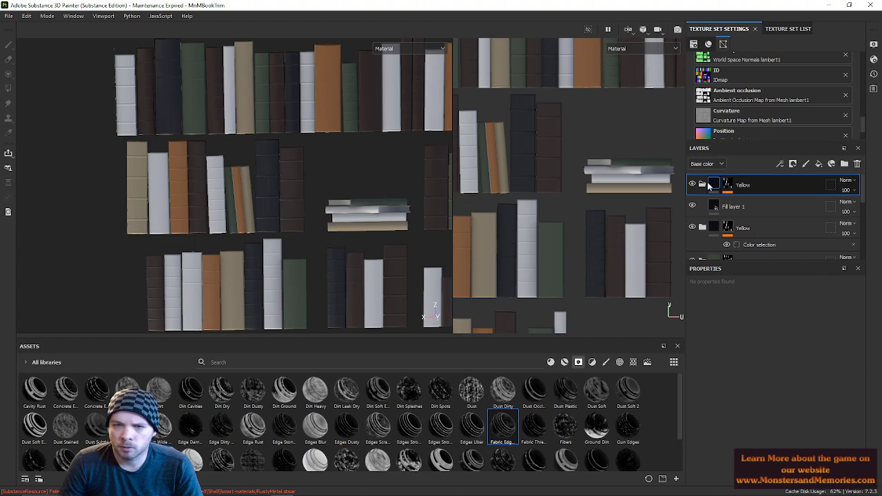
click(714, 206)
click(749, 376)
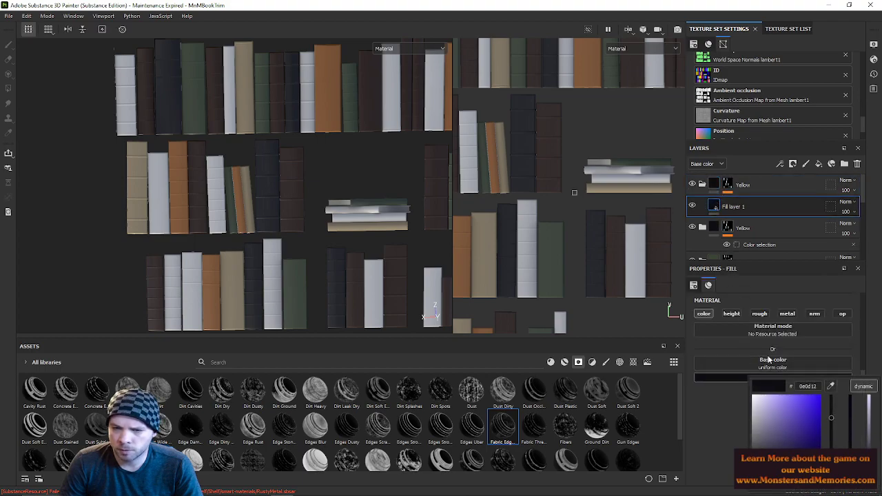
click(831, 387)
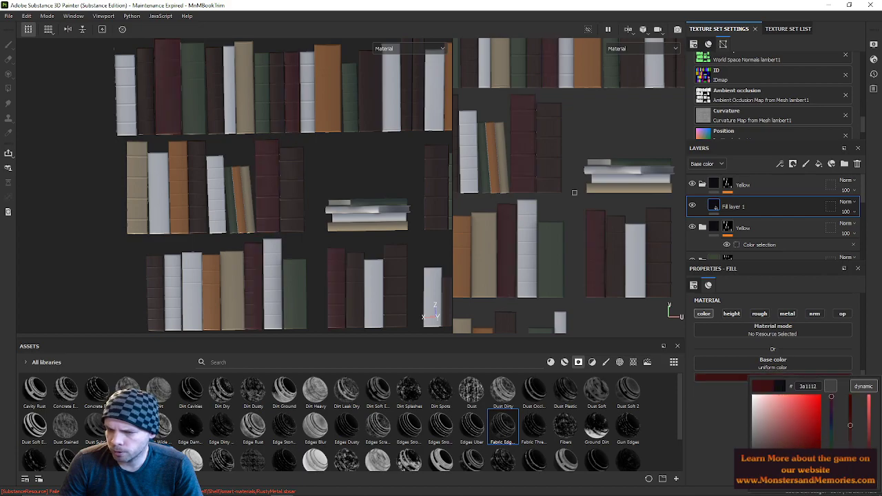
drag(801, 466, 802, 474)
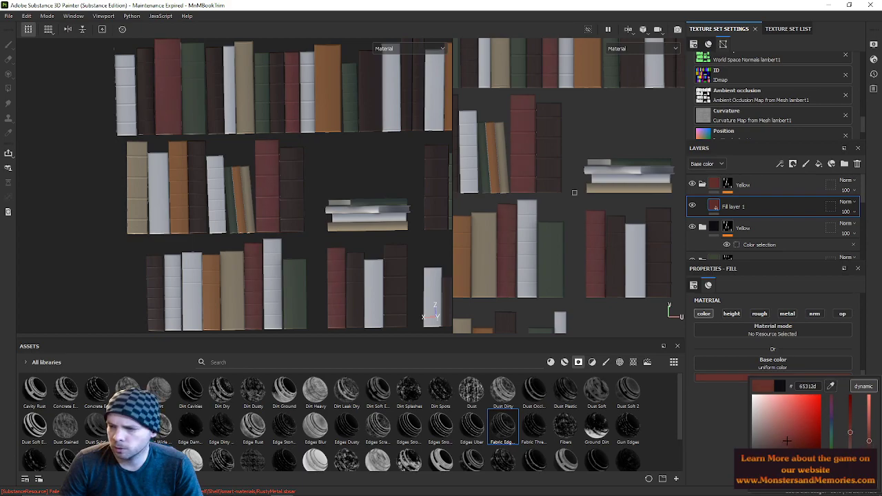
click(830, 386)
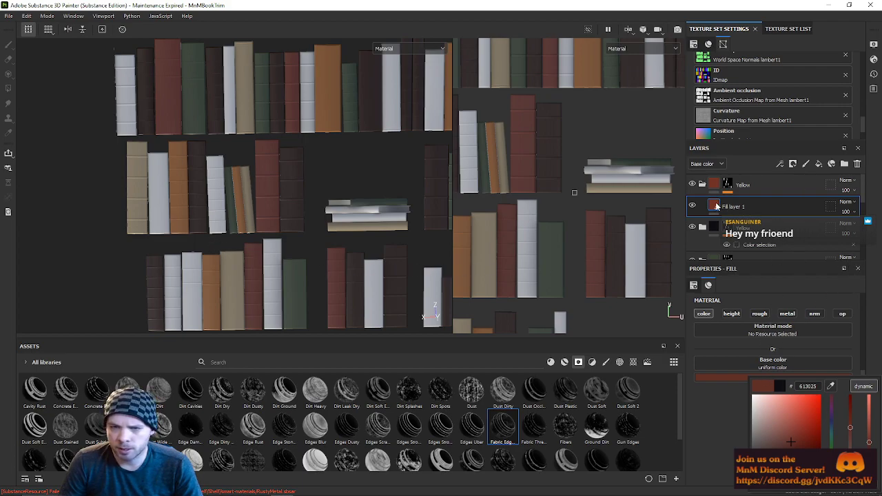
click(702, 184)
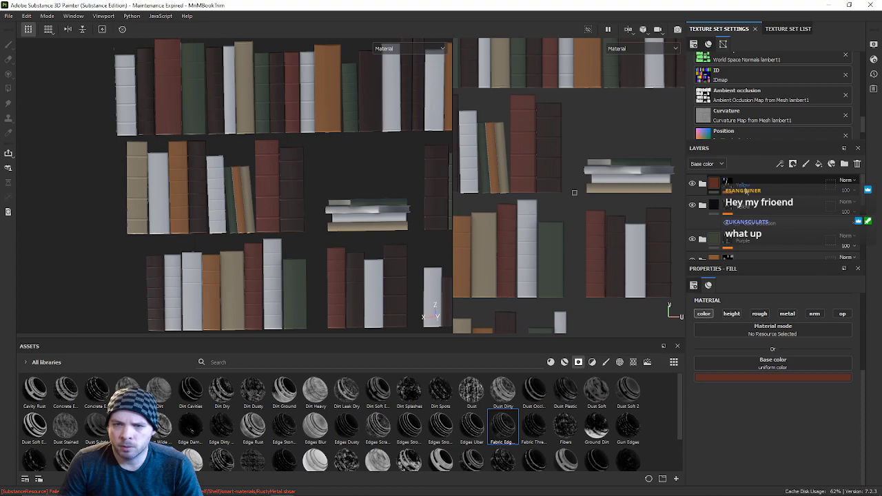
Step: Replace orange with the red ID color in the topmost Yellow folder's color selection mask
click(727, 184)
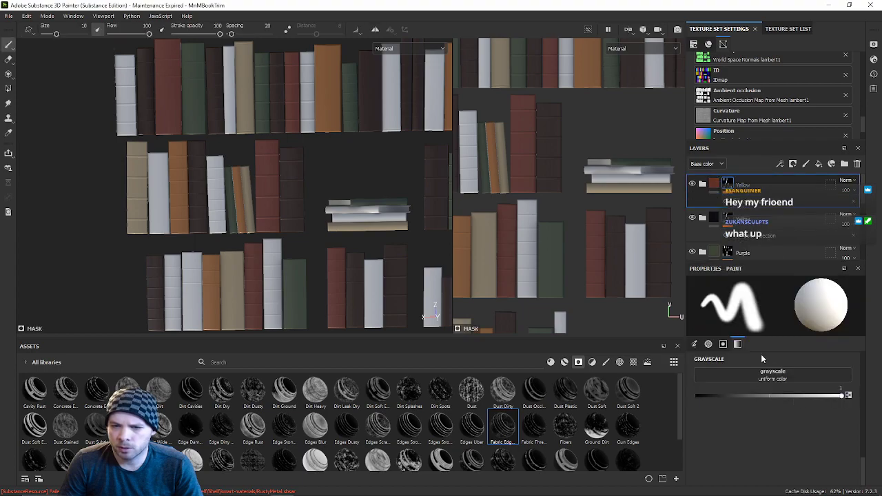
click(751, 203)
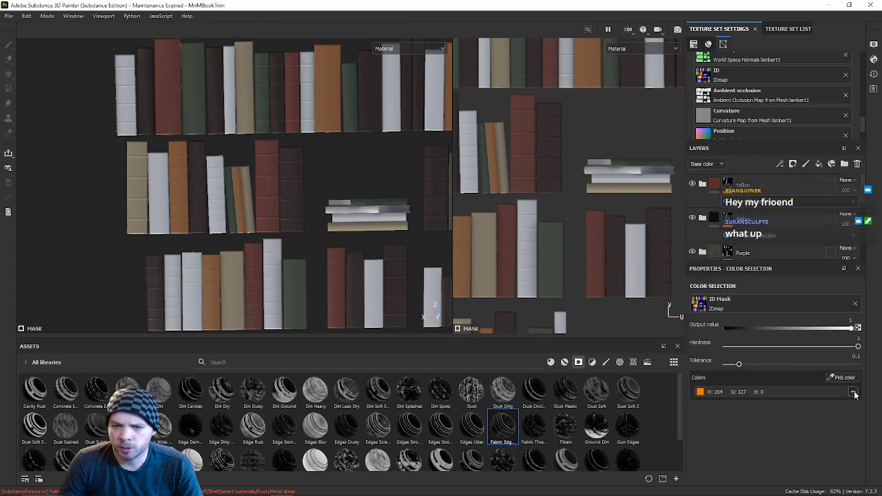
click(844, 378)
click(165, 181)
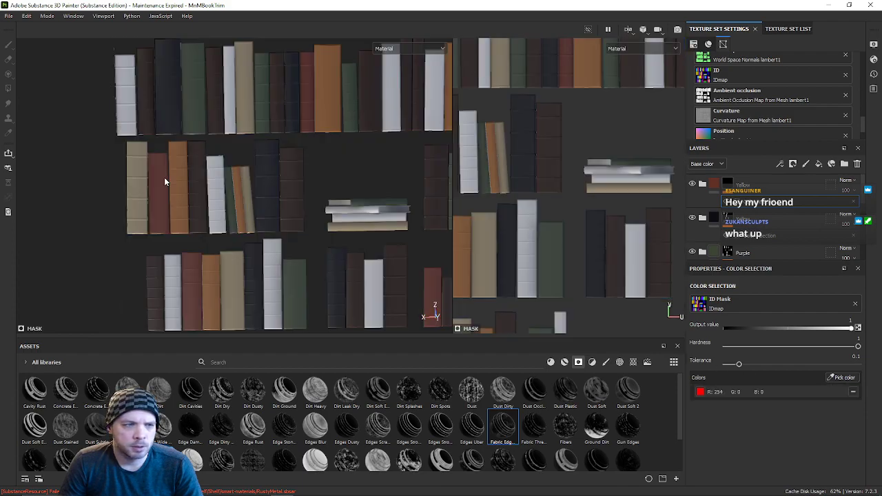
click(853, 392)
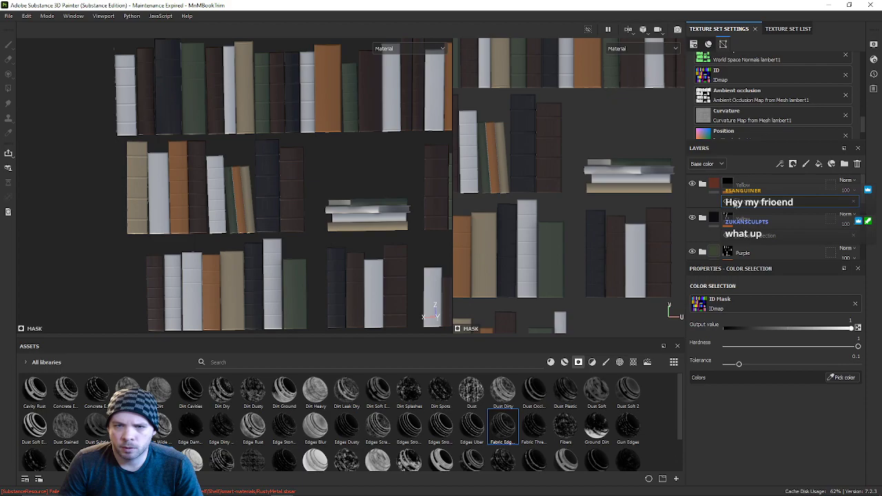
click(844, 377)
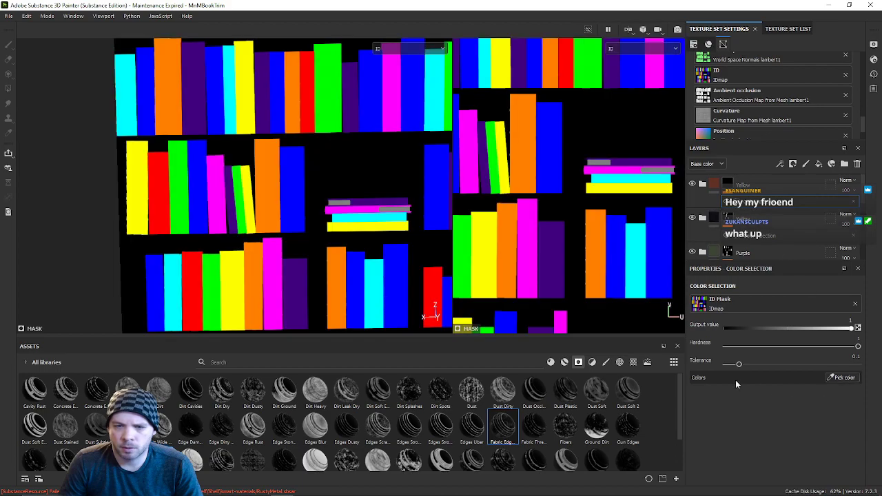
click(160, 187)
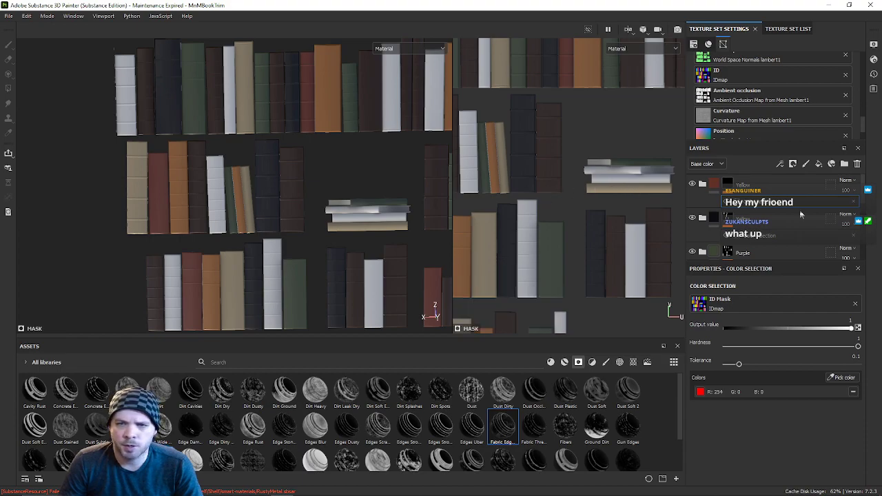
Step: Inspect the lower edge of the tan book on the top shelf, toggling the OpacityMap layer's visibility off and on
scroll(163, 180, up, 5)
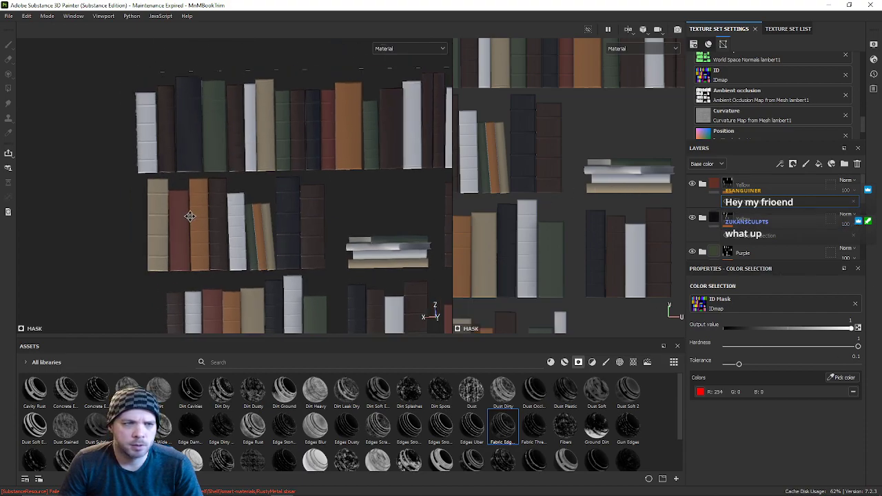
middle_drag(317, 232, 362, 346)
scroll(325, 266, up, 5)
scroll(296, 276, up, 4)
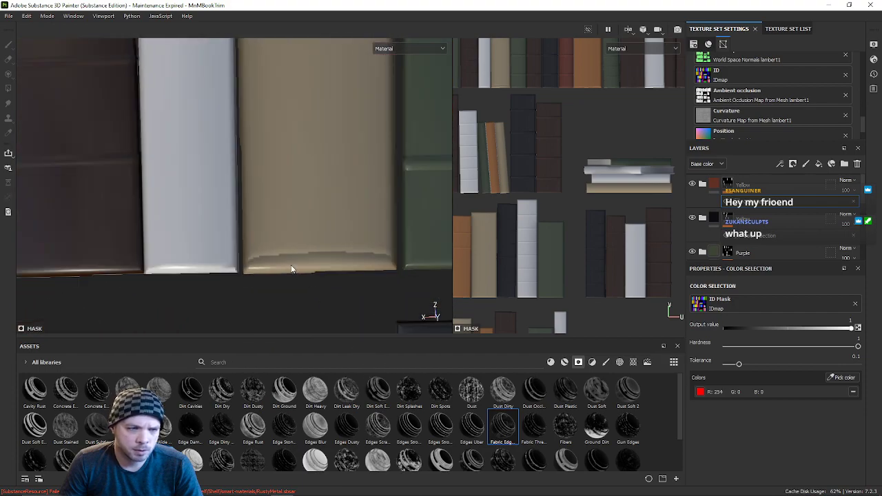
scroll(238, 262, down, 2)
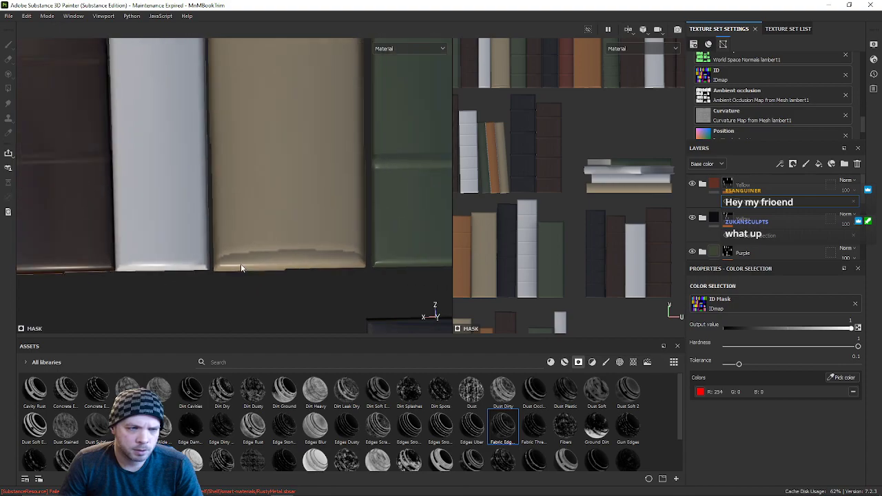
scroll(240, 263, up, 3)
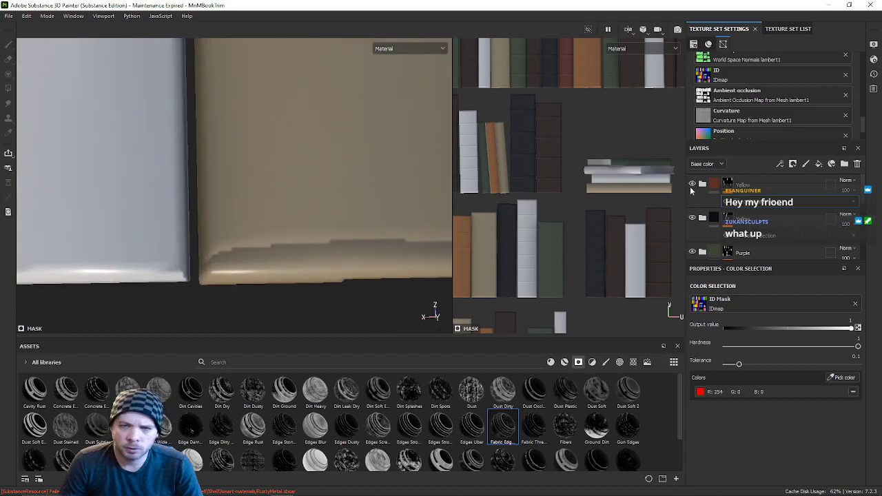
scroll(749, 245, down, 8)
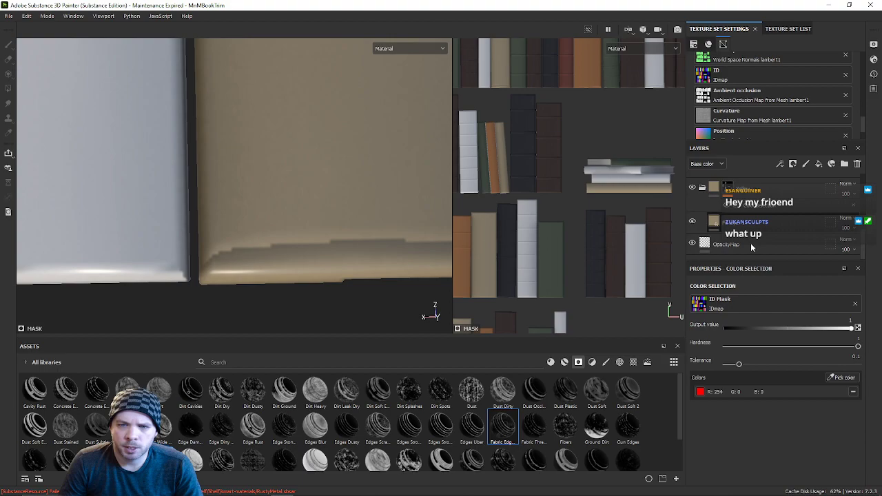
click(693, 243)
click(693, 243)
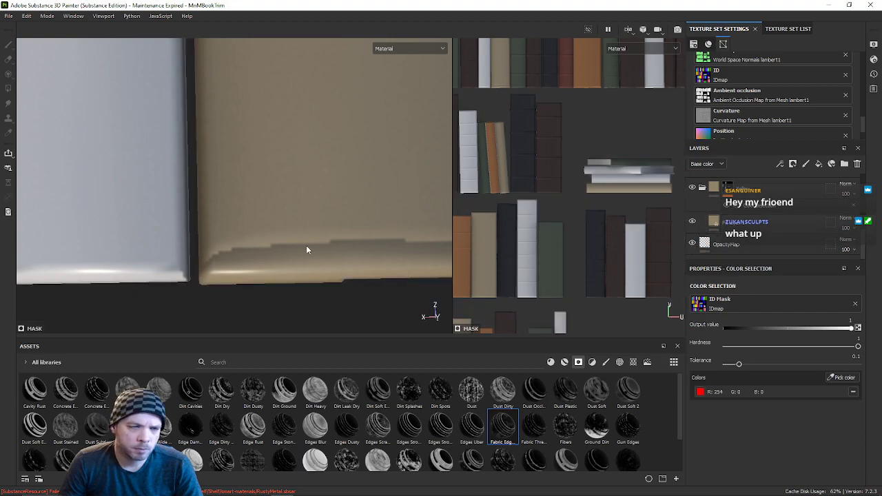
Step: Compare the tan book's lower edge close up and from a distance, and review the book colors across all shelves
scroll(292, 251, down, 6)
scroll(292, 254, up, 6)
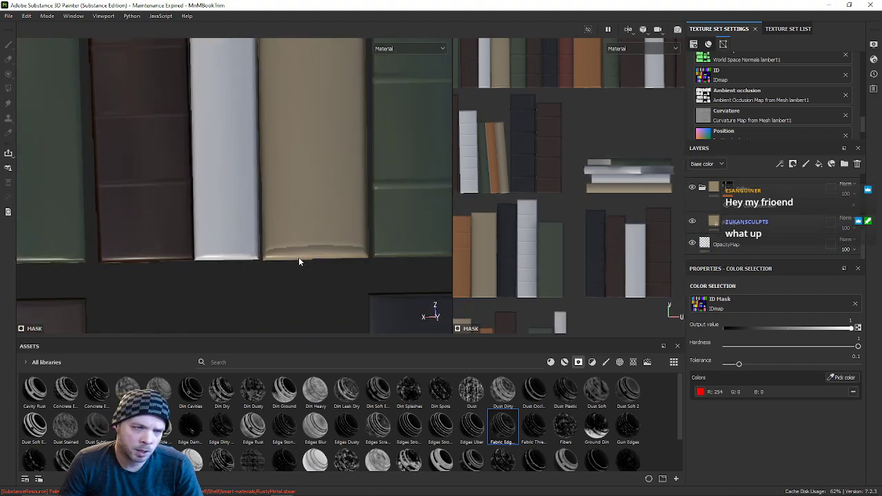
scroll(299, 259, up, 4)
scroll(104, 206, down, 3)
scroll(187, 213, up, 3)
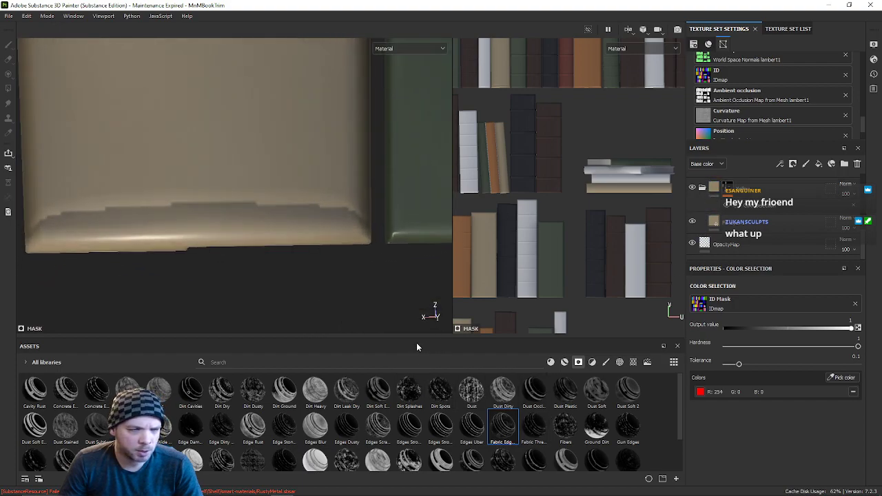
alt+scroll(324, 244, down, 15)
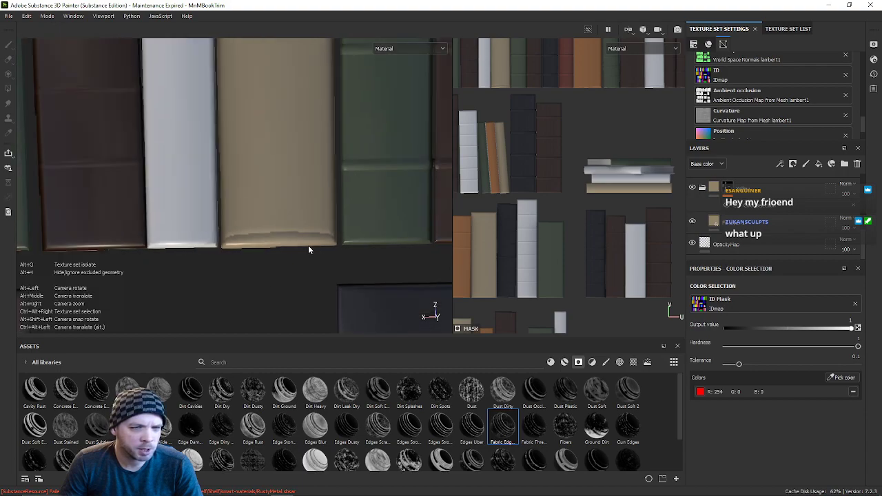
alt+scroll(324, 247, up, 2)
alt+scroll(323, 246, up, 8)
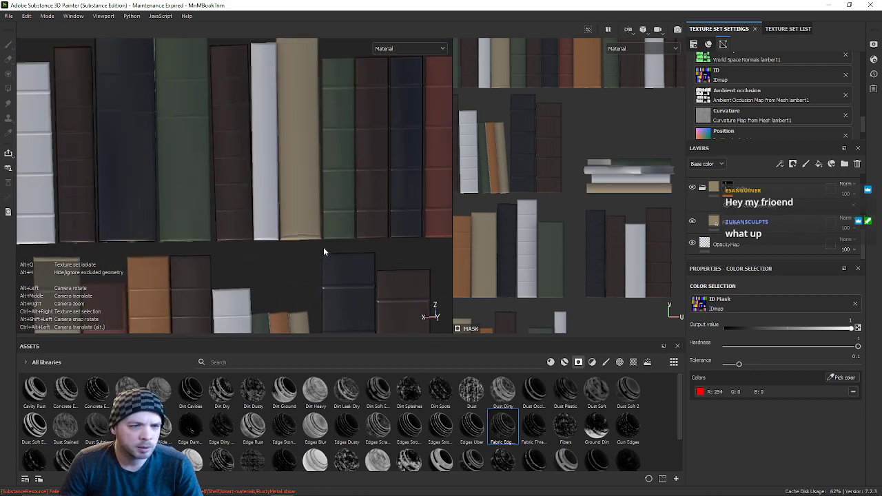
alt+scroll(260, 242, down, 10)
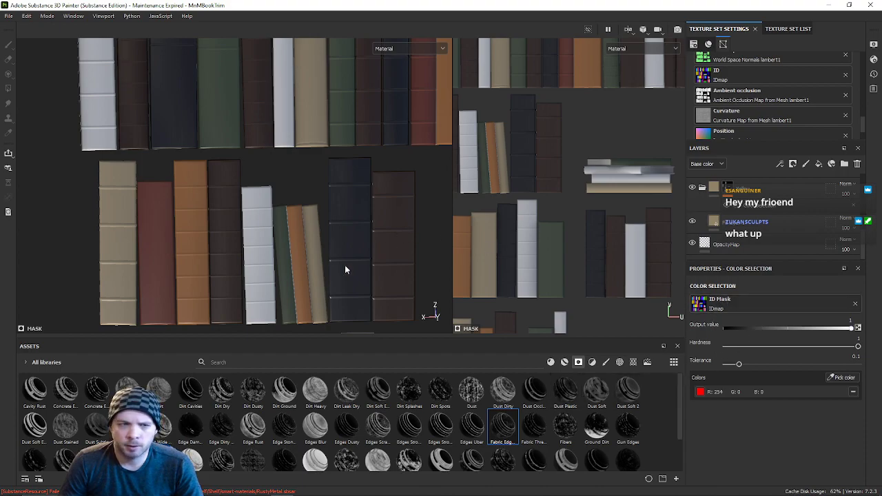
scroll(288, 169, down, 3)
alt+middle_drag(289, 170, 206, 157)
scroll(205, 157, down, 2)
alt+middle_drag(288, 229, 282, 205)
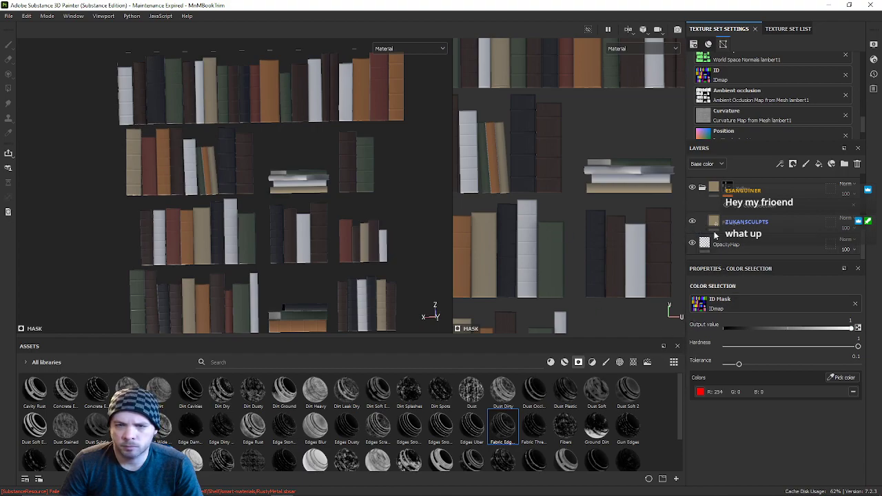
Step: Collapse the lowest Yellow folder and rename the topmost folder with the red ID mask as Red
click(702, 187)
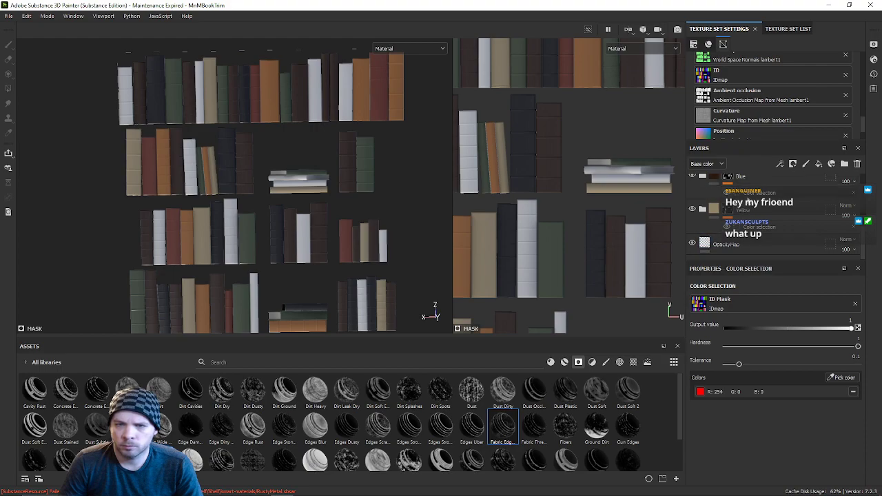
scroll(729, 196, up, 4)
click(721, 164)
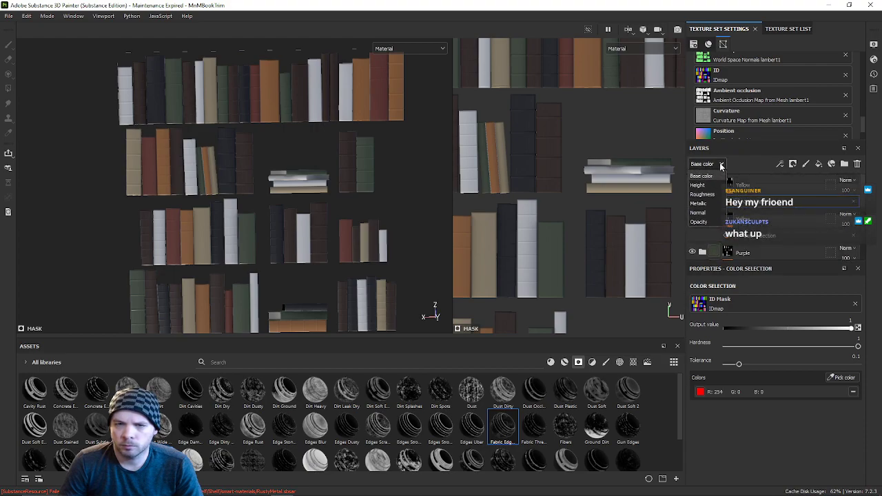
click(714, 178)
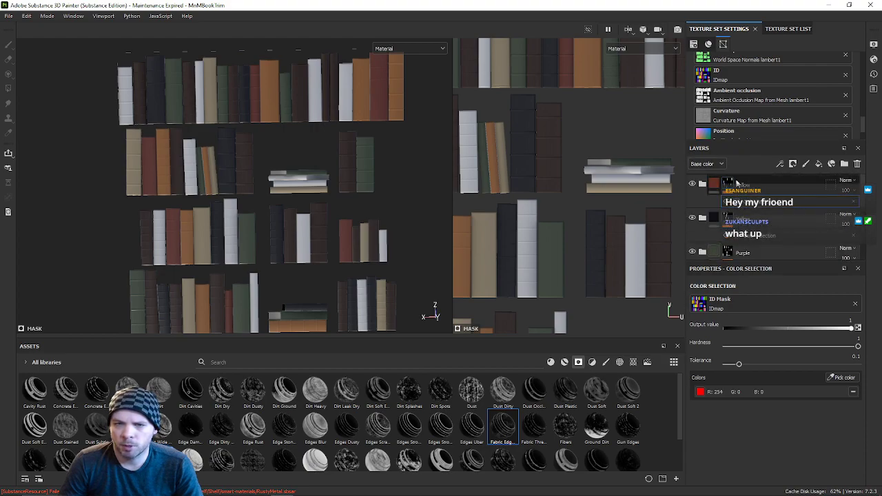
click(709, 190)
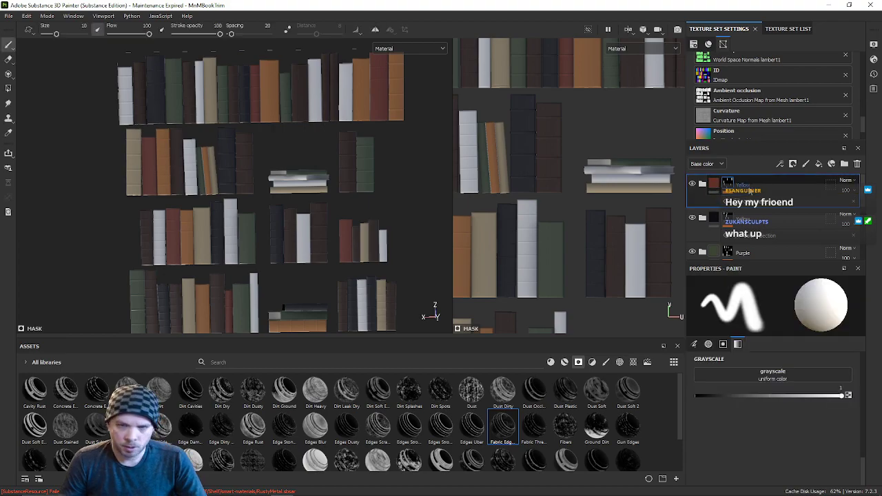
click(758, 204)
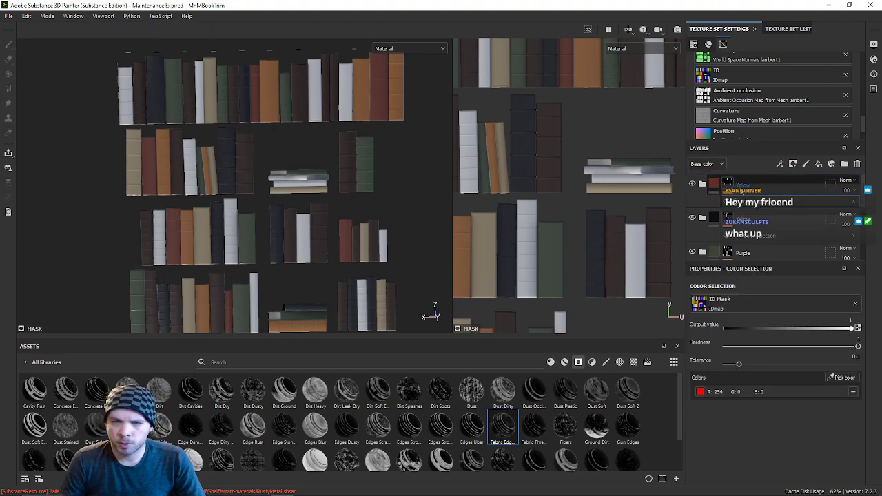
double_click(743, 185)
text(Red)
key(Return)
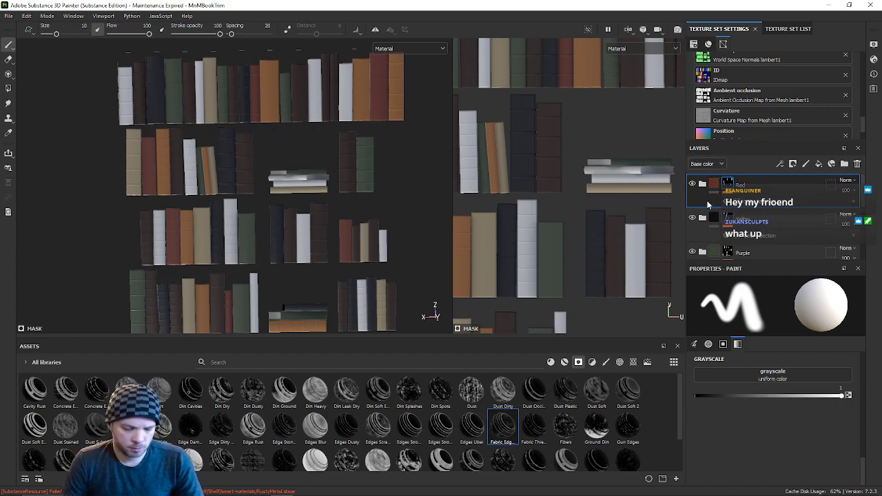
Step: Duplicate the Red folder and rename the upper copy as Paper
key(ctrl+d)
double_click(744, 186)
text(Pap)
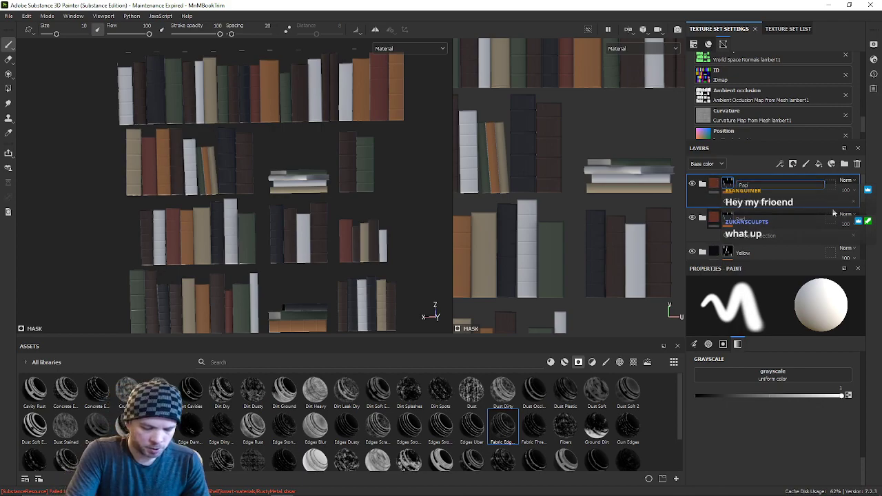
text(er)
key(Return)
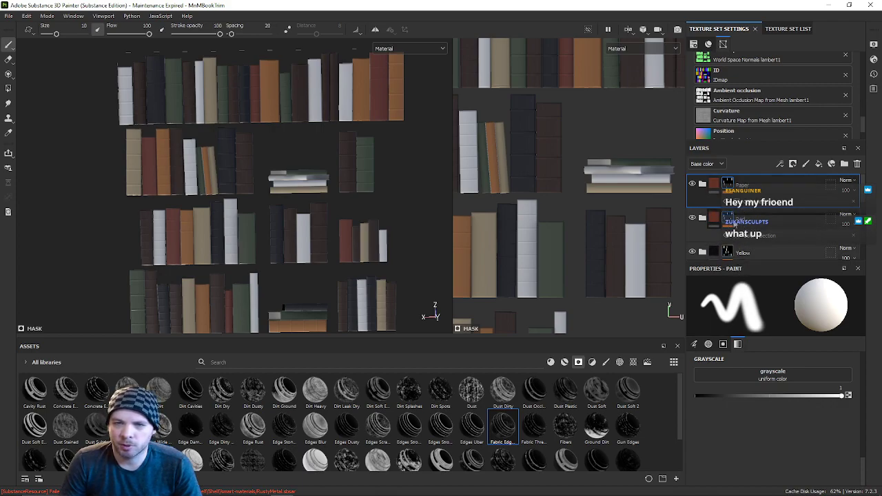
Step: Change the base color of the Paper folder's fill layer from red to a pale cream, ebd0a8
click(716, 184)
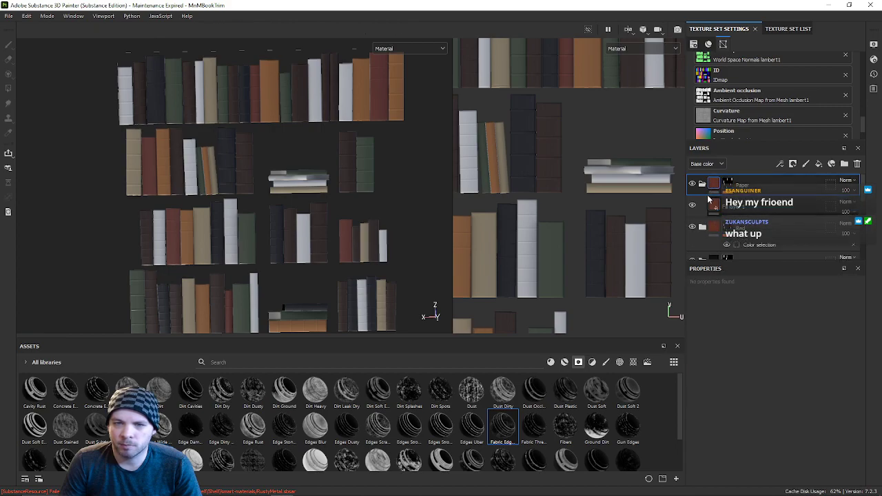
click(702, 184)
click(716, 204)
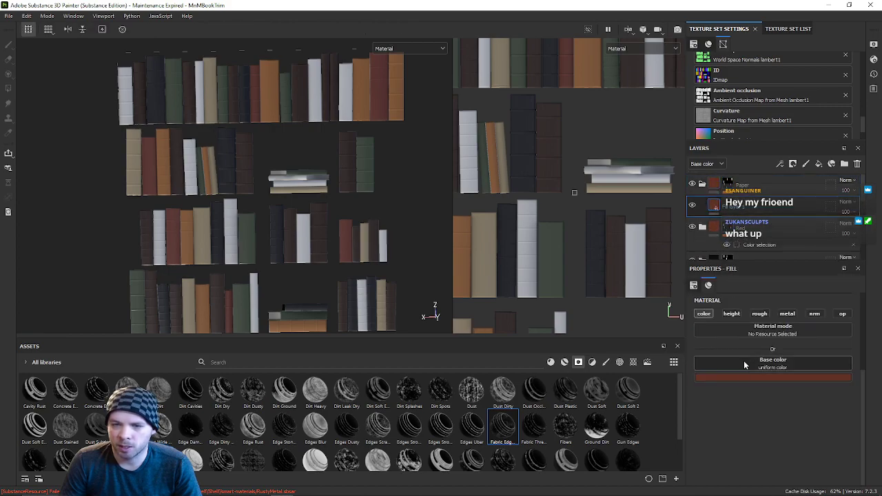
click(745, 379)
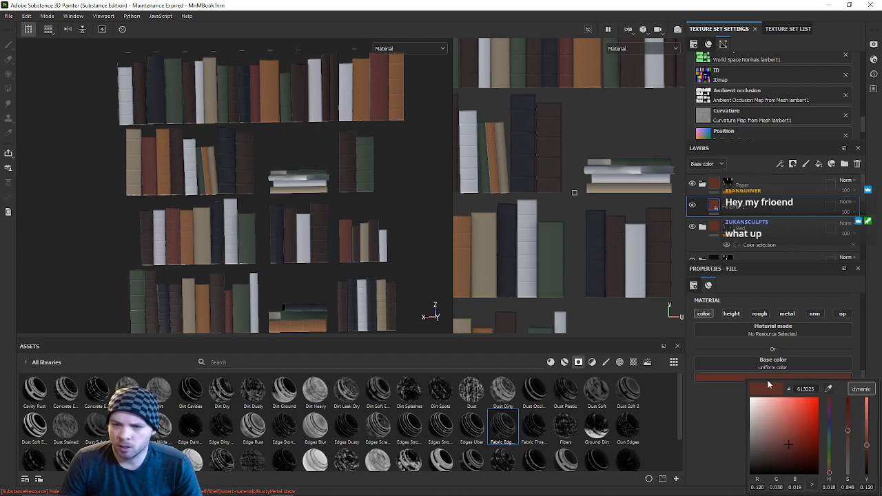
click(828, 390)
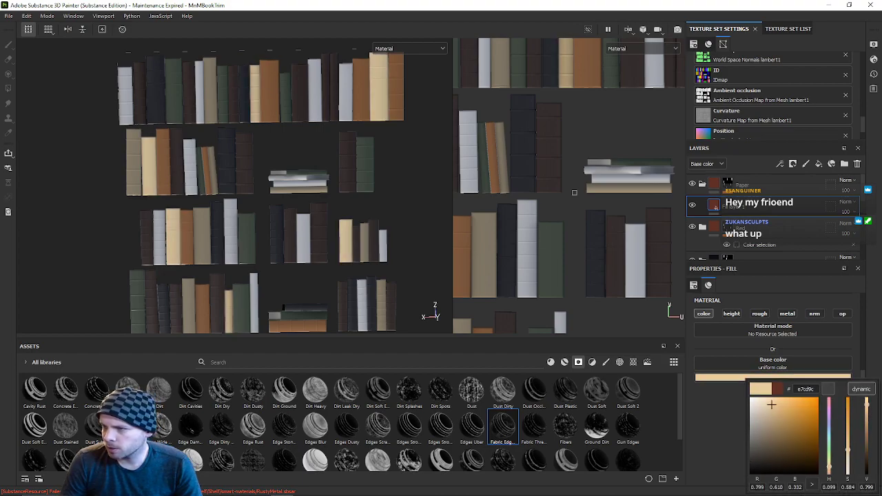
drag(778, 417, 769, 403)
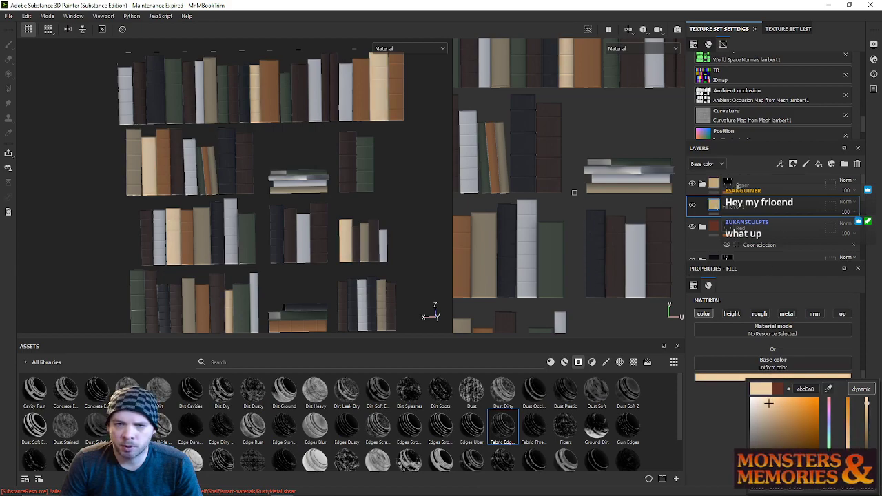
Step: Replace the ID color in the Paper folder's mask with the gray of the book pages, RGB 127, 127, 127
click(729, 184)
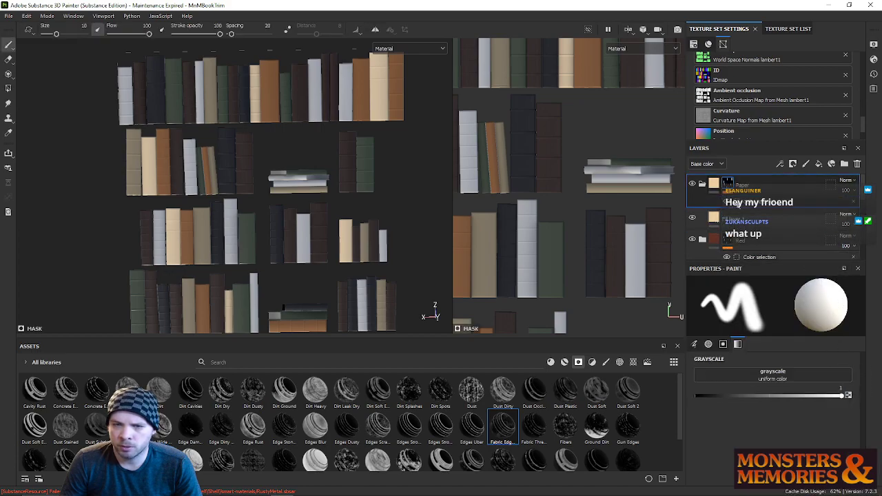
click(812, 258)
click(843, 379)
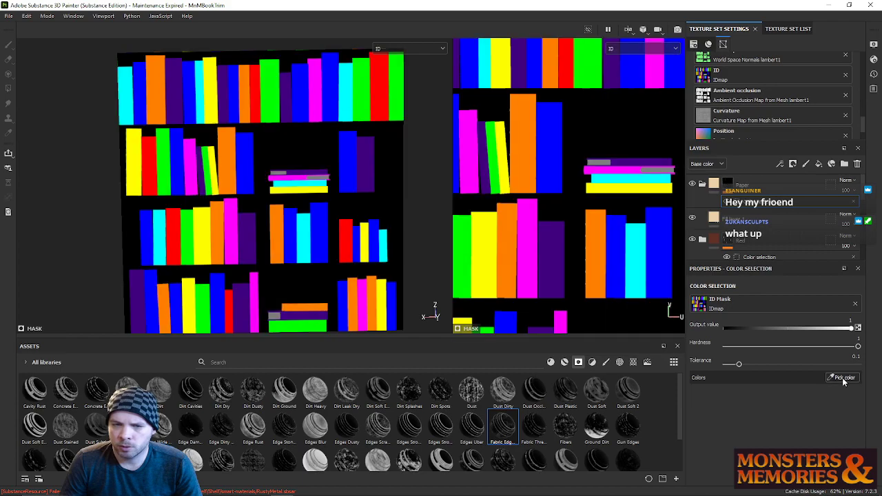
click(599, 162)
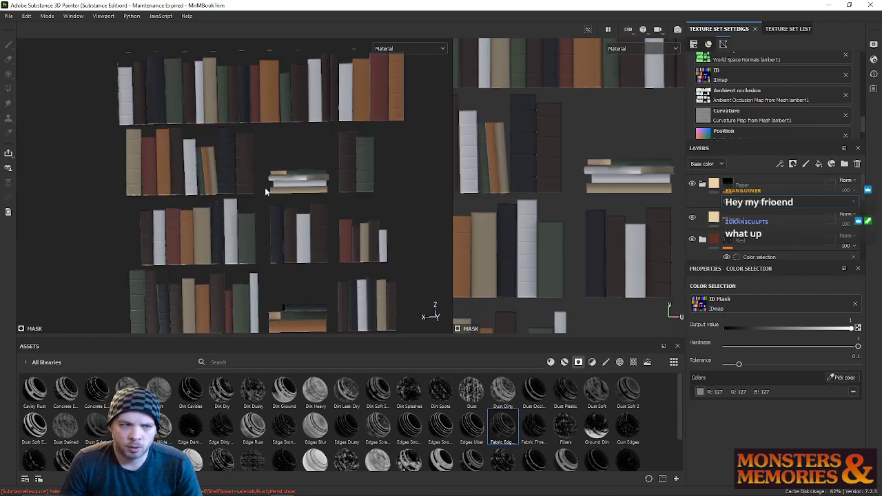
Step: Examine the page ends of the books in the upper horizontal stack, both close up and from a distance
scroll(313, 180, up, 10)
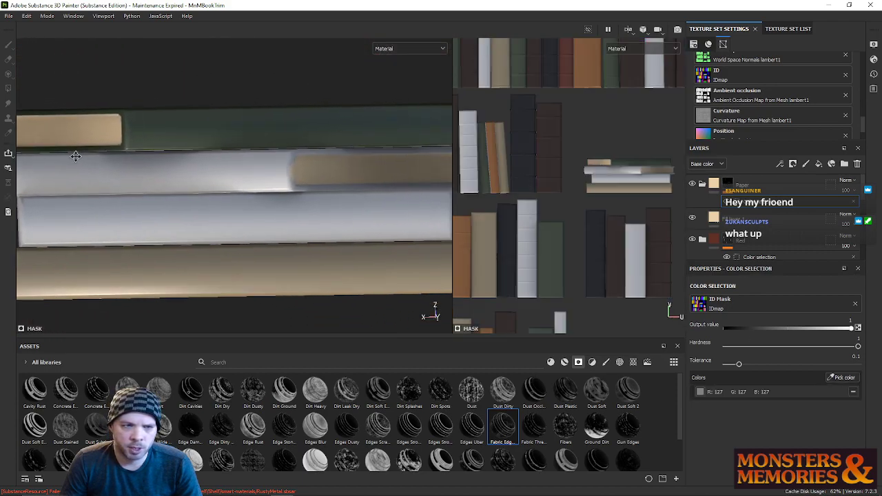
alt+middle_drag(82, 154, 58, 154)
scroll(356, 164, up, 4)
alt+middle_drag(399, 163, 393, 183)
alt+middle_drag(148, 183, 407, 189)
alt+middle_drag(203, 185, 156, 194)
scroll(333, 219, down, 8)
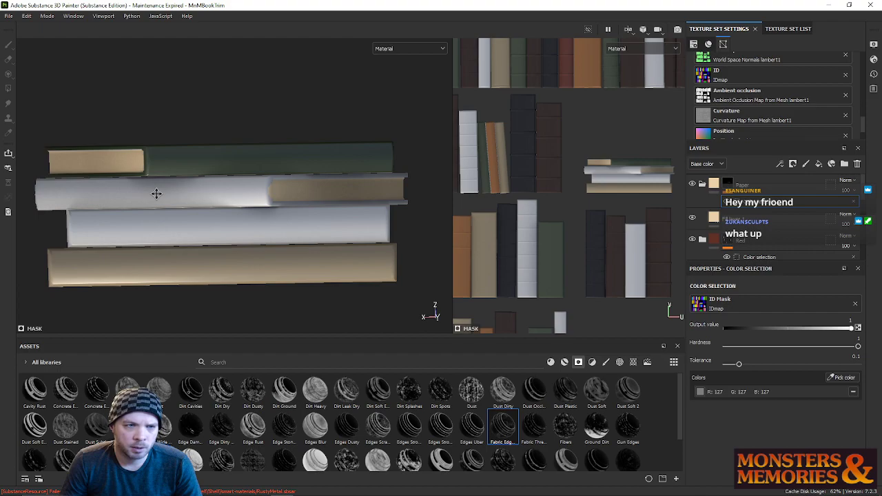
alt+middle_drag(156, 194, 185, 205)
scroll(280, 193, up, 4)
scroll(299, 210, up, 5)
alt+middle_drag(301, 211, 55, 211)
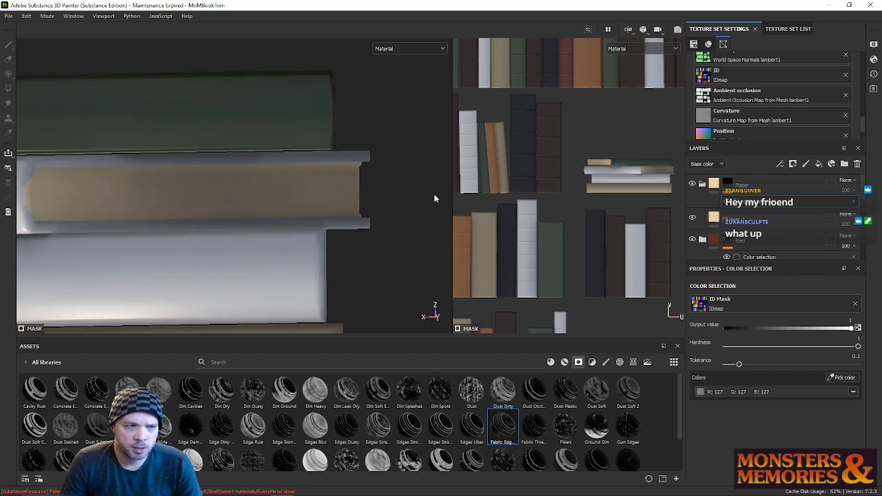
alt+middle_drag(139, 232, 541, 250)
alt+middle_drag(164, 218, 446, 258)
mouse_move(362, 248)
alt+middle_down()
mouse_move(374, 258)
mouse_move(363, 257)
alt+middle_up()
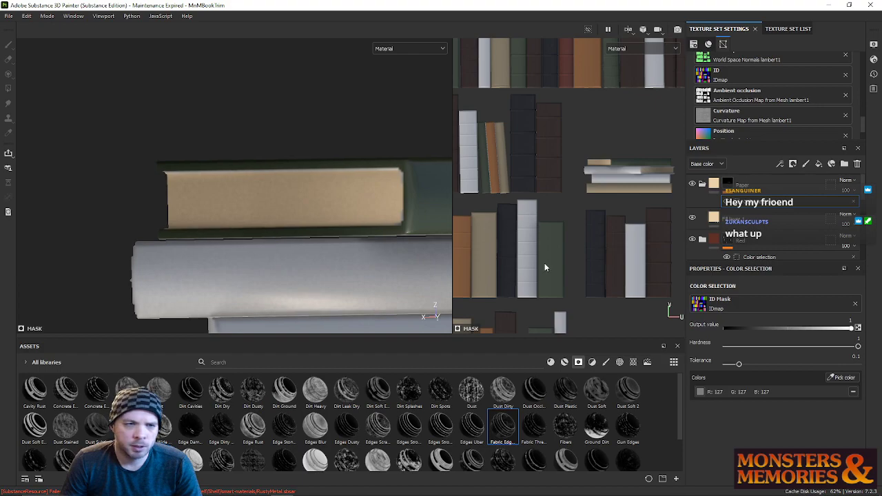
scroll(623, 241, down, 3)
scroll(692, 237, down, 1)
scroll(252, 205, down, 5)
alt+middle_drag(280, 203, 192, 158)
scroll(376, 236, down, 6)
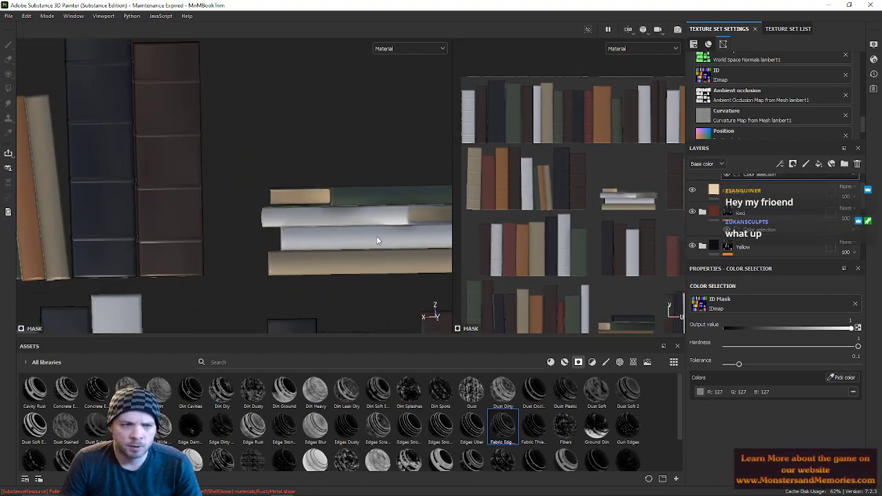
Step: Examine the black end of the dark blue book in the lowest horizontal stack, under a rotated environment light and in the UV view
alt+middle_drag(371, 243, 287, 124)
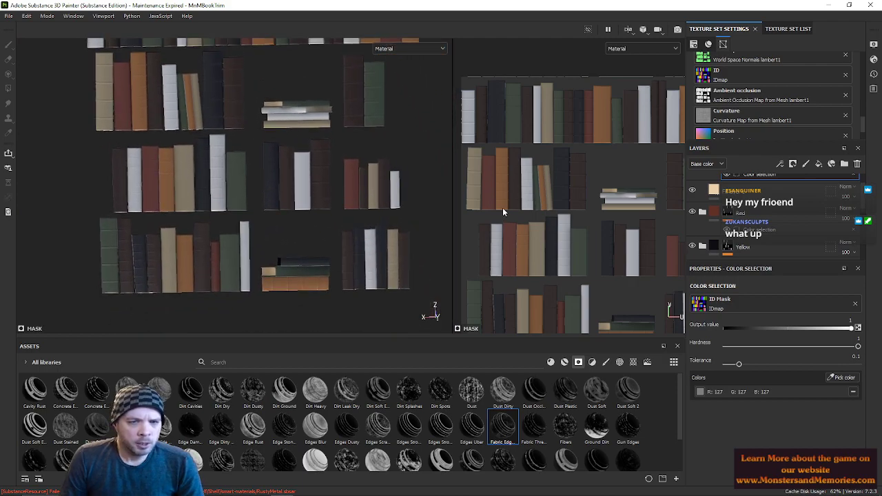
scroll(323, 255, up, 6)
scroll(302, 267, up, 2)
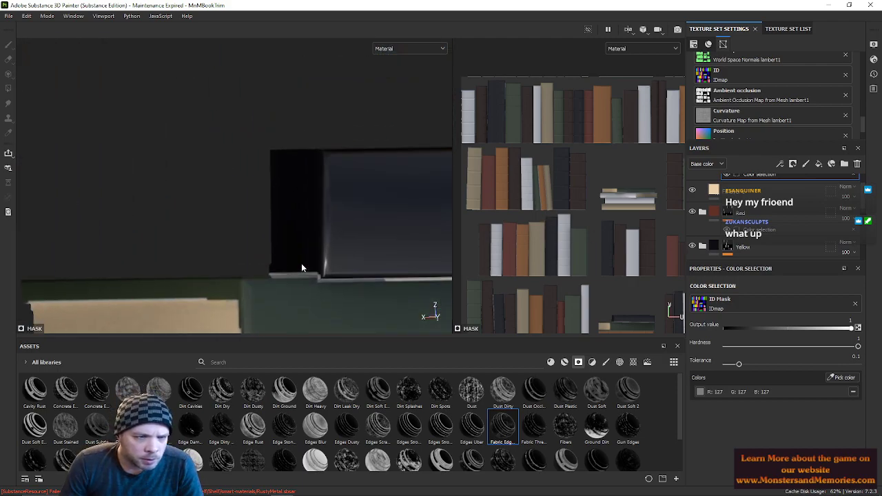
scroll(308, 237, down, 3)
mouse_move(286, 231)
shift+right_down()
mouse_move(308, 234)
mouse_move(268, 224)
shift+right_up()
scroll(299, 233, up, 5)
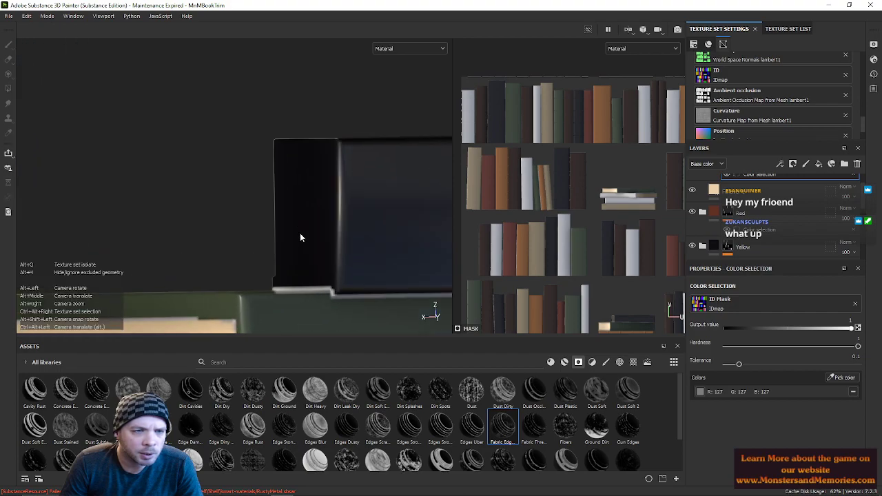
alt+scroll(308, 233, down, 2)
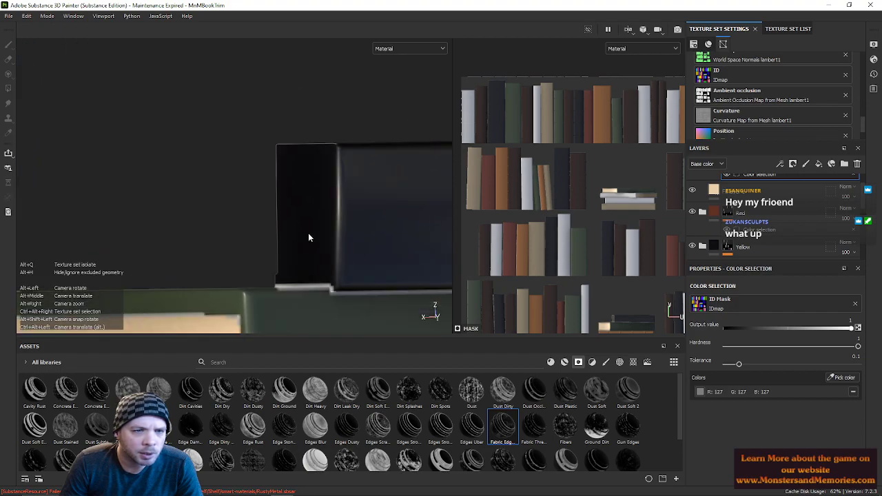
scroll(308, 233, up, 2)
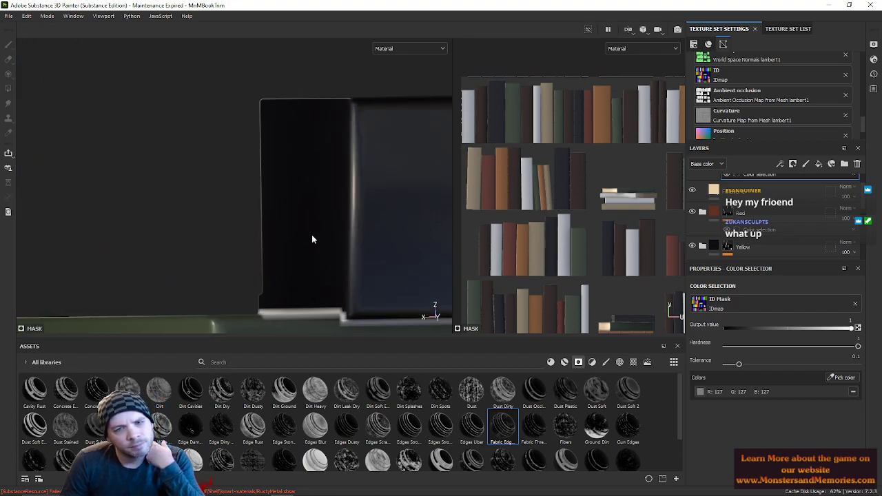
scroll(609, 323, up, 10)
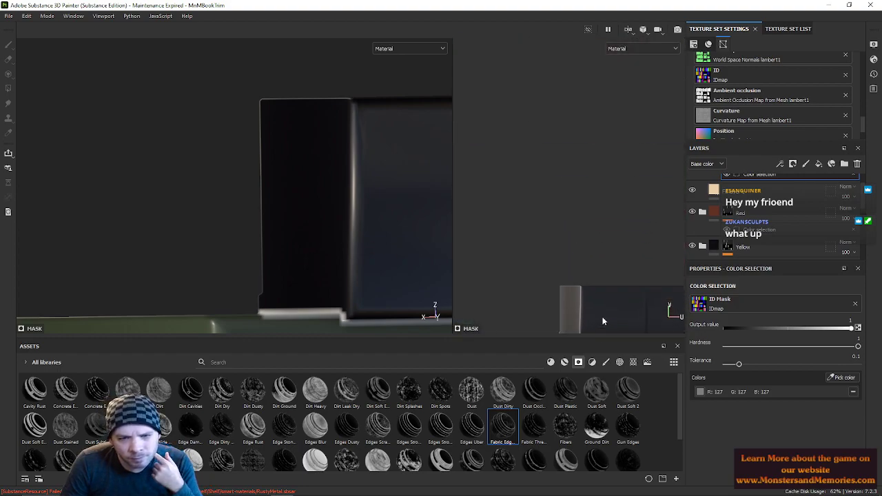
scroll(333, 223, down, 8)
alt+middle_drag(336, 234, 234, 222)
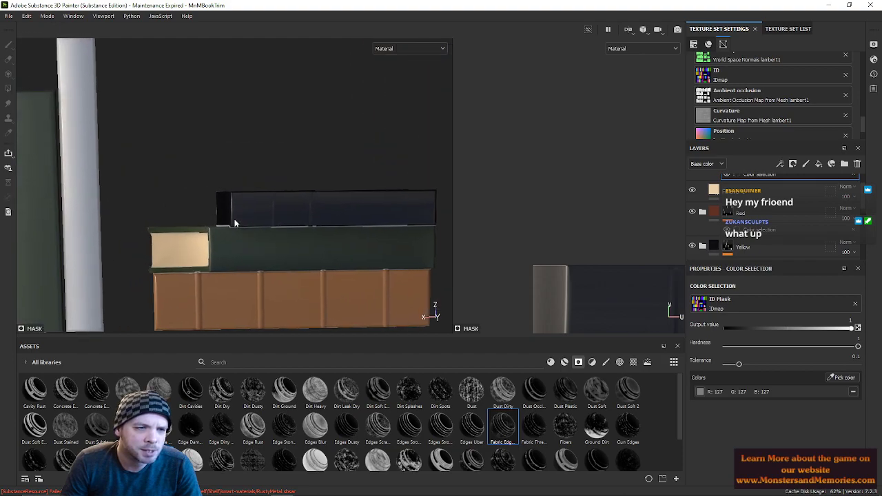
scroll(207, 217, up, 7)
scroll(214, 222, up, 1)
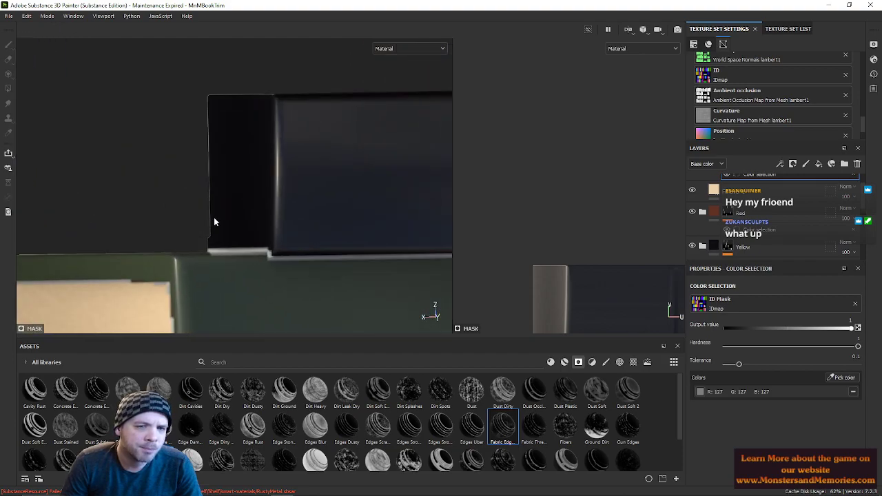
scroll(214, 222, down, 4)
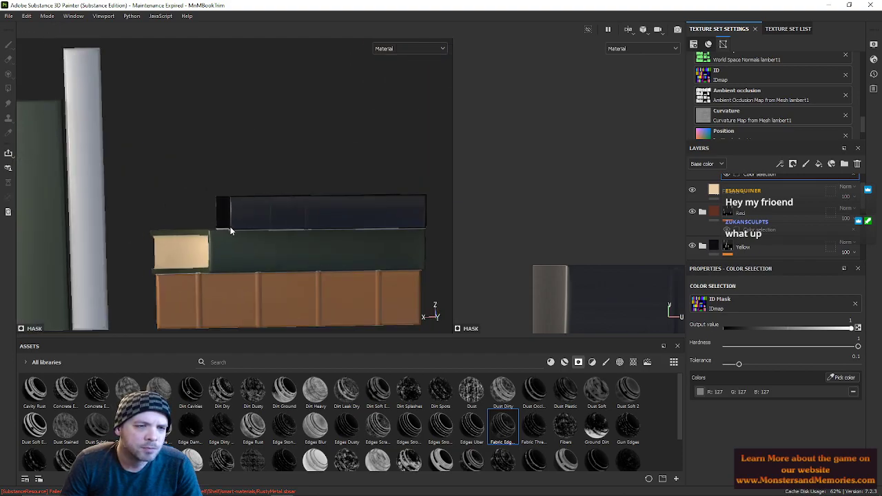
Step: Review the lower shelves and the lowest horizontal stack from a distance, including from beneath and at an angle
scroll(268, 201, down, 4)
alt+middle_drag(275, 174, 285, 347)
alt+middle_drag(271, 233, 232, 75)
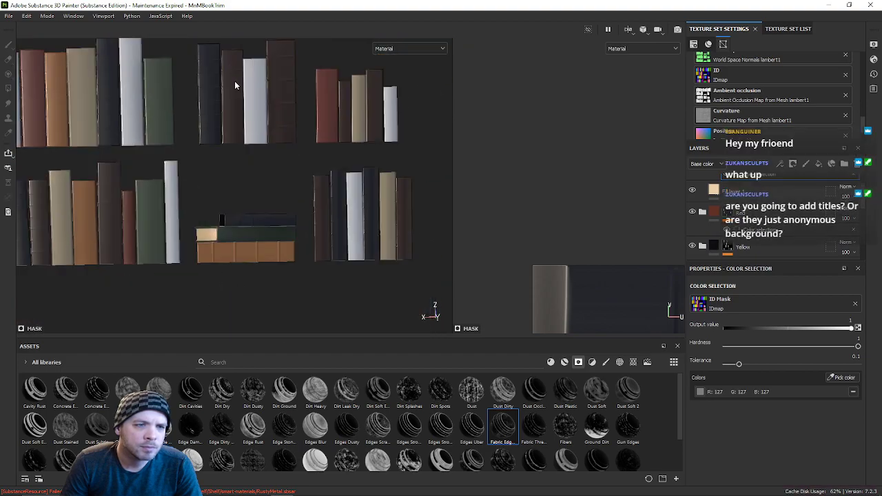
scroll(226, 204, up, 3)
scroll(225, 204, up, 4)
alt+middle_drag(222, 209, 332, 207)
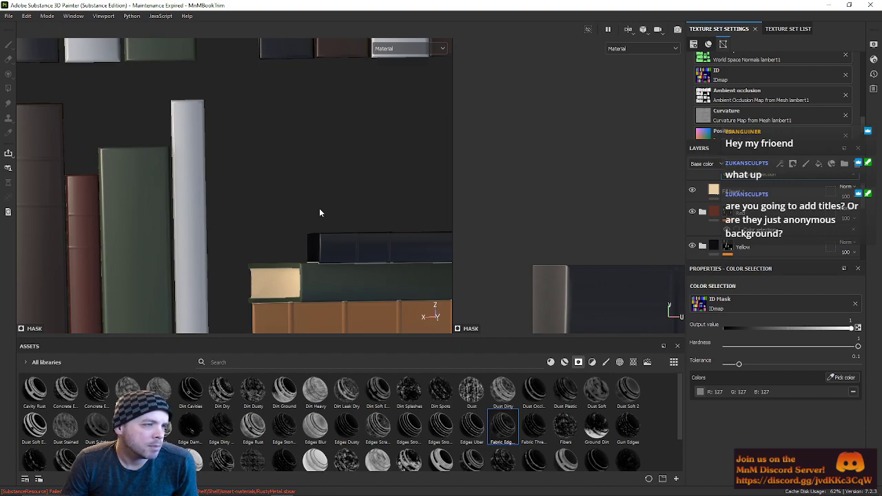
scroll(319, 212, down, 8)
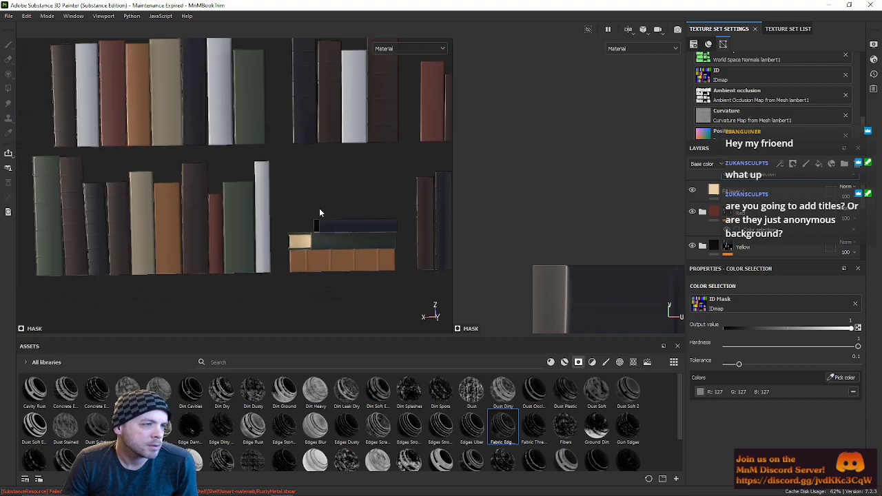
scroll(319, 213, up, 2)
alt+drag(310, 200, 290, 180)
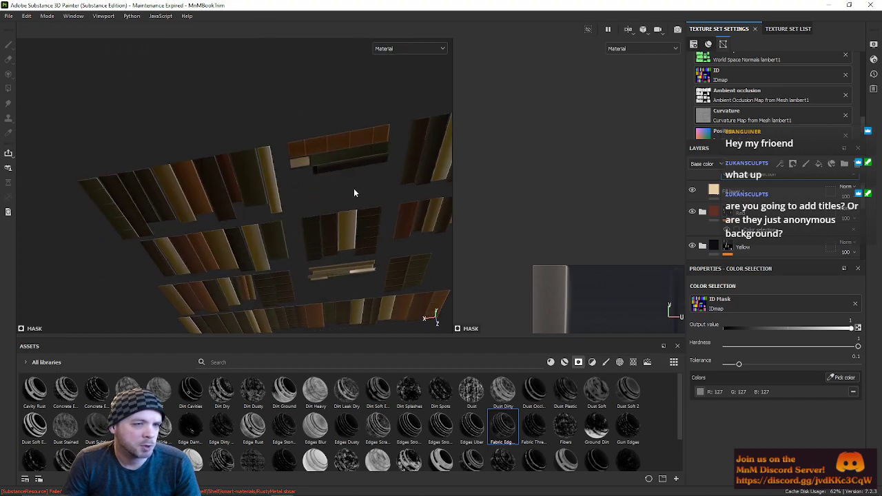
alt+drag(281, 136, 225, 279)
alt+drag(149, 228, 172, 220)
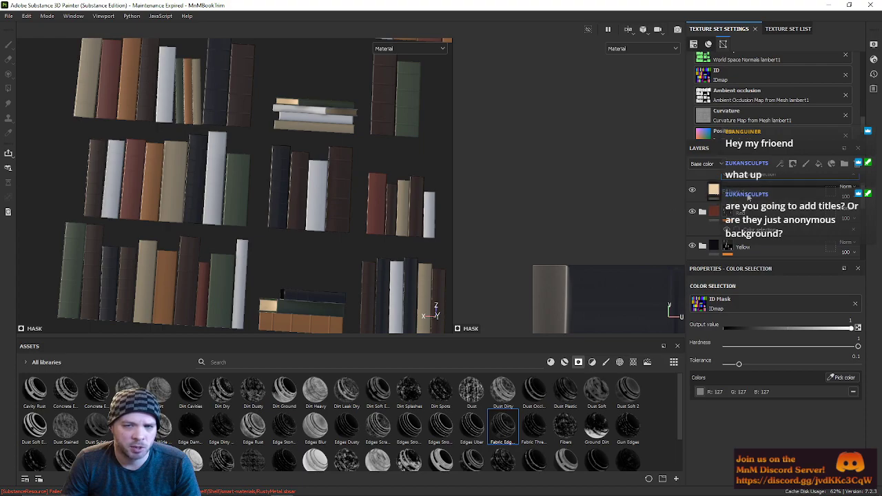
Step: Enlarge the layer list so that more folders fit below the Paper folder
scroll(737, 215, up, 1)
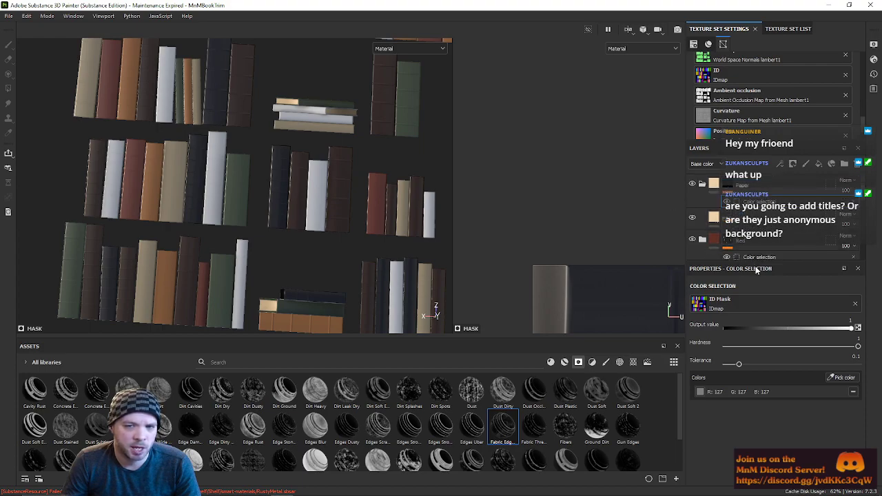
drag(751, 261, 751, 328)
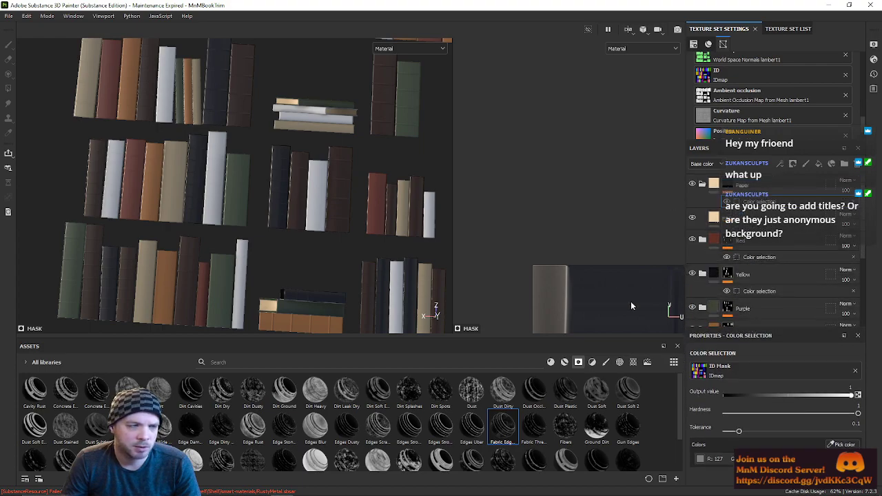
Step: Inspect the lowest horizontal stack again, comparing the dark blue book's black end with the green book's cream pages
alt+drag(218, 169, 242, 176)
alt+middle_drag(243, 177, 262, 195)
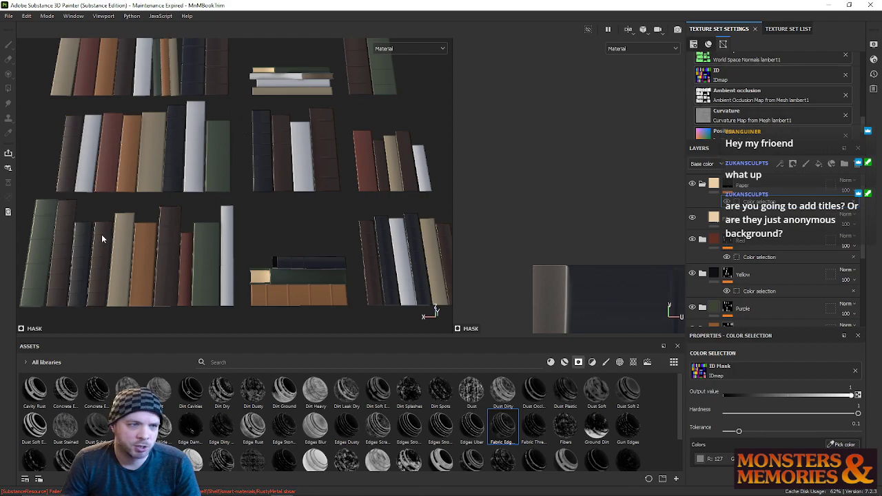
alt+right_drag(216, 233, 346, 253)
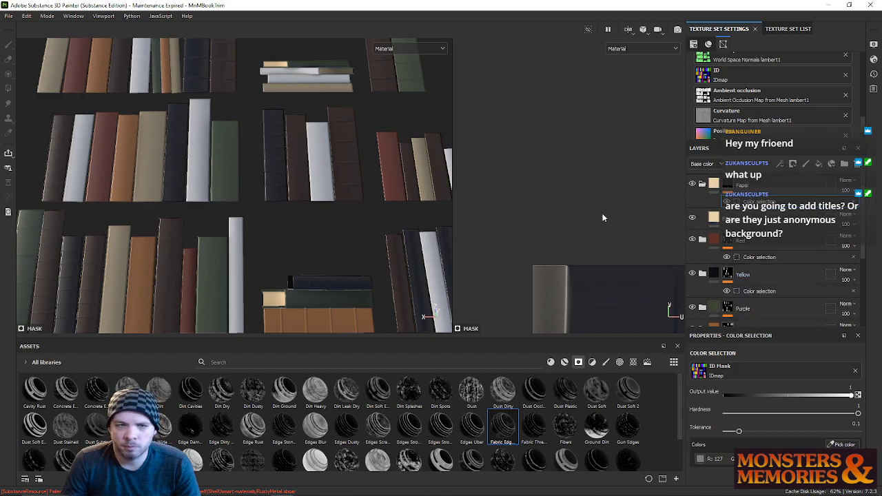
alt+middle_drag(350, 286, 310, 241)
scroll(308, 241, up, 4)
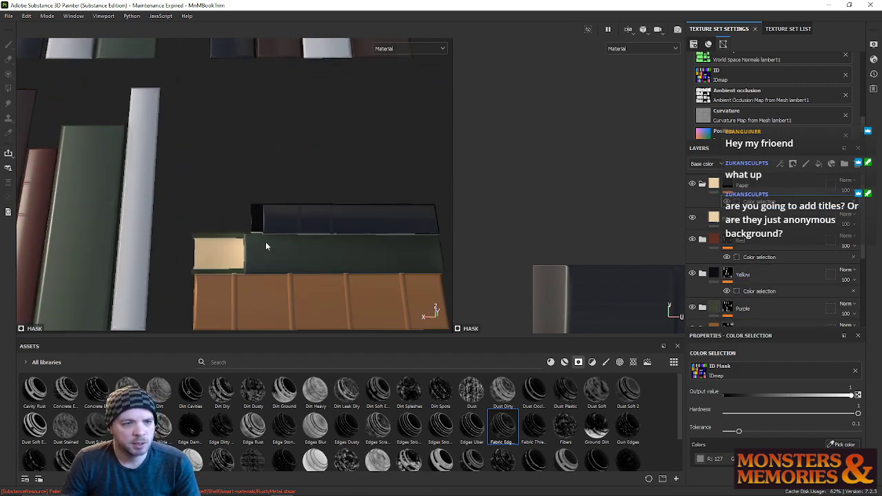
scroll(266, 242, up, 3)
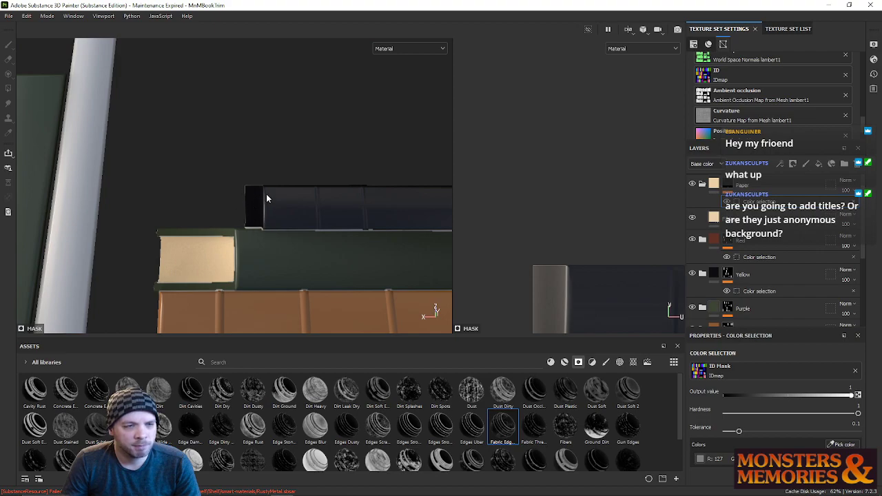
scroll(300, 253, down, 6)
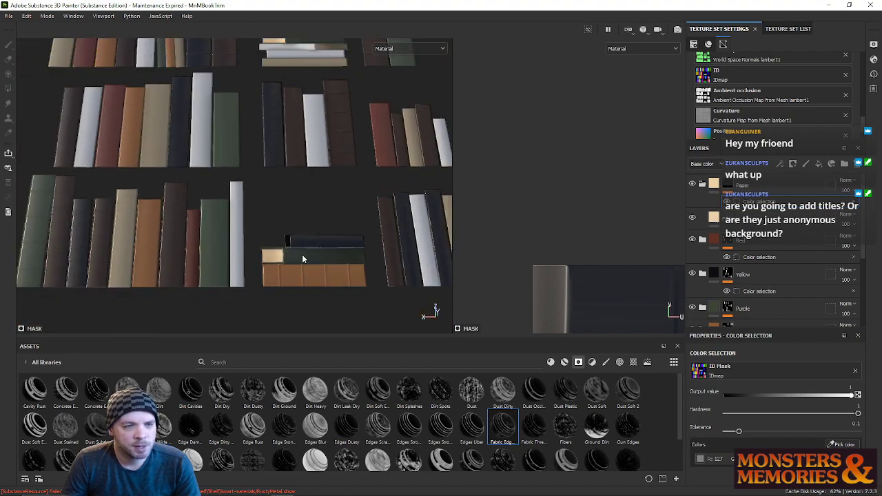
scroll(301, 259, up, 3)
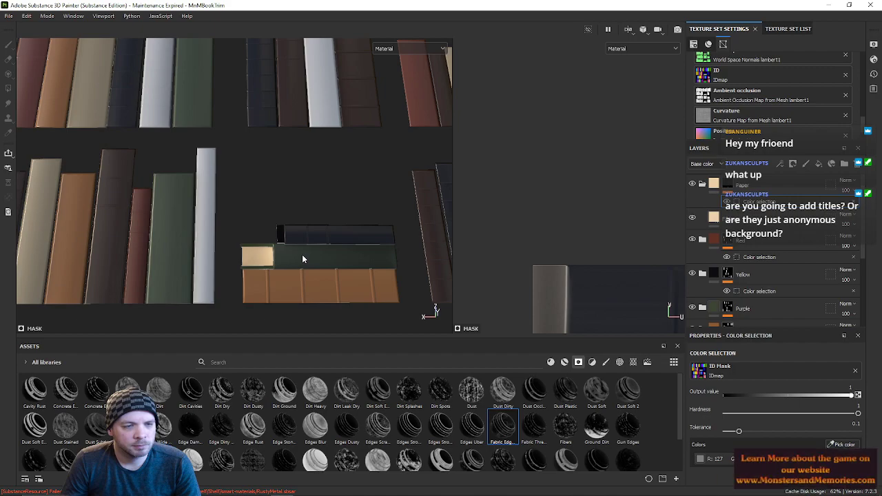
Step: Compare the dark blue book's black end with its neighbours in the lowest horizontal stack, close up and from shelf distance
scroll(266, 193, down, 5)
alt+drag(264, 192, 276, 207)
alt+middle_drag(276, 208, 250, 240)
scroll(247, 253, up, 10)
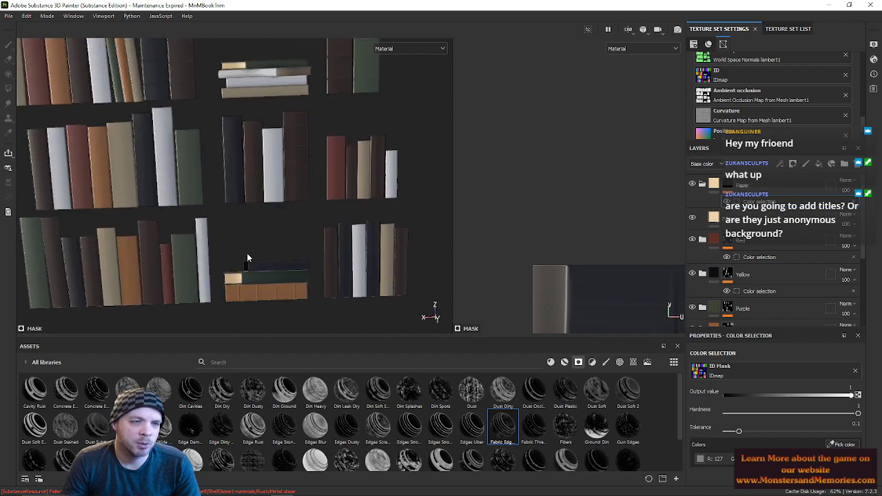
scroll(259, 237, up, 3)
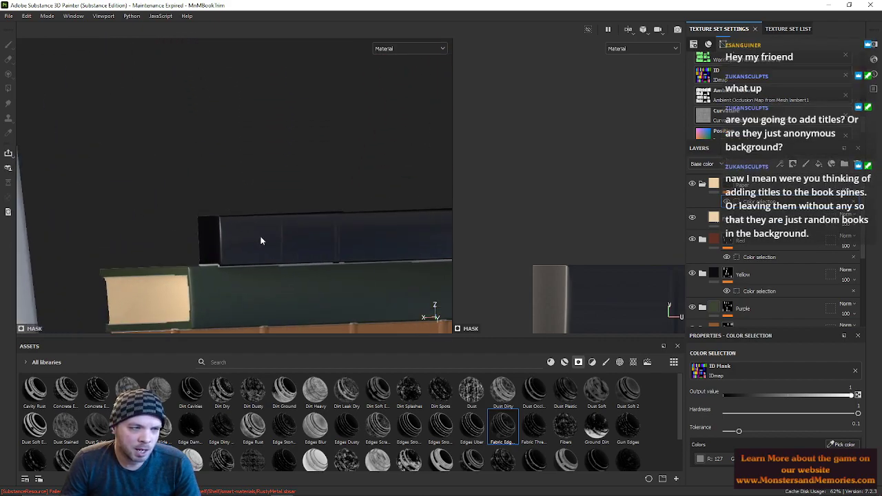
alt+middle_drag(259, 237, 214, 176)
alt+middle_drag(337, 158, 195, 171)
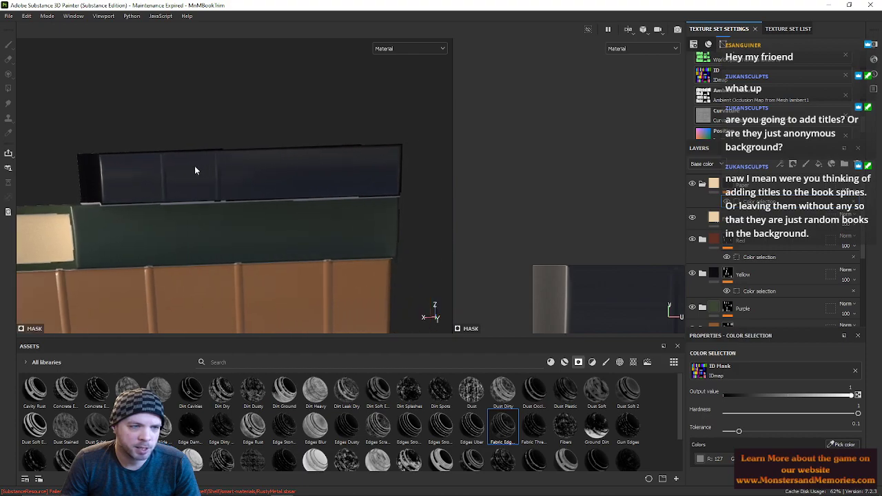
scroll(260, 253, down, 5)
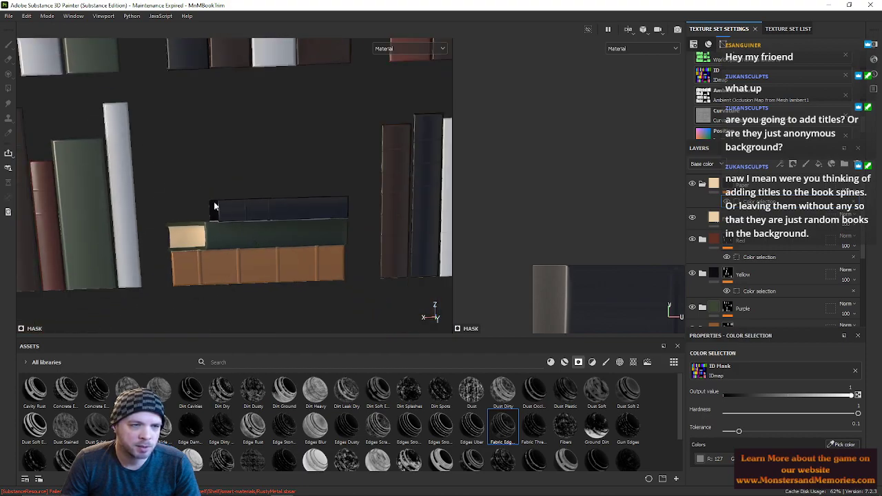
alt+right_drag(380, 199, 54, 164)
alt+middle_drag(199, 155, 272, 251)
alt+drag(271, 251, 324, 180)
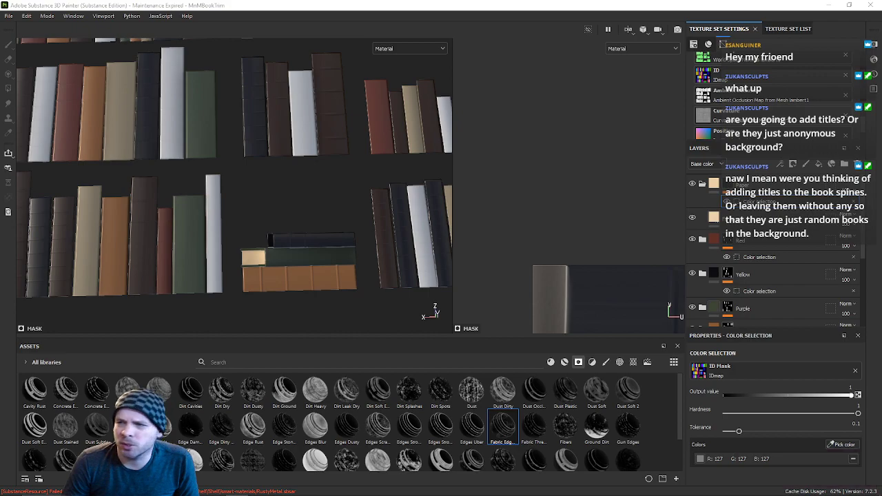
Step: Switch to the reference board and study the antique book photos for spine colors, title bands and stacked volumes
mouse_move(260, 493)
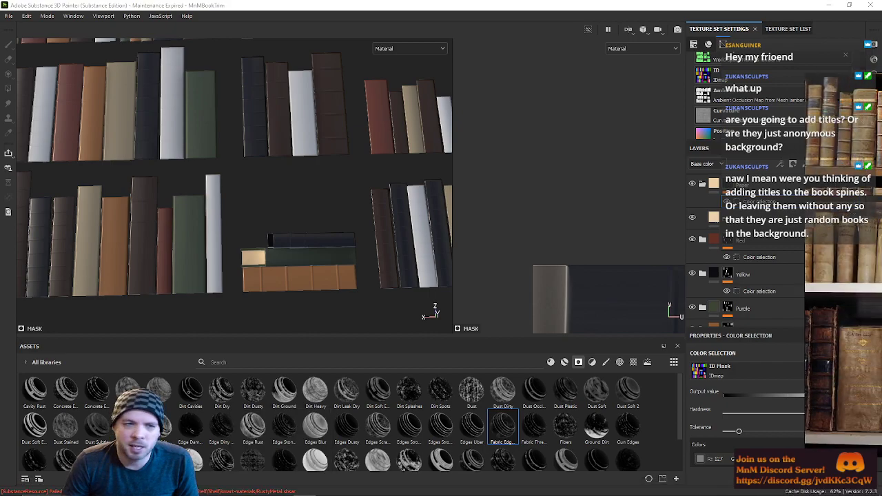
scroll(247, 229, up, 3)
scroll(248, 229, up, 3)
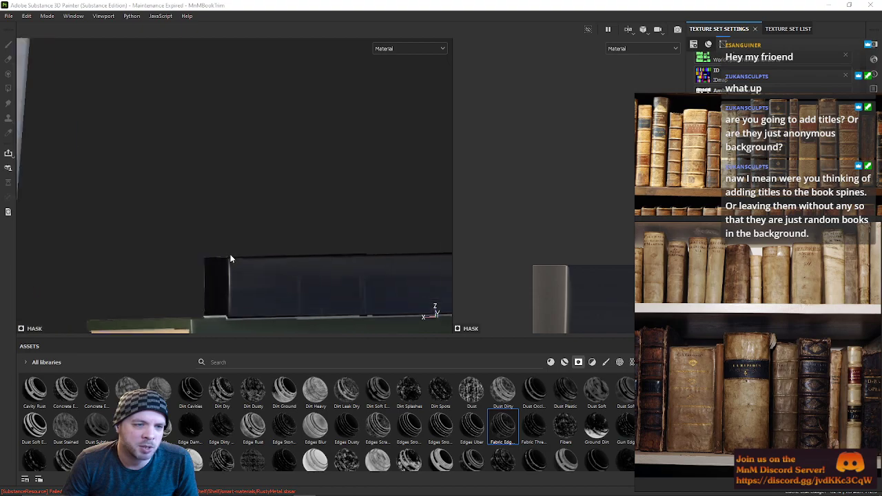
scroll(338, 296, up, 2)
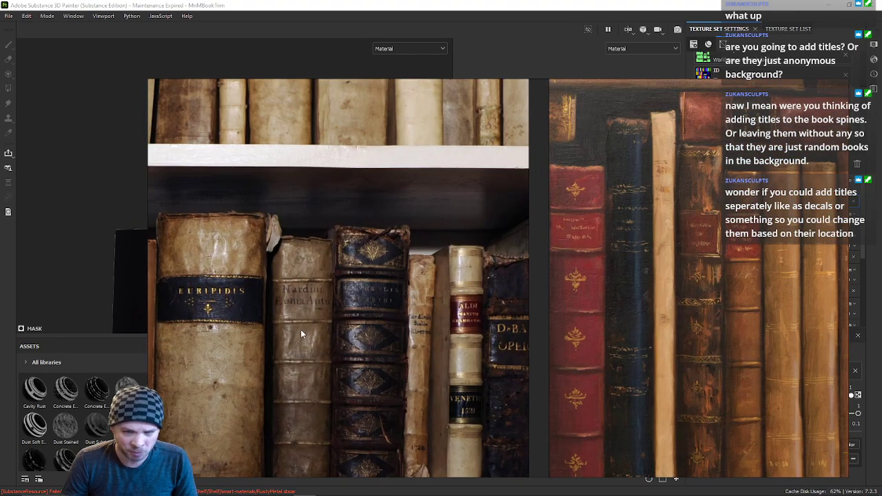
scroll(256, 341, down, 4)
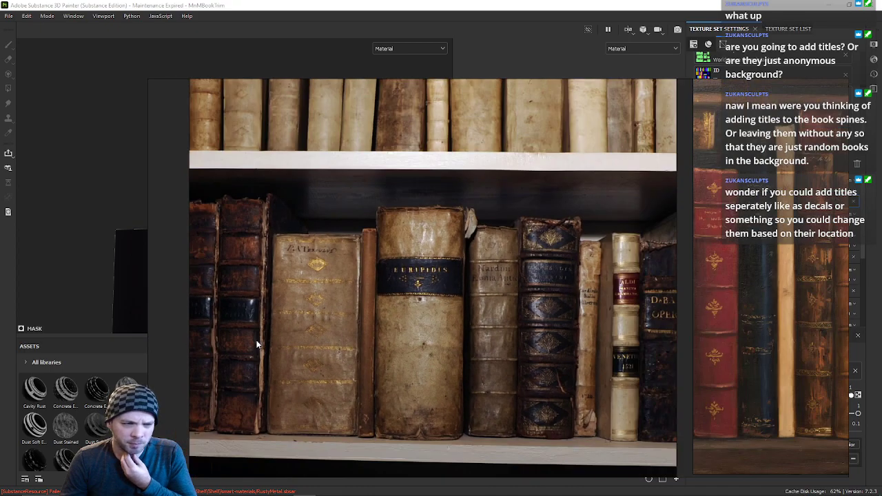
scroll(345, 330, up, 2)
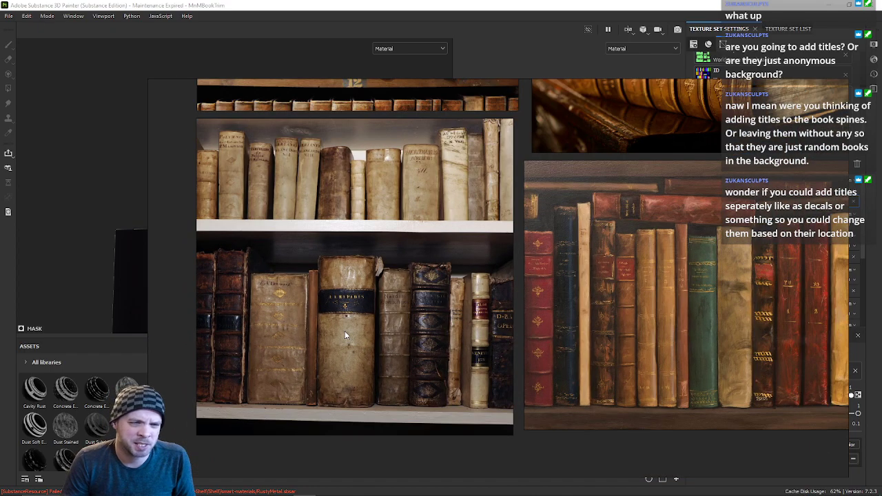
scroll(342, 329, up, 2)
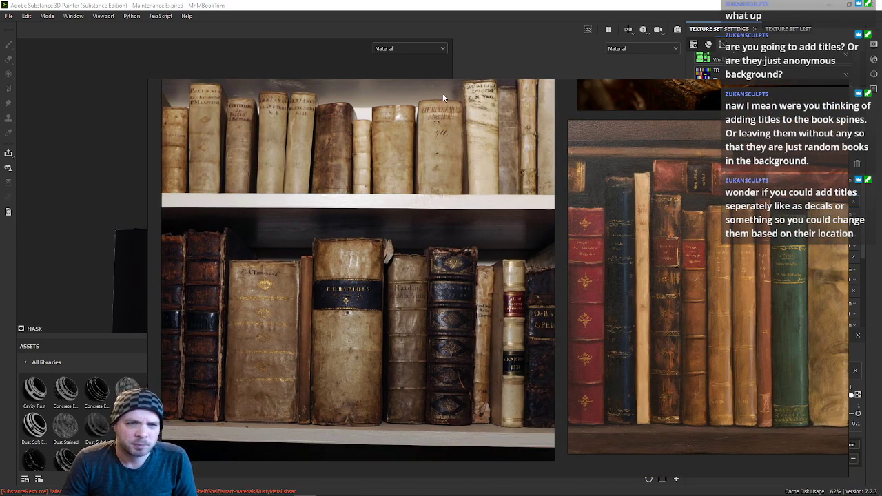
scroll(560, 178, down, 5)
middle_drag(558, 155, 410, 292)
scroll(413, 293, up, 4)
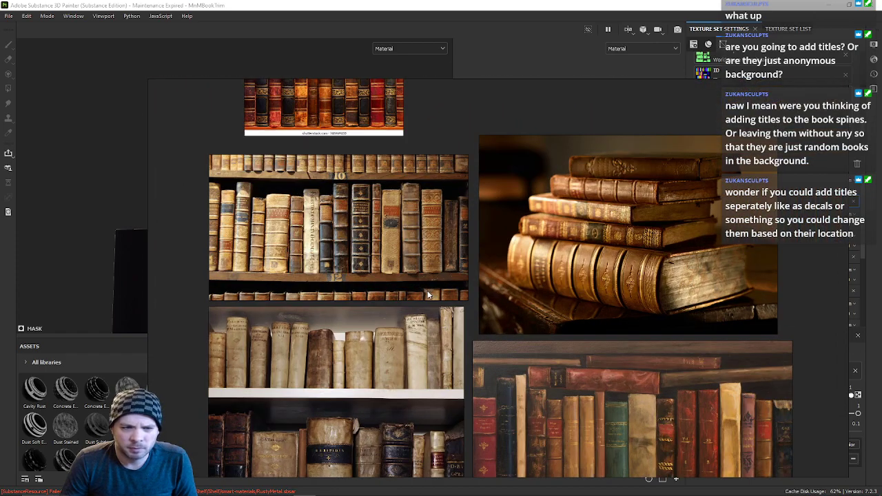
scroll(471, 244, up, 2)
middle_drag(472, 242, 477, 181)
right_drag(478, 182, 881, 238)
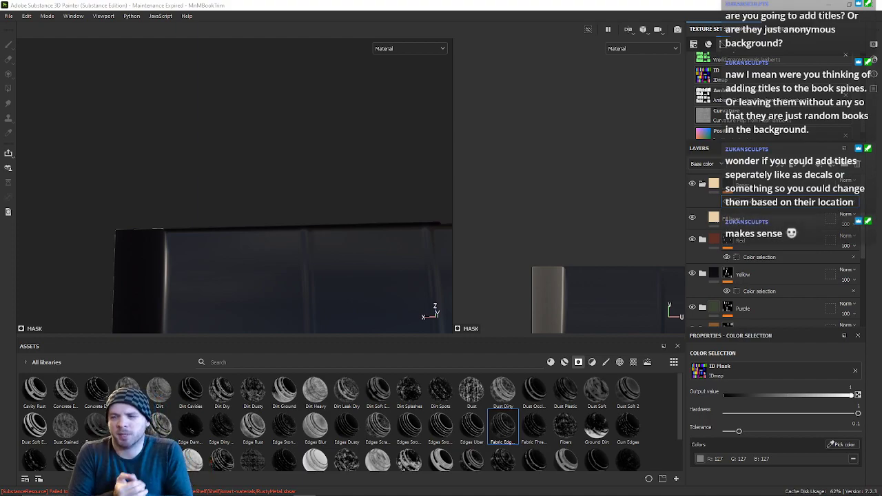
Step: Review the book colors across the shelves and both horizontal stacks against what the references show
scroll(304, 282, down, 10)
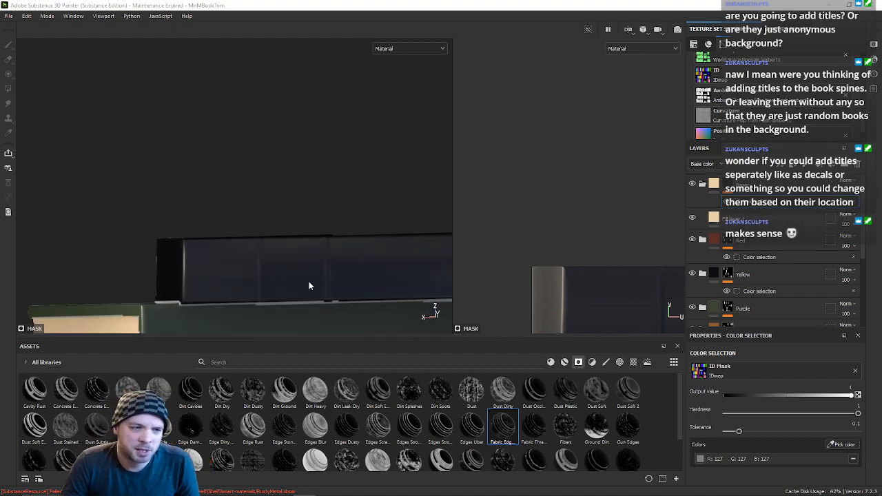
scroll(304, 182, down, 5)
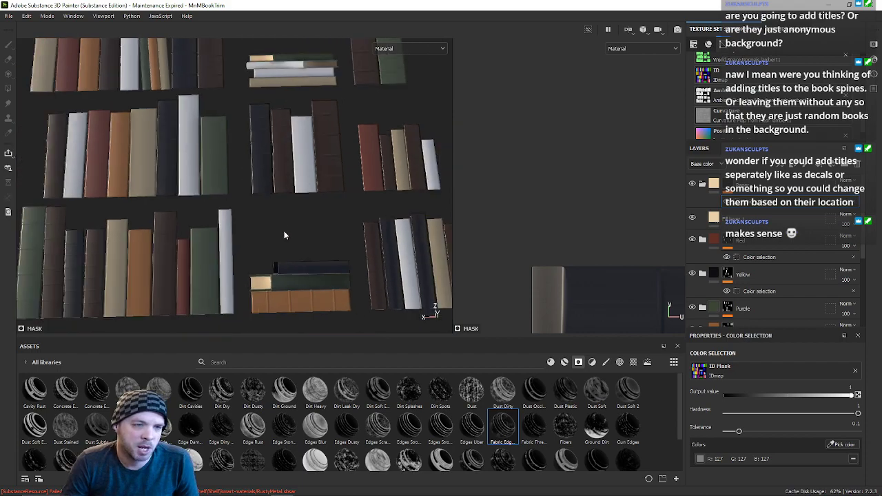
scroll(281, 229, up, 5)
scroll(278, 217, up, 2)
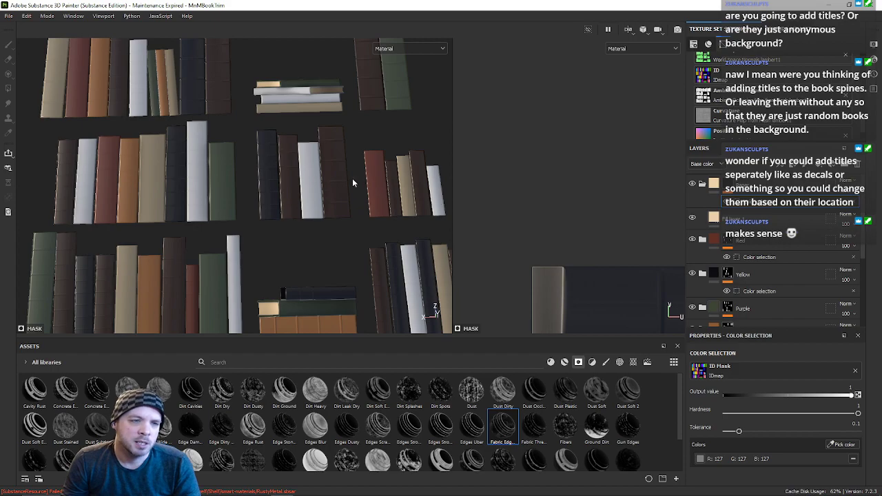
scroll(299, 205, down, 2)
middle_drag(276, 210, 259, 239)
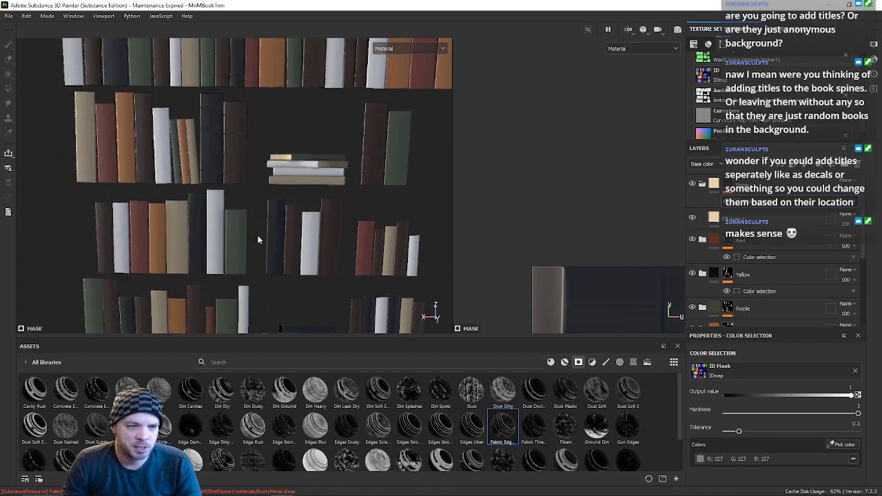
scroll(322, 183, up, 4)
alt+middle_drag(256, 187, 305, 221)
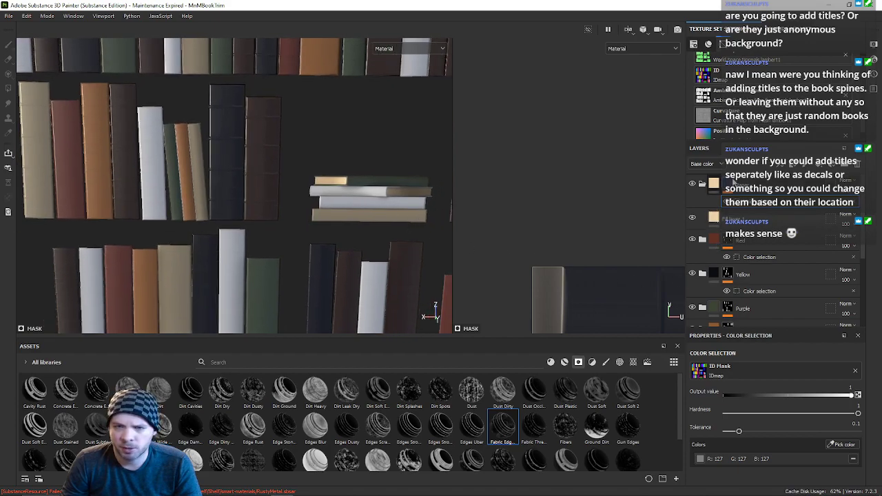
Step: Duplicate the Red folder and move the copy above the Paper folder
click(733, 246)
key(ctrl+d)
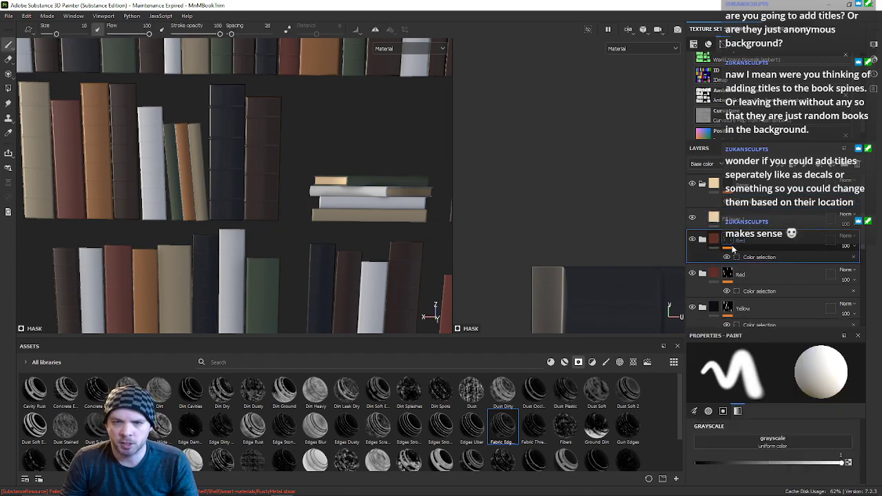
drag(748, 245, 731, 181)
Step: Examine the books on the lower shelves up close and as a whole to judge which color is missing
scroll(295, 189, down, 3)
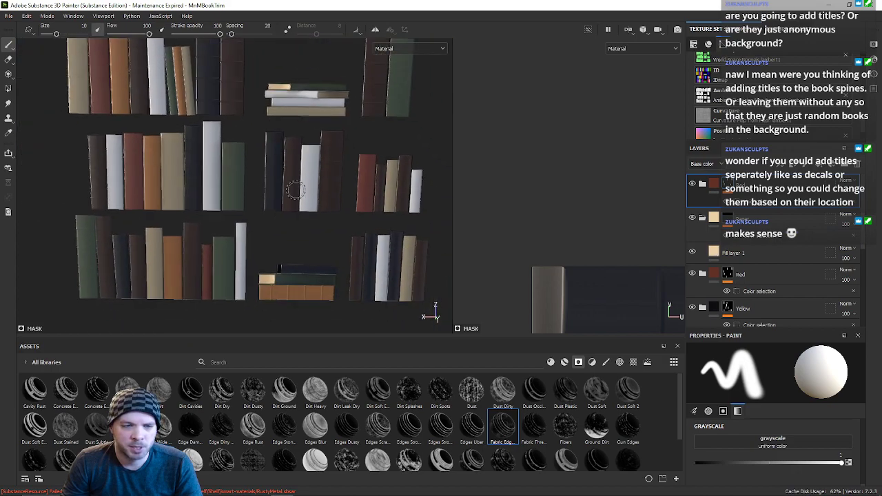
scroll(295, 189, up, 10)
scroll(290, 246, up, 1)
alt+middle_drag(290, 245, 316, 127)
scroll(310, 143, down, 2)
scroll(329, 160, down, 2)
mouse_move(329, 160)
alt+middle_down()
mouse_move(293, 180)
mouse_move(301, 197)
alt+middle_up()
scroll(260, 158, up, 2)
alt+middle_drag(261, 157, 267, 323)
scroll(236, 173, down, 8)
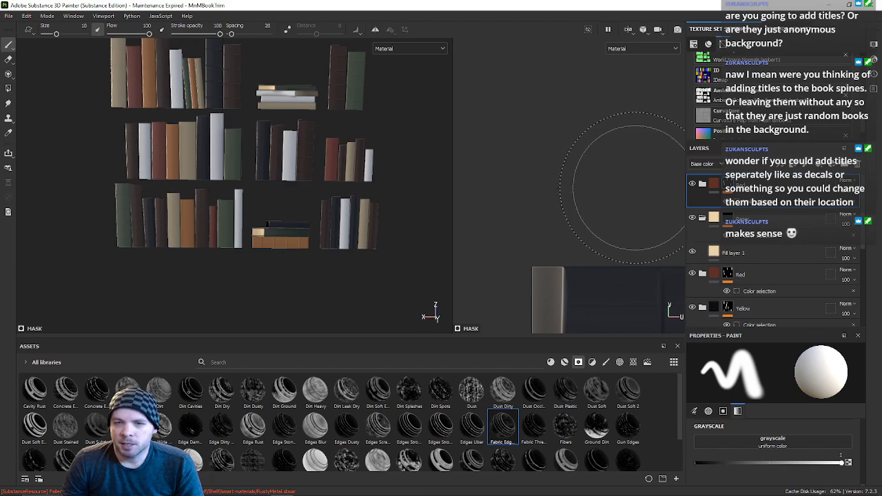
Step: Expand the topmost Red folder copy and recolor its fill layer to a dark navy blue, using sampled colors as a starting point
click(715, 186)
click(703, 185)
click(714, 204)
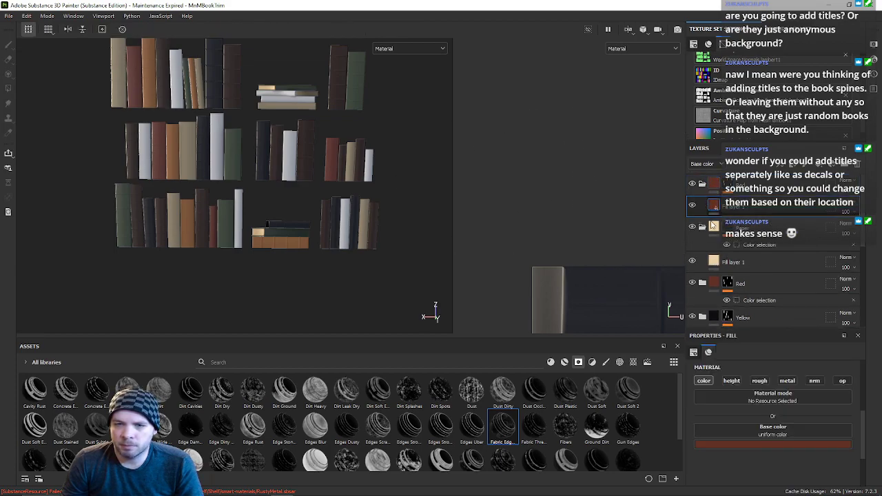
click(733, 444)
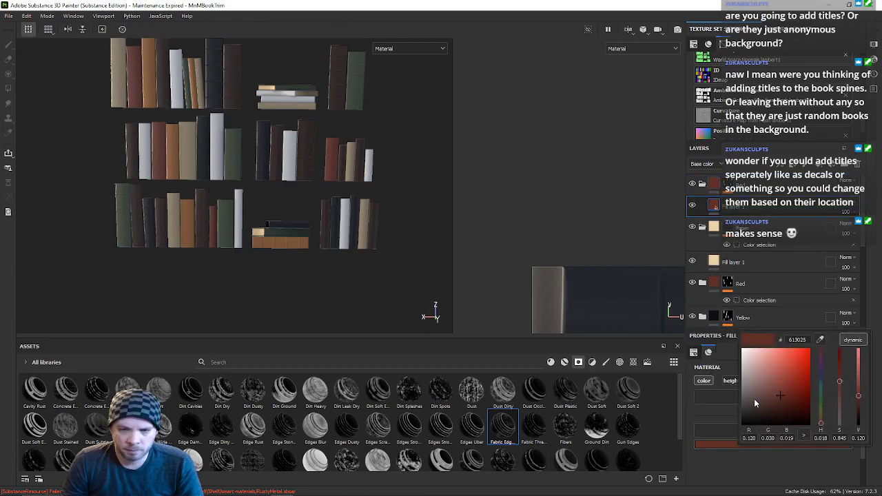
click(819, 341)
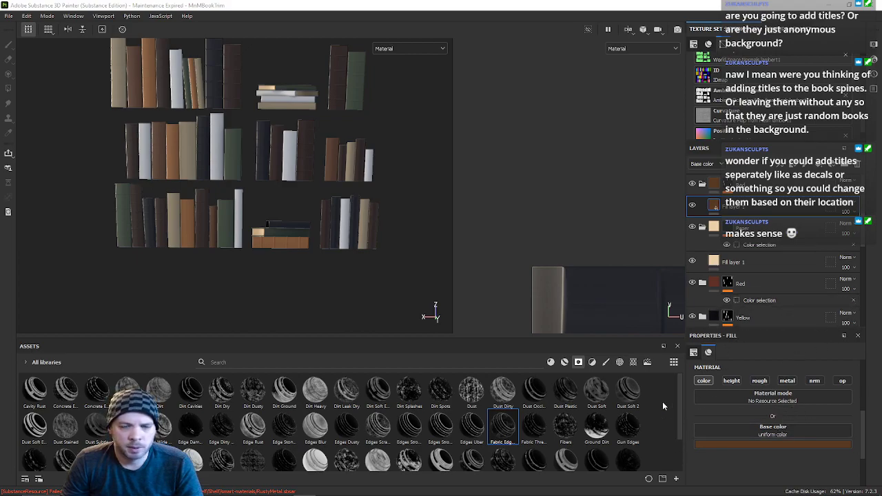
click(738, 445)
click(821, 340)
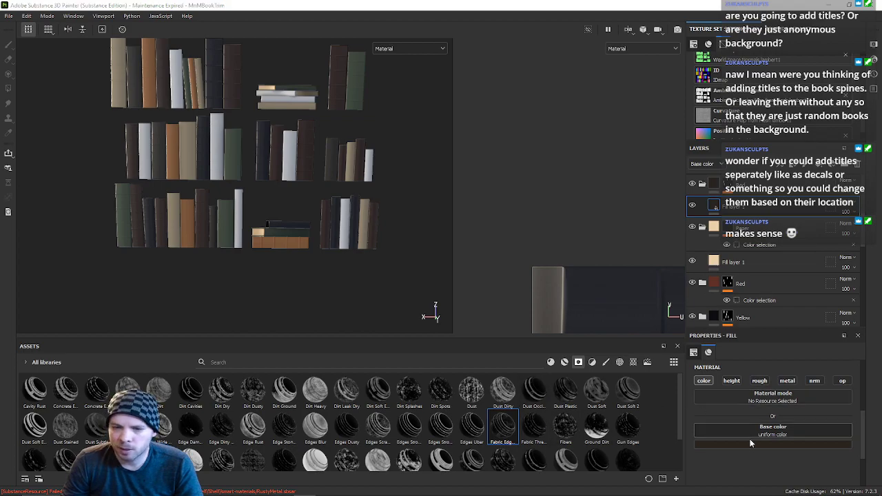
click(772, 444)
click(832, 339)
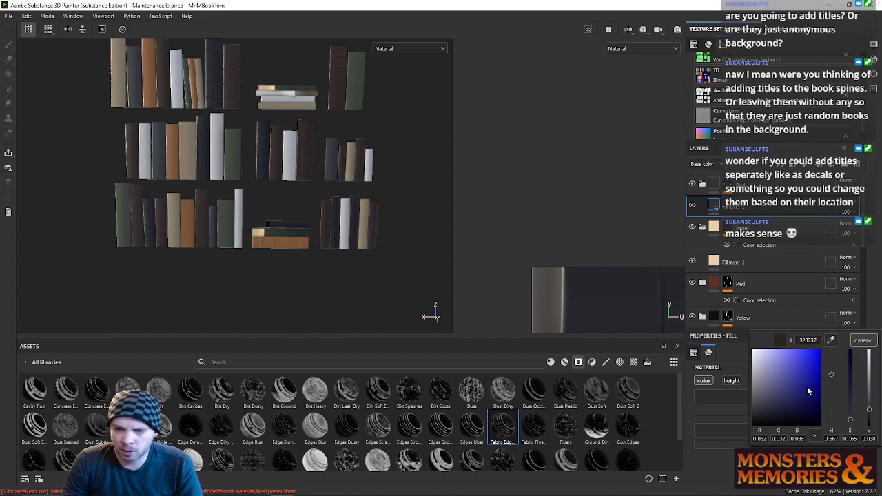
mouse_move(870, 414)
mouse_down()
mouse_move(851, 412)
mouse_move(849, 403)
mouse_up()
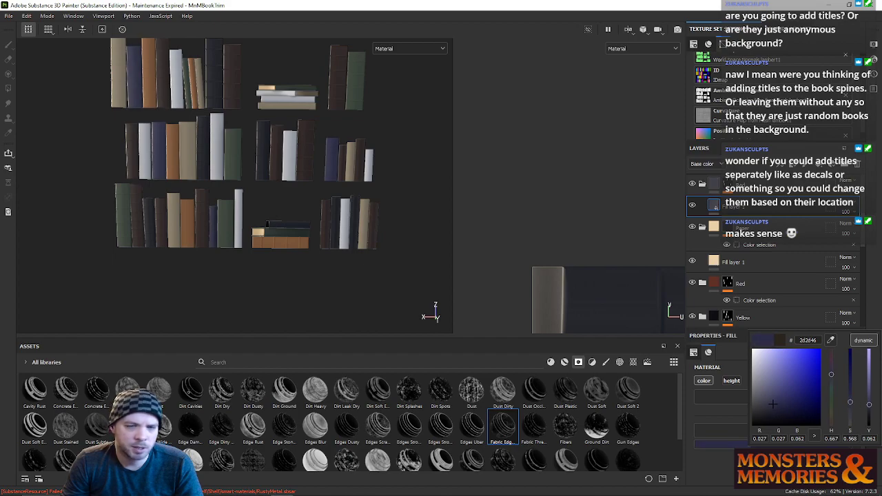
Step: In the copied folder's color selection mask, remove the red ID color and pick the cyan one from the books instead
scroll(252, 260, up, 5)
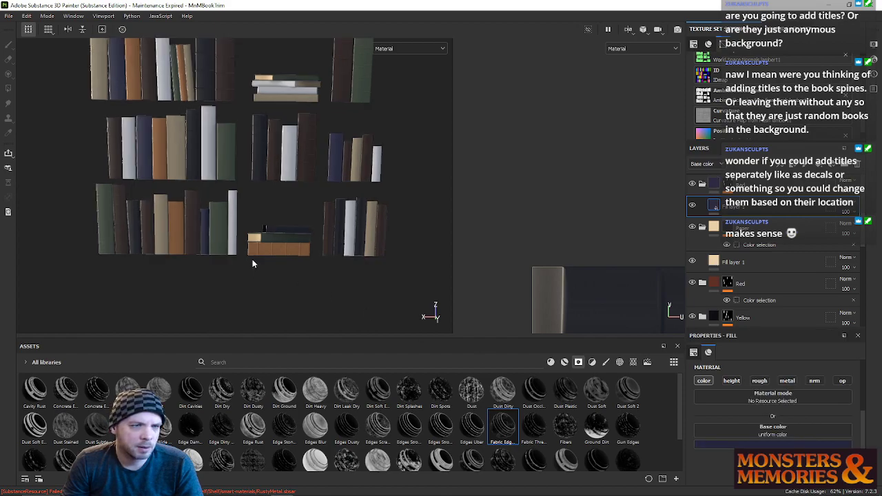
scroll(207, 222, up, 1)
alt+middle_drag(215, 222, 286, 289)
alt+drag(208, 222, 270, 235)
scroll(210, 219, down, 5)
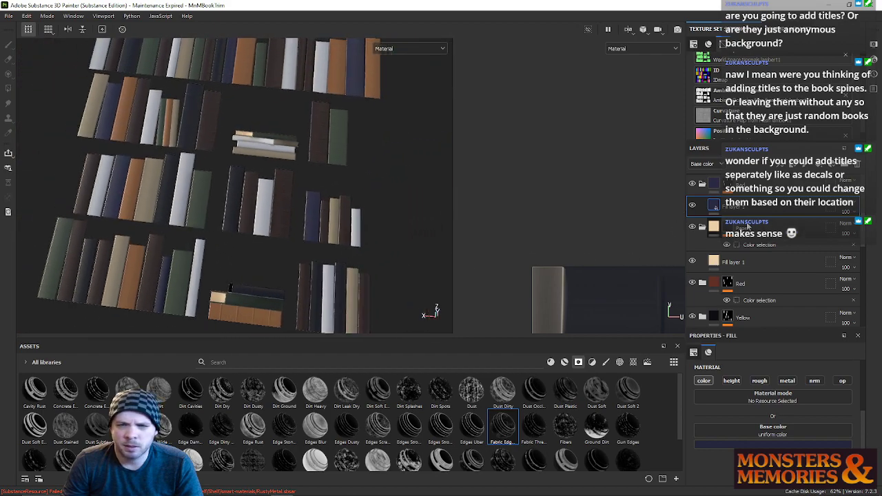
click(728, 184)
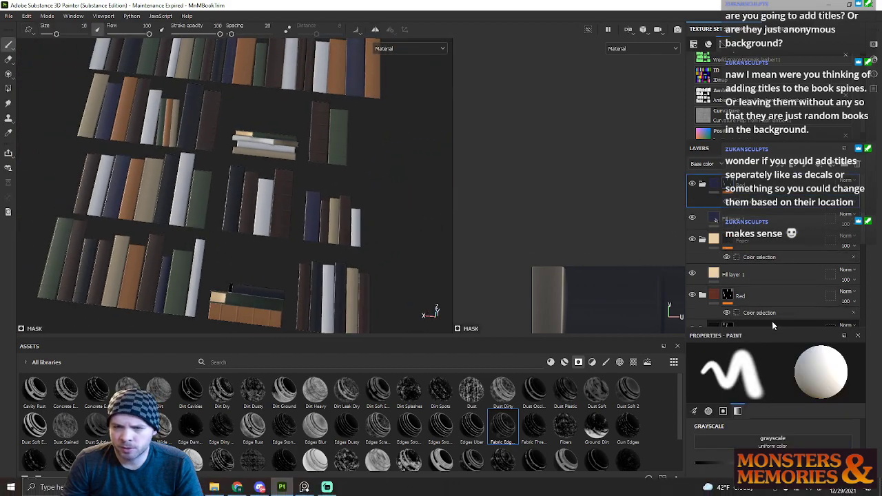
drag(773, 332, 773, 244)
click(738, 204)
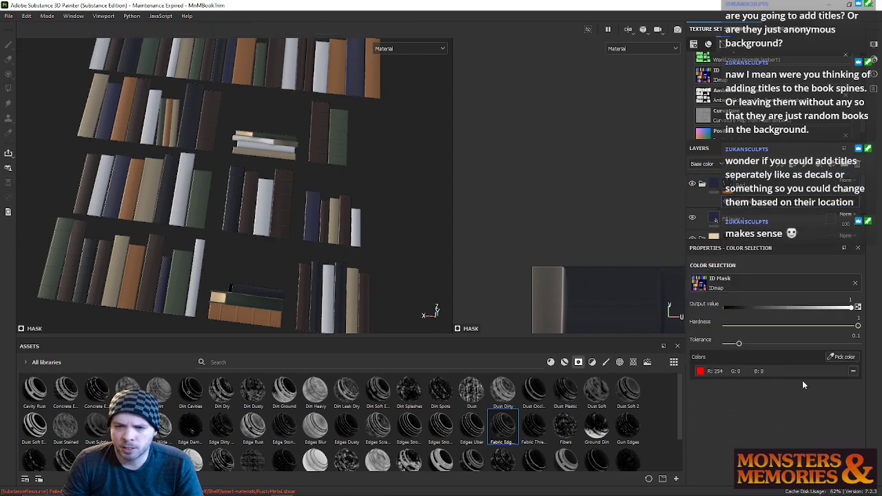
click(852, 372)
click(843, 357)
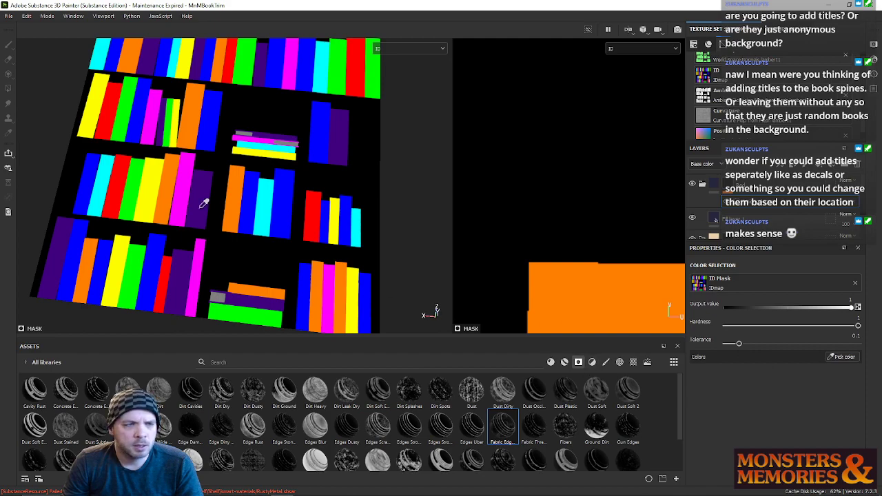
scroll(211, 210, down, 3)
click(177, 97)
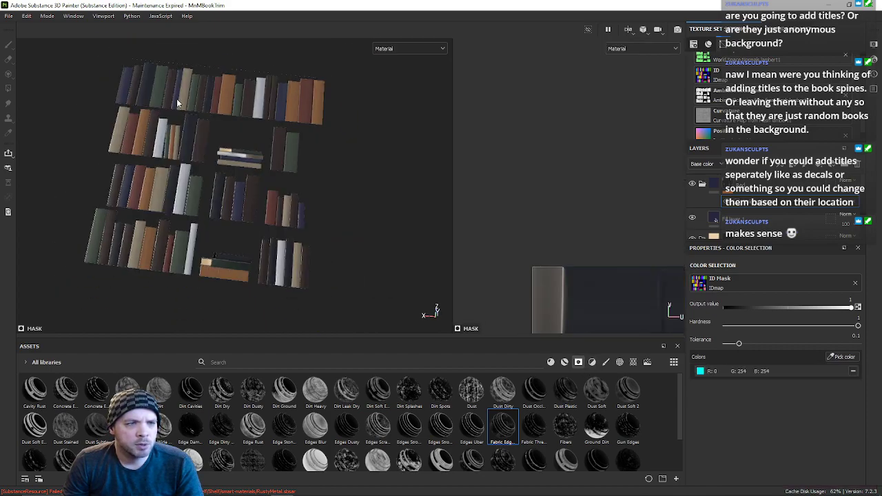
Step: Check the navy blue books on the top shelf up close beside their orange, red and white neighbours
scroll(97, 83, up, 3)
scroll(347, 82, up, 6)
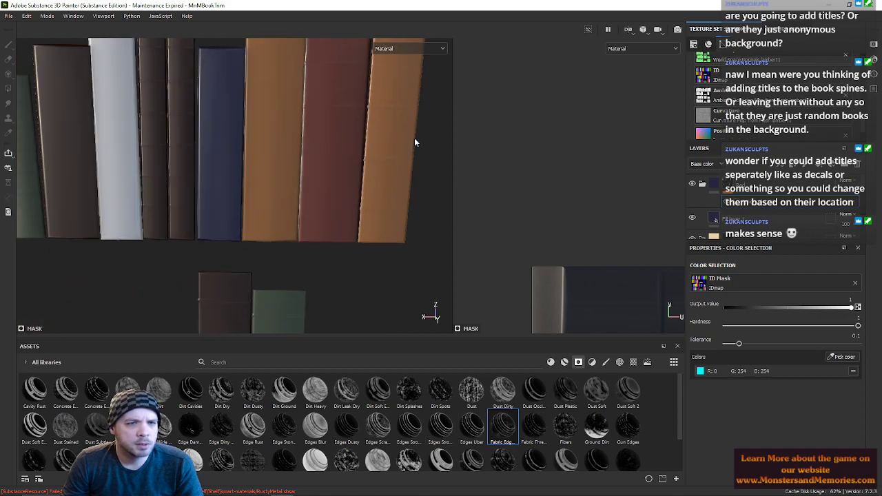
scroll(296, 158, up, 4)
scroll(170, 191, down, 6)
alt+middle_drag(169, 191, 350, 171)
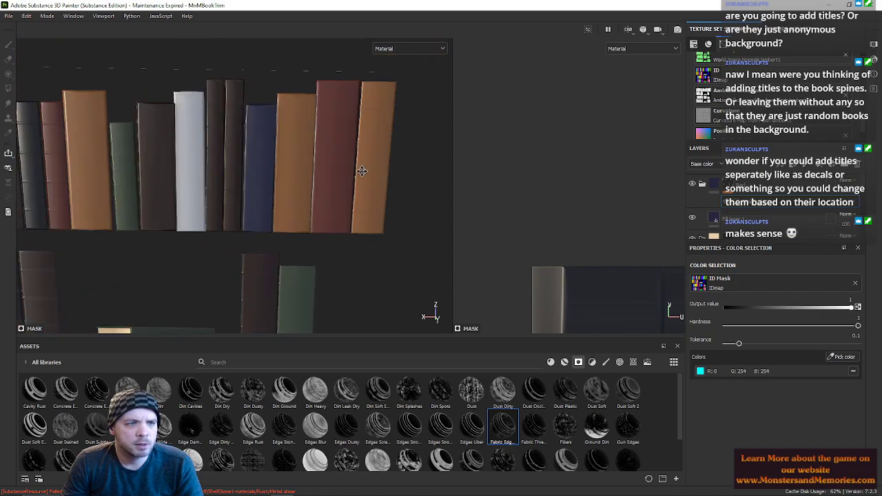
Step: Examine the outer edge of the first navy blue book on the top shelf up close for uncolored spots
scroll(351, 172, down, 2)
scroll(325, 209, up, 8)
alt+drag(303, 185, 274, 112)
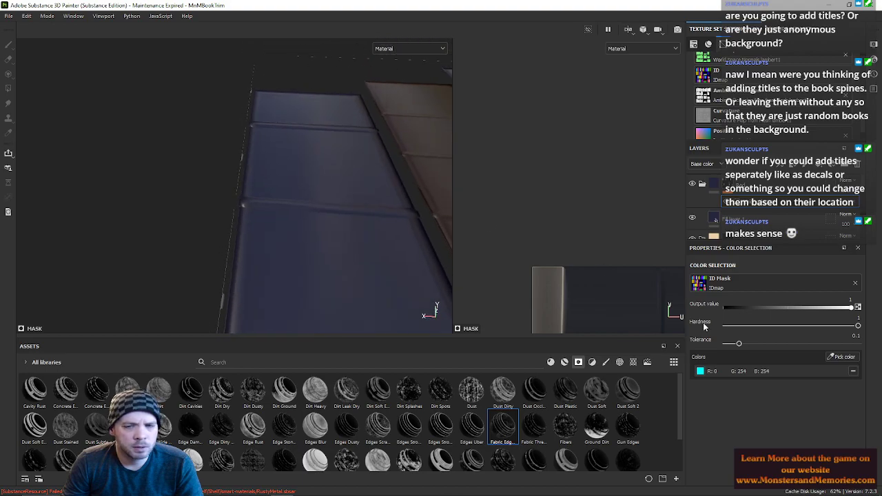
scroll(329, 267, down, 7)
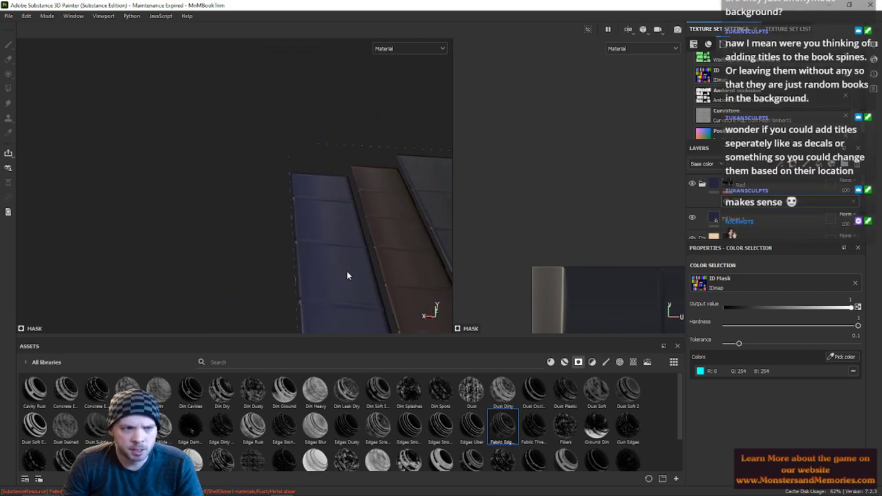
alt+middle_drag(372, 278, 454, 227)
scroll(251, 229, up, 8)
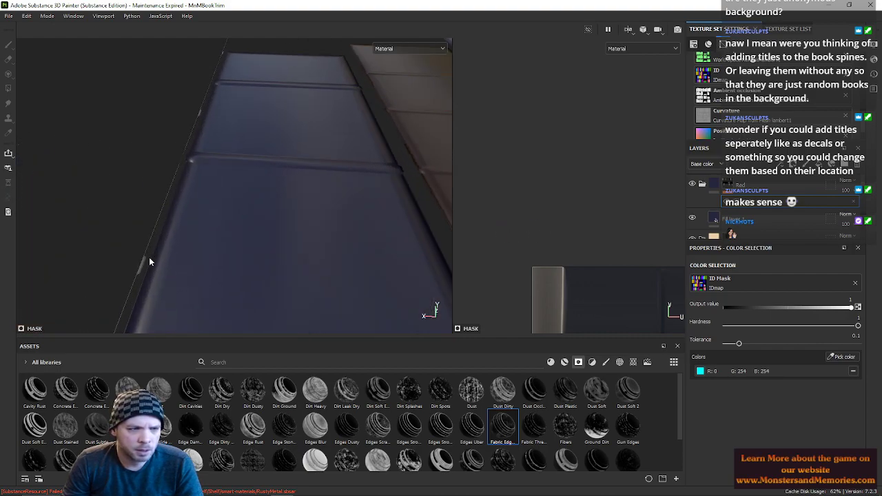
scroll(124, 276, up, 3)
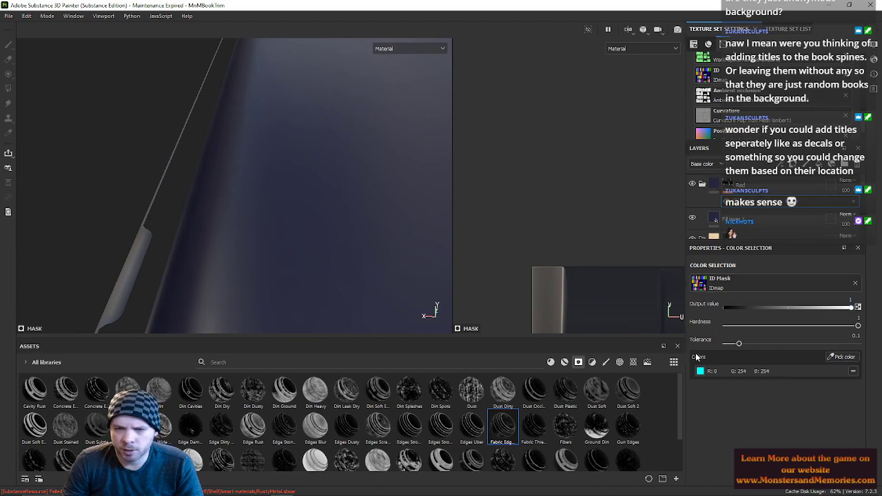
Step: Compare that edge with the ID map colors and sample the book's cyan again for the mask
click(846, 358)
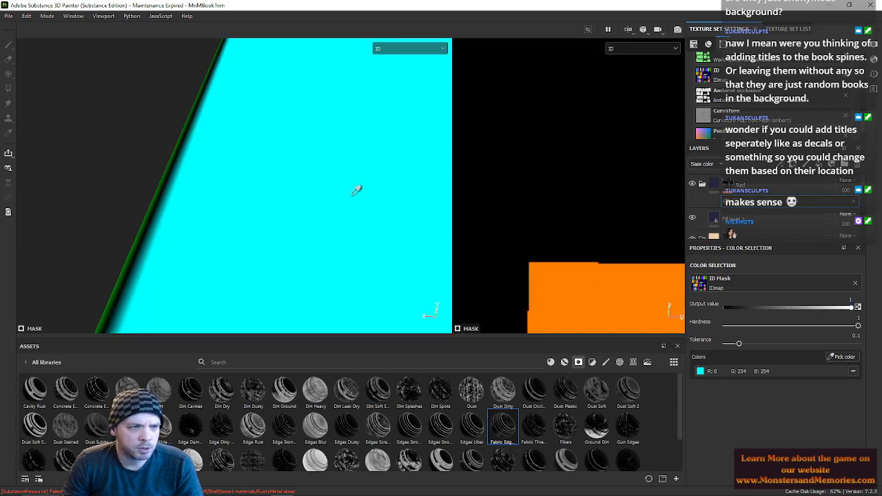
scroll(310, 197, down, 8)
click(358, 224)
alt+drag(302, 201, 549, 111)
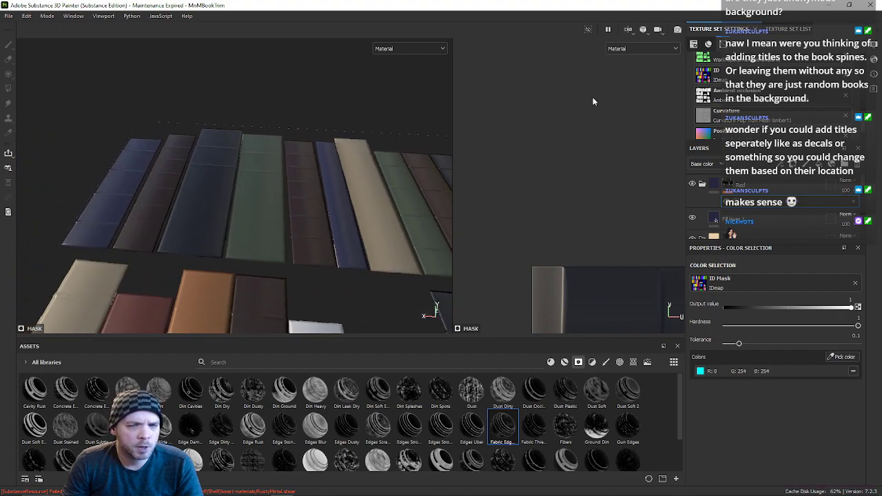
Step: Switch to Photoshop and open the IDmap image from the Monsters&Memories Textures folder
click(830, 5)
double_click(647, 470)
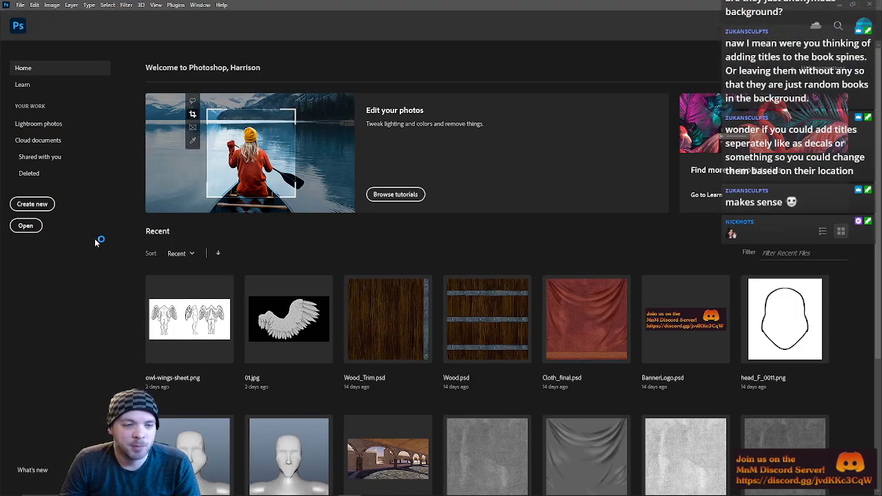
click(21, 5)
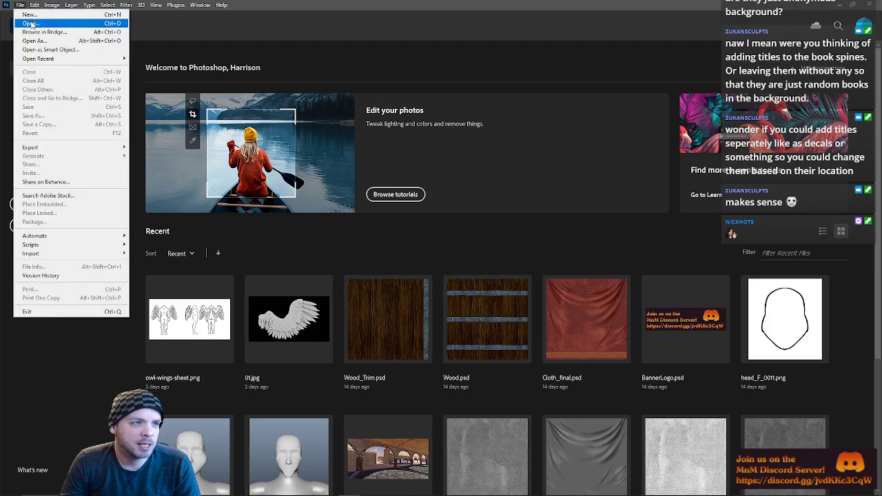
click(31, 24)
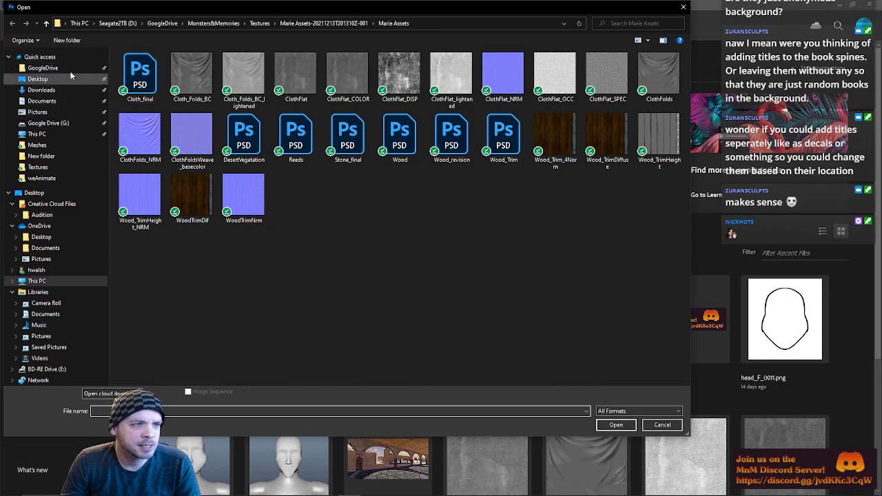
click(215, 23)
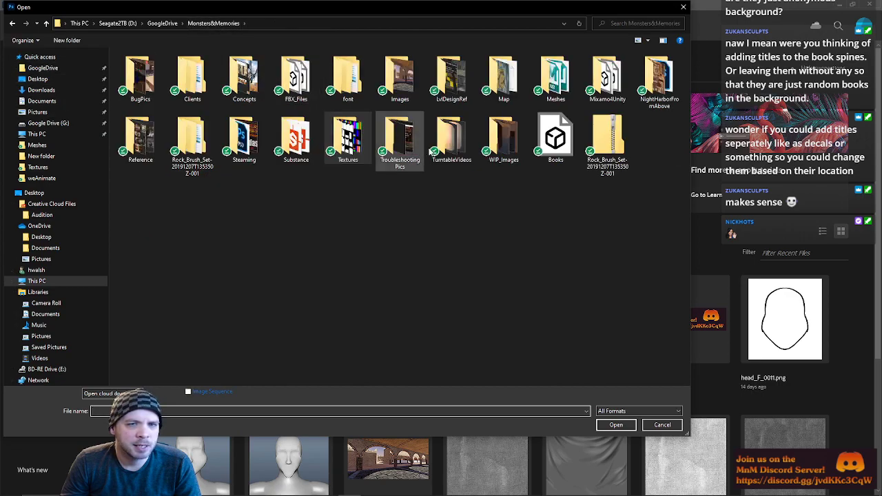
double_click(349, 141)
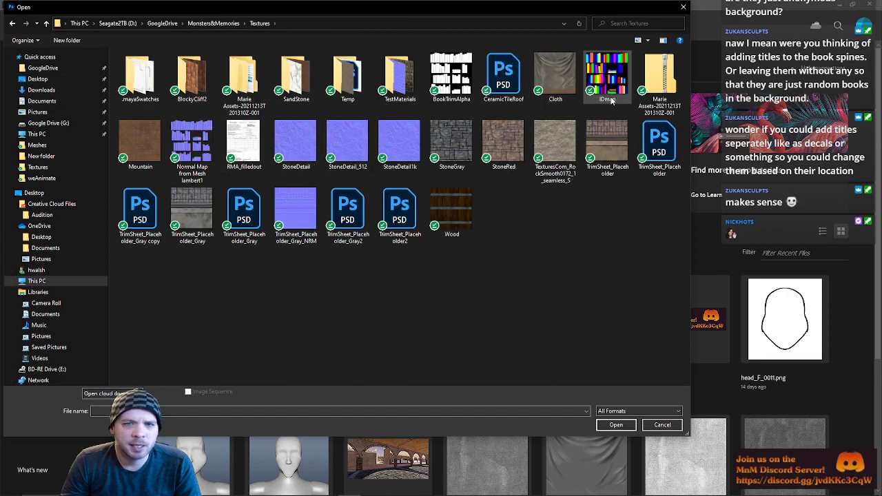
key(Escape)
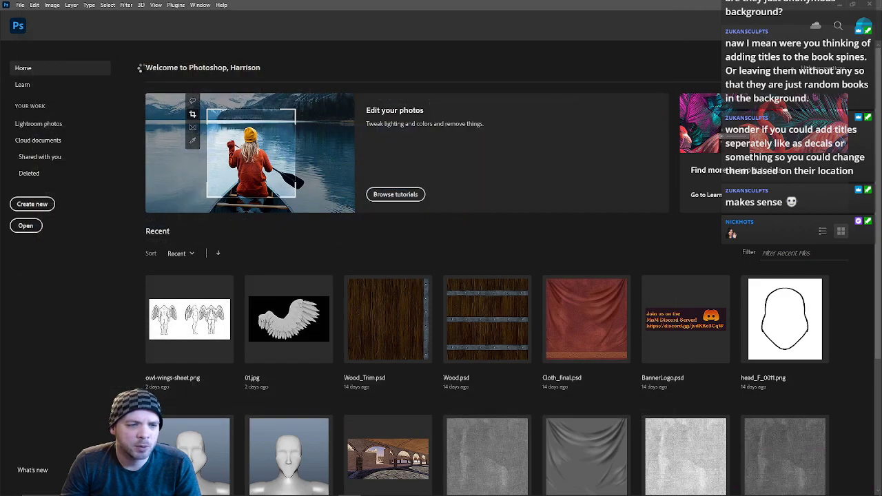
Step: Examine the outer edge of the ID map's first cyan book up close, as well as the green book at the row's opposite end
scroll(482, 131, up, 3)
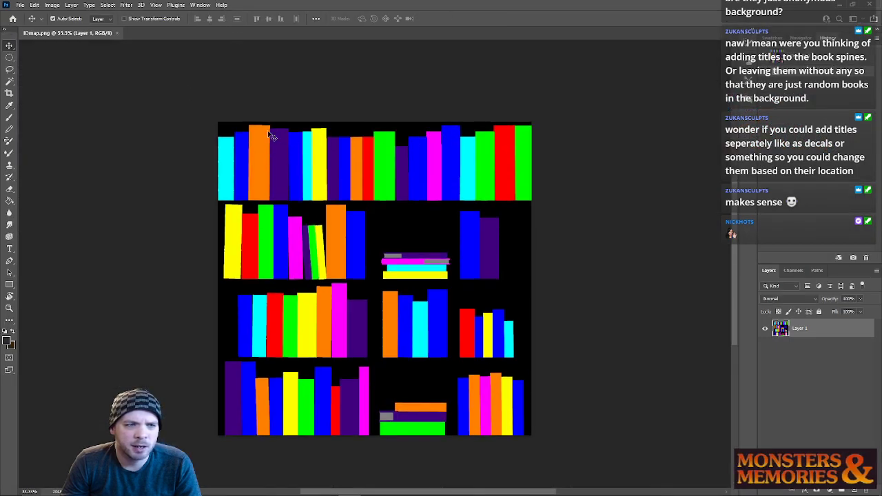
alt+scroll(193, 225, up, 1)
alt+scroll(193, 225, up, 12)
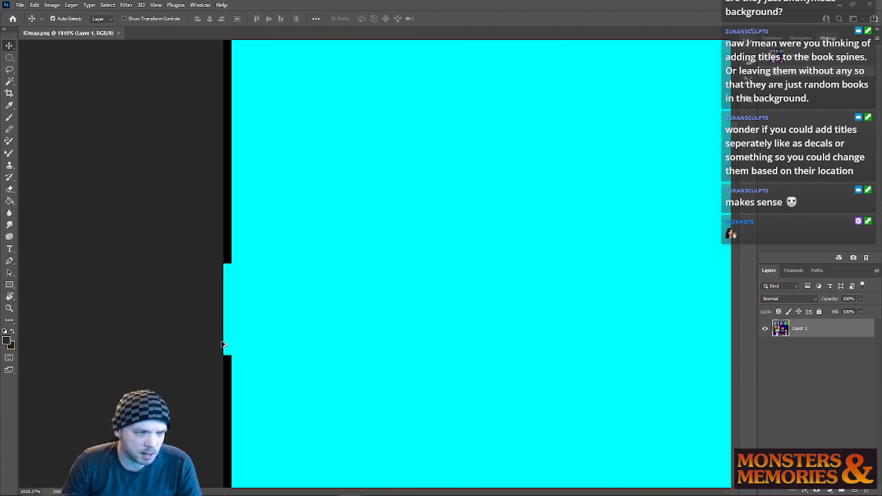
alt+scroll(268, 344, down, 12)
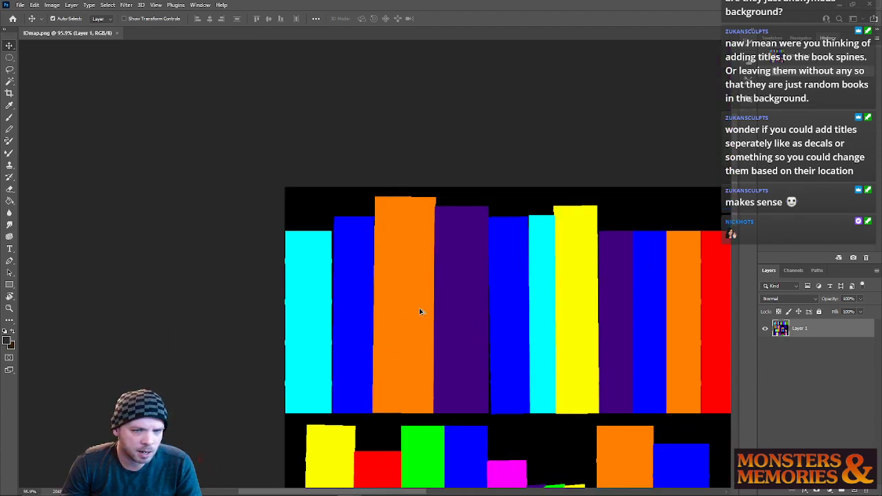
alt+scroll(419, 312, down, 5)
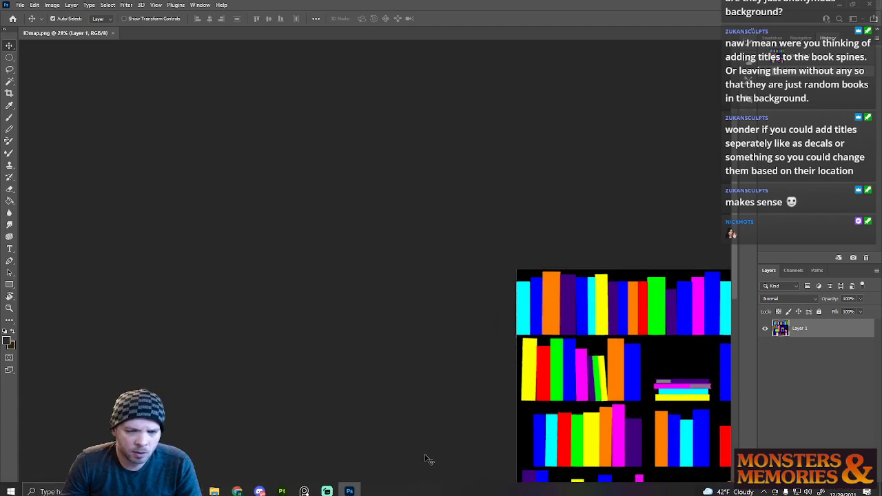
drag(421, 492, 498, 492)
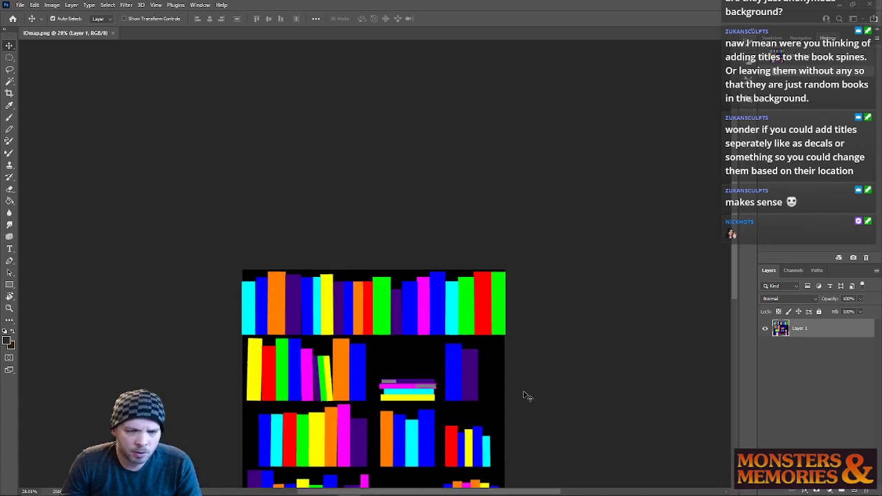
alt+scroll(523, 403, up, 8)
alt+scroll(510, 314, down, 4)
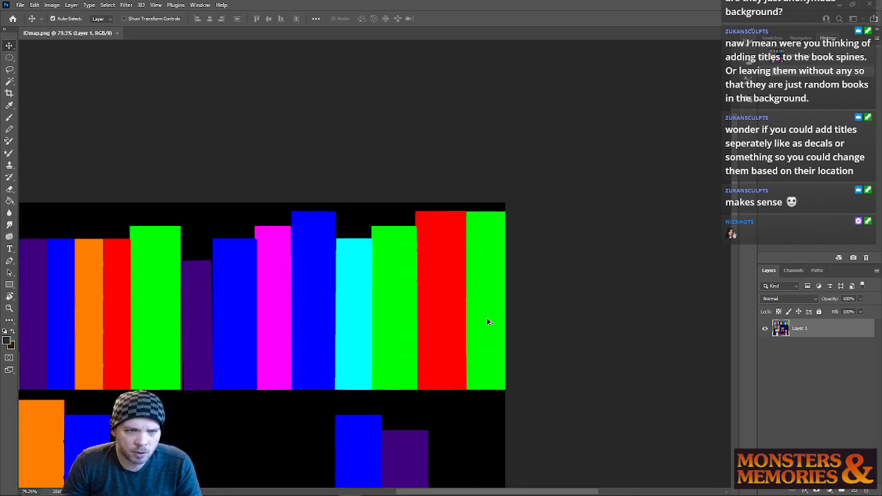
alt+scroll(487, 322, down, 4)
Step: Compare both edges of the first cyan book with the last books in the ID map's top row
drag(346, 493, 276, 492)
alt+scroll(309, 334, up, 10)
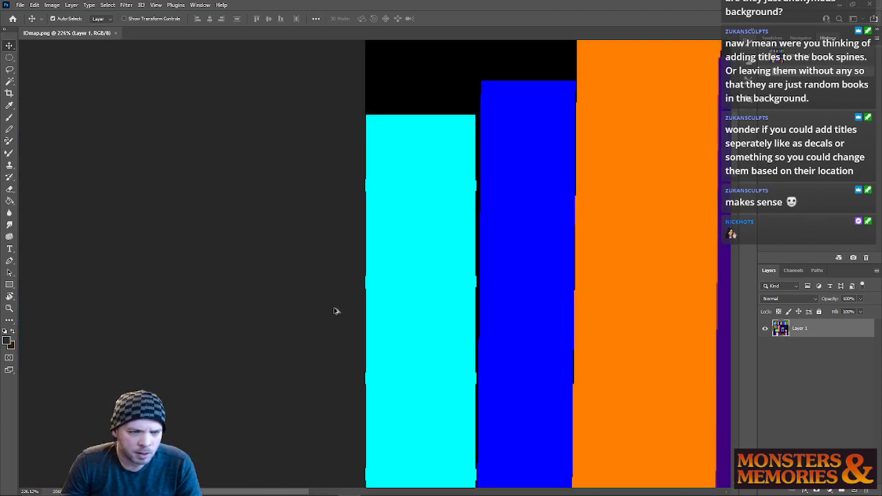
alt+scroll(341, 307, up, 5)
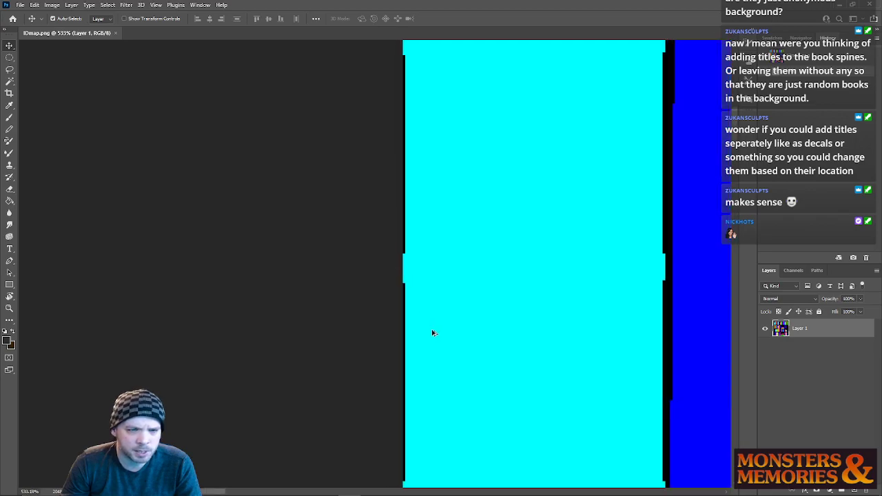
alt+scroll(432, 333, down, 8)
drag(396, 490, 618, 492)
scroll(339, 347, down, 1)
drag(477, 493, 448, 494)
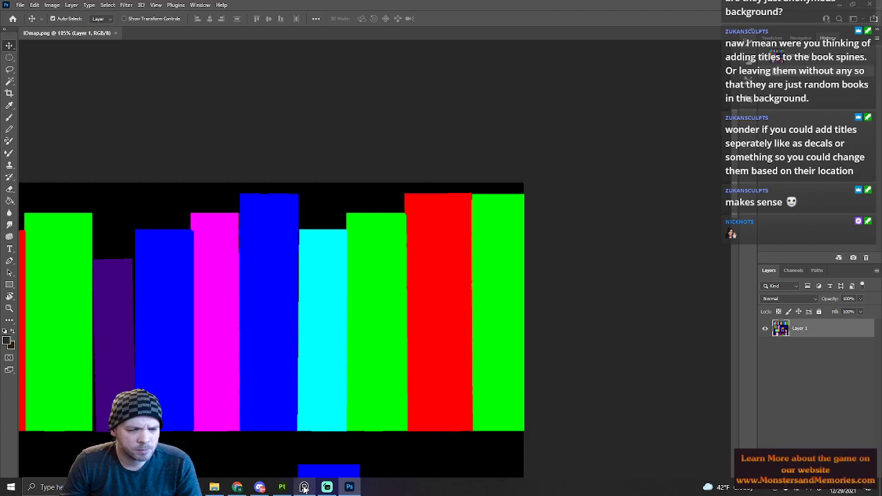
Step: Switch back to Substance 3D Painter and view the books on the upper two shelves
mouse_move(304, 488)
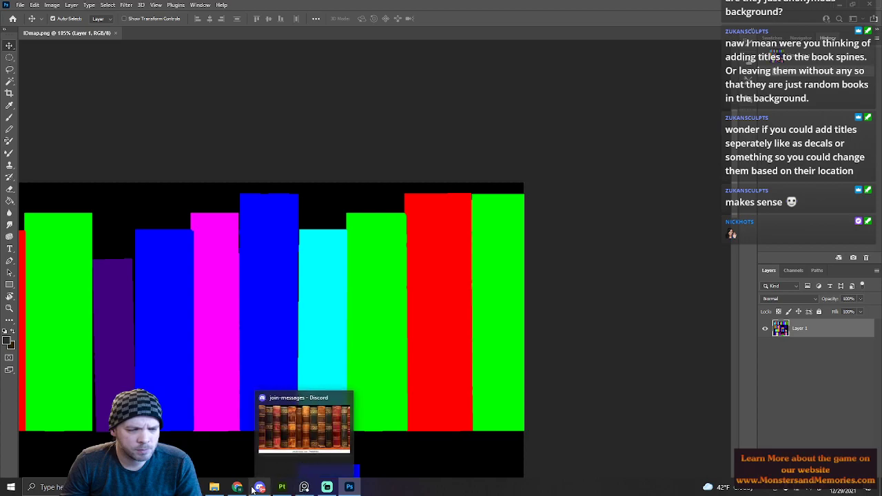
click(282, 487)
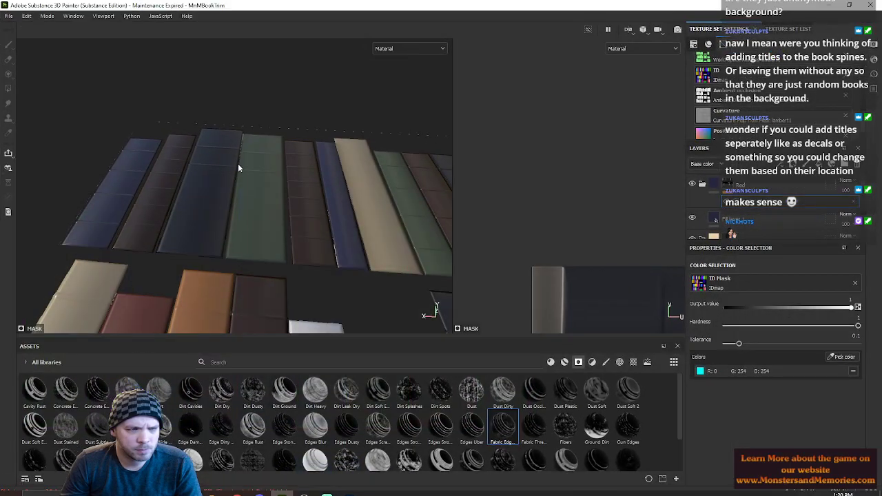
scroll(238, 177, down, 5)
alt+drag(232, 193, 277, 215)
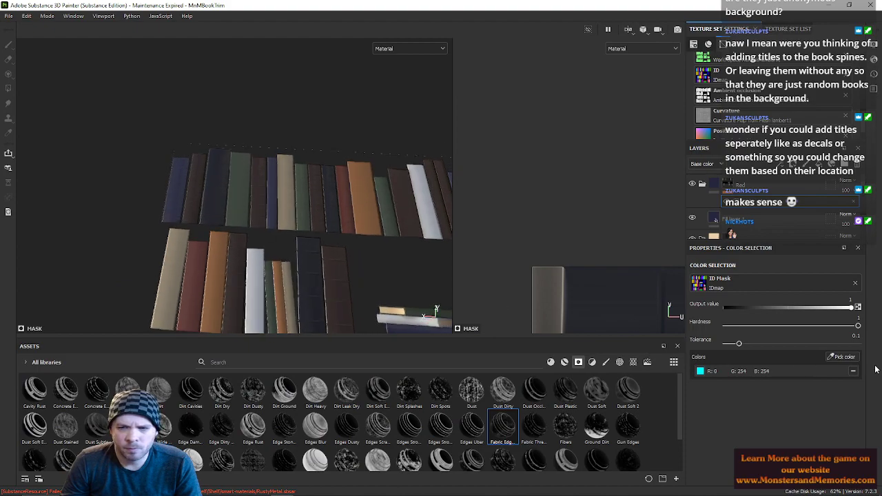
Step: Try sampling an ID color from the top shelf for the mask, and undo the pick
click(847, 358)
click(275, 175)
alt+drag(216, 189, 234, 236)
alt+middle_drag(234, 236, 243, 233)
key(ctrl+z)
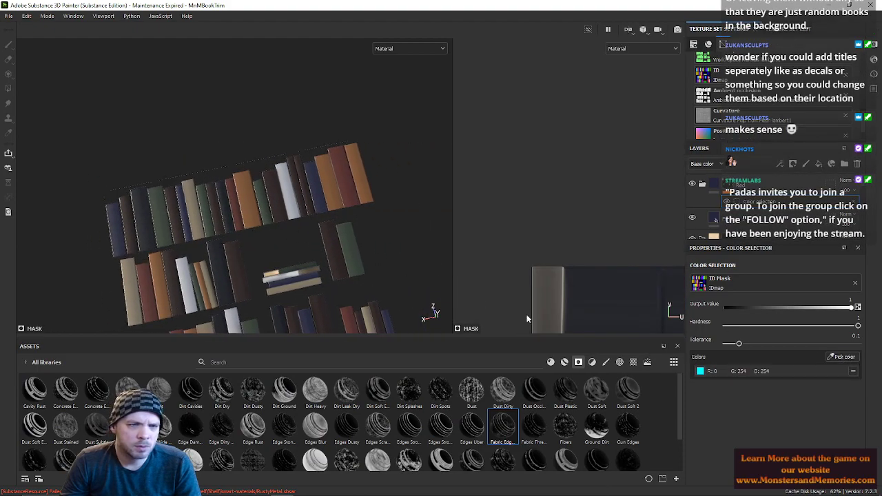
Step: Sample from the first books in the ID view, and examine the raised bands along the first navy book's outer edge
click(840, 359)
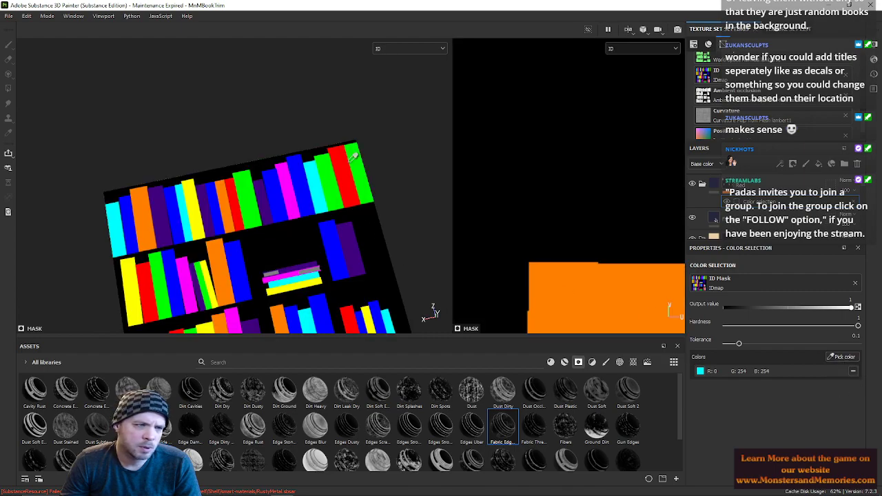
alt+right_drag(110, 224, 33, 200)
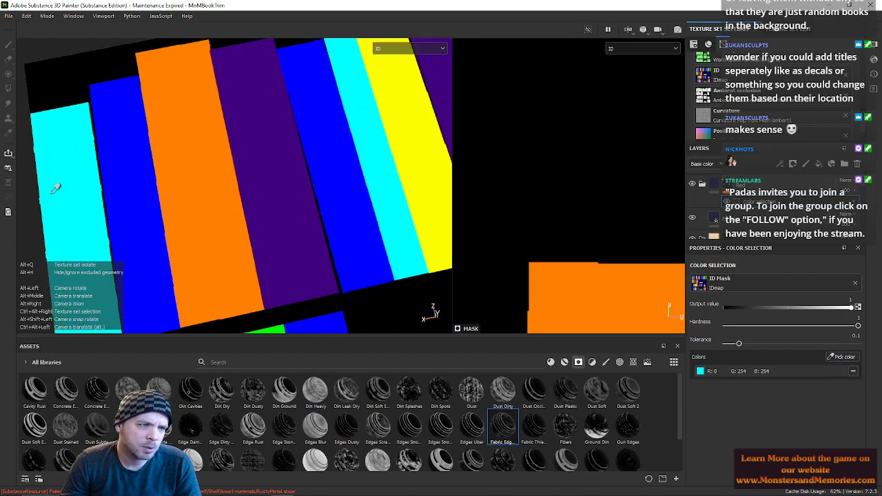
click(95, 197)
alt+middle_drag(131, 181, 314, 165)
scroll(243, 207, up, 5)
alt+middle_drag(243, 207, 339, 263)
alt+drag(339, 263, 187, 197)
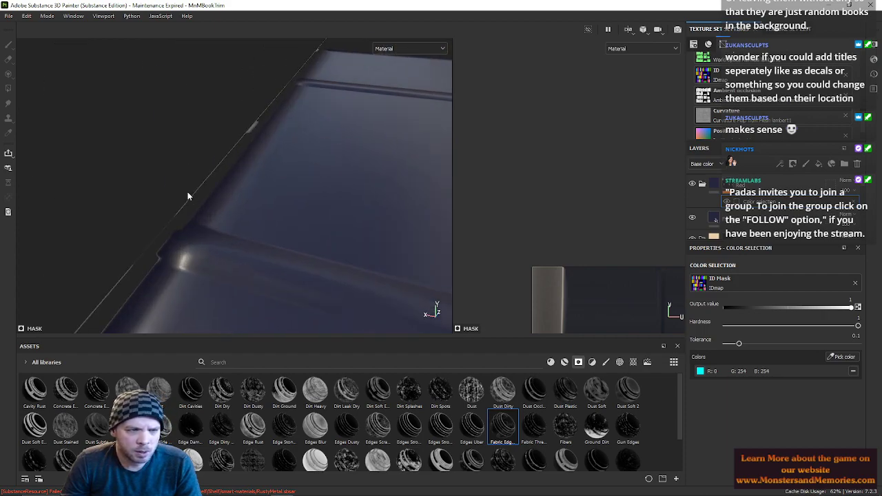
Step: Check the first book's edge against the ID colors once more, sample its color, and return to the whole top shelf
click(844, 356)
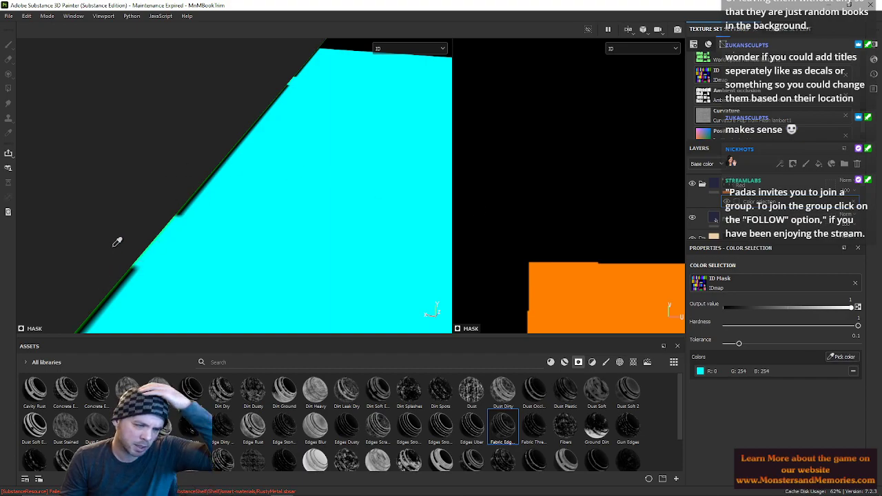
alt+drag(114, 248, 179, 204)
alt+right_drag(179, 205, 285, 209)
click(285, 210)
alt+drag(287, 220, 344, 329)
alt+middle_drag(272, 257, 66, 187)
scroll(175, 213, up, 6)
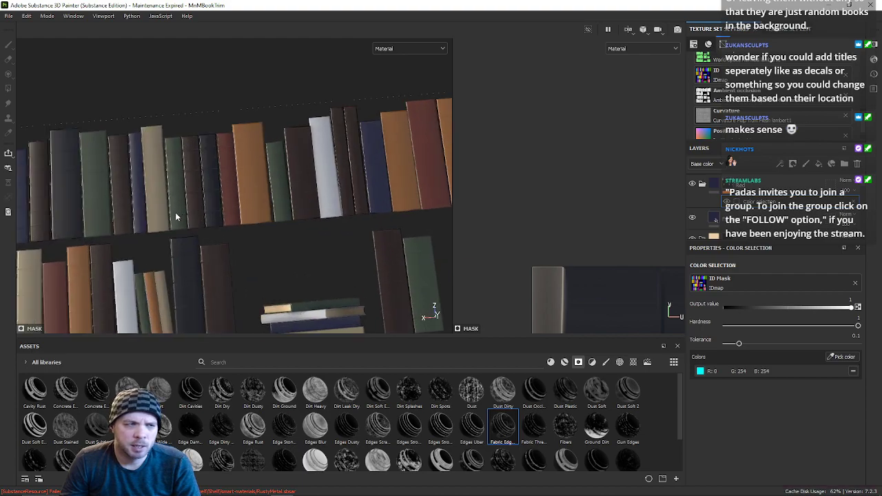
Step: Examine how the navy blue books are distributed among the other colors across all the shelves
alt+drag(245, 190, 261, 205)
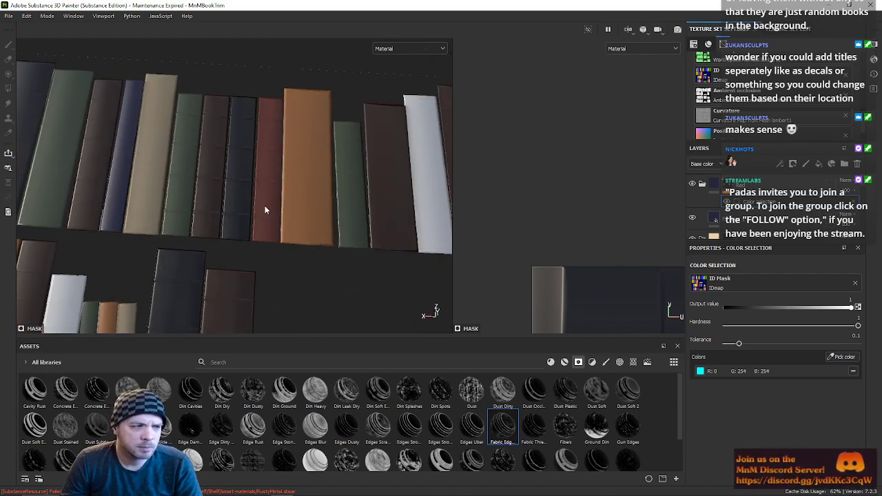
alt+drag(302, 173, 313, 199)
scroll(203, 159, up, 3)
scroll(315, 209, down, 8)
alt+middle_drag(310, 229, 269, 128)
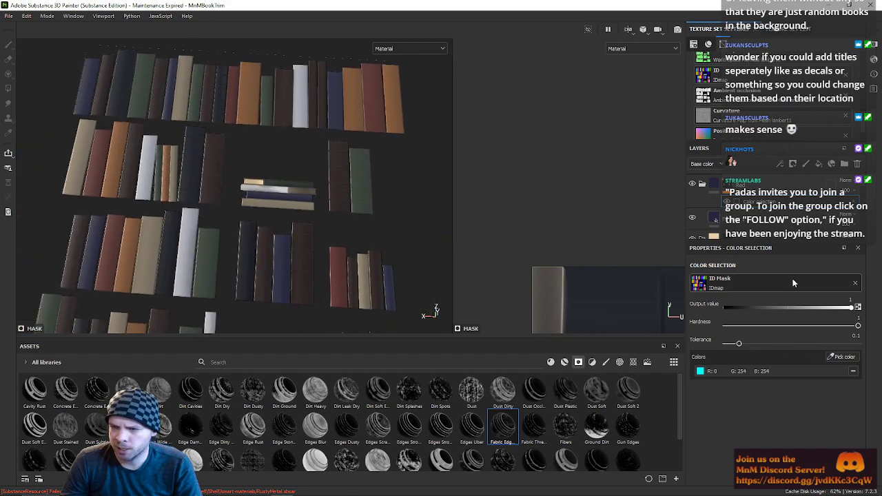
scroll(223, 205, down, 3)
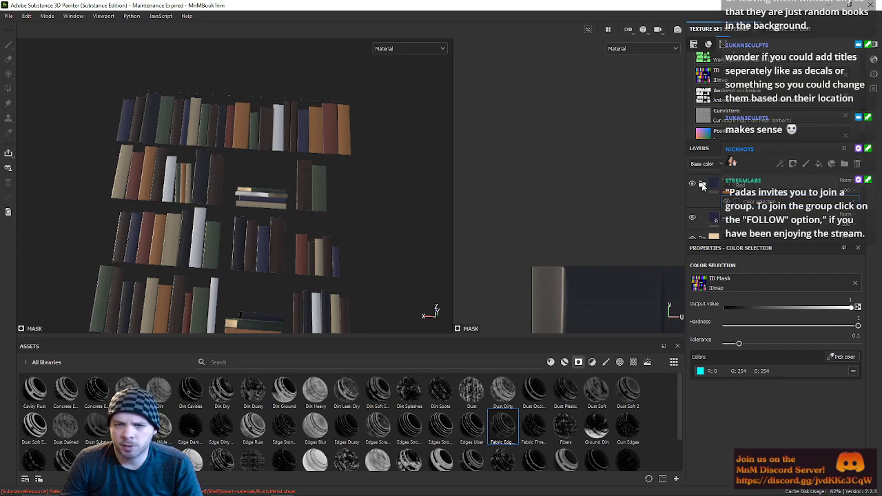
Step: Collapse the navy blue folder, remove the cyan ID color from its mask, and pick it again from a top-shelf book
click(704, 185)
click(852, 372)
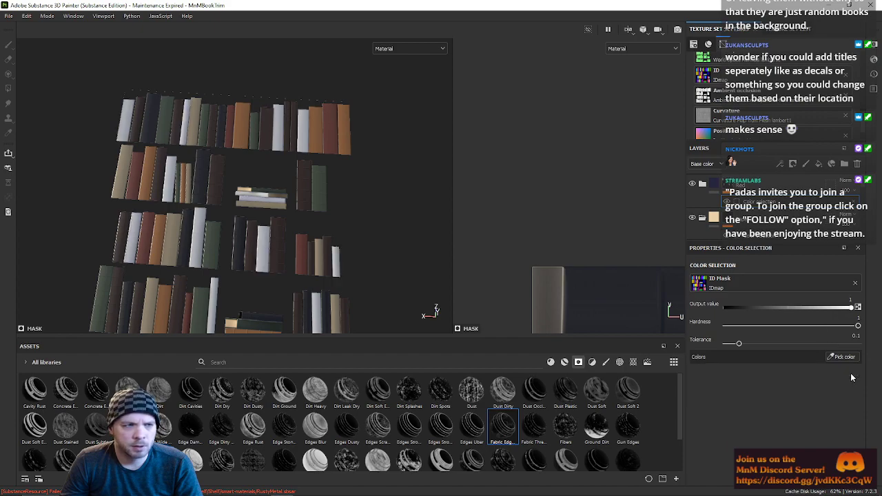
click(837, 357)
click(135, 127)
alt+drag(267, 223, 205, 233)
scroll(205, 233, up, 2)
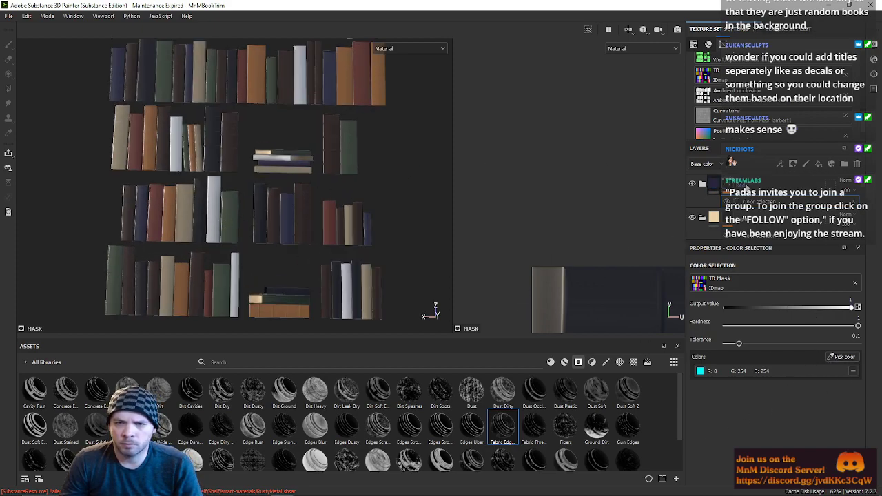
Step: Duplicate the cyan-masked navy book folder and set the copy's fill base color to dark red 651d21
click(747, 189)
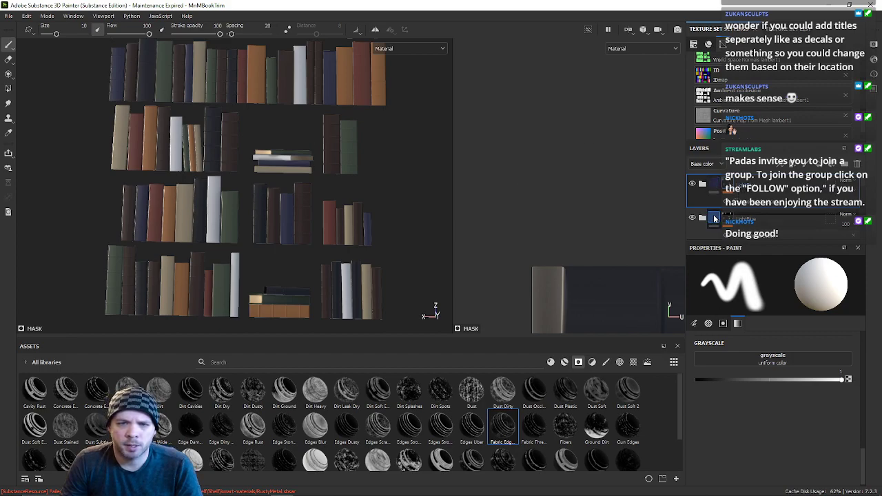
click(702, 184)
click(716, 218)
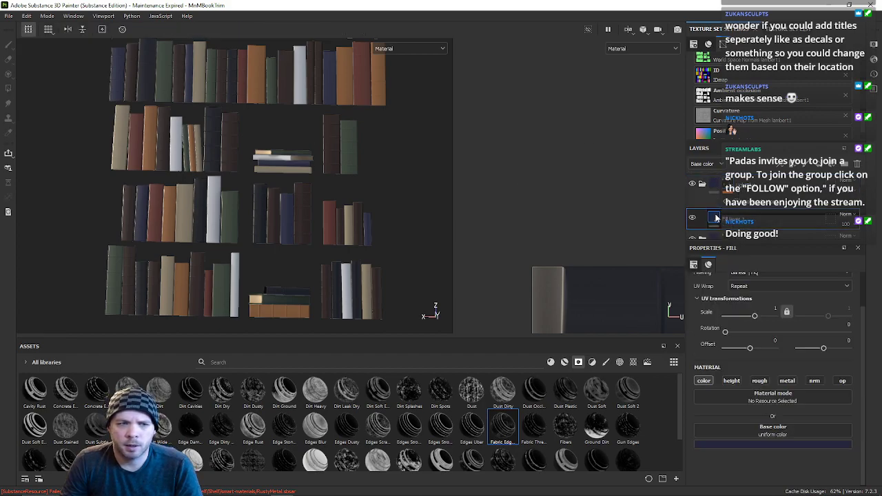
click(748, 445)
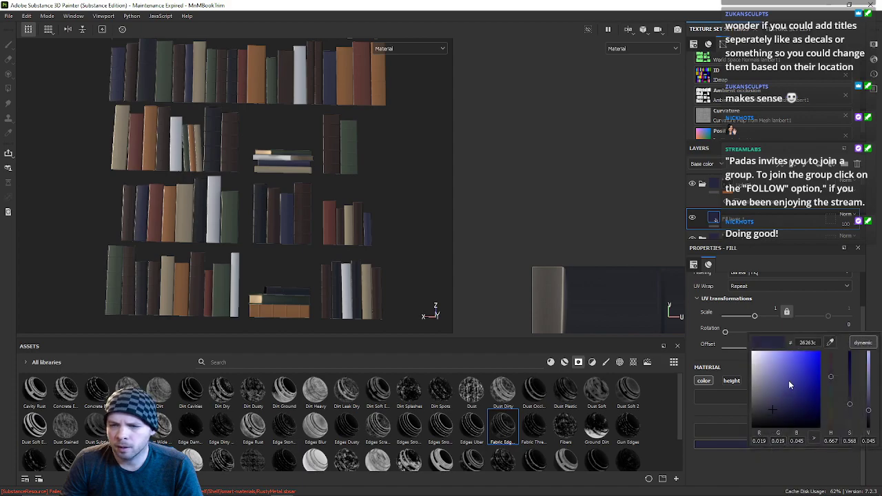
click(829, 344)
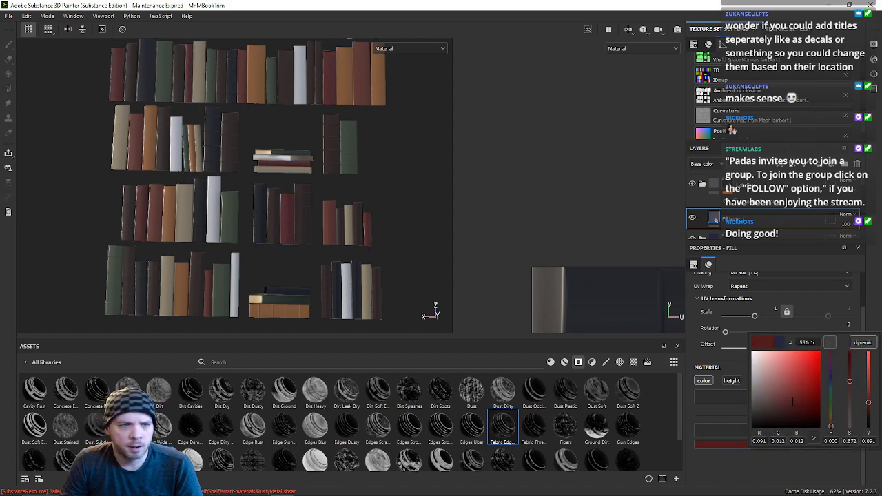
drag(795, 405, 797, 397)
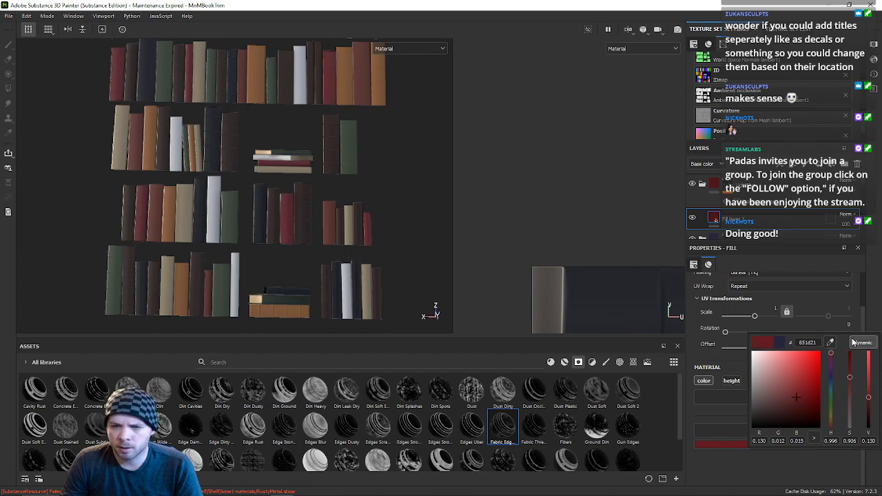
Step: Replace the cyan ID color in the red folder's mask with the magenta ID picked from a top-shelf book
click(740, 204)
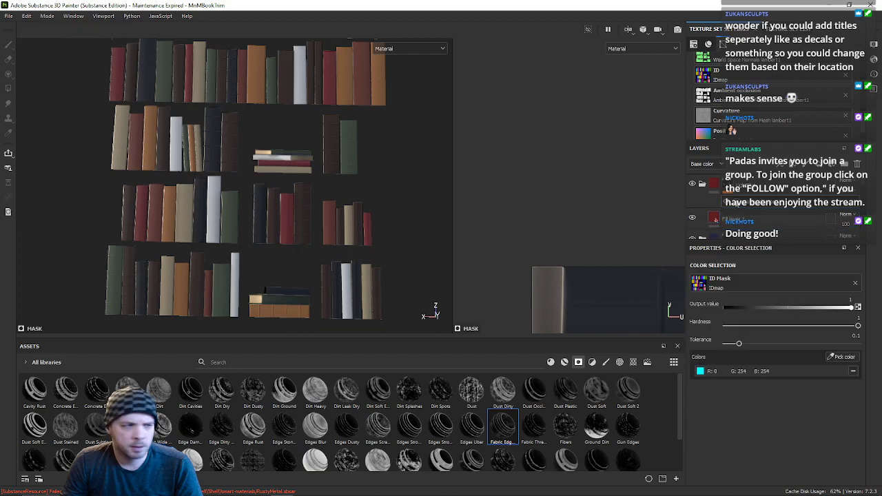
click(854, 373)
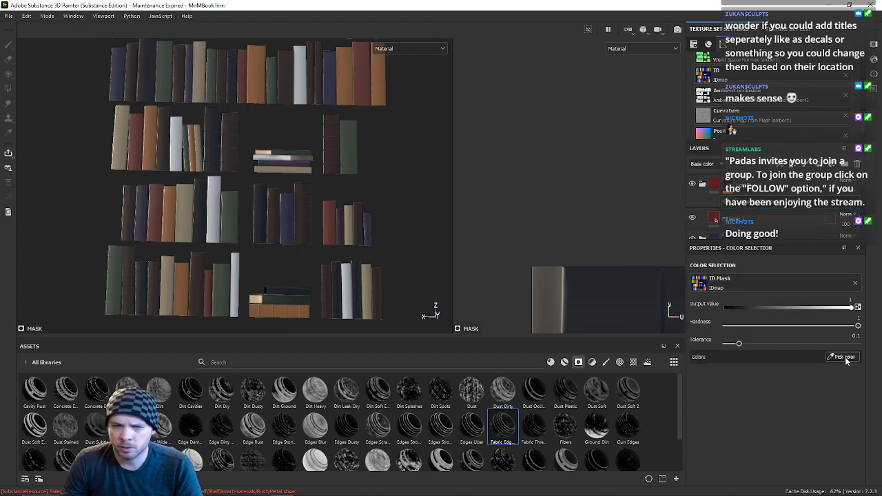
click(845, 357)
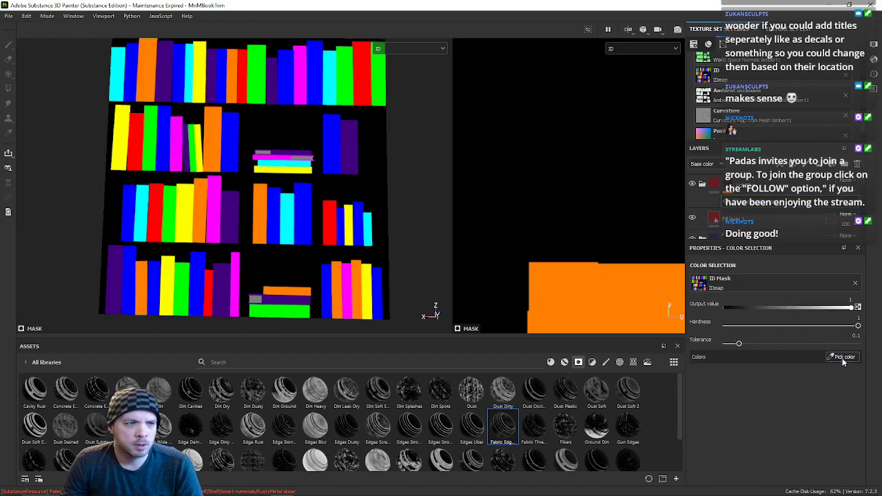
click(306, 74)
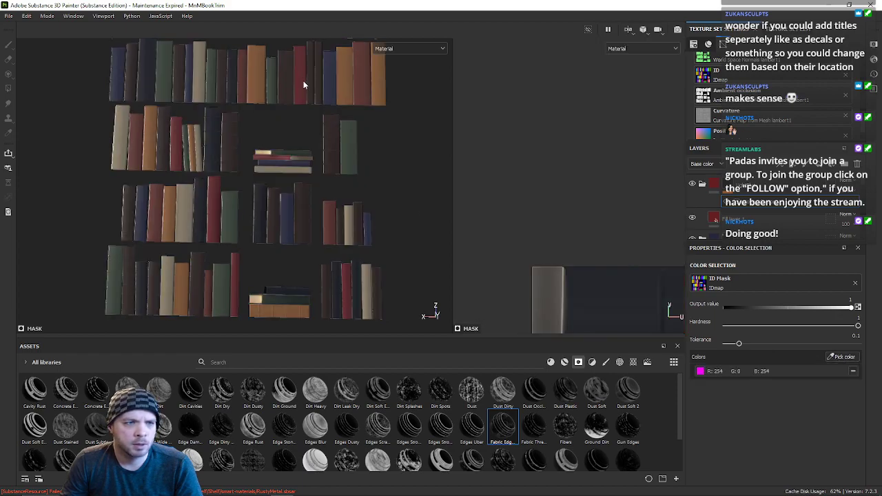
Step: Examine how the dark red books sit among the other colors across all shelves, and collapse the red folder
scroll(184, 163, up, 2)
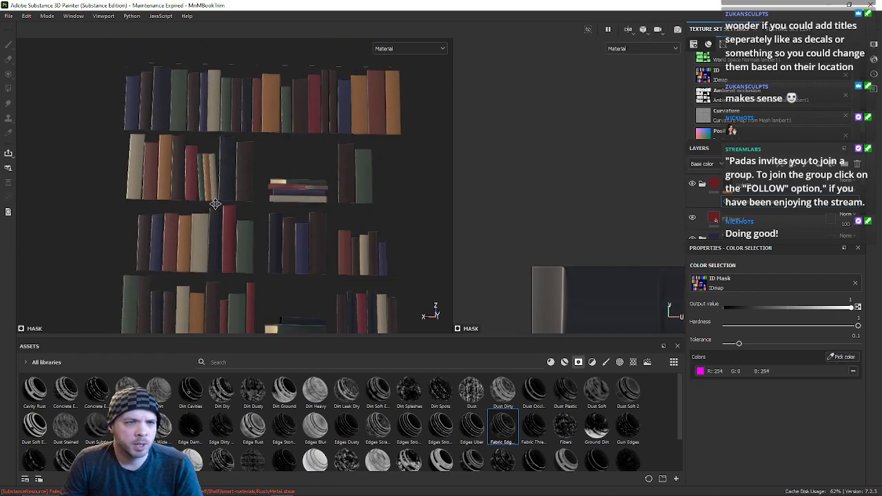
scroll(241, 154, up, 2)
scroll(242, 199, down, 5)
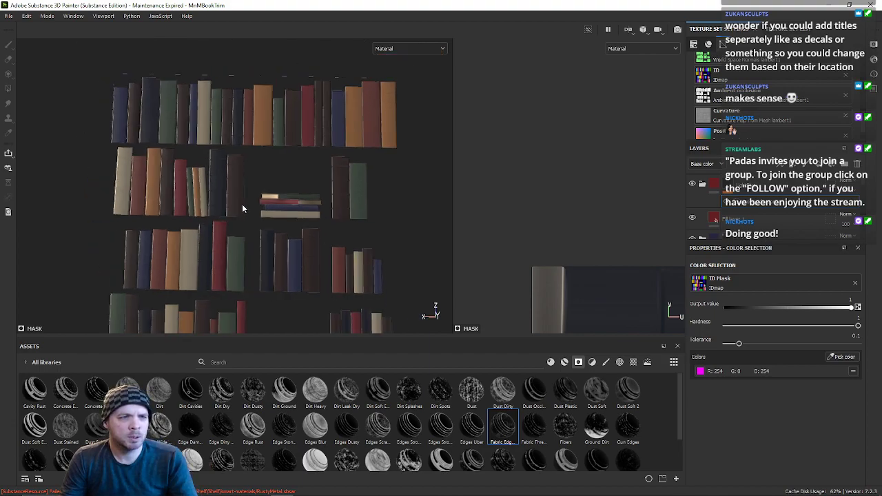
alt+middle_drag(264, 235, 235, 184)
alt+drag(234, 183, 211, 211)
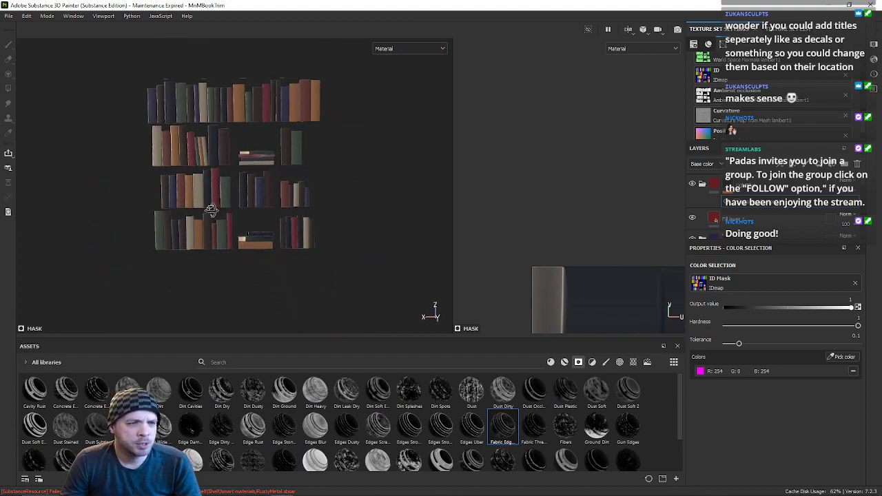
alt+middle_drag(213, 217, 207, 243)
scroll(206, 243, up, 6)
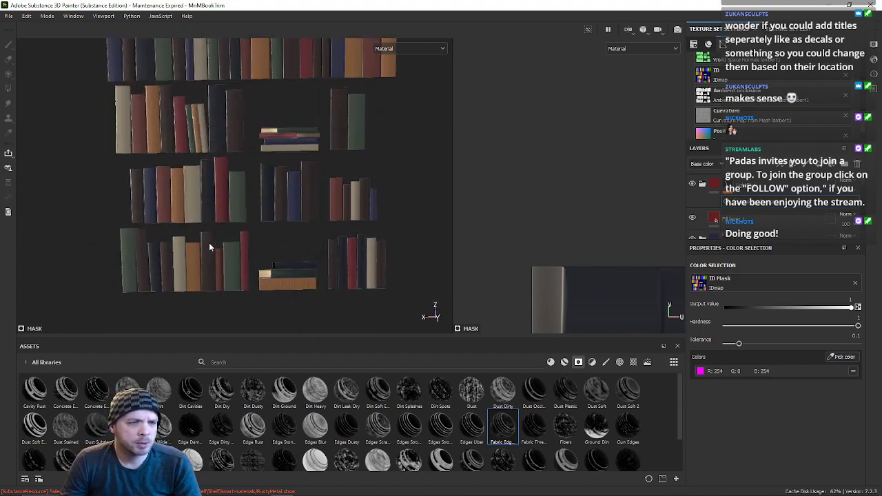
alt+drag(243, 268, 262, 125)
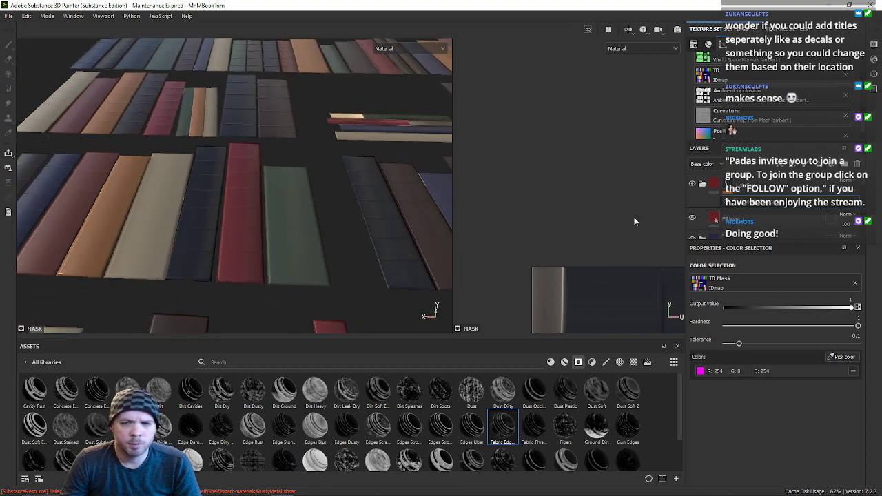
click(702, 186)
Step: Examine the raised bands and edges of the dark banded book on the third shelf up close
scroll(704, 209, down, 1)
scroll(282, 198, down, 3)
alt+drag(282, 198, 284, 228)
alt+drag(213, 241, 219, 260)
scroll(267, 222, up, 3)
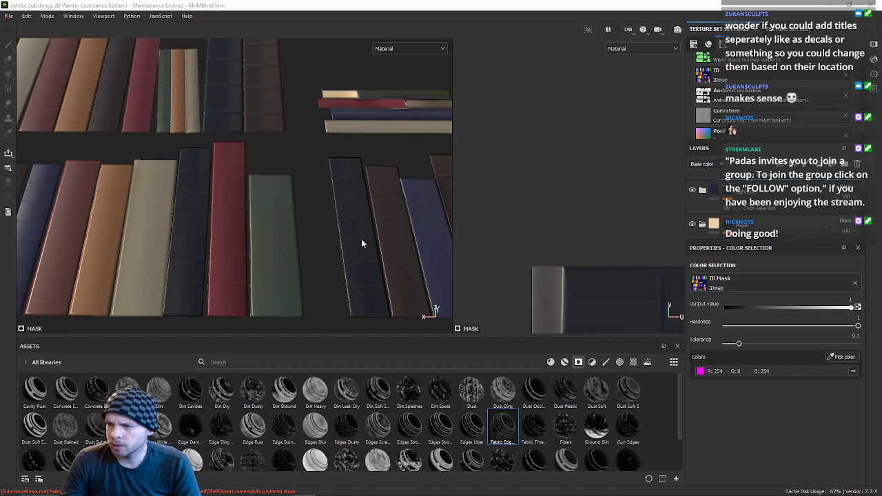
scroll(259, 185, up, 1)
alt+middle_drag(369, 188, 275, 196)
alt+drag(275, 197, 341, 186)
scroll(271, 161, up, 7)
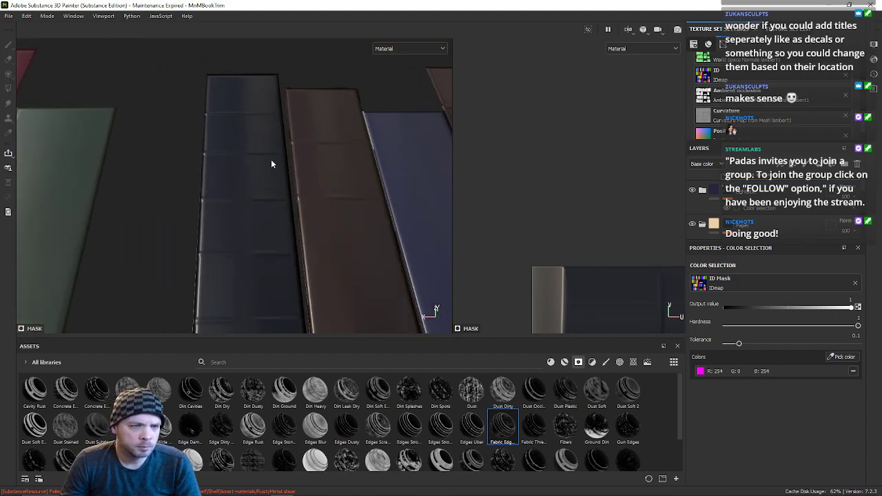
mouse_move(251, 192)
alt+mouse_down()
mouse_move(244, 199)
mouse_move(258, 193)
alt+mouse_up()
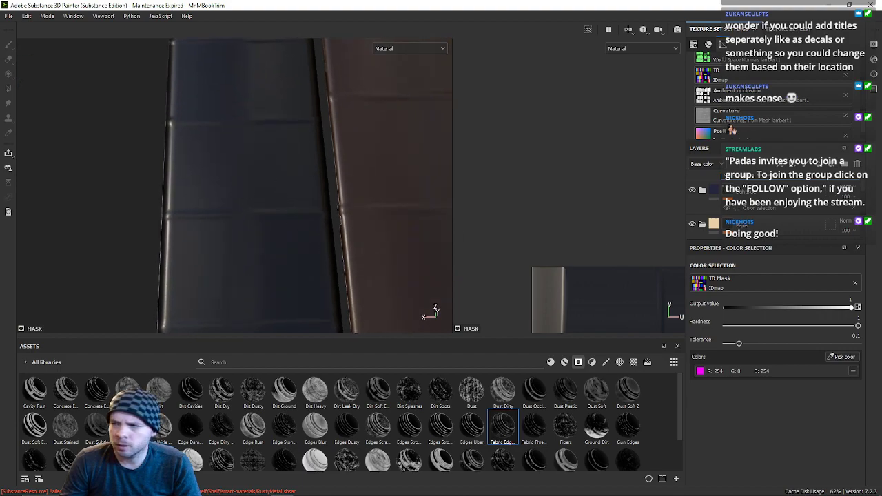
alt+drag(241, 227, 280, 222)
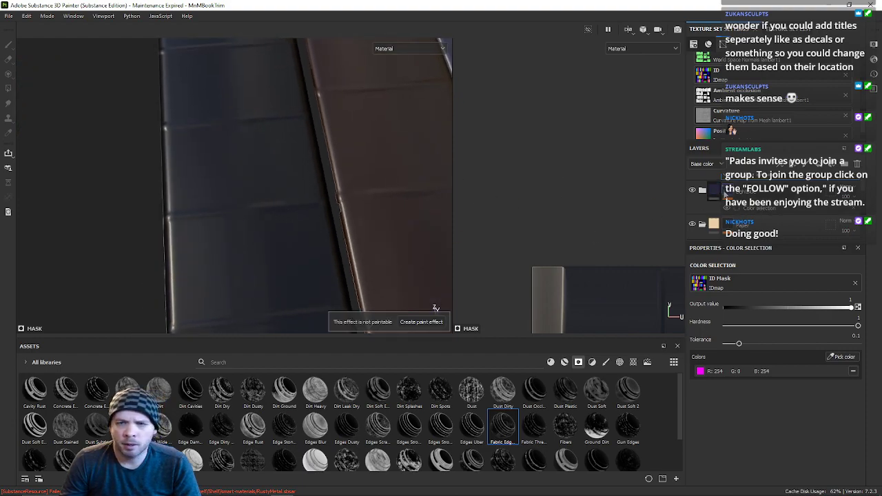
Step: Enlarge the layer stack, identify the Yellow folder by toggling its visibility, expand it and duplicate its dark fill layer
scroll(742, 217, up, 1)
drag(758, 241, 759, 324)
click(692, 259)
click(693, 260)
click(702, 259)
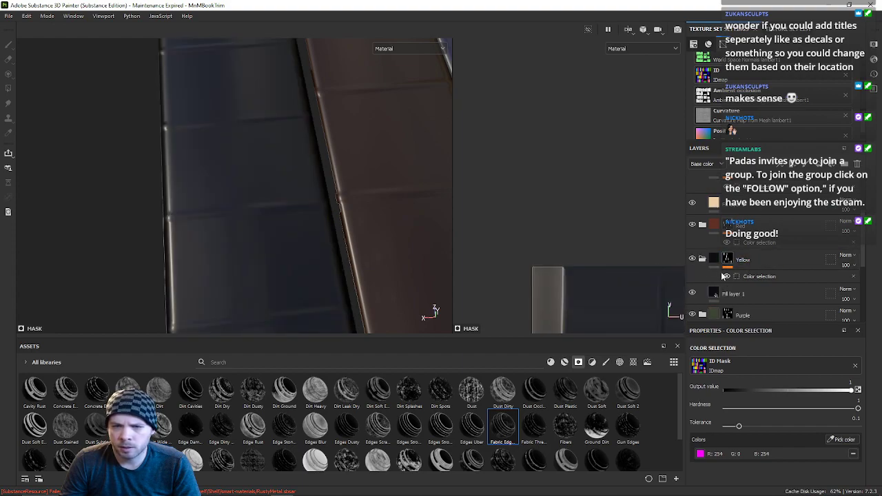
scroll(723, 276, down, 1)
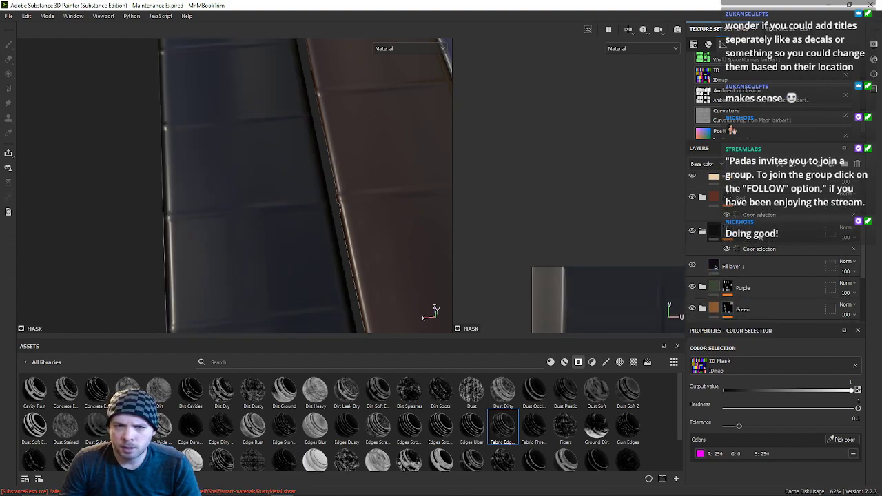
click(763, 236)
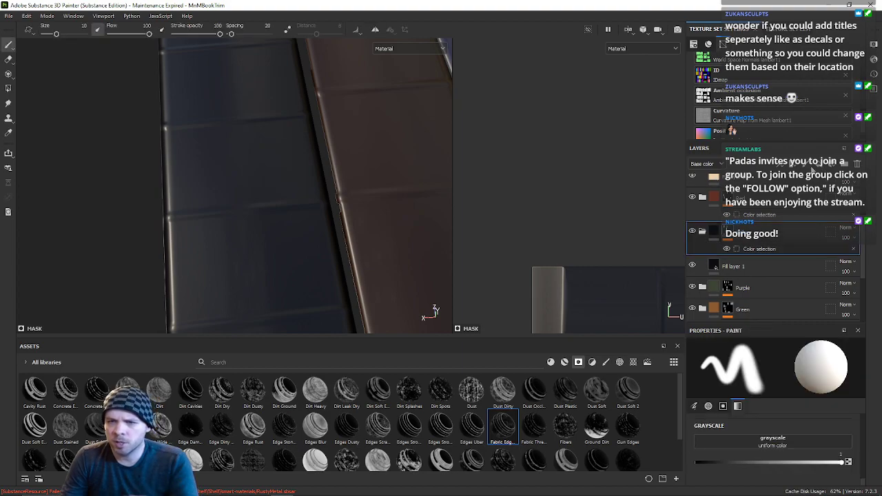
click(753, 267)
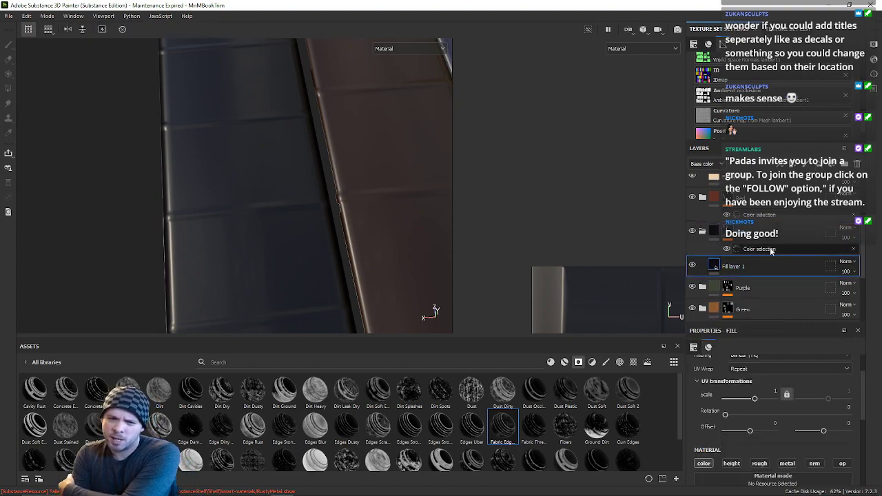
key(ctrl+d)
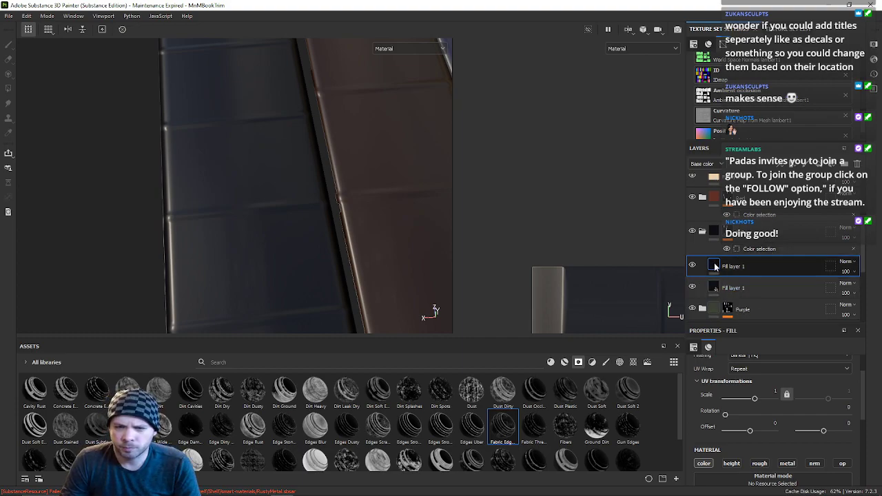
Step: Sample the Red folder's color for the duplicated fill's base color and darken it to brownish red 44231a
scroll(758, 406, down, 4)
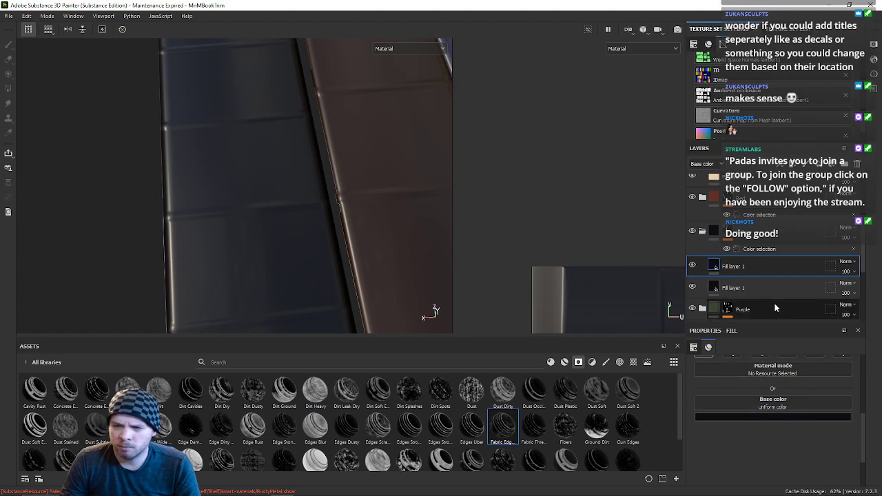
drag(758, 321, 758, 283)
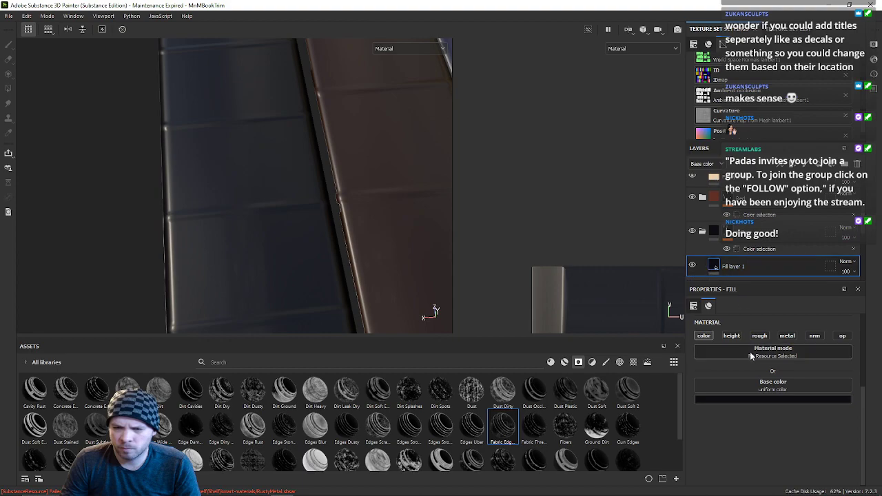
click(763, 400)
drag(831, 296, 713, 197)
drag(787, 363, 789, 359)
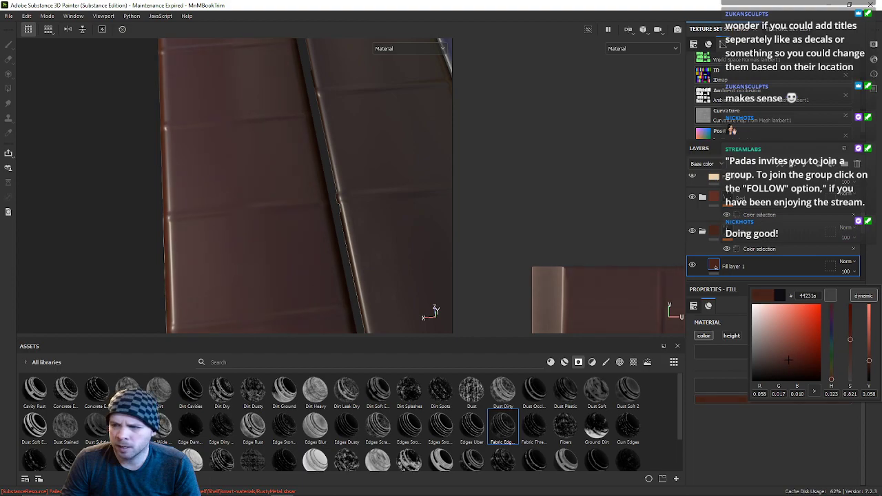
Step: Apply the fabric edge smart mask to the brownish red fill layer in the Yellow folder
alt+drag(276, 253, 202, 162)
alt+drag(258, 175, 297, 234)
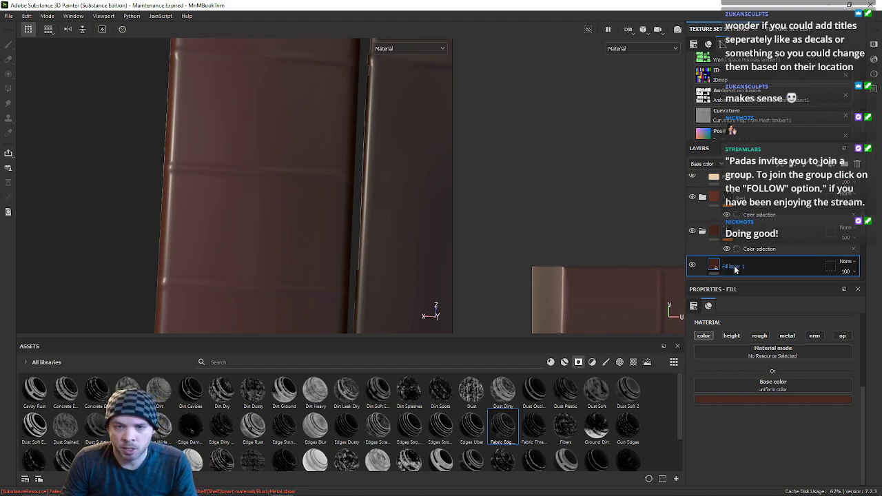
scroll(202, 200, up, 2)
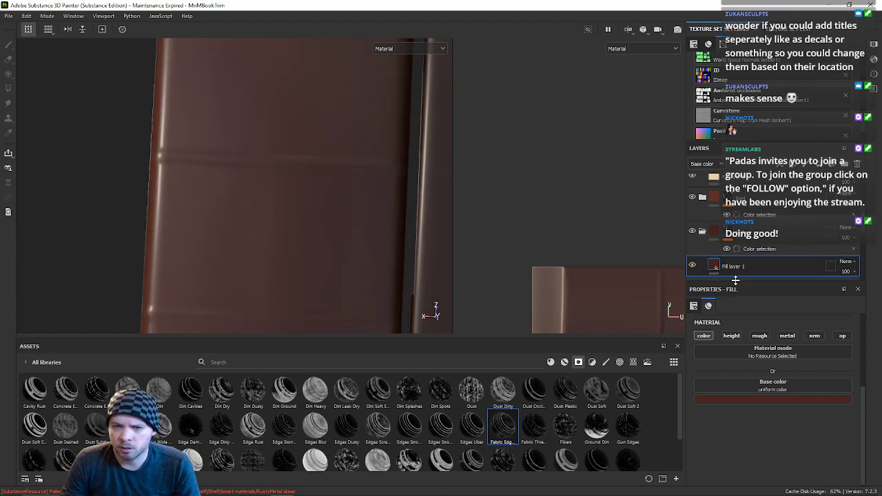
drag(501, 427, 716, 266)
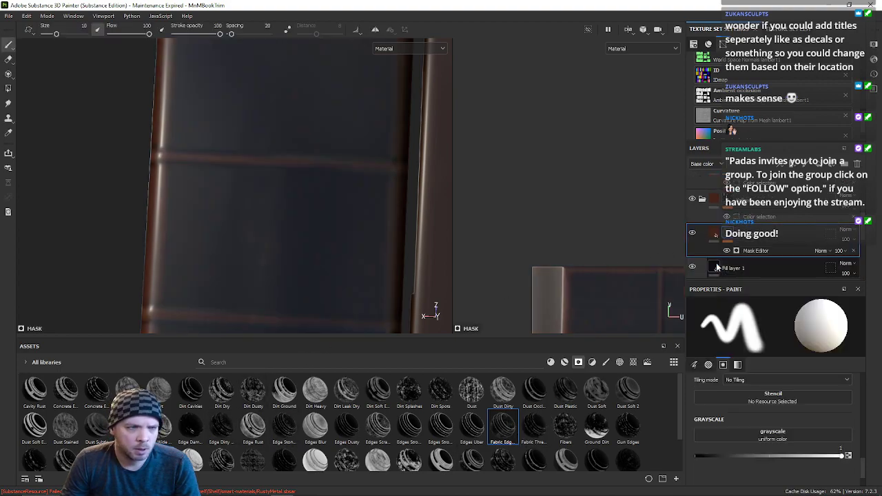
Step: Examine the brownish red edge wear on the dark banded book up close and across the shelves
alt+drag(246, 237, 251, 256)
scroll(251, 256, up, 6)
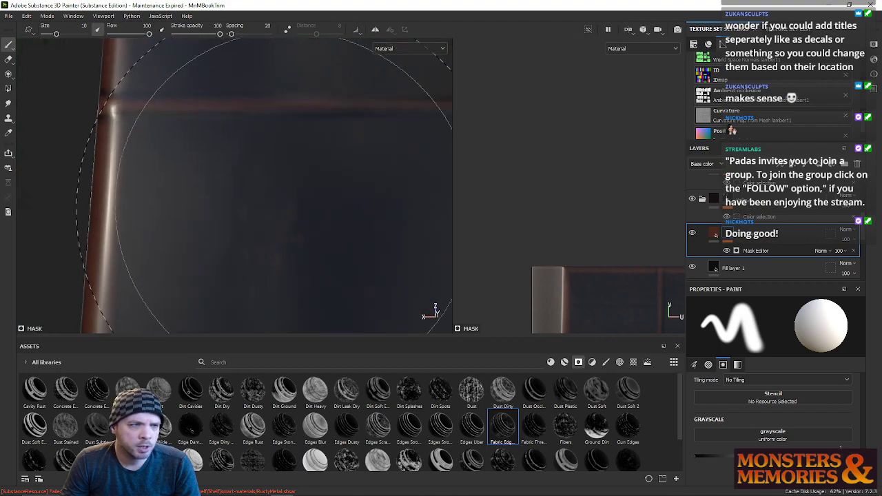
scroll(303, 186, down, 8)
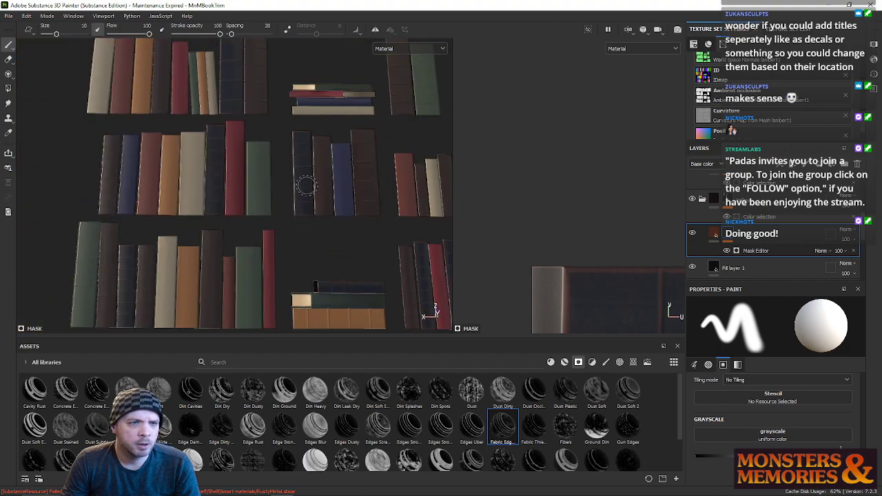
mouse_move(306, 186)
alt+middle_down()
mouse_move(304, 250)
mouse_move(285, 306)
mouse_move(279, 227)
alt+middle_up()
scroll(169, 192, up, 8)
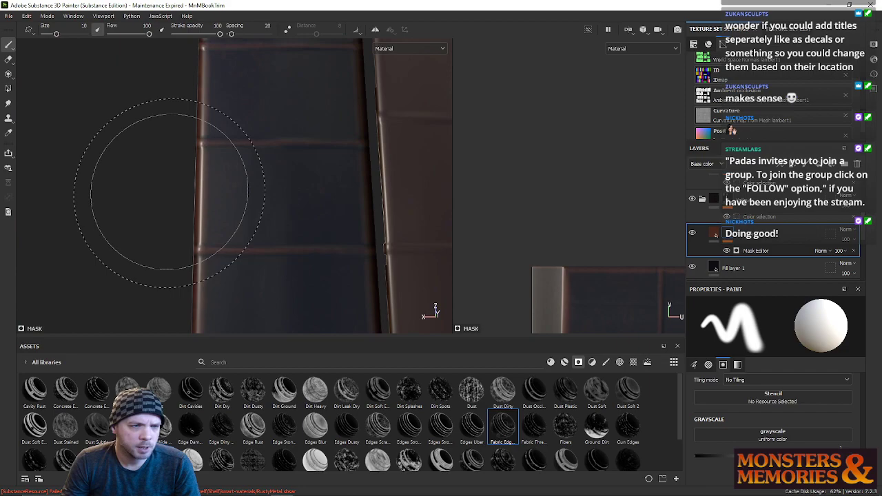
scroll(169, 193, up, 3)
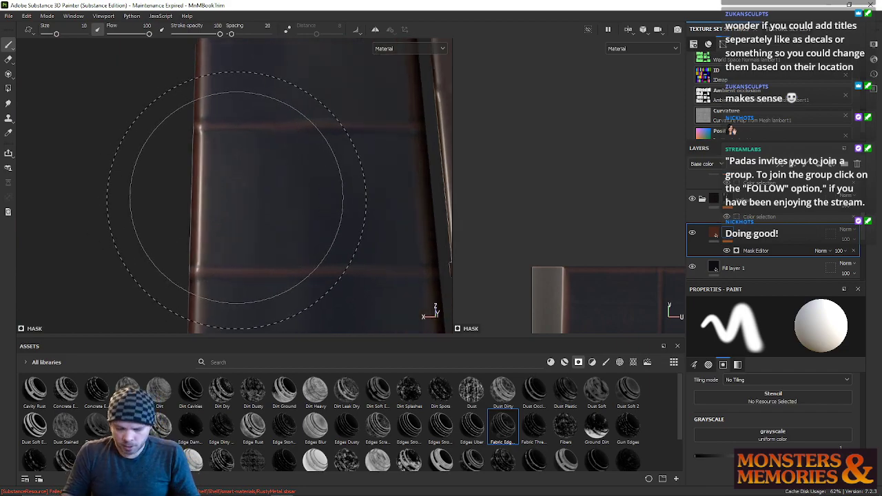
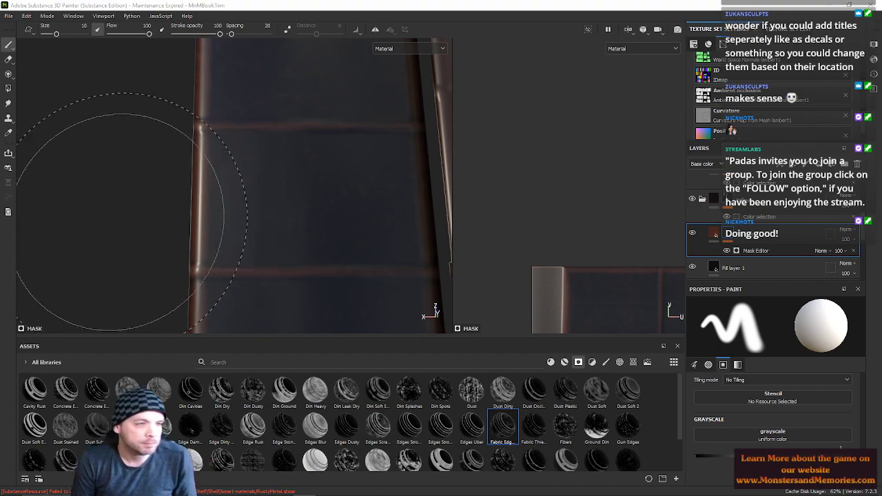
Step: Show the brush presets in an enlarged asset library and choose a dirt brush for painting
click(605, 362)
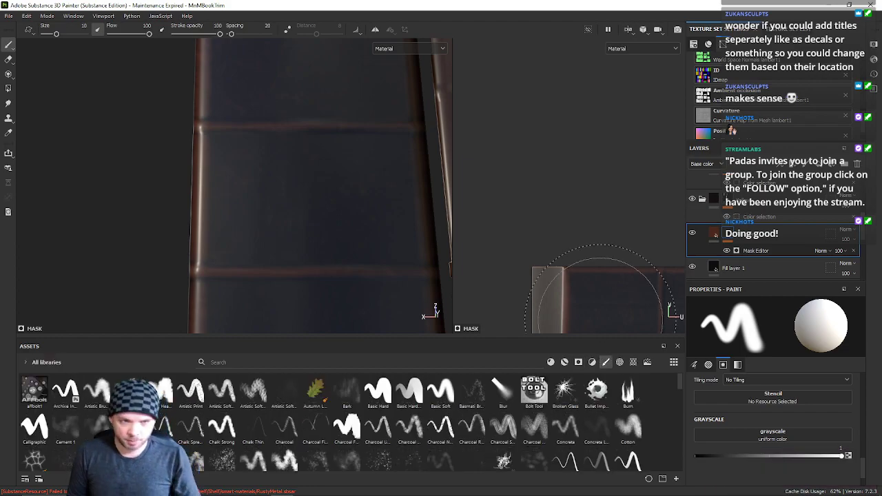
mouse_move(470, 465)
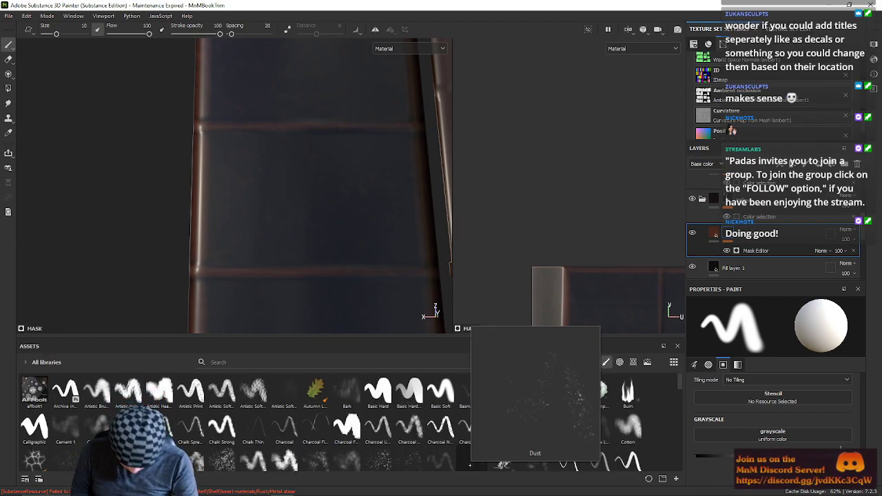
drag(429, 337, 429, 283)
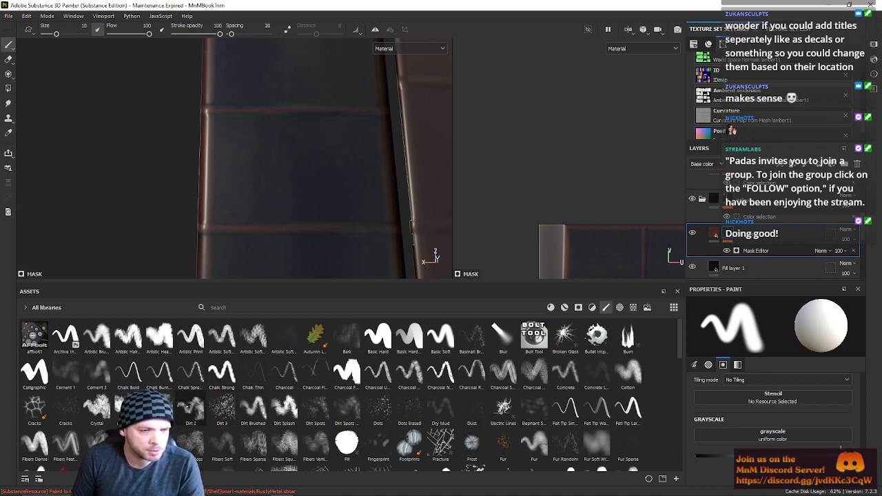
click(159, 407)
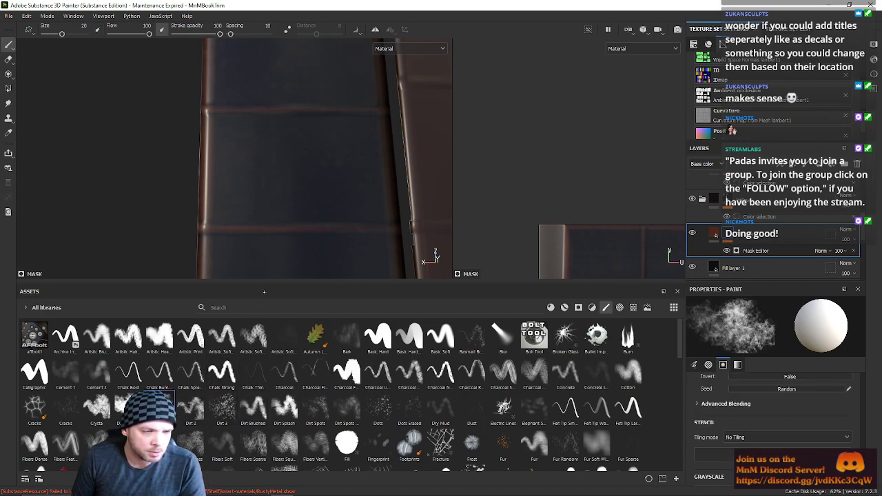
Step: Shrink the dirt brush to size 0.44 to suit the dark banded book's spine
alt+drag(286, 204, 396, 200)
mouse_move(396, 201)
alt+right_down()
mouse_move(427, 203)
mouse_move(387, 204)
alt+right_up()
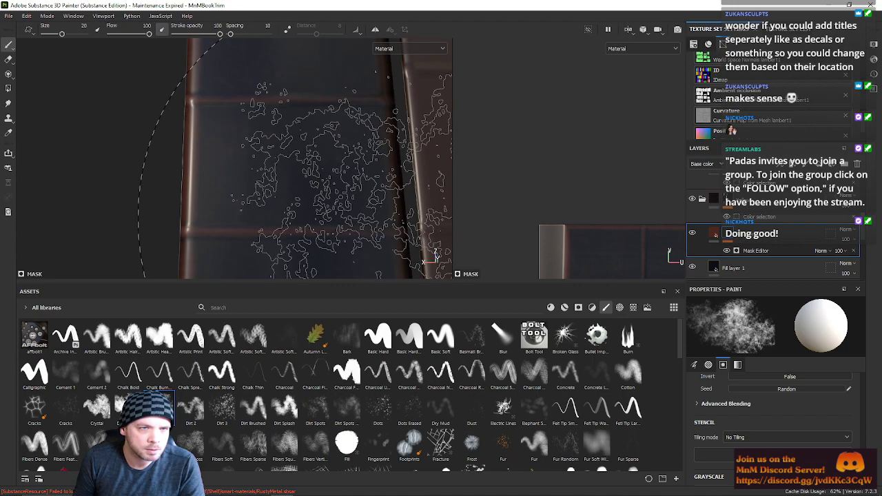
ctrl+right_drag(336, 181, 352, 180)
ctrl+right_drag(328, 141, 275, 140)
ctrl+right_drag(326, 198, 343, 187)
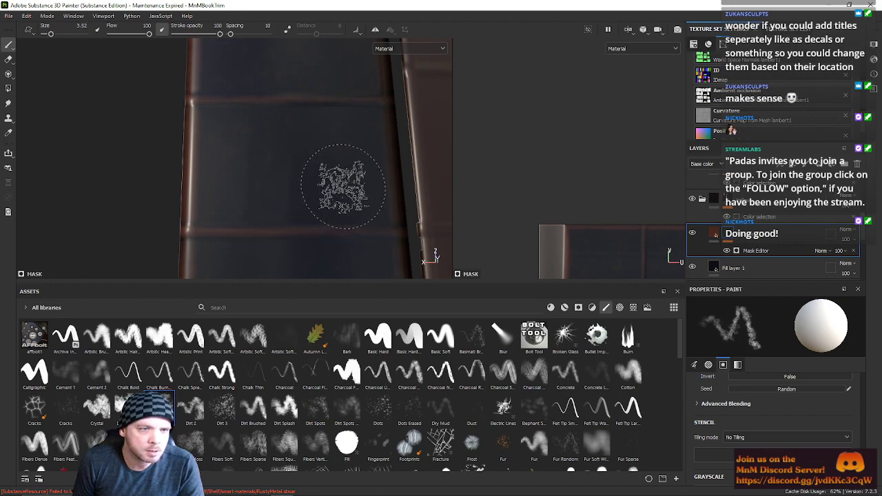
alt+drag(232, 158, 222, 268)
scroll(295, 214, up, 3)
alt+middle_drag(201, 177, 151, 112)
scroll(286, 161, up, 1)
alt+middle_drag(131, 184, 285, 219)
scroll(278, 210, up, 1)
mouse_move(285, 197)
alt+mouse_down()
mouse_move(296, 221)
mouse_move(281, 211)
mouse_move(286, 199)
alt+mouse_up()
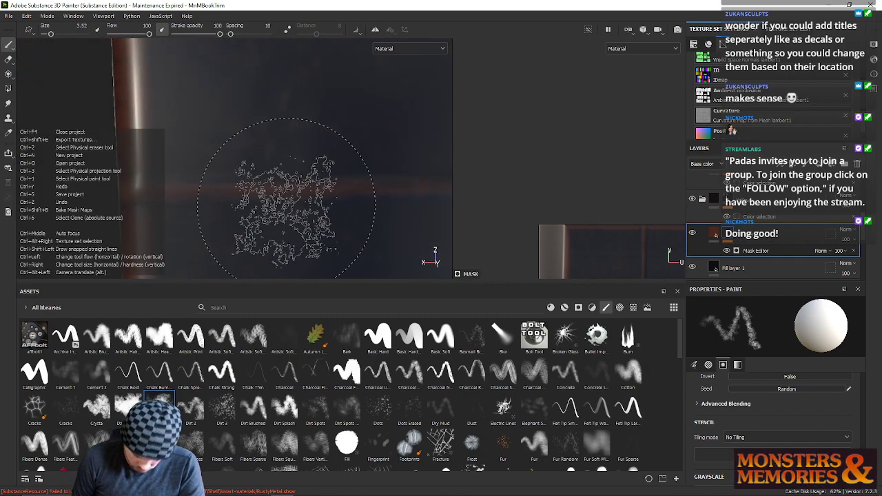
ctrl+right_drag(386, 191, 357, 190)
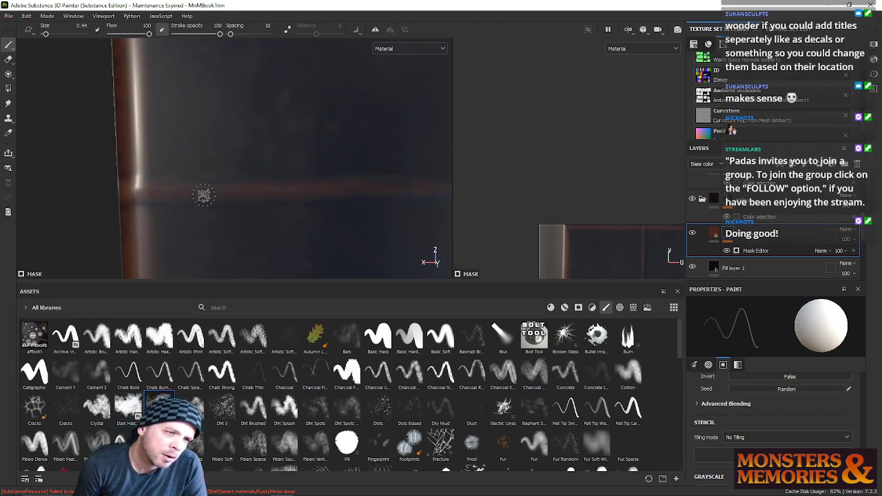
Step: Set the dirt brush's flow to 98 and its size to 1.82
alt+right_drag(285, 103, 222, 166)
alt+middle_drag(307, 110, 288, 162)
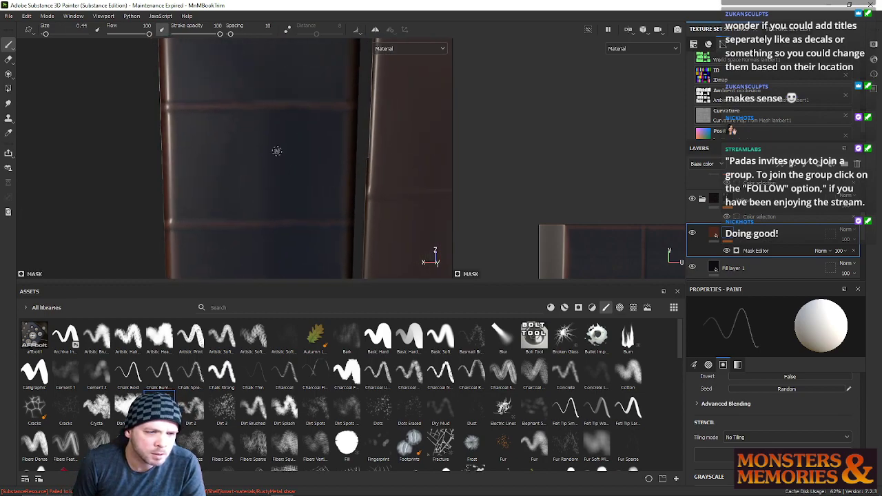
key(ctrl)
ctrl+drag(262, 202, 304, 210)
mouse_move(287, 197)
ctrl+right_down()
mouse_move(295, 194)
mouse_move(284, 191)
ctrl+right_up()
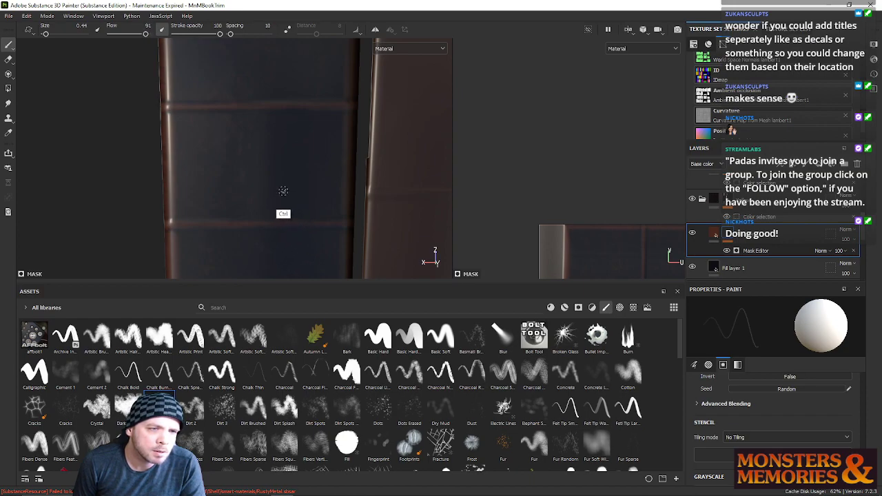
ctrl+drag(269, 195, 296, 195)
mouse_move(287, 193)
ctrl+right_down()
mouse_move(311, 183)
mouse_move(302, 181)
ctrl+right_up()
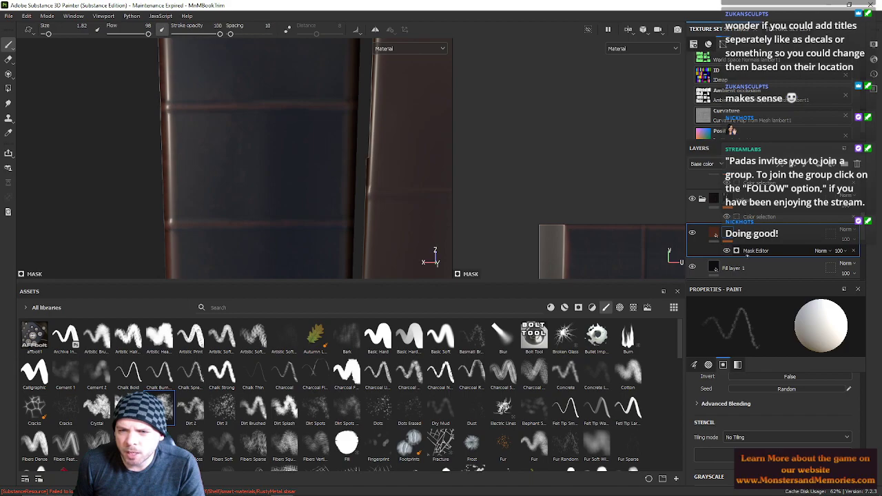
Step: Add a paint effect above the brownish red layer's Mask Editor and brush worn patches onto the dark book's panel between two bands
click(751, 251)
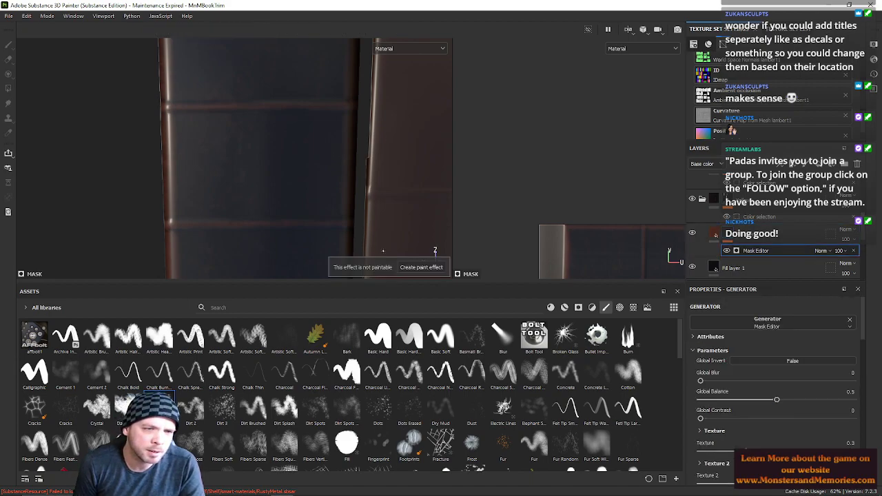
click(408, 268)
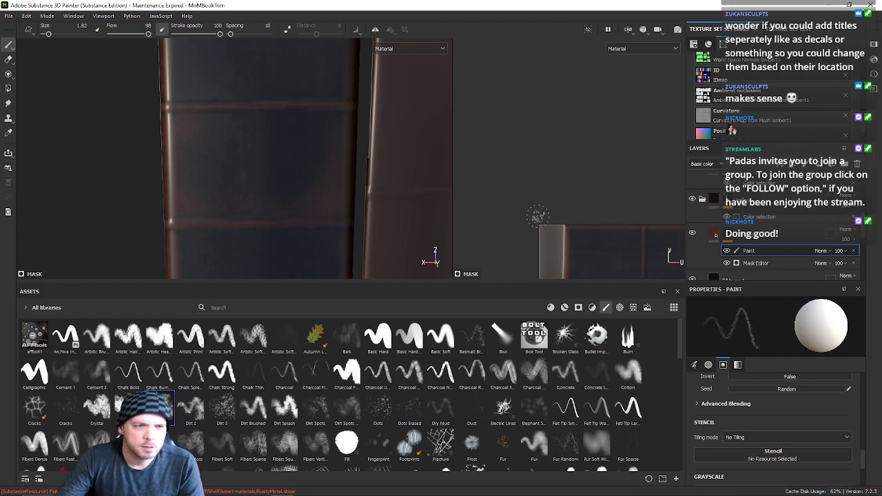
alt+middle_drag(213, 218, 225, 122)
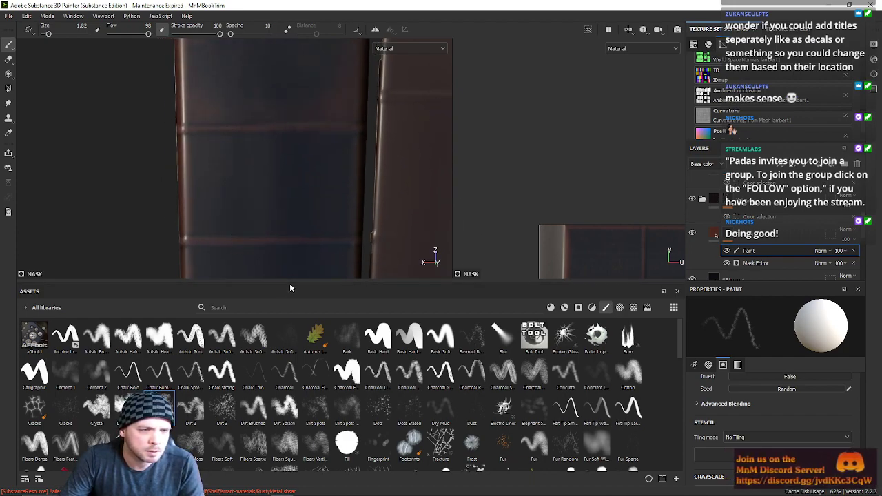
Step: Enlarge the layer stack and set the OpacityMap fill layer's roughness to 1
drag(290, 282, 281, 400)
alt+drag(346, 236, 254, 217)
alt+middle_drag(274, 212, 295, 210)
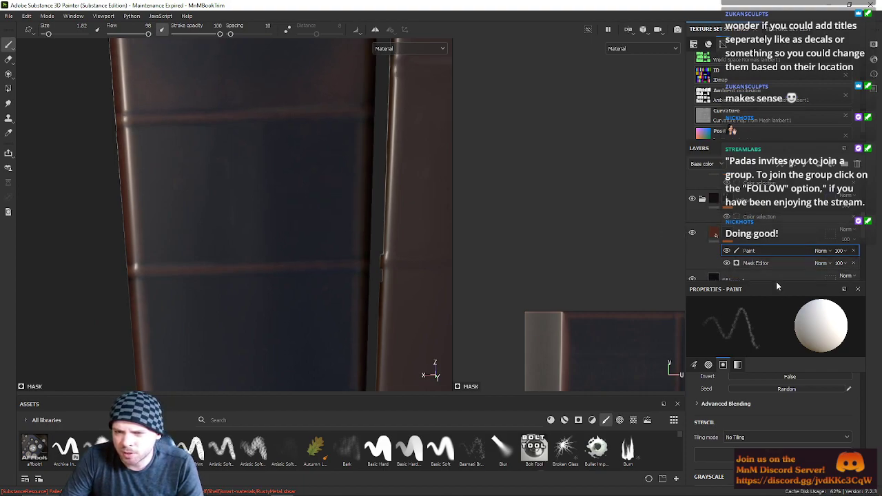
drag(776, 282, 777, 369)
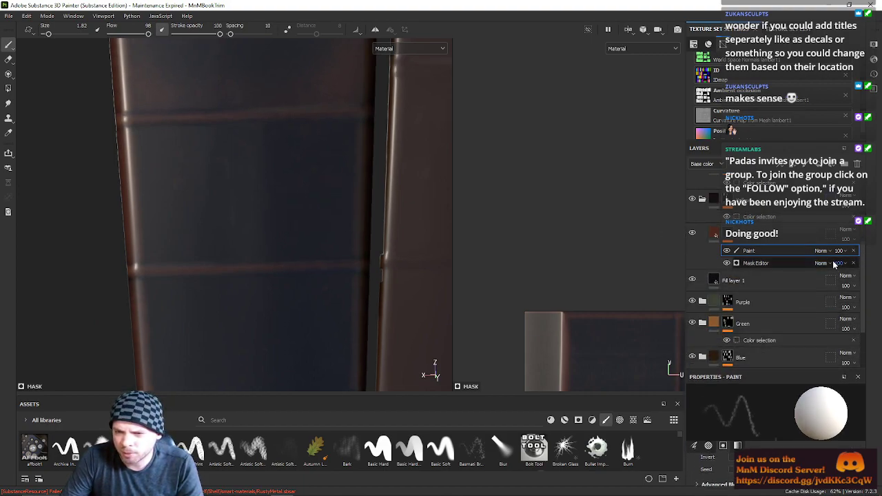
drag(862, 294, 863, 362)
click(766, 355)
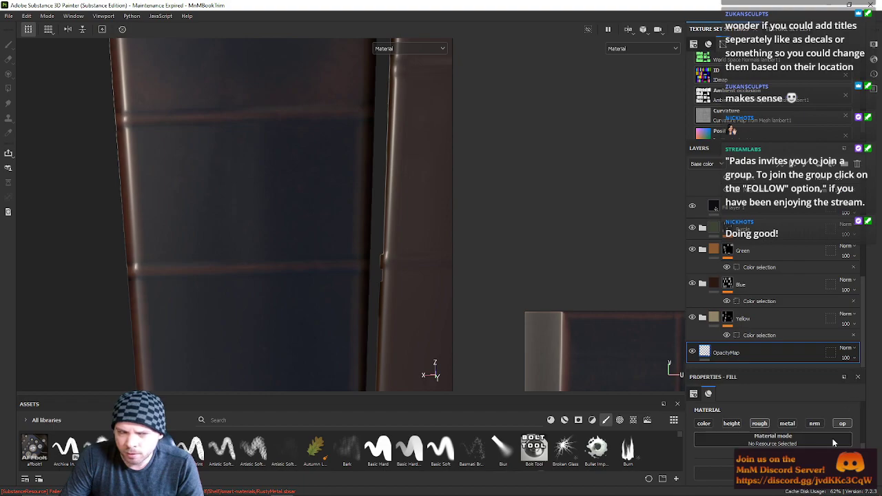
scroll(833, 438, down, 3)
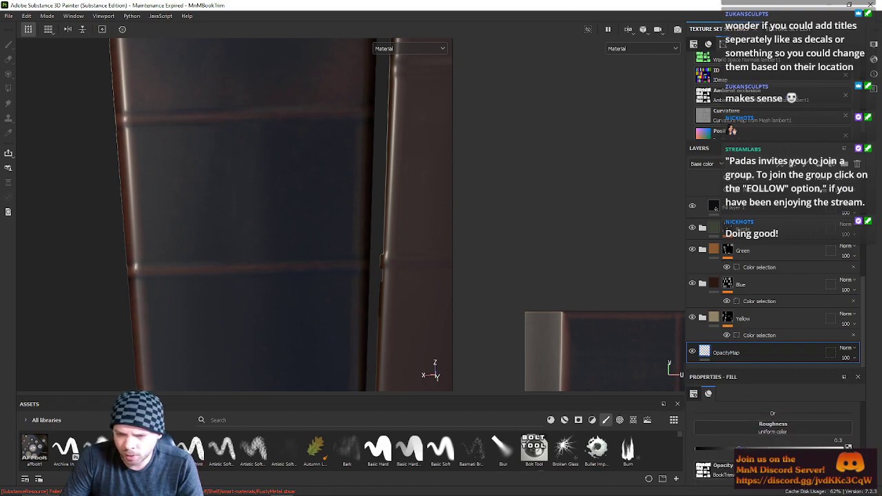
drag(741, 448, 826, 447)
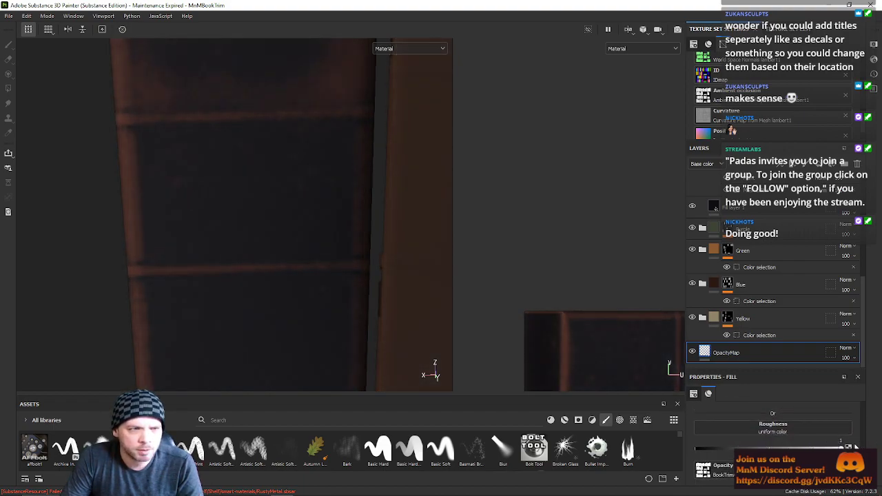
alt+drag(246, 186, 159, 169)
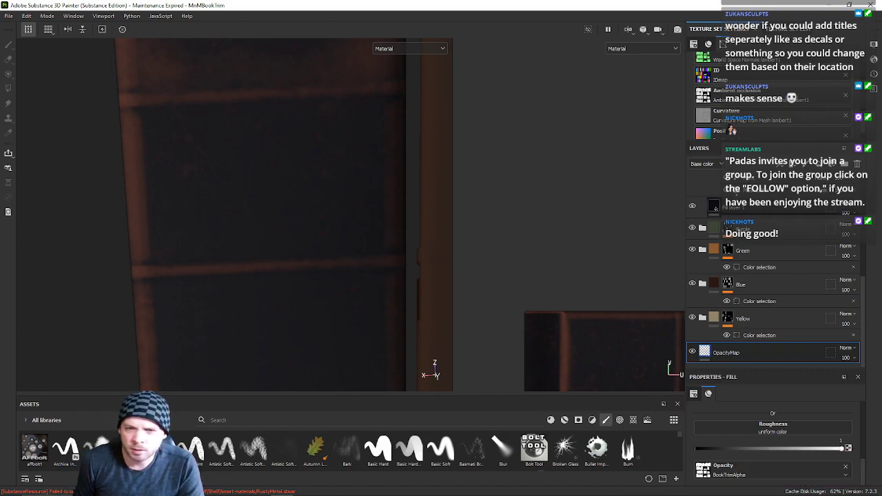
Step: Extend the painted wear onto the dark book's next panel and mask out the excess with grayscale 0 at brush size 1.15
click(748, 184)
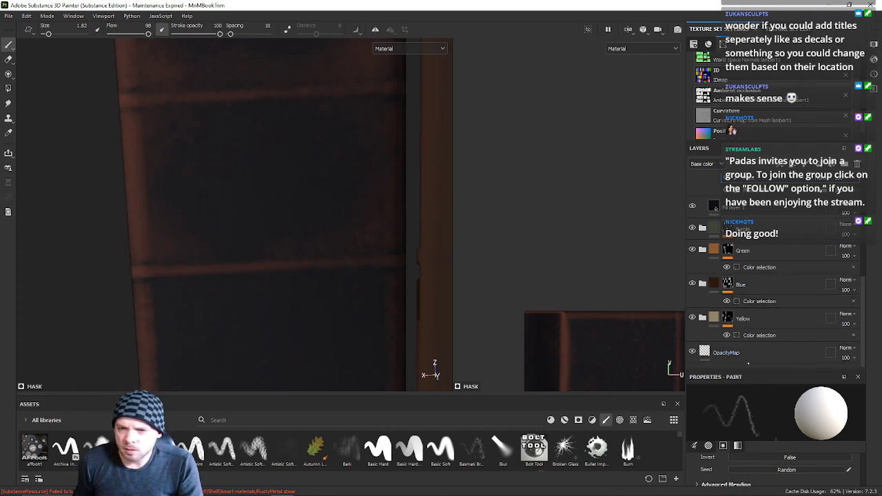
drag(755, 367, 754, 260)
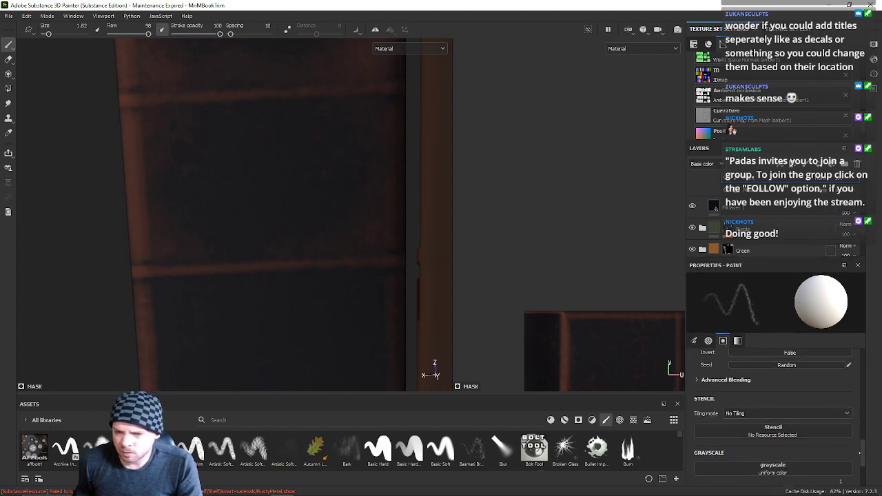
scroll(778, 409, down, 2)
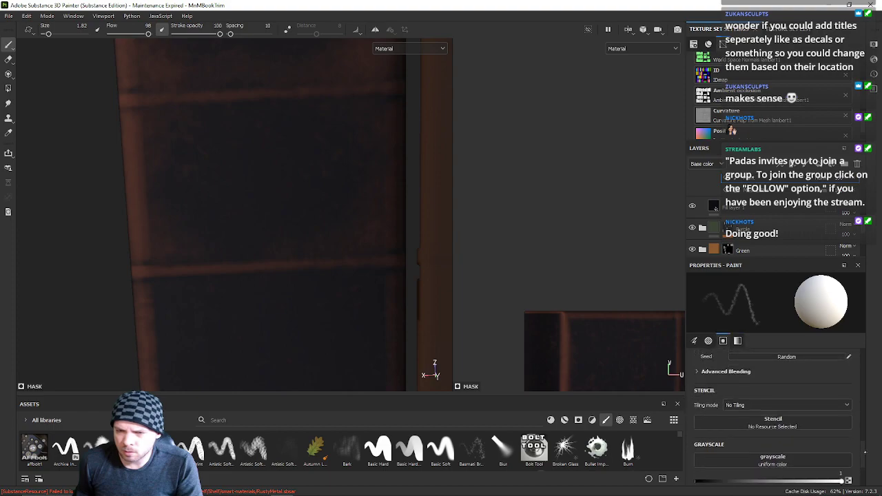
drag(790, 457, 697, 458)
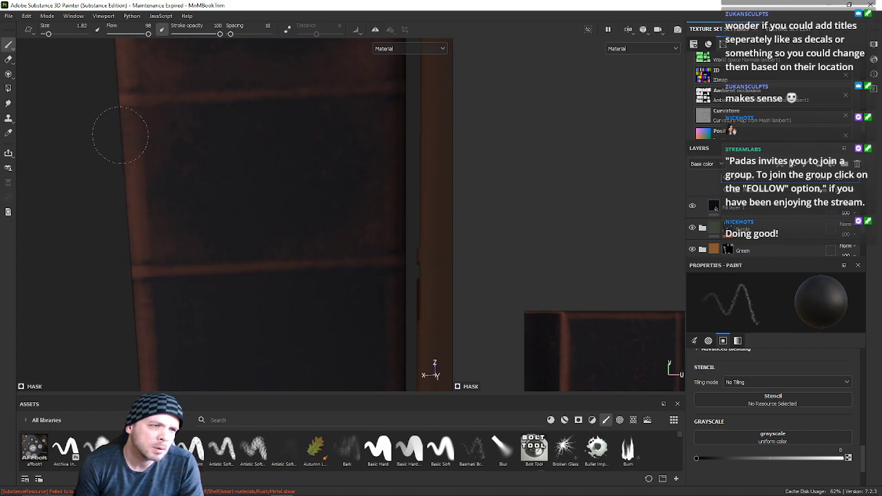
key(ctrl)
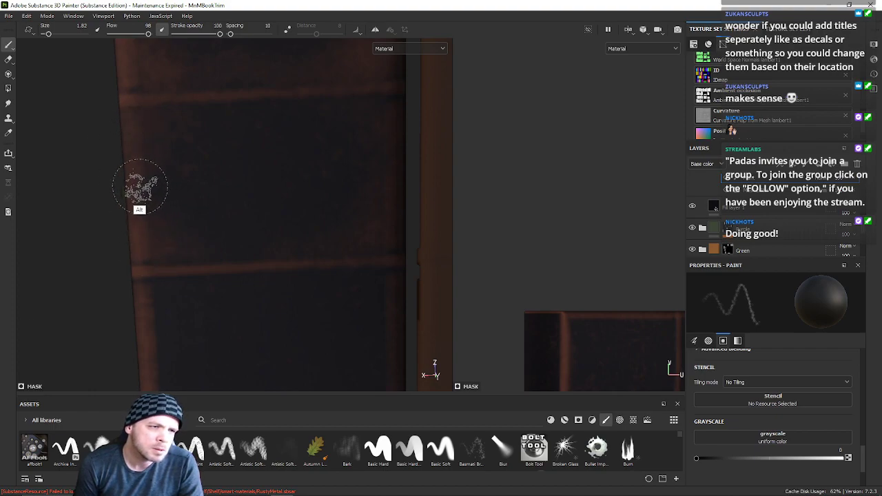
ctrl+right_drag(142, 184, 128, 170)
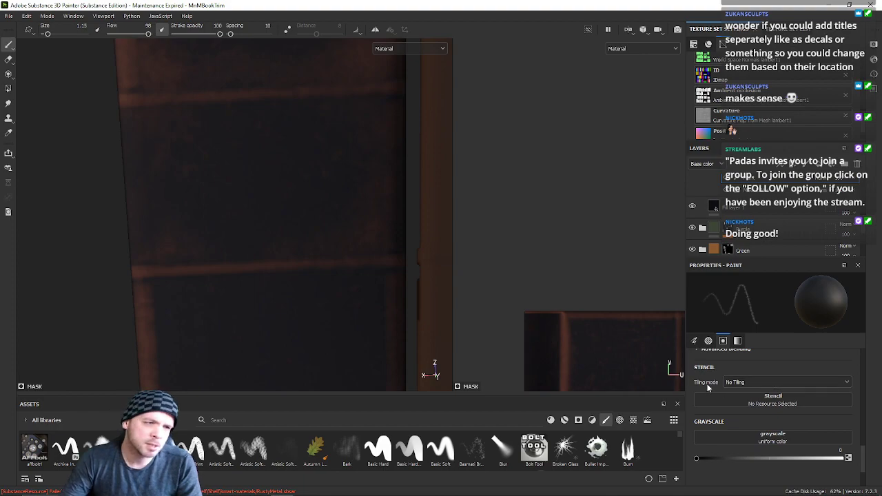
mouse_move(338, 307)
alt+middle_down()
mouse_move(400, 166)
mouse_move(331, 192)
alt+middle_up()
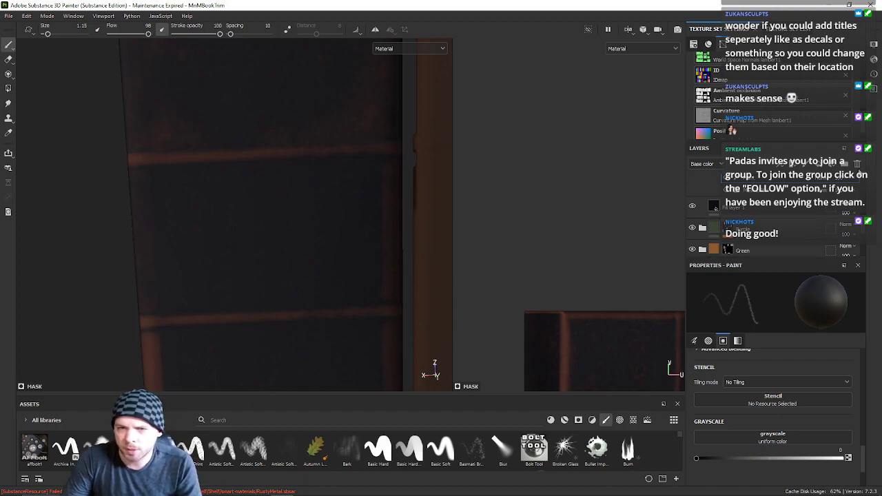
Step: Set the Texture amount to 0.38 in the brownish red layer's Mask Editor generator
click(765, 193)
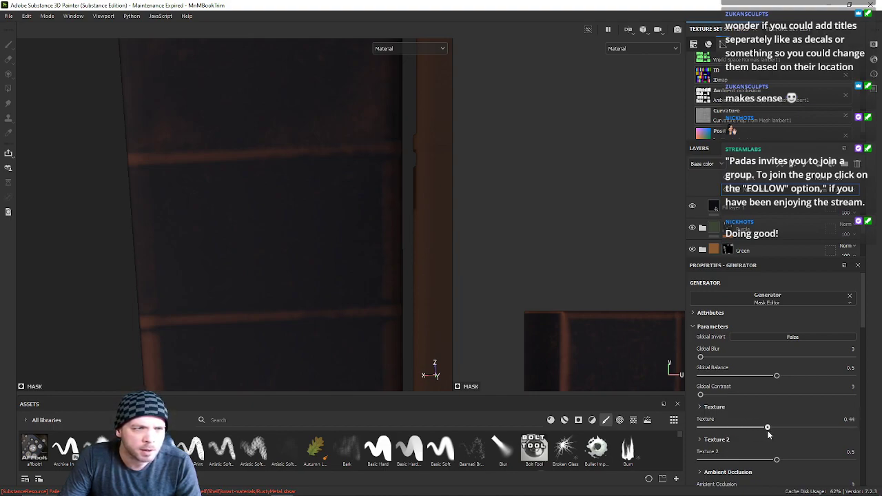
mouse_move(755, 429)
mouse_down()
mouse_move(687, 428)
mouse_move(771, 433)
mouse_up()
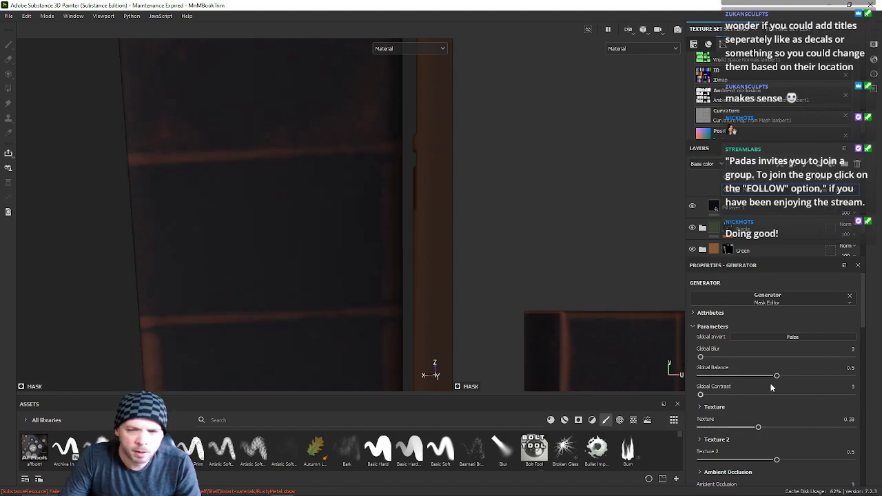
Step: Try a Global Balance of 0.35 on the edge wear mask and compare the books
drag(777, 378, 742, 381)
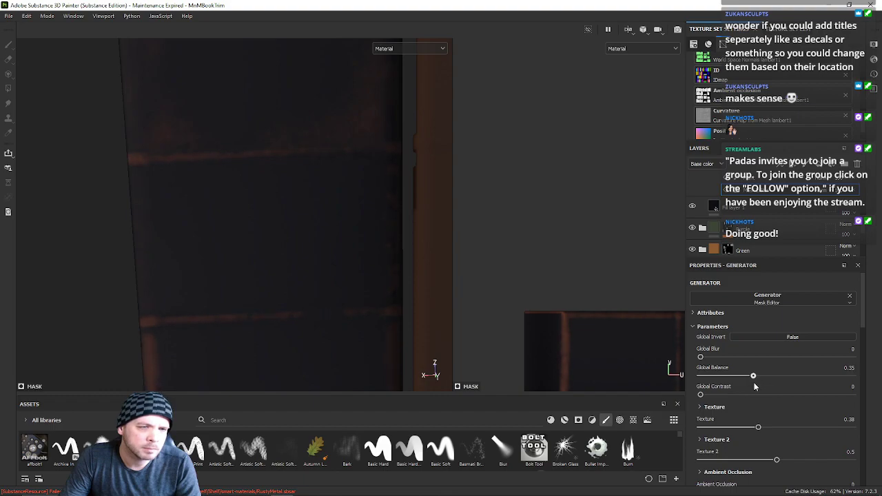
scroll(238, 267, down, 6)
scroll(224, 261, up, 3)
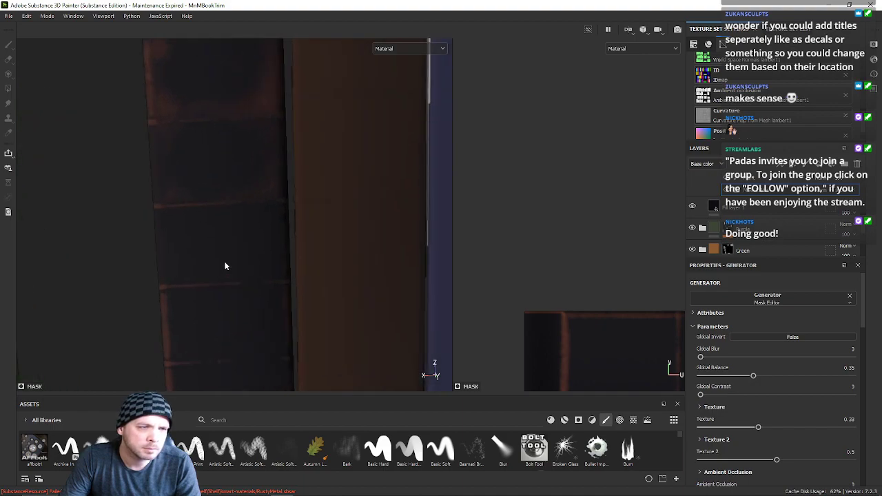
alt+middle_drag(224, 262, 259, 263)
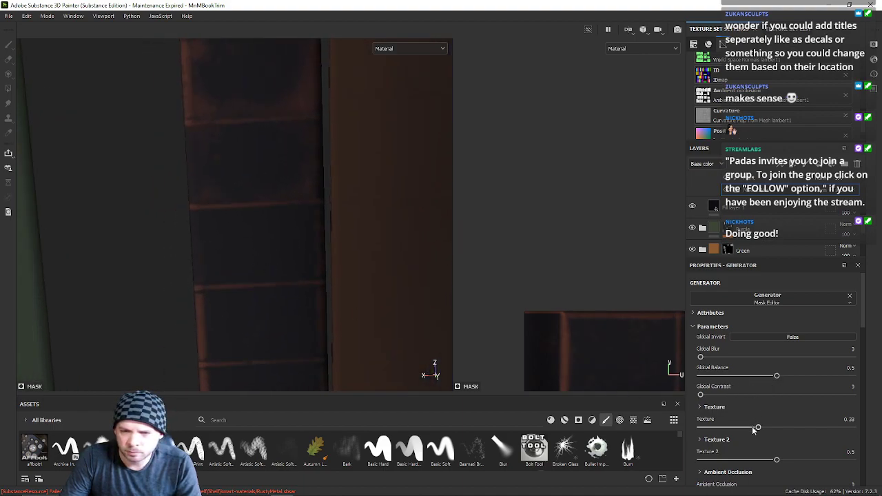
Step: Expand the generator's Ambient Occlusion settings, set Blur to 0 and try different Balance values
click(704, 473)
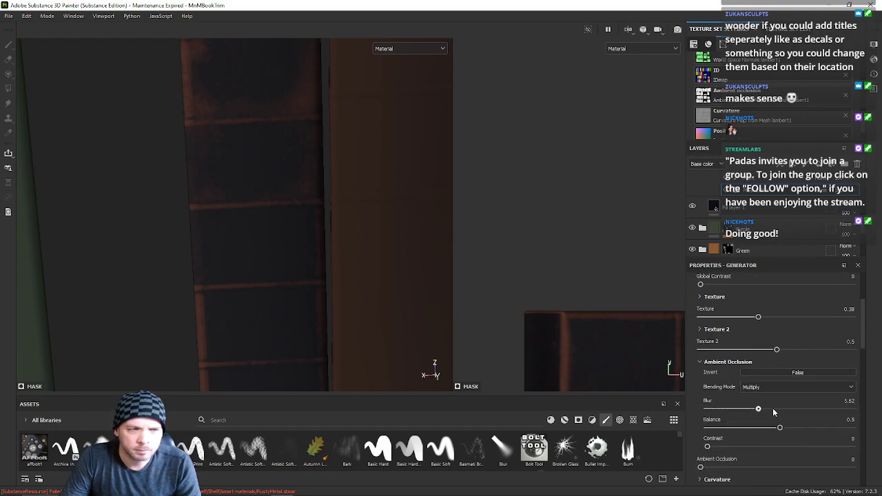
drag(769, 411, 638, 410)
drag(779, 427, 598, 487)
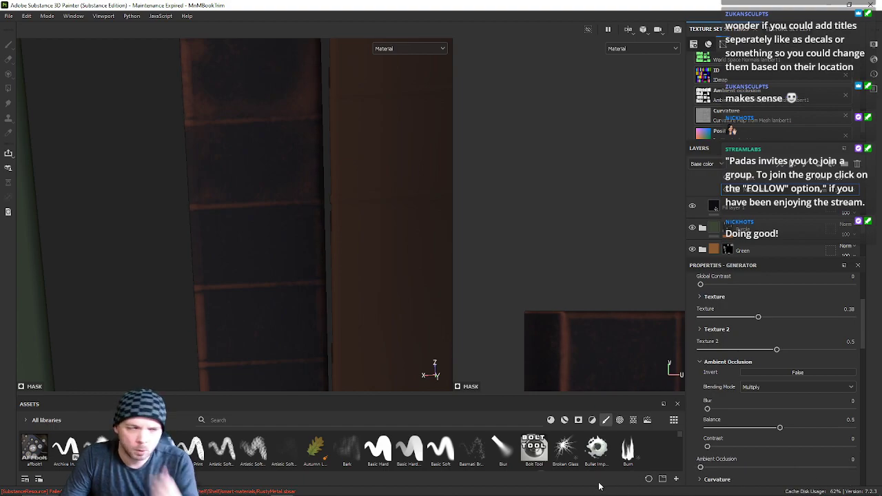
scroll(728, 379, up, 2)
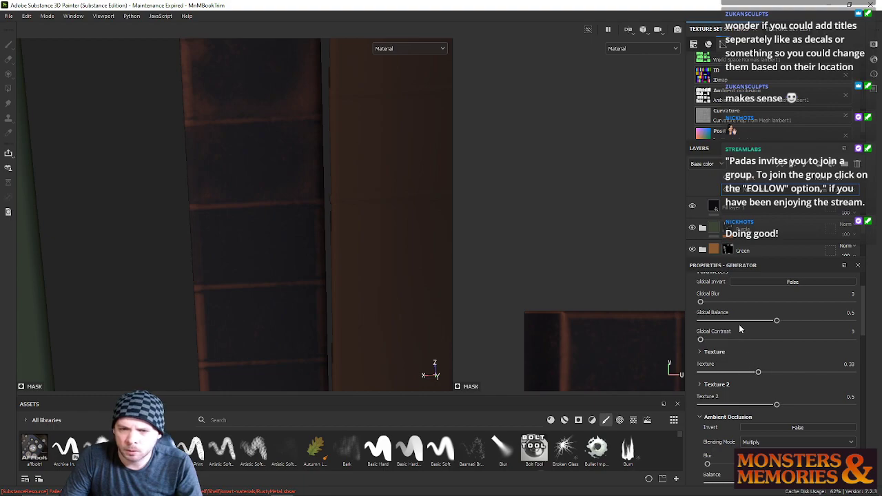
Step: Keep Global Balance at 0.5 and Global Contrast at 0, and set Texture to 0.56 and Texture 2 to 0.49 in the generator
drag(760, 345, 674, 346)
mouse_move(756, 321)
mouse_down()
mouse_move(780, 320)
mouse_move(749, 323)
mouse_up()
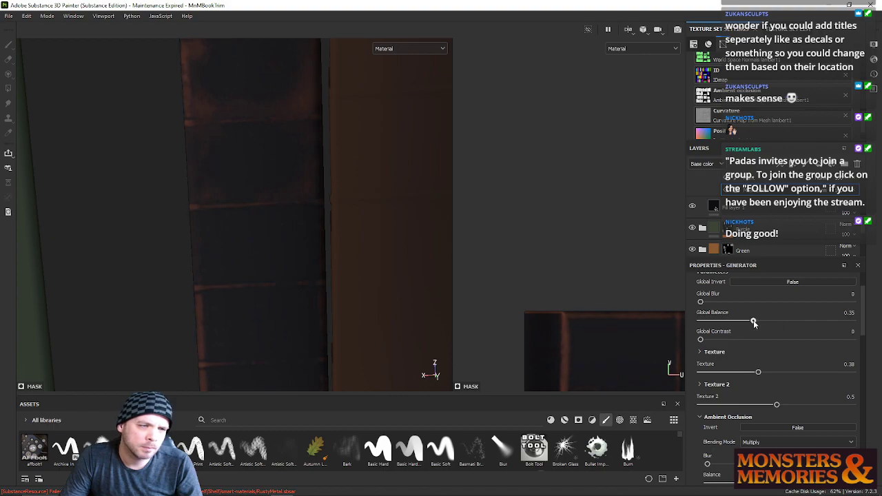
drag(716, 372, 758, 373)
drag(838, 407, 878, 408)
drag(811, 418, 793, 421)
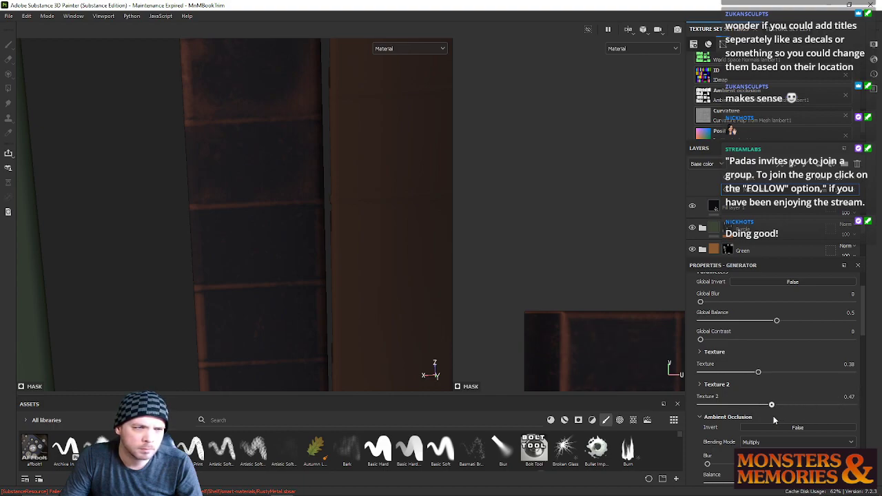
drag(760, 376, 808, 375)
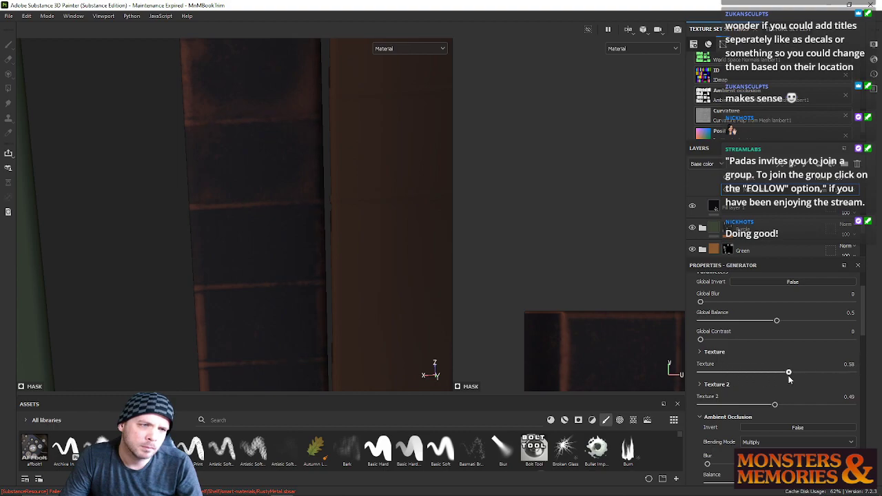
drag(788, 376, 784, 377)
Step: Select the edge wear mask's paint effect and, at brush size 0.65, mask out the wear at the dark book's left corner below the band
alt+right_drag(158, 358, 224, 315)
alt+middle_drag(225, 315, 245, 313)
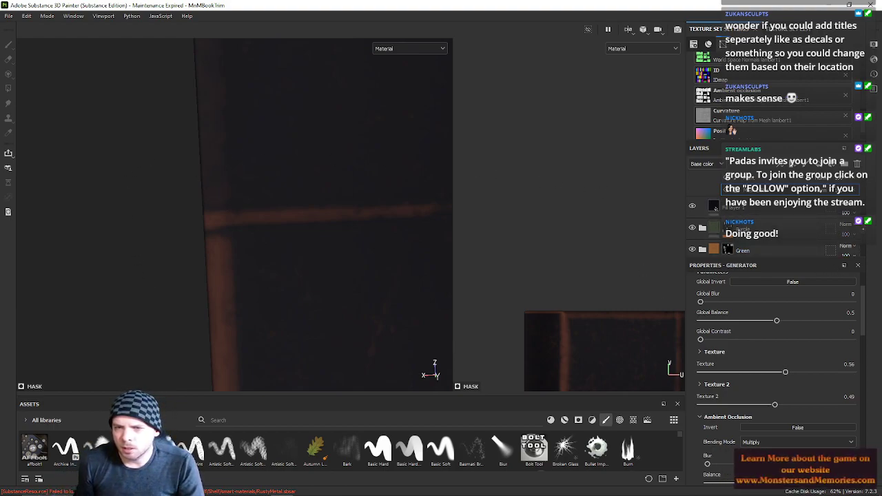
scroll(772, 207, up, 1)
click(749, 197)
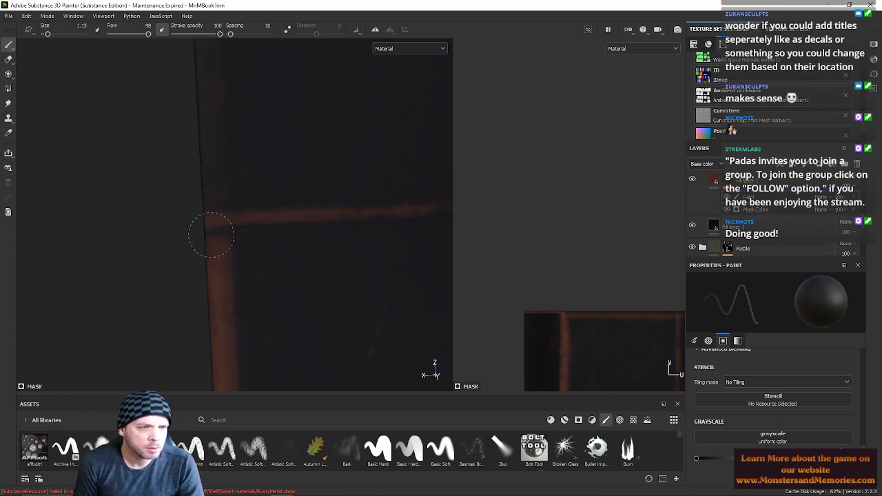
key(ctrl)
mouse_move(223, 224)
ctrl+right_down()
mouse_move(214, 218)
mouse_move(197, 228)
ctrl+right_up()
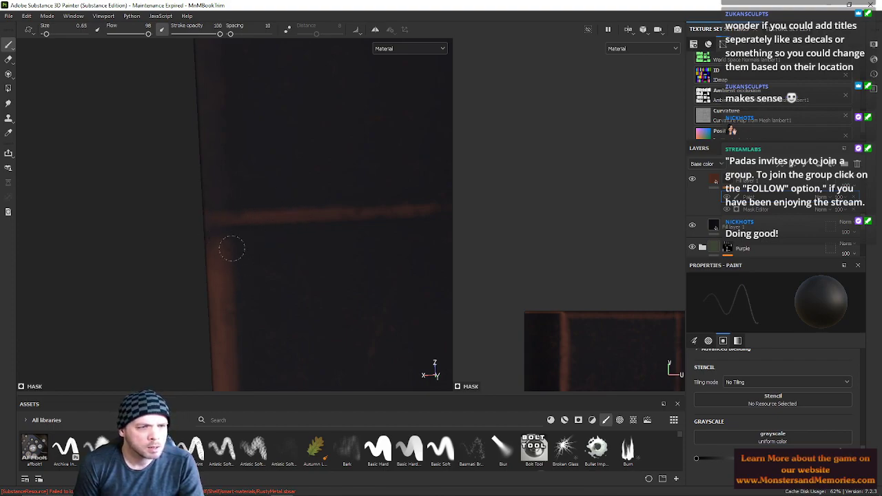
Step: Mask out the wear strip along the left edge of the dark book's lower panels with grayscale 0 at brush size 1.14
alt+drag(356, 301, 354, 274)
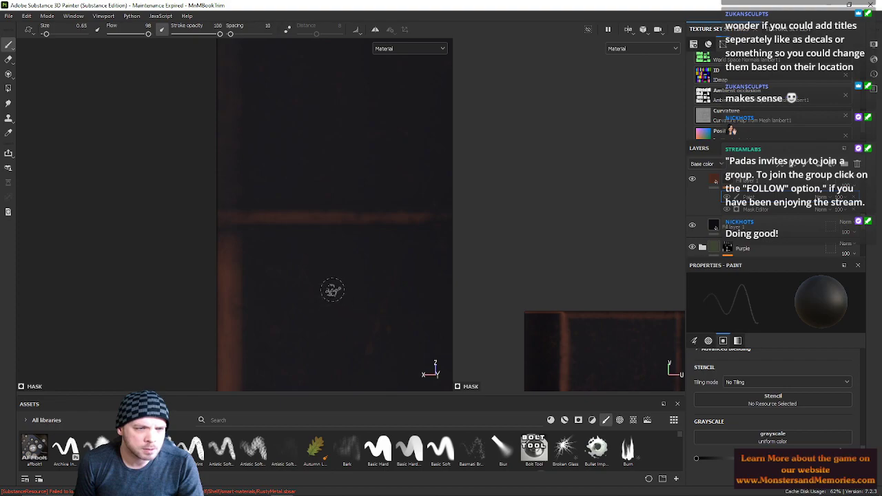
alt+drag(332, 290, 315, 213)
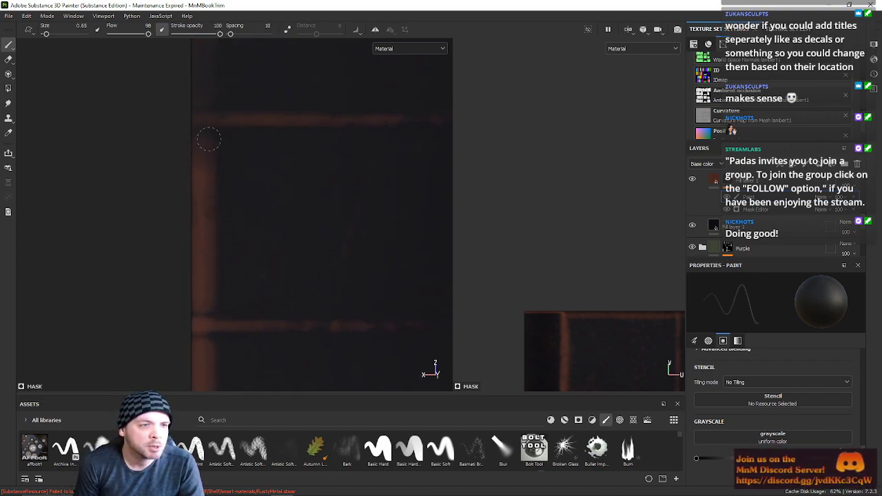
ctrl+drag(212, 218, 217, 212)
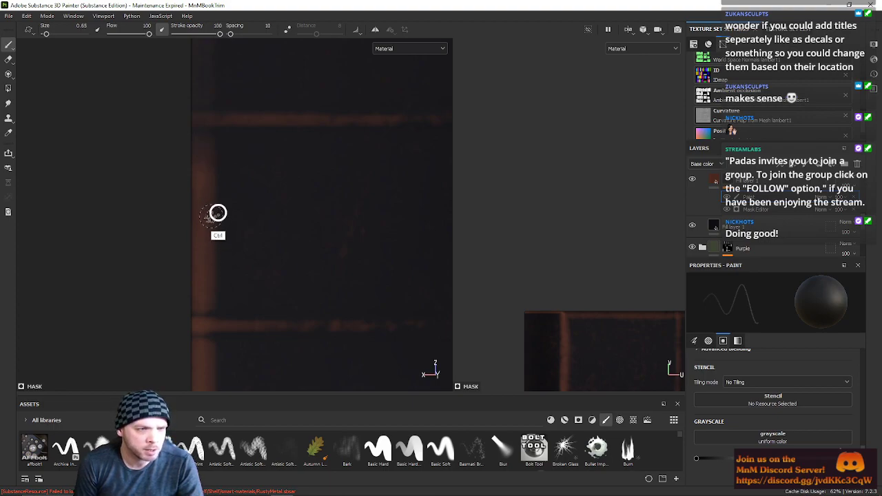
ctrl+right_drag(222, 217, 221, 205)
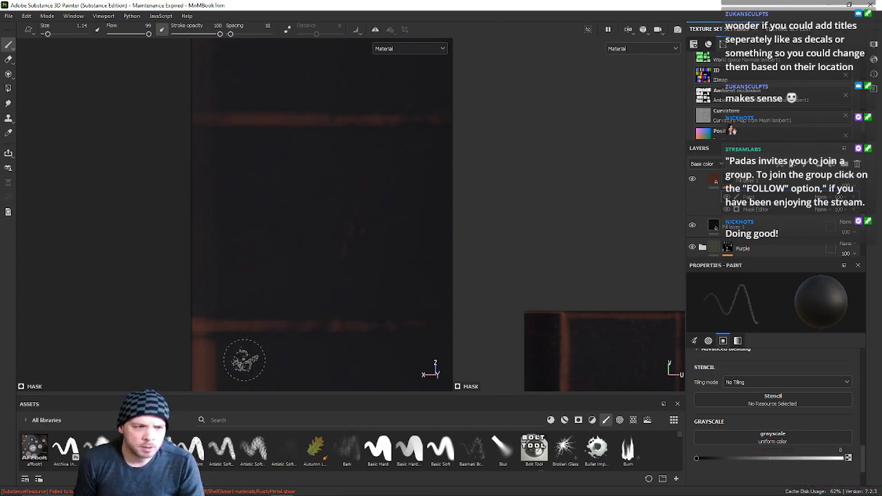
scroll(338, 280, down, 3)
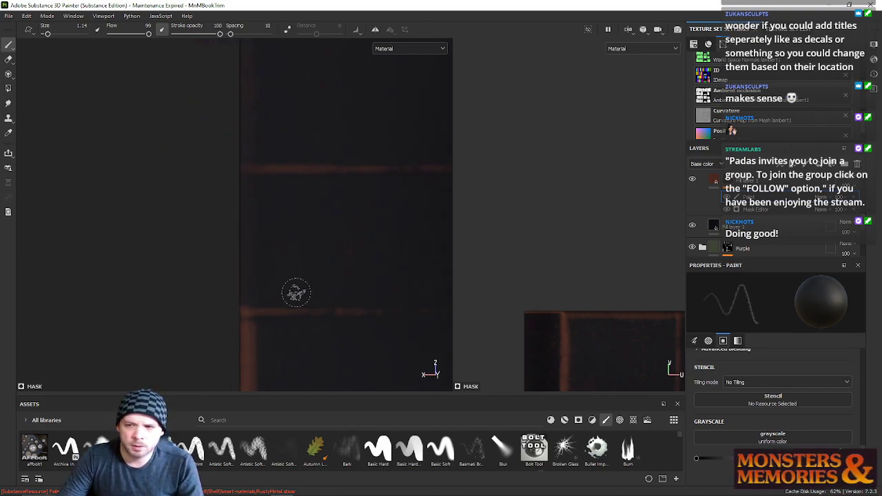
mouse_move(294, 292)
middle_down()
mouse_move(291, 156)
mouse_move(250, 99)
middle_up()
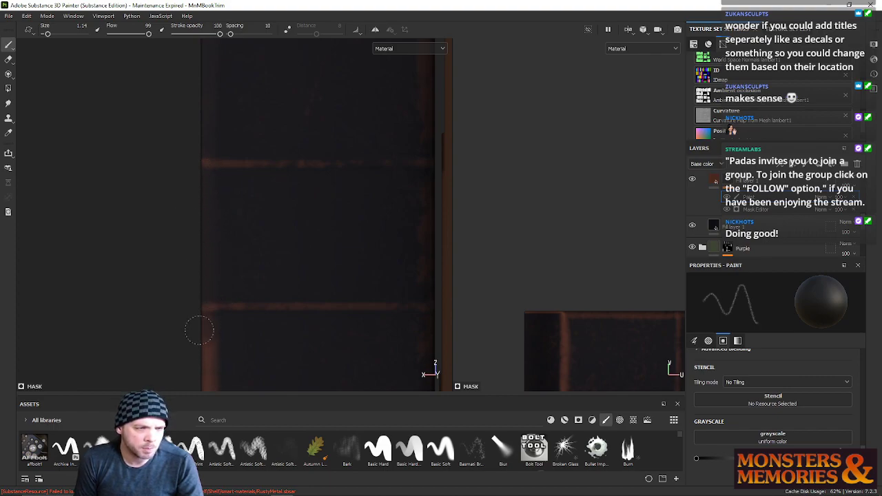
mouse_move(197, 325)
alt+middle_down()
mouse_move(233, 328)
mouse_move(261, 242)
mouse_move(280, 238)
alt+middle_up()
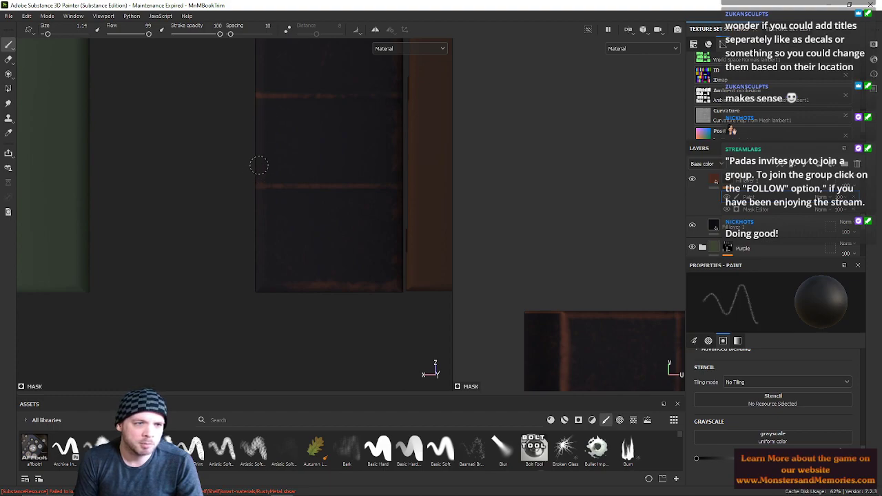
mouse_move(313, 137)
alt+middle_down()
mouse_move(236, 234)
mouse_move(323, 410)
alt+middle_up()
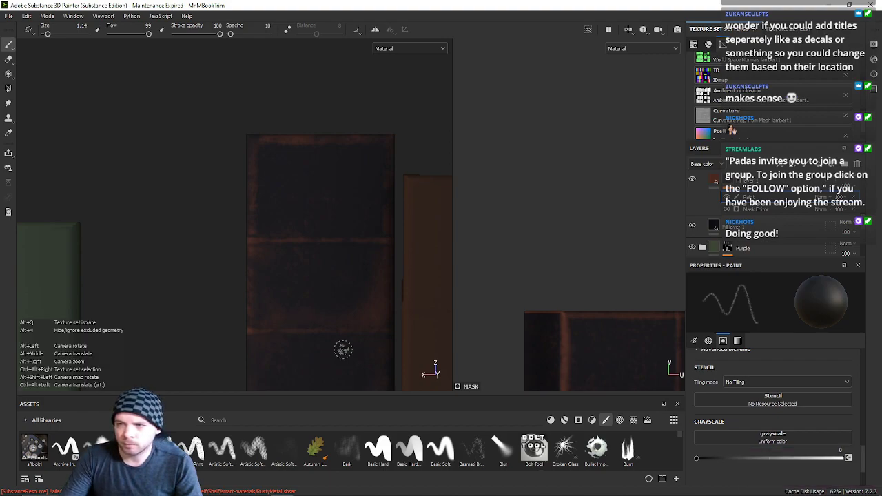
Step: Set the brush grayscale to 1, toggle flow pen pressure on, and paint faint wear back along the left edge of the dark book's middle panels
alt+scroll(307, 327, up, 1)
alt+middle_drag(264, 319, 265, 116)
alt+middle_drag(274, 244, 288, 306)
scroll(253, 240, up, 2)
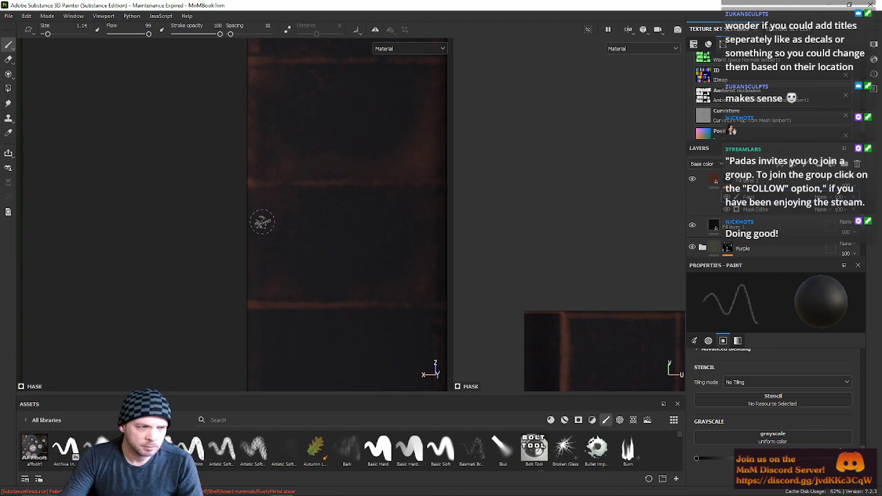
drag(697, 458, 851, 458)
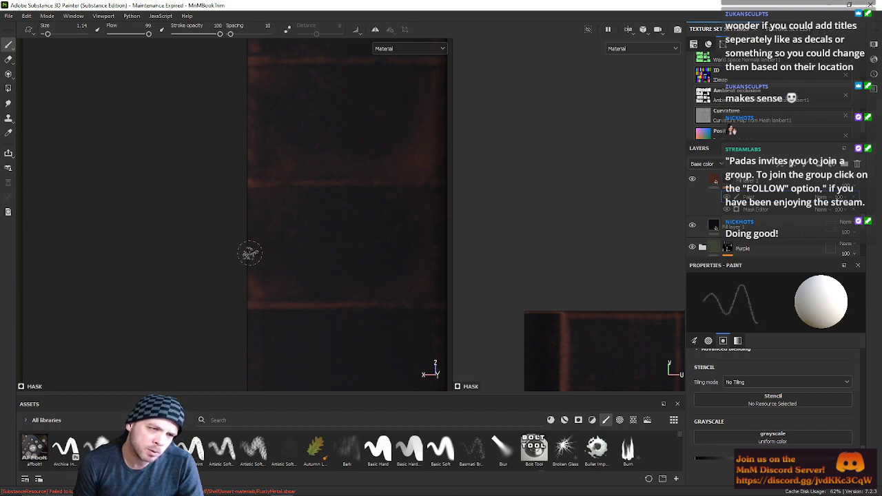
click(161, 29)
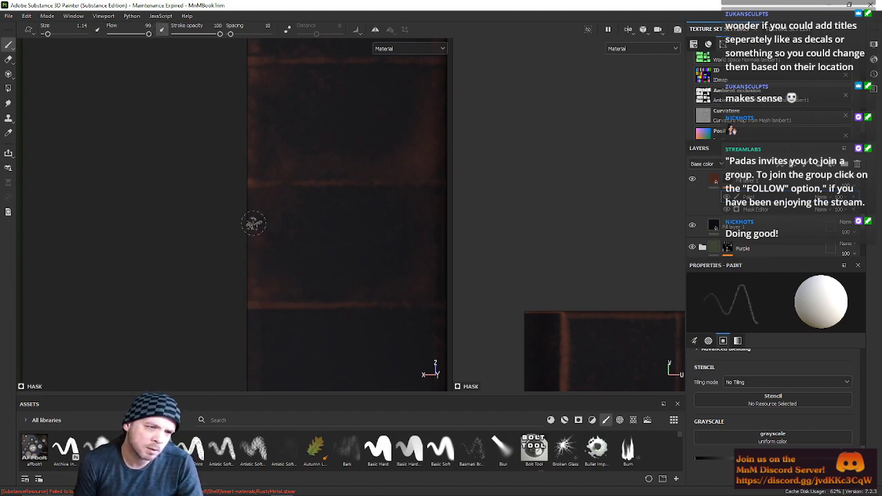
key(alt)
alt+middle_drag(283, 295, 282, 157)
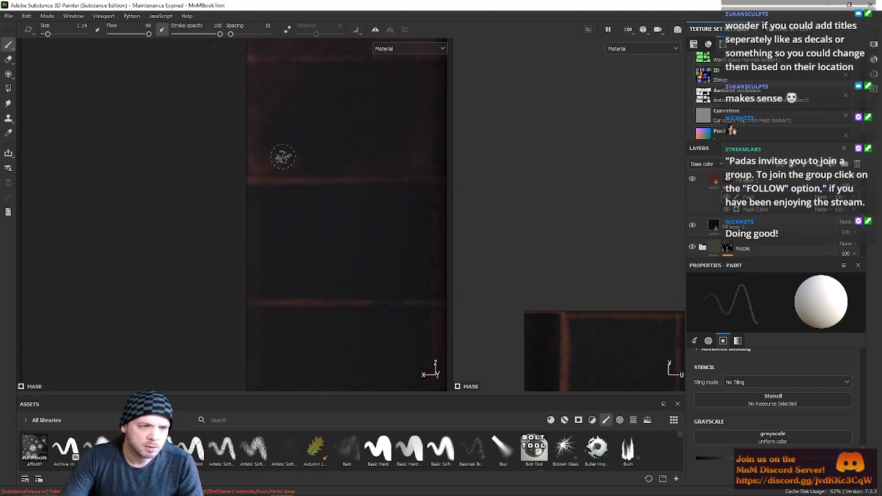
Step: Try the Fibers Sparse brush at size 5.26 for wear on the dark book's panel
mouse_move(516, 395)
mouse_down()
mouse_move(527, 280)
mouse_move(522, 286)
mouse_up()
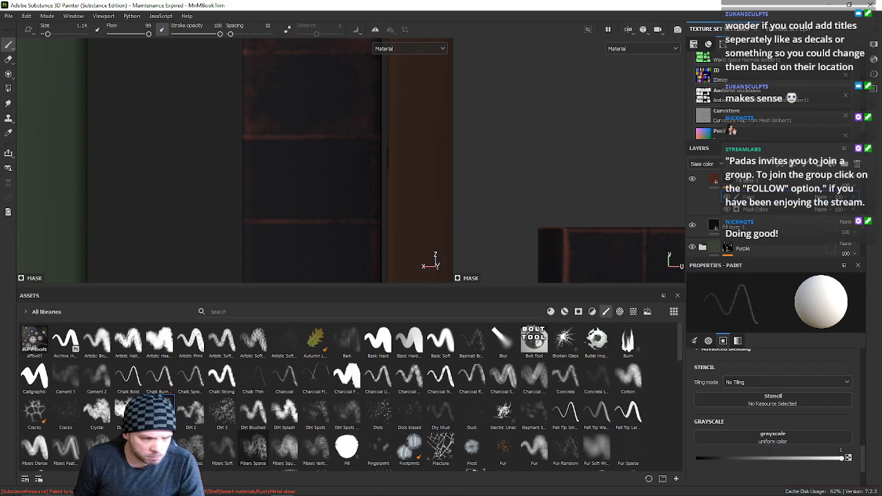
click(254, 448)
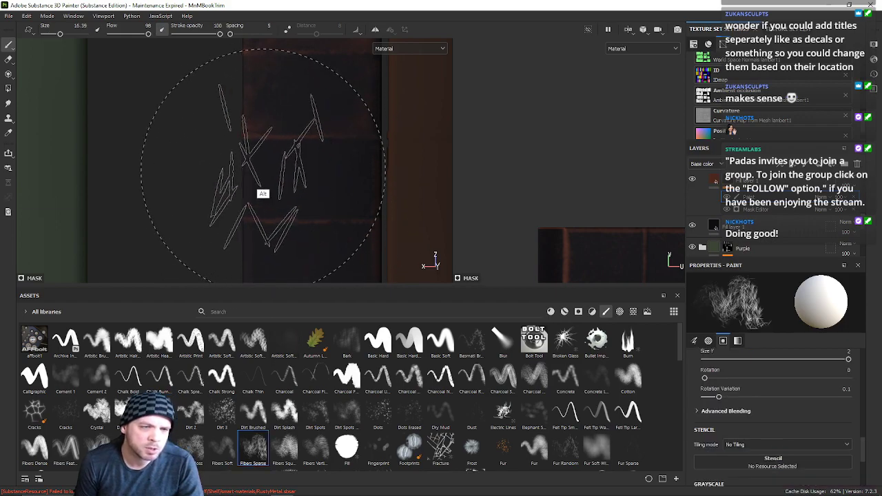
key(alt)
mouse_move(283, 177)
ctrl+right_down()
mouse_move(240, 188)
mouse_move(230, 257)
ctrl+right_up()
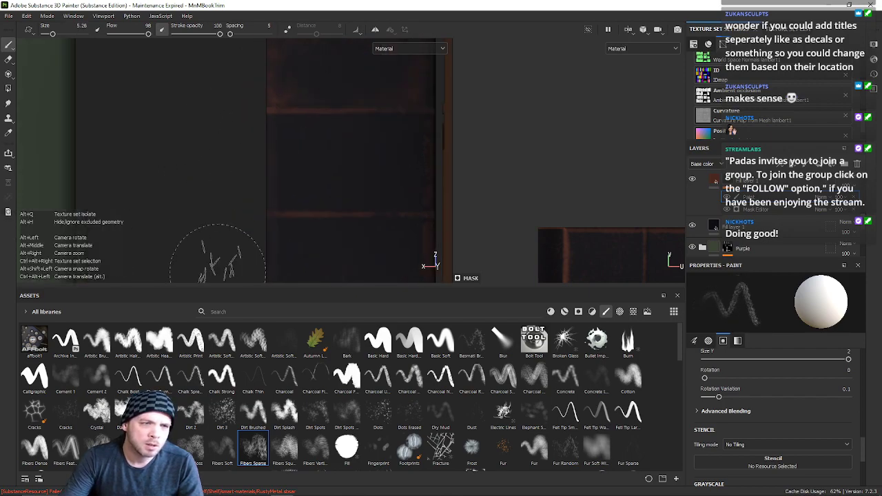
alt+right_drag(365, 221, 375, 222)
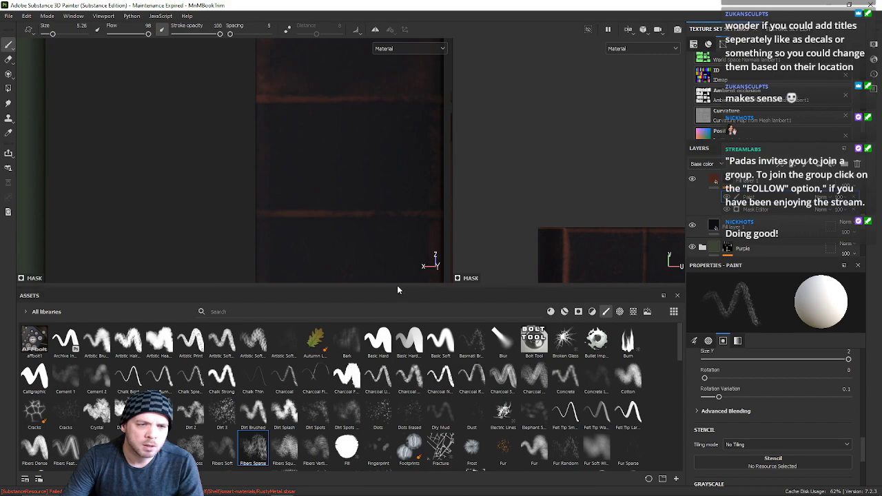
drag(399, 290, 393, 350)
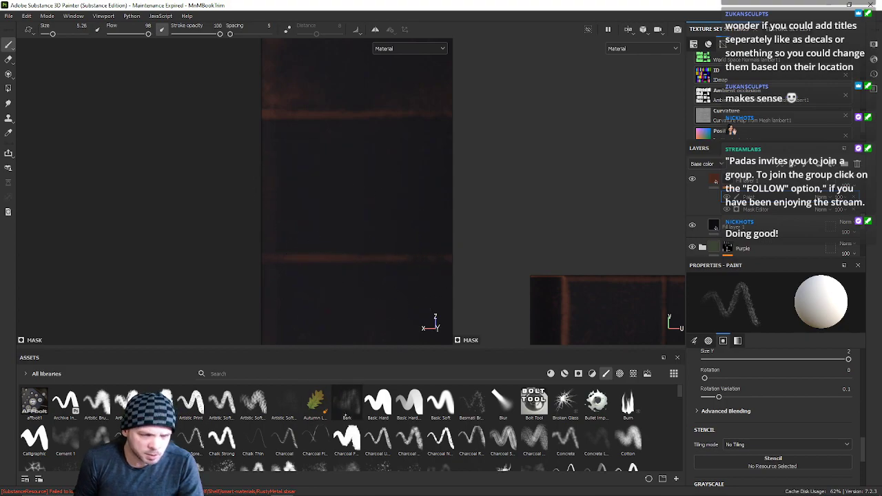
Step: Try the neighbouring "Fibers Squ..." brush at size 3.34 for wear on the dark book's panel
drag(356, 349, 356, 305)
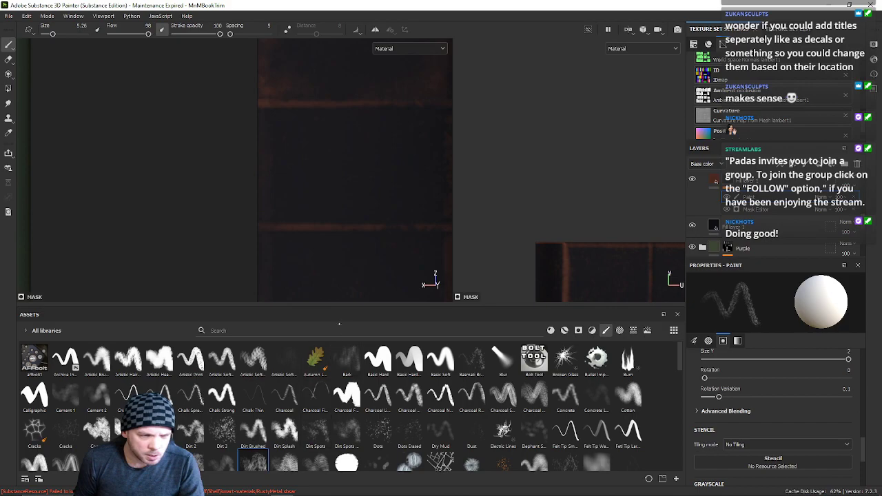
right_click(339, 307)
click(333, 307)
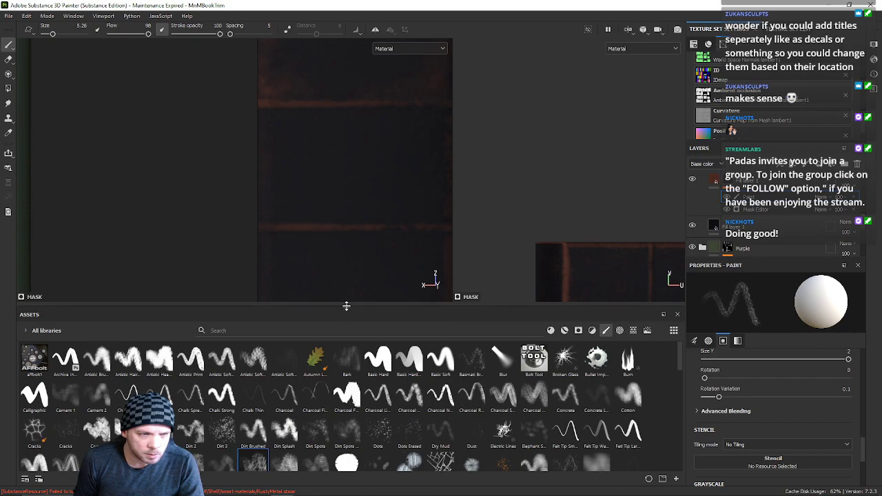
drag(346, 306, 346, 298)
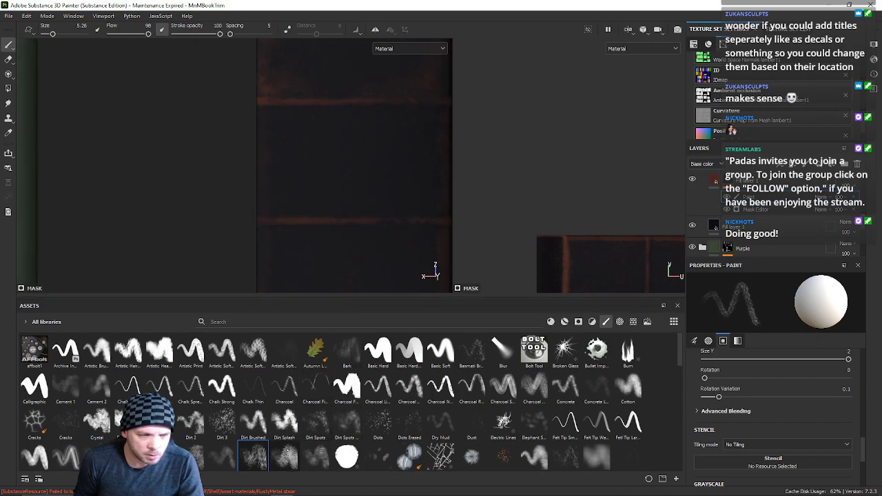
click(286, 453)
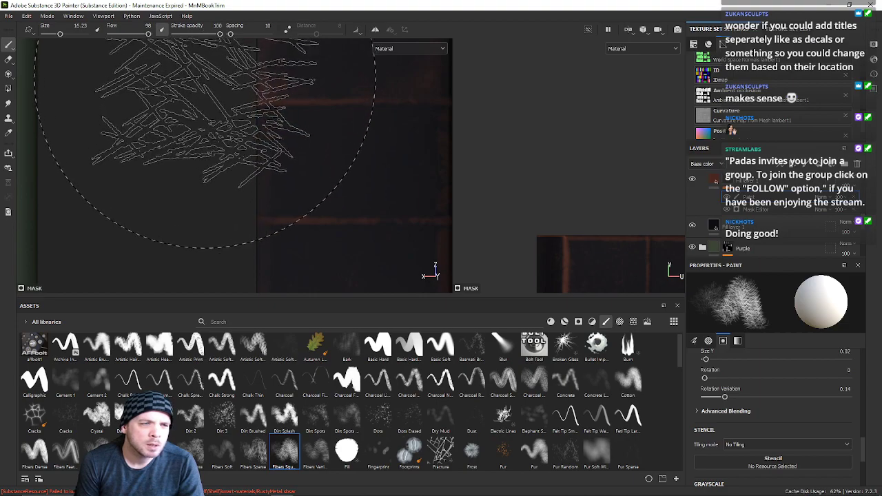
mouse_move(299, 165)
ctrl+right_down()
mouse_move(244, 182)
mouse_move(234, 174)
ctrl+right_up()
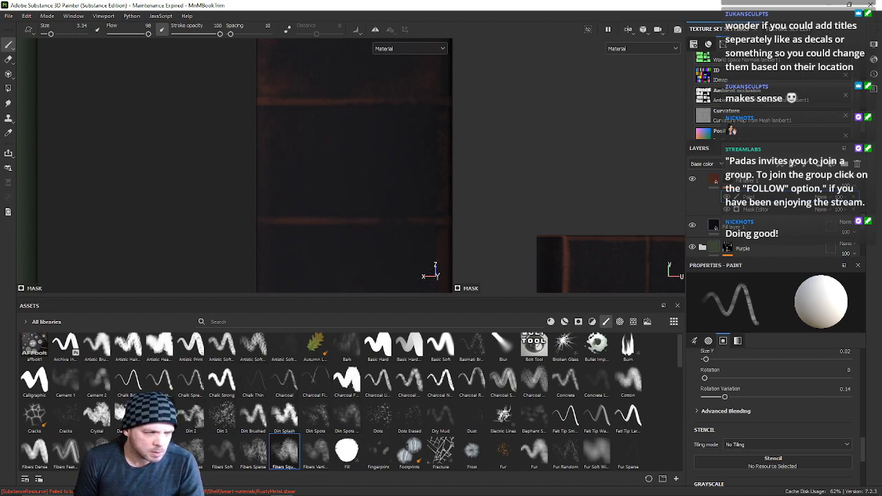
Step: Switch back to the dirt brush and paint wear along the middle panel's left edge at size 1.33 and right edge at size 0.77
click(284, 452)
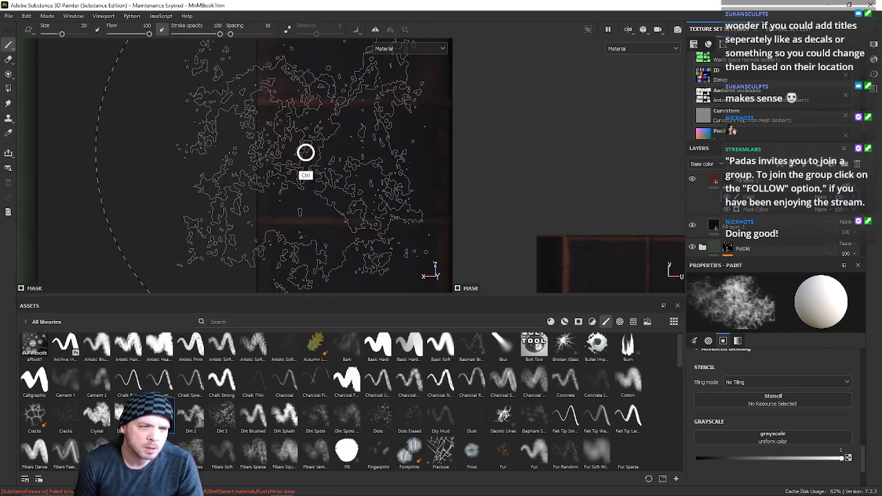
ctrl+right_drag(286, 171, 240, 202)
mouse_move(262, 218)
alt+middle_down()
mouse_move(220, 122)
mouse_move(191, 118)
mouse_move(194, 134)
mouse_move(172, 145)
alt+middle_up()
scroll(219, 127, up, 3)
scroll(194, 134, up, 1)
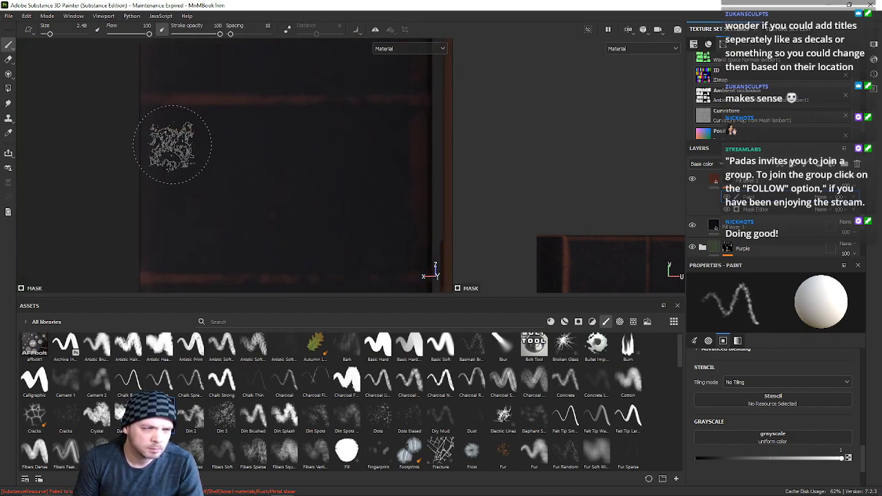
ctrl+right_drag(157, 185, 148, 180)
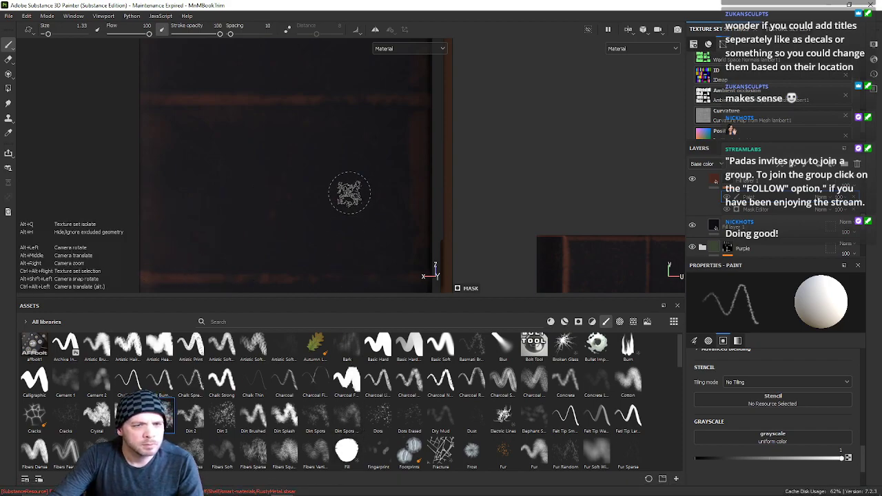
middle_drag(354, 191, 192, 146)
ctrl+right_drag(319, 191, 275, 158)
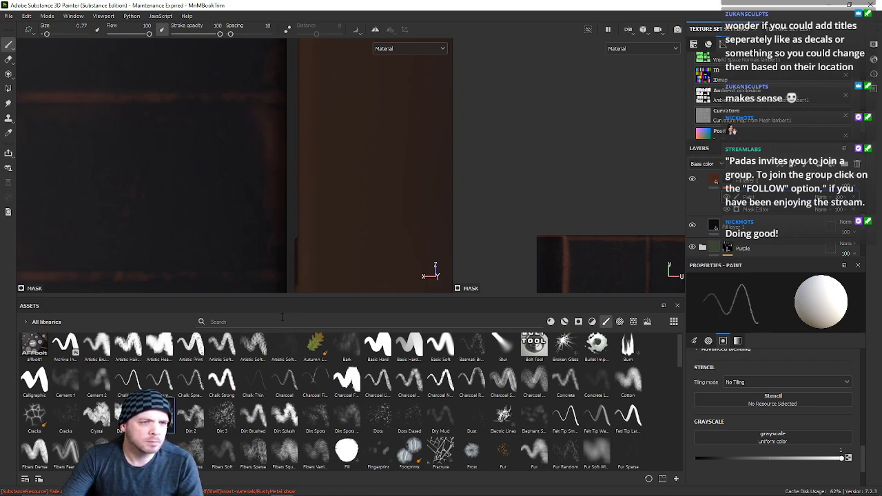
Step: Paint wear blotches in the upper left of the dark book's next lower panel with flow 95 and brush size 2.88
alt+middle_drag(254, 199, 303, 6)
alt+right_drag(279, 41, 225, 100)
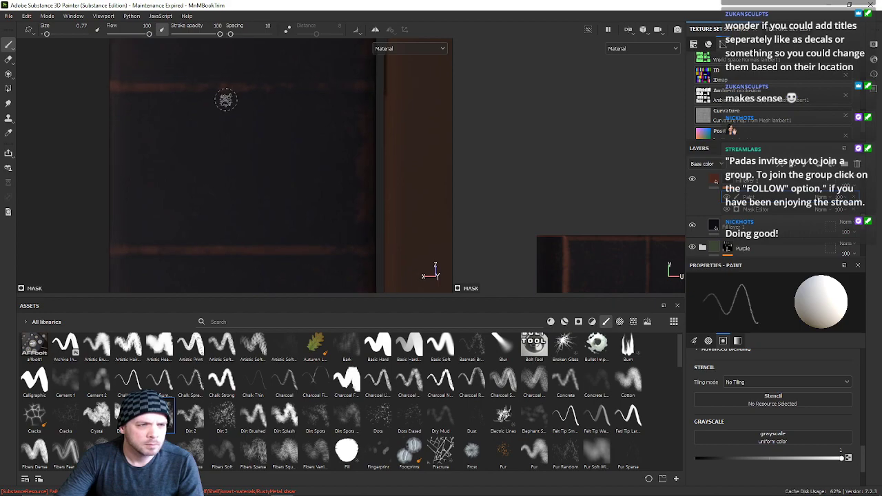
ctrl+drag(169, 180, 187, 165)
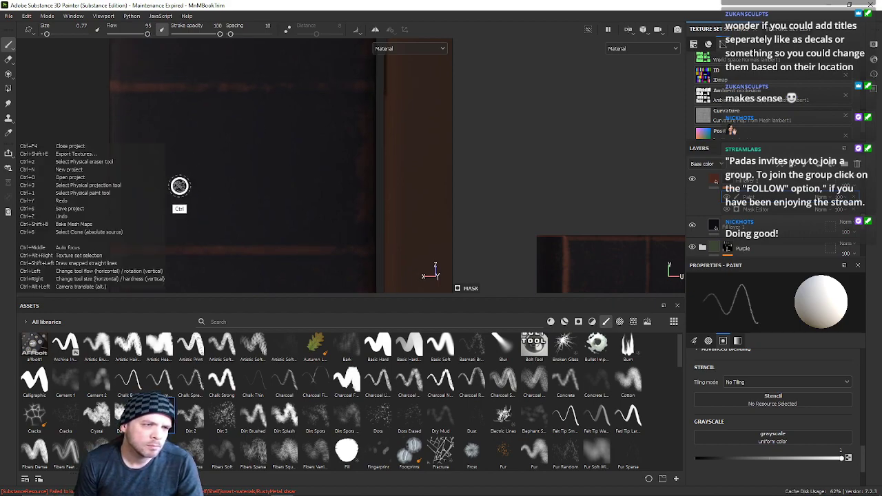
mouse_move(183, 184)
ctrl+right_down()
mouse_move(172, 187)
mouse_move(157, 167)
ctrl+right_up()
drag(149, 143, 146, 142)
drag(191, 192, 154, 137)
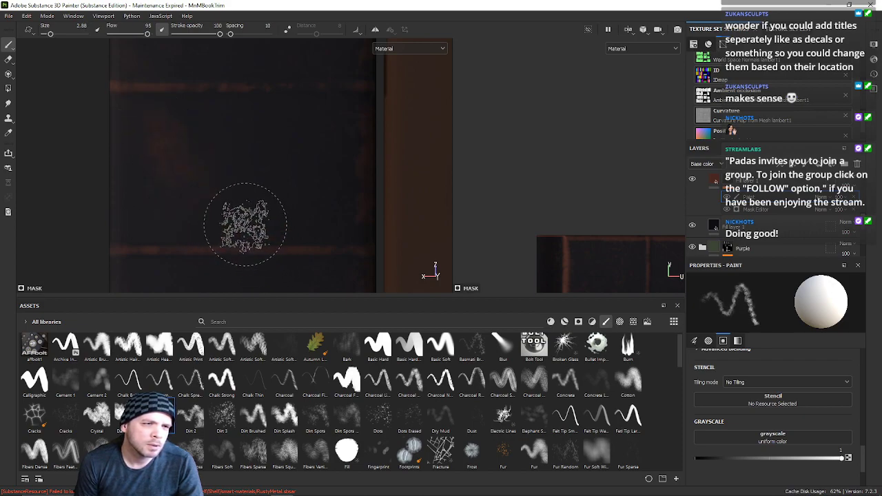
Step: Paint faint wear blotches across the centre and lower part of the dark book's panel at brush size 2.88, undoing the last three strokes
drag(209, 186, 219, 200)
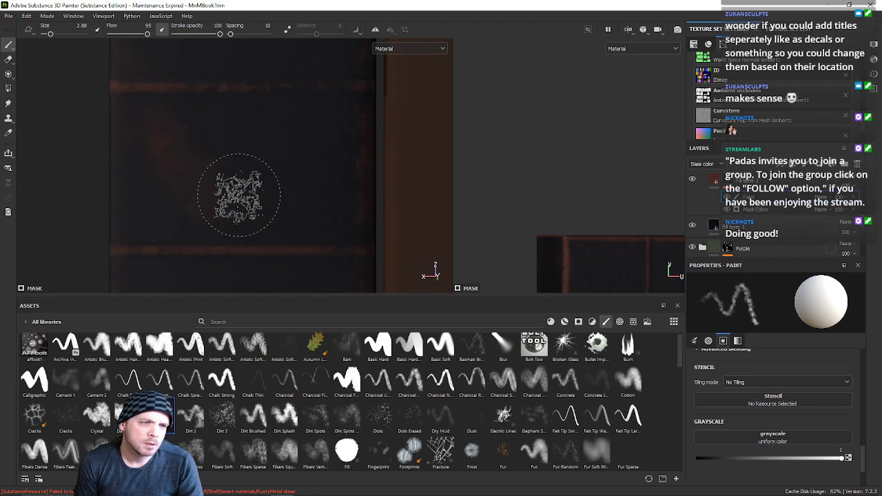
drag(295, 194, 299, 207)
drag(260, 214, 244, 215)
mouse_move(184, 219)
mouse_down()
mouse_move(167, 232)
mouse_move(172, 200)
mouse_move(162, 196)
mouse_up()
drag(242, 139, 270, 178)
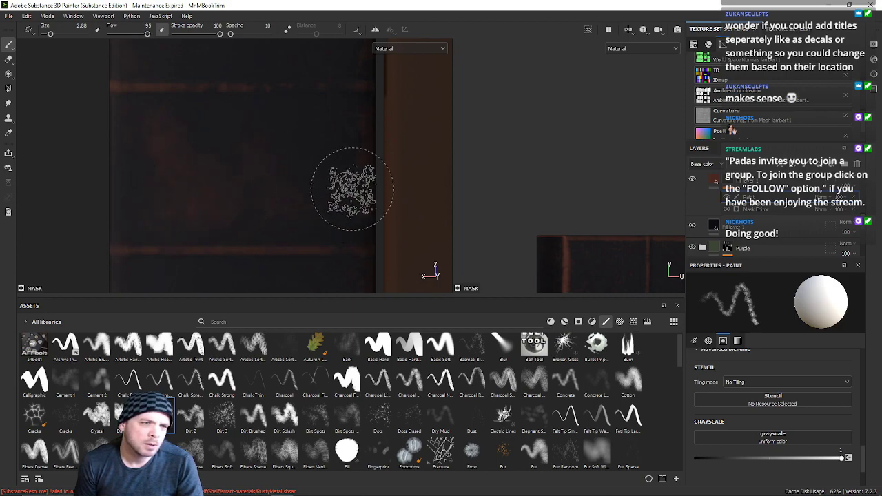
key(ctrl+z)
key(ctrl+z)
key(ctrl+z)
Step: Reduce the dirt brush to size 1.23 and paint faint wear in the upper left of the dark book's bottom panel
ctrl+right_drag(223, 172, 214, 183)
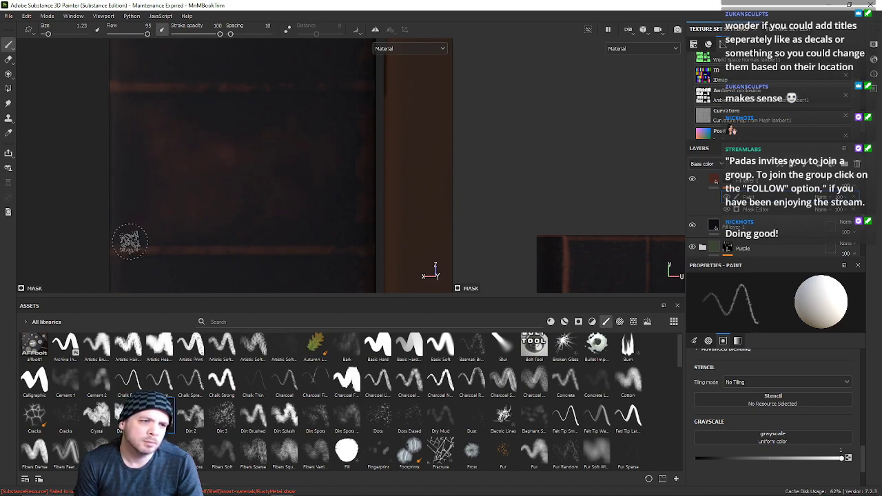
scroll(183, 233, down, 2)
scroll(234, 205, down, 2)
alt+middle_drag(236, 193, 230, 110)
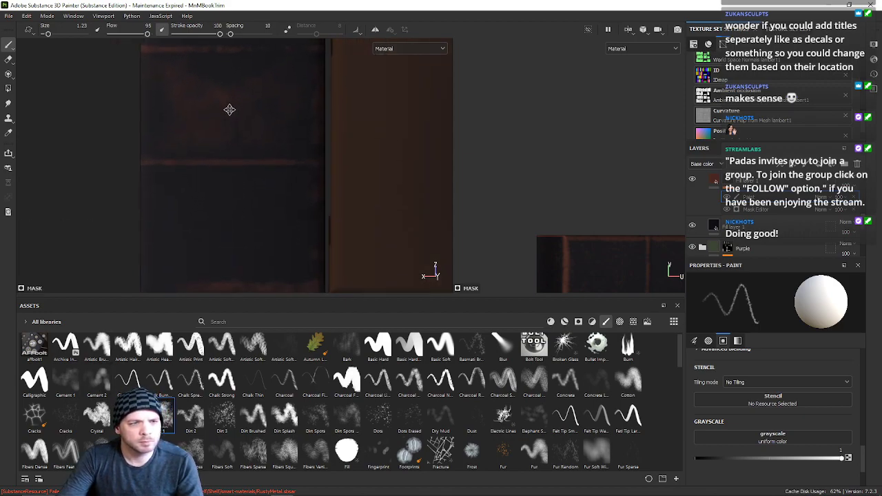
scroll(225, 124, up, 2)
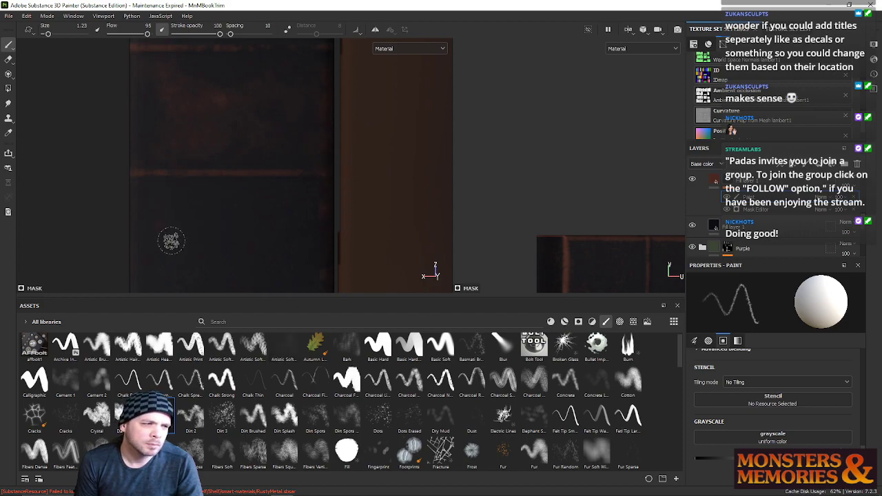
alt+middle_drag(195, 165, 226, 90)
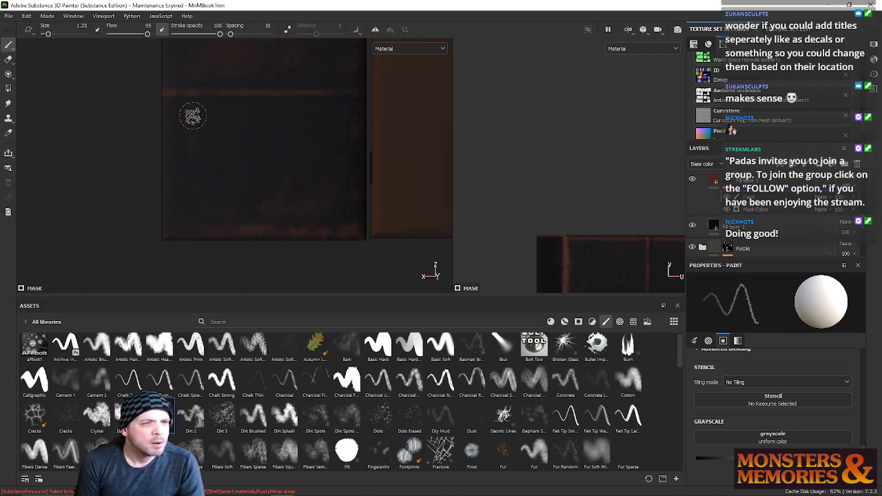
Step: Paint bottom-panel wear with flow 97 at sizes 0.86 and 1.91, and soften the lower-centre blotch using grayscale 0
ctrl+right_drag(209, 142, 202, 145)
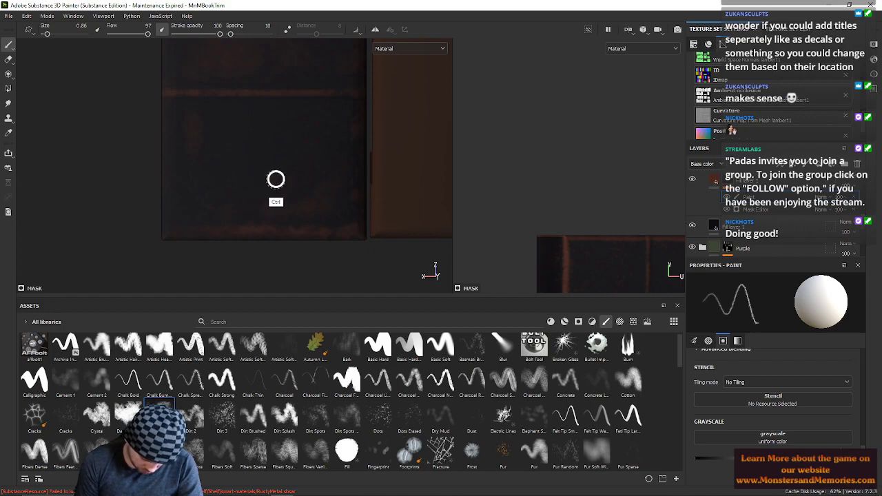
drag(279, 174, 292, 189)
mouse_move(254, 164)
ctrl+right_down()
mouse_move(280, 173)
mouse_move(271, 164)
ctrl+right_up()
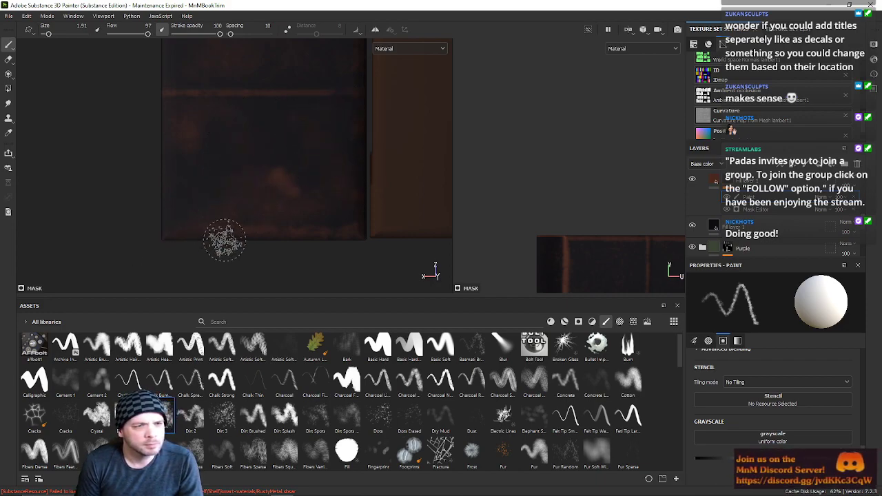
drag(710, 459, 695, 459)
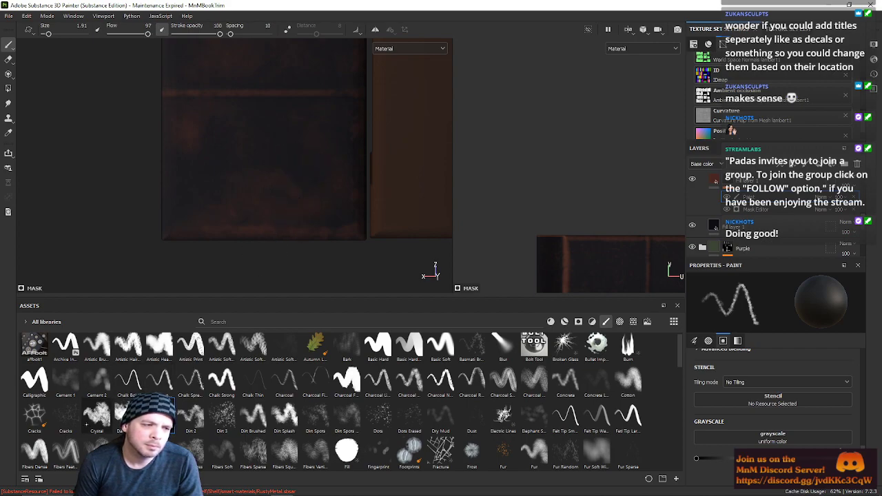
Step: Choose the Cracks brush and reduce its size to 2.98 for detailing the dark book's bottom panel
click(34, 413)
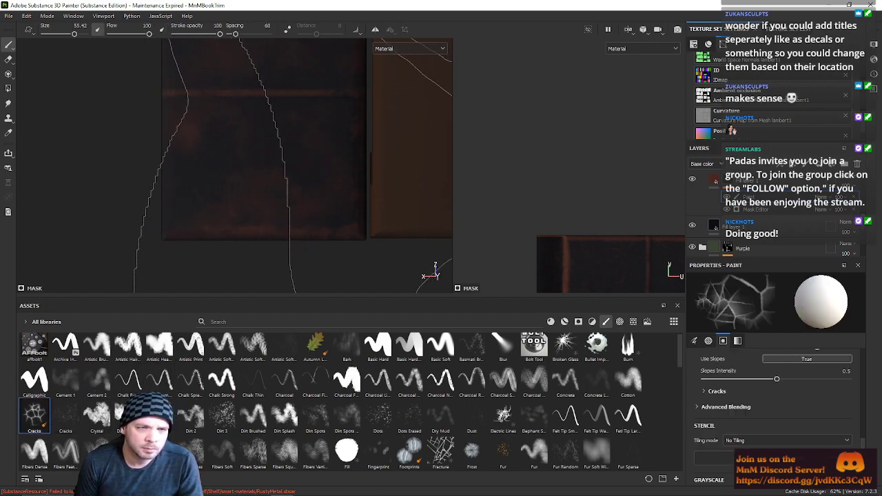
ctrl+right_drag(230, 177, 94, 184)
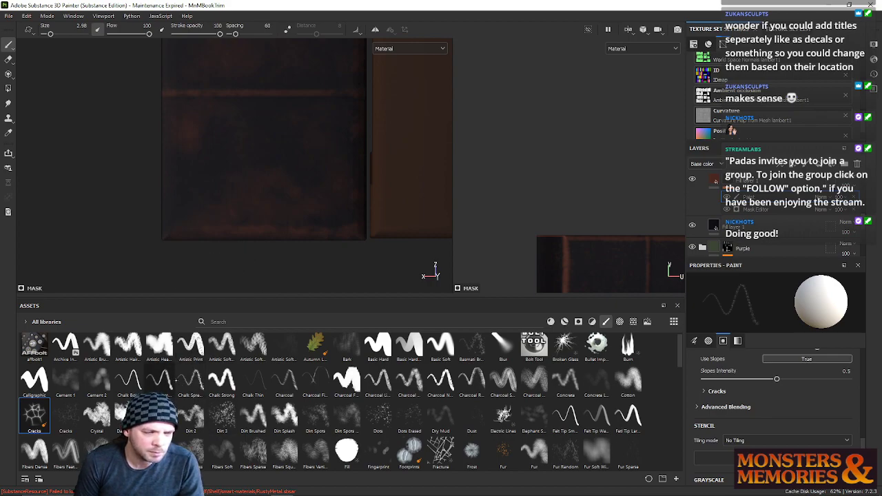
Step: Choose the Felt Tip Small brush and reduce its size to about 0.41
click(565, 416)
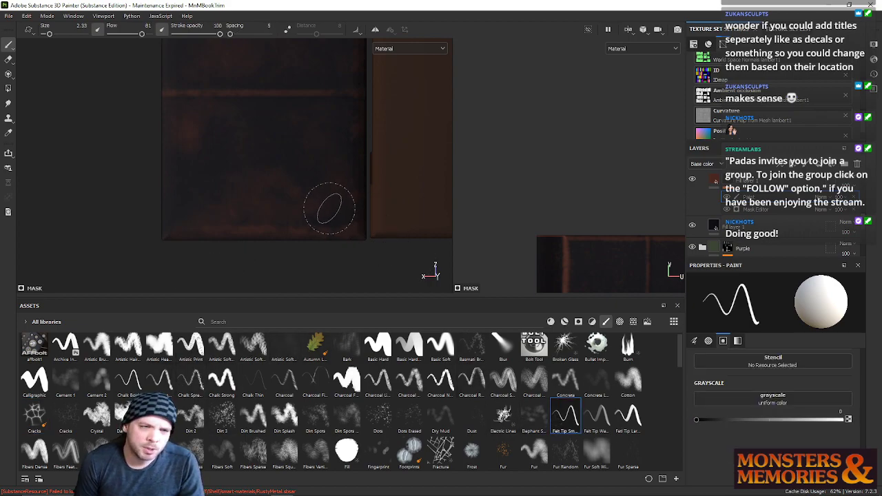
ctrl+right_drag(315, 223, 295, 221)
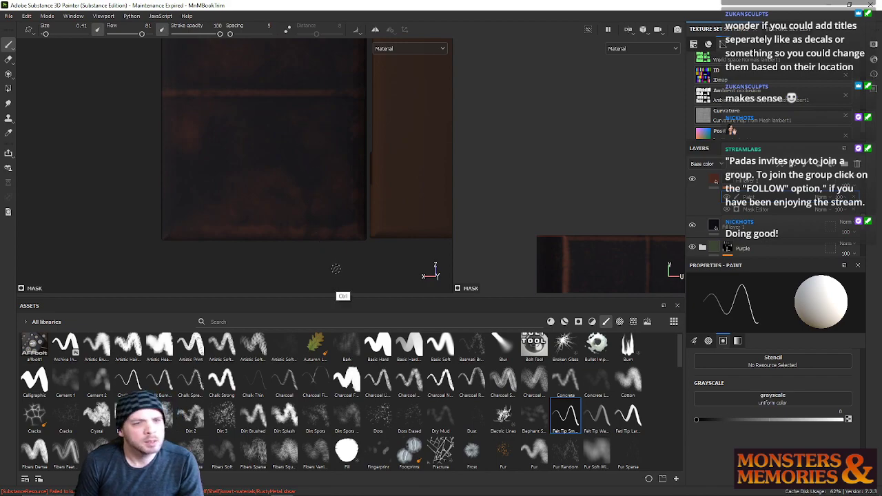
key(ctrl)
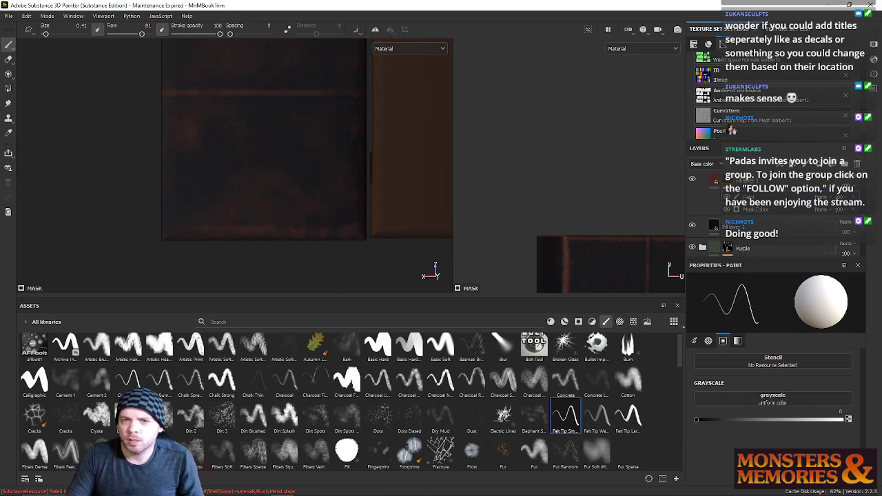
Step: Add a fill layer above the reddish-brown fill layer, keeping only its color, height and normal channels enabled
scroll(772, 214, up, 2)
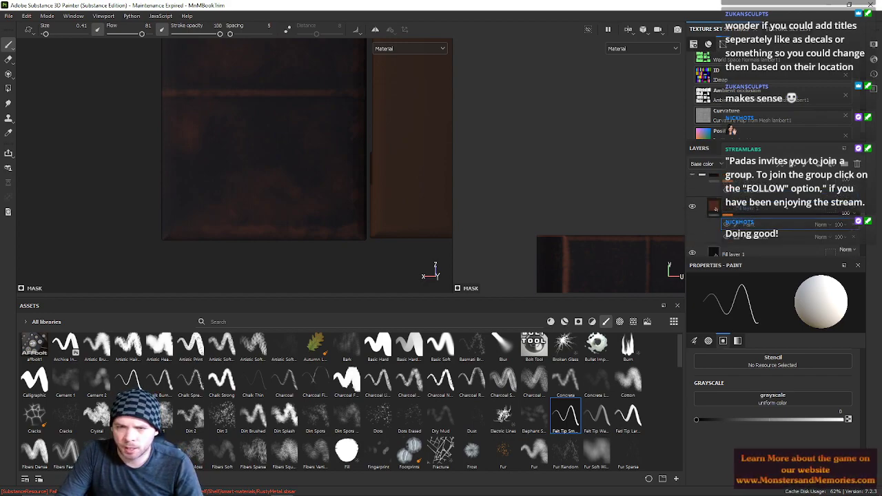
click(755, 210)
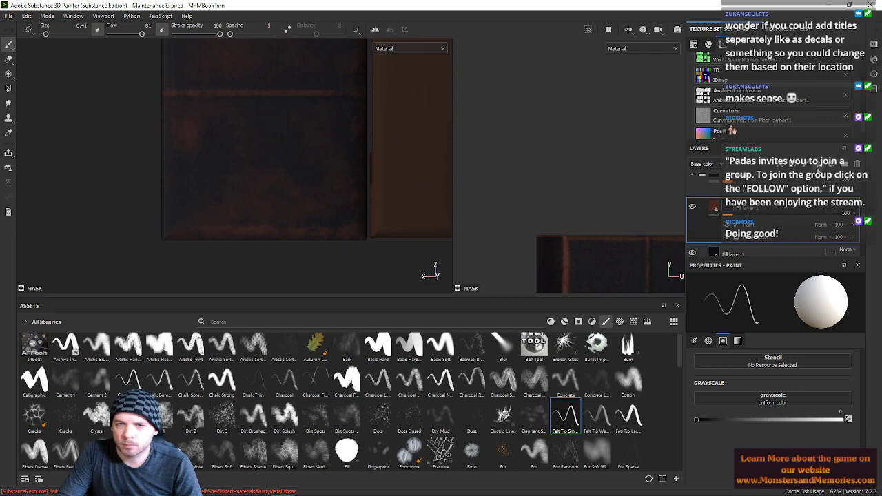
click(820, 171)
click(734, 380)
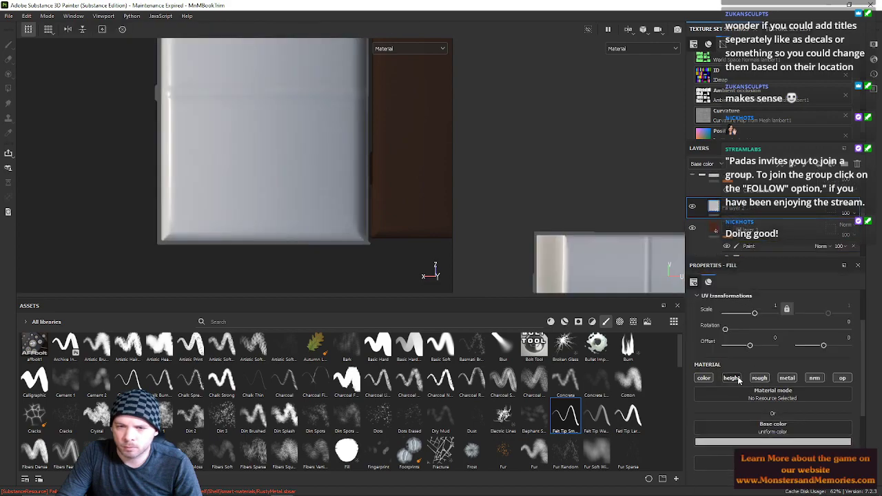
click(762, 380)
click(788, 381)
click(840, 380)
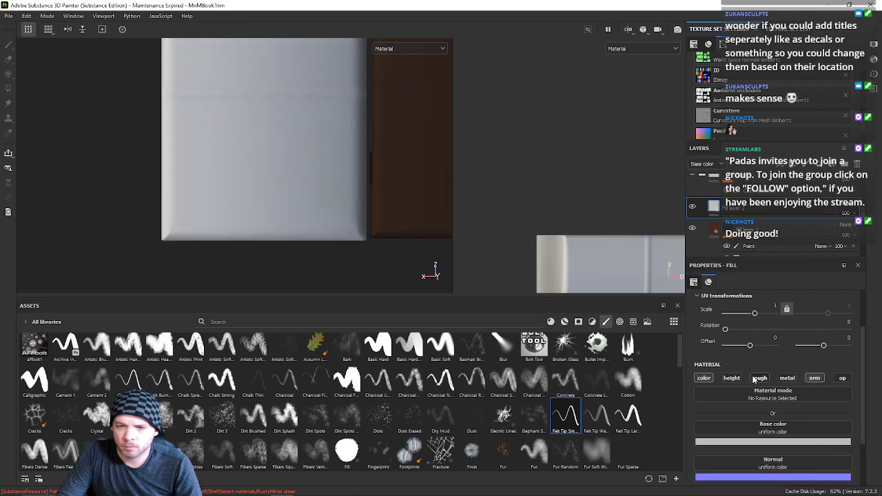
click(734, 380)
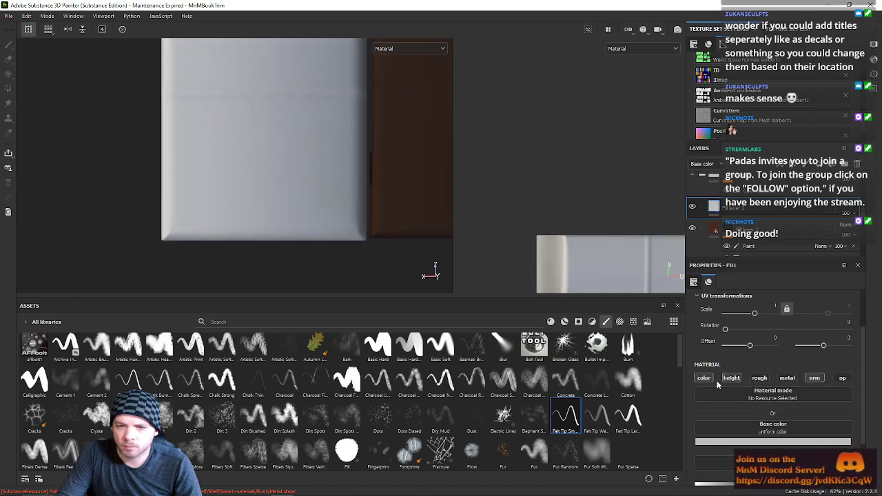
Step: Set the new fill layer's base color to 171619, sampled from the dark book cover with the layer temporarily hidden
scroll(758, 413, down, 2)
scroll(749, 407, up, 2)
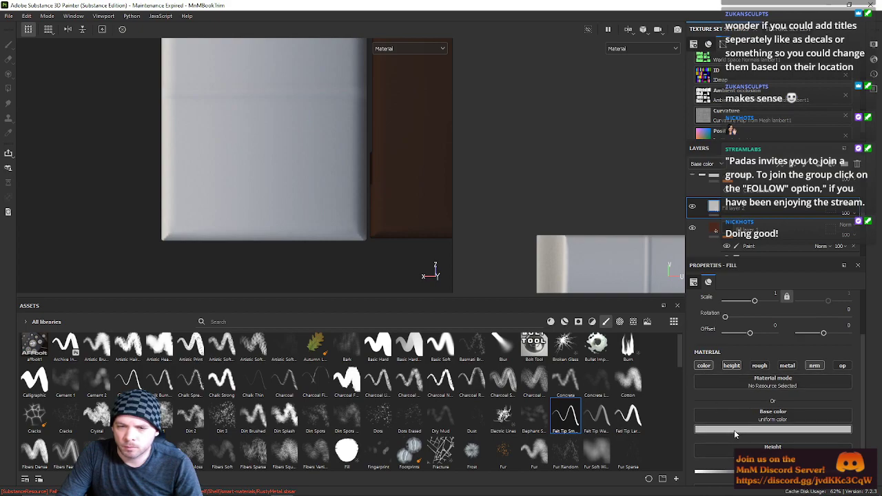
click(734, 430)
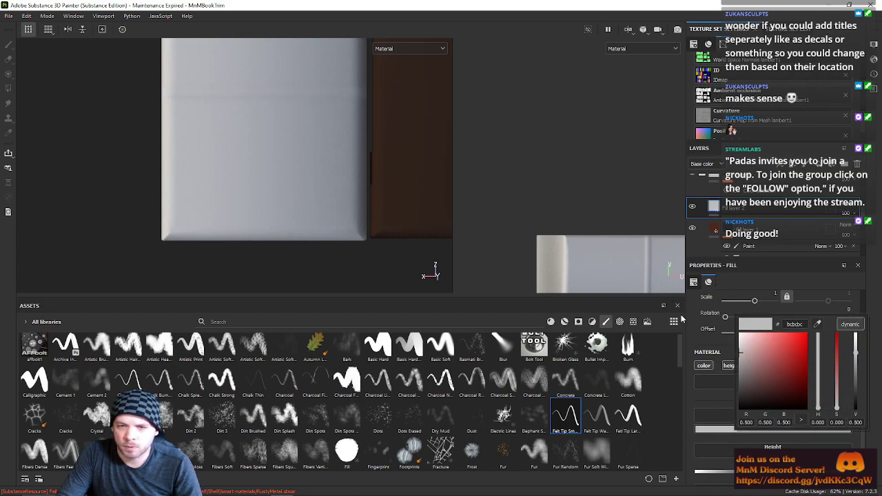
click(692, 206)
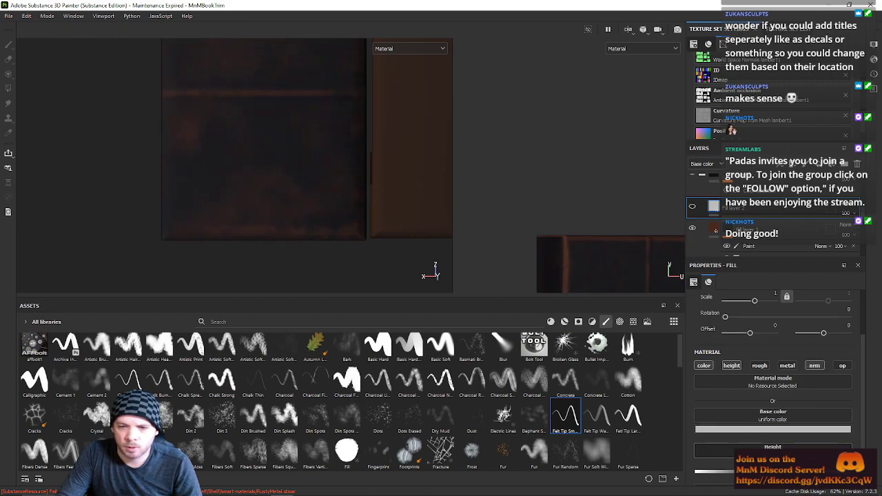
click(746, 433)
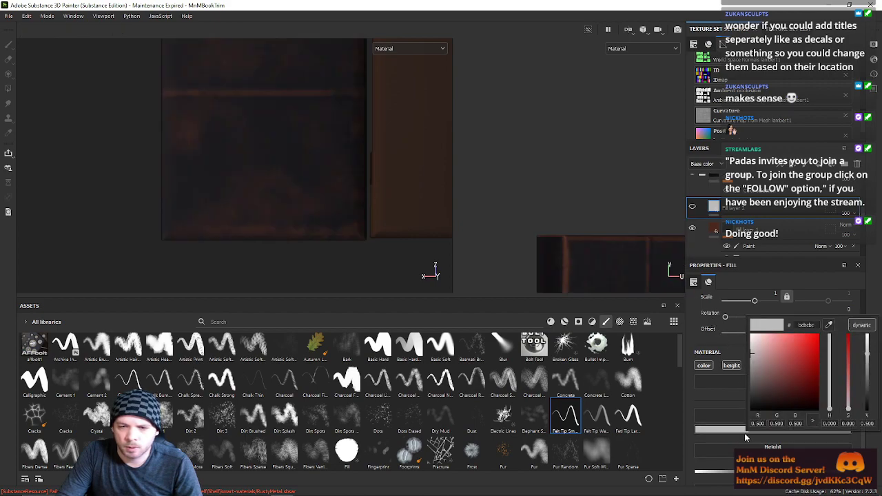
click(828, 325)
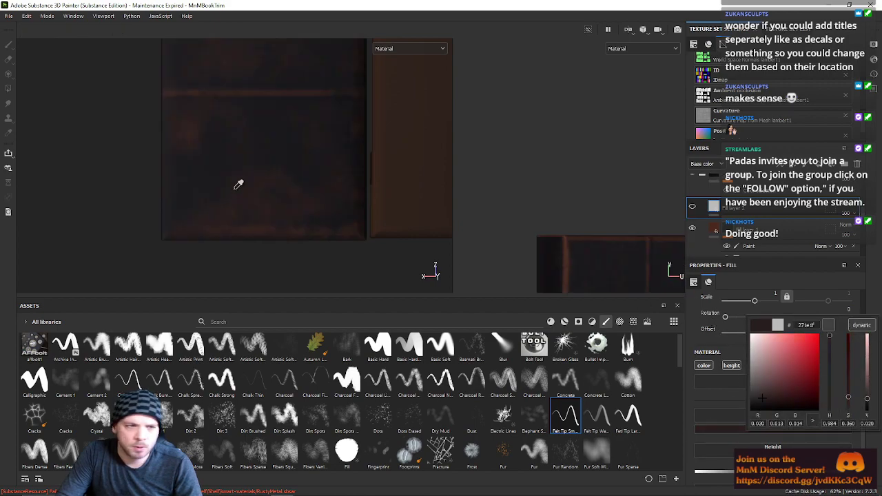
click(338, 224)
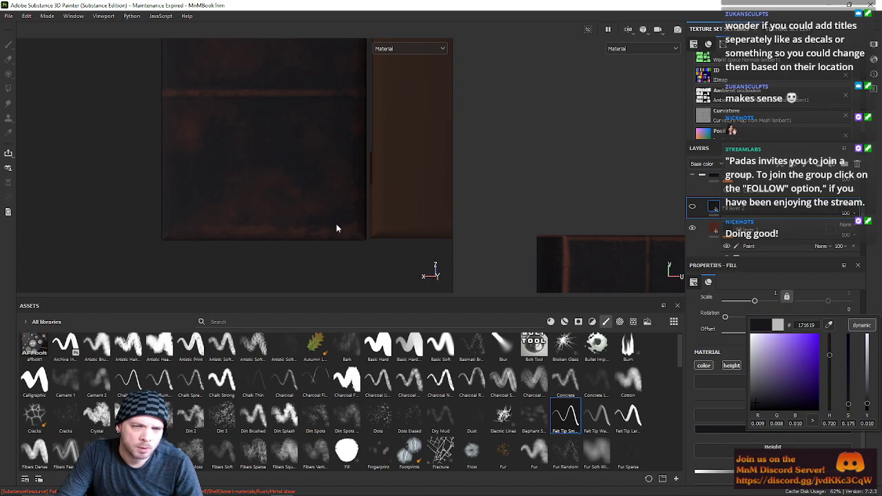
click(800, 276)
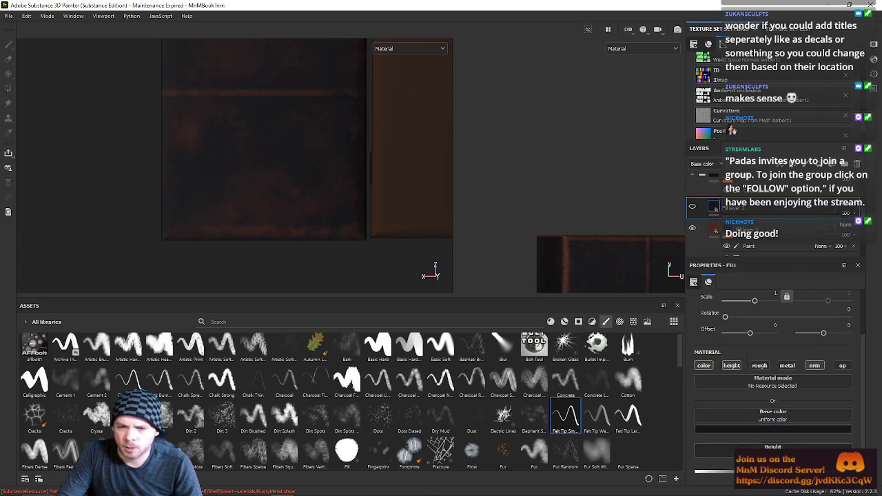
click(692, 207)
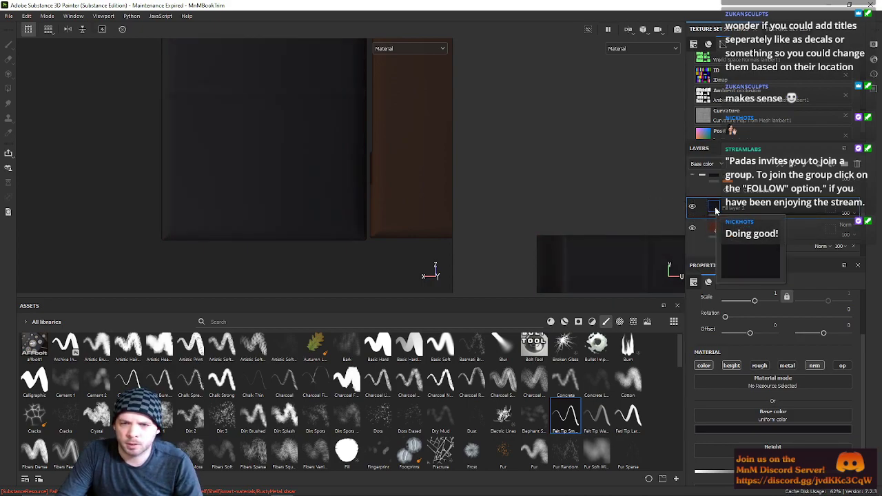
Step: Add a black mask to the new fill layer and set its base color to 0e0d12, sampled from Fill layer 1
right_click(715, 211)
click(794, 18)
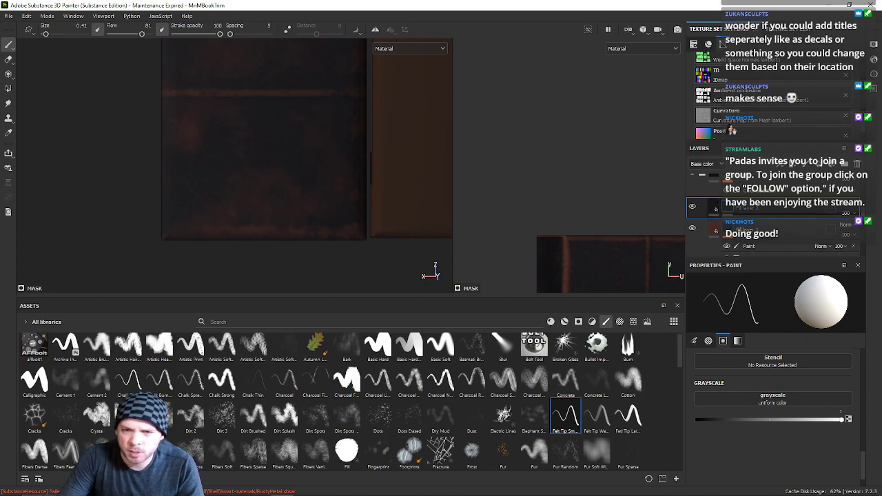
click(714, 207)
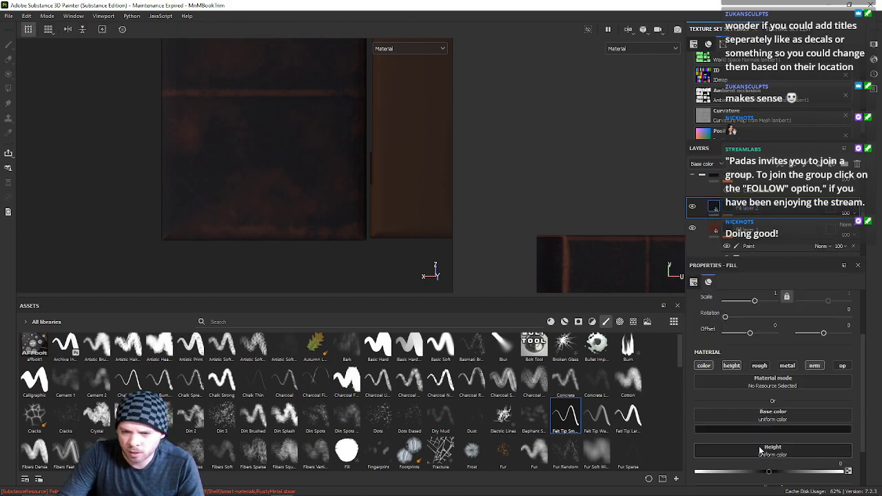
scroll(729, 245, down, 1)
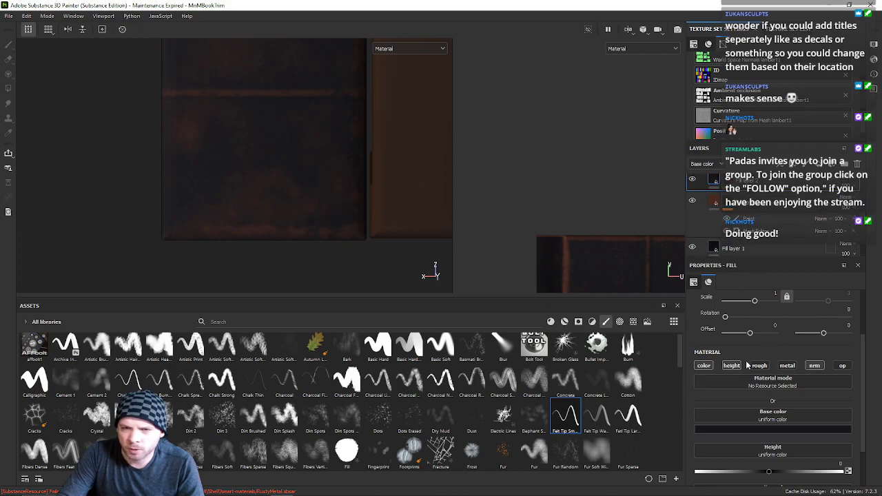
click(765, 429)
click(831, 325)
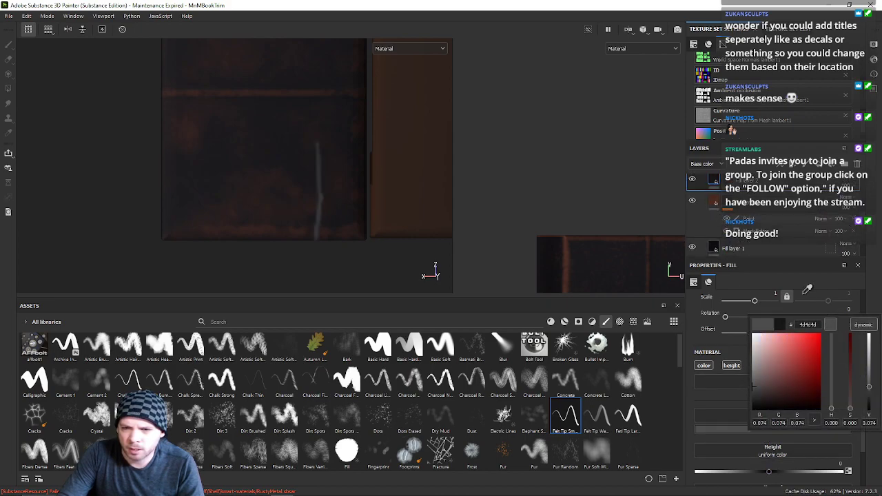
click(714, 248)
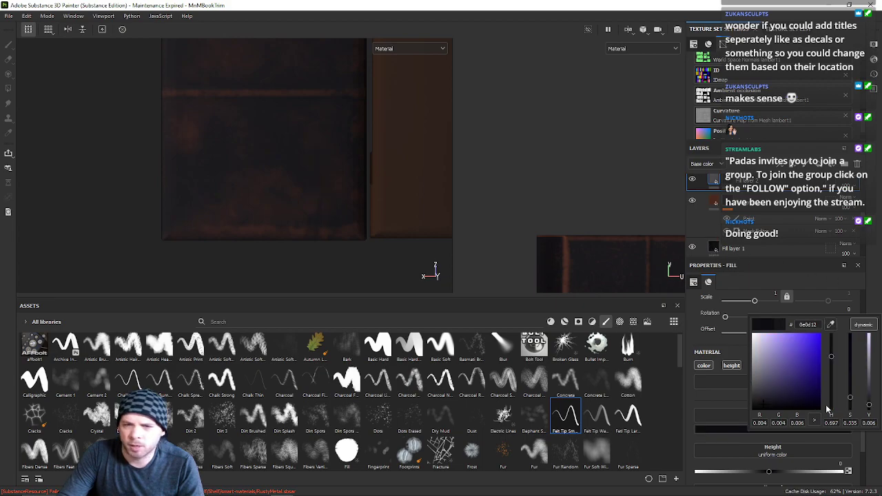
click(708, 226)
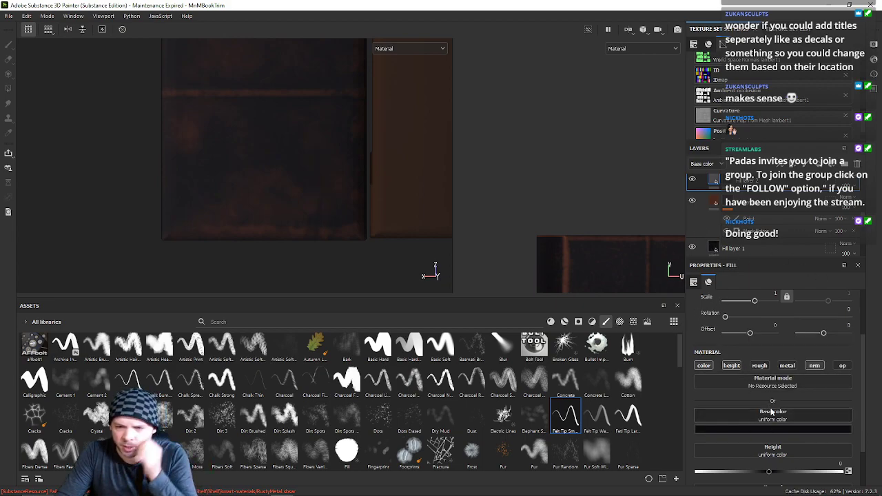
Step: Set the new fill layer's height to about -0.028 for a shallow crease, checking it on the cover from an angle
scroll(694, 209, up, 1)
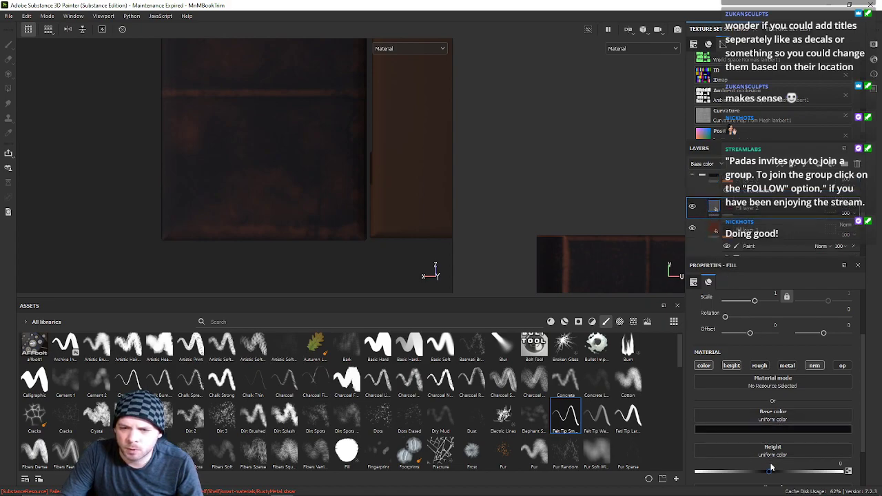
drag(769, 474, 778, 474)
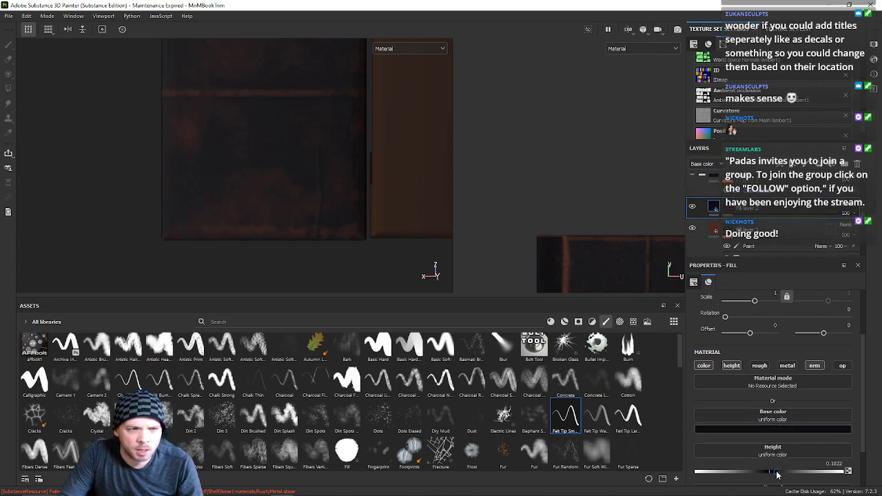
drag(772, 474, 763, 473)
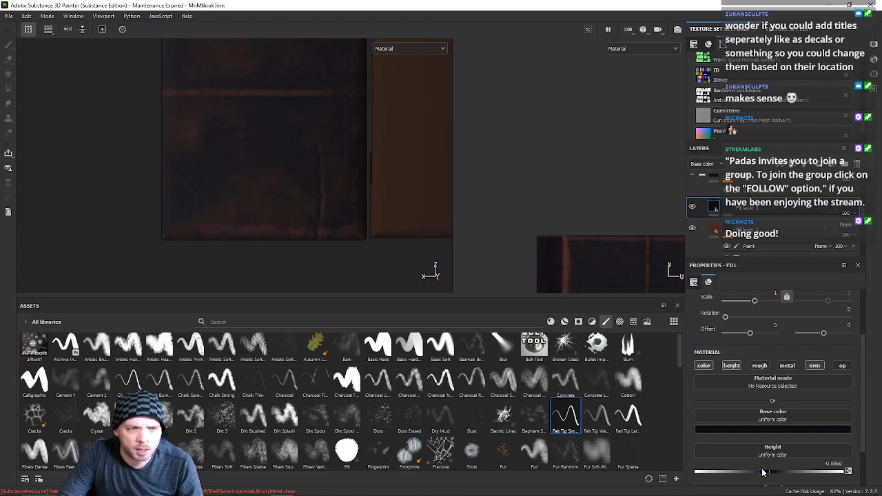
alt+drag(332, 206, 333, 170)
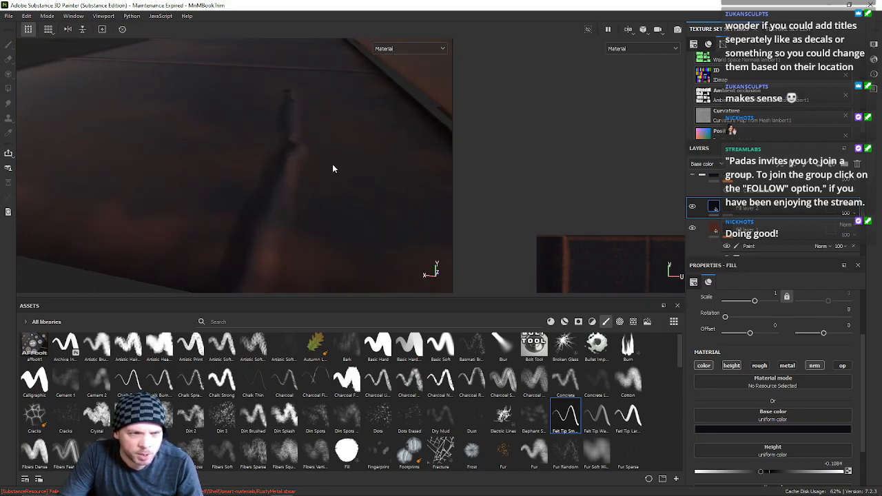
drag(762, 474, 768, 474)
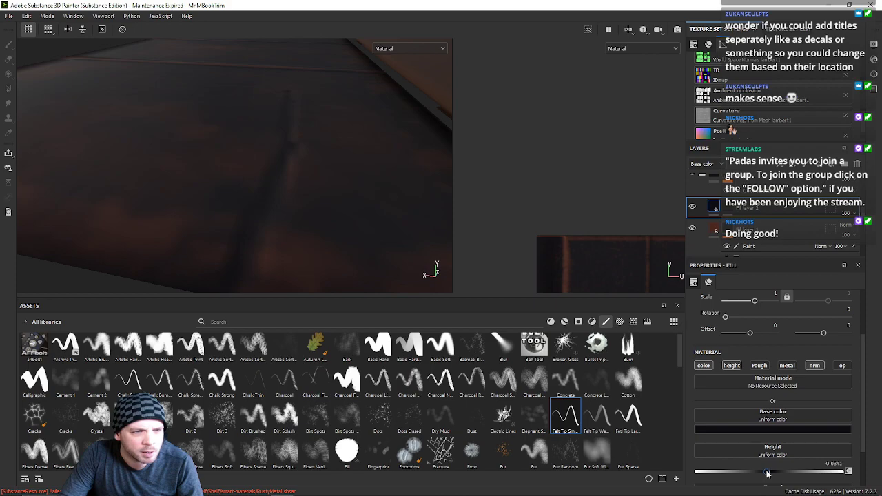
alt+drag(338, 185, 289, 209)
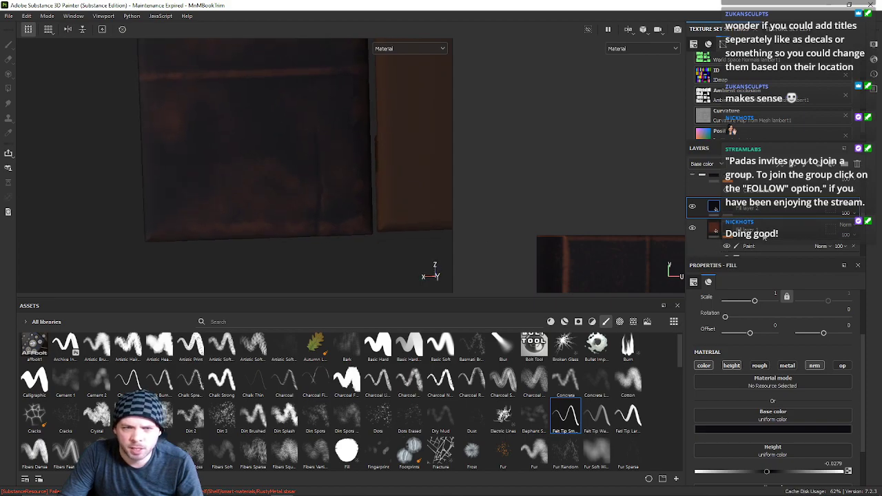
Step: Enable the height channel on the reddish-brown fill layer and lower its height to about -0.04
click(762, 235)
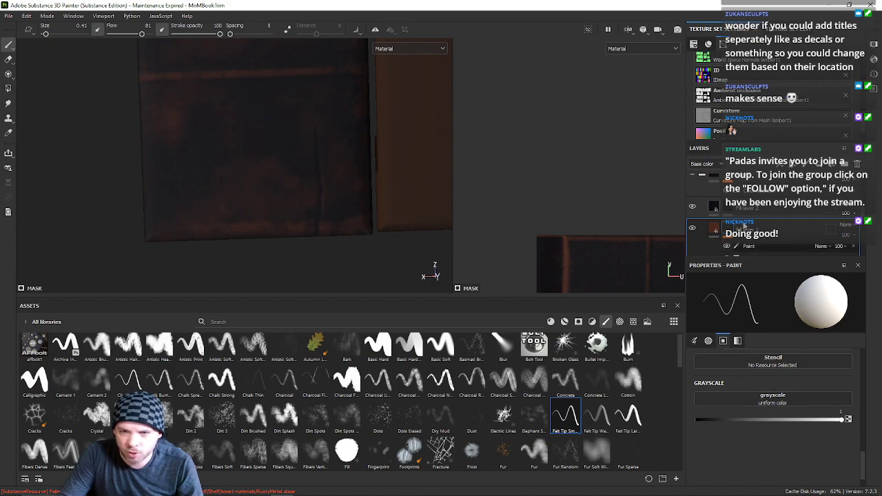
click(715, 230)
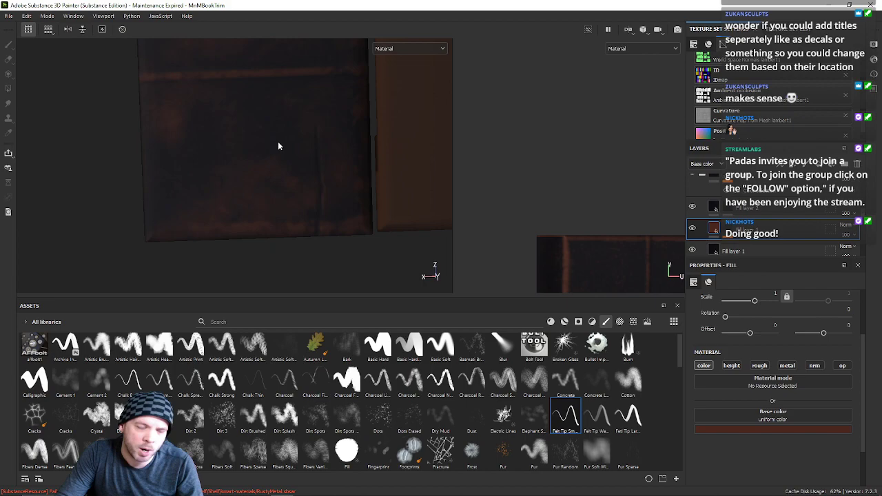
click(732, 366)
mouse_move(770, 474)
mouse_down()
mouse_move(777, 475)
mouse_move(765, 473)
mouse_up()
alt+middle_drag(289, 215, 255, 216)
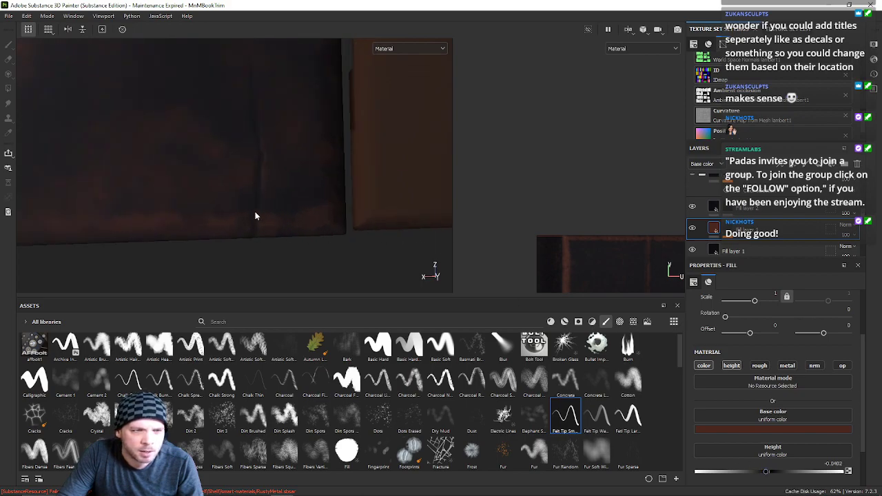
alt+right_drag(256, 217, 398, 246)
mouse_move(300, 180)
alt+mouse_down()
mouse_move(297, 118)
mouse_move(290, 151)
mouse_move(298, 123)
mouse_move(299, 202)
mouse_move(218, 186)
mouse_move(263, 197)
alt+mouse_up()
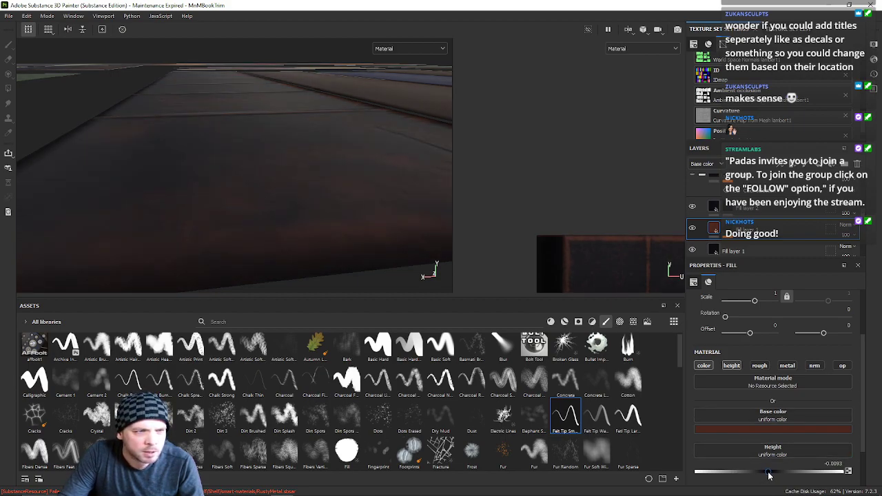
mouse_move(766, 475)
mouse_down()
mouse_move(751, 475)
mouse_move(768, 476)
mouse_up()
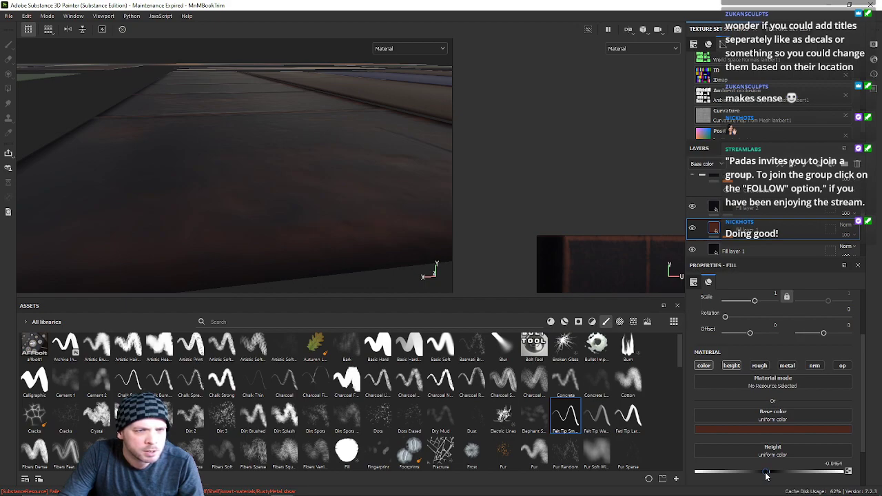
drag(766, 475, 767, 476)
Step: Inspect the cover's worn surface at a grazing angle and set the reddish-brown fill layer's height to -0.035
scroll(330, 175, down, 4)
alt+drag(330, 175, 283, 200)
scroll(293, 172, up, 3)
scroll(293, 172, up, 2)
alt+middle_drag(293, 173, 296, 207)
scroll(252, 126, up, 3)
scroll(261, 127, down, 4)
scroll(271, 171, up, 2)
alt+drag(271, 172, 315, 177)
click(835, 464)
drag(834, 464, 839, 464)
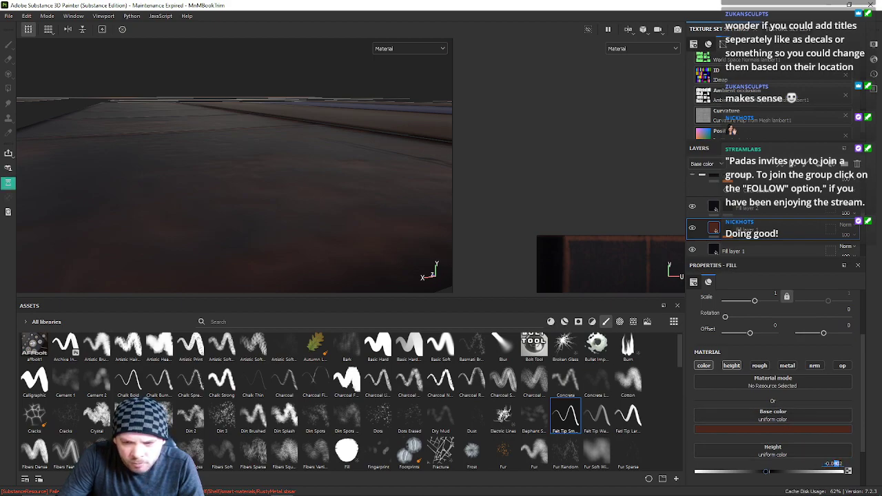
text(35)
key(Return)
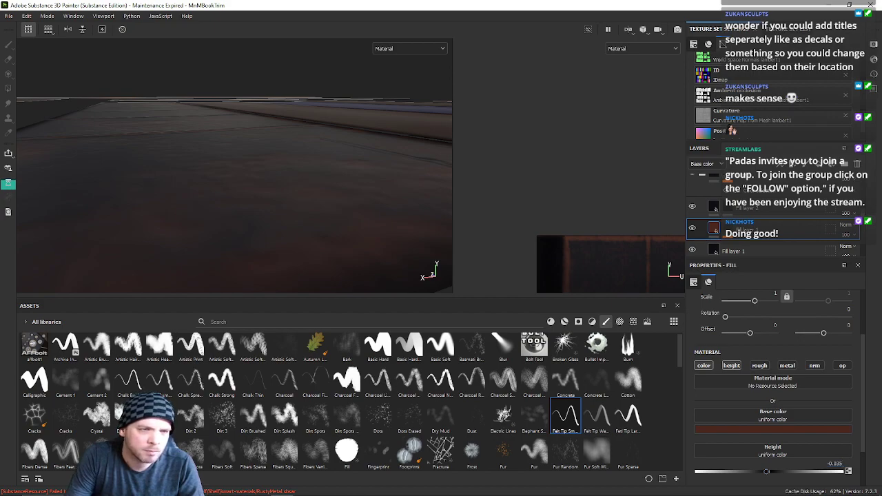
Step: Darken Fill layer 2's base color to a near-black by lowering its brightness, comparing variations on the creased cover
alt+drag(307, 144, 262, 150)
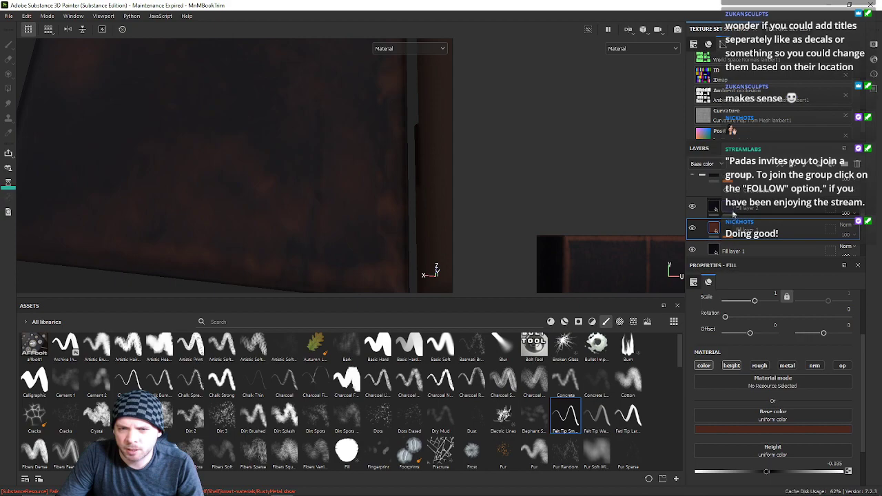
click(714, 206)
click(713, 207)
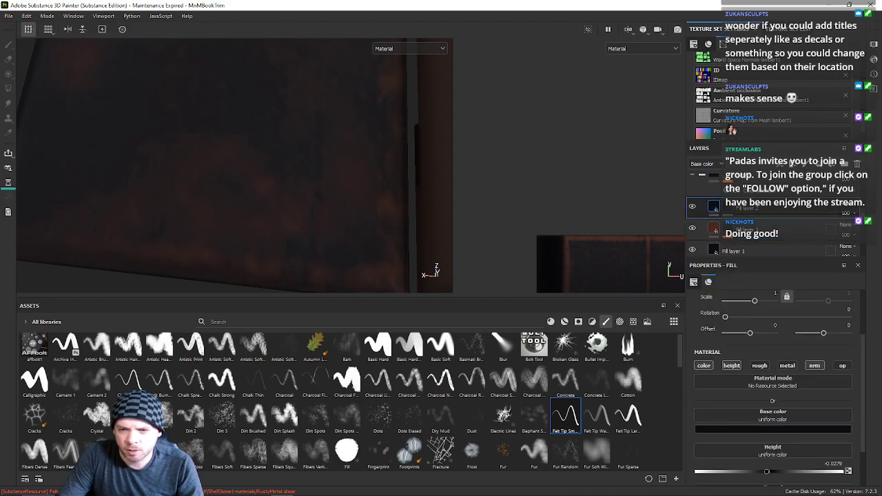
click(770, 434)
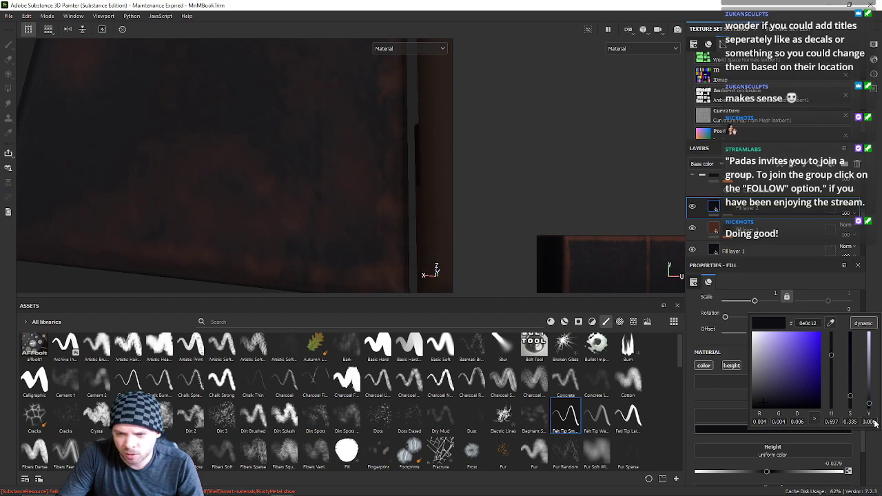
scroll(874, 424, down, 1)
scroll(874, 427, down, 5)
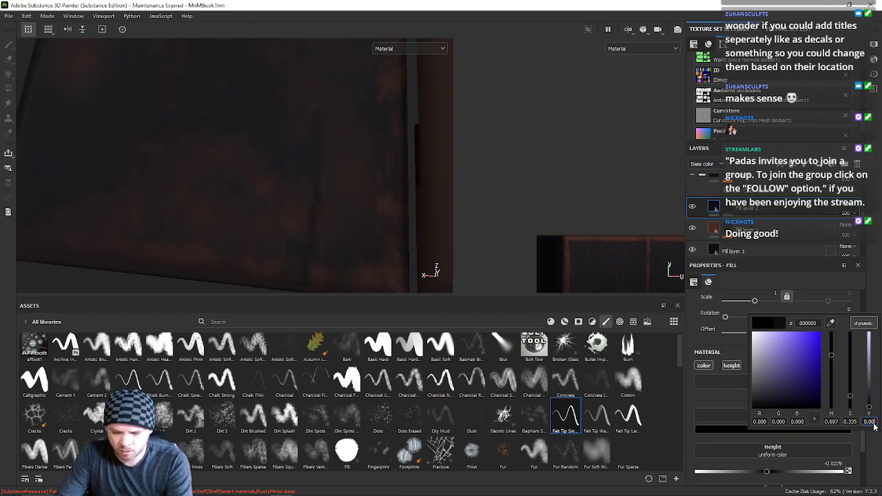
scroll(873, 427, up, 4)
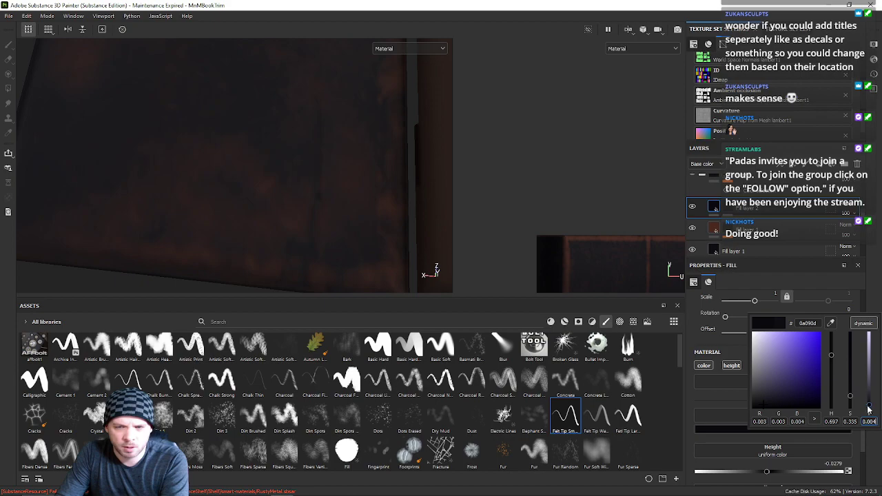
scroll(873, 421, down, 2)
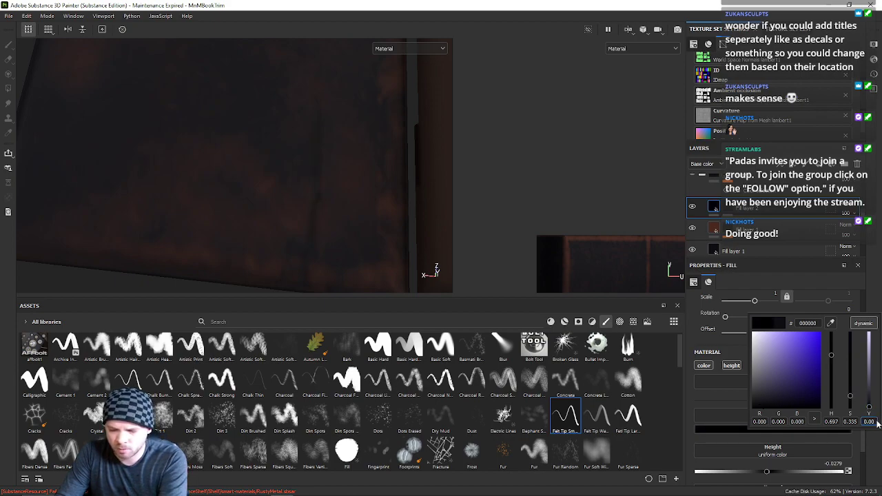
scroll(877, 423, up, 4)
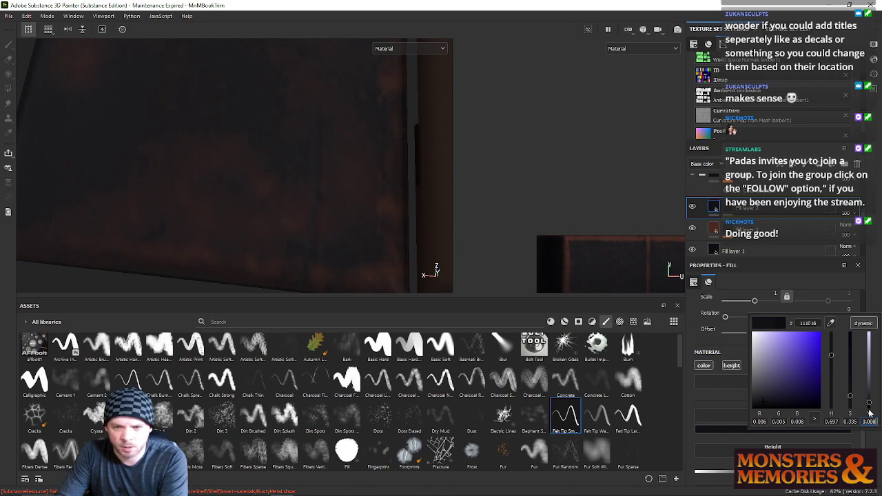
scroll(870, 411, down, 2)
scroll(869, 411, up, 1)
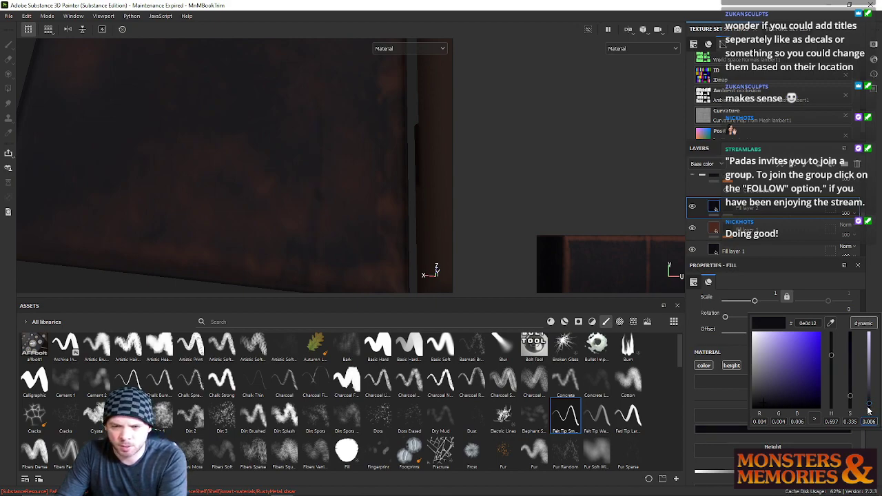
scroll(869, 408, down, 1)
drag(869, 408, 871, 411)
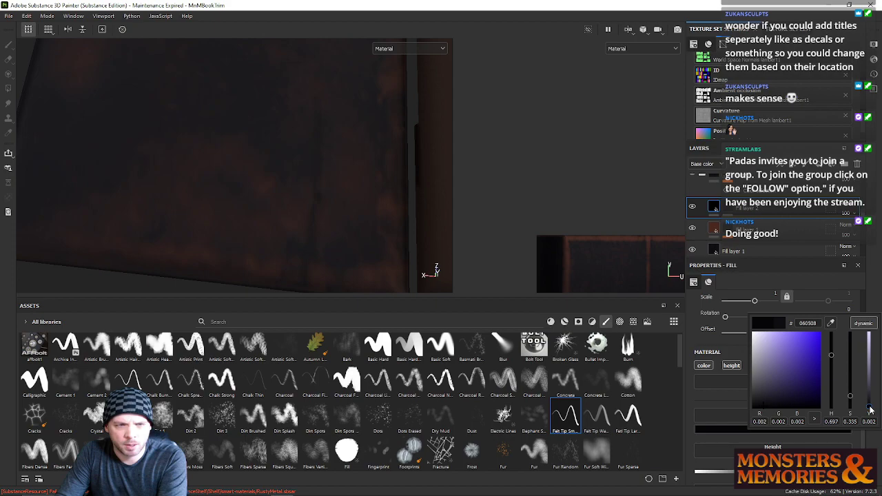
drag(868, 412, 872, 419)
scroll(270, 201, down, 2)
Step: Paint additional thin vertical creases on the lower cover panel in Fill layer 2's mask, using the fine felt-tip brush at size 0.41
mouse_move(269, 201)
alt+mouse_down()
mouse_move(277, 142)
mouse_move(284, 219)
mouse_move(264, 194)
alt+mouse_up()
scroll(284, 219, up, 3)
scroll(284, 218, up, 2)
scroll(260, 199, down, 1)
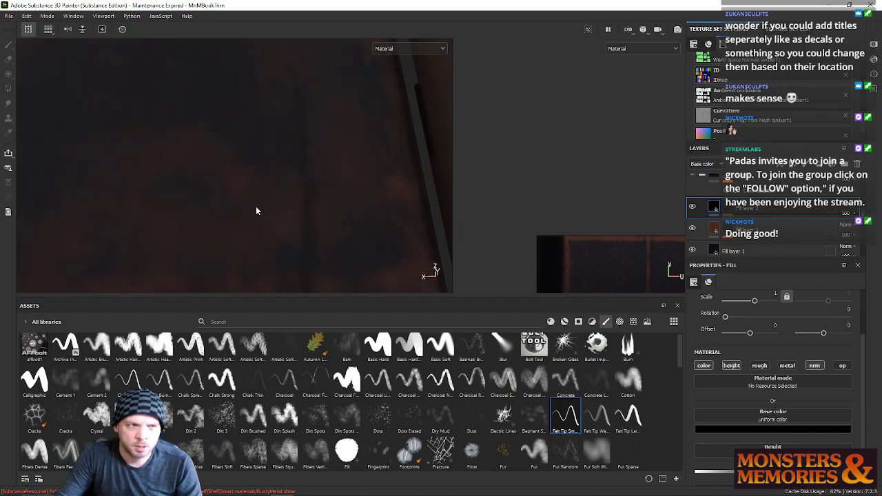
click(720, 214)
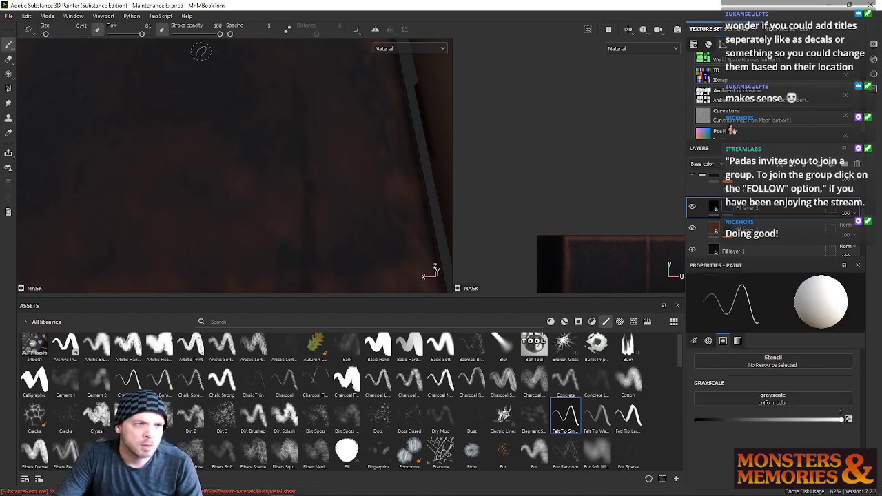
scroll(335, 252, down, 3)
alt+middle_drag(332, 249, 321, 210)
scroll(321, 211, up, 1)
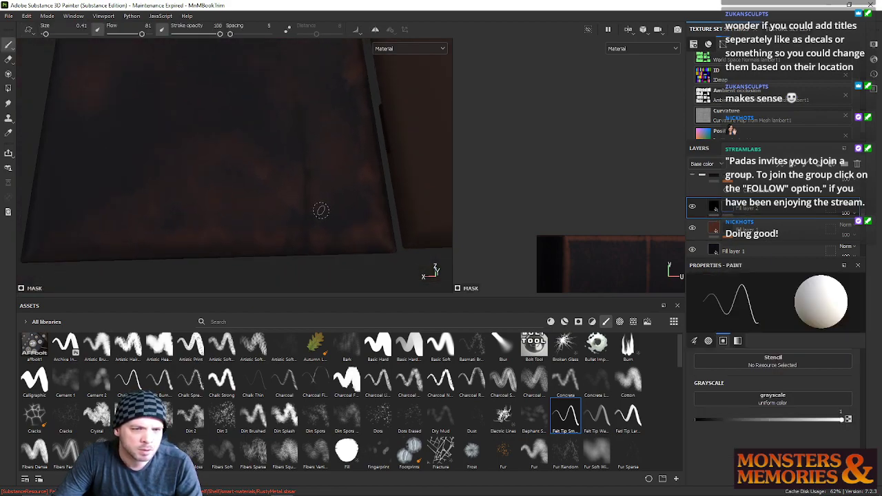
alt+drag(312, 226, 297, 240)
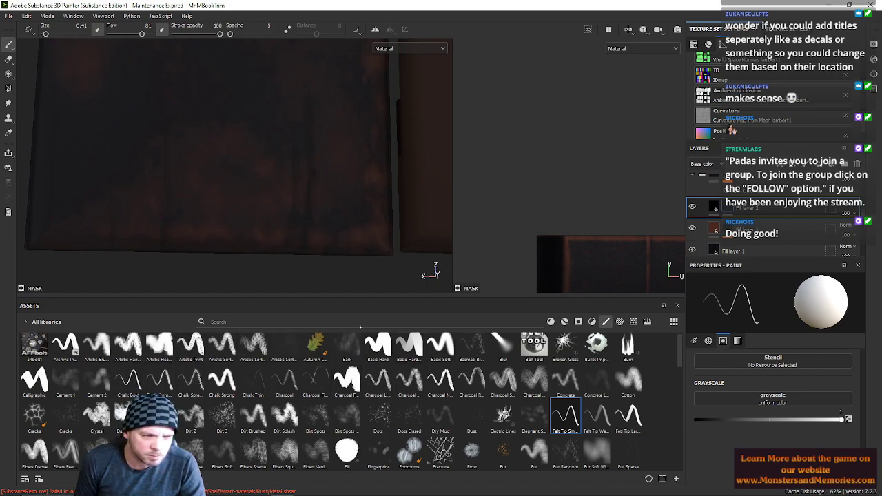
Step: Paint soft shading around the creases in the mask with the Basic Soft brush at size 0.55 and flow 28
click(436, 345)
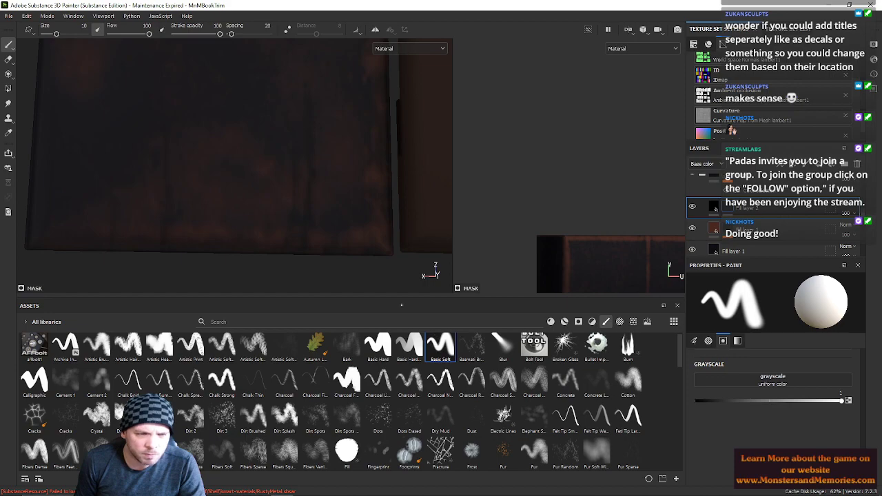
ctrl+right_drag(318, 173, 258, 188)
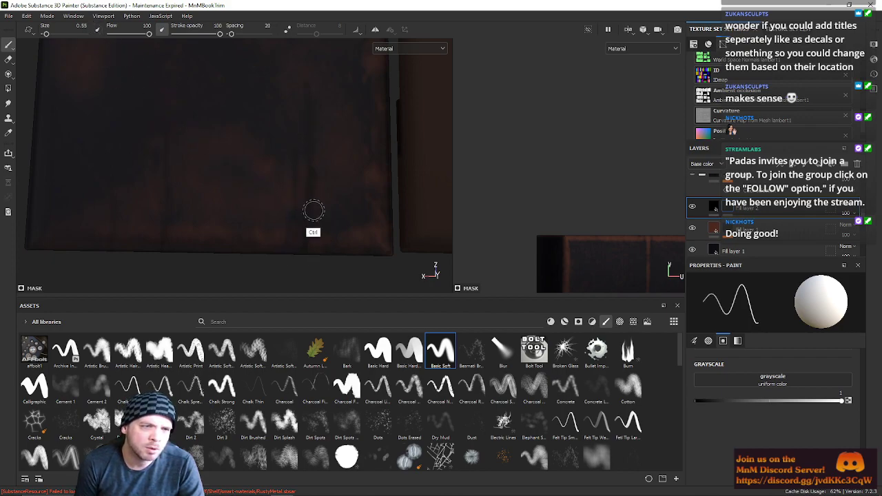
drag(130, 34, 120, 34)
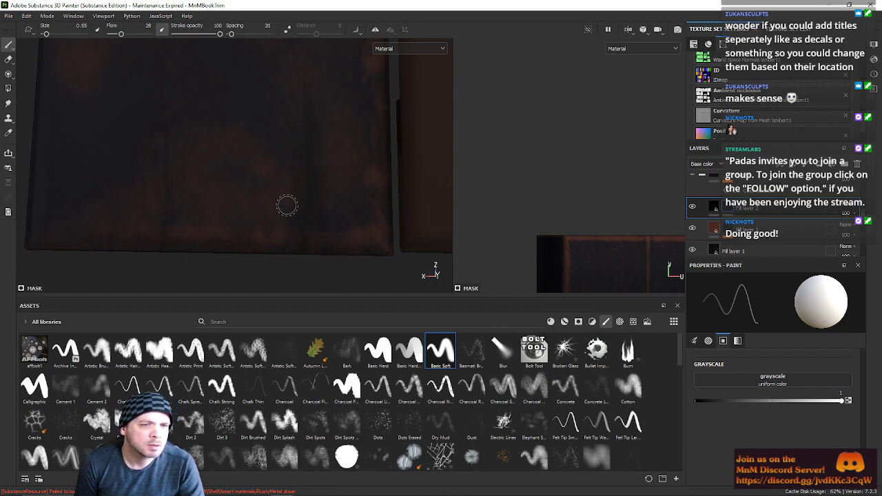
key(alt)
mouse_move(288, 205)
alt+mouse_down()
mouse_move(277, 214)
mouse_move(295, 96)
mouse_move(360, 160)
mouse_move(332, 211)
mouse_move(354, 168)
mouse_move(360, 190)
mouse_move(351, 203)
alt+mouse_up()
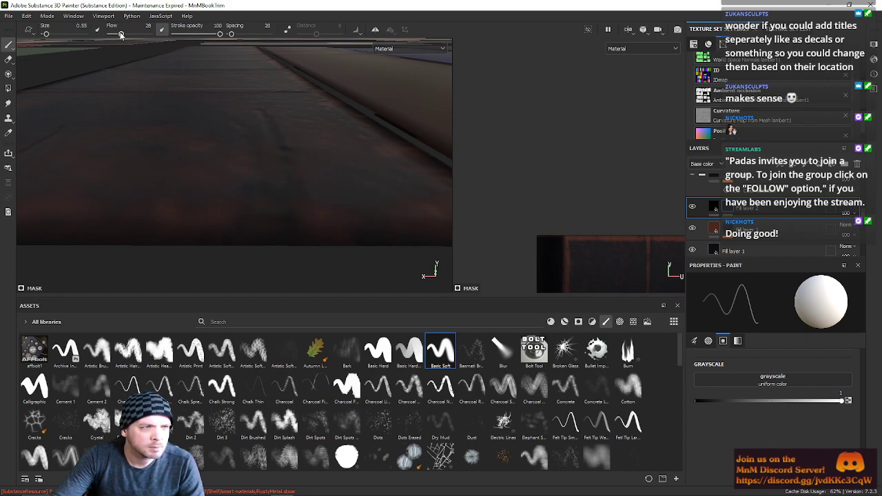
Step: Enlarge the soft brush to size 0.83 with flow 25 and paint broader crease shading across the lower cover panel
alt+drag(266, 128, 292, 201)
scroll(311, 203, down, 4)
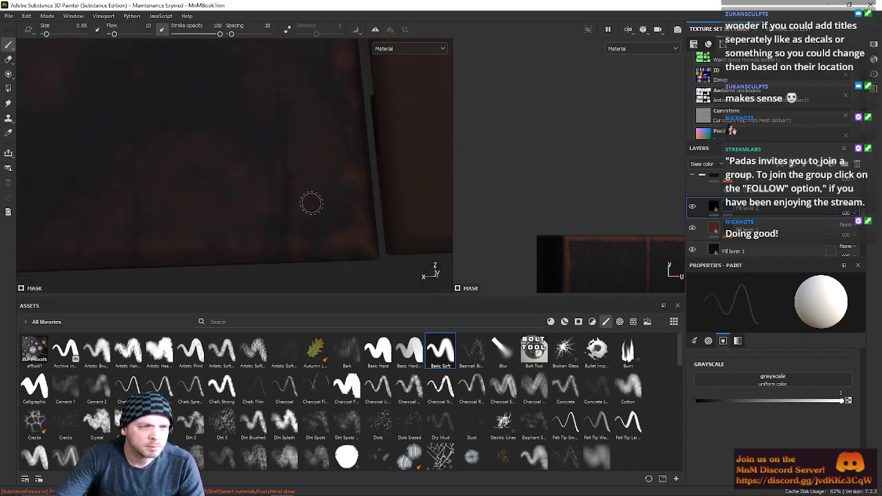
alt+right_drag(303, 223, 313, 224)
ctrl+drag(302, 220, 312, 218)
mouse_move(312, 218)
ctrl+right_down()
mouse_move(326, 213)
mouse_move(315, 221)
ctrl+right_up()
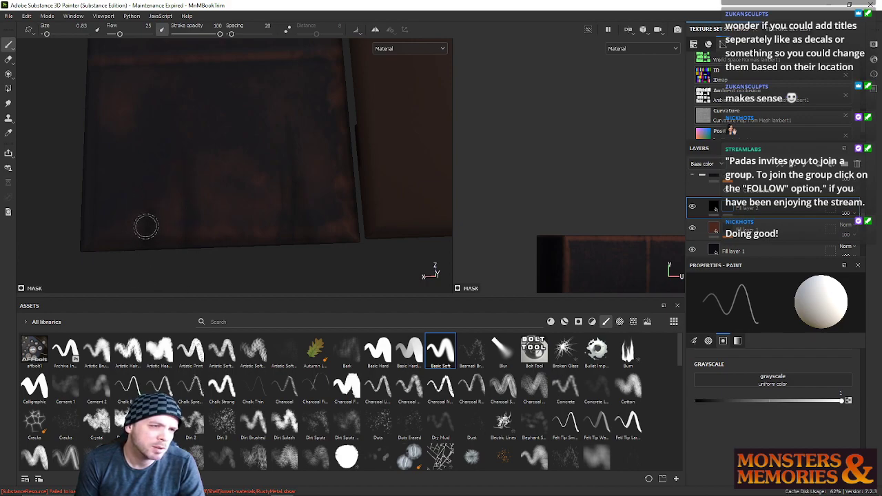
key(alt)
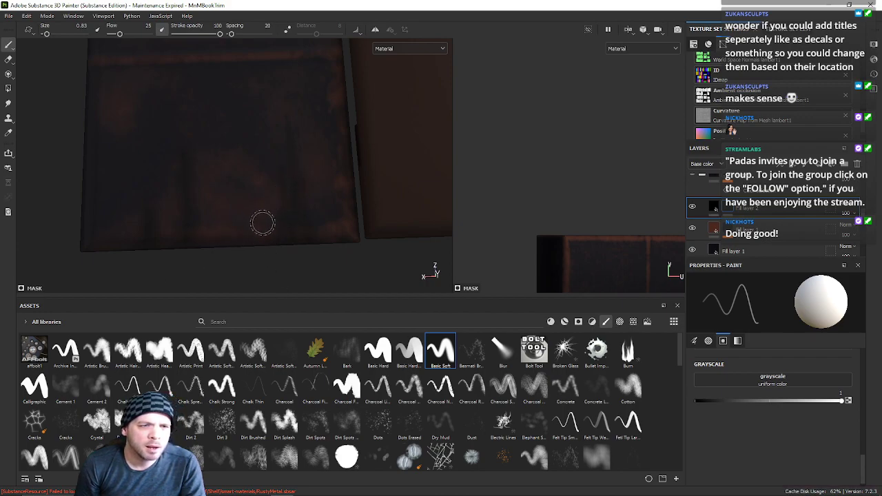
Step: Check the creases from a grazing angle and reduce Fill layer 2's opacity to 68
scroll(228, 231, down, 4)
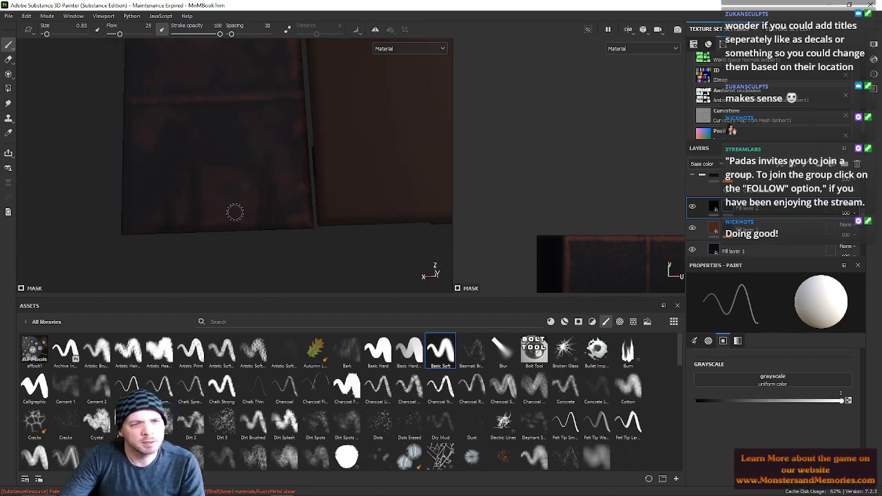
alt+drag(237, 214, 248, 119)
scroll(285, 195, up, 4)
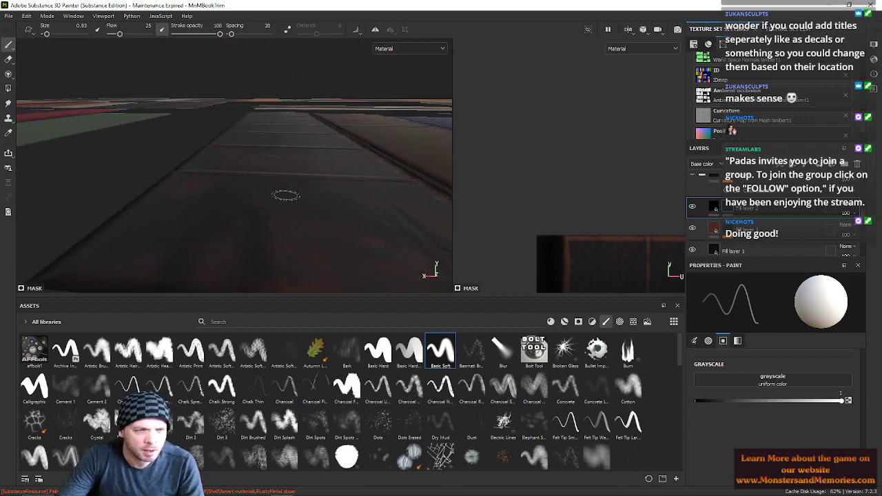
alt+middle_drag(285, 195, 304, 141)
scroll(301, 149, up, 3)
alt+drag(313, 165, 314, 184)
alt+middle_drag(313, 182, 314, 172)
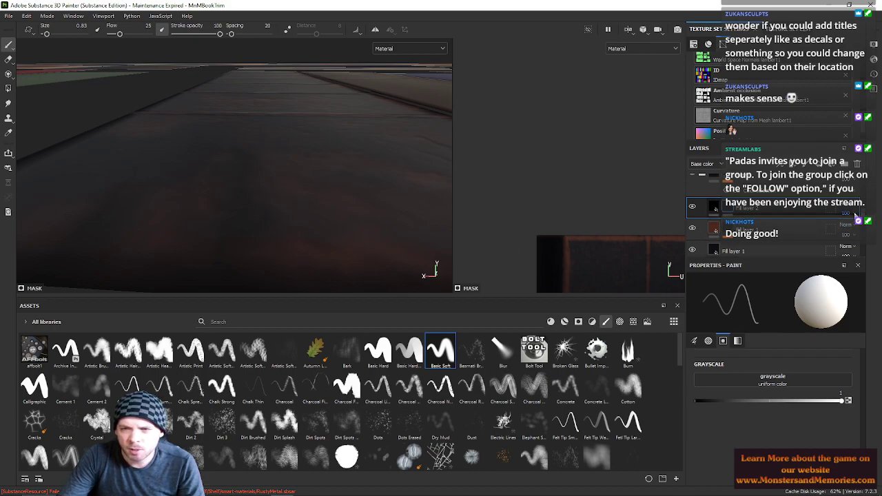
drag(877, 233, 852, 229)
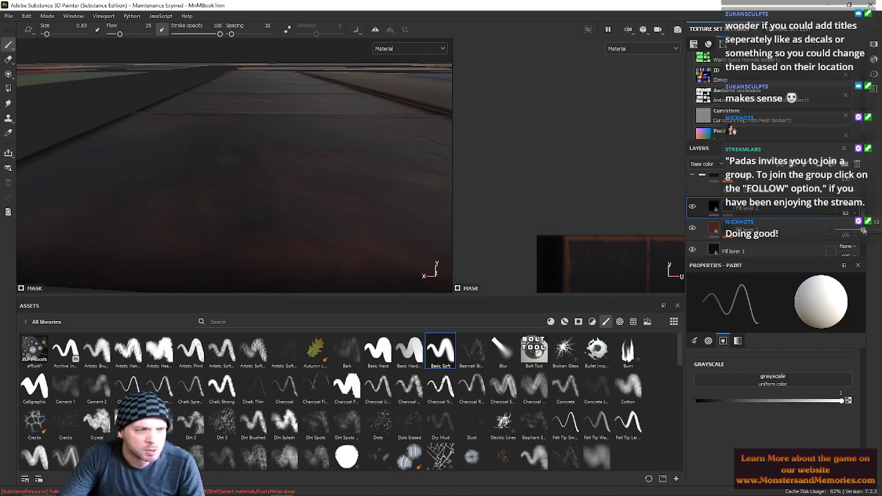
alt+drag(311, 138, 298, 164)
scroll(295, 177, up, 3)
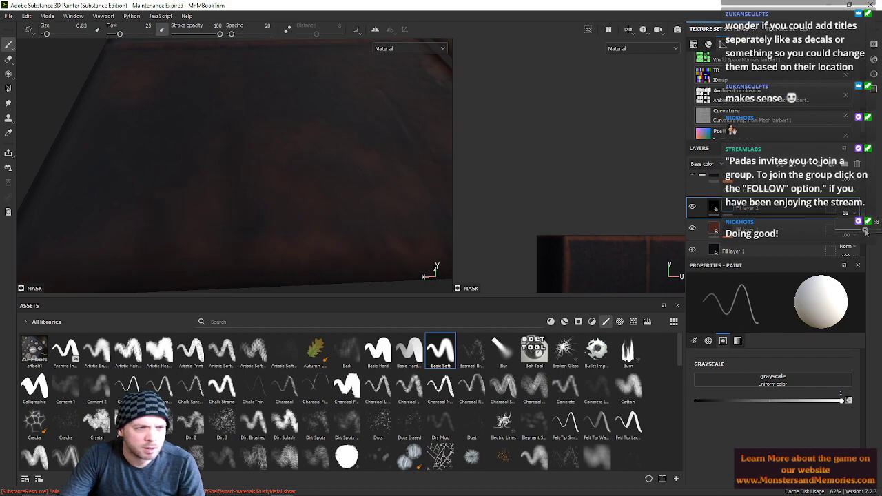
Step: Set the mask brush's grayscale to 0 and soften parts of the crease shading on the lower cover panel
scroll(280, 128, down, 3)
alt+drag(280, 128, 279, 182)
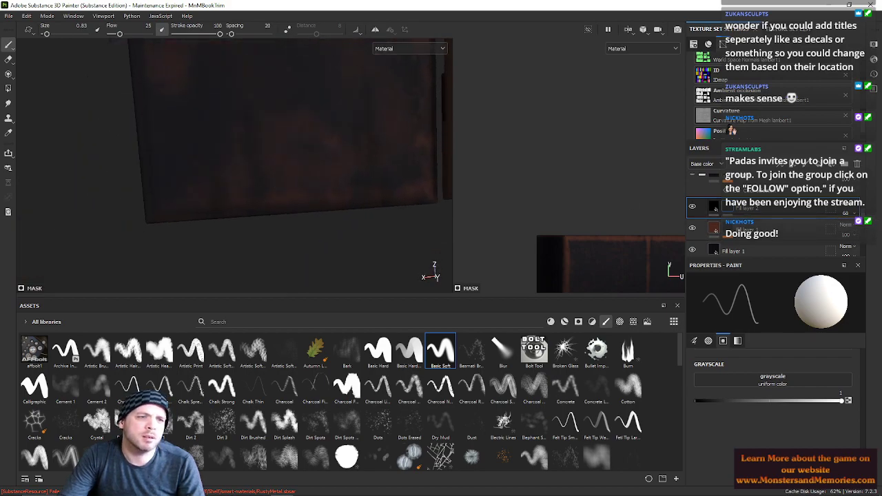
scroll(207, 200, up, 2)
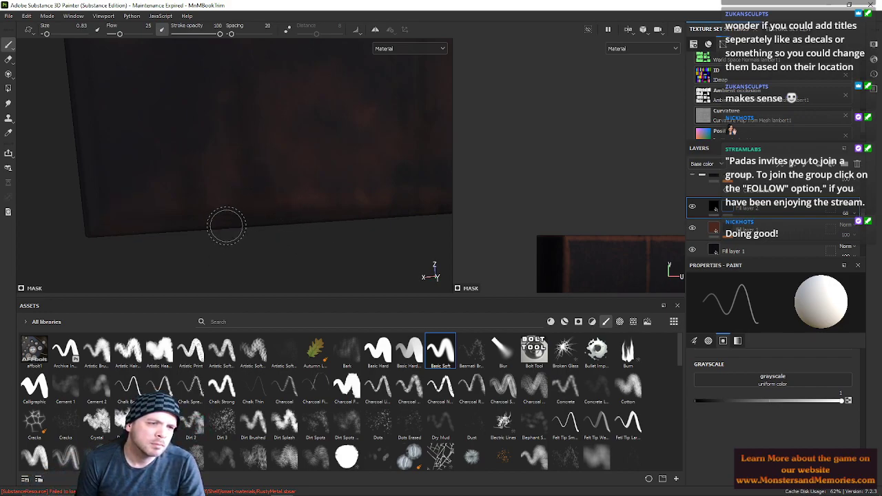
mouse_move(233, 246)
alt+mouse_down()
mouse_move(236, 216)
mouse_move(287, 216)
mouse_move(270, 239)
mouse_move(305, 255)
mouse_move(275, 238)
alt+mouse_up()
alt+middle_drag(273, 237, 309, 108)
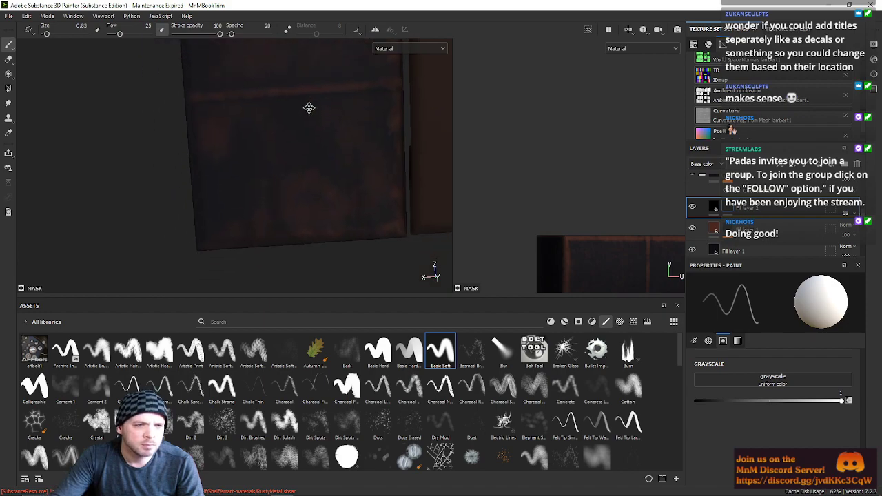
scroll(293, 211, up, 6)
scroll(246, 212, up, 2)
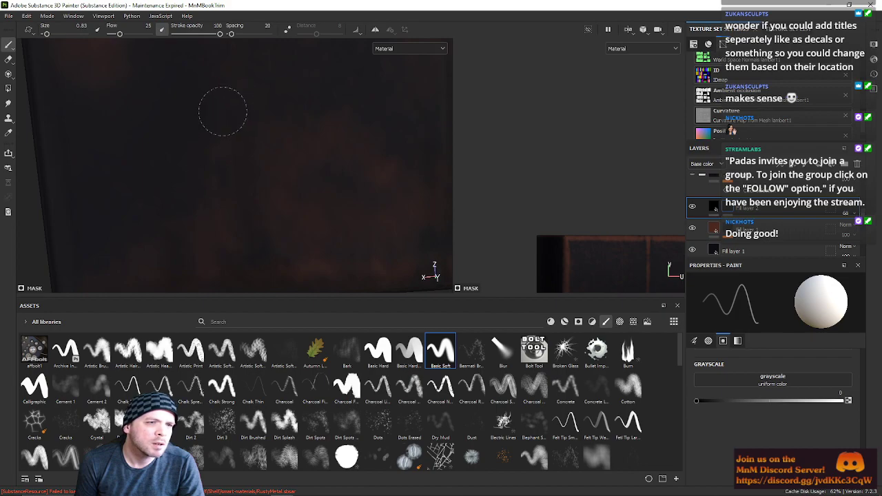
alt+right_drag(272, 64, 285, 119)
alt+middle_drag(276, 108, 236, 181)
alt+right_drag(236, 181, 186, 146)
alt+middle_drag(186, 146, 136, 97)
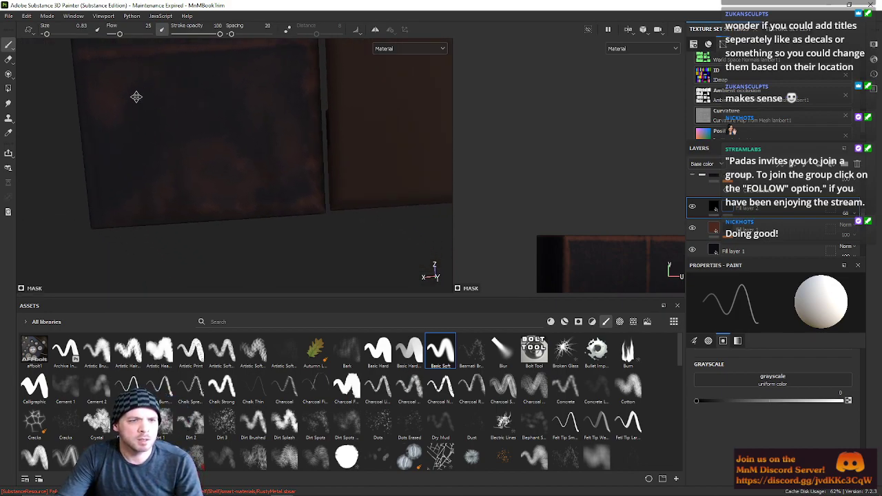
alt+right_drag(170, 129, 183, 143)
alt+middle_drag(183, 144, 196, 174)
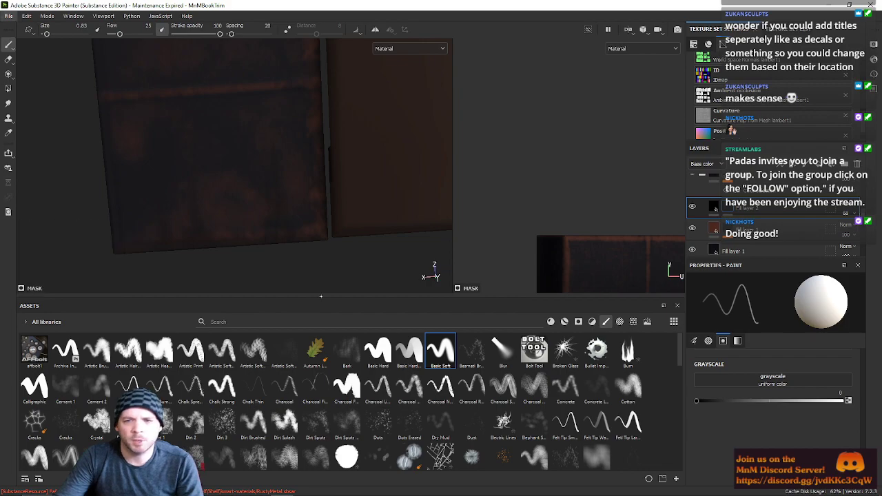
Step: Select the reddish-brown fill layer below Fill layer 2 and set the Dirt 1 brush to size 1.33 and flow 92
alt+drag(267, 110, 277, 154)
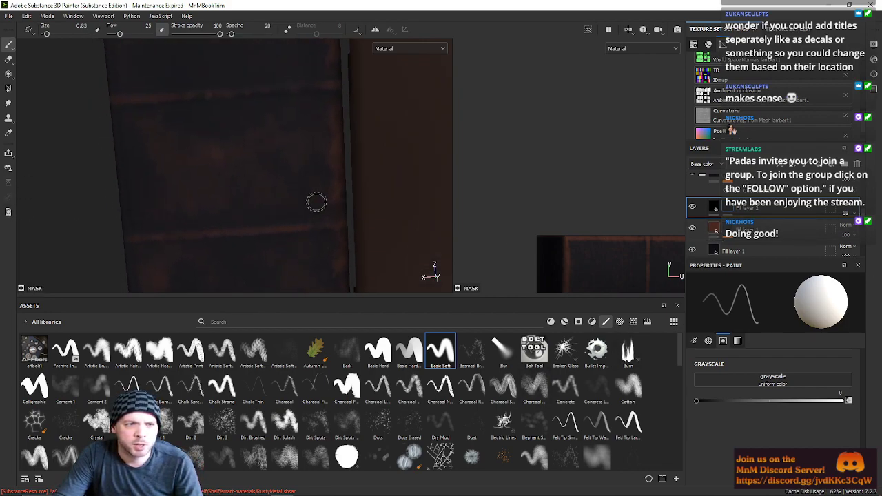
click(727, 232)
scroll(232, 246, down, 2)
mouse_move(232, 154)
alt+middle_down()
mouse_move(258, 282)
mouse_move(277, 277)
alt+middle_up()
scroll(282, 222, up, 3)
alt+middle_drag(296, 205, 298, 275)
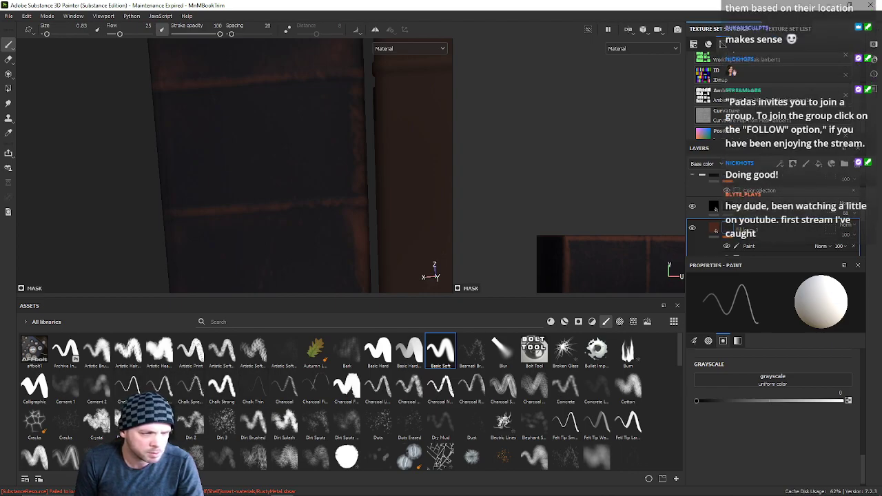
click(159, 421)
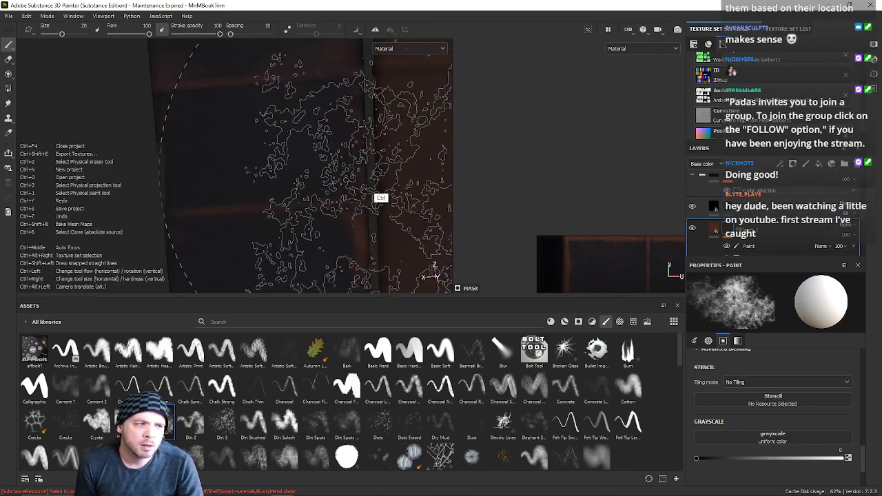
ctrl+right_drag(362, 166, 394, 164)
mouse_move(355, 143)
ctrl+right_down()
mouse_move(356, 177)
mouse_move(351, 137)
ctrl+right_up()
mouse_move(351, 140)
ctrl+mouse_down()
mouse_move(337, 142)
mouse_move(352, 142)
ctrl+mouse_up()
mouse_move(297, 191)
ctrl+mouse_down()
mouse_move(313, 174)
mouse_move(301, 172)
mouse_move(307, 154)
mouse_move(299, 168)
ctrl+mouse_up()
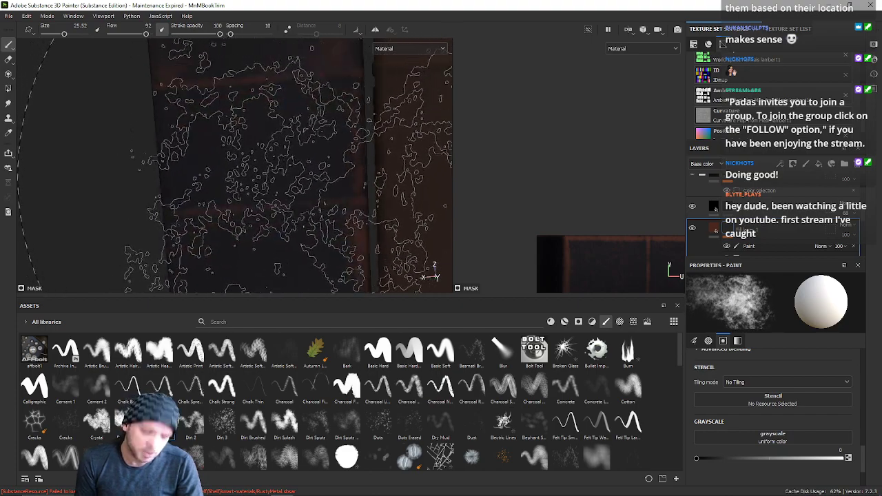
ctrl+right_drag(313, 198, 215, 241)
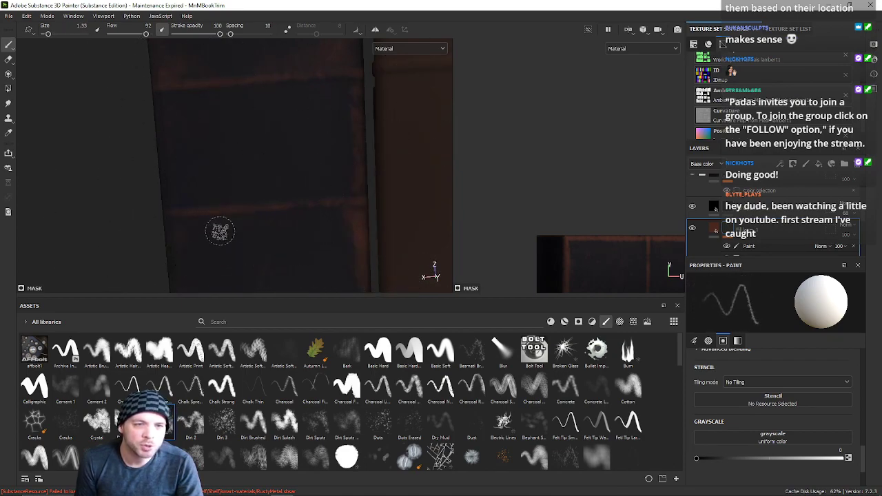
Step: Set the Dirt 1 brush to size 2.59, flow 95 and grayscale 1 for the wear on the upper cover panels
mouse_move(335, 159)
alt+middle_down()
mouse_move(321, 200)
mouse_move(360, 124)
mouse_move(368, 186)
alt+middle_up()
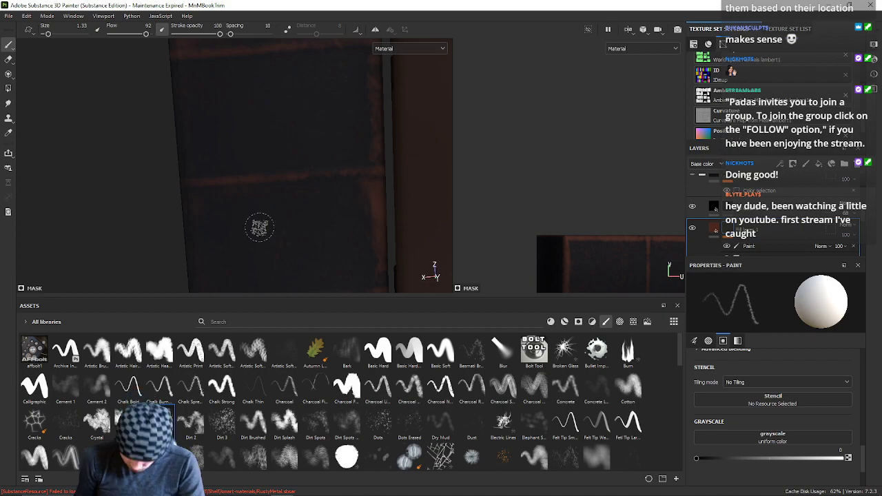
ctrl+drag(302, 158, 303, 156)
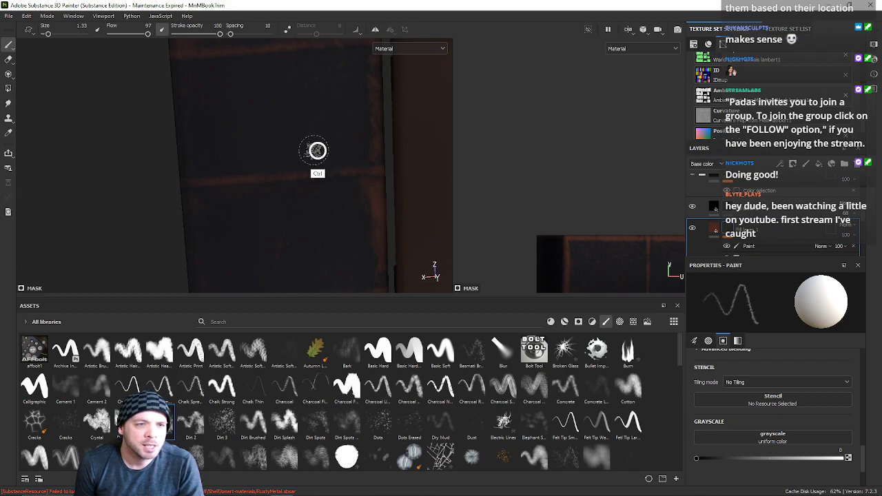
mouse_move(285, 154)
ctrl+mouse_down()
mouse_move(279, 144)
mouse_move(288, 142)
ctrl+mouse_up()
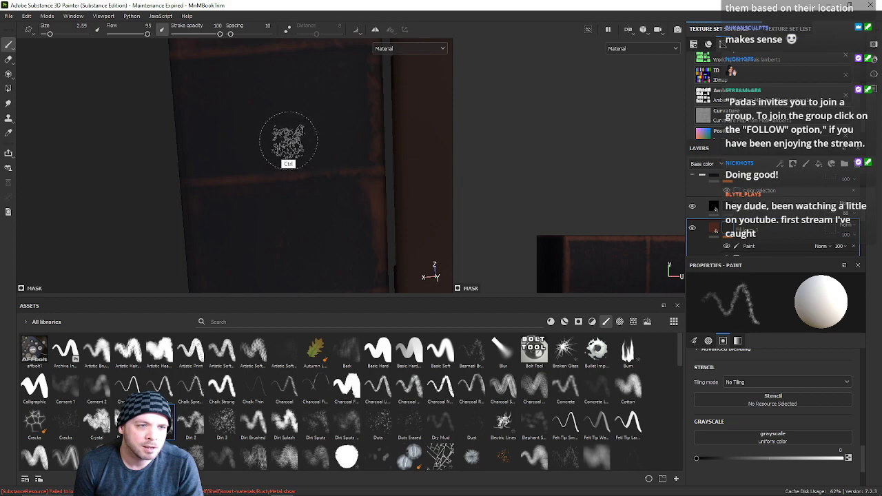
alt+middle_drag(283, 160, 275, 231)
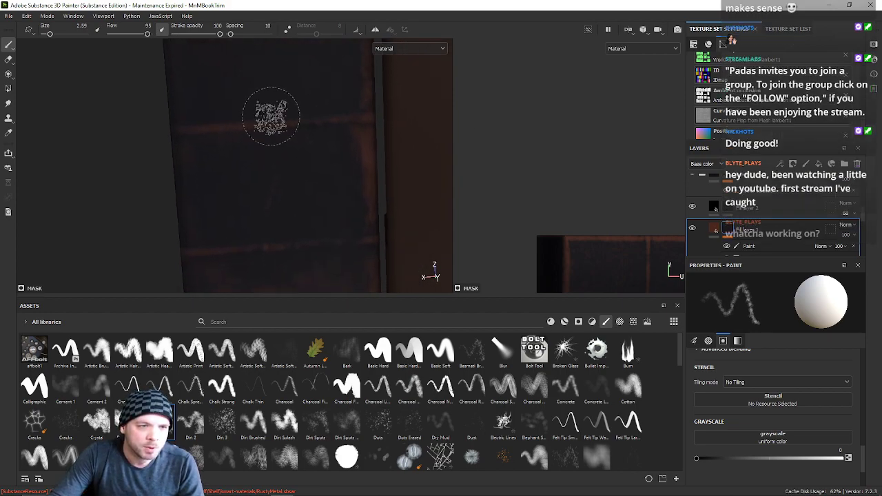
scroll(303, 145, up, 5)
mouse_move(286, 145)
alt+middle_down()
mouse_move(288, 114)
mouse_move(272, 132)
mouse_move(225, 140)
mouse_move(230, 157)
mouse_move(312, 125)
mouse_move(296, 140)
mouse_move(327, 150)
alt+middle_up()
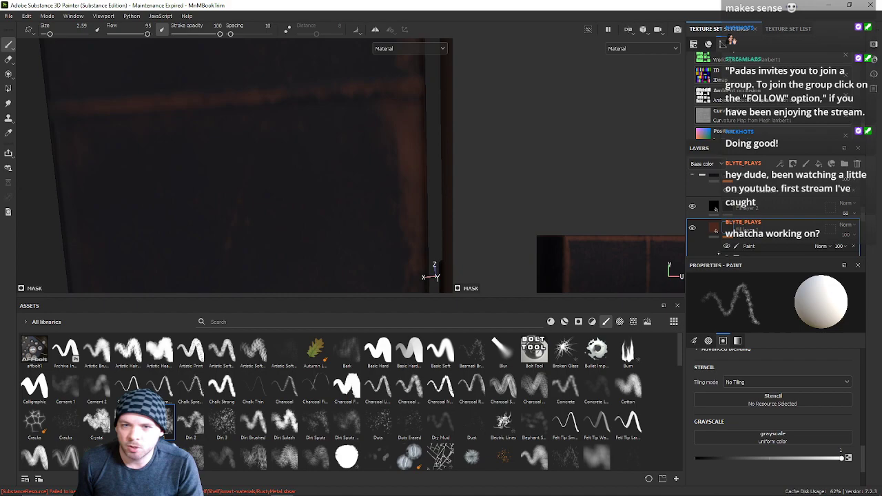
Step: Paint faint reddish dirt wear across the upper cover panels and creases in the fill layer mask's Paint effect
click(740, 250)
drag(342, 143, 368, 127)
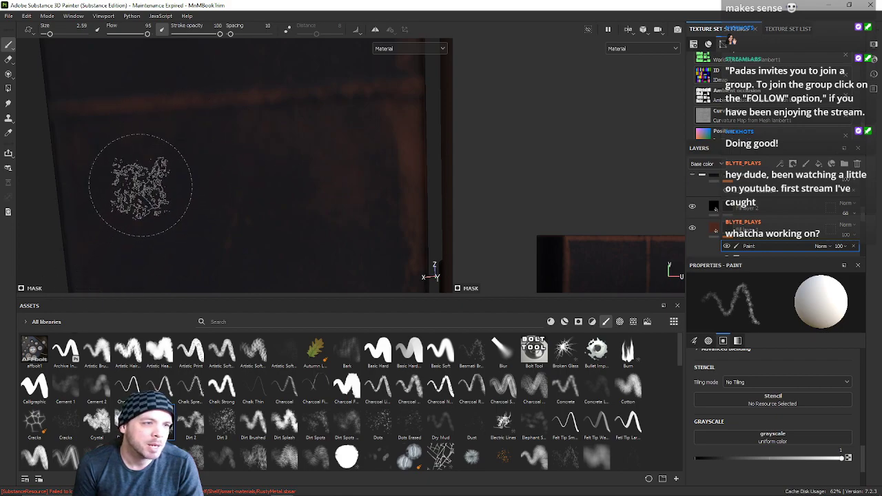
alt+right_drag(187, 171, 175, 196)
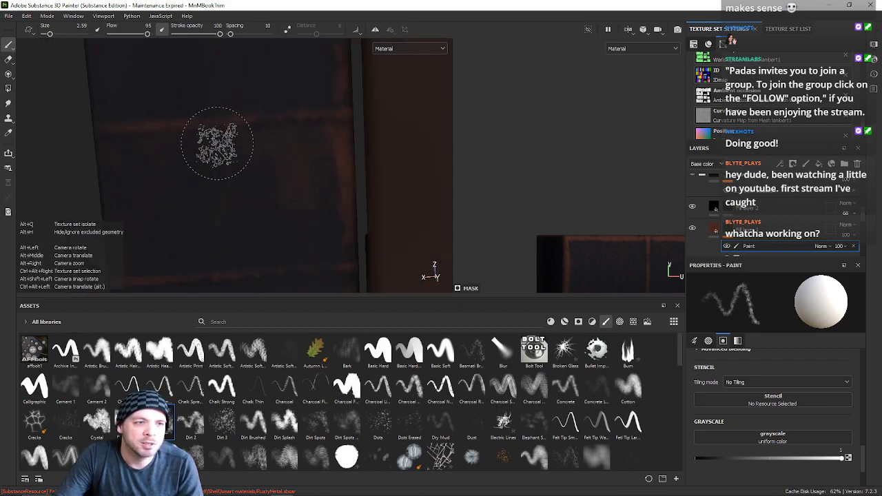
alt+middle_drag(219, 140, 236, 230)
mouse_move(246, 153)
alt+middle_down()
mouse_move(275, 223)
mouse_move(329, 208)
alt+middle_up()
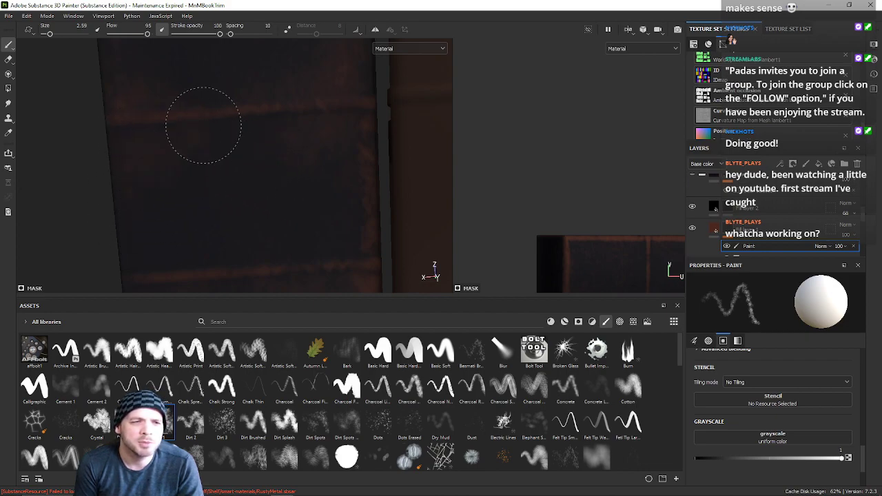
mouse_move(228, 217)
alt+middle_down()
mouse_move(236, 149)
mouse_move(215, 156)
alt+middle_up()
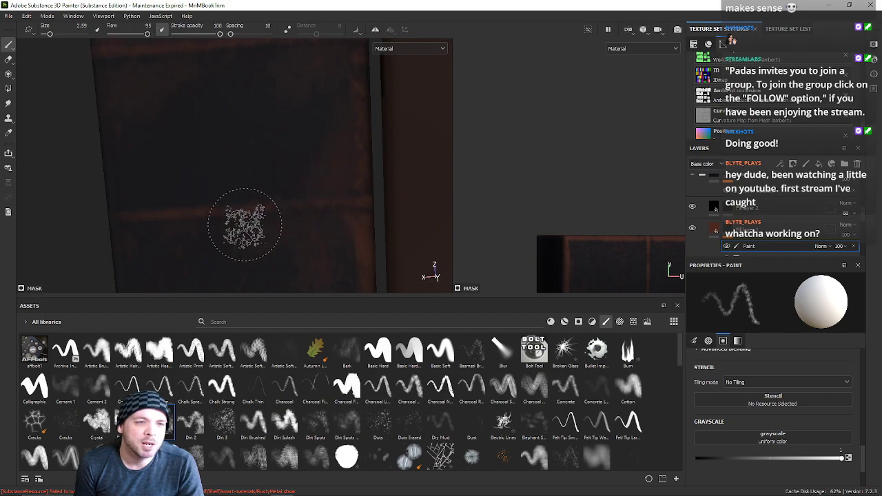
Step: Examine the dark worn books against the other books, from the full set of shelves and close up
alt+right_drag(296, 141, 323, 177)
alt+drag(323, 176, 193, 167)
scroll(193, 167, down, 3)
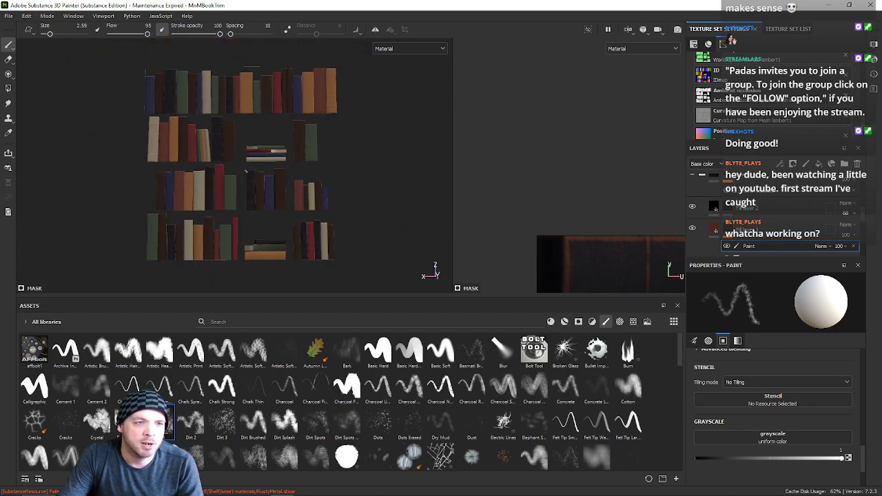
alt+drag(270, 205, 272, 236)
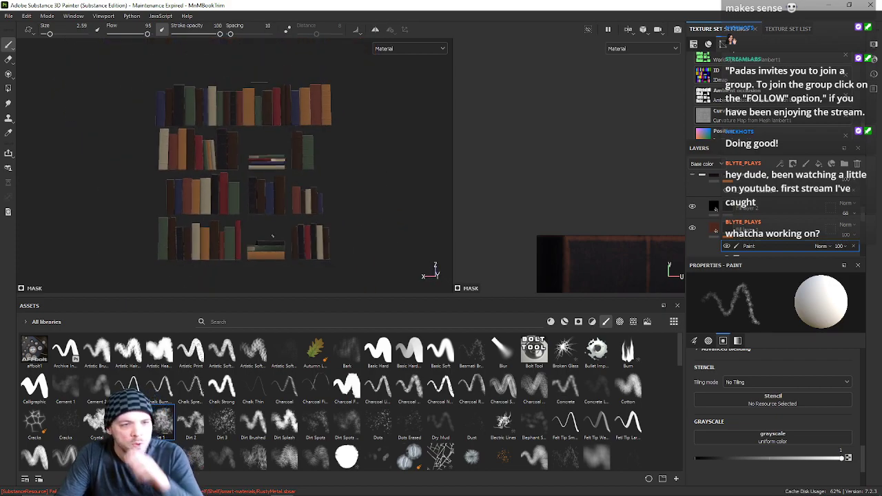
scroll(272, 236, up, 3)
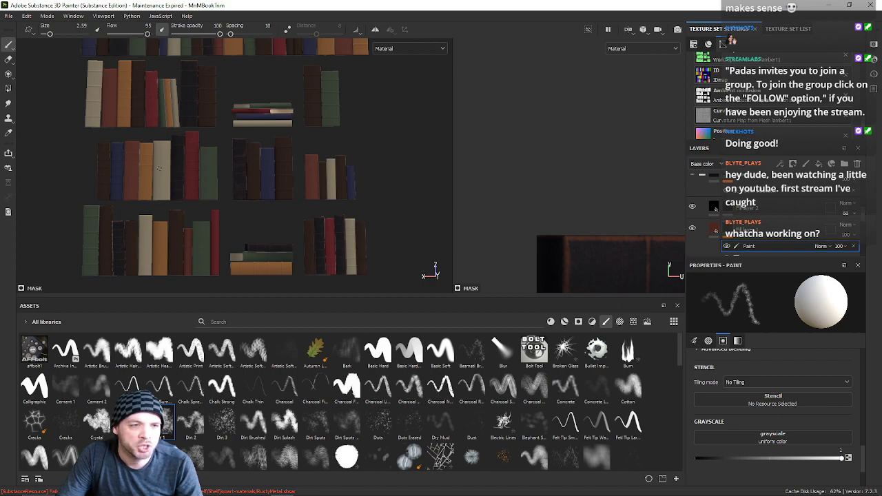
scroll(213, 178, up, 8)
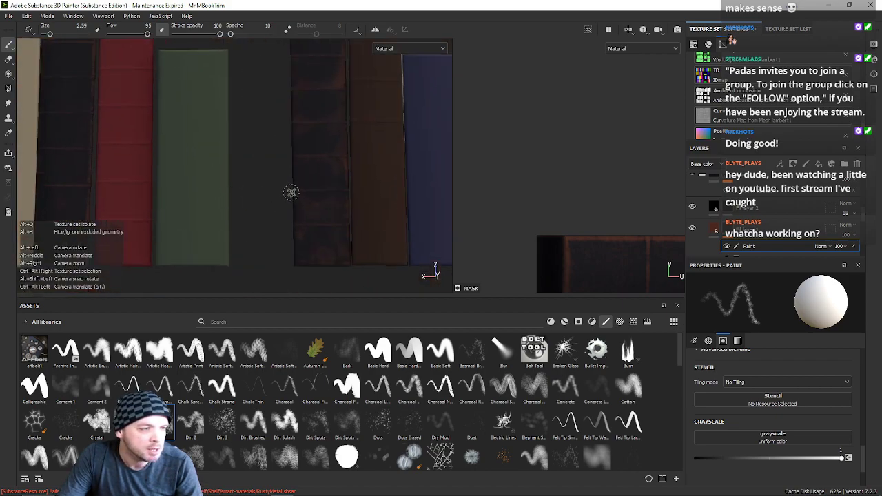
scroll(230, 183, down, 5)
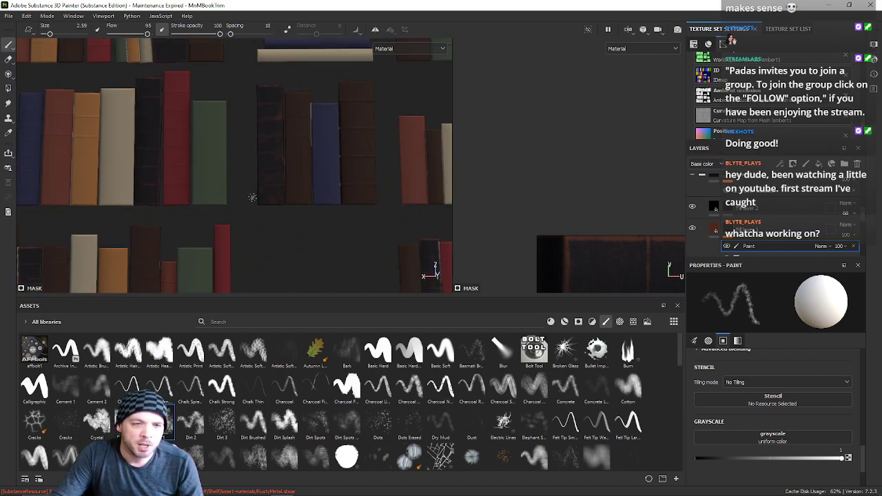
scroll(253, 197, down, 4)
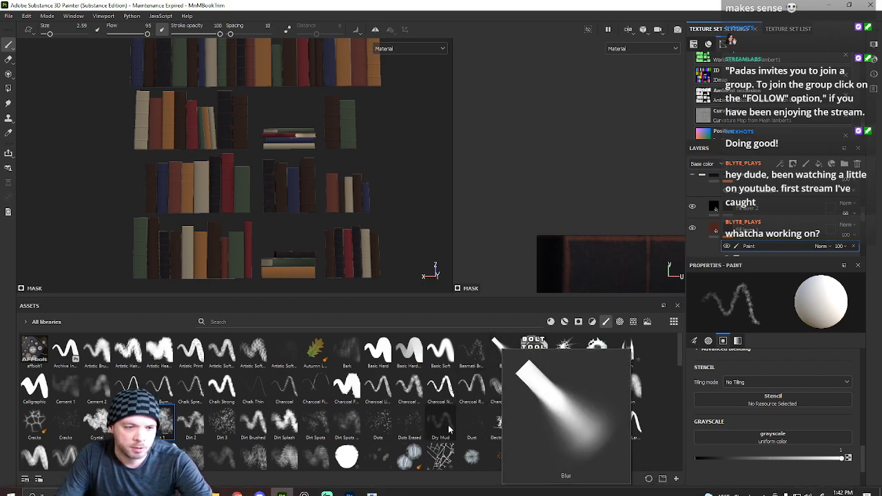
Step: Switch to S3D Zone Exporter, enlarge its window and load the freportw.s3d zone
click(373, 492)
drag(386, 173, 188, 56)
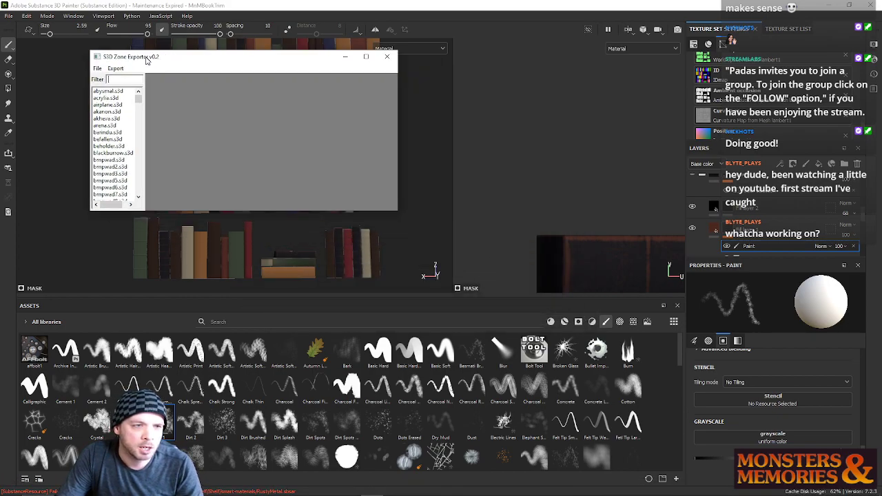
drag(394, 211, 641, 379)
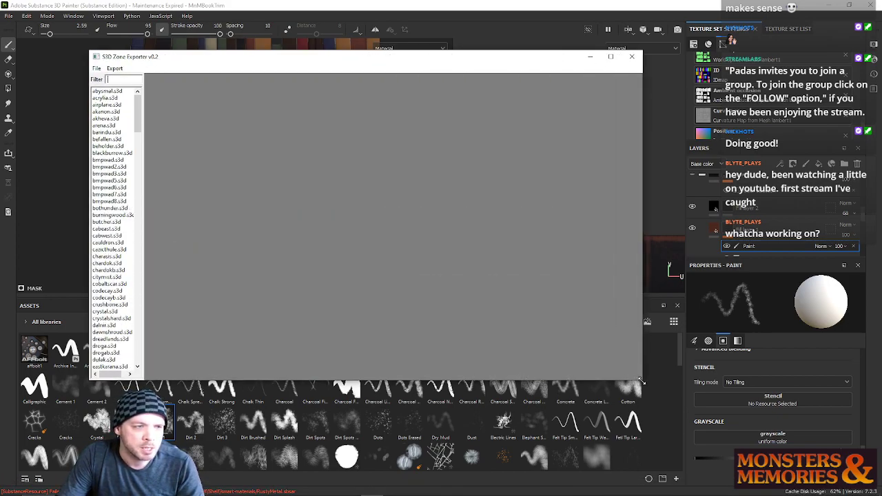
scroll(114, 294, down, 1)
scroll(115, 295, down, 10)
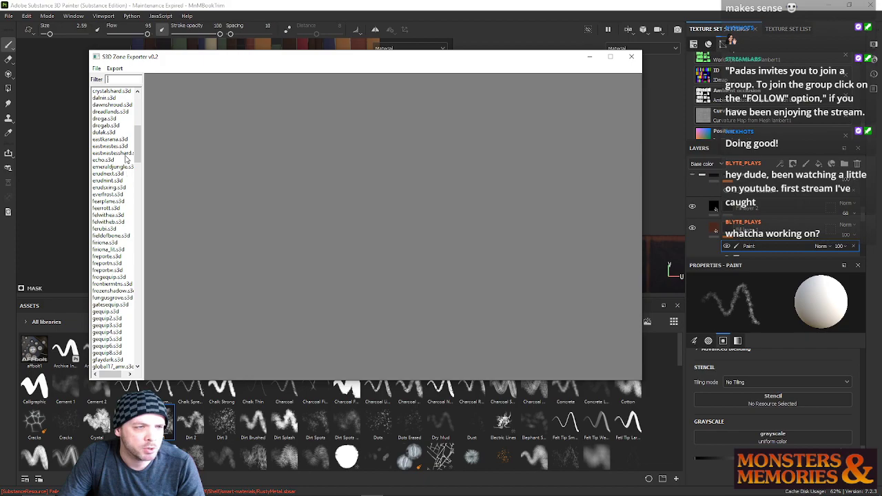
drag(140, 152, 138, 161)
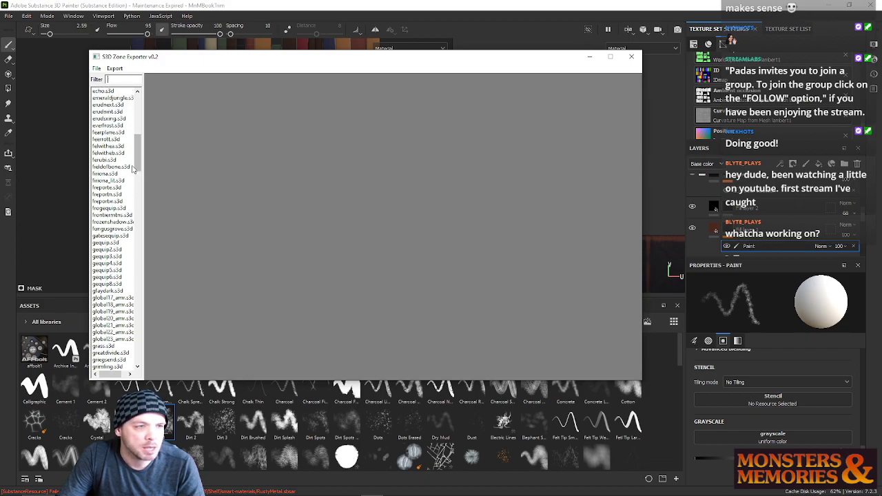
click(141, 211)
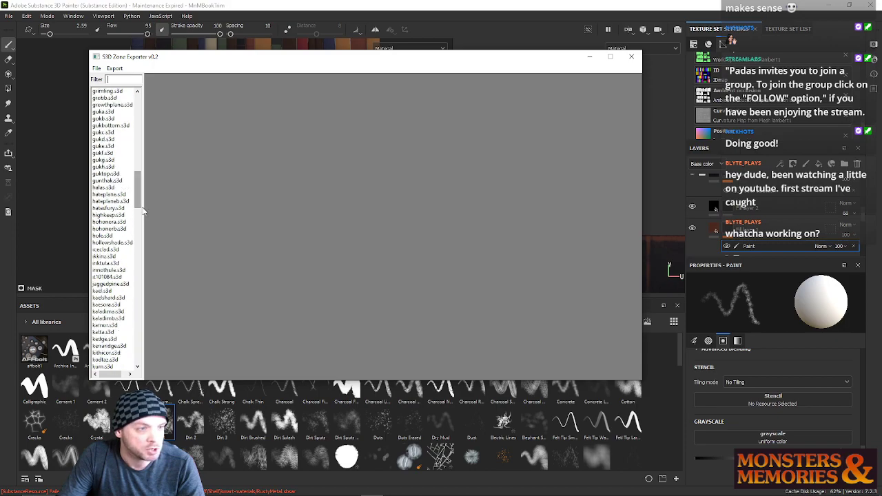
drag(140, 194, 142, 159)
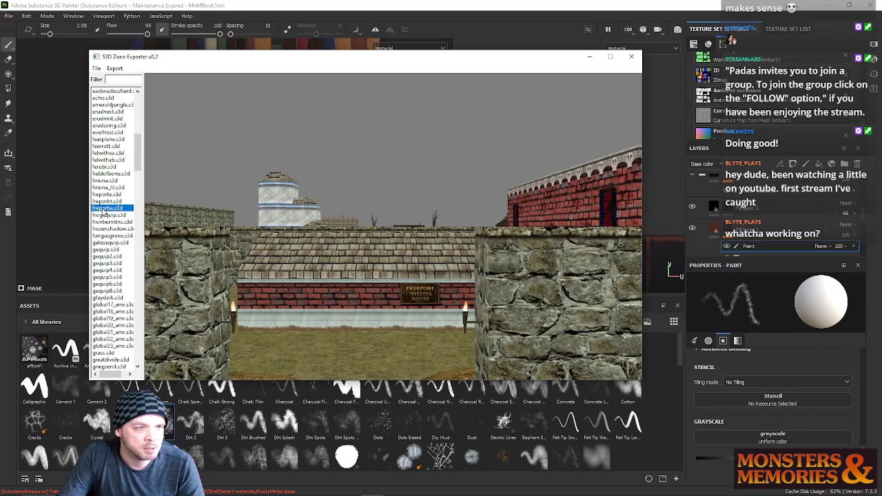
Step: Move through the freportw.s3d zone to the wooden bookshelf and enlarge the viewer window around it
right_drag(438, 283, 492, 277)
key(w)
key(w)
key(w)
key(w)
key(w)
key(w)
key(w)
key(w)
key(s)
key(s)
key(w)
key(s)
drag(295, 60, 240, 37)
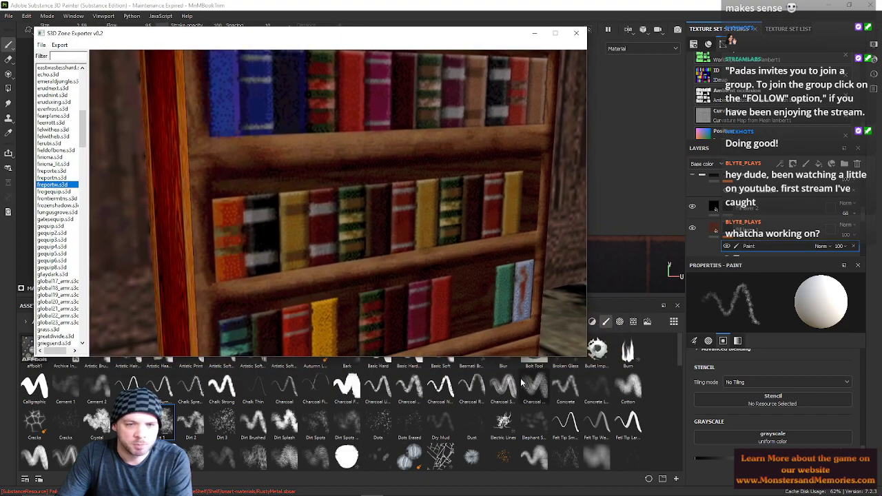
drag(588, 357, 717, 451)
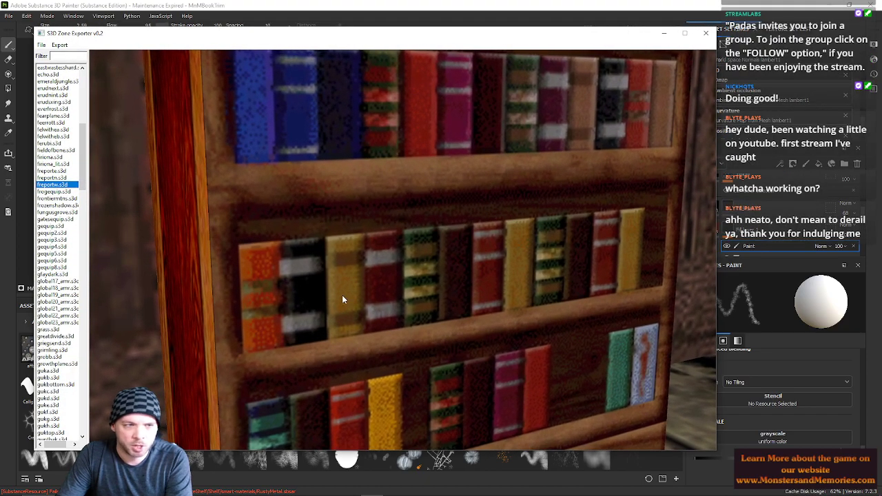
Step: Examine the low-resolution book spines on the upper rows of the reference bookshelf
right_drag(311, 249, 401, 220)
key(w)
right_drag(359, 180, 243, 164)
right_drag(578, 328, 376, 250)
right_drag(497, 237, 502, 229)
key(d)
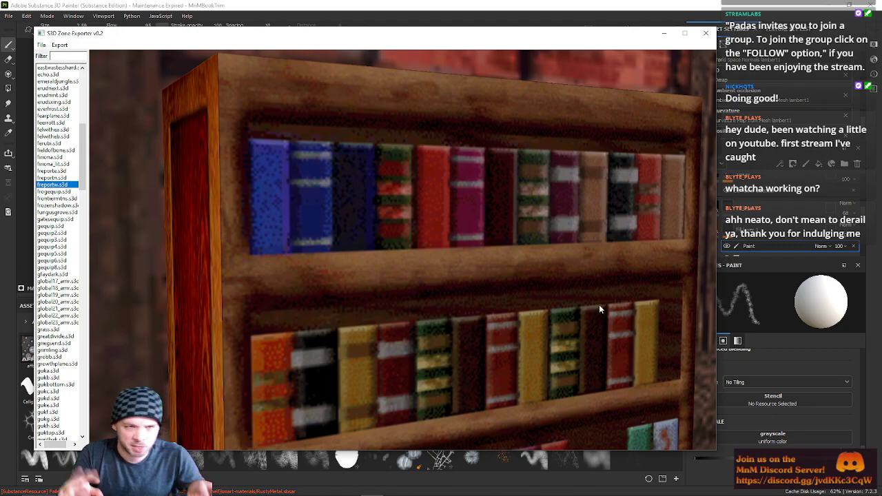
right_drag(598, 304, 409, 273)
right_drag(676, 230, 524, 274)
right_drag(264, 358, 269, 351)
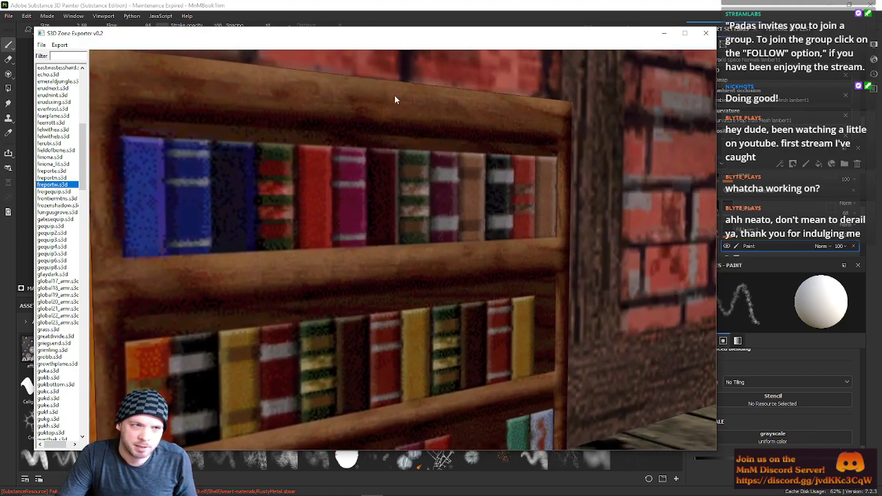
mouse_move(536, 129)
right_down()
mouse_move(514, 126)
mouse_move(537, 129)
right_up()
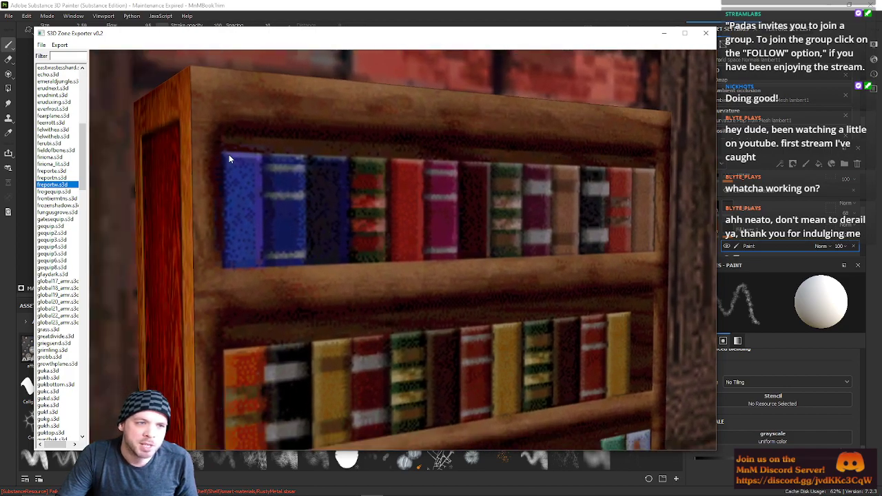
Step: Compare the reference bookshelf with the textured books and return to Substance 3D Painter with the exporter window moved away
drag(340, 32, 881, 138)
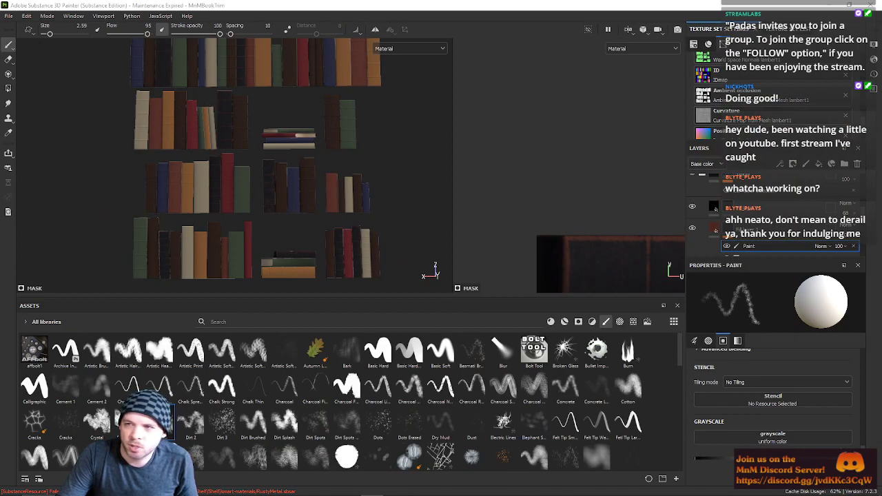
mouse_move(881, 103)
mouse_down()
mouse_move(881, 84)
mouse_move(331, 61)
mouse_up()
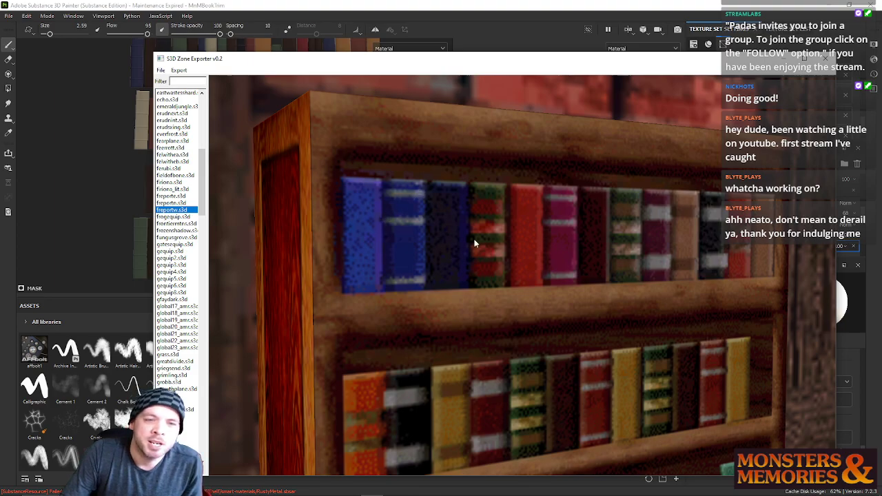
mouse_move(481, 53)
mouse_down()
mouse_move(525, 64)
mouse_move(881, 69)
mouse_up()
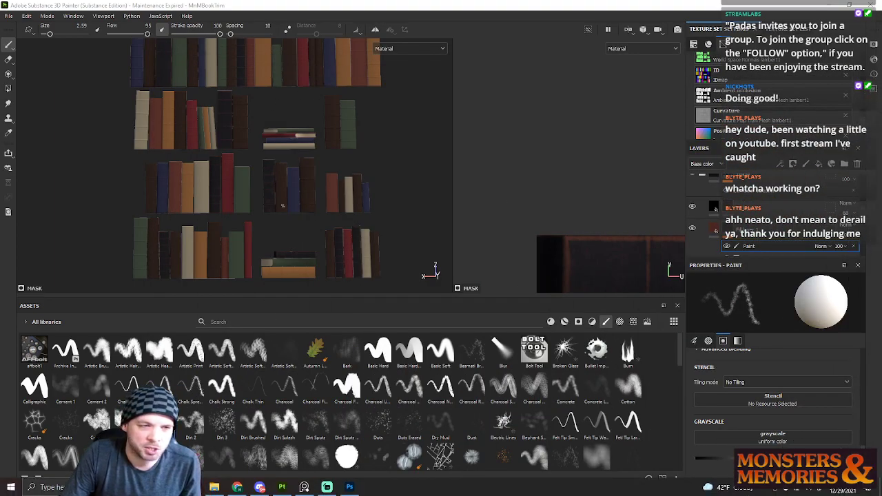
Step: Inspect the dark book's painted wear and creases close up from a grazing angle along its lower cover
scroll(283, 206, up, 5)
scroll(202, 214, down, 2)
alt+drag(262, 194, 254, 124)
scroll(266, 182, up, 3)
alt+middle_drag(269, 191, 289, 197)
mouse_move(289, 197)
shift+right_down()
mouse_move(231, 200)
mouse_move(322, 201)
mouse_move(236, 198)
mouse_move(299, 202)
shift+right_up()
mouse_move(275, 204)
alt+mouse_down()
mouse_move(216, 233)
mouse_move(203, 173)
mouse_move(219, 143)
alt+mouse_up()
alt+middle_drag(308, 200, 304, 156)
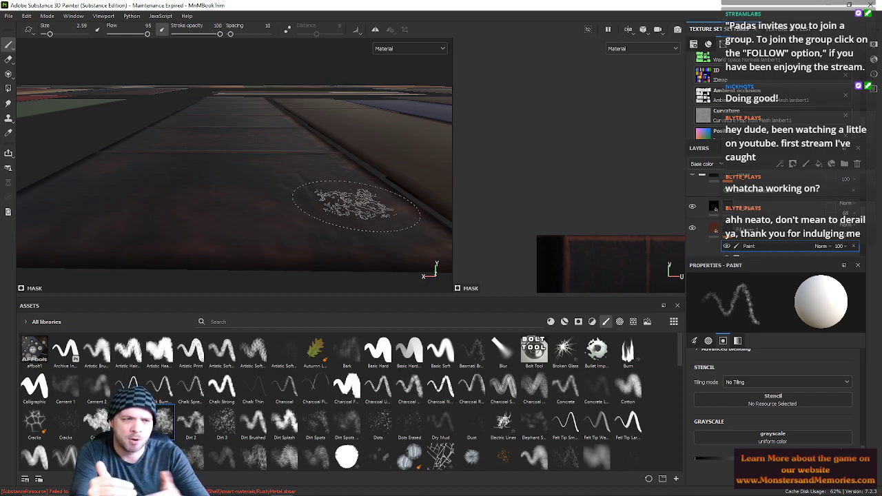
Step: Inspect the dark book and the neighbouring brown and blue books from a low angle, finishing face-on at the dark spine
alt+middle_drag(305, 183, 326, 215)
alt+drag(317, 176, 317, 193)
alt+middle_drag(321, 213, 198, 193)
mouse_move(362, 184)
alt+middle_down()
mouse_move(253, 179)
mouse_move(150, 201)
mouse_move(48, 195)
mouse_move(386, 174)
alt+middle_up()
alt+middle_drag(158, 181, 426, 153)
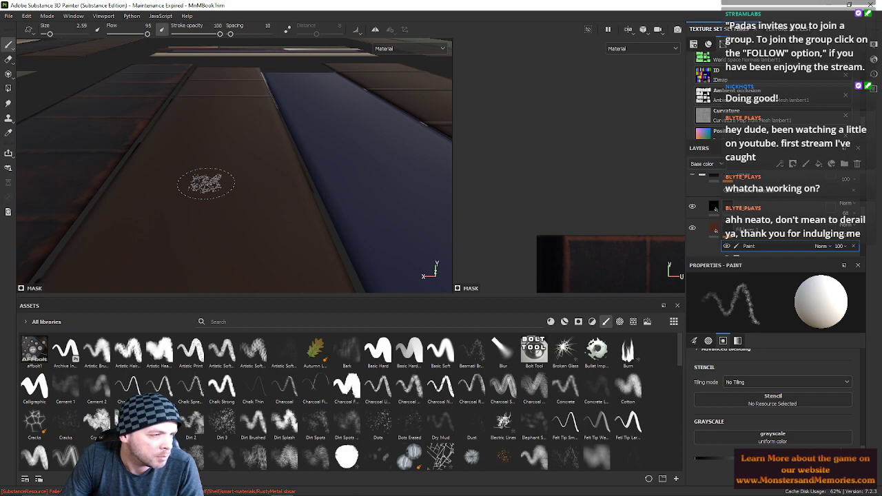
scroll(206, 184, down, 8)
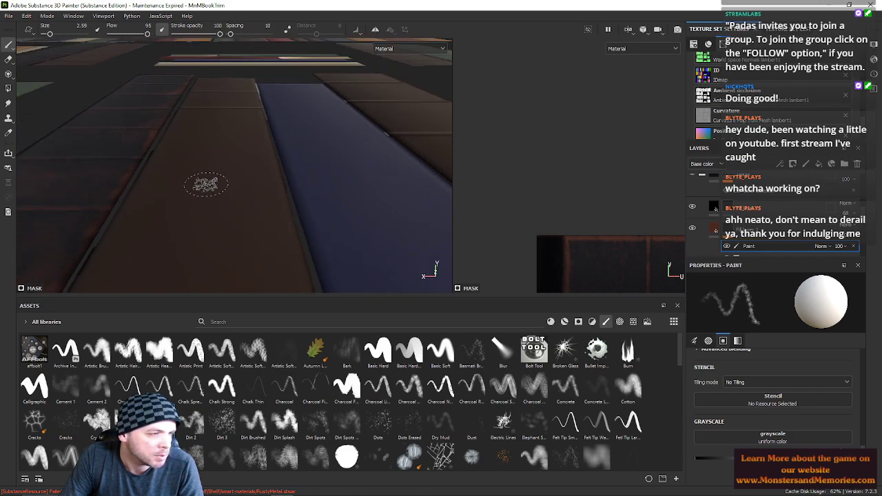
alt+drag(225, 203, 258, 153)
scroll(258, 154, up, 3)
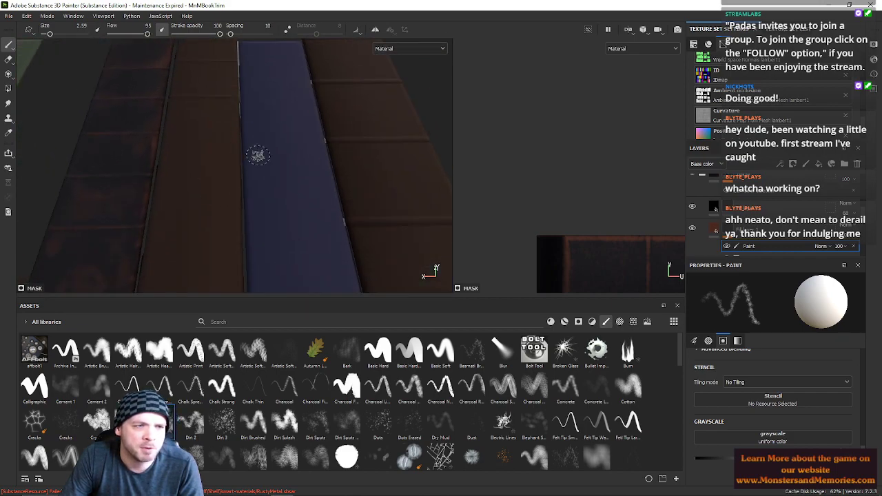
alt+middle_drag(258, 153, 403, 159)
scroll(306, 187, up, 3)
mouse_move(305, 187)
alt+mouse_down()
mouse_move(273, 212)
mouse_move(284, 214)
alt+mouse_up()
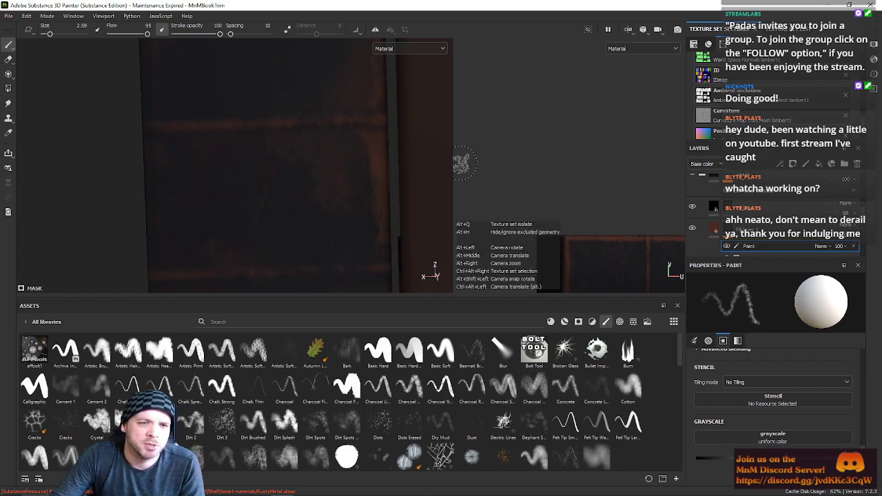
Step: Paint reddish-brown wear along the ridges and into the corners of the dark spine's middle panels
alt+middle_drag(285, 106, 326, 229)
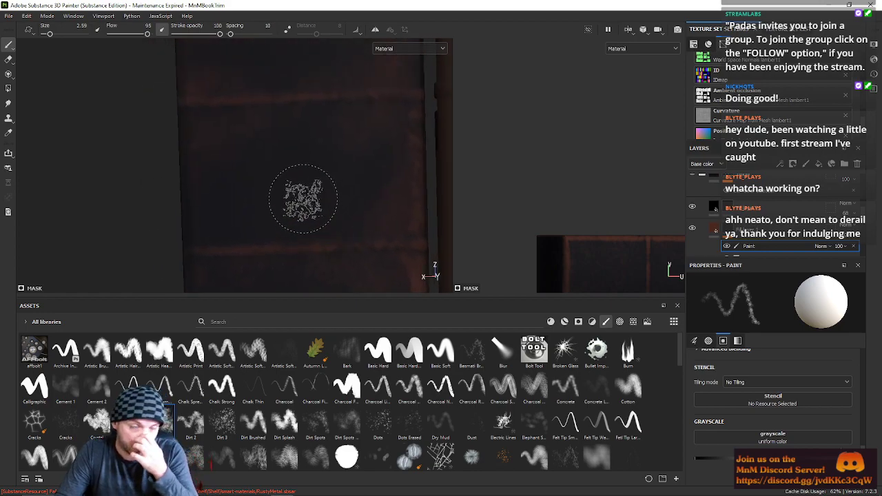
alt+middle_drag(270, 181, 274, 203)
scroll(273, 203, up, 2)
alt+middle_drag(232, 174, 200, 165)
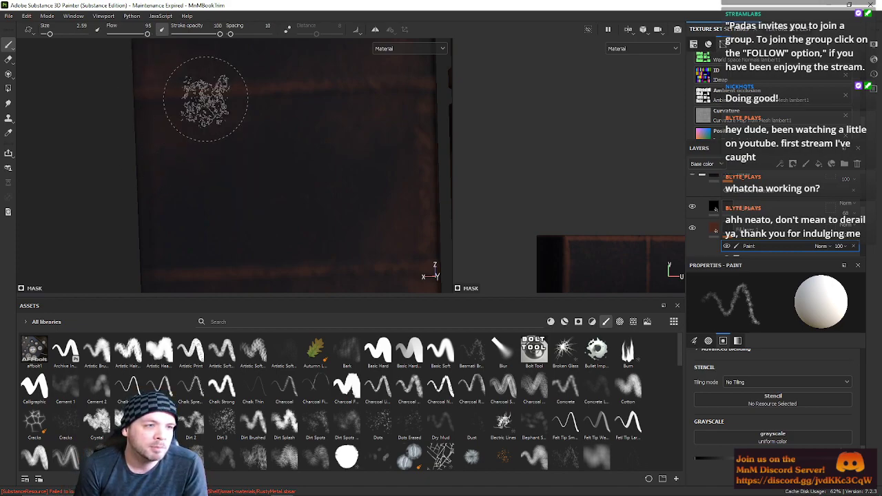
alt+middle_drag(230, 75, 260, 230)
scroll(251, 234, up, 3)
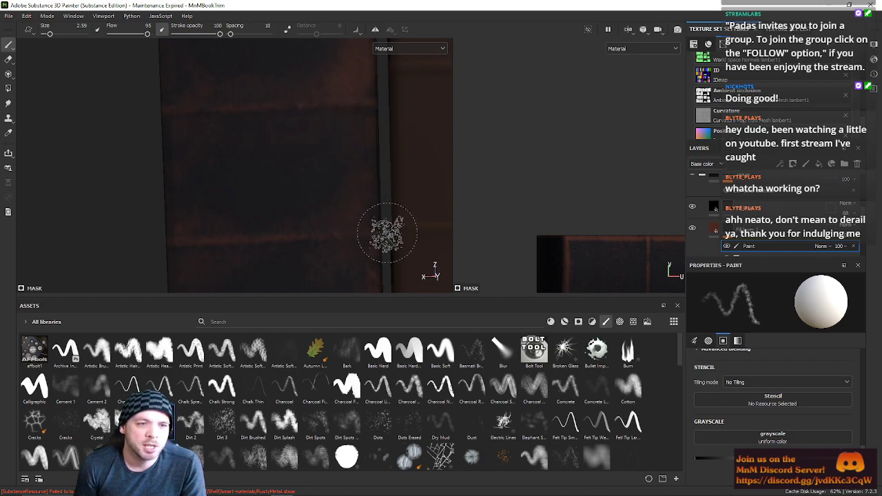
key(alt)
alt+drag(291, 180, 313, 171)
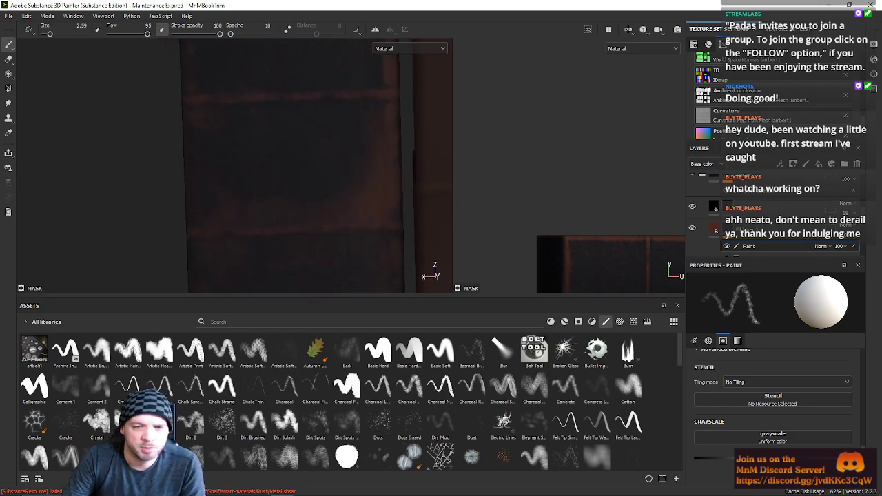
alt+drag(338, 106, 365, 136)
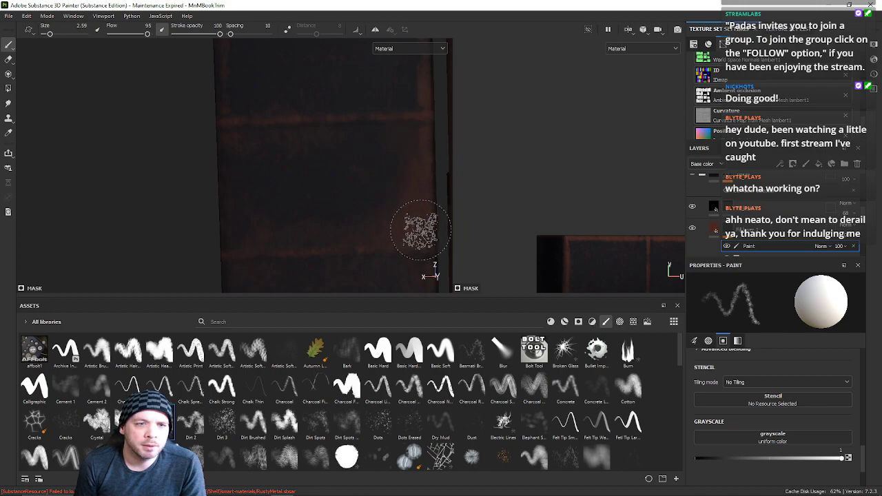
Step: Reduce the brush size to 1.15 and paint reddish-brown wear patches around the edges of the dark spine's uppermost panel
alt+middle_drag(365, 162, 358, 285)
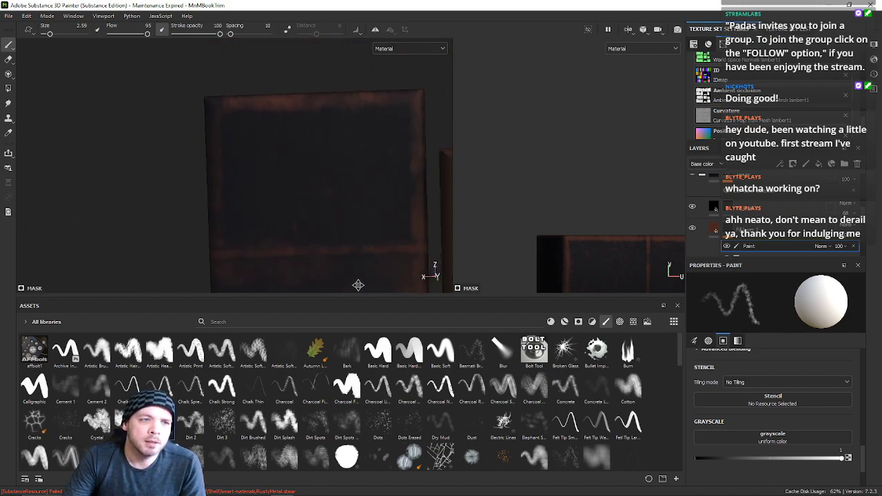
scroll(356, 281, down, 1)
scroll(249, 166, up, 2)
mouse_move(255, 163)
alt+middle_down()
mouse_move(183, 101)
mouse_move(200, 117)
alt+middle_up()
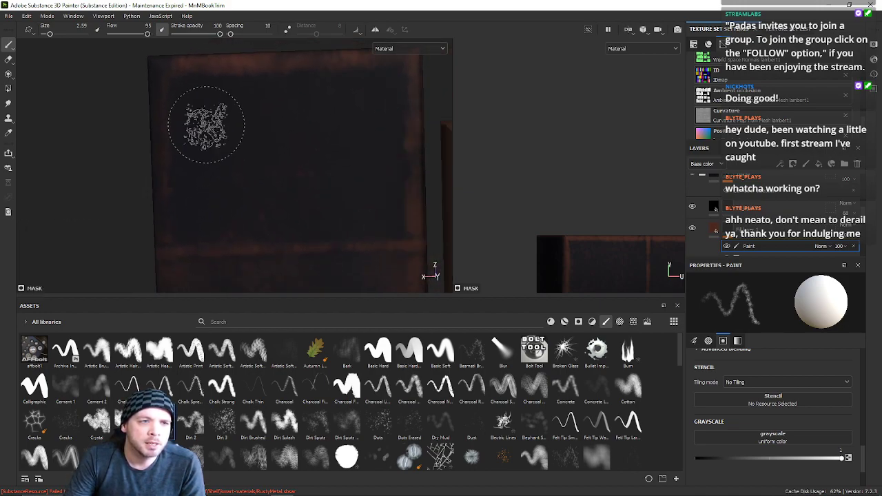
ctrl+right_drag(258, 96, 237, 89)
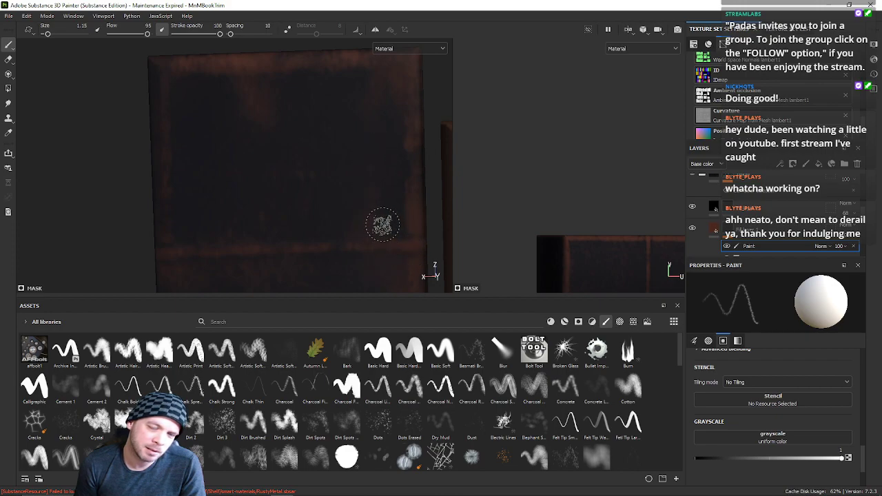
scroll(255, 151, down, 3)
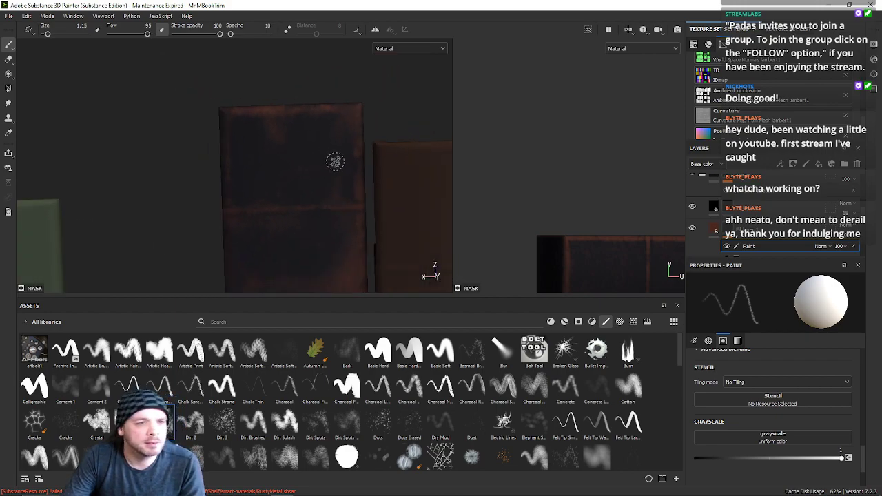
scroll(331, 170, up, 3)
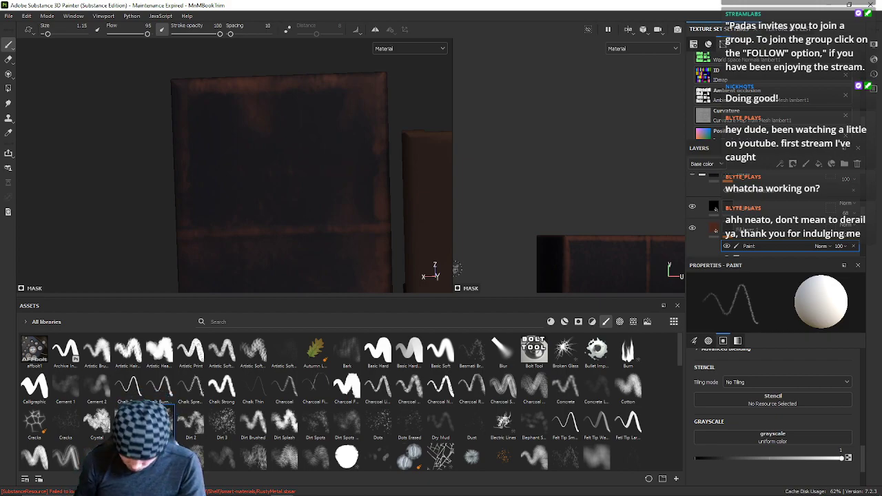
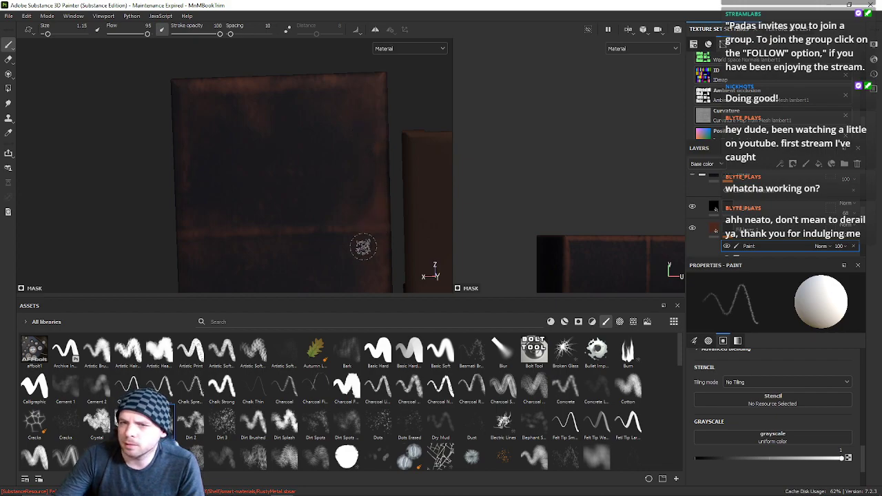
Step: Compare the newly worn dark book with the other dark and coloured books across the shelves
scroll(308, 190, down, 1)
scroll(309, 214, down, 10)
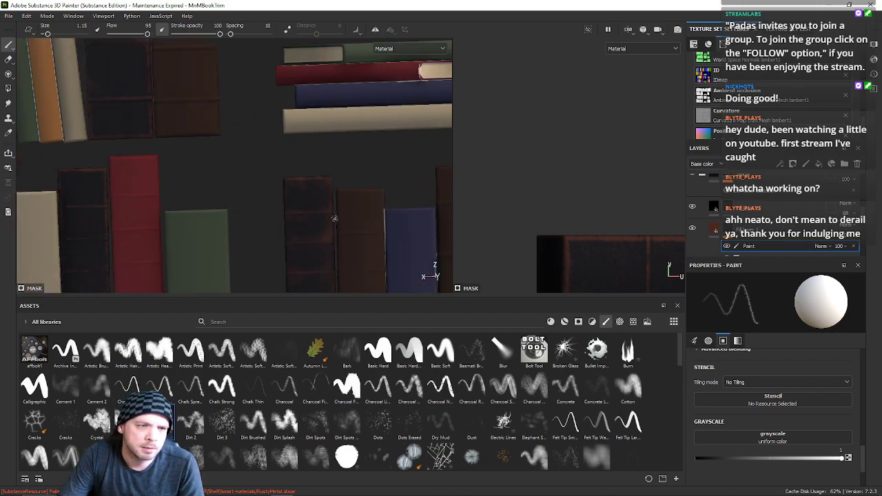
alt+middle_drag(337, 217, 475, 135)
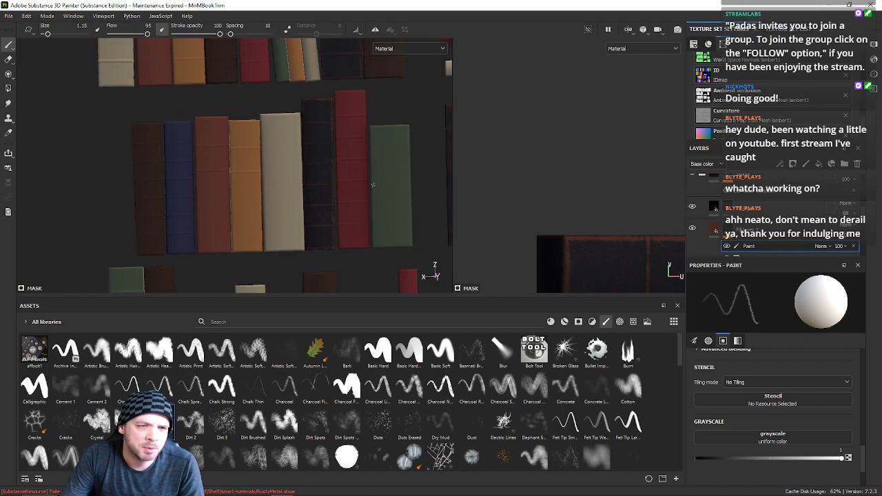
alt+middle_drag(338, 113, 323, 159)
scroll(318, 148, up, 3)
scroll(318, 149, up, 5)
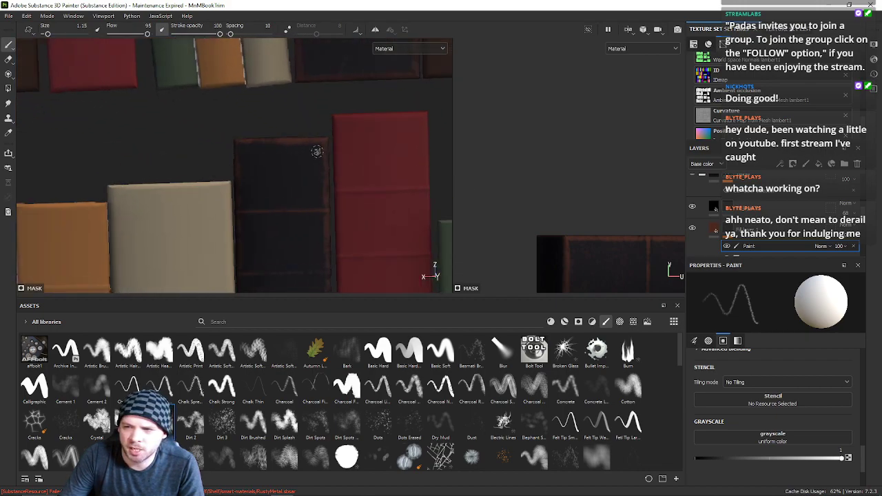
scroll(317, 150, down, 1)
scroll(317, 153, up, 1)
scroll(332, 186, down, 1)
scroll(331, 179, down, 2)
alt+middle_drag(328, 173, 141, 148)
alt+middle_drag(276, 148, 100, 129)
alt+middle_drag(205, 130, 153, 130)
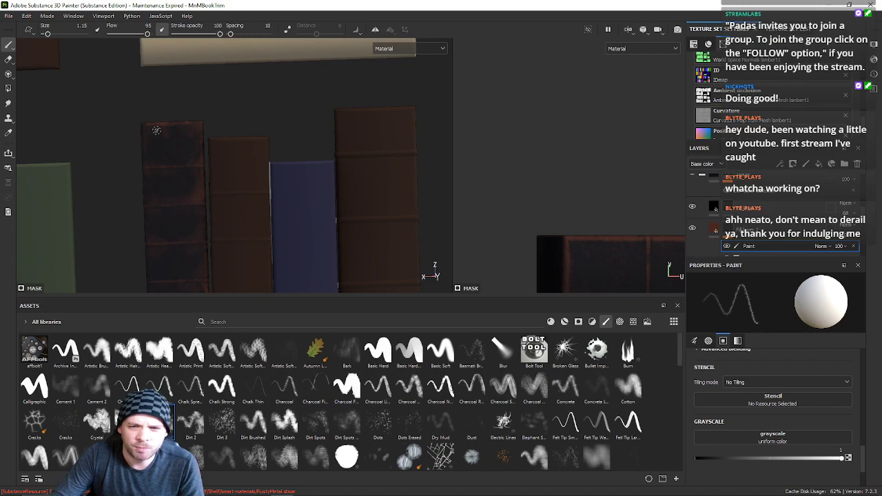
Step: Duplicate the reddish-brown fill layer and rename the lower copy DamageMediumTone
click(715, 227)
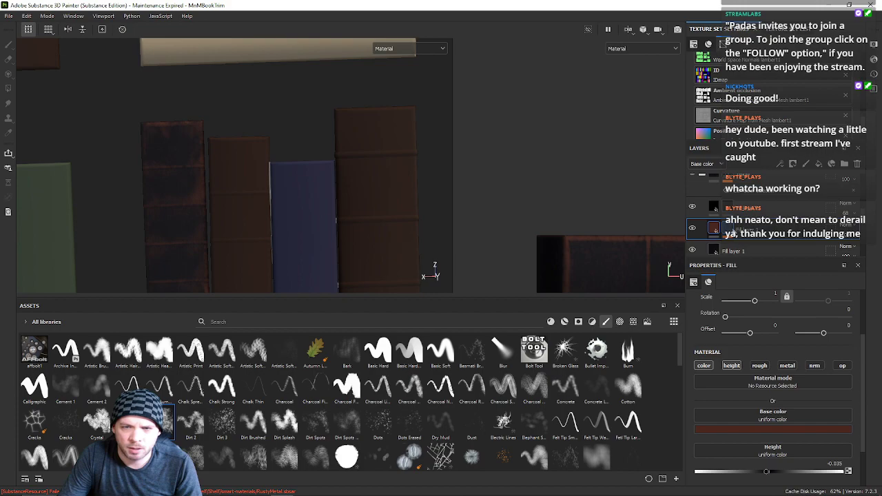
double_click(748, 251)
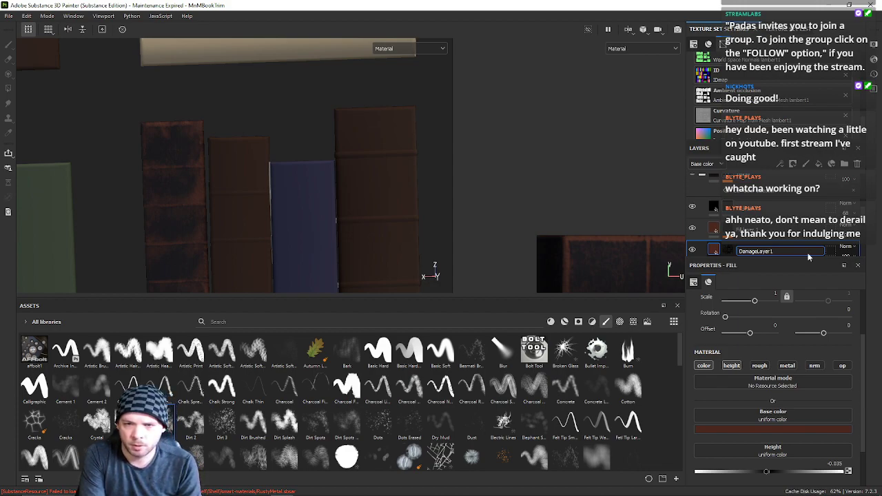
key(Return)
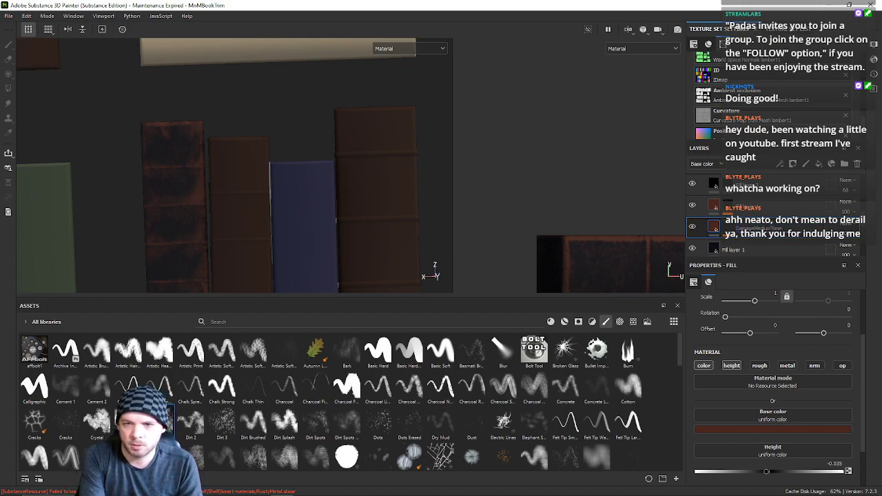
Step: Reset the mask of the reddish-brown fill layer above DamageMediumTone to plain black
click(715, 210)
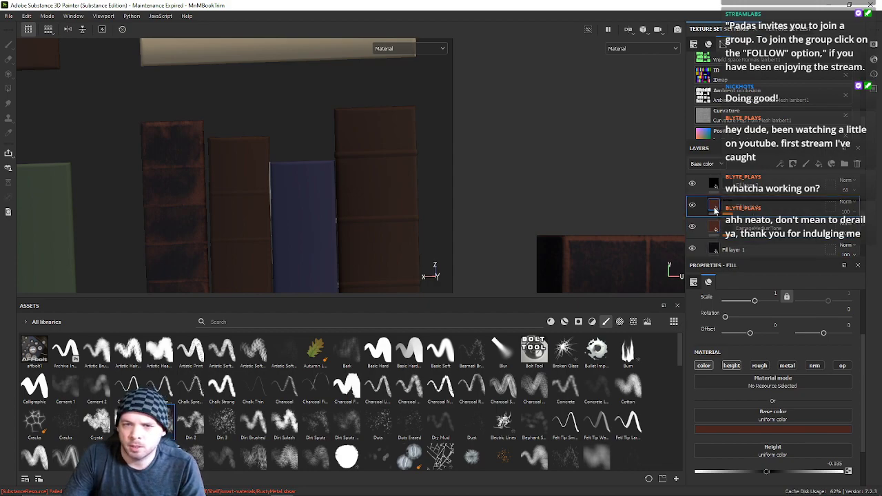
click(728, 210)
right_click(728, 210)
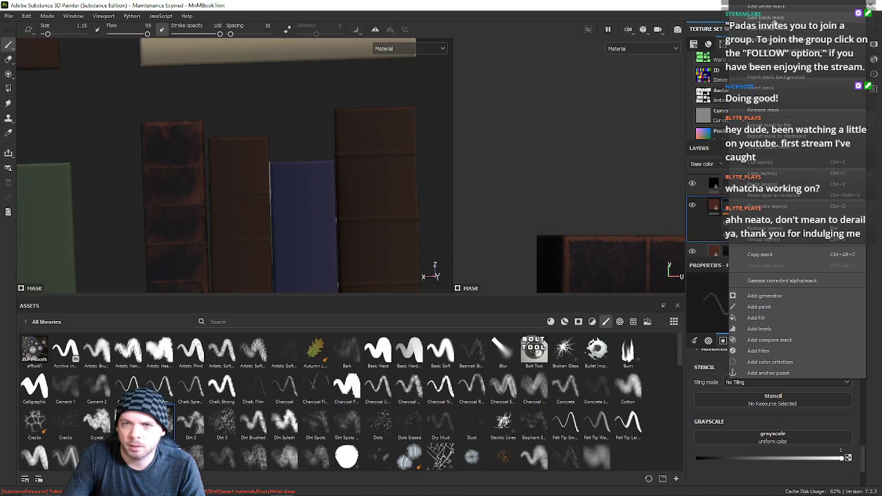
Step: Set the base color of the fill layer above DamageMediumTone to light tan 9e7b54
click(713, 206)
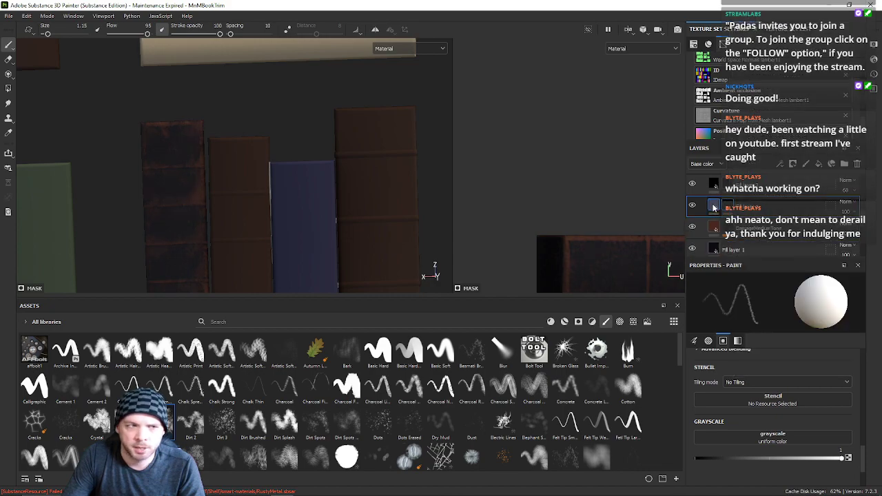
click(713, 206)
click(756, 428)
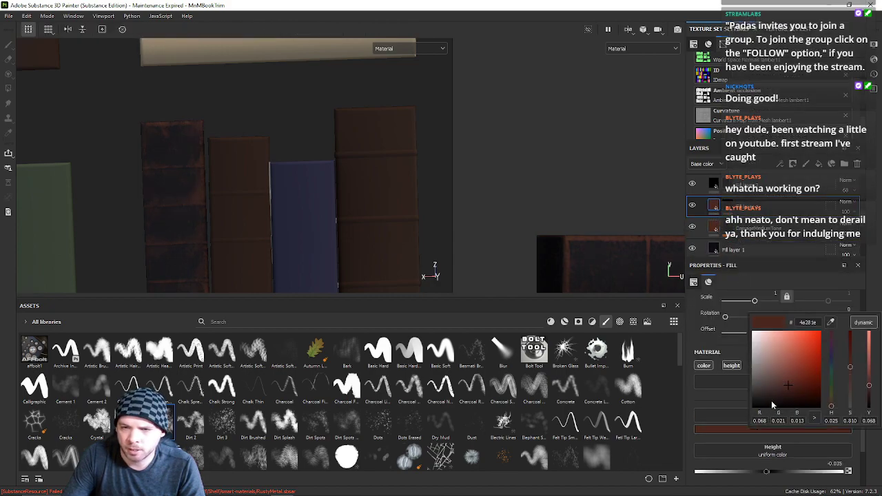
click(829, 321)
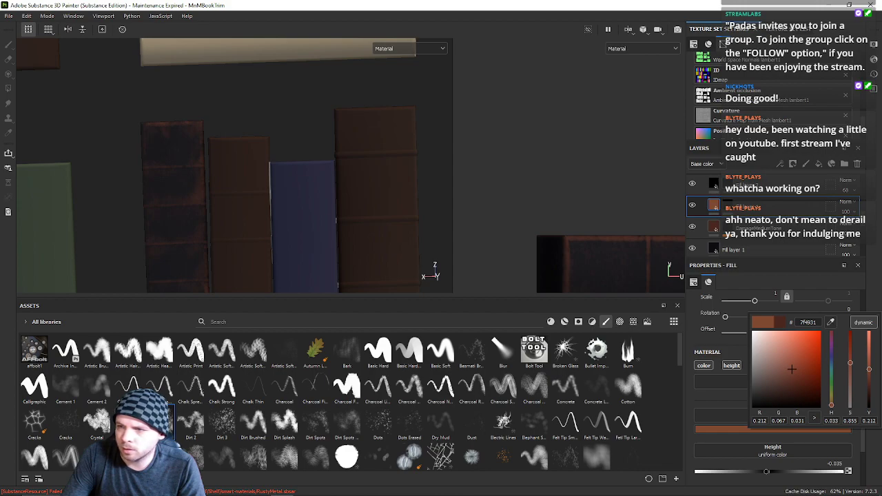
click(832, 322)
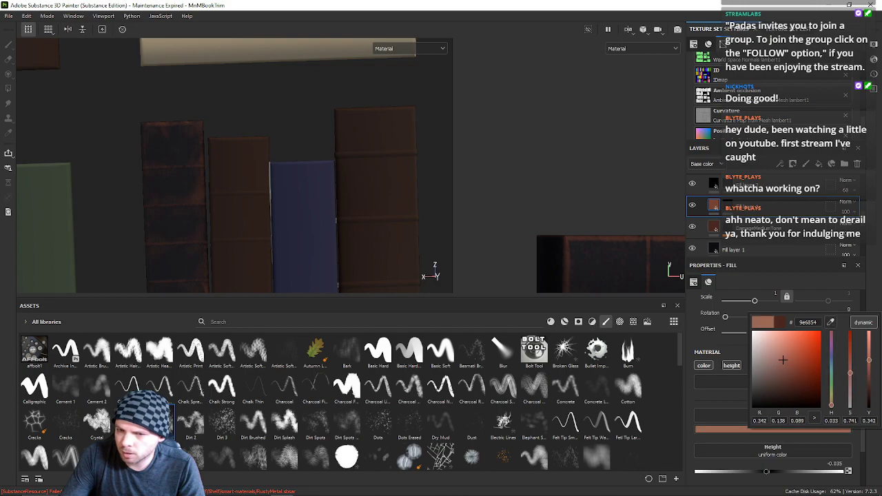
drag(830, 405, 832, 404)
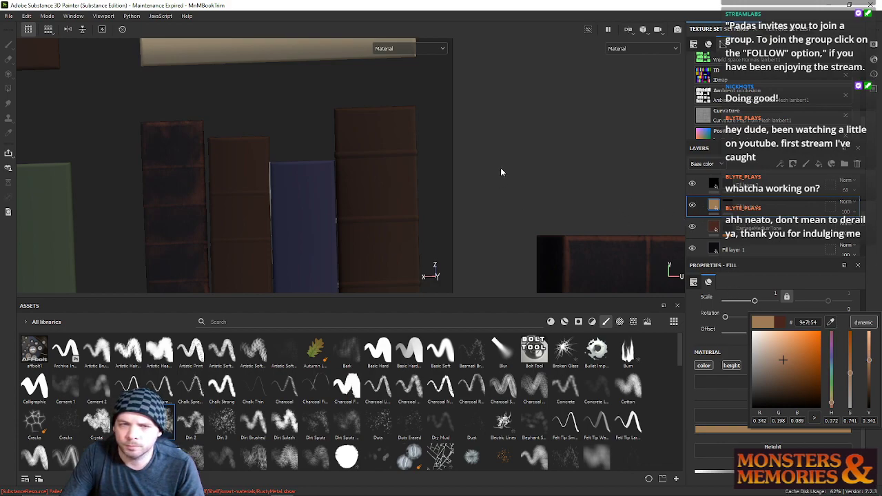
Step: Examine the dark book's wear from a distance and close up around the uppermost panel of its spine
alt+drag(338, 158, 376, 164)
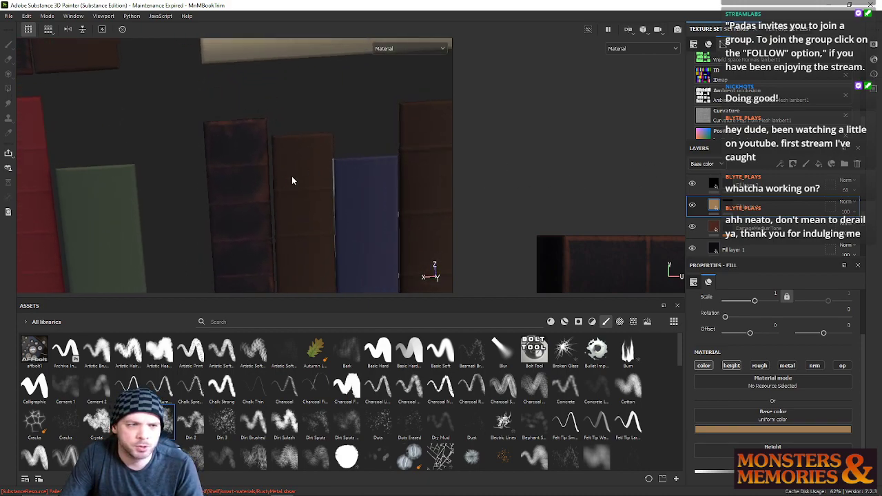
scroll(269, 169, up, 6)
alt+drag(172, 198, 274, 175)
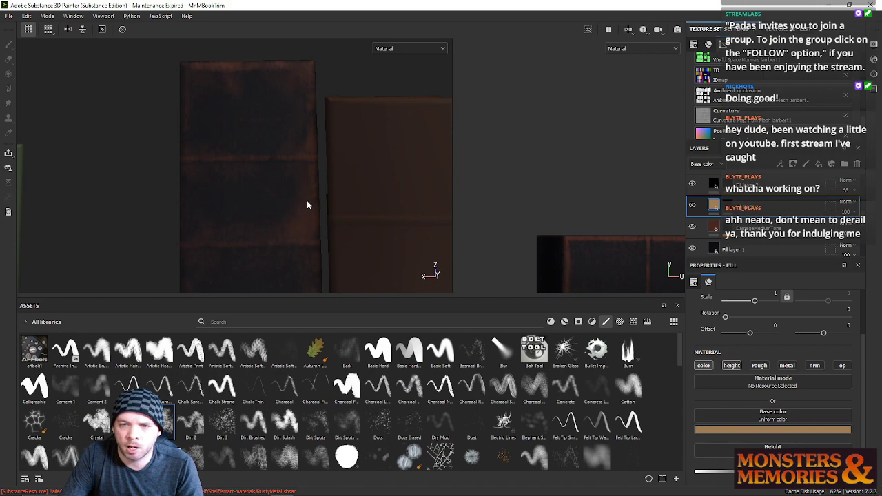
scroll(290, 207, down, 5)
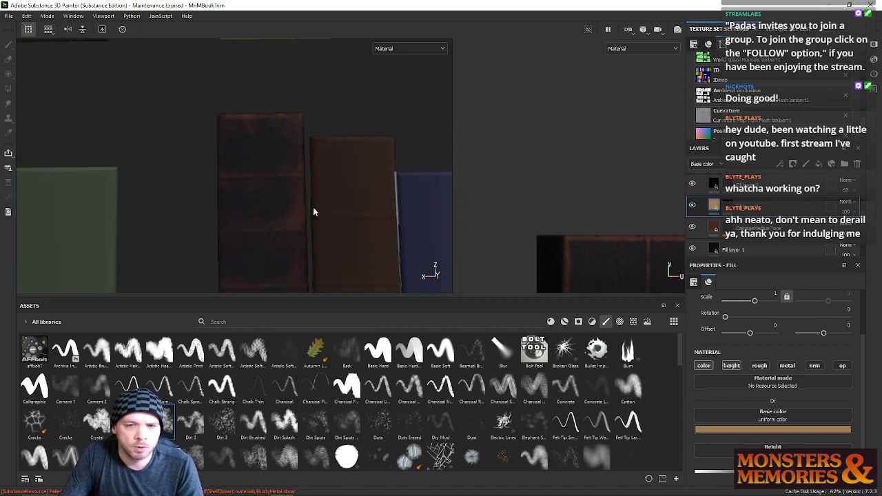
alt+middle_drag(285, 207, 268, 189)
alt+drag(296, 219, 304, 221)
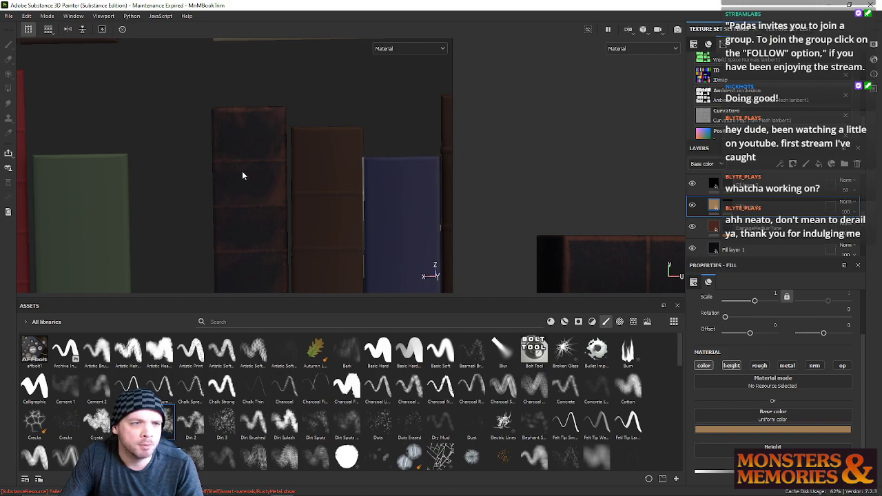
scroll(234, 144, up, 5)
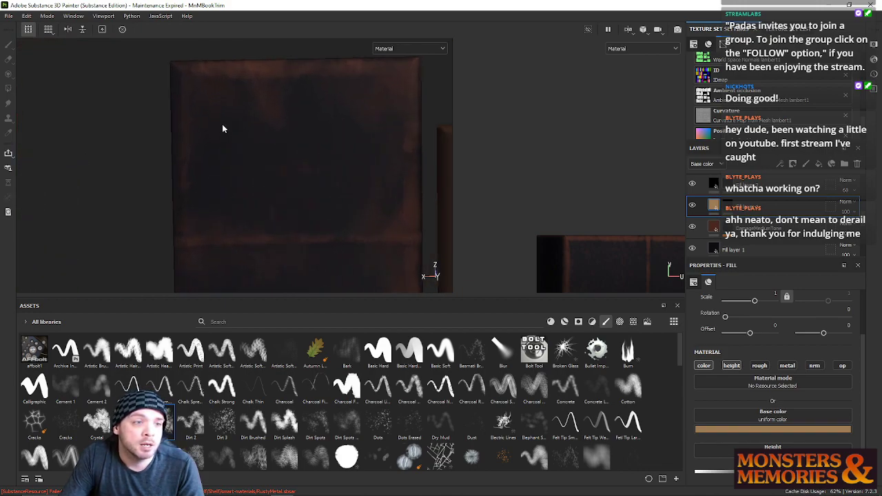
middle_drag(240, 122, 203, 165)
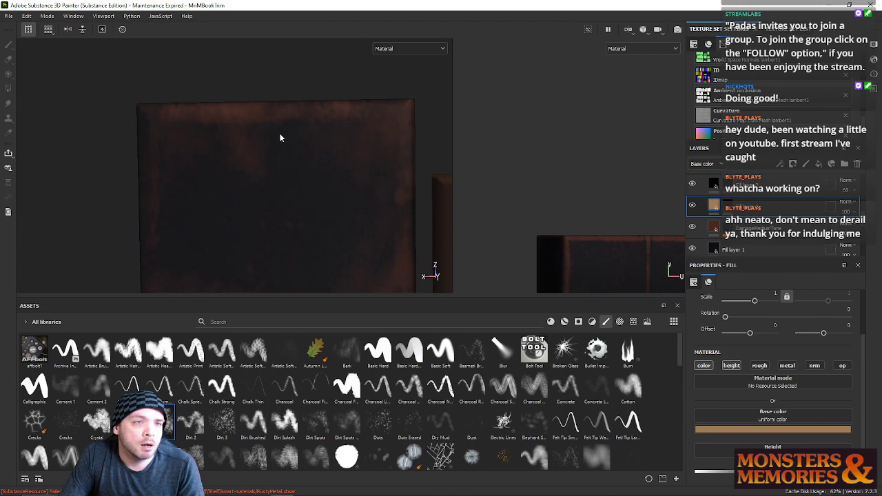
Step: Activate the tan fill layer's mask for painting and undo the trial stroke on the dark book spine
middle_drag(631, 213, 553, 162)
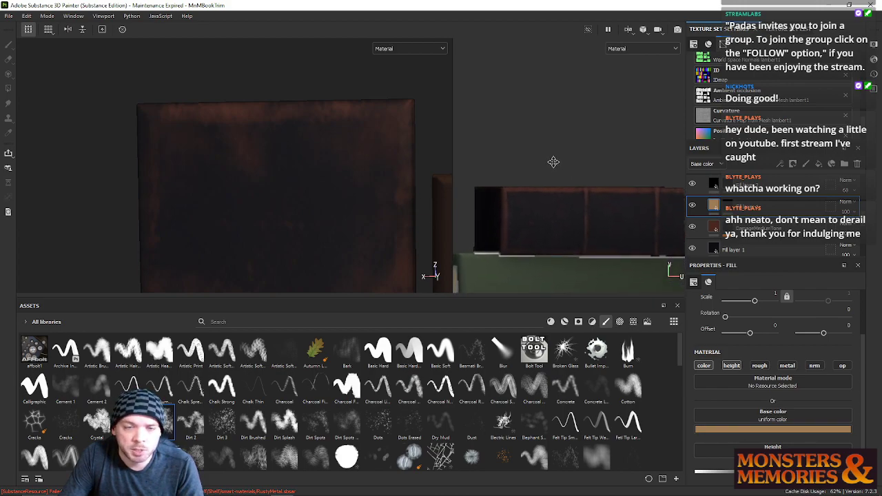
scroll(313, 193, down, 2)
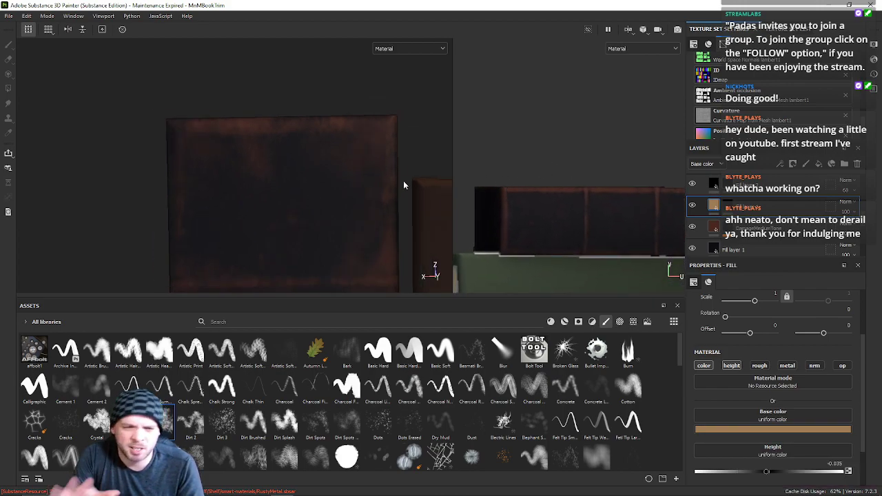
scroll(298, 153, down, 2)
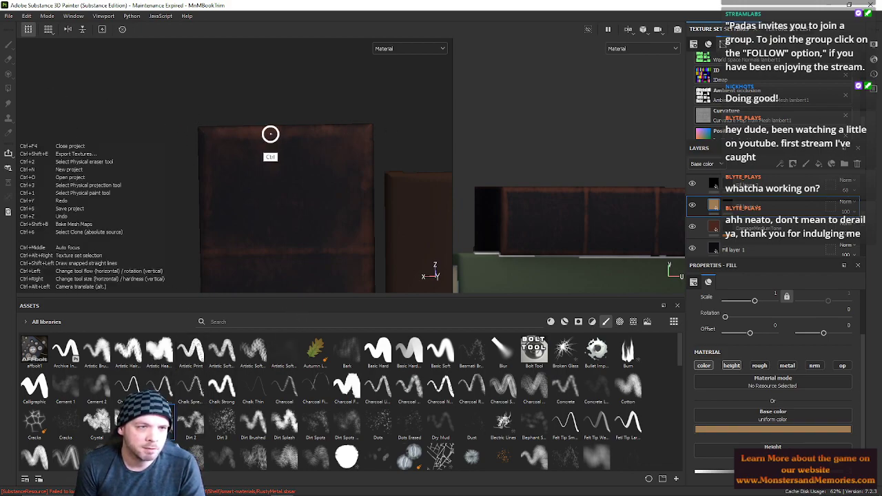
key(ctrl)
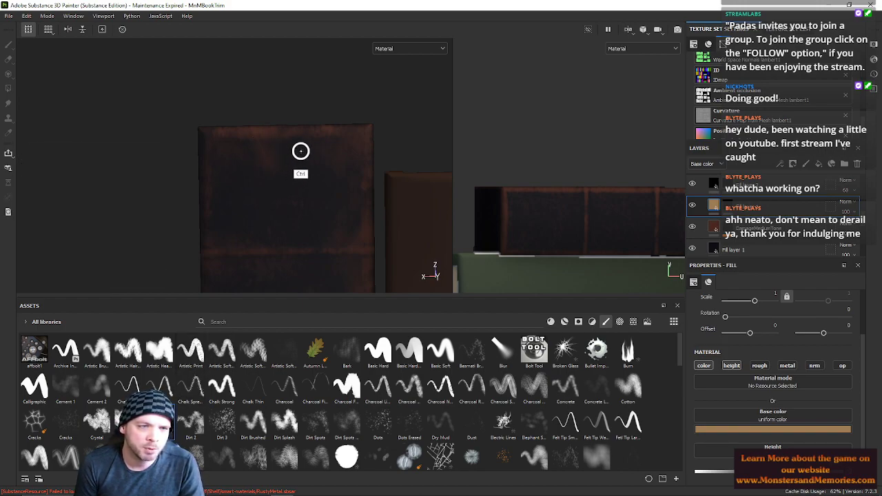
click(312, 168)
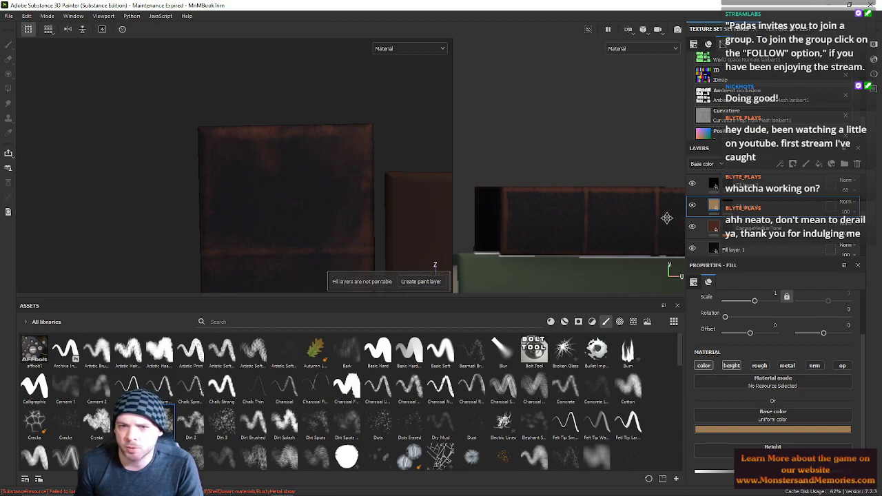
click(421, 281)
key(ctrl)
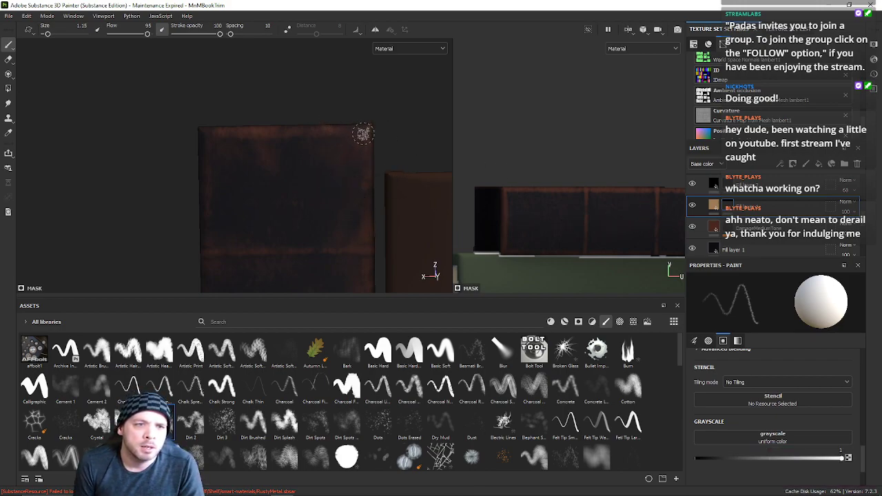
key(ctrl+z)
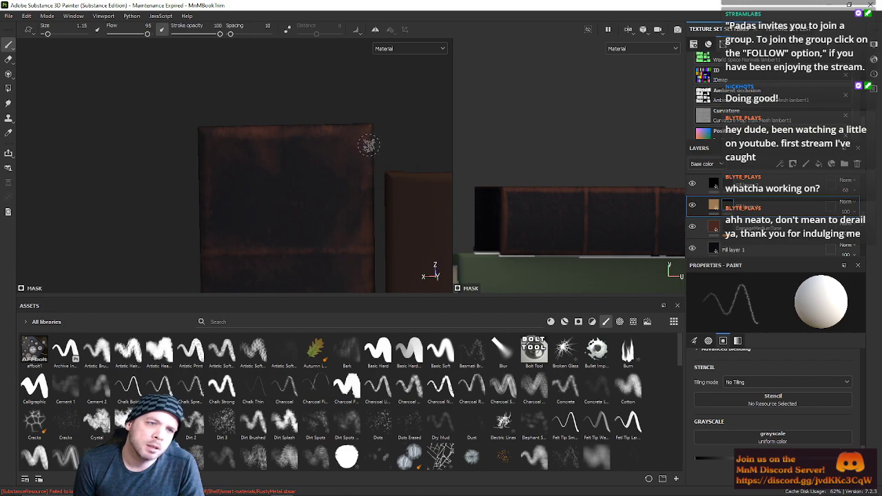
Step: Set the brush size to 1.11 and paint light tan wear into the mask along the spine's upper edge
ctrl+right_drag(359, 131, 358, 137)
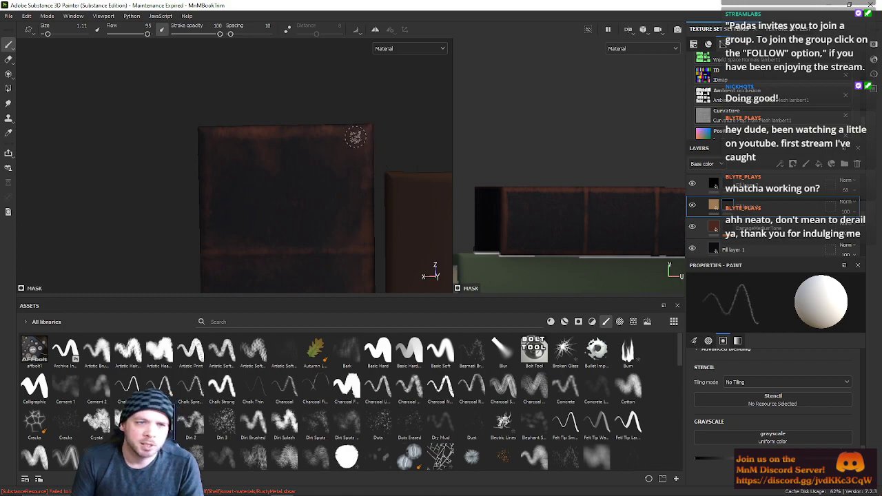
alt+scroll(357, 135, up, 4)
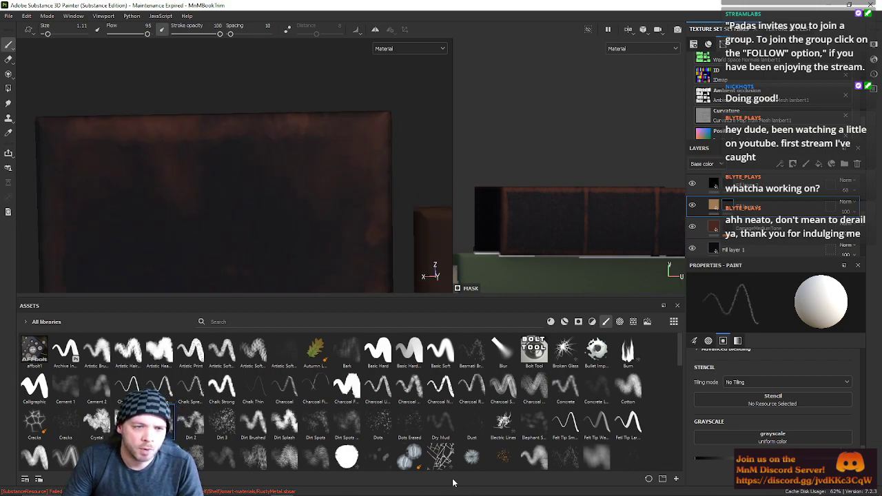
drag(420, 300, 420, 384)
alt+right_drag(301, 165, 277, 182)
alt+middle_drag(278, 181, 301, 180)
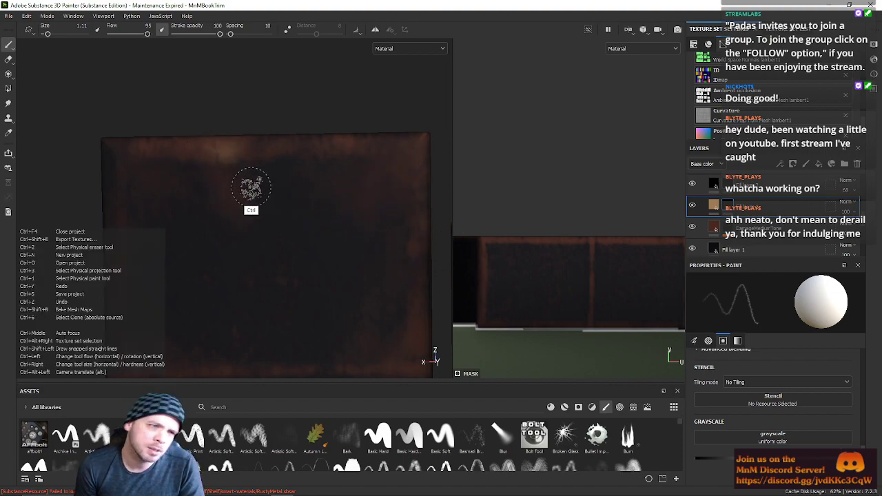
Step: Replace the trial stroke by the uppermost spine ridge with a small tan worn spot at its right end, using brush size 0.51 and flow 96
alt+drag(335, 250, 280, 128)
mouse_move(291, 224)
ctrl+mouse_down()
mouse_move(286, 232)
mouse_move(299, 208)
mouse_move(287, 199)
ctrl+mouse_up()
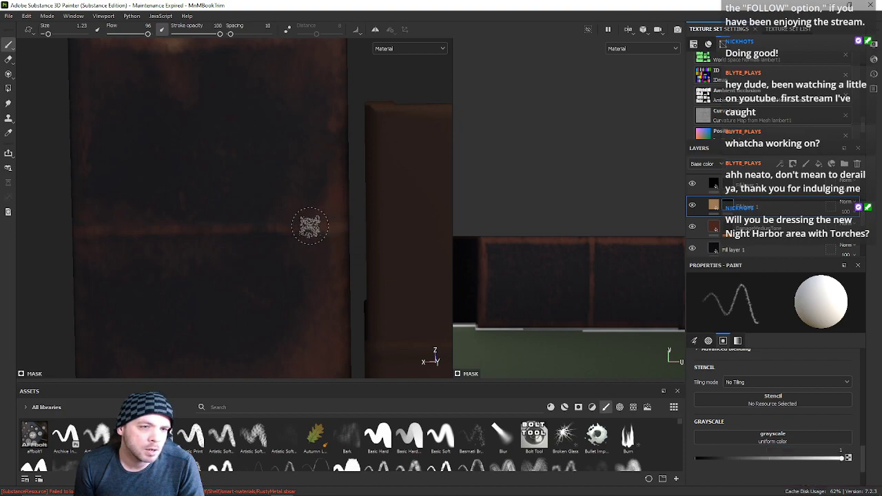
key(ctrl+z)
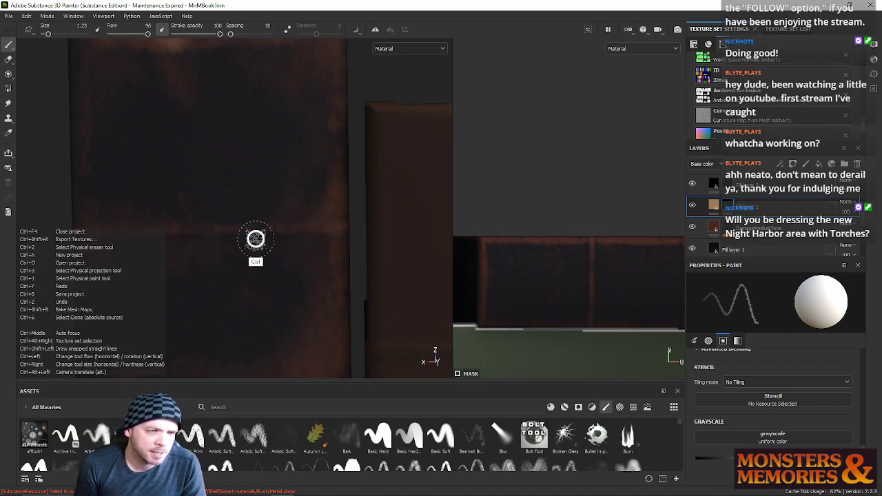
mouse_move(250, 237)
ctrl+right_down()
mouse_move(252, 231)
mouse_move(255, 246)
ctrl+right_up()
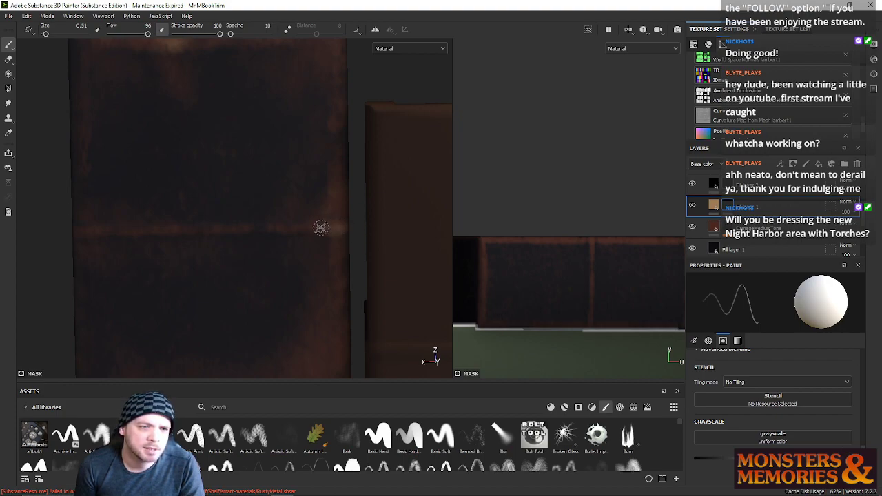
Step: Lower the tan fill layer's opacity to 74
scroll(346, 202, down, 5)
mouse_move(335, 210)
alt+middle_down()
mouse_move(313, 175)
mouse_move(327, 213)
alt+middle_up()
scroll(327, 212, up, 1)
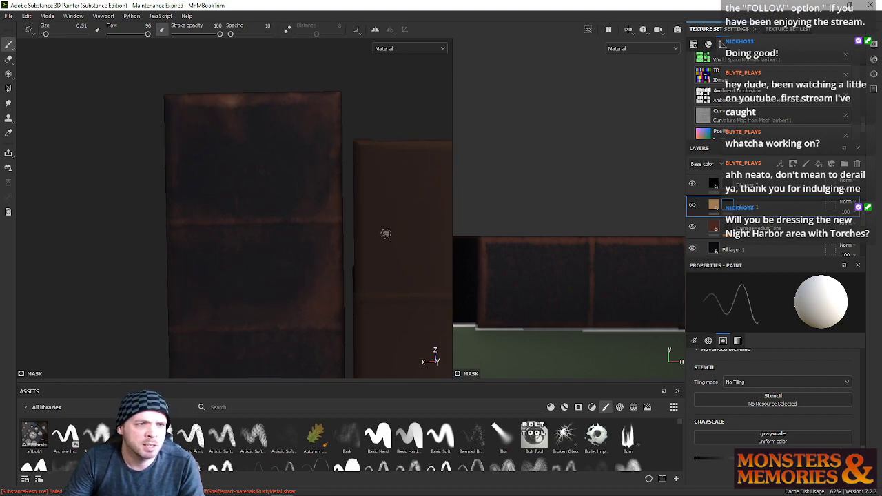
scroll(634, 238, up, 1)
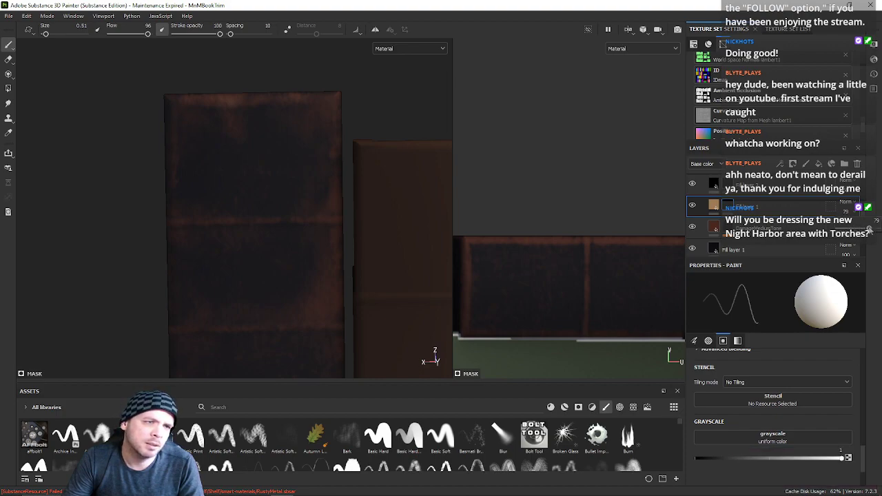
Step: Paint tan wear along the right edge of the upper spine panels with a brush of size 0.83
alt+middle_drag(218, 156, 242, 134)
alt+drag(242, 134, 263, 210)
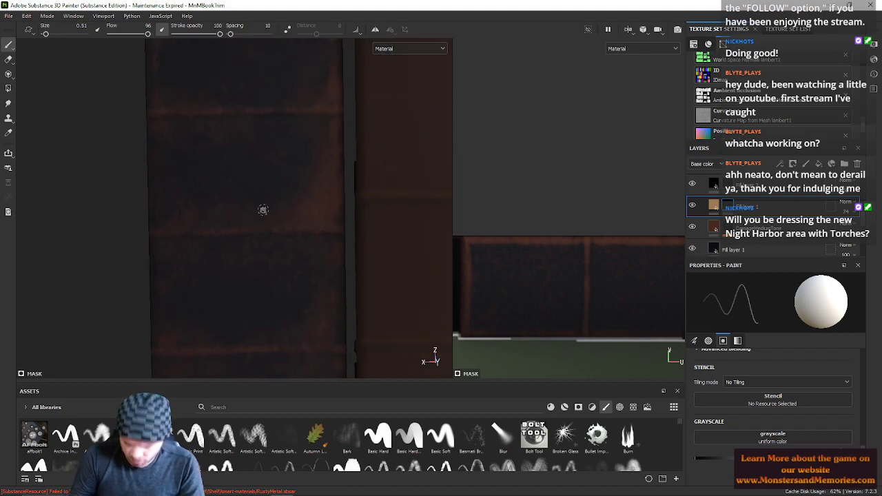
ctrl+right_drag(320, 204, 335, 197)
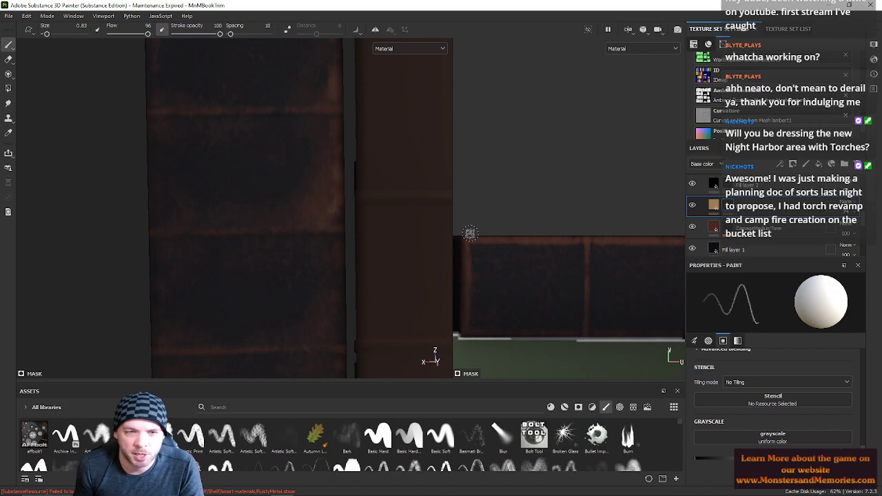
Step: Continue the tan wear down the right edge of the lower spine panels at brush size 0.83 and flow 96
scroll(459, 247, down, 1)
scroll(447, 256, down, 1)
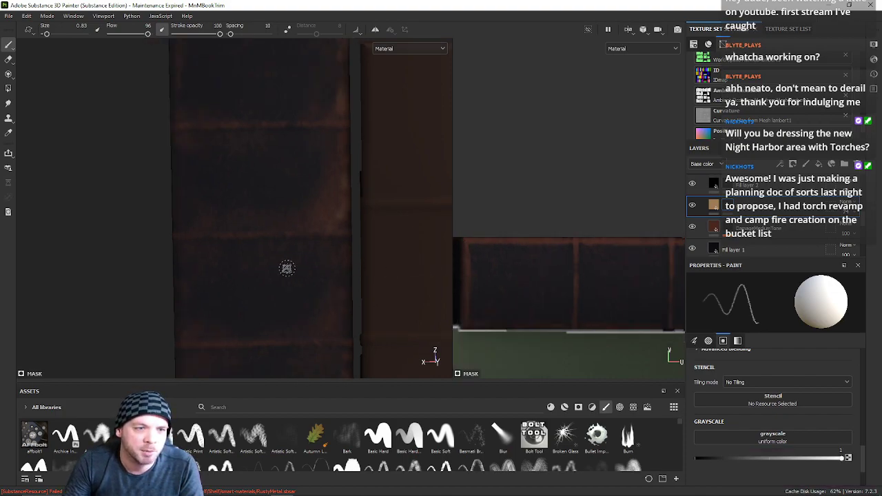
alt+middle_drag(285, 268, 266, 124)
alt+middle_drag(314, 253, 292, 114)
scroll(296, 169, up, 5)
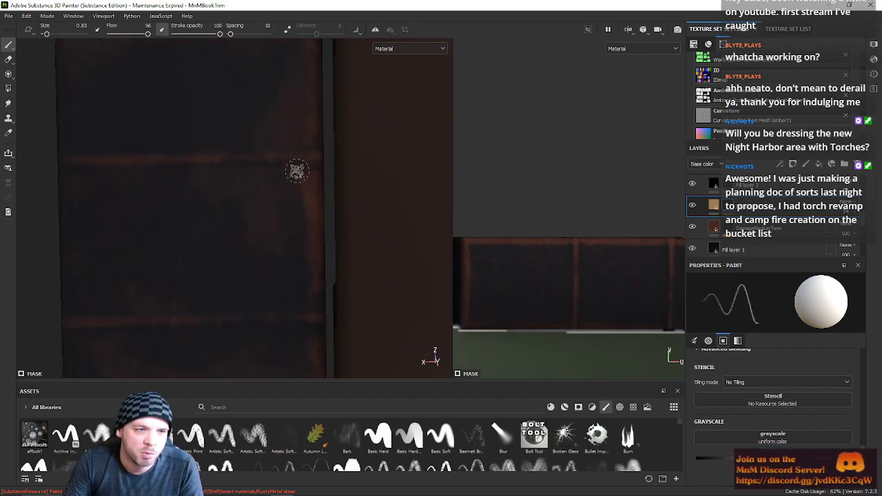
alt+middle_drag(283, 227, 284, 200)
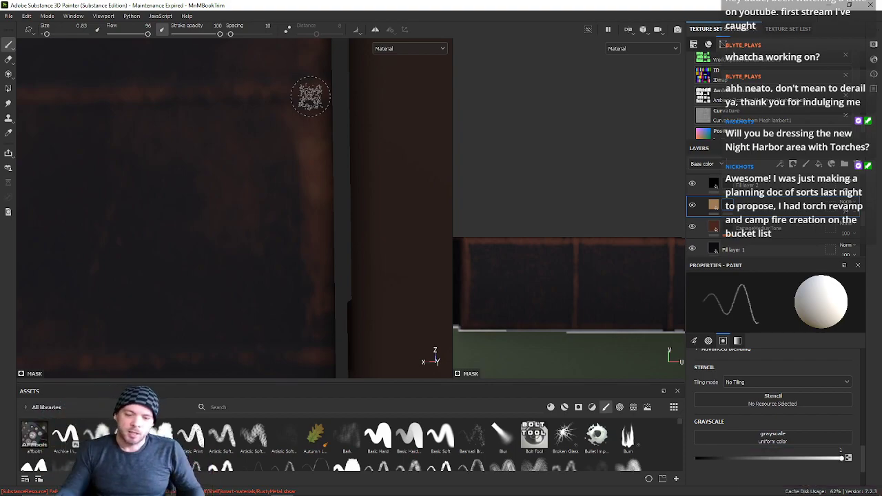
scroll(313, 177, down, 2)
scroll(314, 177, up, 2)
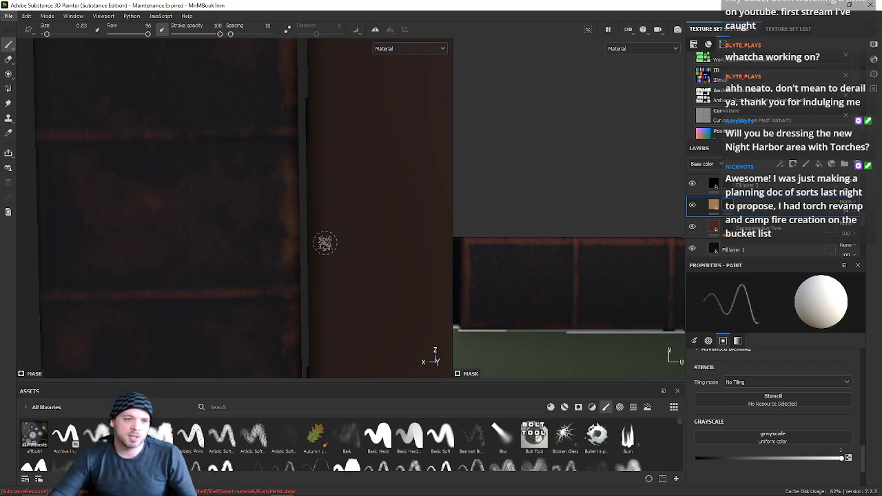
Step: Undo the strong tan mark in the blotchy panel's center and paint a fainter one with flow 35 and brush size up to 1.39
alt+middle_drag(248, 225, 245, 339)
alt+middle_drag(253, 309, 311, 177)
scroll(284, 207, up, 3)
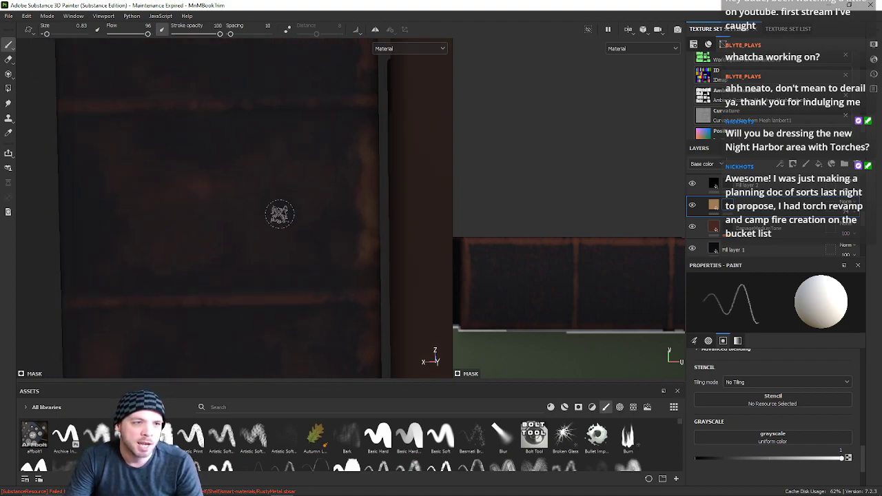
alt+middle_drag(274, 215, 327, 212)
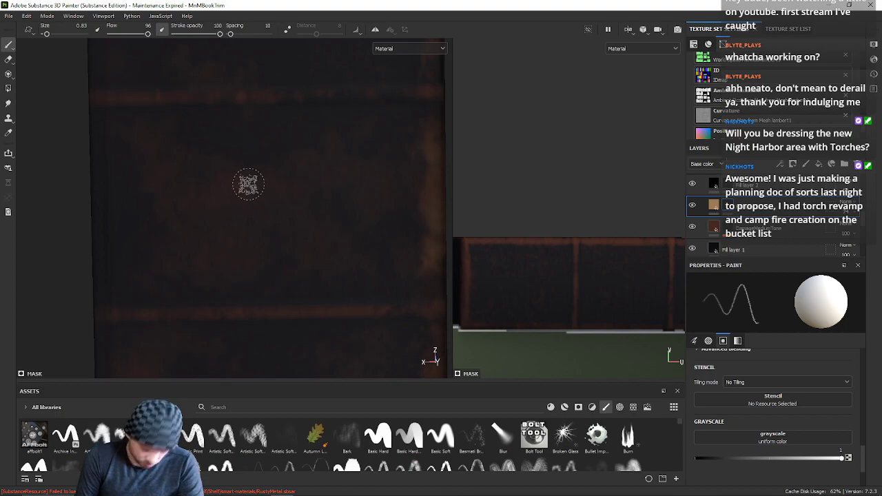
ctrl+right_drag(246, 183, 241, 188)
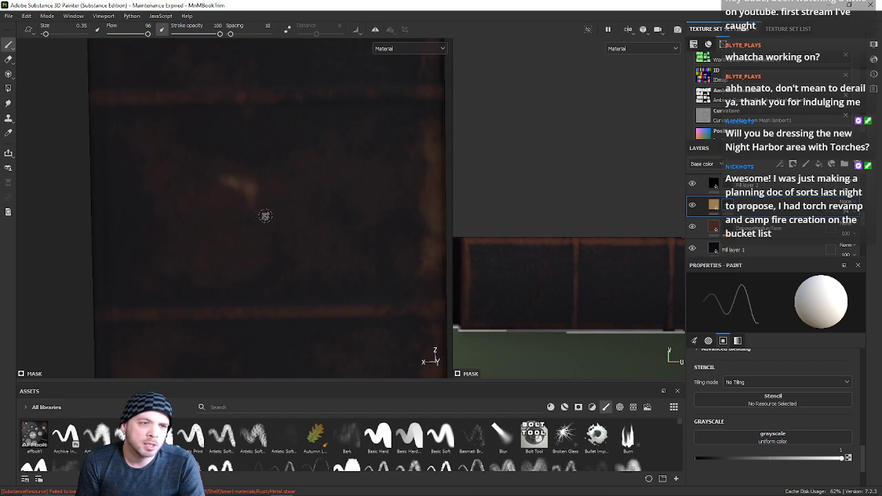
key(ctrl+z)
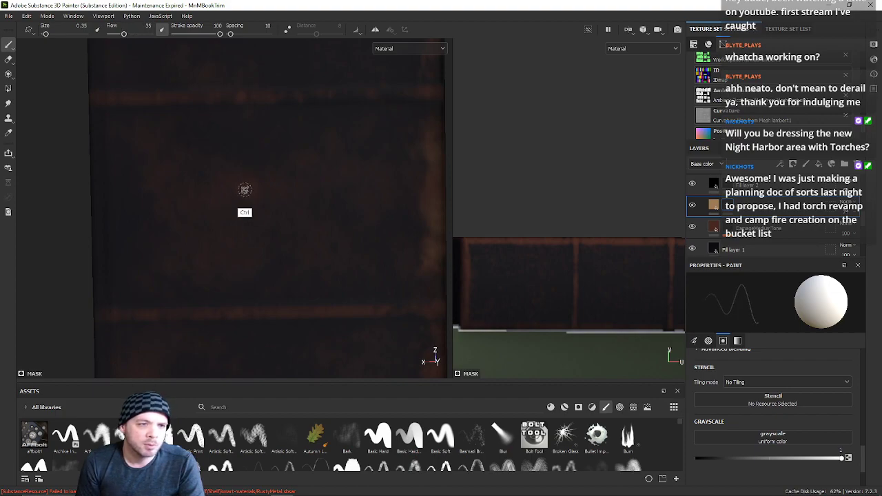
mouse_move(262, 197)
ctrl+right_down()
mouse_move(301, 209)
mouse_move(279, 201)
ctrl+right_up()
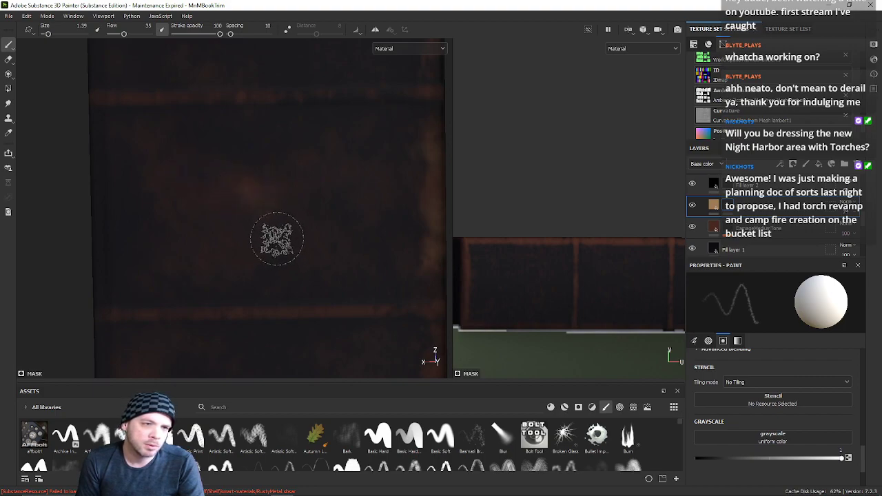
Step: Paint faint tan wear on the bottom spine panel's blotches, right edge and the ridge above, using brush size 0.73 and flow down to 29
scroll(321, 259, down, 5)
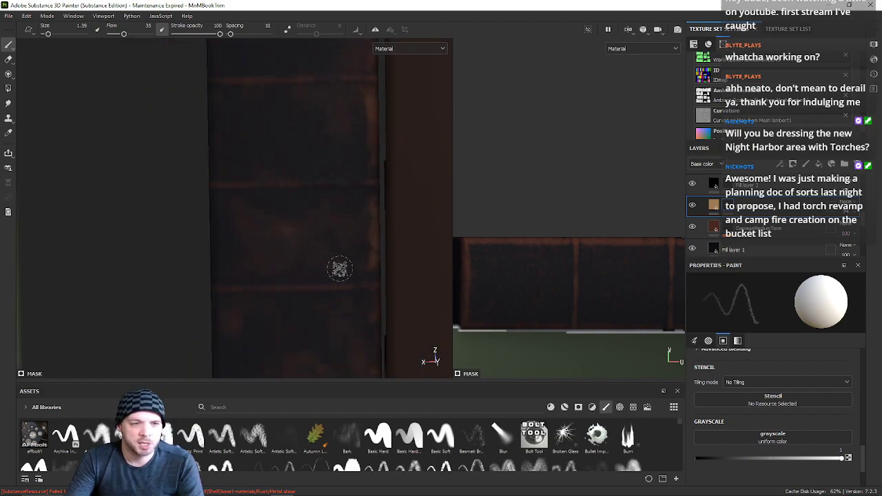
ctrl+right_drag(394, 262, 334, 236)
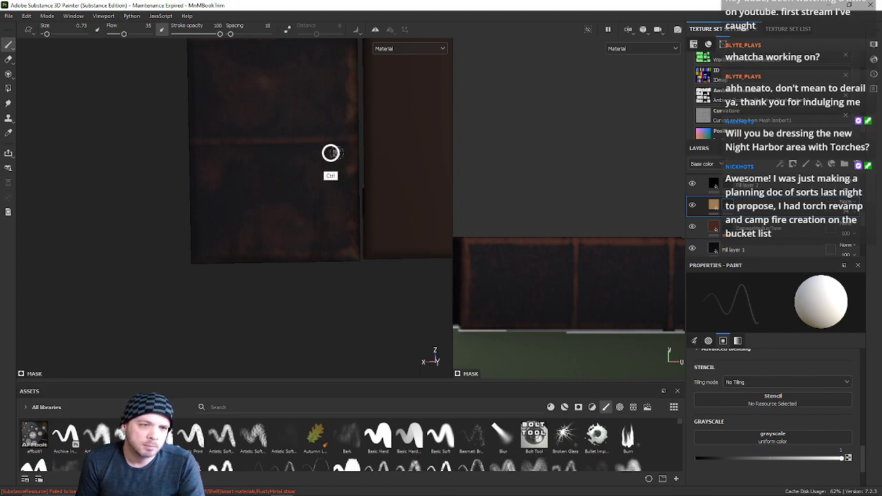
ctrl+drag(338, 151, 332, 155)
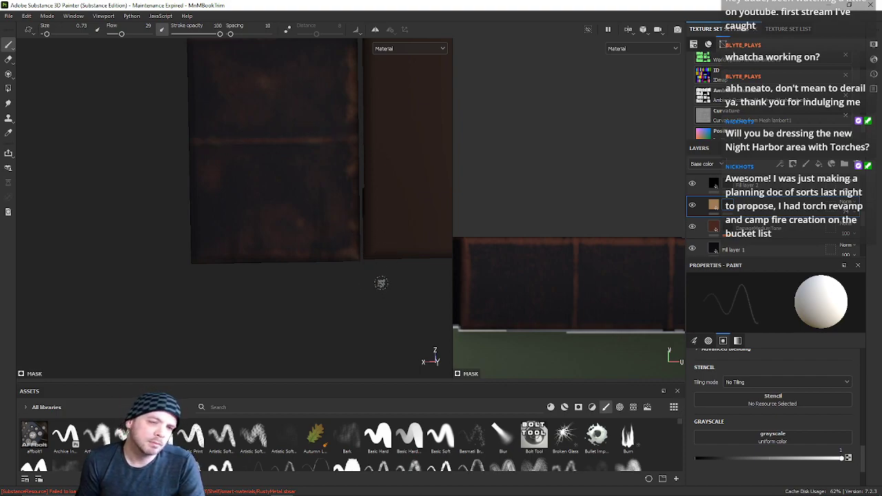
Step: Soften the tan wear on the blotchy panel's right edge with near-black grayscale (0.0318, then 0), flow 40 to 51 and brush size up to 1.63
alt+middle_drag(221, 213, 202, 290)
scroll(348, 188, up, 1)
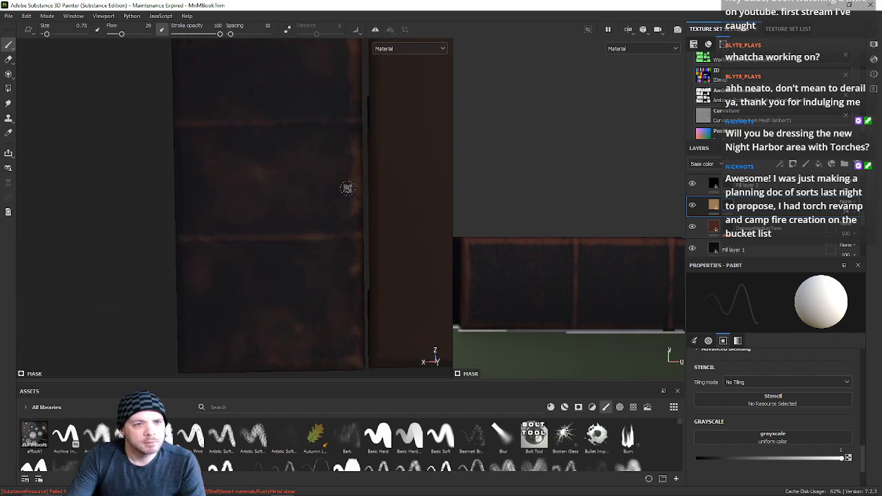
scroll(347, 200, up, 2)
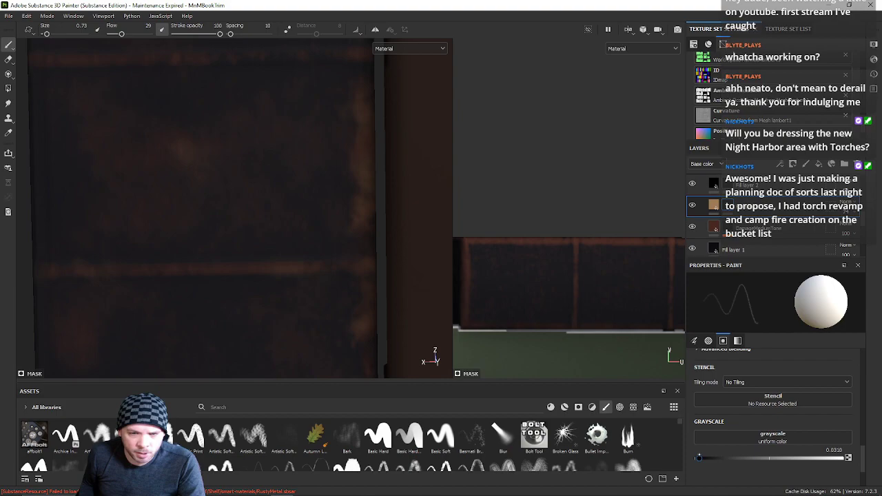
mouse_move(360, 172)
ctrl+mouse_down()
mouse_move(362, 164)
mouse_move(351, 170)
mouse_move(355, 159)
mouse_move(344, 191)
mouse_move(334, 170)
ctrl+mouse_up()
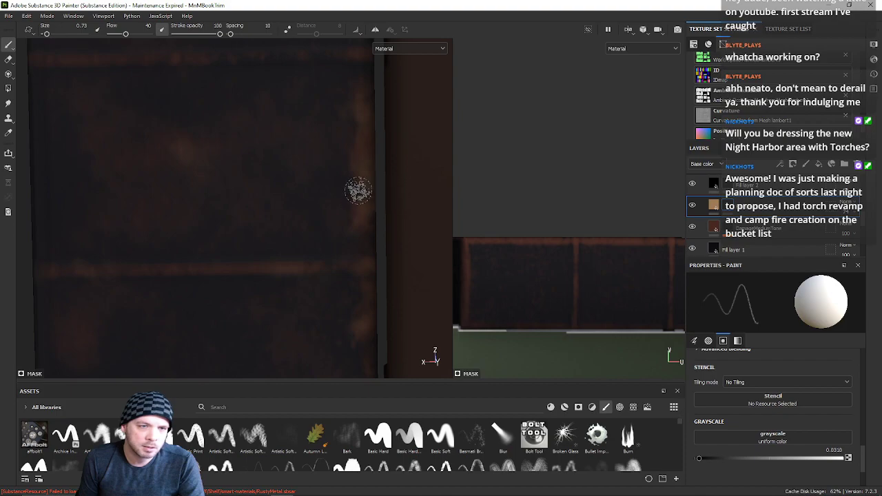
ctrl+right_drag(368, 187, 374, 189)
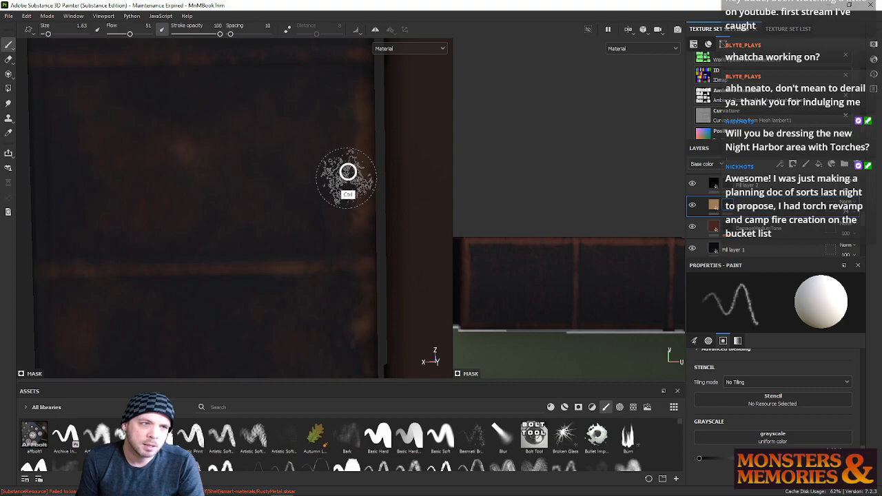
ctrl+drag(350, 172, 350, 191)
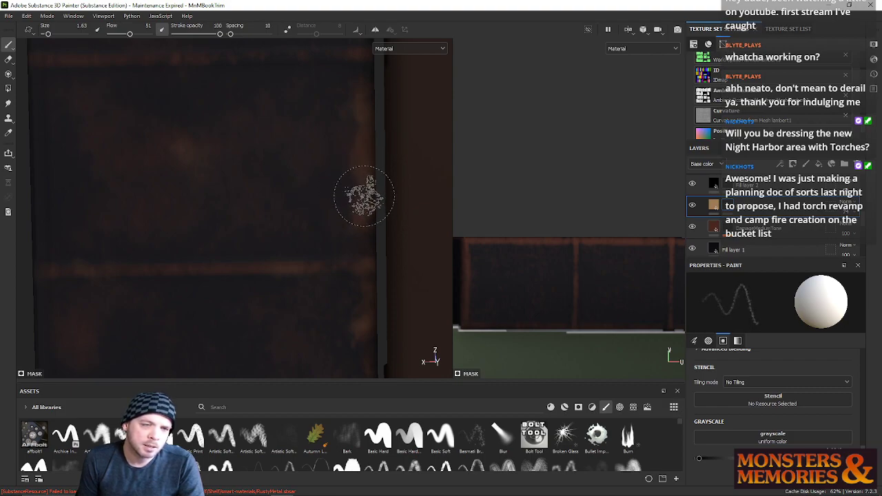
mouse_move(333, 181)
ctrl+right_down()
mouse_move(347, 180)
mouse_move(327, 171)
ctrl+right_up()
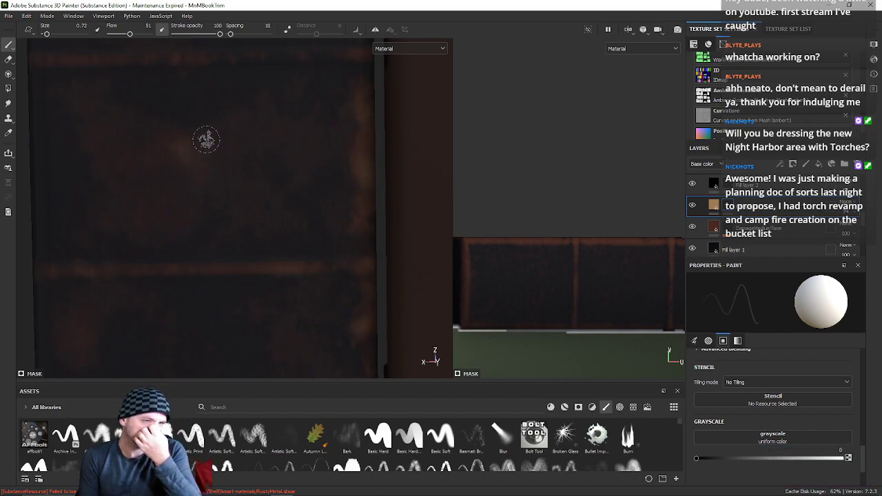
Step: Delete the light tan wear layer above the reddish-brown damage layer
alt+right_drag(310, 370, 217, 215)
alt+middle_drag(217, 215, 262, 272)
scroll(267, 263, down, 3)
scroll(270, 256, up, 3)
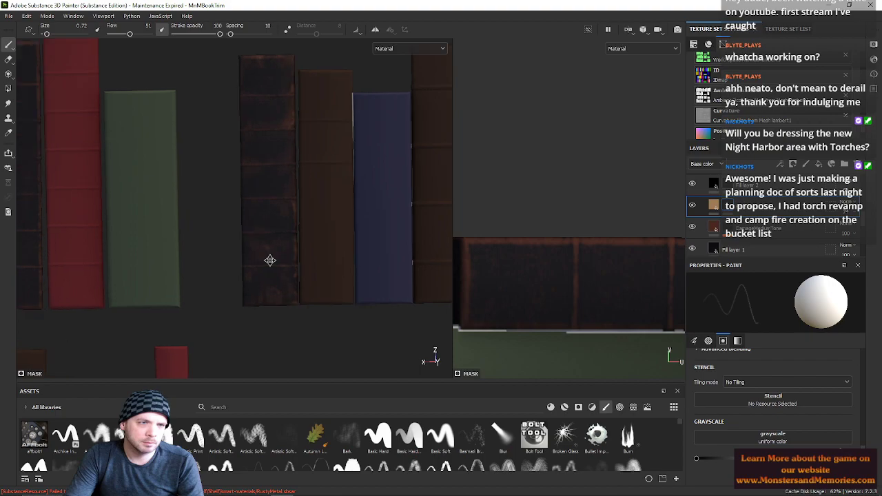
alt+middle_drag(270, 257, 269, 270)
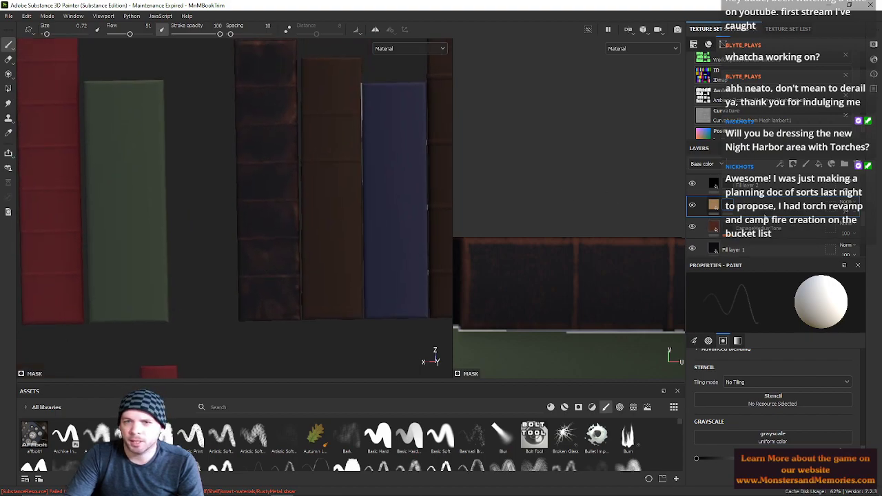
key(Delete)
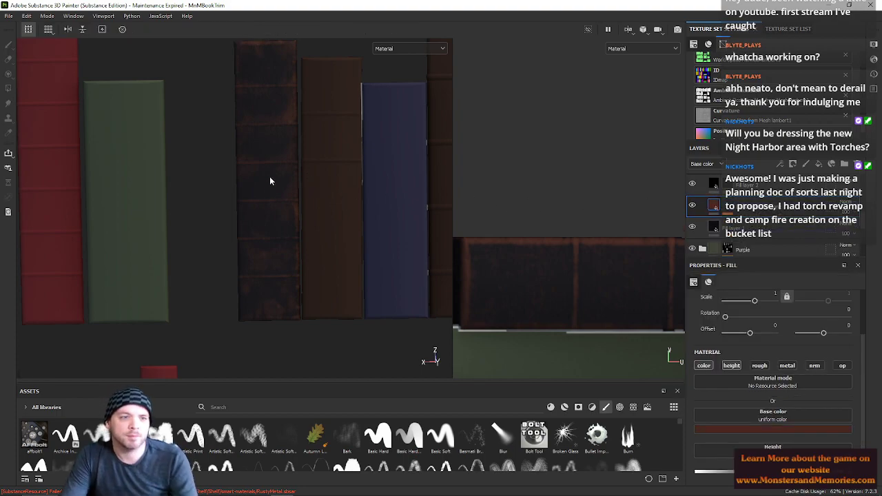
Step: Darken the reddish wear on the short dark book's spine by painting the Fill layer 2 mask, using flow 86 and brush size 3.53, then 1.7
scroll(277, 170, down, 3)
scroll(173, 304, up, 3)
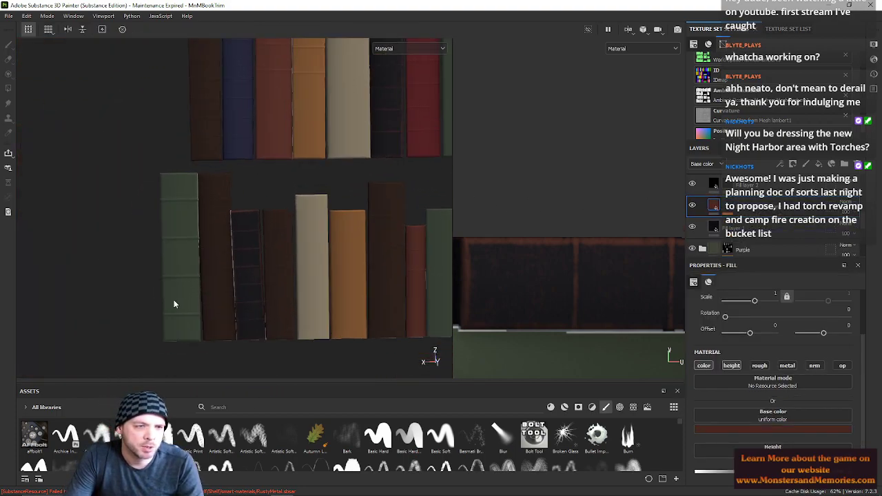
scroll(255, 323, up, 5)
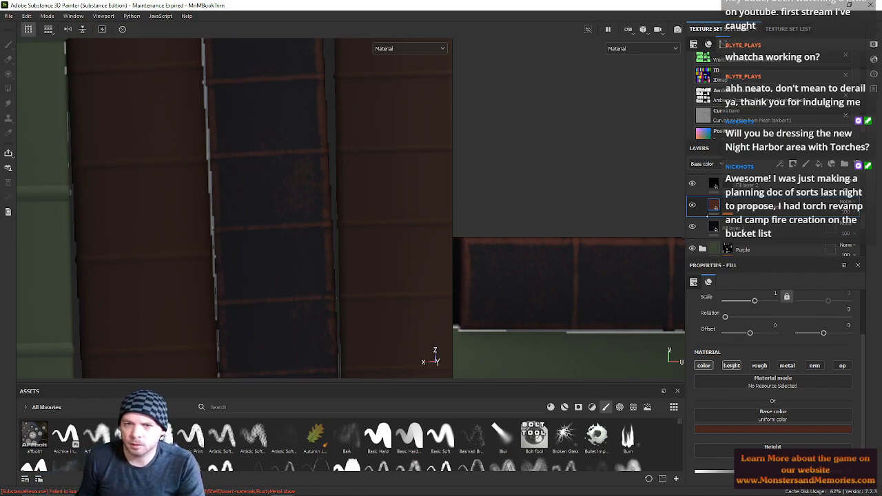
click(727, 185)
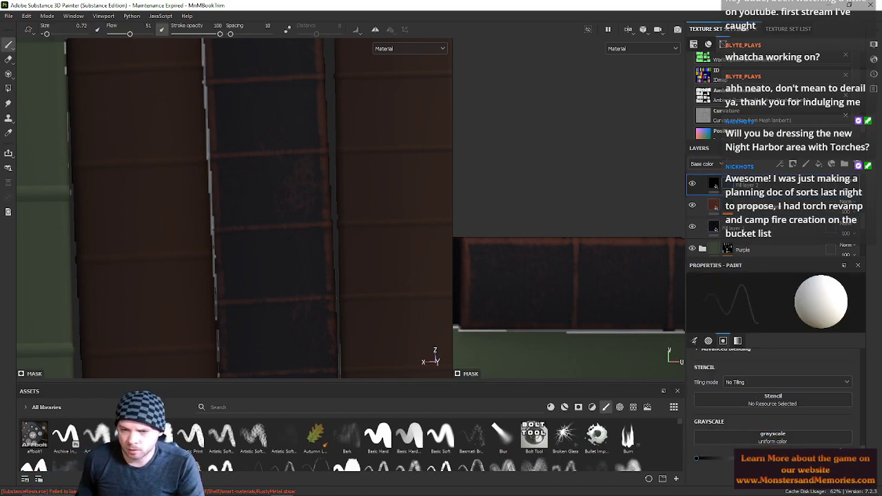
key(ctrl+z)
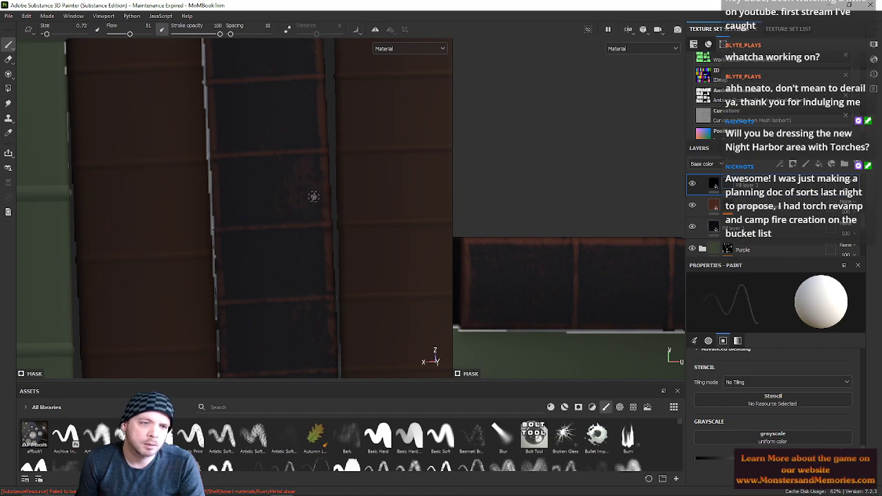
mouse_move(314, 196)
ctrl+right_down()
mouse_move(330, 197)
mouse_move(330, 212)
mouse_move(368, 210)
ctrl+right_up()
alt+middle_drag(368, 211, 320, 91)
alt+middle_drag(324, 208, 308, 217)
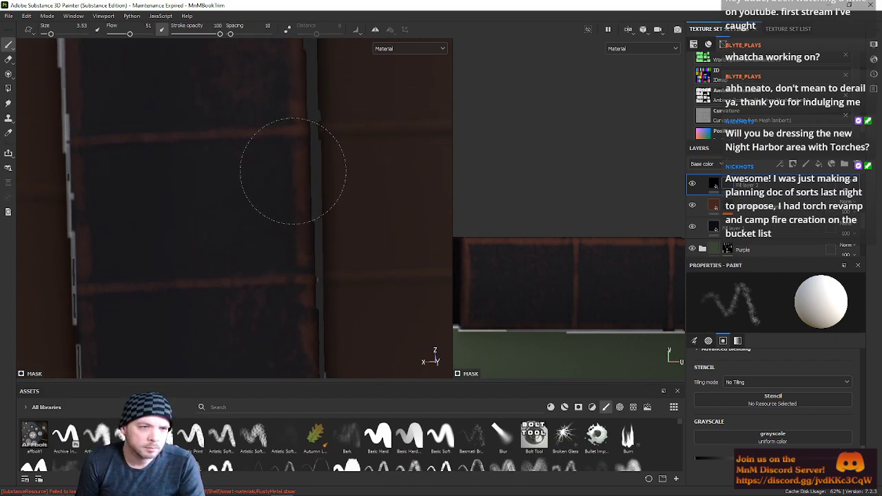
drag(129, 33, 144, 34)
mouse_move(319, 251)
mouse_down()
mouse_move(289, 174)
mouse_move(295, 190)
mouse_up()
ctrl+right_drag(304, 227, 279, 234)
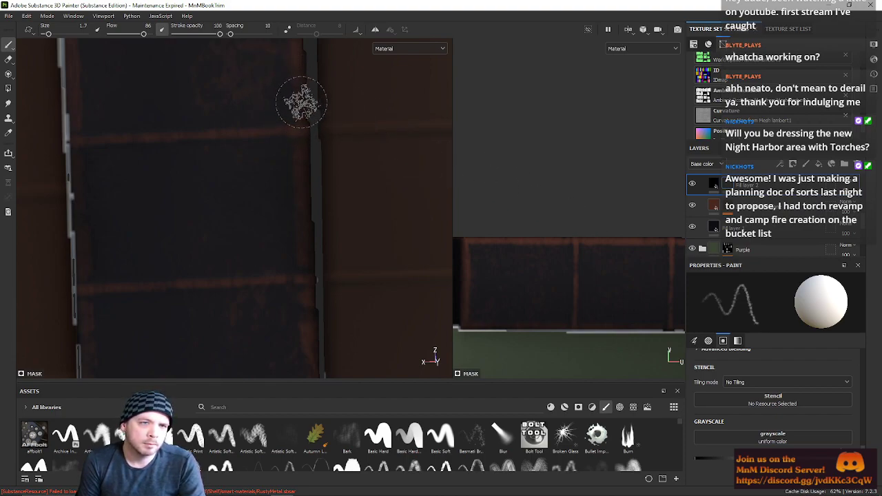
Step: Widen the 2D texture view and bring the lower shelf's books into it
alt+right_drag(481, 191, 500, 172)
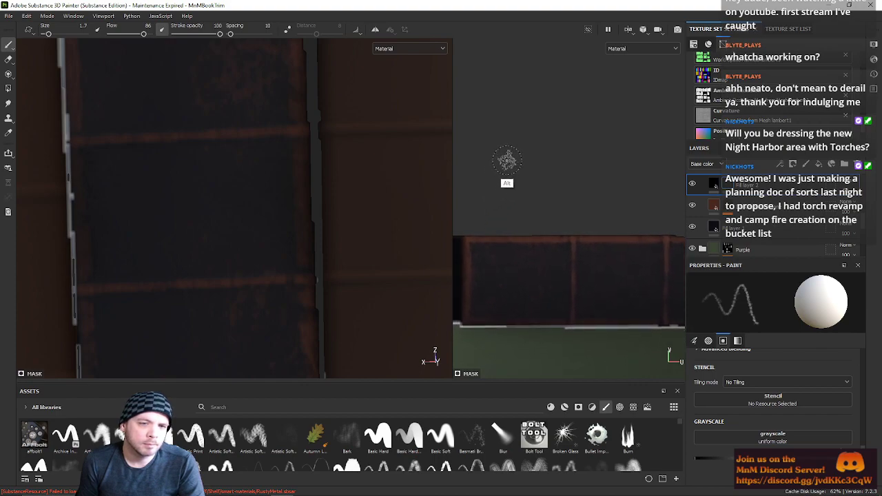
ctrl+alt+drag(514, 171, 496, 103)
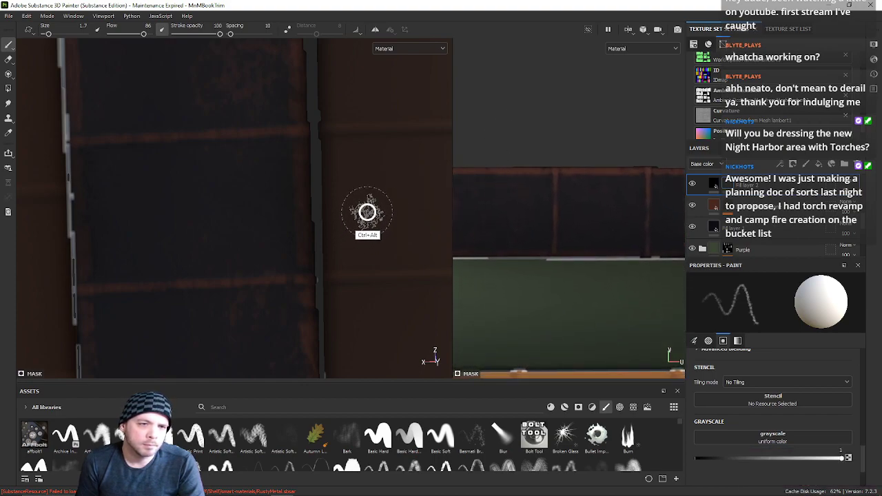
ctrl+alt+drag(523, 174, 509, 104)
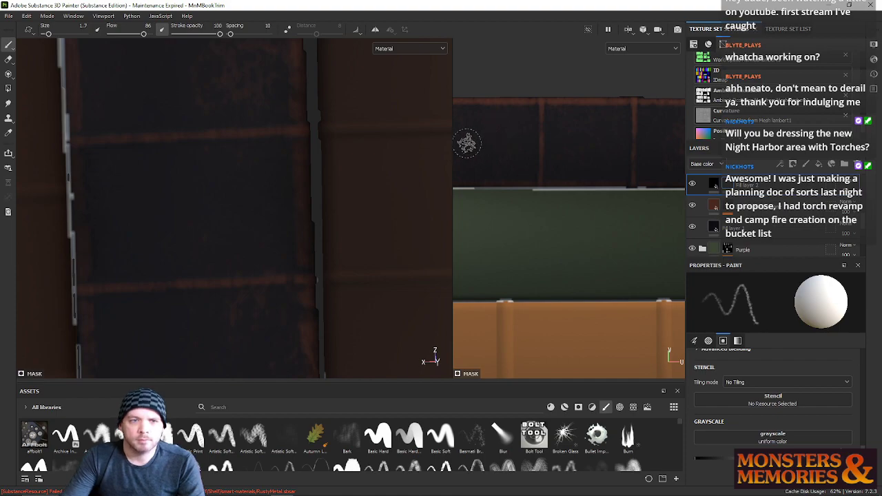
alt+right_drag(484, 176, 560, 283)
ctrl+alt+drag(562, 290, 654, 348)
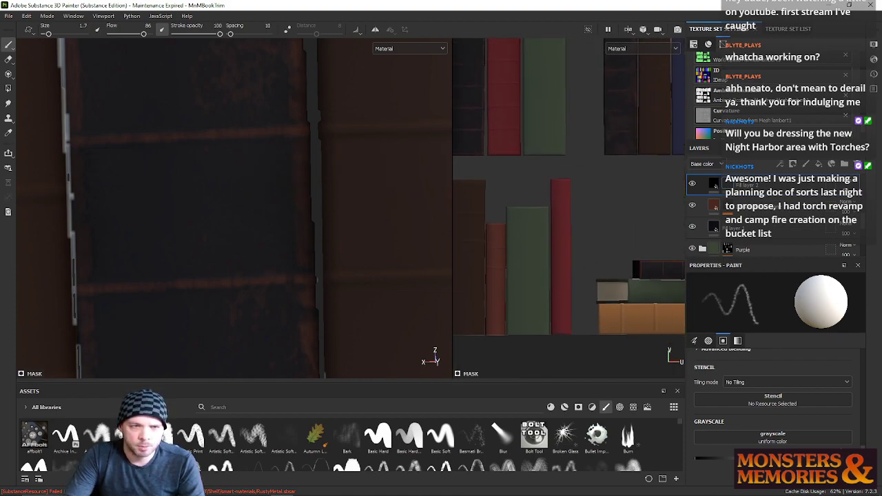
drag(447, 173, 112, 159)
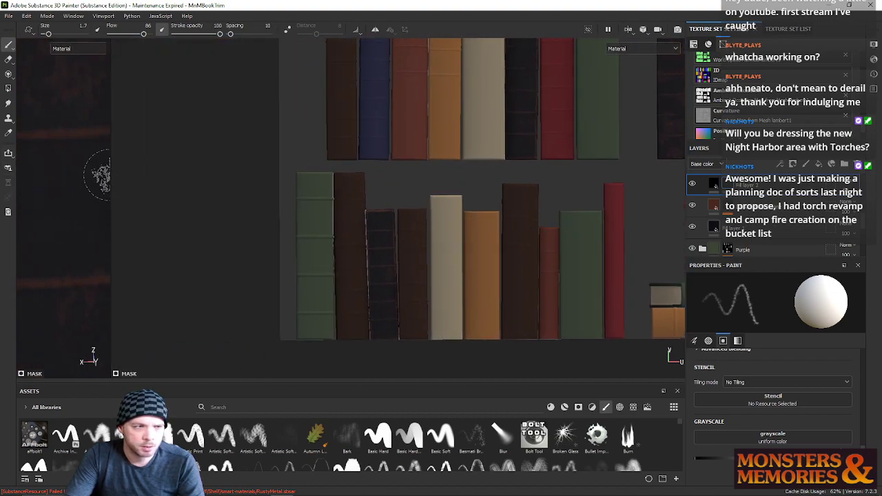
drag(109, 177, 276, 200)
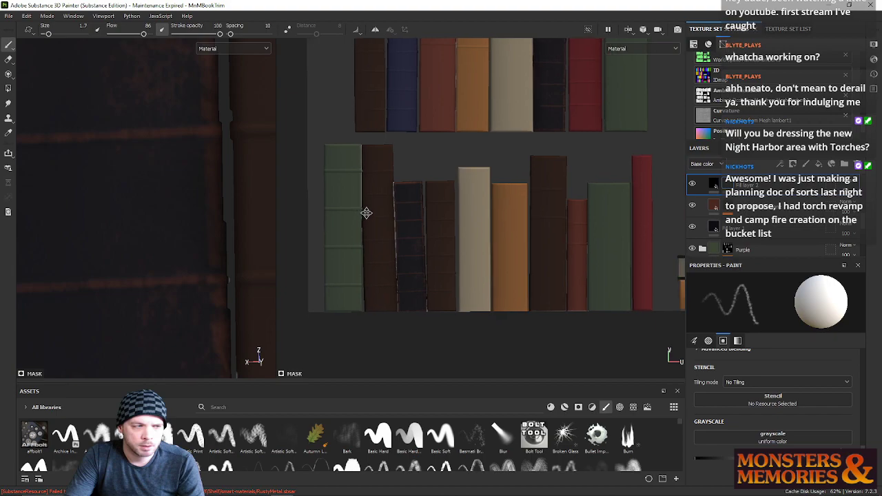
Step: Bring back faint reddish blotches on the short dark book's bottom panel by painting near-black grayscale on the Fill layer 2 mask, undoing the last stroke
scroll(365, 213, up, 6)
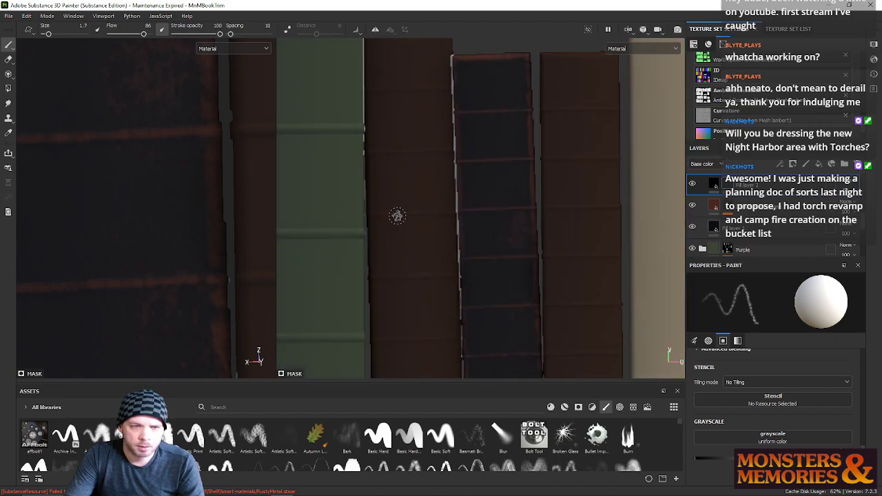
scroll(397, 216, up, 1)
alt+middle_drag(361, 210, 266, 85)
scroll(266, 85, up, 3)
scroll(375, 235, up, 1)
alt+middle_drag(376, 235, 352, 136)
scroll(427, 175, up, 2)
mouse_move(429, 175)
alt+middle_down()
mouse_move(554, 258)
mouse_move(516, 279)
mouse_move(484, 257)
alt+middle_up()
scroll(515, 281, up, 3)
scroll(514, 281, down, 1)
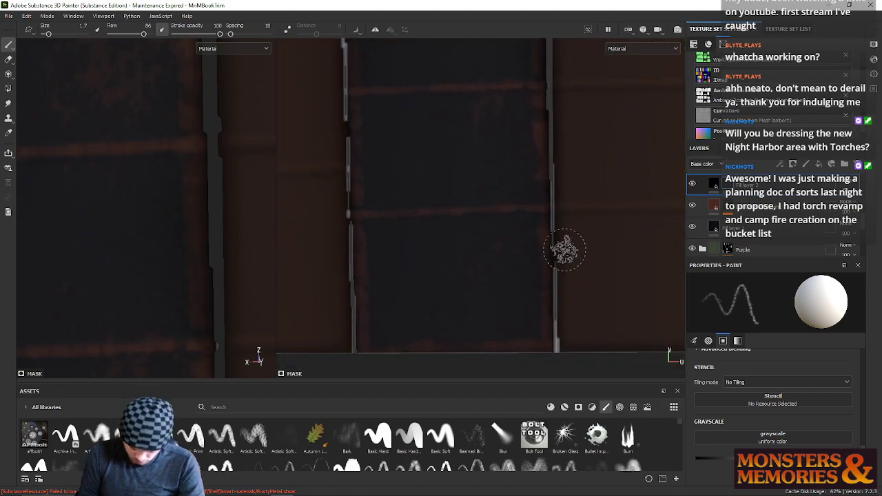
alt+middle_drag(540, 141, 542, 164)
alt+drag(542, 163, 527, 153)
alt+drag(507, 241, 508, 231)
alt+middle_drag(507, 210, 500, 145)
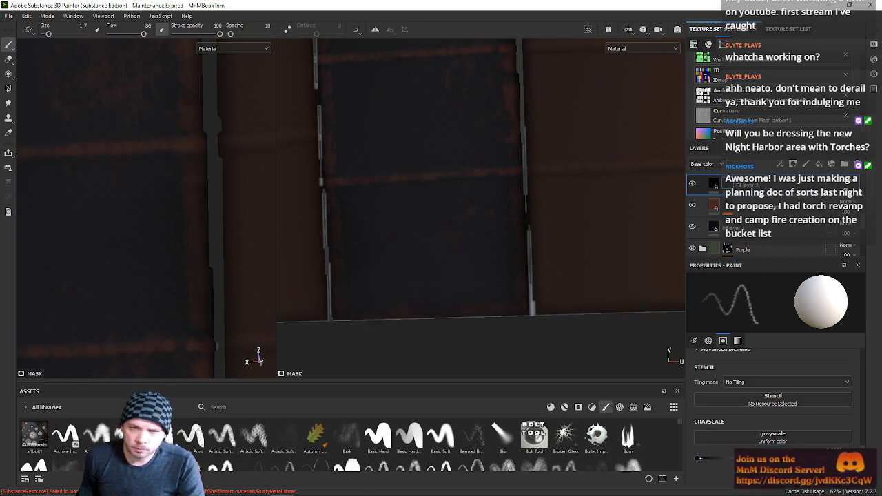
click(699, 459)
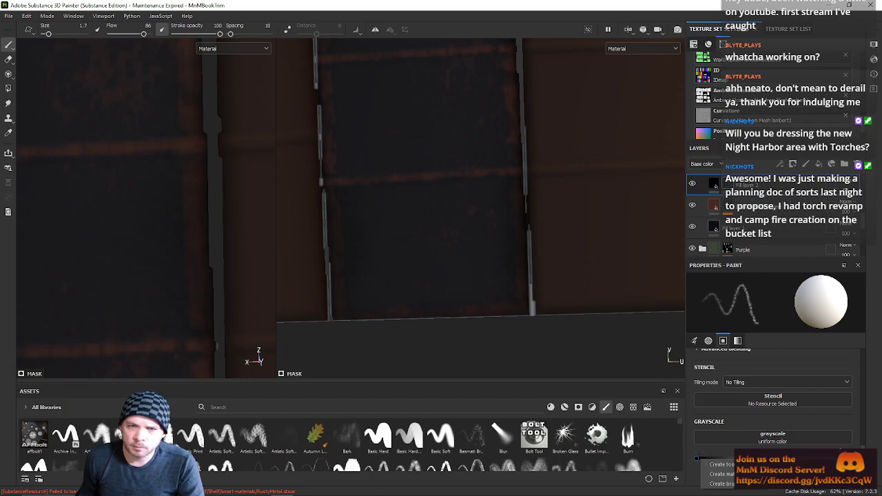
click(727, 205)
mouse_move(727, 205)
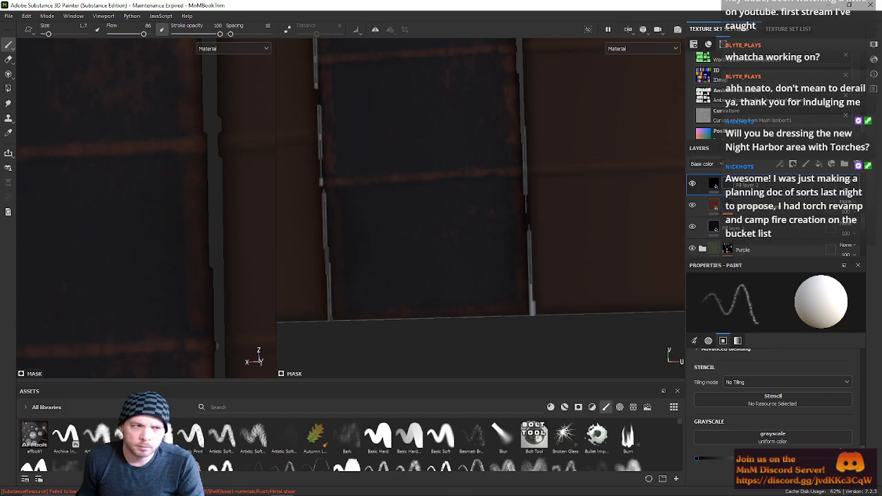
alt+right_drag(365, 178, 420, 184)
key(ctrl+z)
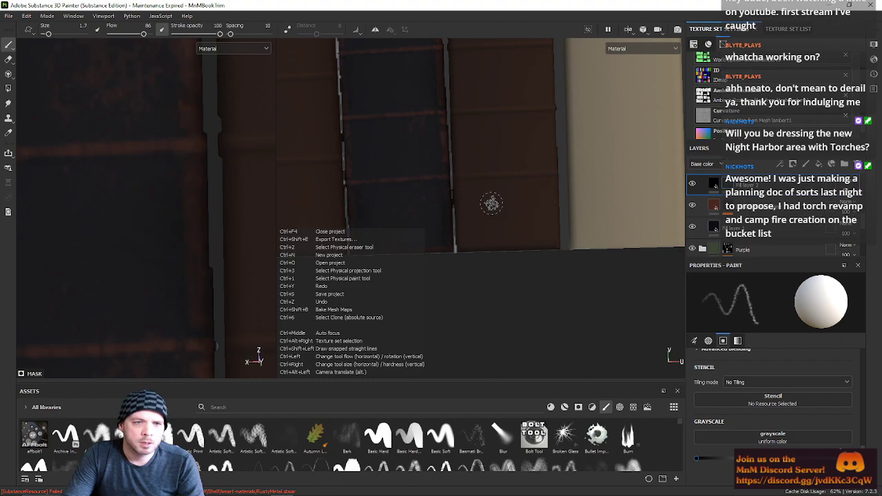
Step: Switch to Polygon Fill with color 0 for the Fill layer 2 mask
ctrl+right_drag(443, 233, 453, 227)
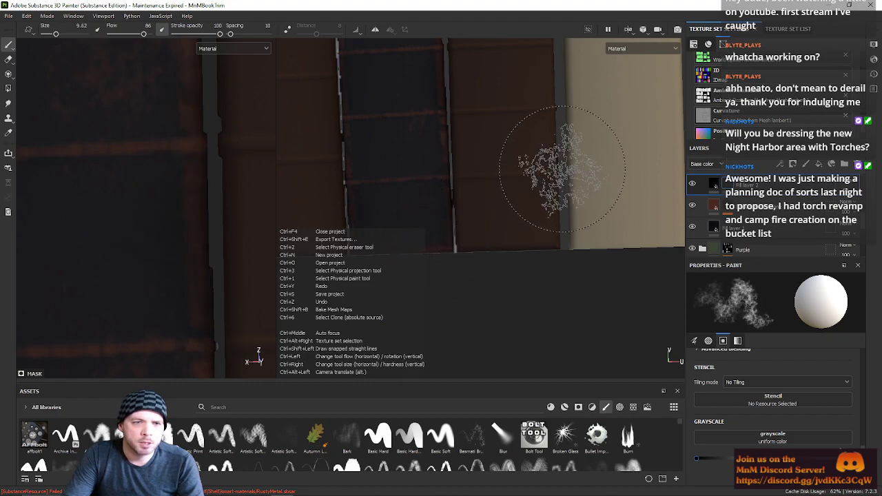
alt+middle_drag(561, 168, 588, 240)
alt+right_drag(588, 240, 523, 237)
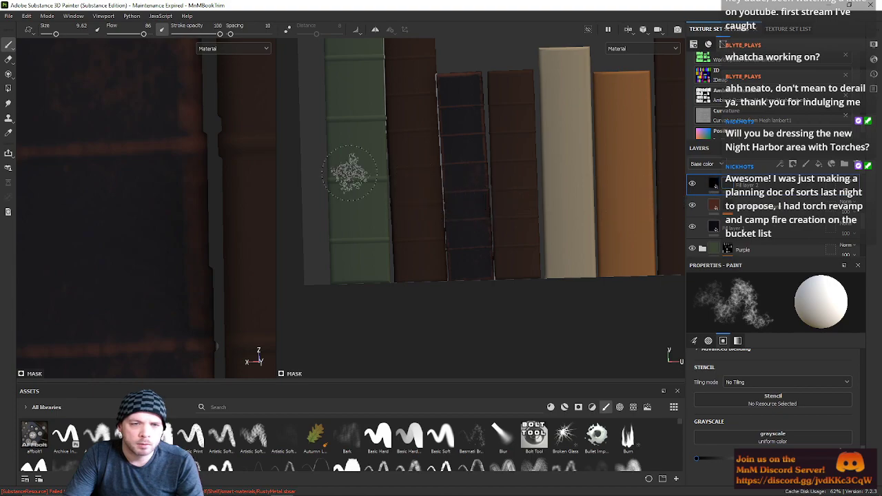
scroll(641, 184, down, 5)
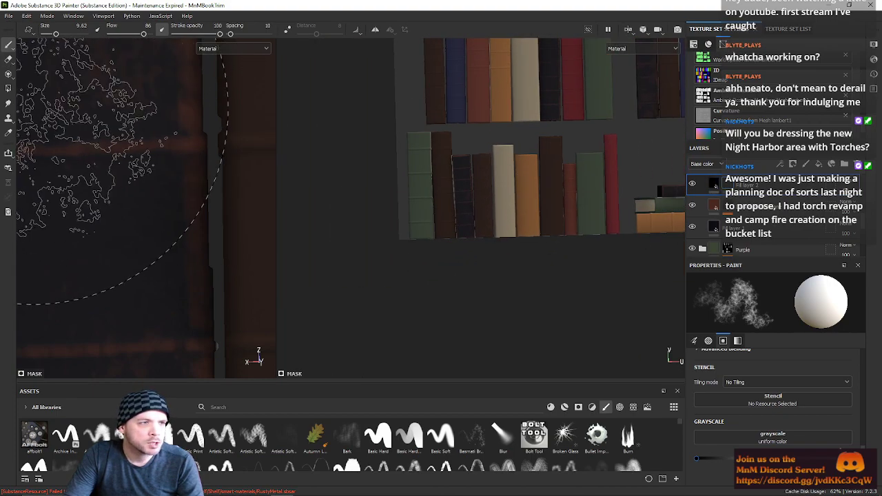
click(8, 61)
click(7, 80)
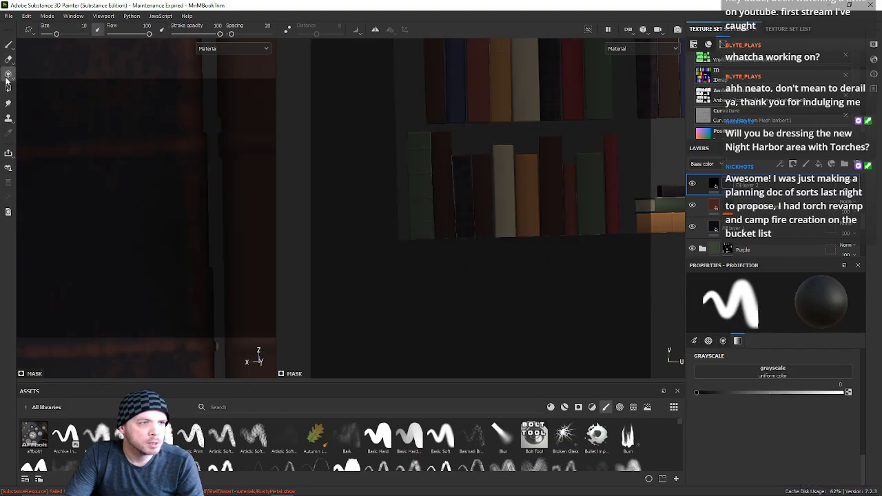
click(6, 89)
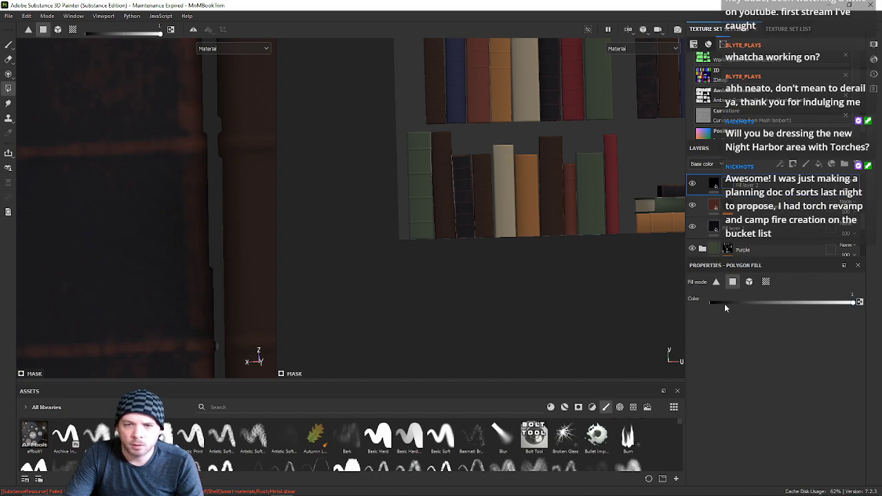
scroll(465, 236, up, 5)
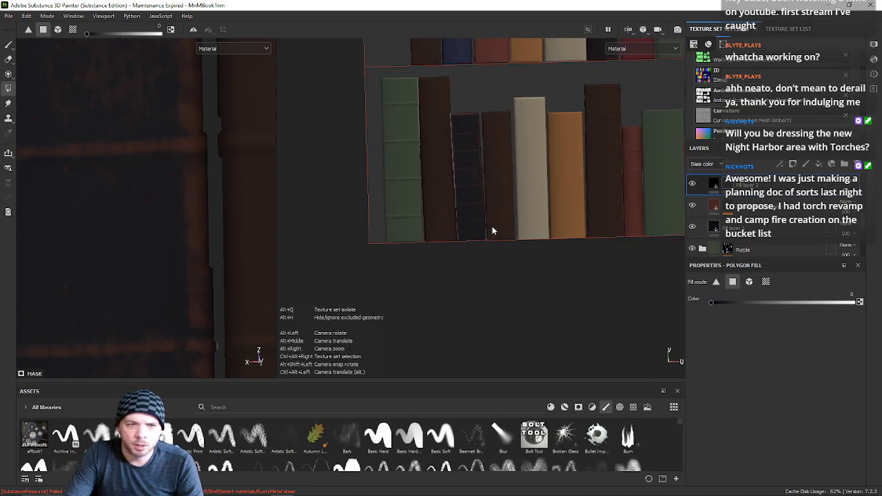
scroll(492, 233, down, 5)
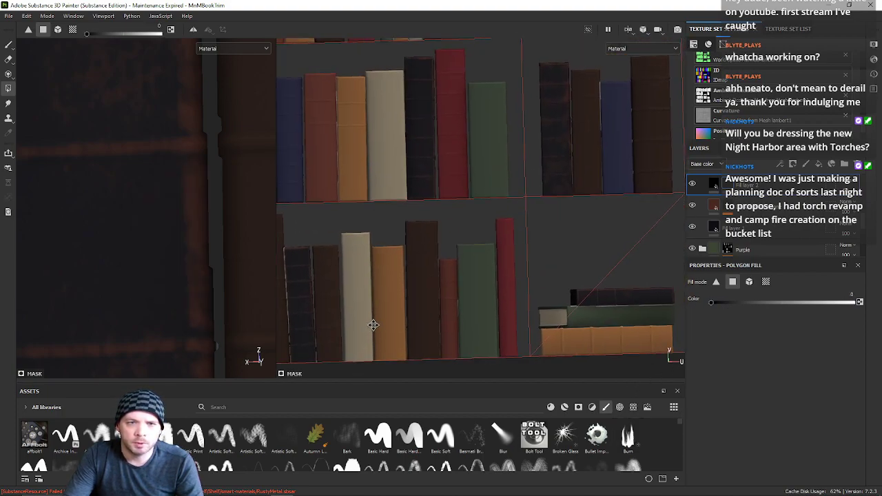
scroll(515, 199, up, 6)
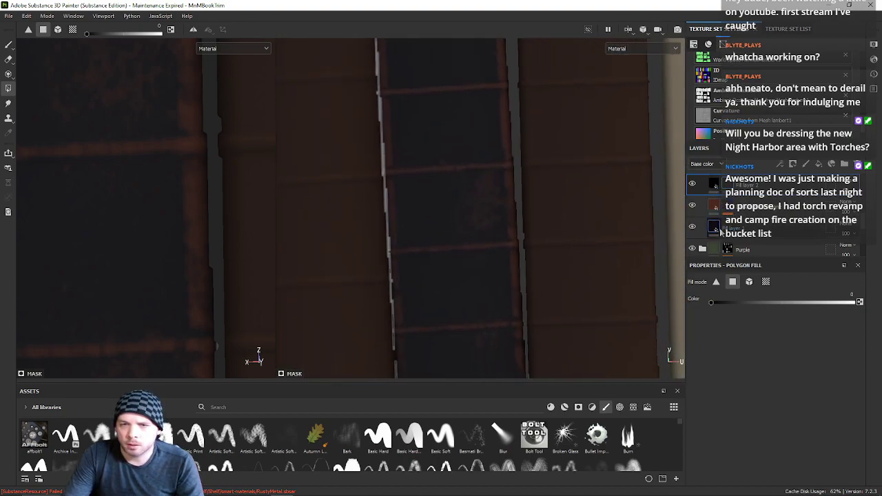
Step: Set up a color 0 brush with size 4.01 and flow 76 on the Paint effect of the DamageMediumTone mask
click(729, 224)
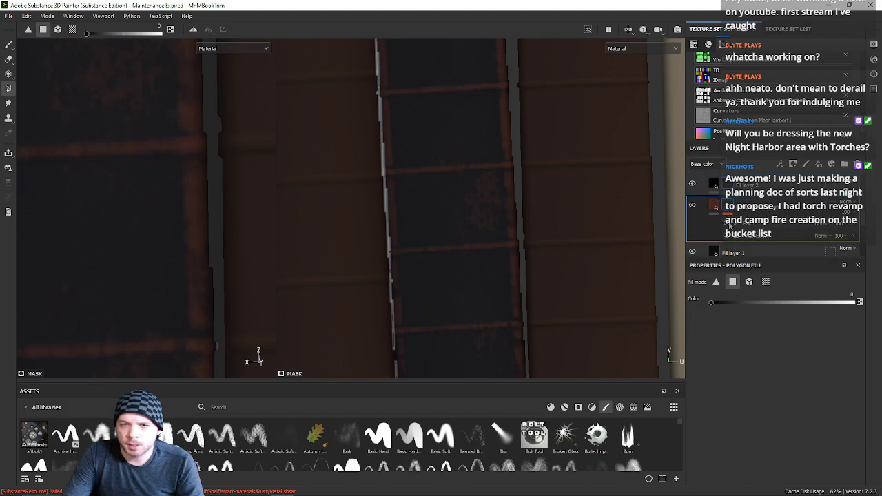
click(742, 226)
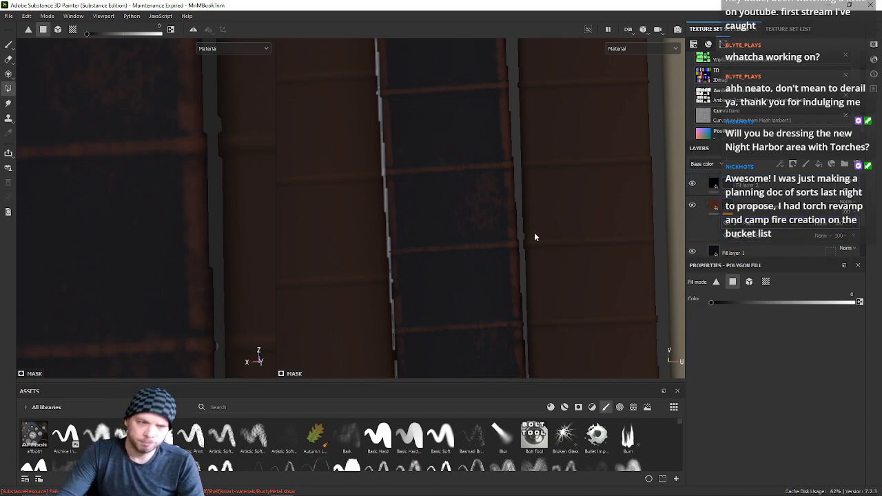
alt+middle_drag(498, 289, 482, 126)
scroll(481, 148, up, 2)
alt+middle_drag(439, 253, 406, 90)
scroll(394, 160, up, 4)
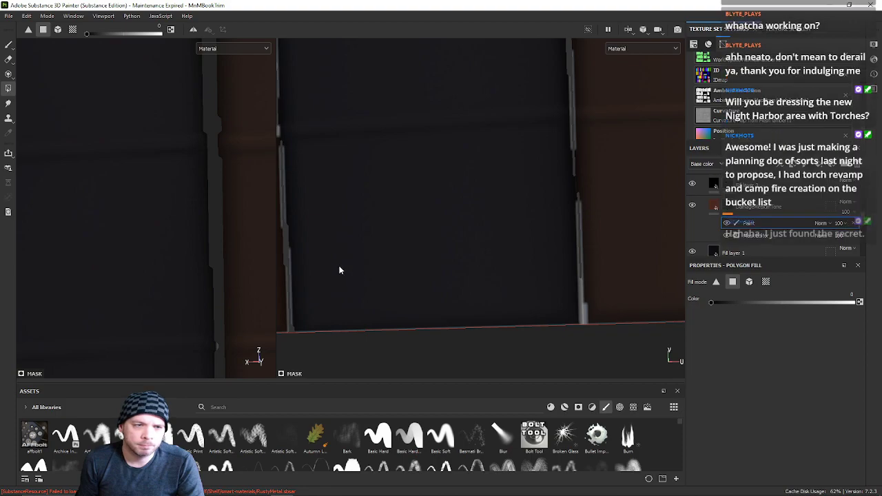
click(8, 46)
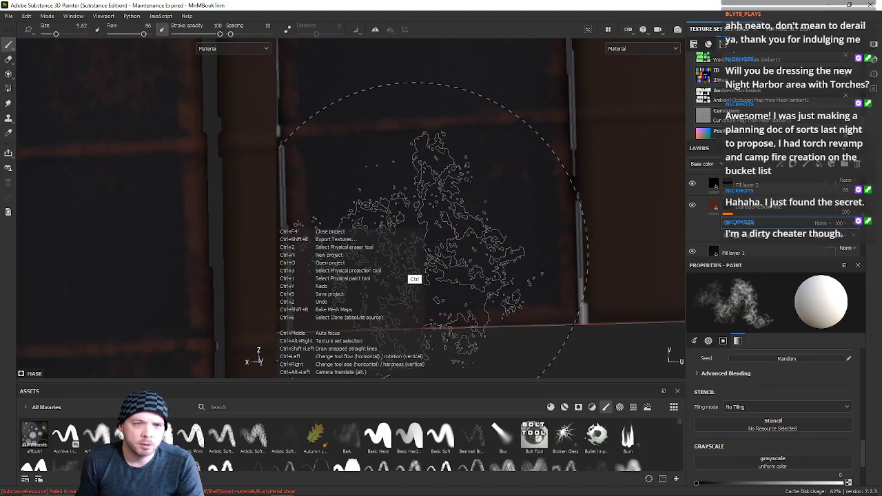
ctrl+right_drag(428, 235, 401, 226)
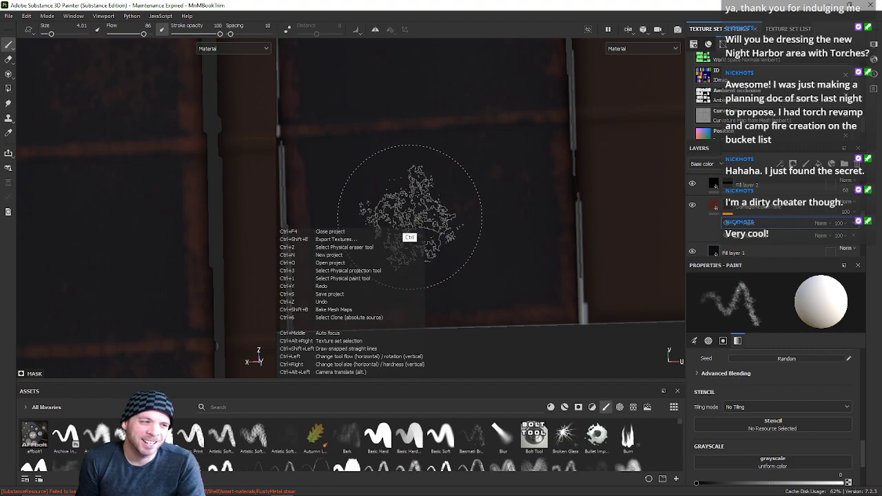
mouse_move(427, 222)
ctrl+mouse_down()
mouse_move(416, 218)
mouse_move(408, 233)
ctrl+mouse_up()
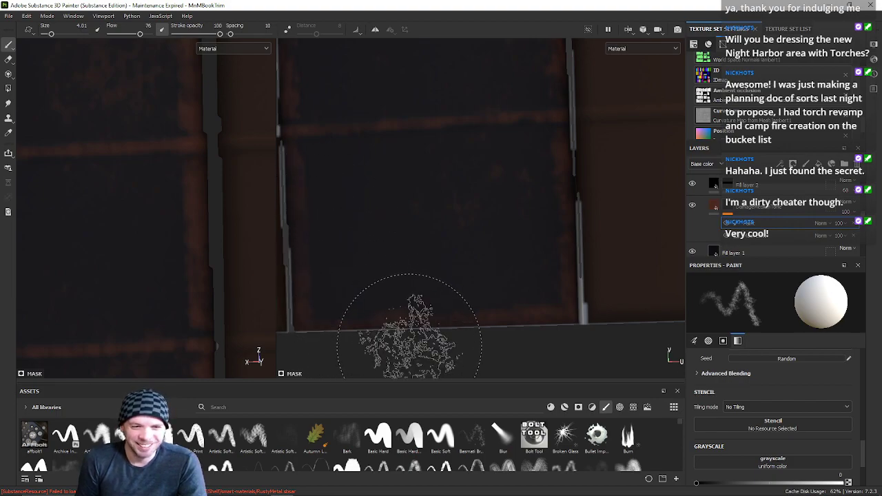
Step: Thin the reddish wear along the bottom and lower side edges of the short dark book's spine with brush size 1.08
alt+middle_drag(455, 210, 492, 179)
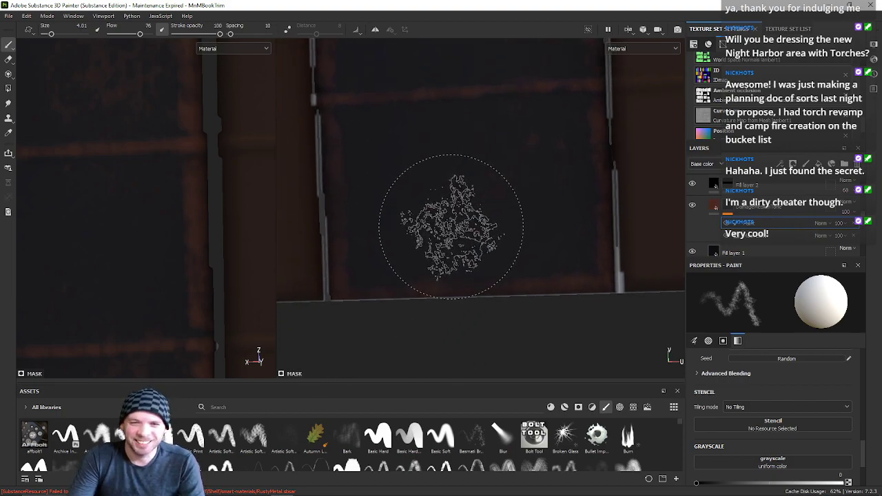
scroll(438, 239, up, 2)
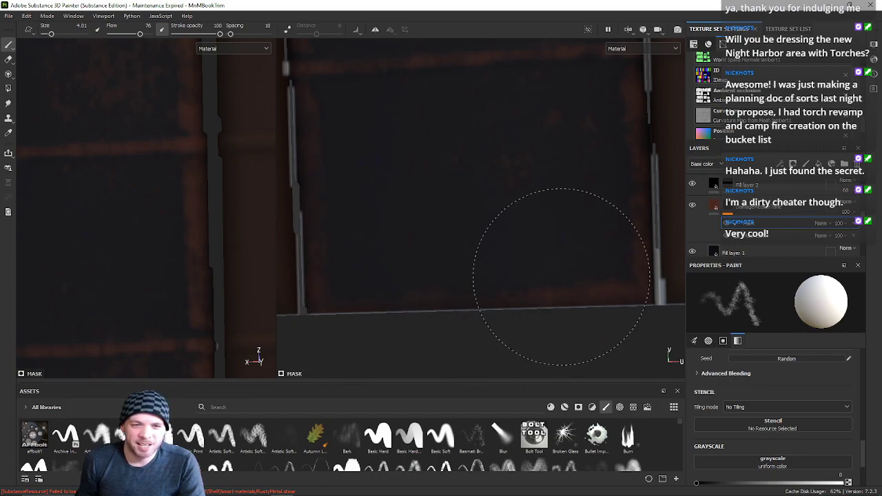
ctrl+right_drag(562, 269, 526, 262)
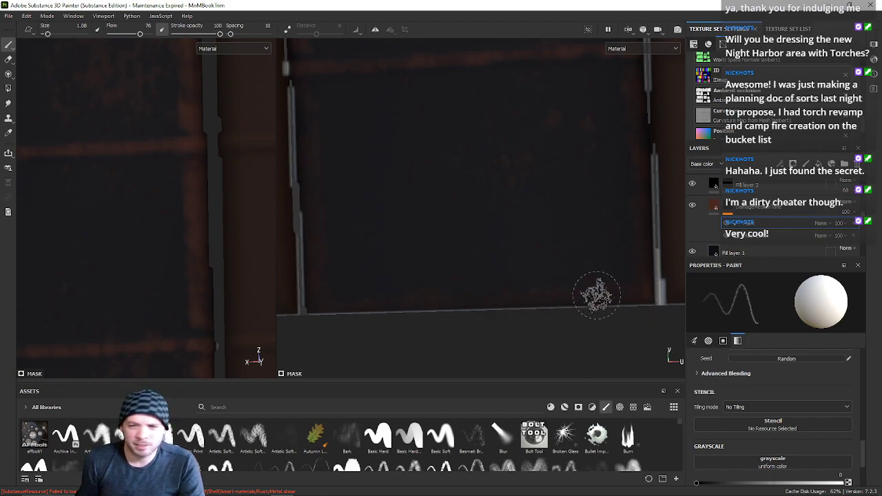
mouse_move(492, 164)
ctrl+alt+mouse_down()
mouse_move(502, 295)
mouse_move(521, 287)
ctrl+alt+mouse_up()
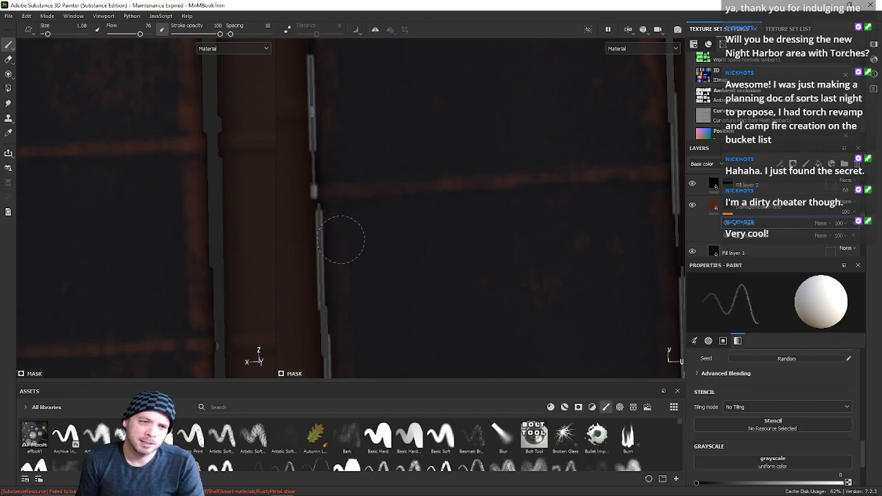
mouse_move(510, 101)
alt+mouse_down()
mouse_move(490, 115)
mouse_move(530, 103)
mouse_move(494, 132)
mouse_move(465, 208)
alt+mouse_up()
mouse_move(501, 158)
ctrl+alt+mouse_down()
mouse_move(561, 236)
mouse_move(585, 236)
ctrl+alt+mouse_up()
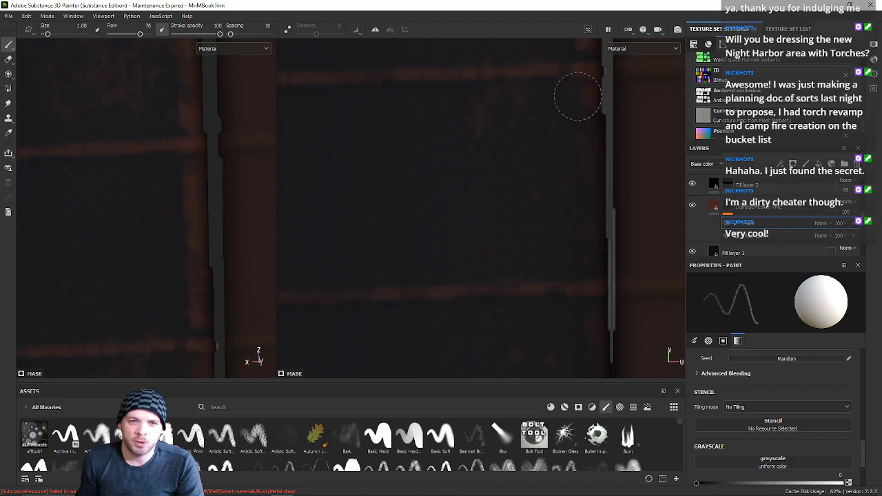
Step: Break up the reddish wear along both side edges of the spine's middle panels by painting the DamageMediumTone mask
ctrl+alt+drag(412, 144, 509, 162)
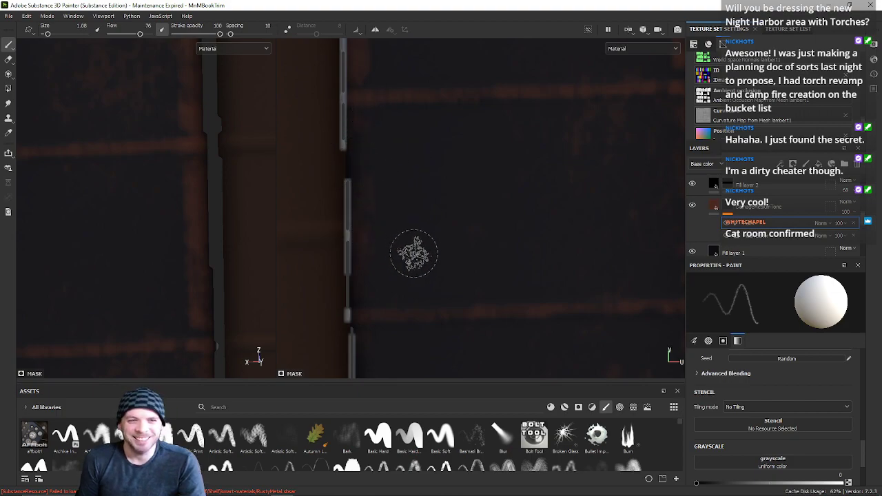
ctrl+alt+drag(462, 154, 513, 305)
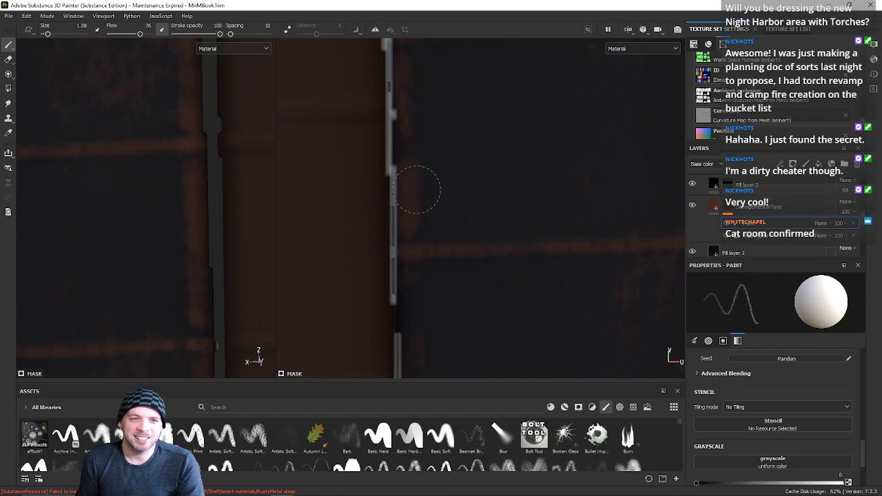
mouse_move(541, 134)
ctrl+alt+mouse_down()
mouse_move(514, 152)
mouse_move(528, 166)
mouse_move(397, 202)
ctrl+alt+mouse_up()
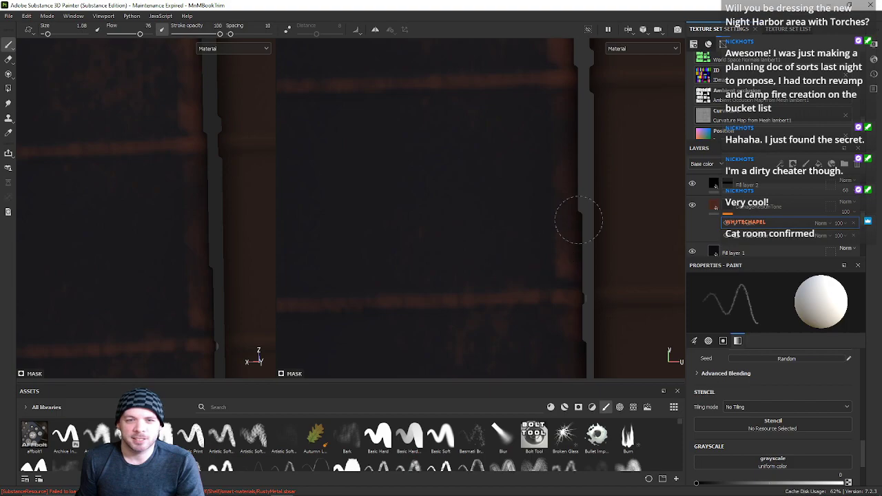
mouse_move(460, 226)
alt+mouse_down()
mouse_move(478, 198)
mouse_move(440, 187)
mouse_move(466, 190)
alt+mouse_up()
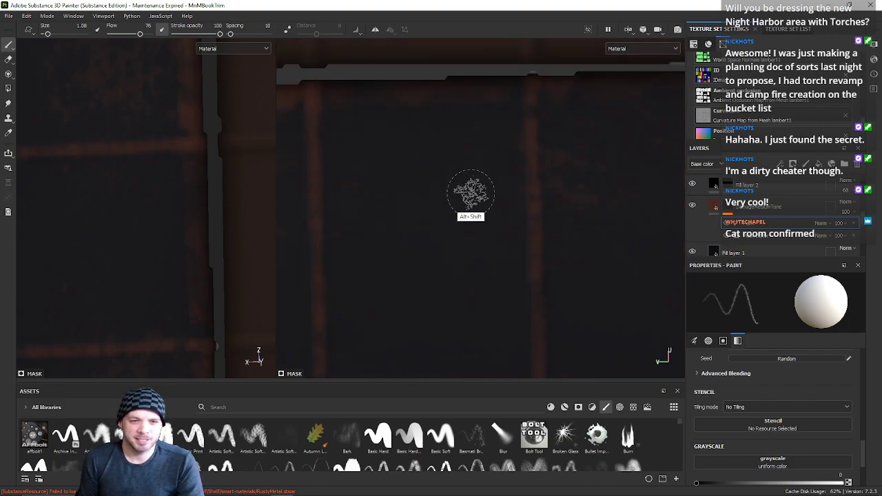
mouse_move(418, 253)
alt+mouse_down()
mouse_move(439, 227)
mouse_move(496, 214)
mouse_move(514, 223)
mouse_move(561, 61)
mouse_move(569, 138)
alt+mouse_up()
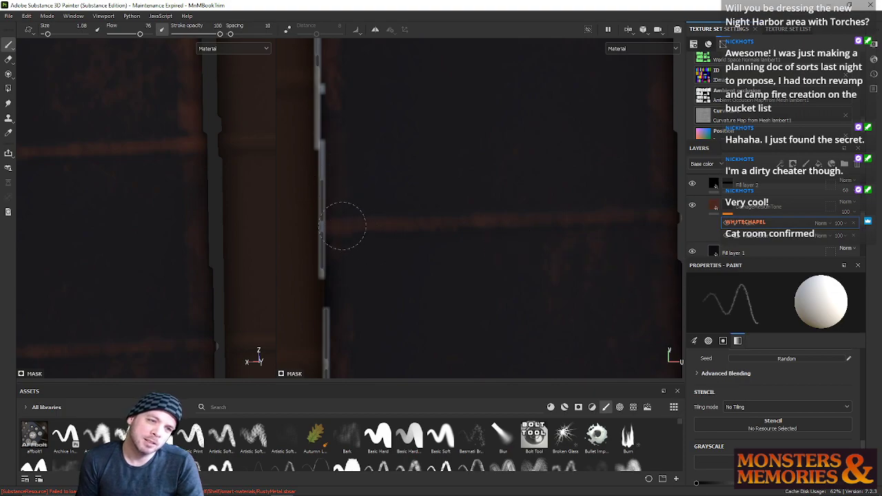
ctrl+alt+drag(449, 122, 481, 278)
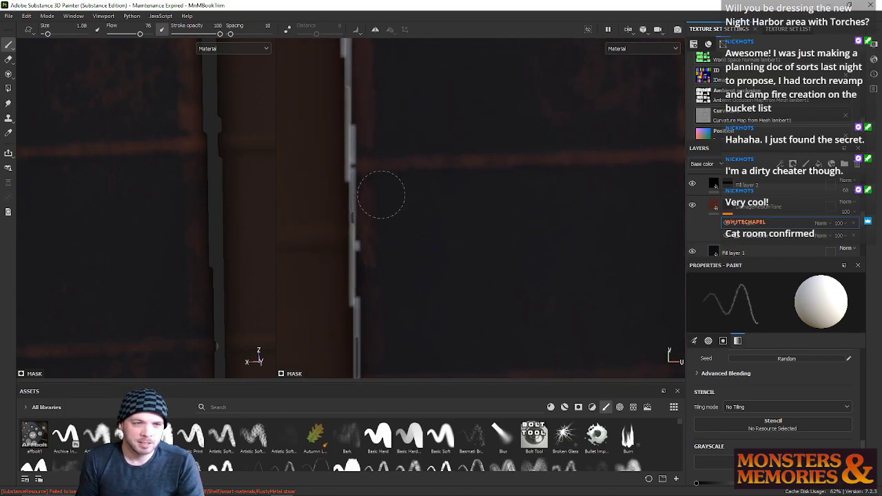
mouse_move(535, 213)
alt+middle_down()
mouse_move(503, 305)
mouse_move(414, 350)
mouse_move(404, 344)
alt+middle_up()
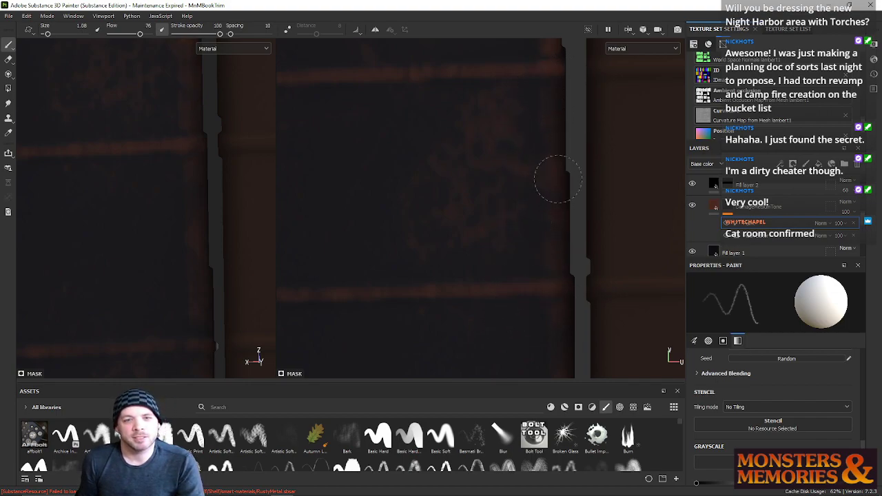
Step: Paint out patches of the reddish wear along the outer edge beside the spine's large blotched panel
alt+middle_drag(410, 180, 540, 202)
mouse_move(358, 192)
mouse_down()
mouse_move(349, 160)
mouse_move(367, 201)
mouse_up()
mouse_move(367, 149)
mouse_down()
mouse_move(374, 154)
mouse_move(379, 121)
mouse_up()
drag(370, 230, 378, 256)
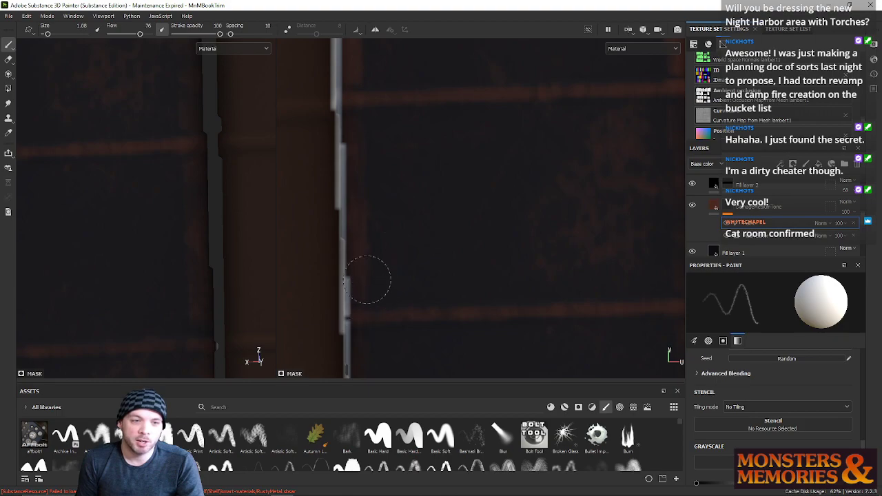
drag(357, 229, 360, 252)
Step: Erase the stray reddish mark above the ridge over the blotched panel and thin the wear on the nearby side edge
alt+right_drag(416, 221, 419, 219)
mouse_move(419, 219)
alt+middle_down()
mouse_move(565, 253)
mouse_move(500, 273)
mouse_move(558, 211)
mouse_move(473, 276)
mouse_move(553, 207)
mouse_move(485, 223)
mouse_move(479, 214)
alt+middle_up()
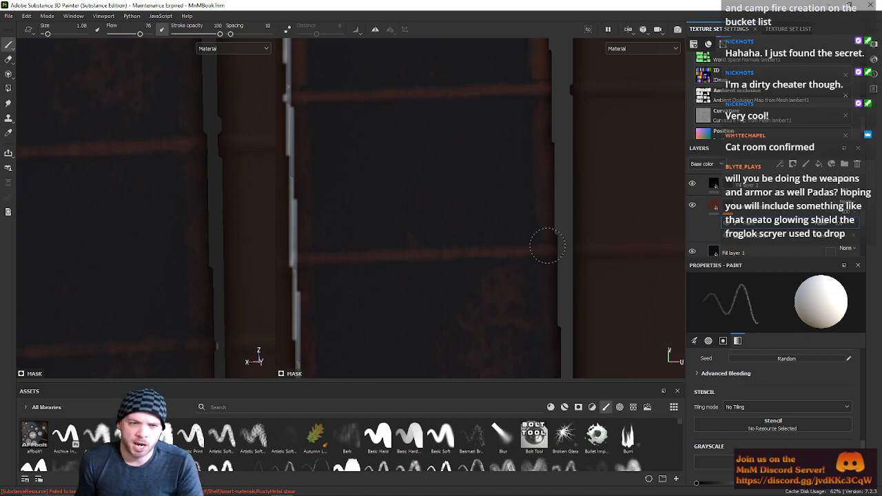
drag(550, 269, 548, 283)
drag(418, 207, 434, 219)
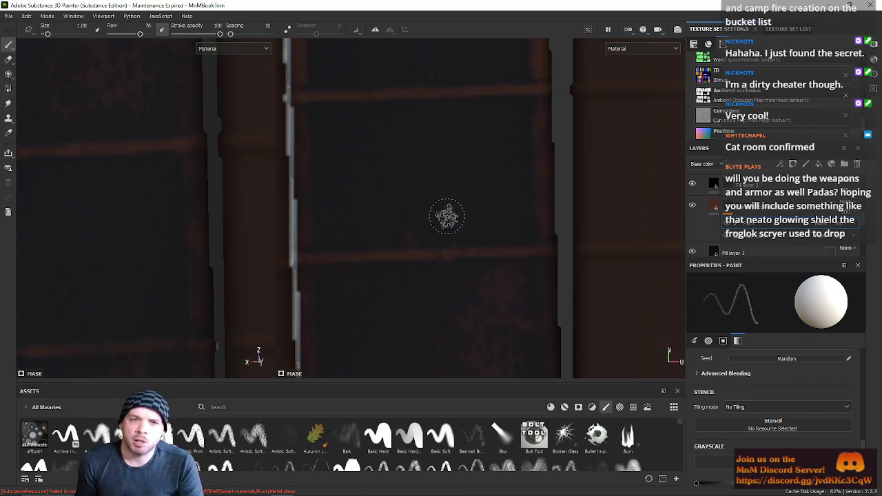
ctrl+alt+drag(465, 145, 506, 276)
ctrl+alt+drag(525, 148, 489, 212)
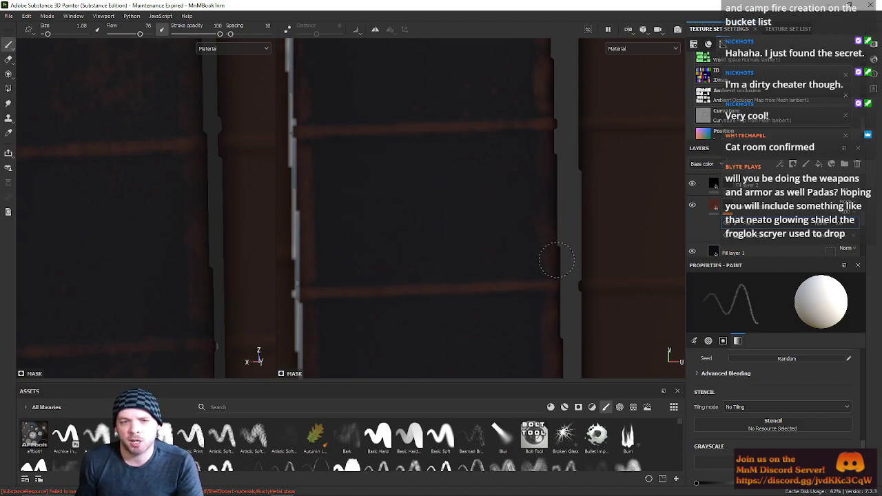
Step: Soften the remaining reddish wear along the side edges of the spine's upper panels, working back down the book
middle_drag(379, 197, 464, 232)
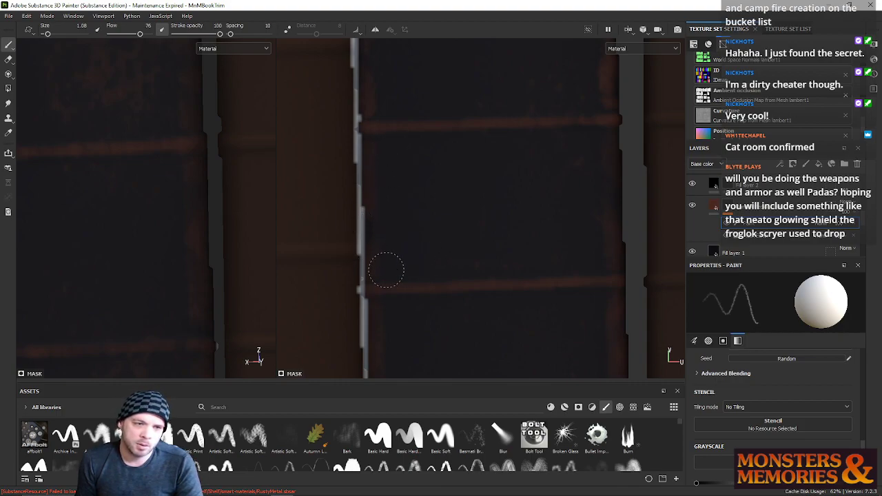
middle_drag(586, 266, 536, 230)
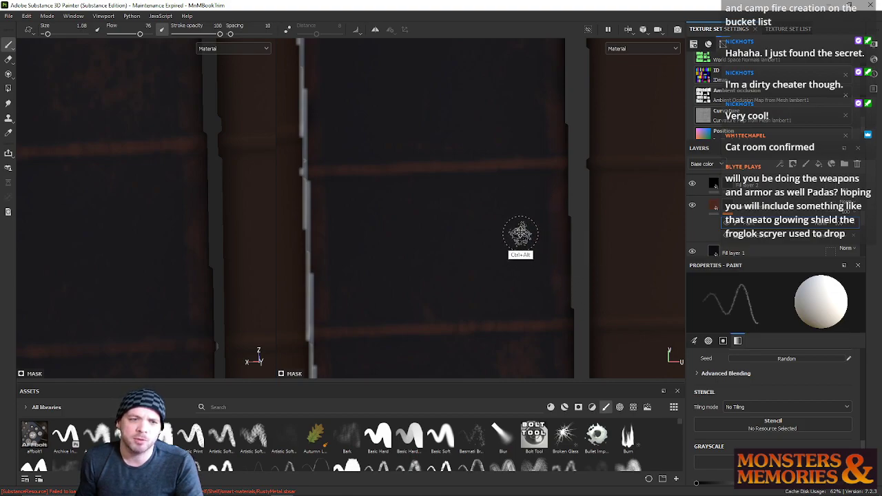
alt+middle_drag(517, 233, 524, 137)
alt+middle_drag(492, 250, 508, 171)
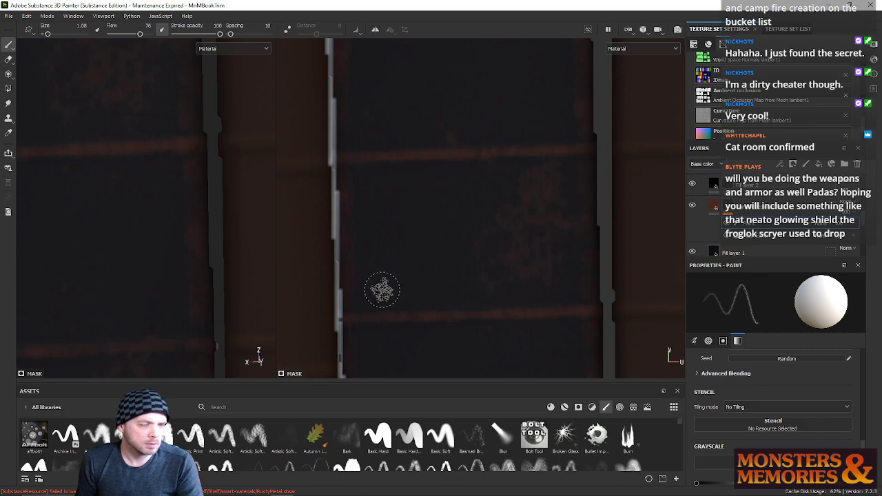
ctrl+alt+drag(421, 260, 416, 165)
mouse_move(423, 289)
ctrl+alt+mouse_down()
mouse_move(427, 189)
mouse_move(421, 193)
ctrl+alt+mouse_up()
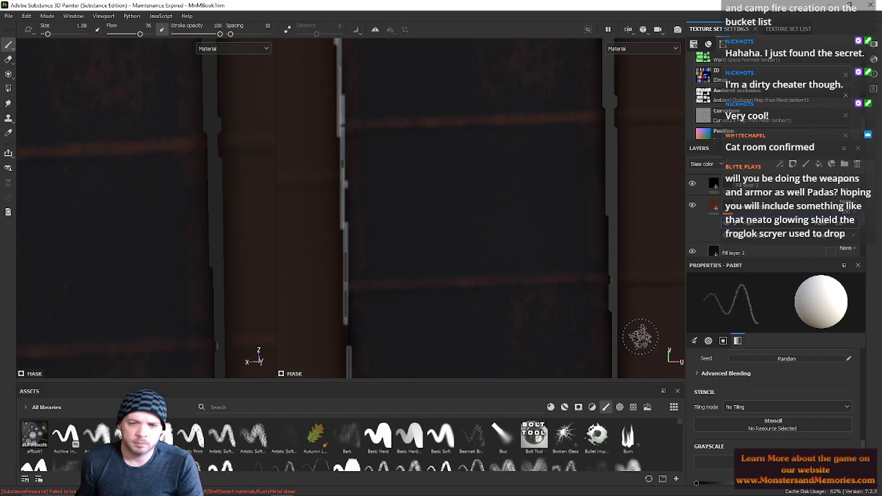
Step: Soften the reddish wear around the spine's top panel and reselect the Fill layer 2 mask
alt+right_drag(550, 183, 559, 159)
alt+middle_drag(553, 144, 492, 376)
alt+middle_drag(478, 178, 486, 263)
scroll(440, 224, up, 3)
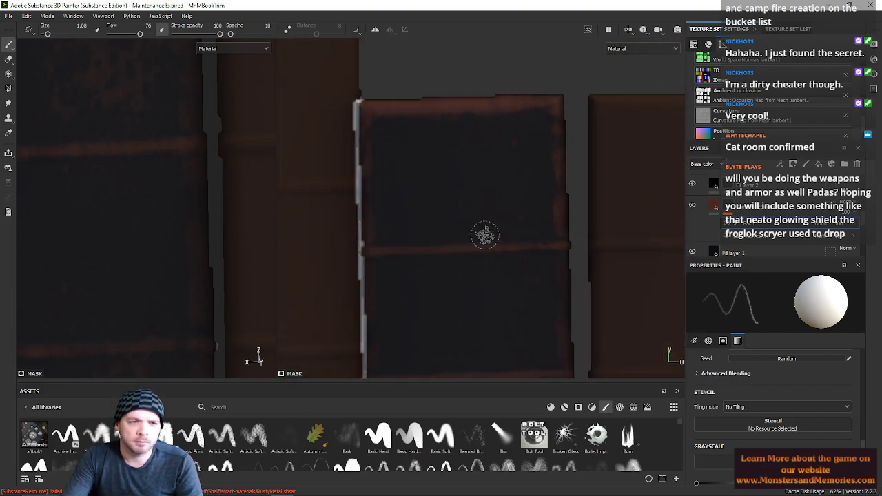
scroll(485, 234, up, 1)
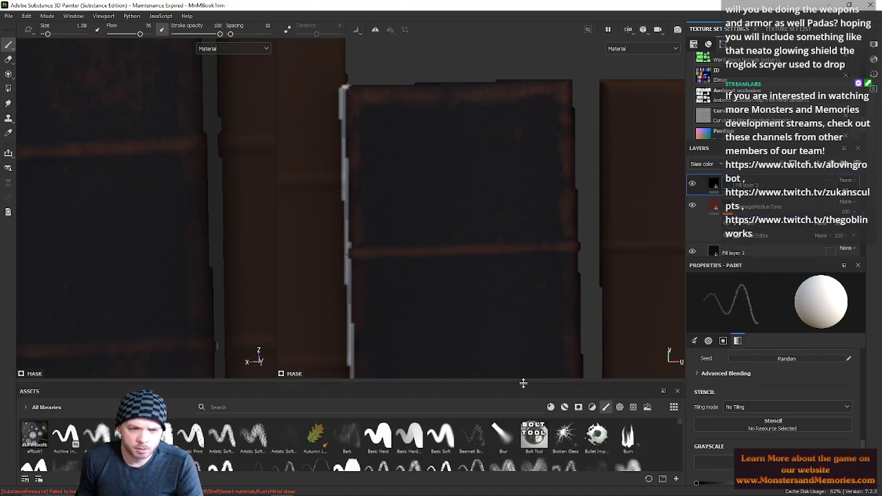
Step: Enlarge the asset library so that several more rows of brushes are shown
mouse_move(523, 384)
mouse_down()
mouse_move(522, 324)
mouse_move(516, 465)
mouse_move(499, 406)
mouse_up()
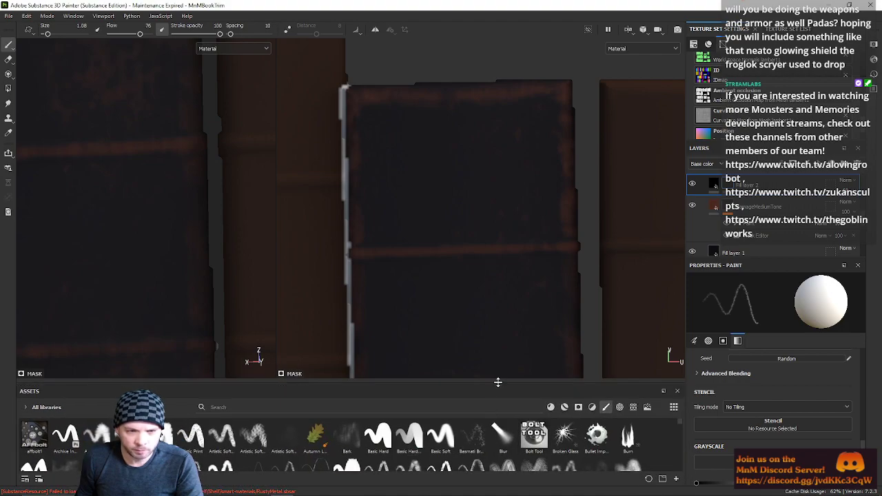
right_click(501, 384)
click(494, 384)
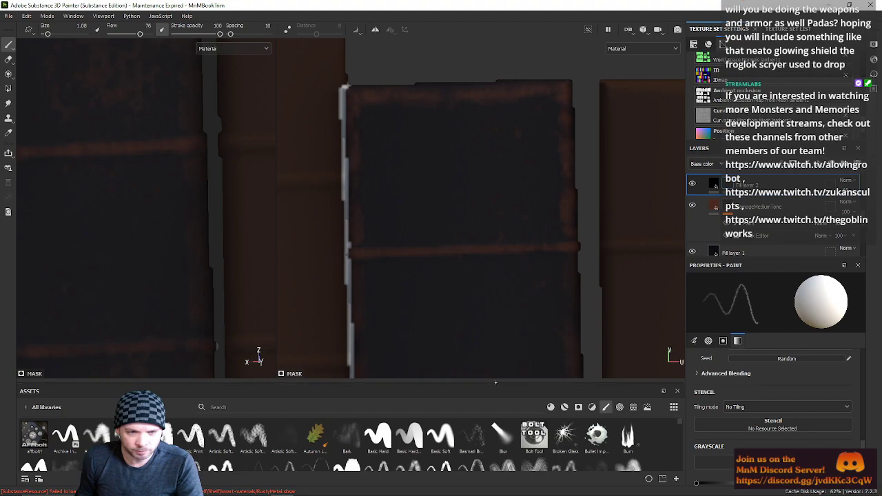
right_click(496, 383)
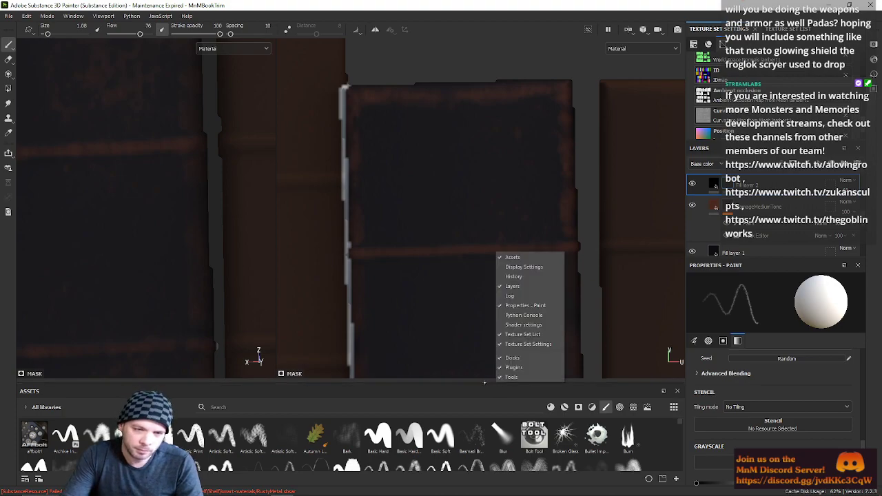
click(470, 384)
drag(470, 383, 479, 287)
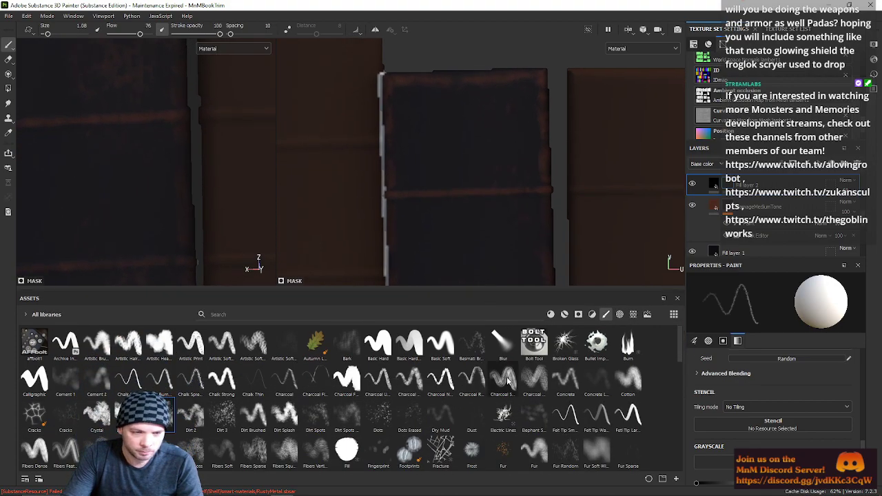
Step: Choose the Felt Tip Small brush at size 0.38 for painting fine detail on the Fill layer 2 mask
click(569, 425)
ctrl+right_drag(495, 111, 475, 112)
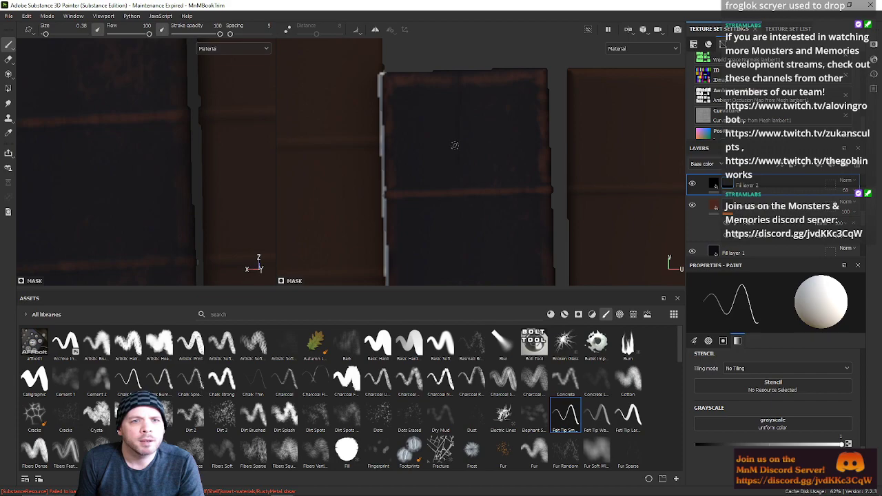
scroll(433, 96, up, 5)
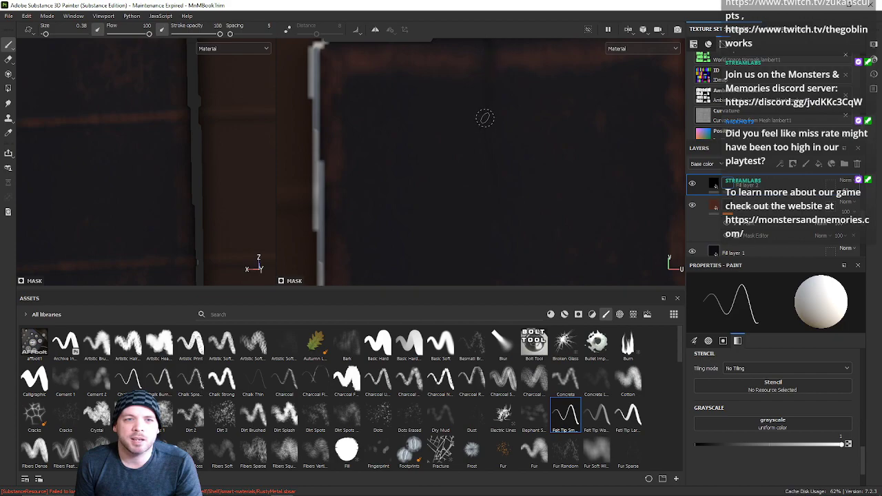
alt+right_drag(507, 103, 520, 178)
scroll(521, 178, down, 4)
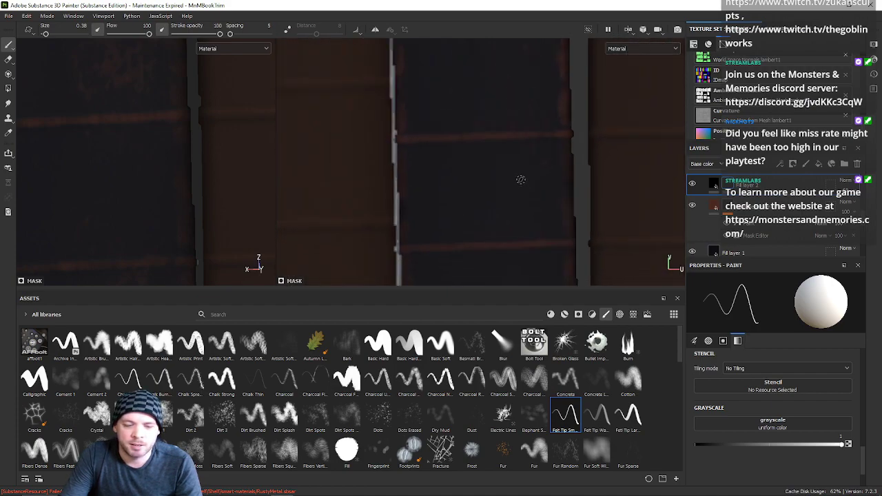
Step: Examine the wear along the dark spine's edges, ridges and panels from its top edge down to the lower panels
scroll(521, 179, down, 2)
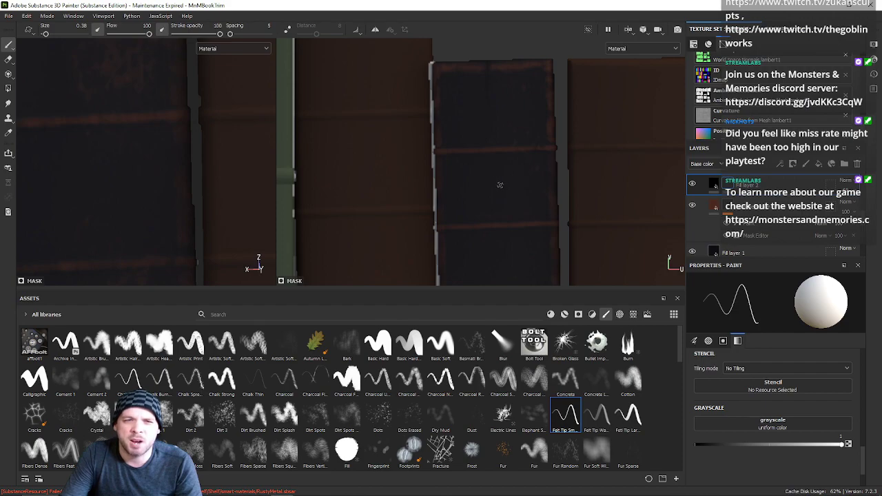
scroll(494, 207, up, 3)
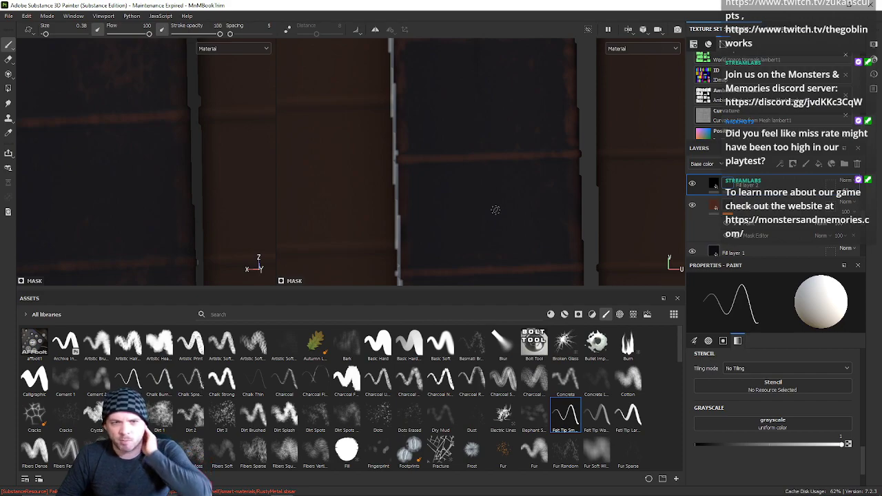
scroll(419, 95, down, 7)
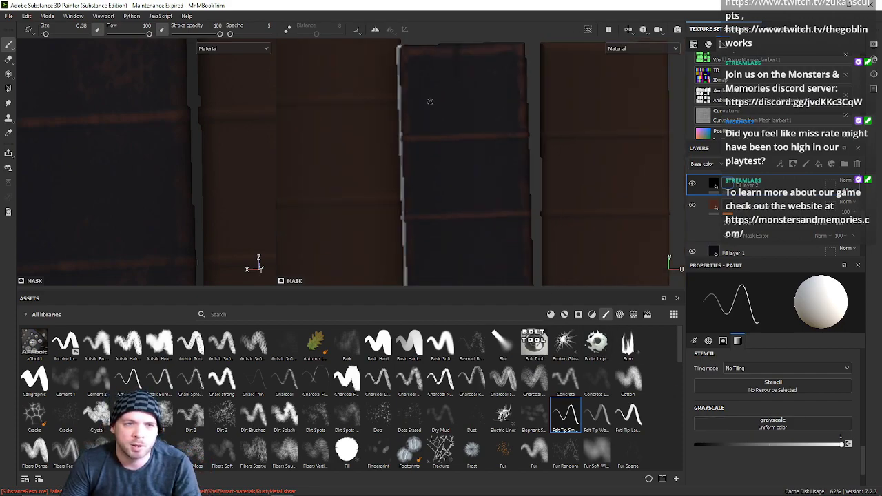
alt+scroll(446, 110, up, 5)
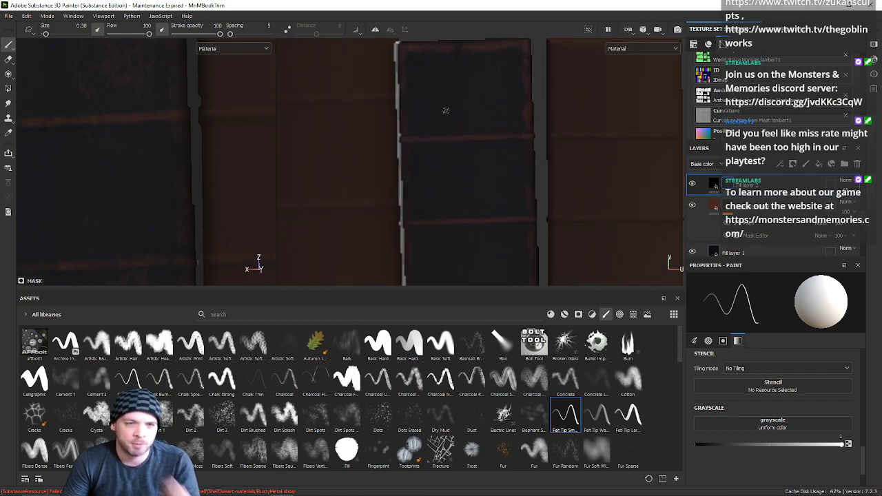
alt+scroll(488, 195, up, 1)
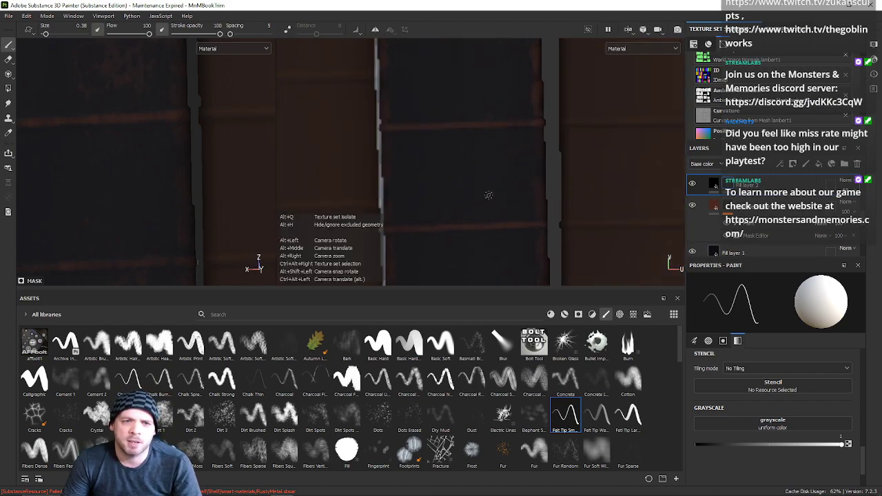
alt+scroll(488, 195, down, 1)
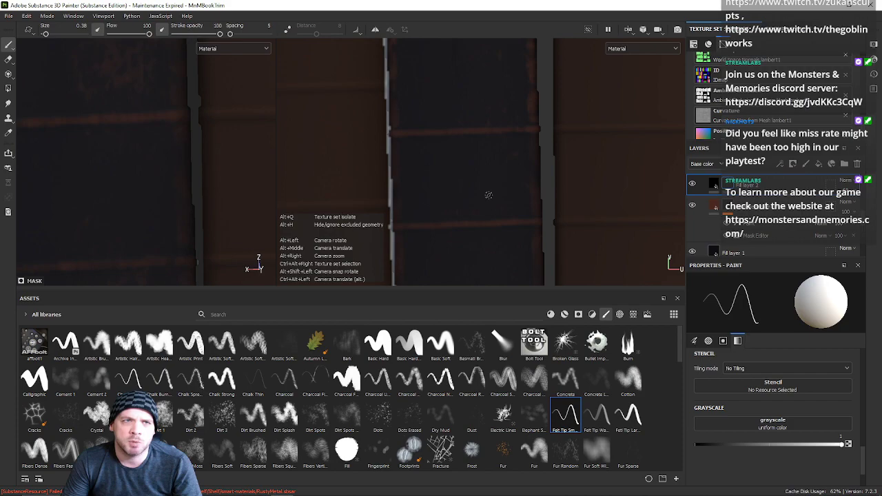
alt+middle_drag(491, 172, 448, 155)
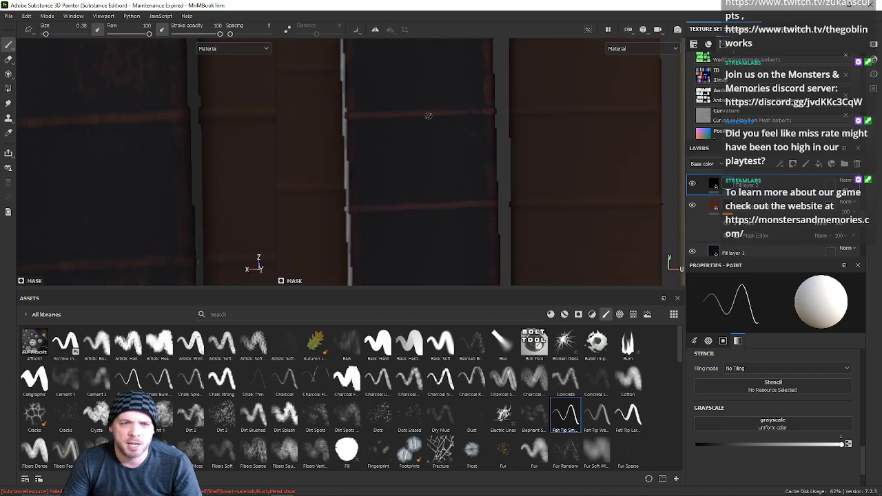
scroll(418, 90, up, 1)
alt+middle_drag(444, 84, 469, 190)
scroll(437, 101, up, 4)
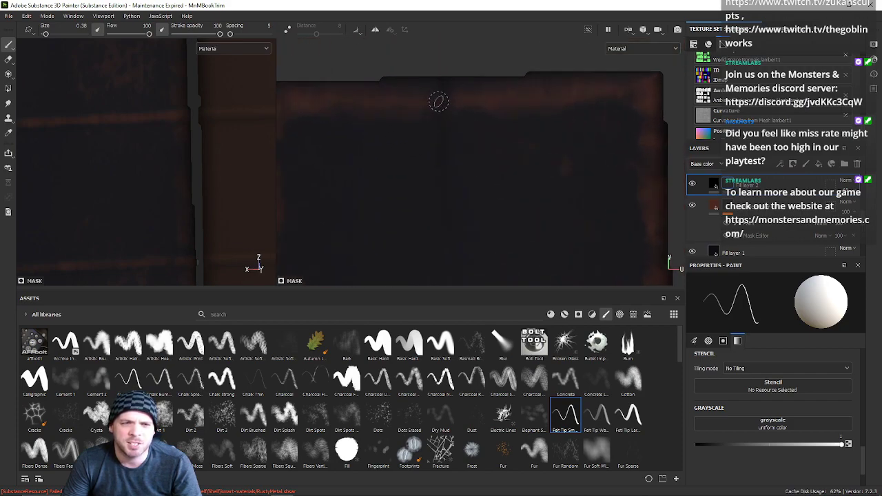
alt+middle_drag(452, 272, 406, 125)
scroll(407, 138, down, 2)
scroll(447, 158, down, 4)
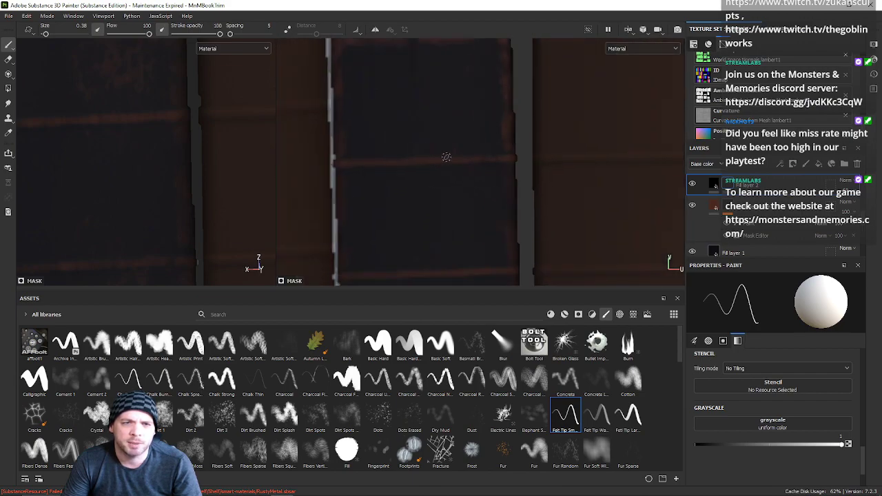
alt+middle_drag(445, 192, 441, 176)
scroll(441, 165, up, 2)
scroll(417, 173, up, 1)
scroll(427, 167, down, 7)
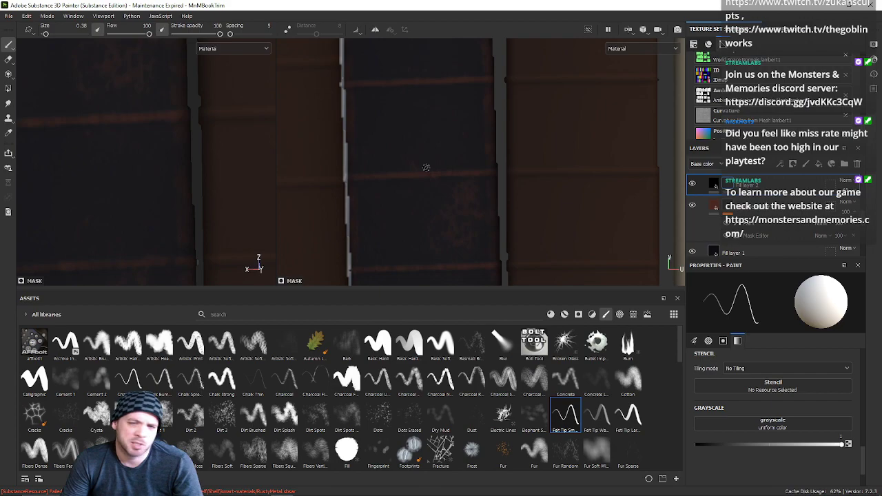
scroll(426, 167, up, 4)
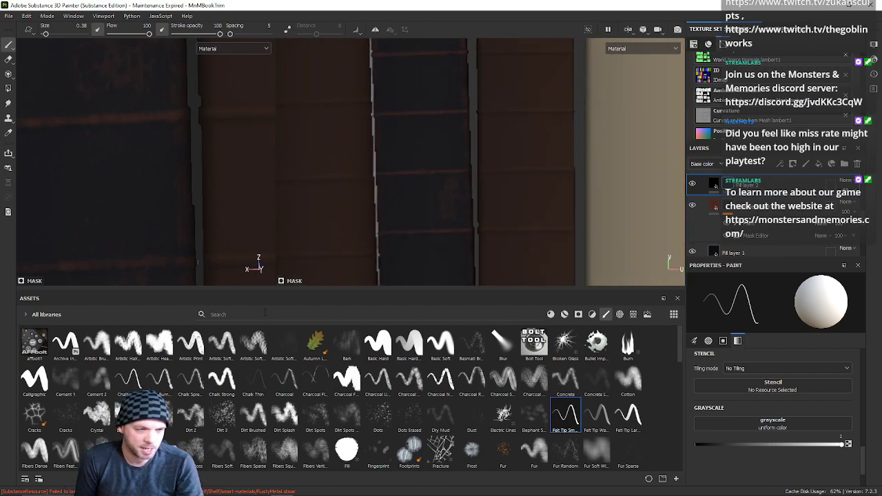
Step: Break up the wear along the spine's edge on the reddish layer's mask, using the Dirt 2 brush at size 5.38 and grayscale 0
click(190, 413)
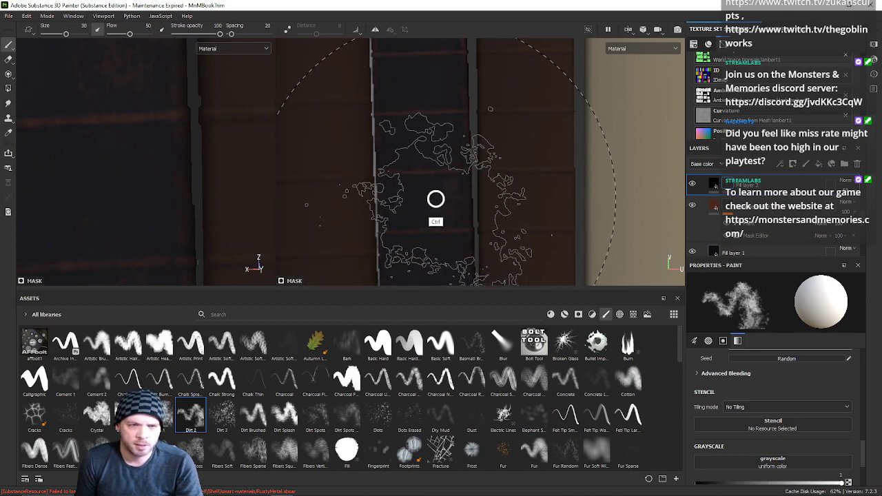
ctrl+right_drag(395, 205, 370, 205)
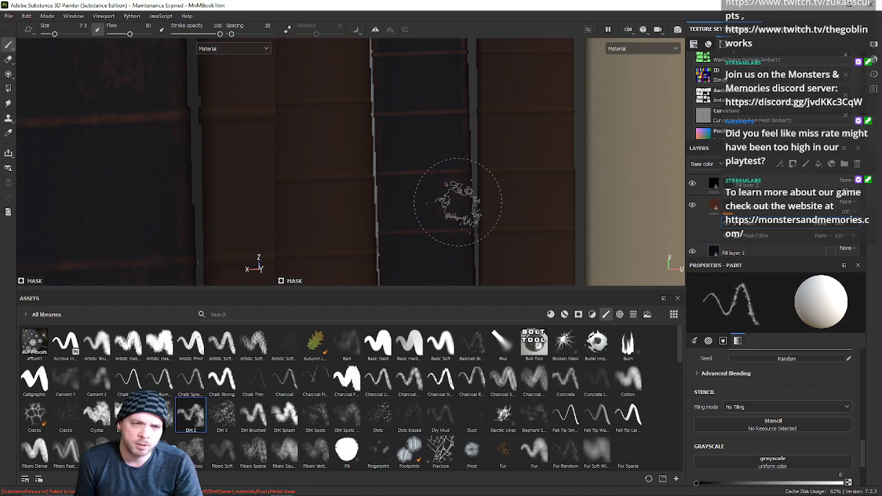
mouse_move(434, 188)
ctrl+right_down()
mouse_move(439, 201)
mouse_move(376, 104)
ctrl+right_up()
mouse_move(377, 104)
alt+middle_down()
mouse_move(322, 28)
mouse_move(366, 159)
alt+middle_up()
drag(474, 182, 473, 178)
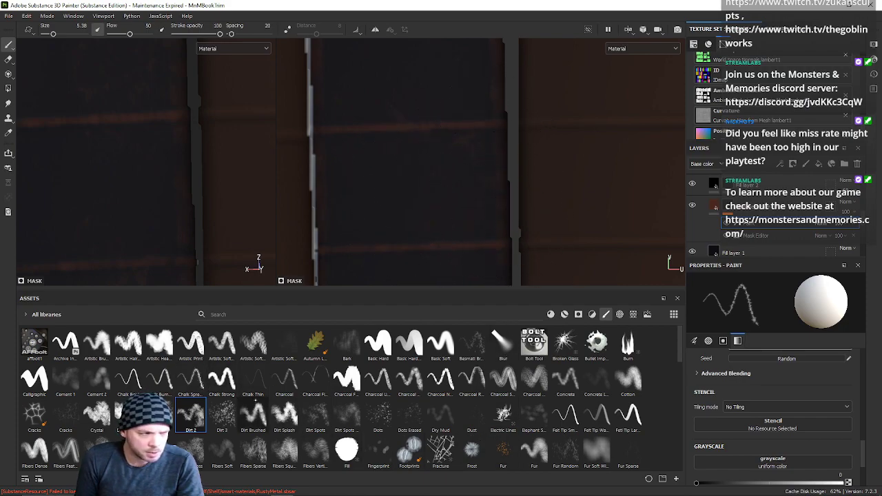
Step: Paint patchy reddish wear onto the spine's panels with grayscale 1, adjusting the Dirt 2 brush to flow 61 and size 10.88
alt+right_drag(655, 96, 483, 130)
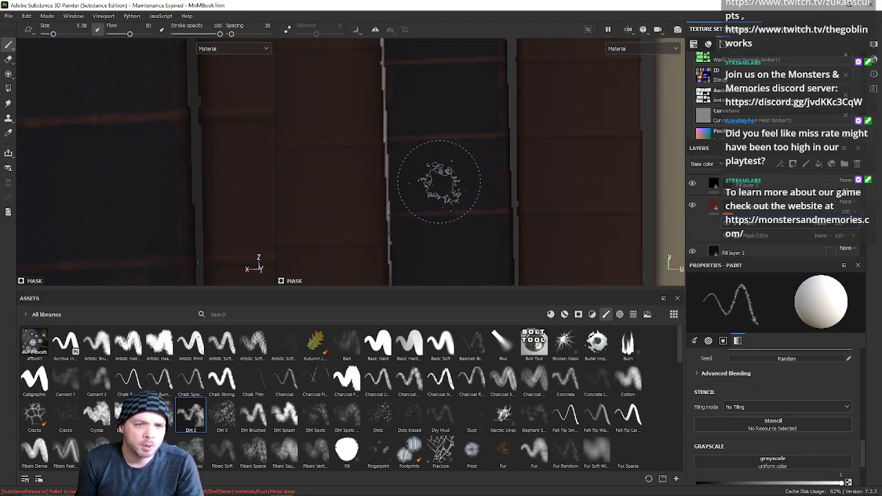
key(ctrl)
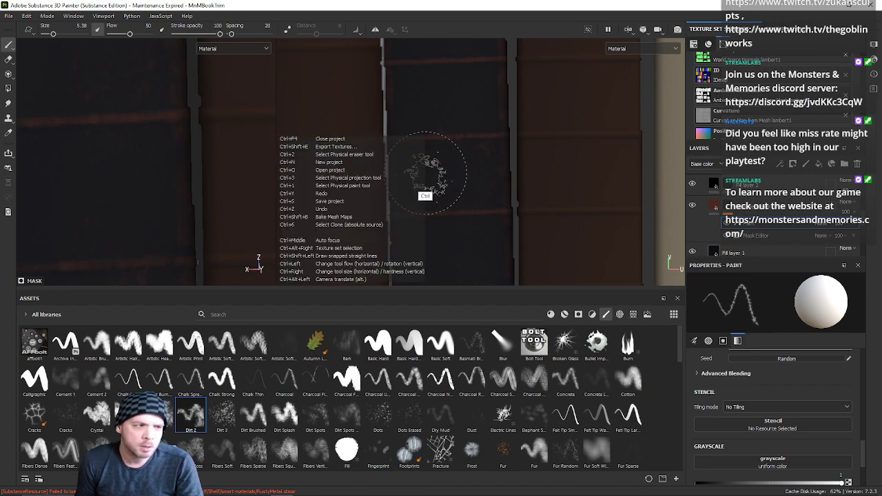
mouse_move(432, 165)
ctrl+right_down()
mouse_move(441, 165)
mouse_move(432, 168)
ctrl+right_up()
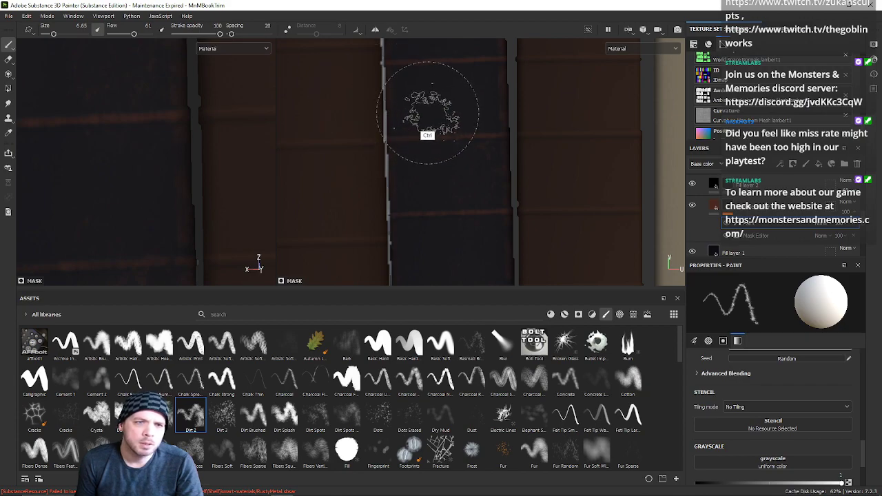
ctrl+right_drag(434, 102, 451, 112)
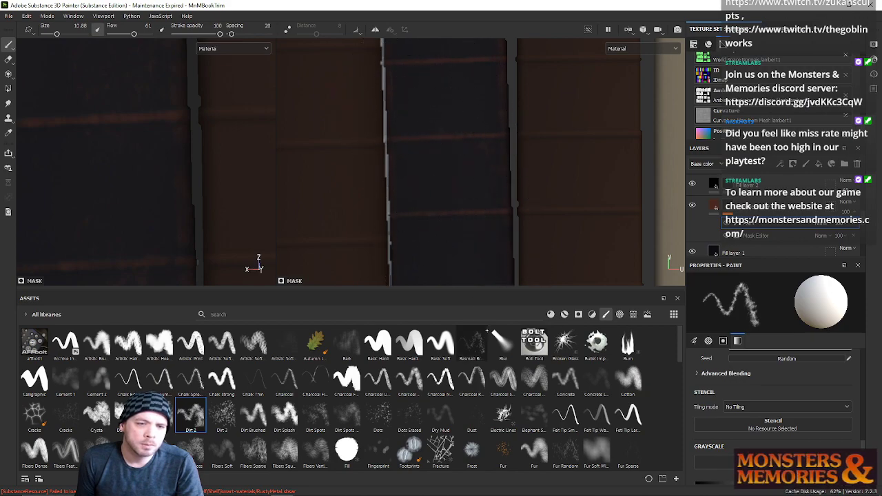
Step: Reload the Dirt 2 brush at size 7.4 and flow 50, try it on the spine's side edge and undo the last stroke
click(503, 378)
click(191, 413)
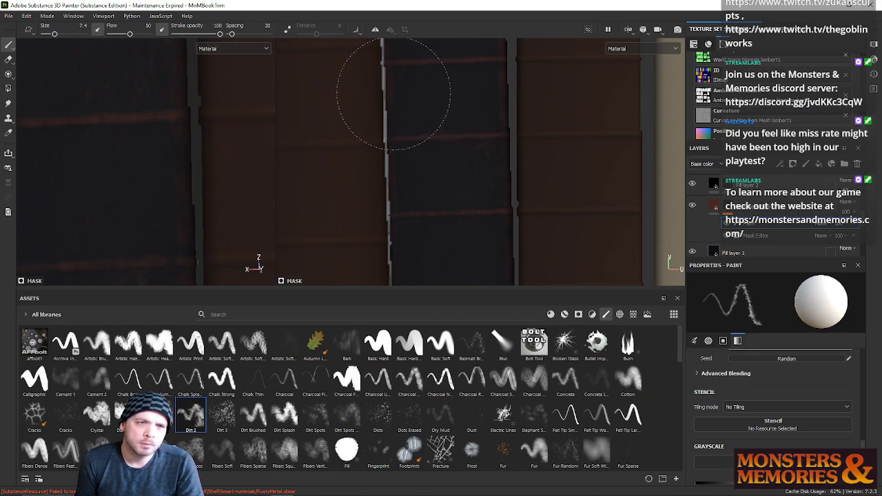
key(ctrl+z)
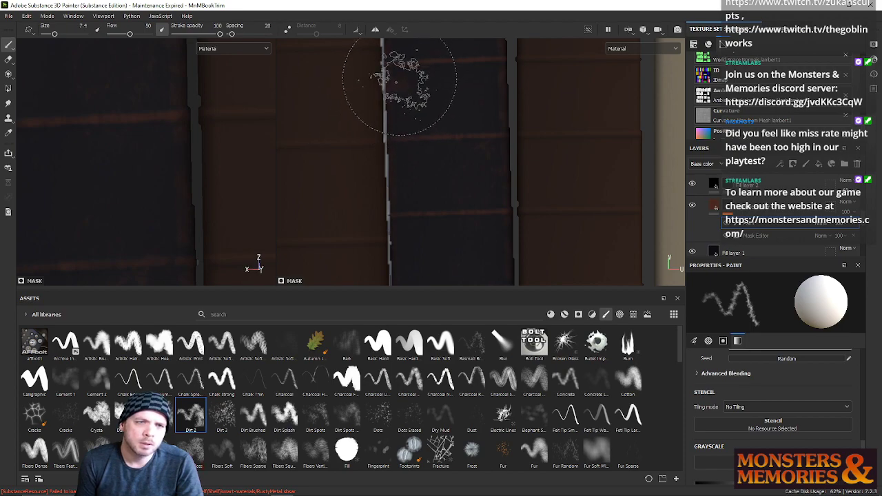
Step: Add finer mottled wear along the side edges of the spine's lower panels with the Dirt 2 brush at size 3.73 and flow 42
alt+scroll(487, 147, up, 5)
mouse_move(471, 143)
alt+middle_down()
mouse_move(510, 66)
mouse_move(541, 138)
alt+middle_up()
scroll(541, 161, down, 4)
alt+middle_drag(510, 163, 487, 49)
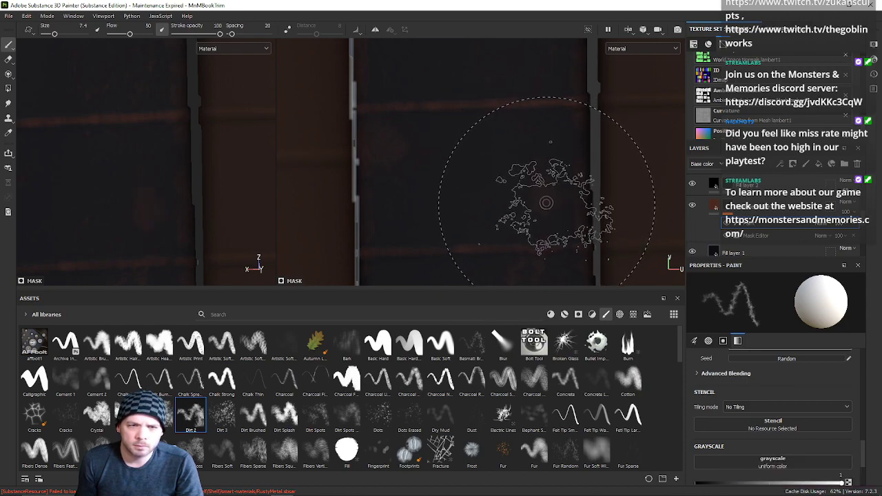
ctrl+drag(513, 199, 497, 190)
ctrl+right_drag(499, 183, 499, 190)
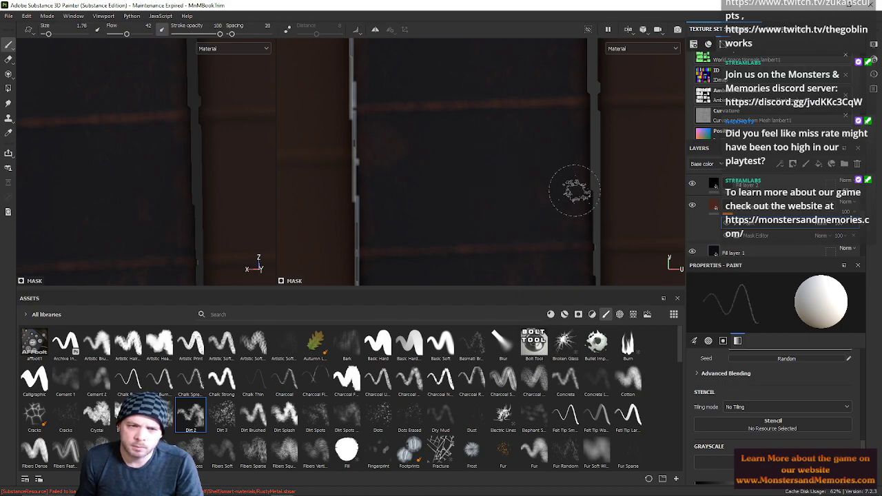
ctrl+right_drag(546, 218, 560, 229)
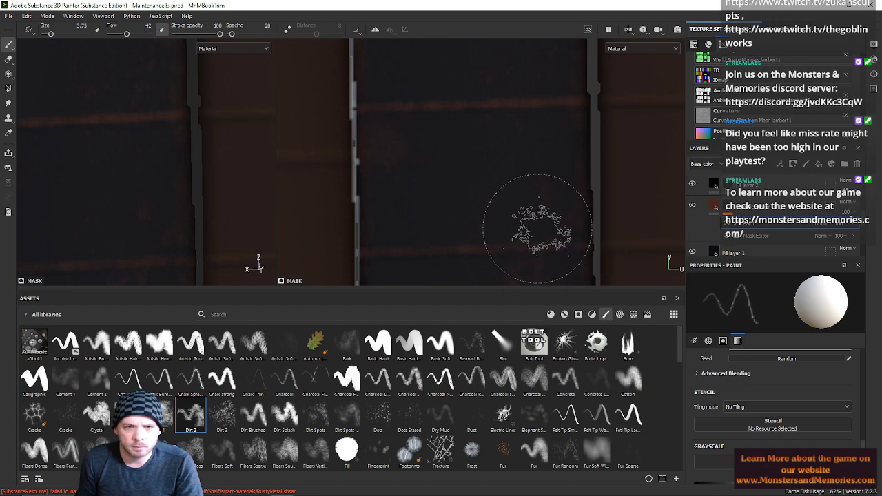
click(576, 118)
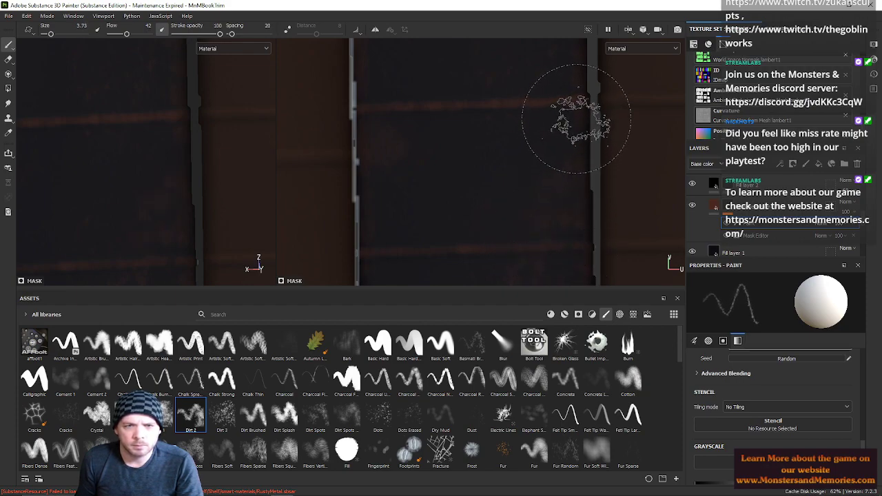
Step: Soften the new mottled wear on the lower spine panels with the Blur brush at size 2.17
mouse_move(576, 119)
alt+right_down()
mouse_move(571, 147)
mouse_move(496, 40)
mouse_move(521, 49)
alt+right_up()
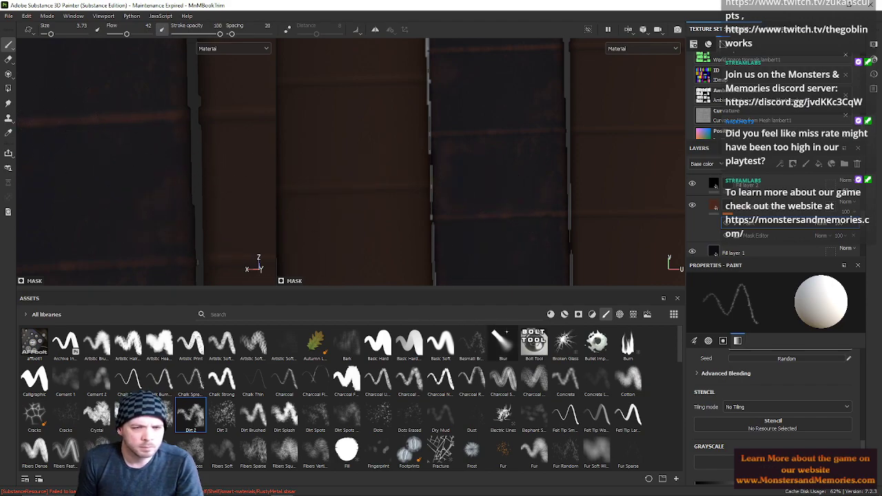
click(501, 341)
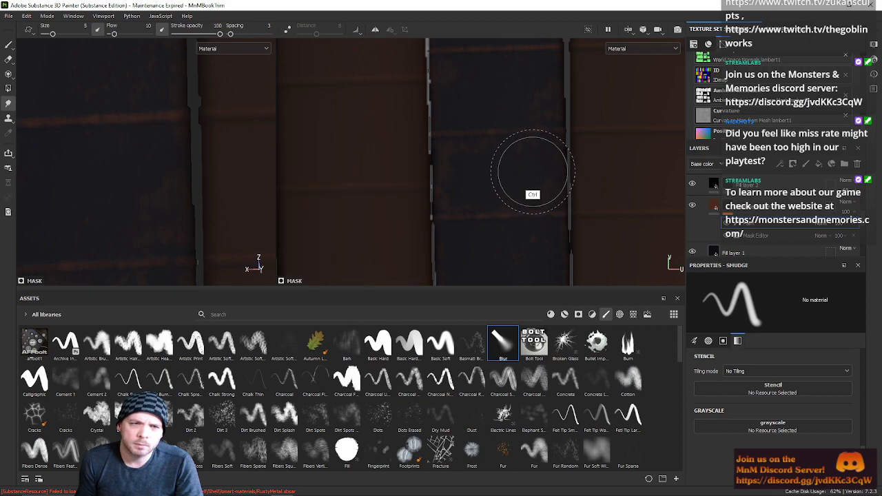
ctrl+right_drag(528, 188, 506, 187)
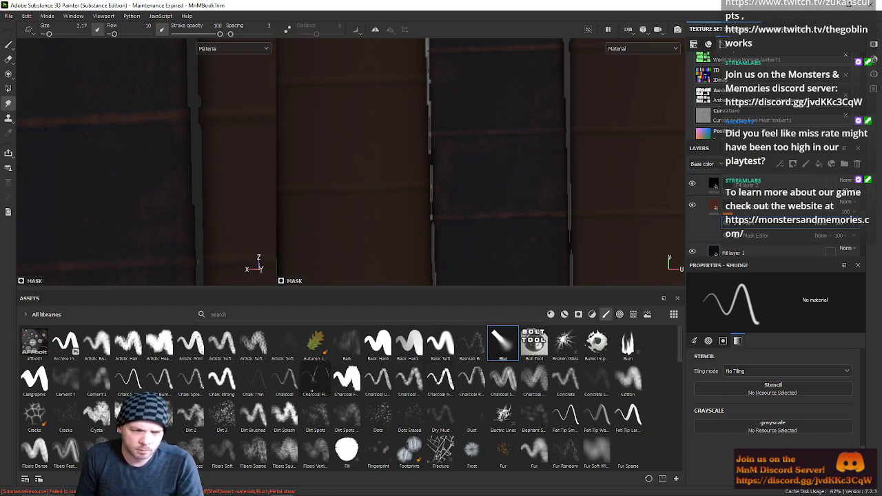
Step: Smudge the panel wear with a much smaller Dirt 1 brush, working down to the spine's bottom panel
click(160, 415)
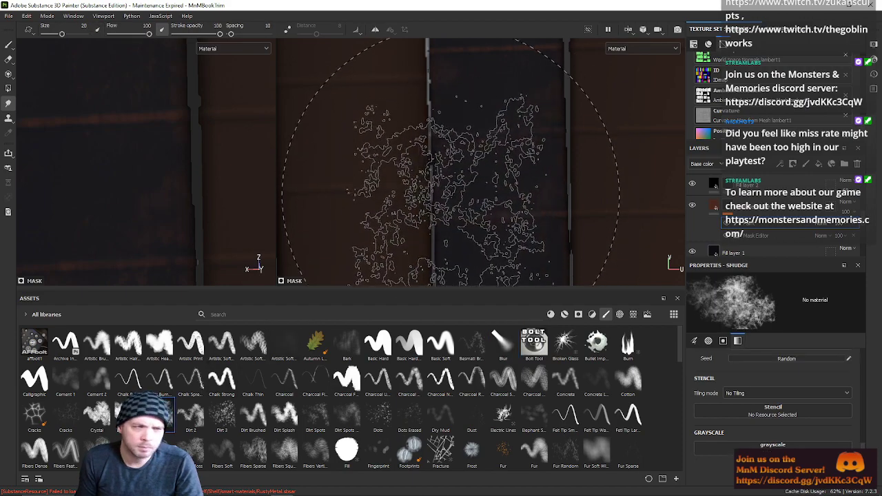
key(ctrl)
ctrl+right_drag(492, 164, 464, 170)
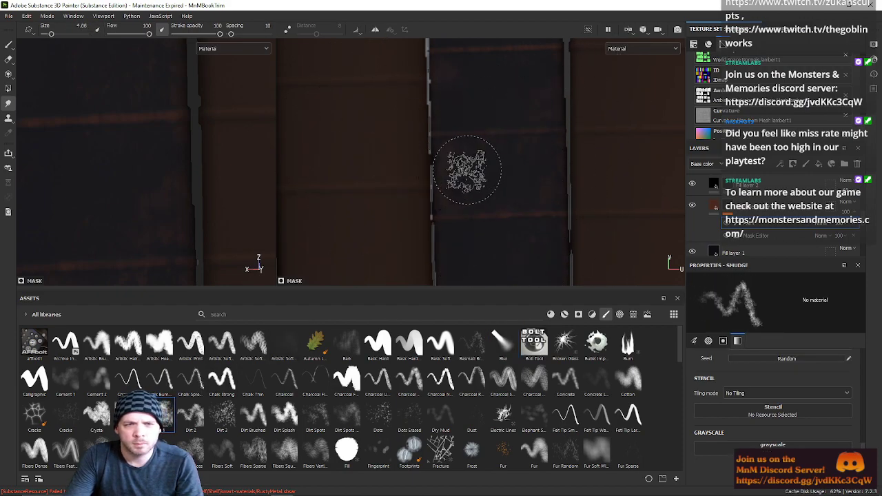
alt+right_drag(422, 191, 437, 154)
alt+middle_drag(471, 172, 462, 157)
scroll(474, 155, up, 3)
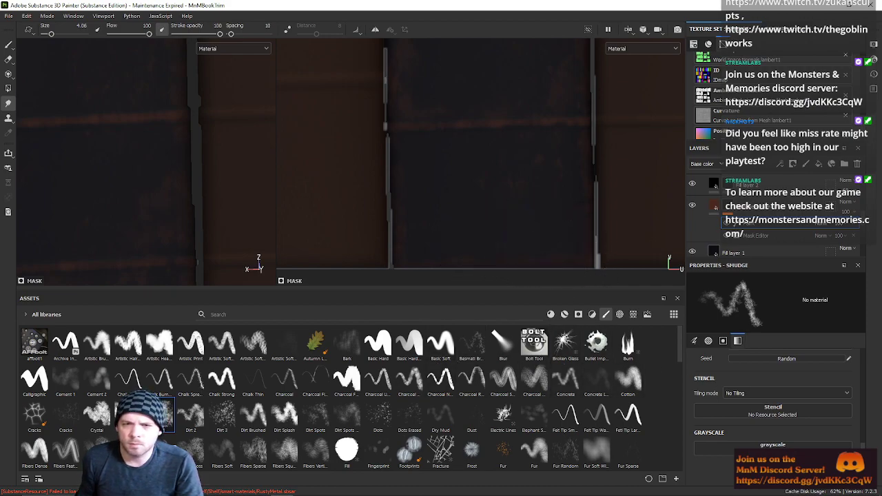
Step: Check the reddish layer's Mask Editor settings and return to its mask painting with the Paint tool at size 3.73 and flow 42
mouse_move(863, 447)
mouse_down()
mouse_move(863, 458)
mouse_move(863, 427)
mouse_move(864, 445)
mouse_up()
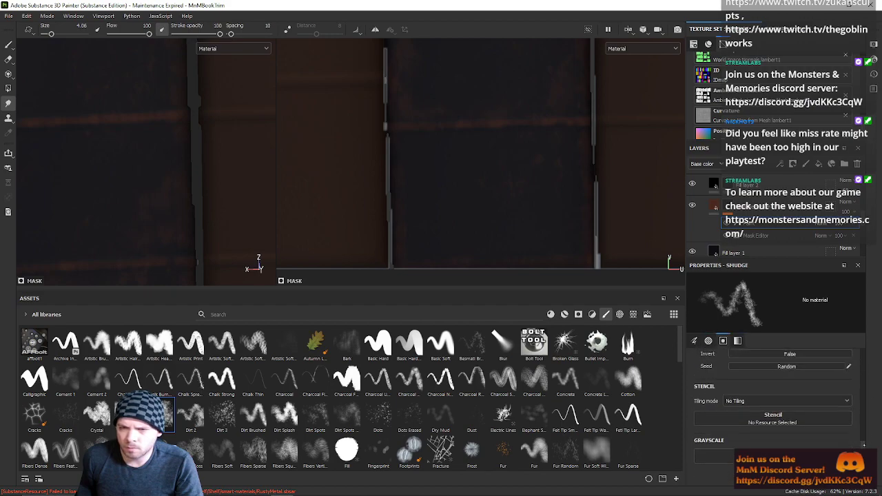
click(756, 235)
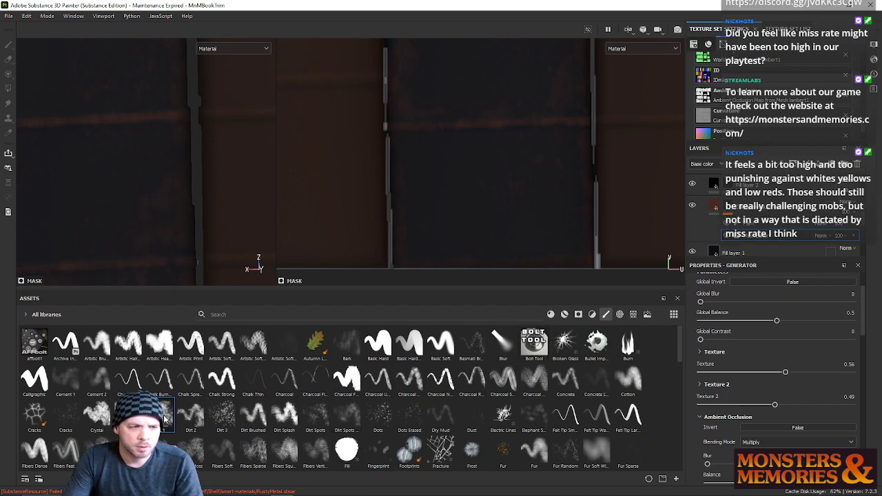
click(754, 225)
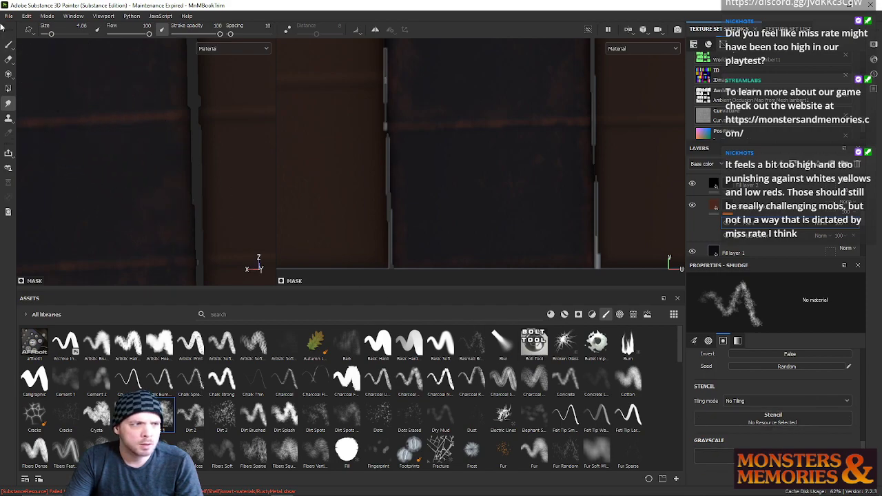
click(9, 45)
scroll(809, 437, down, 3)
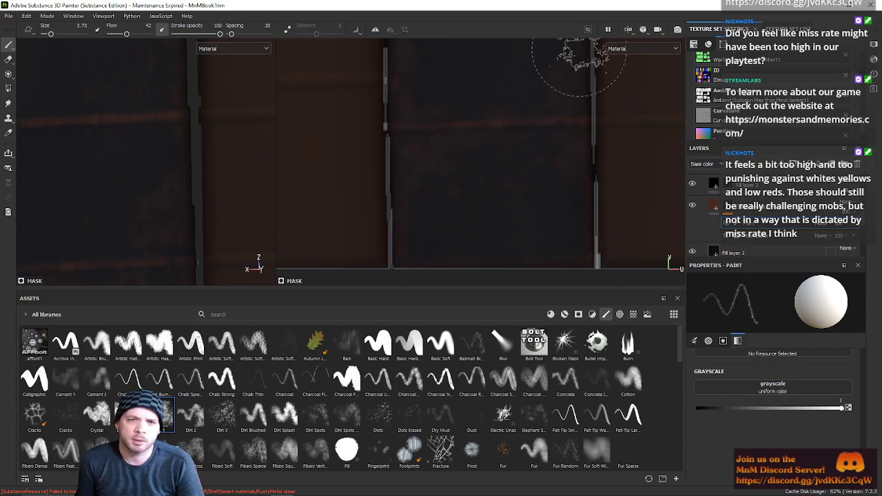
alt+middle_drag(528, 39, 529, 155)
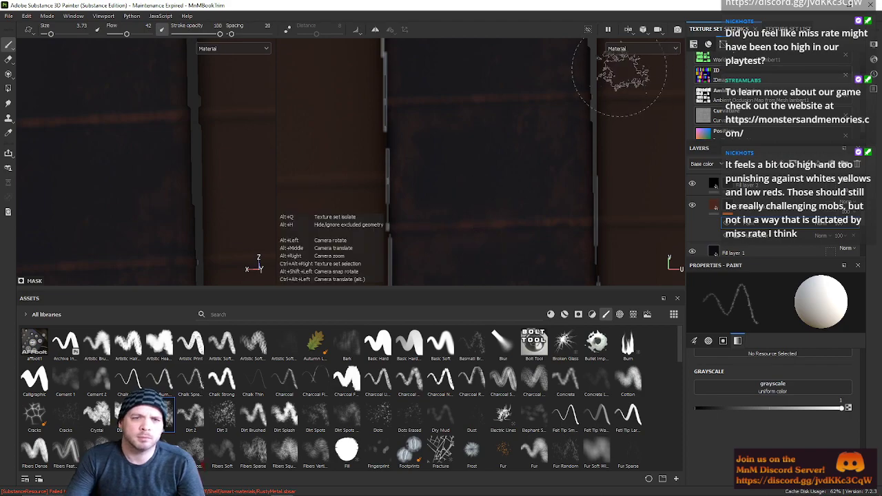
Step: Examine the wear on the dark spine's panels and ridges up close and beside the neighbouring books
alt+middle_drag(528, 90, 546, 250)
alt+right_drag(545, 251, 483, 177)
scroll(483, 178, down, 2)
alt+middle_drag(487, 185, 453, 104)
scroll(478, 163, down, 1)
alt+middle_drag(451, 169, 451, 247)
scroll(425, 193, down, 1)
scroll(426, 190, up, 5)
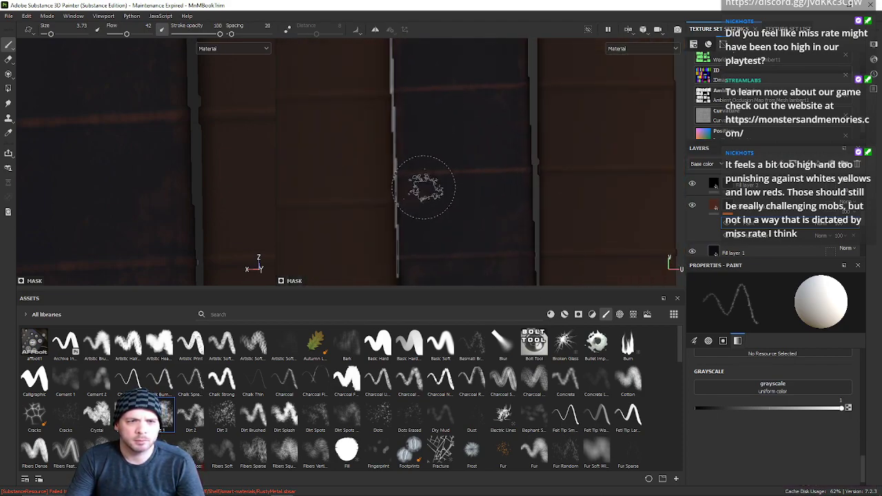
alt+middle_drag(432, 197, 456, 228)
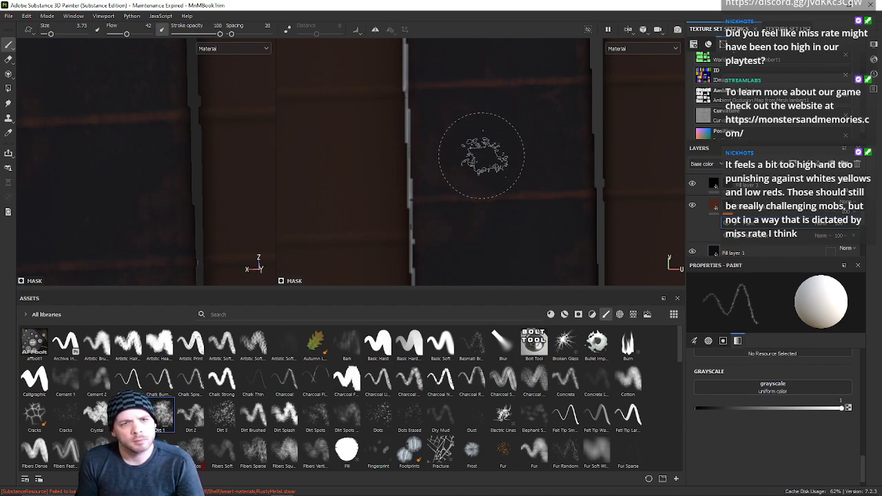
scroll(528, 154, down, 5)
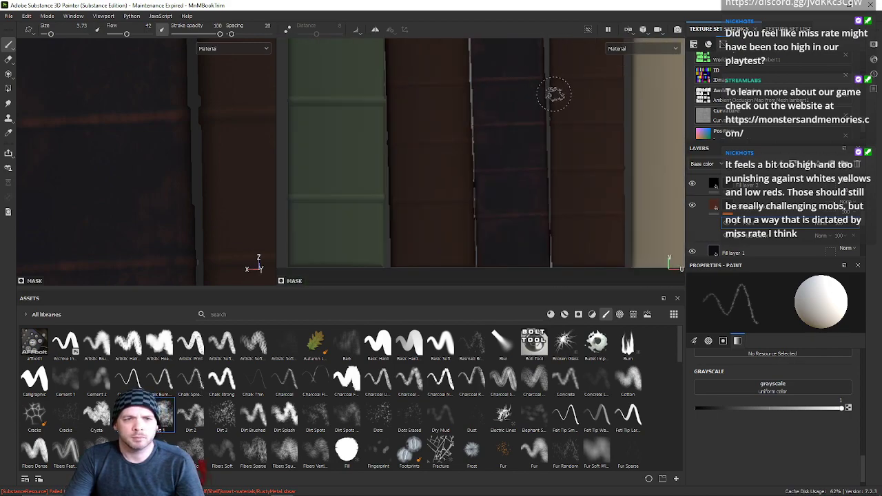
scroll(538, 116, down, 3)
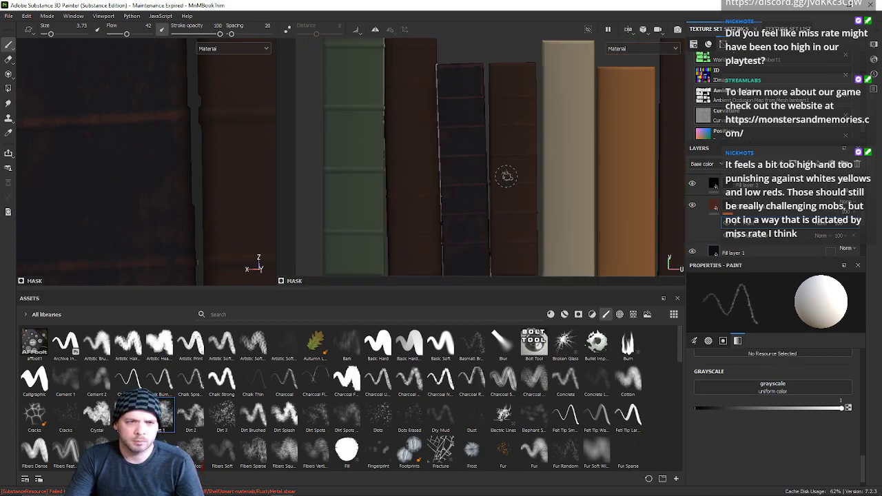
scroll(488, 228, up, 3)
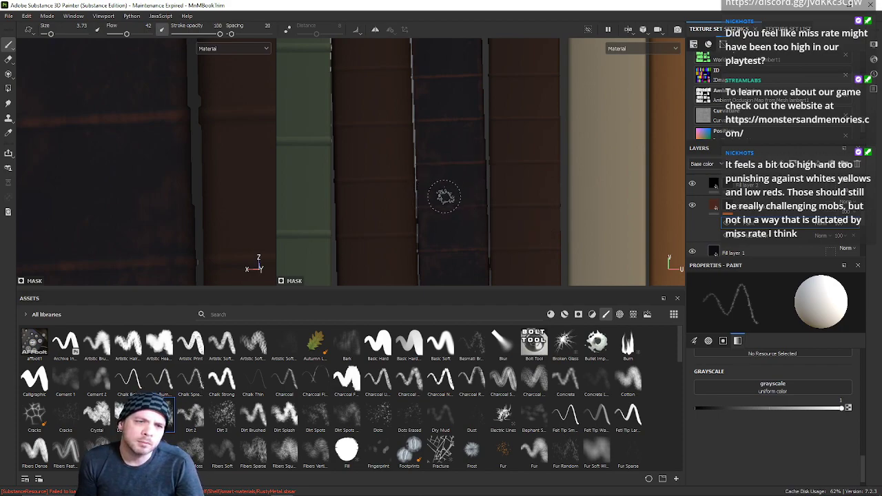
scroll(447, 194, up, 3)
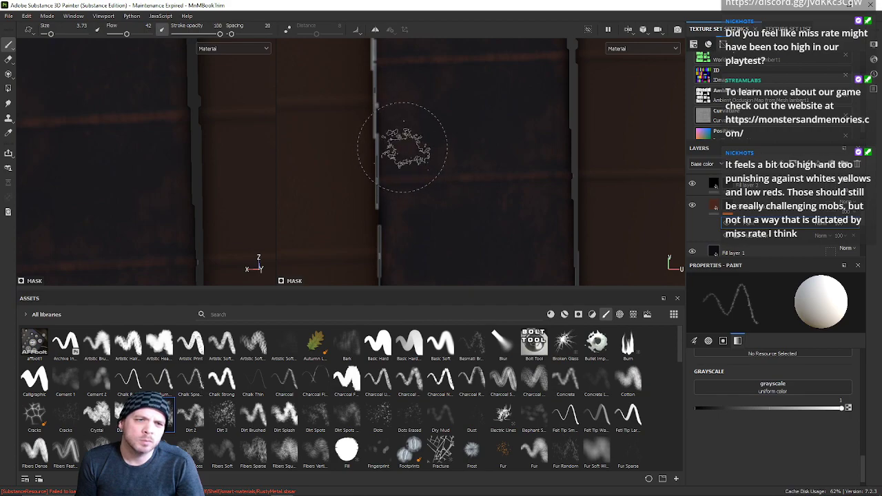
scroll(404, 146, down, 5)
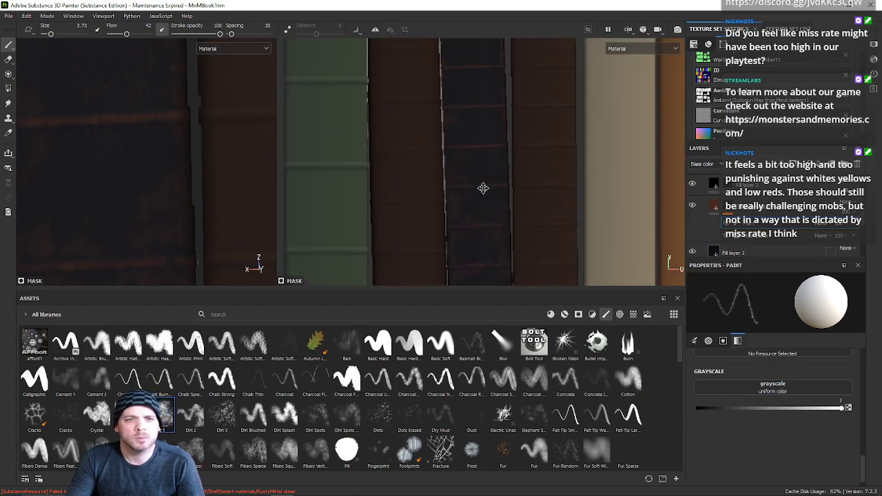
scroll(455, 177, up, 3)
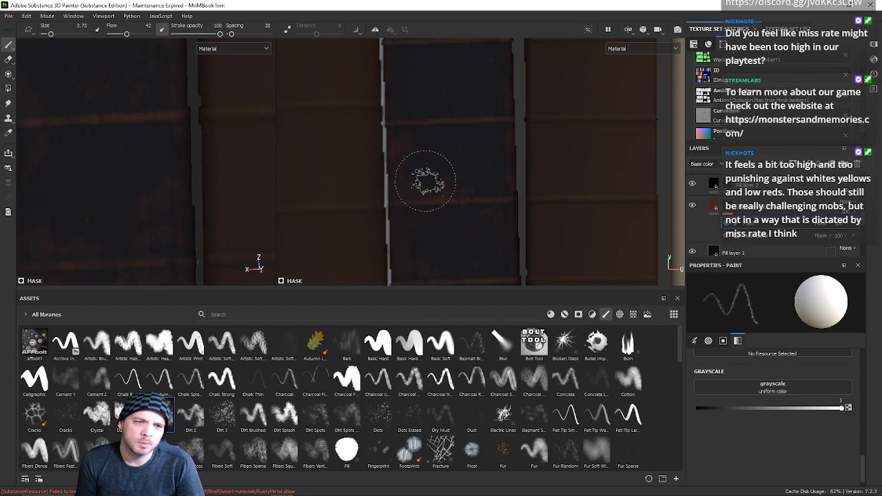
scroll(429, 178, up, 5)
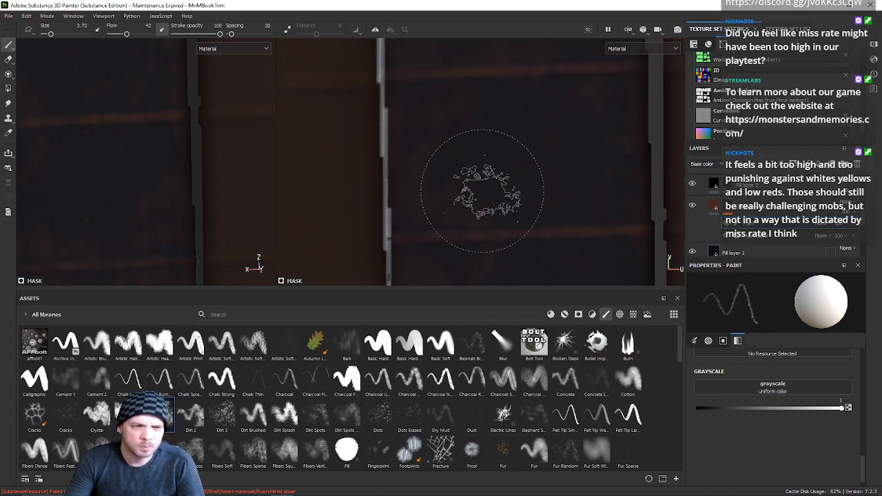
alt+middle_drag(467, 187, 469, 255)
scroll(473, 188, up, 1)
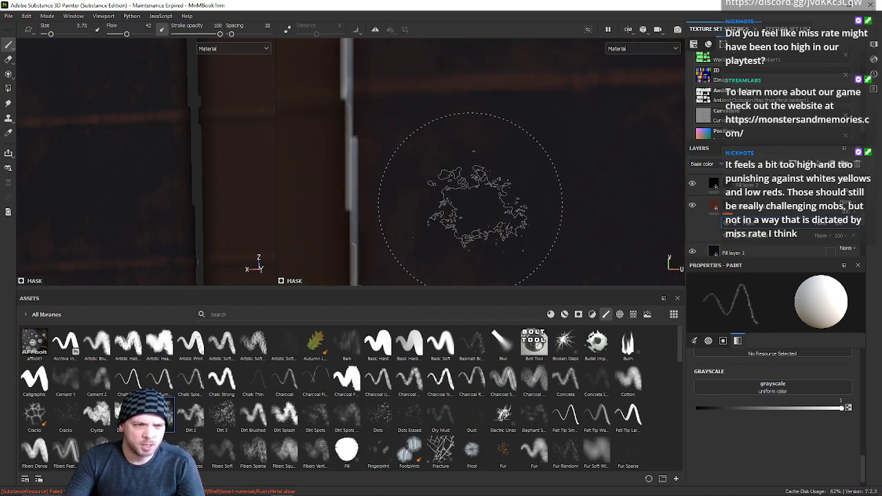
alt+middle_drag(473, 187, 503, 139)
click(503, 343)
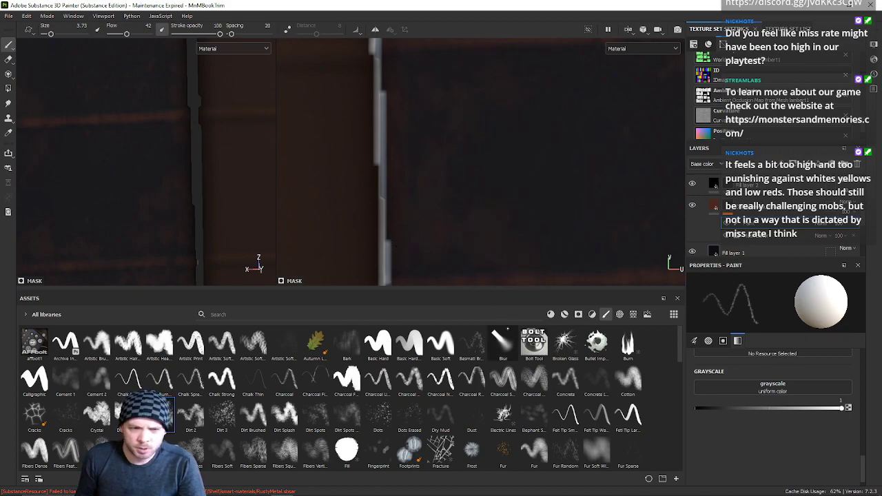
ctrl+right_drag(473, 192, 427, 183)
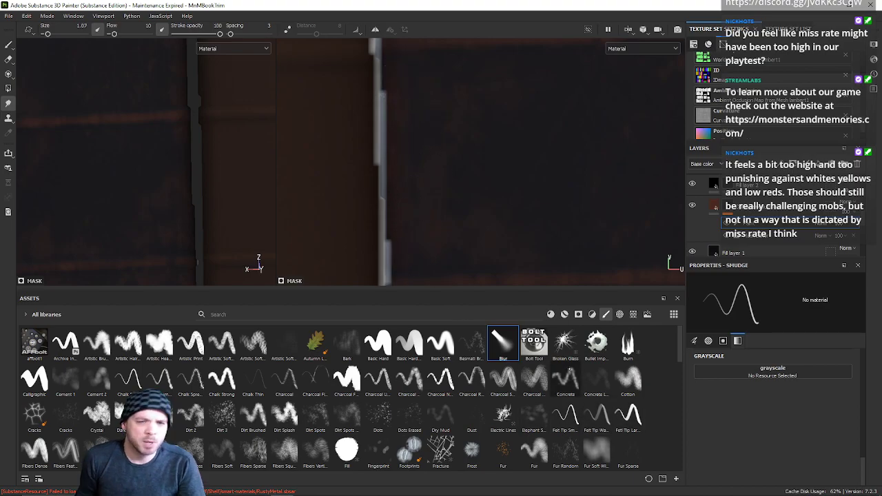
click(503, 343)
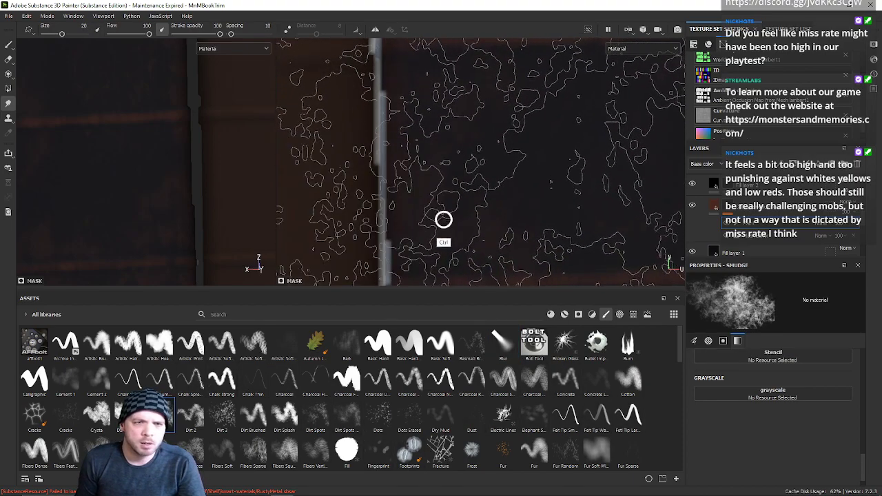
ctrl+right_drag(369, 230, 361, 232)
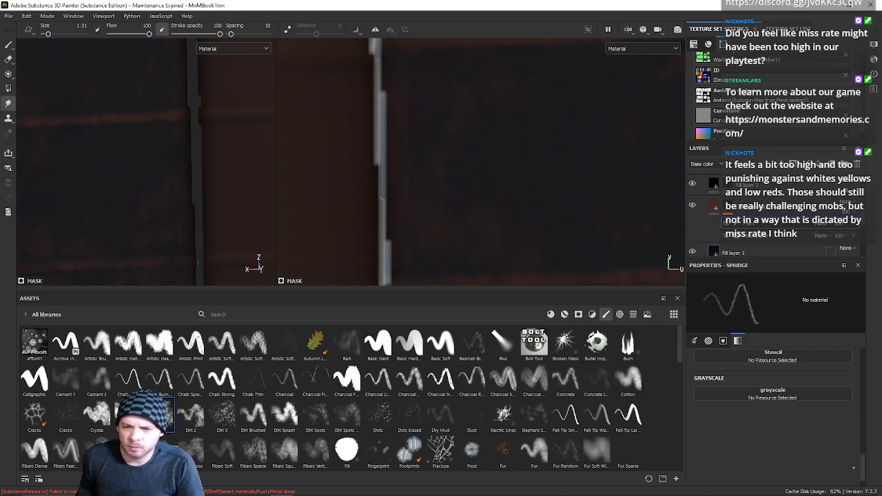
drag(861, 474, 862, 482)
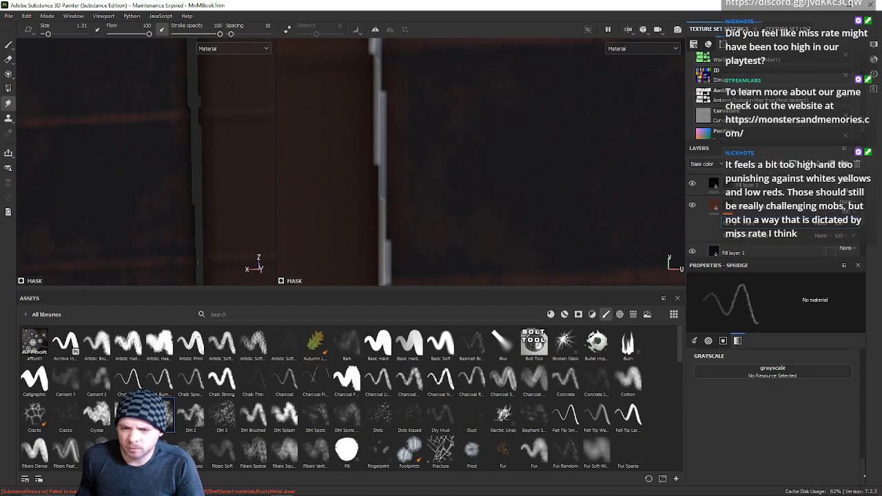
click(766, 236)
click(766, 223)
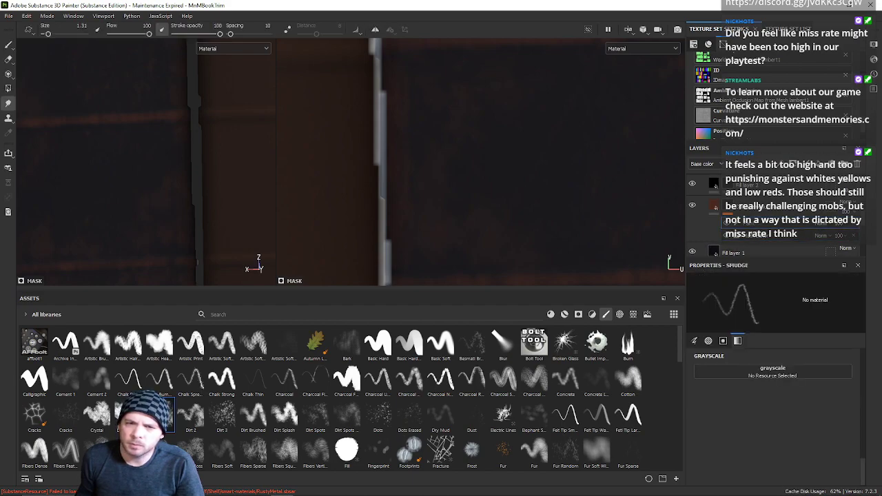
mouse_move(862, 466)
mouse_down()
mouse_move(861, 454)
mouse_move(861, 468)
mouse_up()
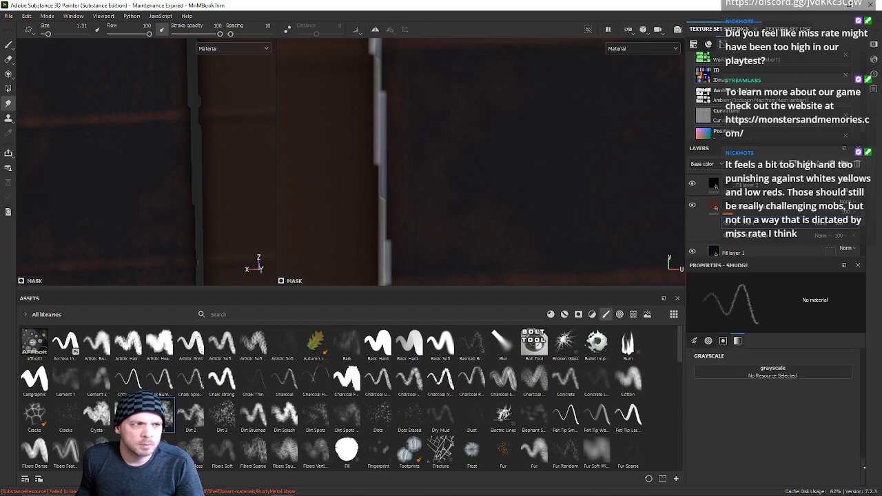
Step: Paint fine reddish wear along the spine panel's left edge with the Dirt 1 brush at size 0.96, and set the grayscale to 0.1115
click(9, 43)
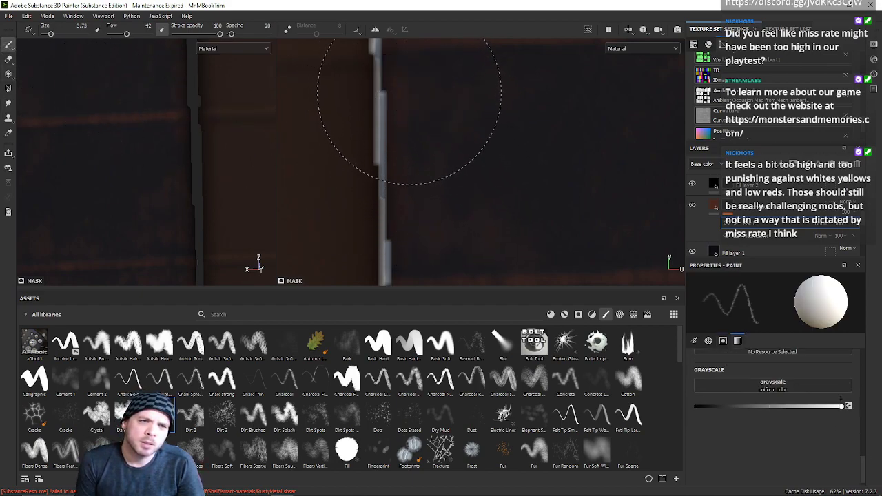
ctrl+right_drag(470, 195, 444, 197)
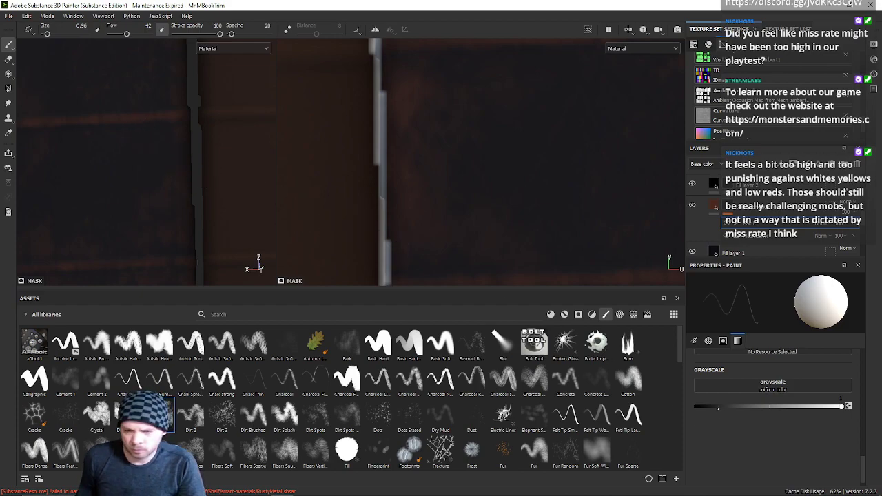
key(l)
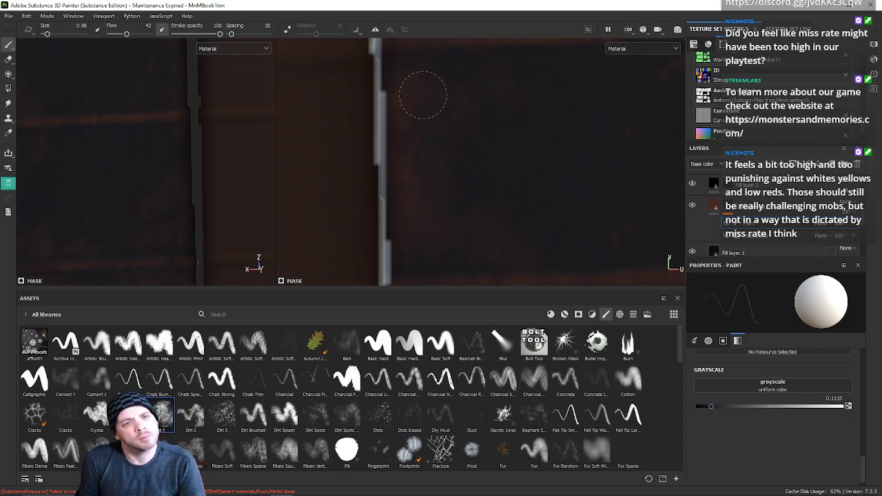
Step: Tone down the wear patches on the spine panel's right side using the Dirt 1 brush at flow 100 and grayscale 0.1115
scroll(450, 253, down, 3)
alt+middle_drag(465, 238, 409, 24)
scroll(452, 101, up, 1)
alt+middle_drag(451, 102, 337, 129)
scroll(542, 189, up, 2)
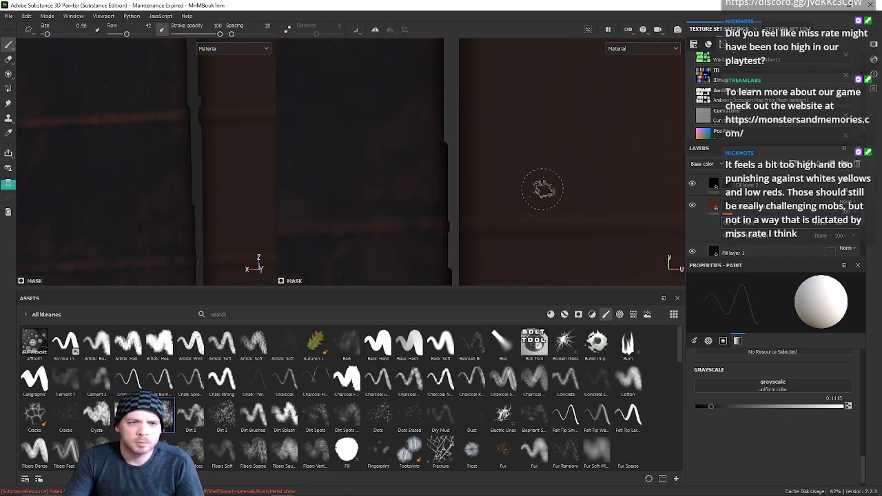
alt+middle_drag(439, 167, 526, 225)
alt+middle_drag(299, 109, 370, 163)
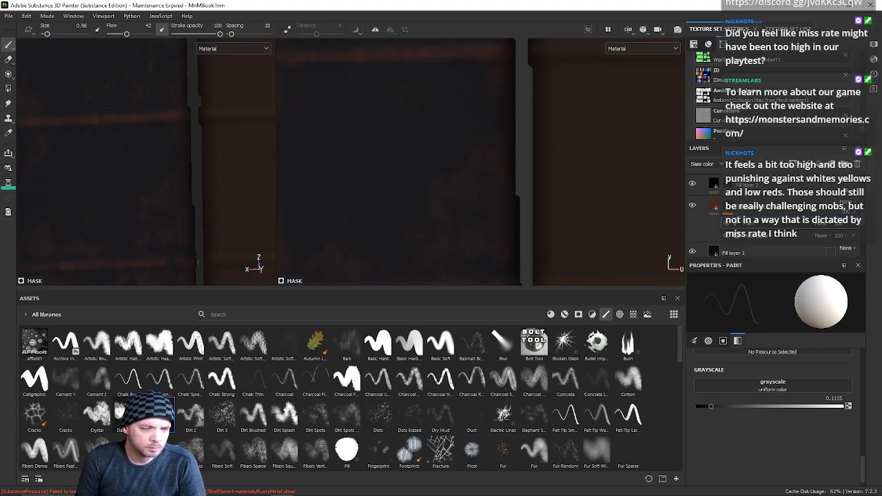
ctrl+right_drag(438, 206, 377, 227)
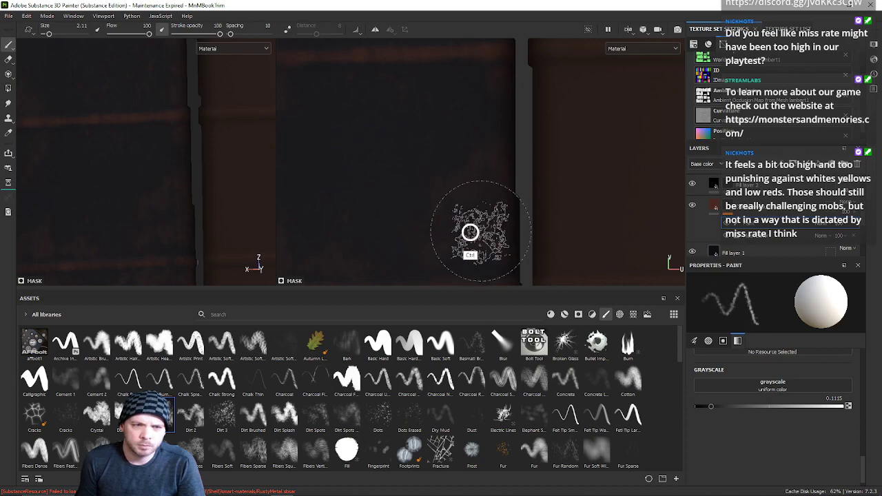
mouse_move(482, 227)
mouse_down()
mouse_move(497, 199)
mouse_move(487, 199)
mouse_up()
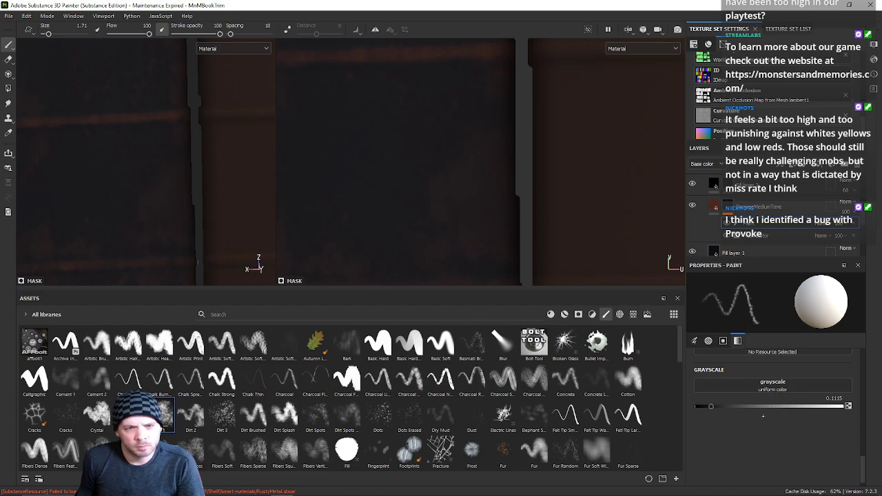
Step: Set the grayscale to 0.6285 and paint mottled wear over the panel's lower right corner at size 1.71
click(763, 406)
drag(789, 406, 789, 406)
mouse_move(490, 209)
mouse_down()
mouse_move(482, 244)
mouse_move(477, 200)
mouse_move(445, 280)
mouse_up()
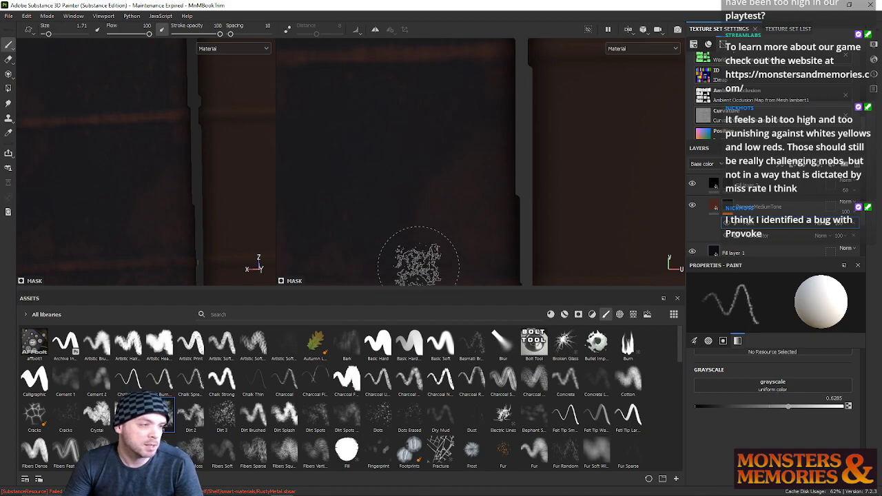
mouse_move(418, 255)
middle_down()
mouse_move(399, 189)
mouse_move(441, 225)
mouse_move(402, 136)
middle_up()
scroll(393, 175, up, 4)
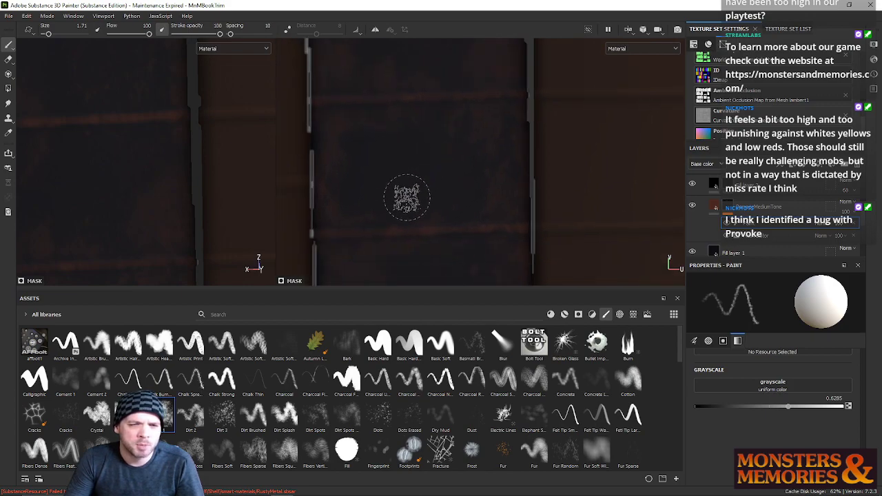
Step: Build up mottled reddish wear below the ridge and along the right edge of the next spine panel
scroll(407, 199, up, 2)
mouse_move(406, 198)
alt+middle_down()
mouse_move(435, 227)
mouse_move(430, 240)
alt+middle_up()
alt+middle_drag(482, 168, 405, 194)
scroll(435, 199, up, 2)
scroll(436, 198, up, 2)
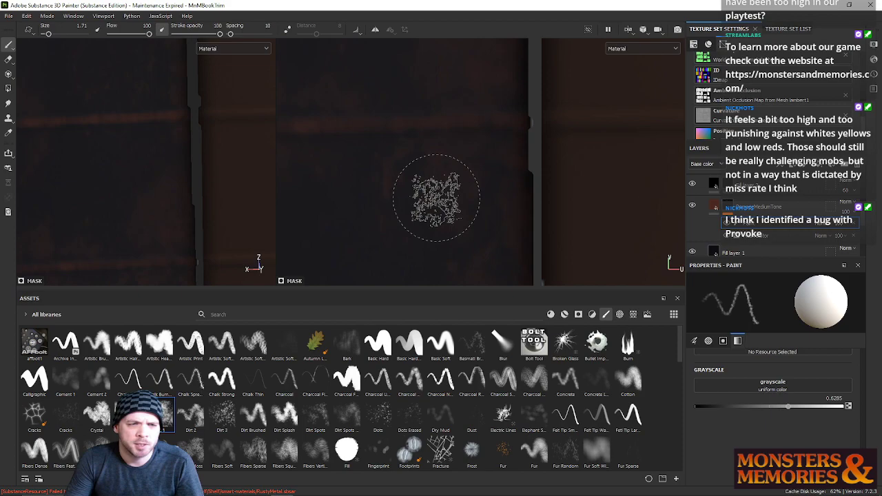
scroll(461, 179, down, 1)
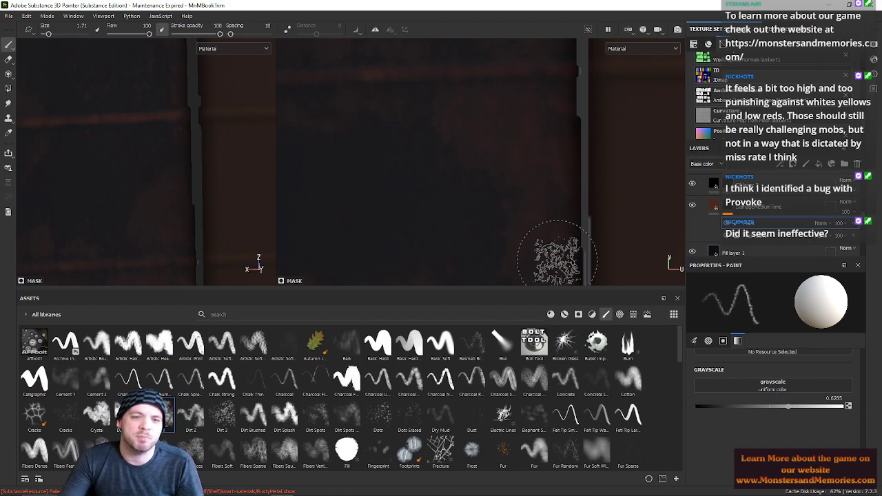
Step: Extend the mottled wear down the spine's right edge toward the next ridge with the same Dirt 1 brush
alt+middle_drag(557, 260, 545, 225)
alt+middle_drag(555, 187, 502, 126)
scroll(503, 129, up, 2)
scroll(510, 174, down, 1)
mouse_move(441, 131)
alt+middle_down()
mouse_move(421, 177)
mouse_move(436, 179)
alt+middle_up()
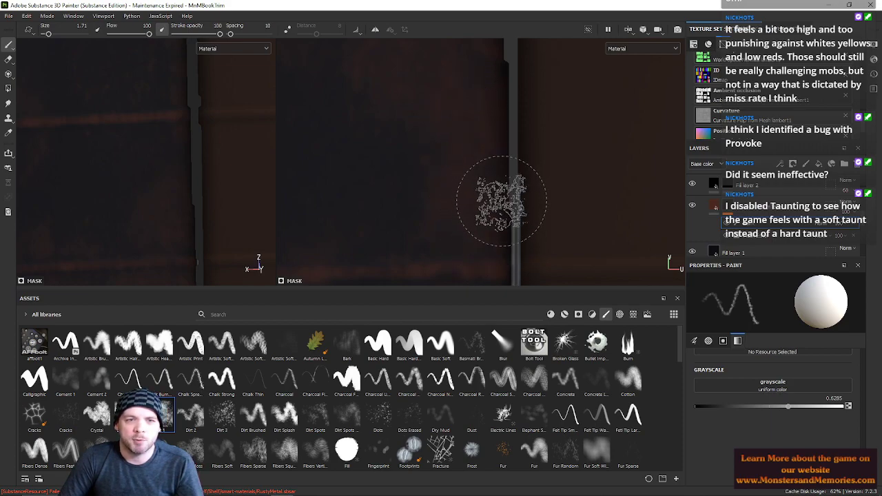
alt+middle_drag(448, 241, 454, 190)
scroll(454, 190, up, 2)
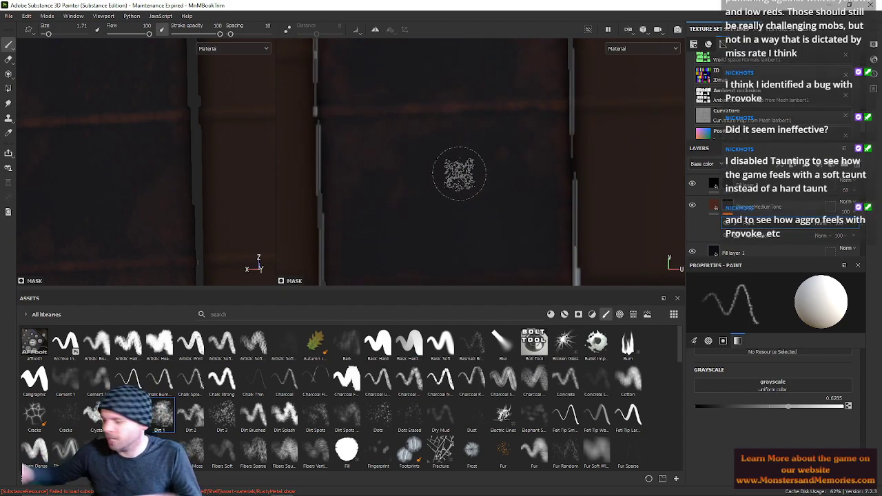
Step: Paint subtle mottled wear along the right and left edges of the spine's lower panels with the Dirt 1 brush
mouse_move(485, 155)
alt+right_down()
mouse_move(439, 221)
mouse_move(441, 211)
alt+right_up()
mouse_move(493, 198)
alt+middle_down()
mouse_move(453, 193)
mouse_move(435, 210)
alt+middle_up()
scroll(435, 210, up, 1)
scroll(434, 210, up, 1)
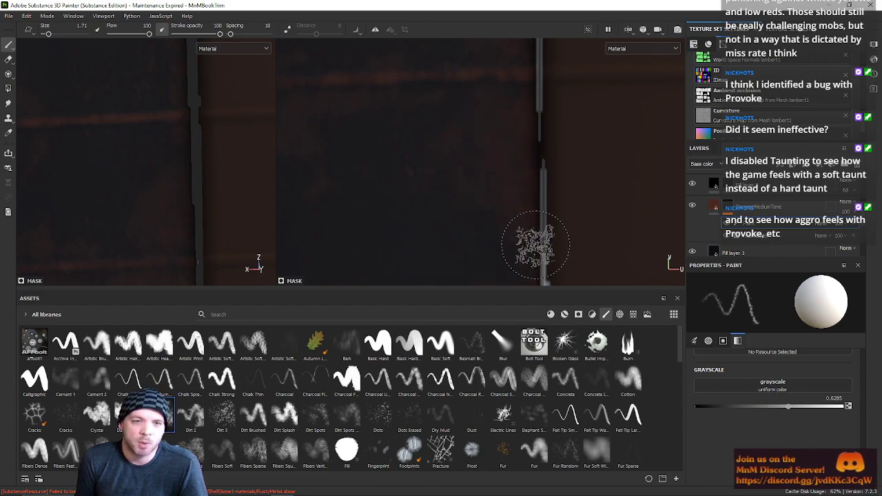
alt+right_drag(413, 165, 421, 146)
alt+middle_drag(428, 146, 532, 136)
scroll(451, 178, up, 3)
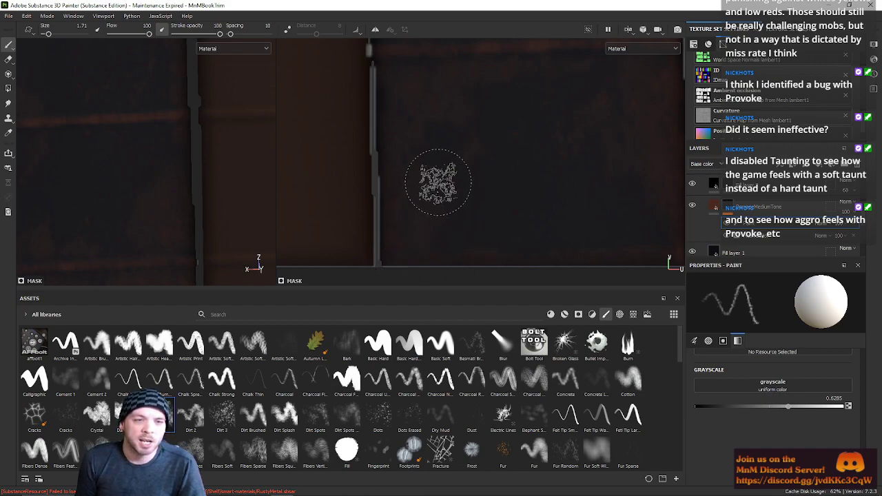
scroll(437, 185, up, 1)
Step: Add mottled wear along the left side of the spine's upper panels with the Dirt 1 brush at size 1.71
scroll(437, 185, down, 6)
mouse_move(507, 137)
alt+middle_down()
mouse_move(477, 200)
mouse_move(510, 239)
alt+middle_up()
alt+middle_drag(477, 172, 471, 273)
scroll(431, 193, up, 3)
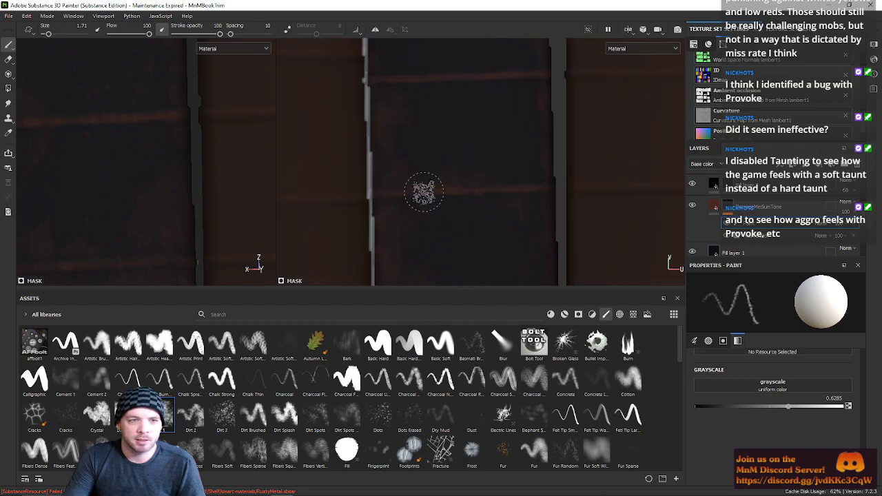
scroll(422, 160, up, 3)
mouse_move(417, 151)
alt+middle_down()
mouse_move(445, 213)
mouse_move(492, 237)
mouse_move(526, 166)
mouse_move(515, 166)
alt+middle_up()
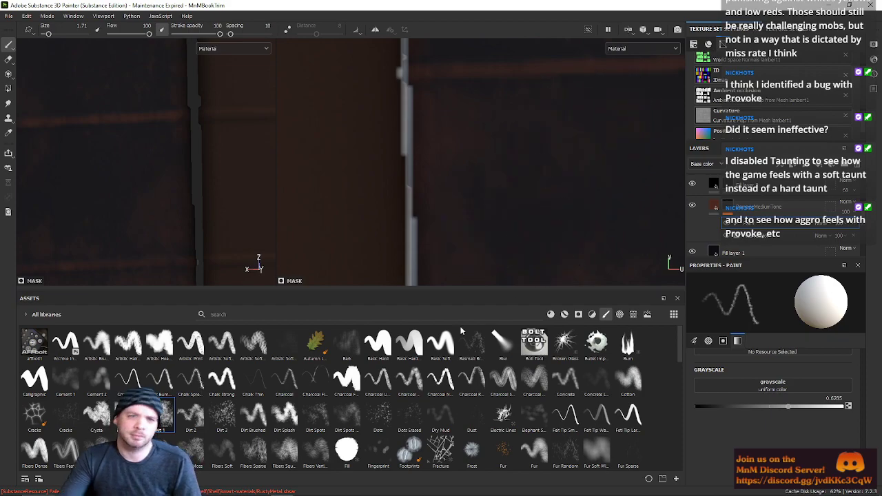
alt+right_drag(678, 147, 701, 222)
alt+middle_drag(595, 230, 459, 265)
alt+right_drag(459, 265, 472, 223)
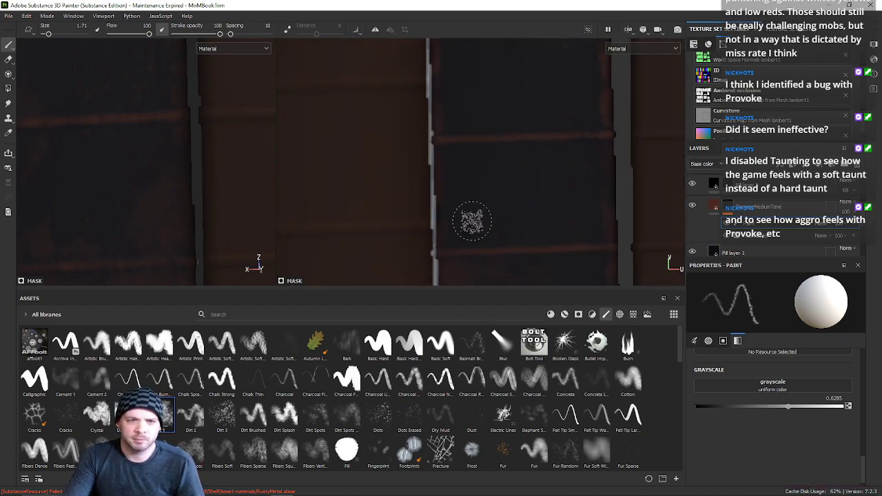
Step: Build up mottled reddish wear across the spine's middle and lower panels with the Dirt 1 brush at size 1.71
alt+middle_drag(490, 222, 486, 216)
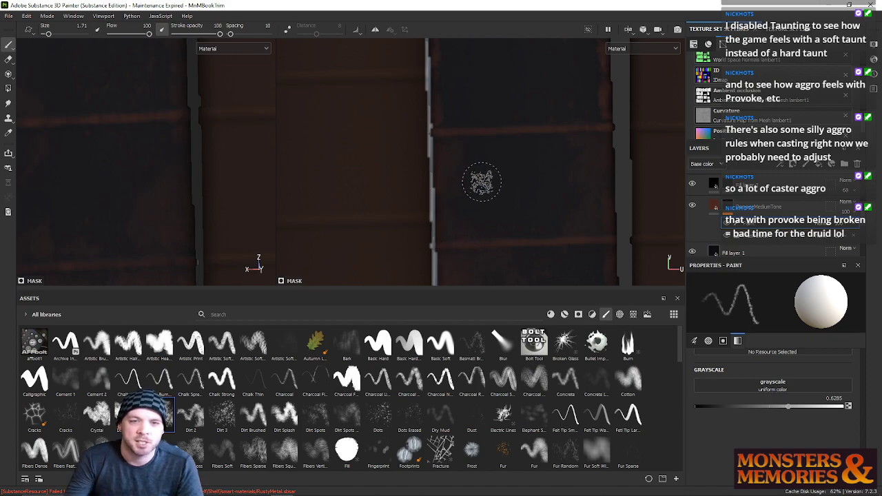
scroll(494, 201, up, 1)
alt+middle_drag(494, 202, 424, 177)
scroll(482, 104, up, 1)
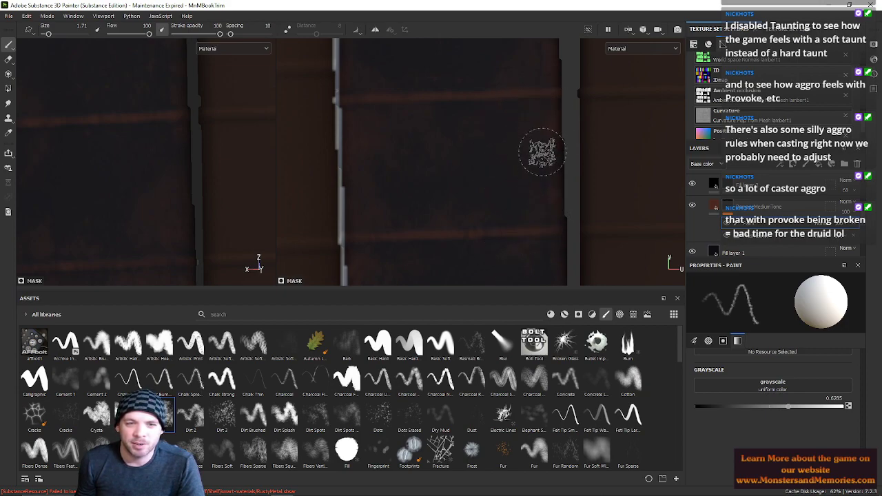
alt+right_drag(543, 101, 554, 113)
alt+middle_drag(565, 114, 532, 167)
alt+middle_drag(464, 158, 444, 59)
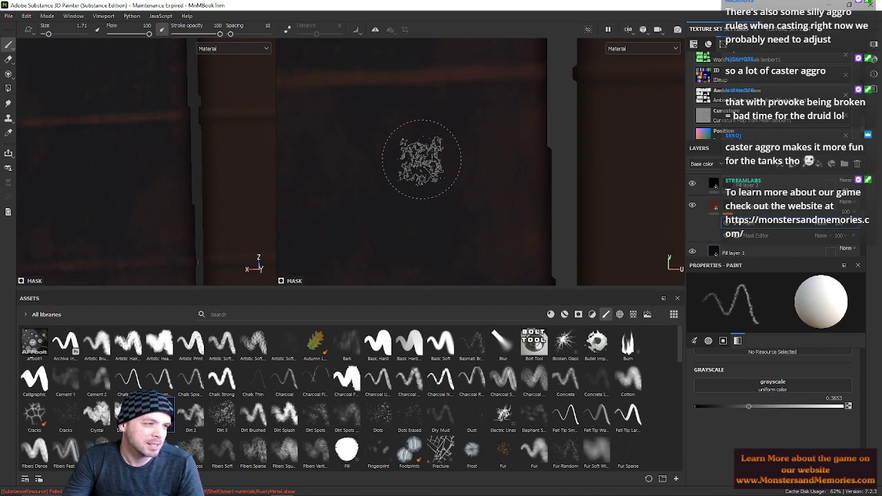
Step: Paint a fine vertical crease down from the upper edge of the spine's top panel with brush size 0.39 and grayscale 1
alt+middle_drag(395, 105, 500, 245)
scroll(451, 130, down, 2)
mouse_move(467, 143)
alt+middle_down()
mouse_move(472, 160)
mouse_move(452, 205)
alt+middle_up()
mouse_move(424, 155)
alt+middle_down()
mouse_move(441, 248)
mouse_move(416, 162)
mouse_move(428, 195)
alt+middle_up()
scroll(416, 162, up, 1)
scroll(444, 169, down, 1)
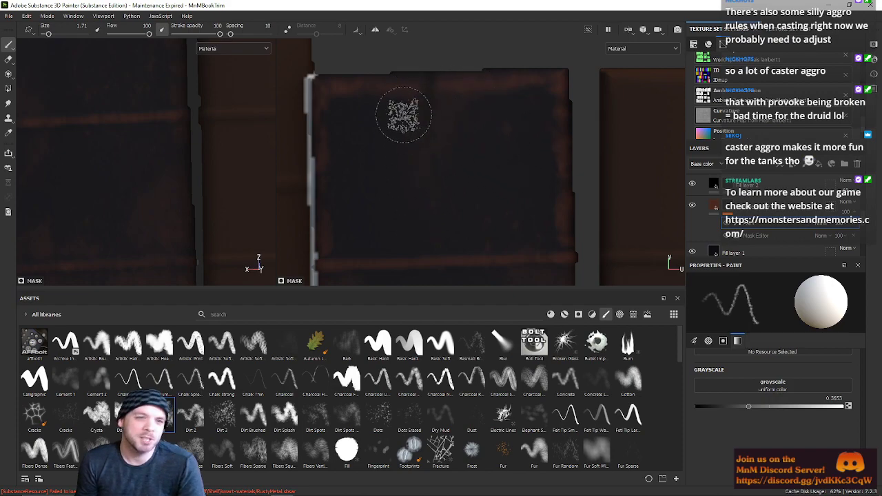
mouse_move(580, 106)
alt+right_down()
mouse_move(559, 90)
mouse_move(423, 153)
mouse_move(492, 154)
alt+right_up()
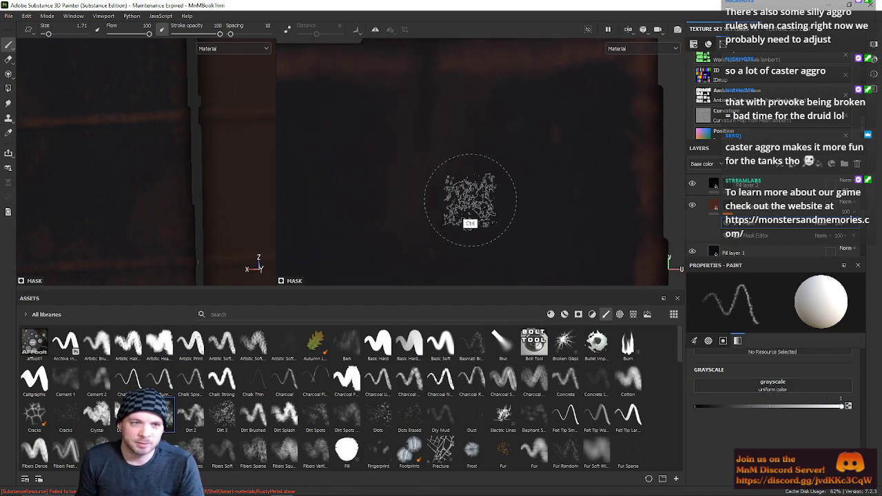
ctrl+right_drag(465, 180, 452, 188)
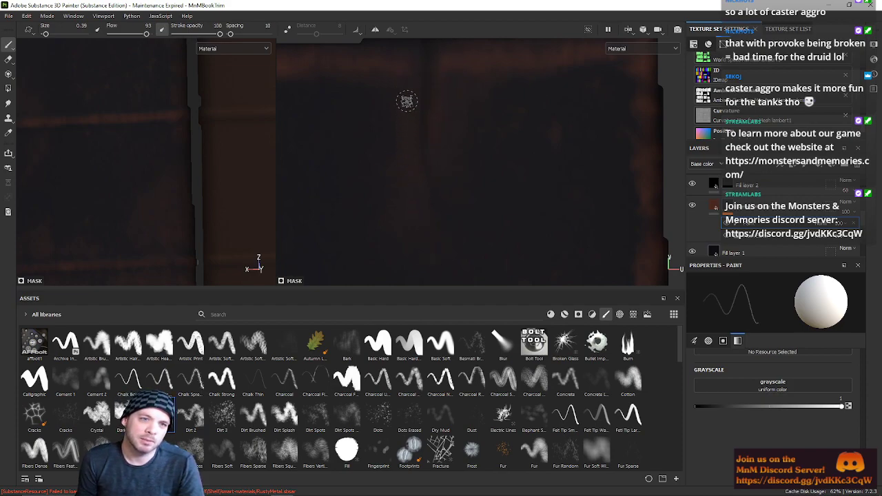
Step: Paint a fine vertical crease and small wear marks in the spine's bottom panel with the 0.39 brush
alt+right_drag(348, 241, 568, 190)
alt+middle_drag(668, 150, 233, 193)
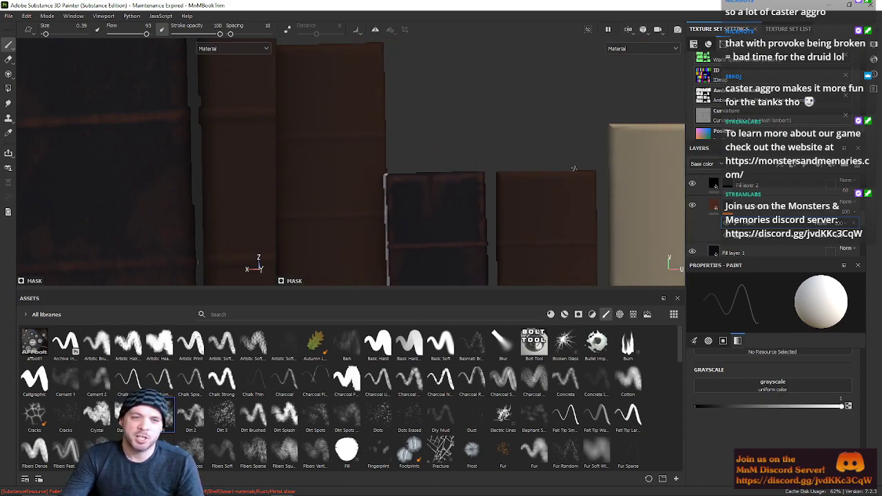
alt+middle_drag(574, 169, 106, 195)
alt+right_drag(508, 121, 503, 91)
alt+middle_drag(503, 92, 335, 197)
alt+middle_drag(516, 167, 466, 134)
scroll(502, 184, up, 10)
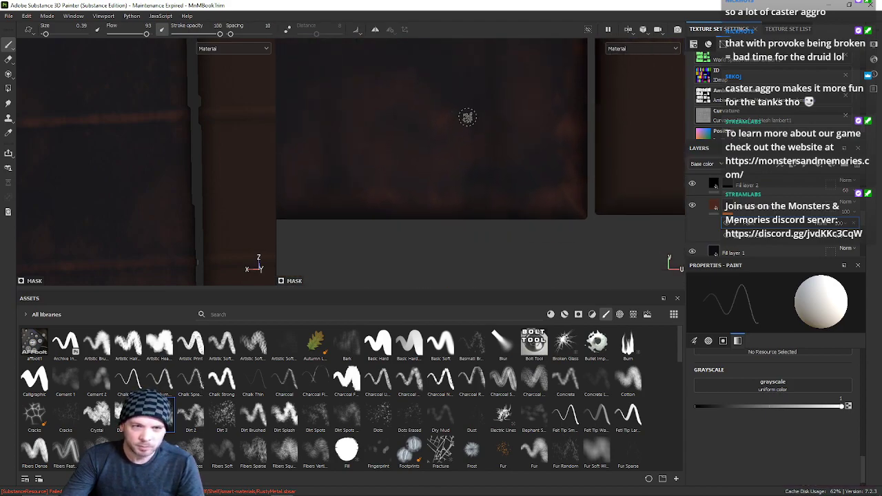
alt+middle_drag(472, 221, 449, 247)
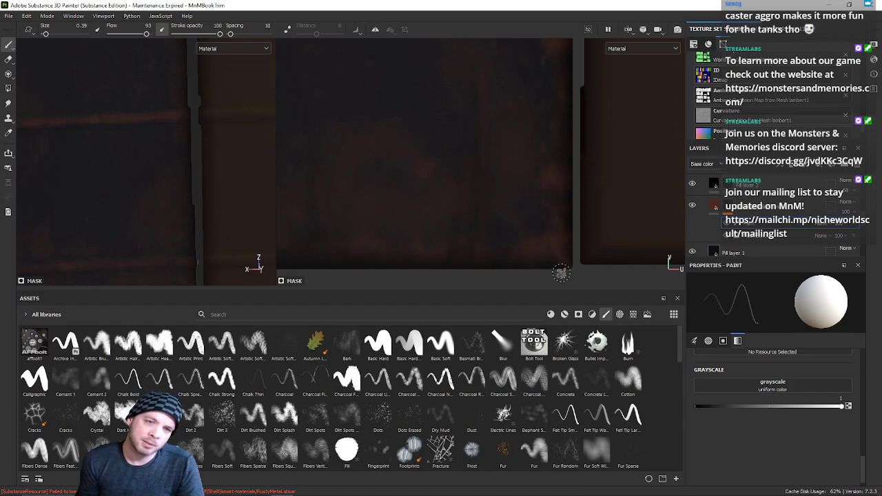
Step: Examine the dark spine's wear against the neighbouring and stacked books across the texture layout
scroll(365, 157, down, 8)
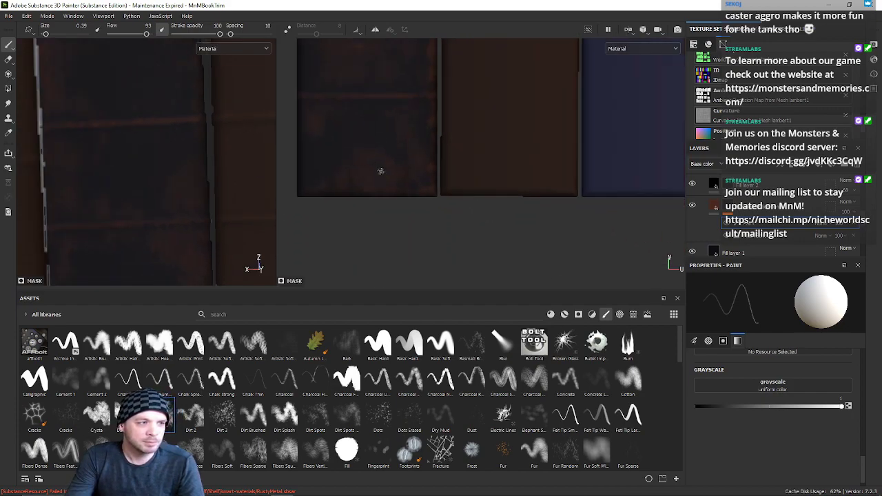
scroll(387, 184, down, 5)
alt+middle_drag(384, 183, 289, 144)
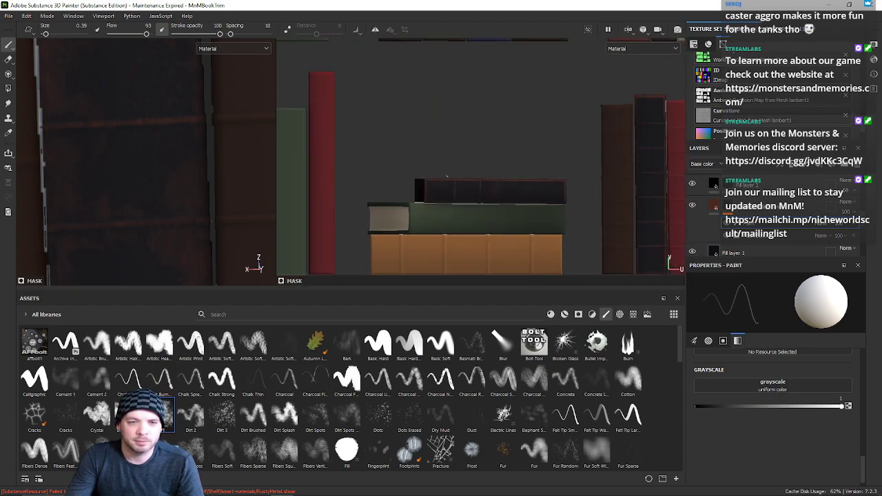
scroll(420, 195, up, 3)
alt+middle_drag(409, 196, 524, 198)
scroll(441, 200, down, 4)
alt+middle_drag(373, 195, 519, 193)
scroll(443, 167, up, 3)
scroll(443, 166, up, 3)
scroll(459, 175, down, 2)
alt+middle_drag(462, 191, 341, 212)
scroll(416, 159, up, 3)
scroll(415, 159, up, 2)
Step: Add broader mottled wear over the dark spine's upper panels with brush size 2.55 and grayscale 1
mouse_move(418, 156)
ctrl+right_down()
mouse_move(476, 155)
mouse_move(449, 156)
ctrl+right_up()
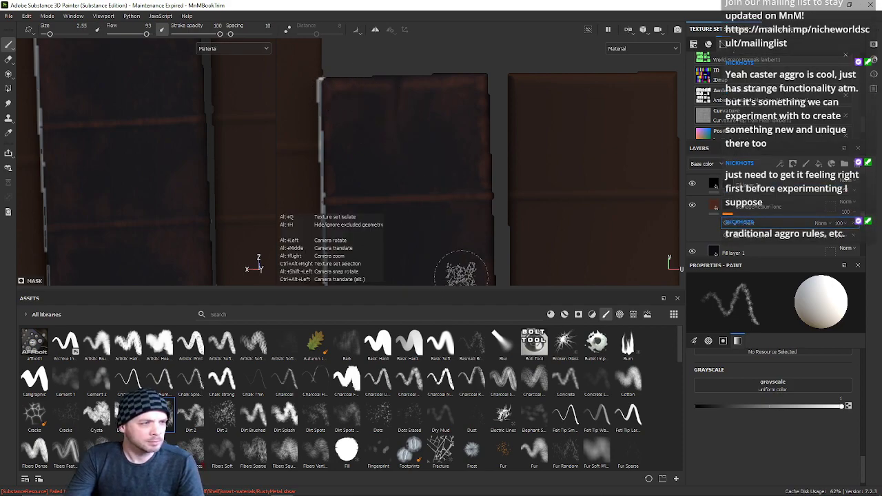
middle_drag(409, 228, 445, 140)
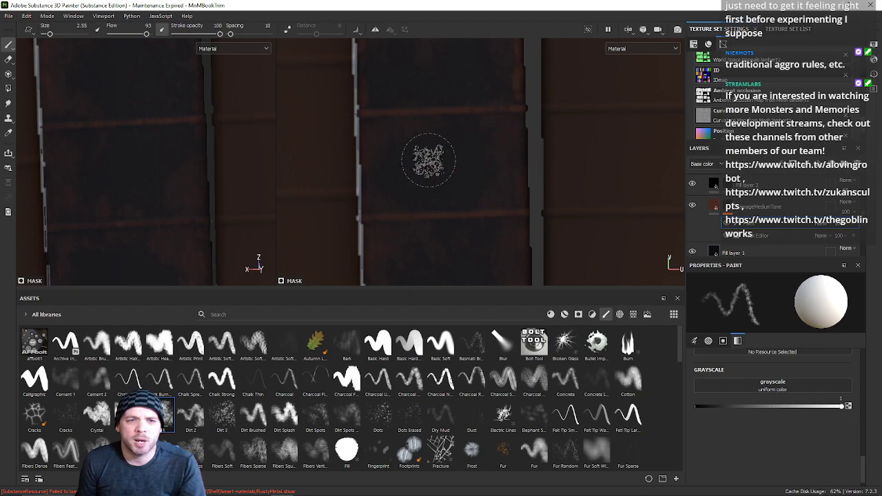
alt+right_drag(434, 156, 488, 209)
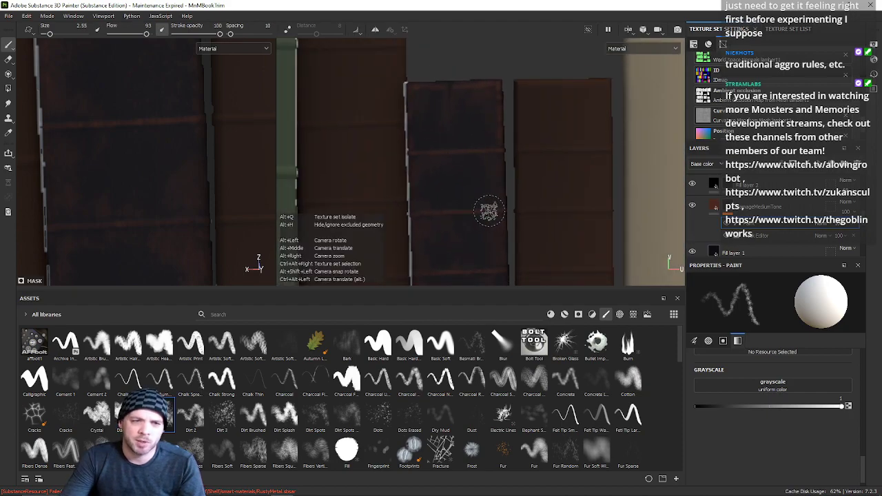
alt+middle_drag(492, 210, 535, 250)
alt+right_drag(536, 250, 447, 143)
Step: Paint subtle wear beside the ridges along the spine's left and right edges with brush size 1.64 and grayscale 0.2384
scroll(447, 142, up, 4)
alt+middle_drag(469, 167, 501, 256)
scroll(440, 204, up, 3)
mouse_move(501, 172)
ctrl+right_down()
mouse_move(444, 172)
mouse_move(480, 172)
ctrl+right_up()
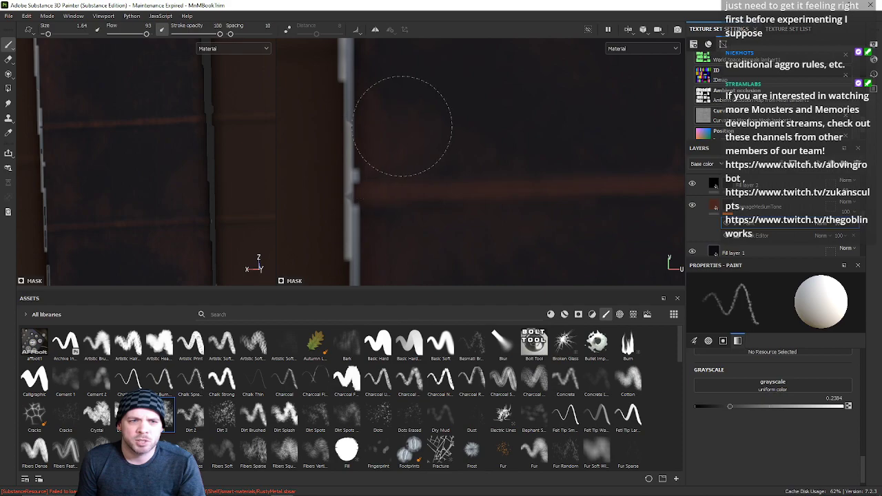
scroll(443, 80, down, 3)
alt+middle_drag(440, 206, 405, 144)
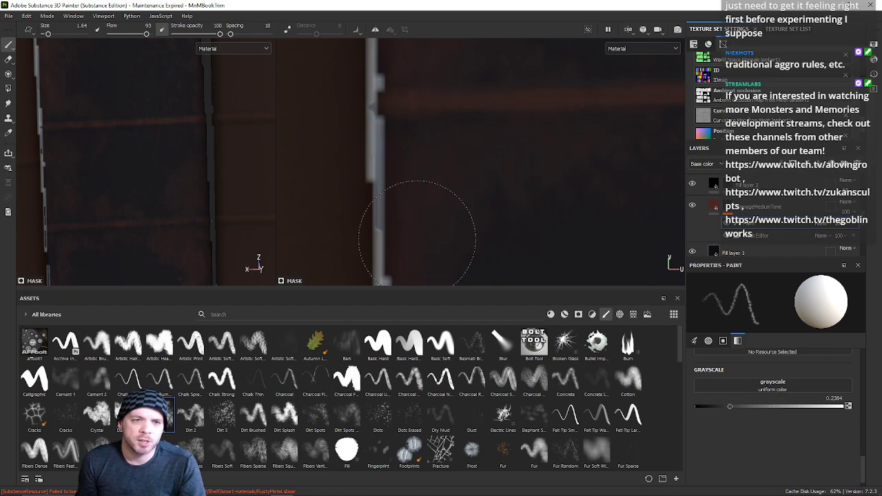
mouse_move(430, 124)
alt+middle_down()
mouse_move(588, 173)
mouse_move(463, 122)
alt+middle_up()
alt+middle_drag(469, 187, 309, 160)
scroll(464, 185, up, 6)
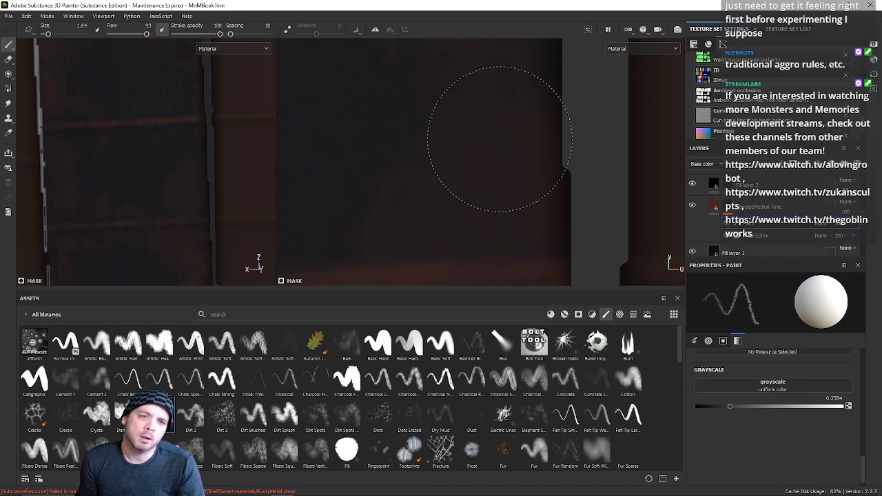
Step: Rotate the environment lighting to brighten the books, and set the brush to size 3.18 and flow 4
alt+drag(464, 144, 659, 191)
scroll(409, 149, down, 3)
scroll(440, 140, down, 3)
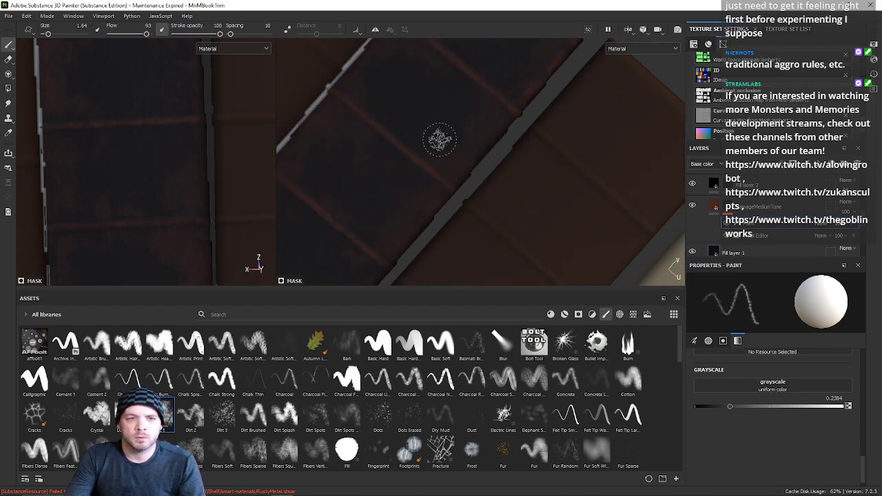
shift+right_drag(440, 140, 471, 142)
ctrl+drag(469, 142, 448, 142)
ctrl+right_drag(498, 150, 513, 150)
ctrl+drag(510, 149, 483, 149)
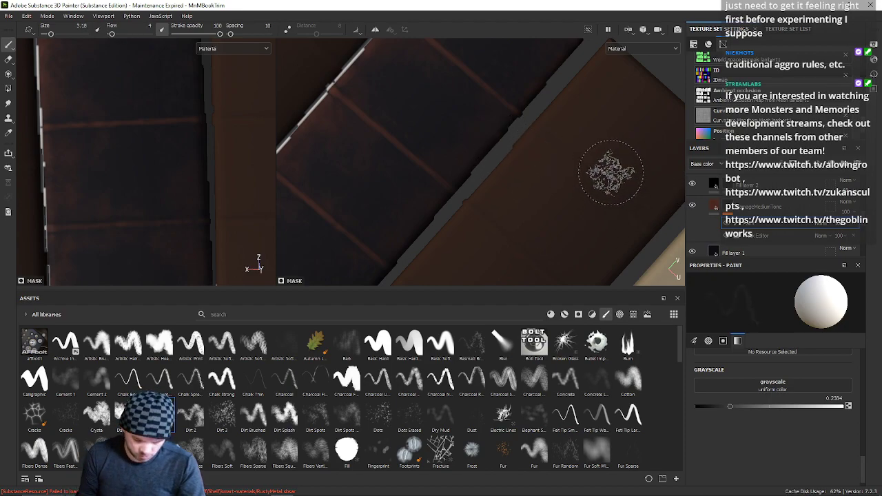
Step: Flip the texture view and paint soft wear into the spine panels near the edges with the 3.18 brush at flow 4
mouse_move(380, 211)
ctrl+shift+mouse_down()
mouse_move(410, 201)
mouse_move(539, 199)
mouse_move(522, 201)
ctrl+shift+mouse_up()
ctrl+alt+drag(470, 222, 424, 7)
scroll(464, 156, up, 3)
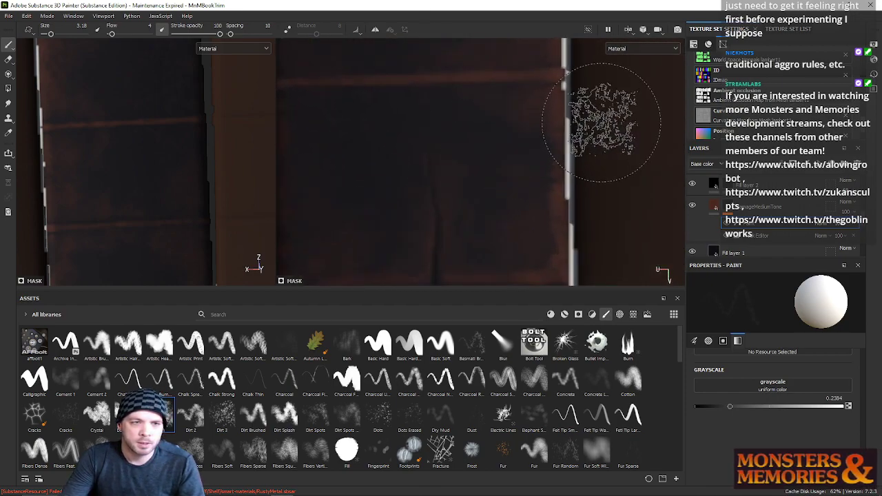
ctrl+alt+drag(602, 123, 627, 105)
ctrl+alt+drag(497, 133, 503, 161)
mouse_move(449, 187)
ctrl+alt+mouse_down()
mouse_move(432, 214)
mouse_move(410, 174)
ctrl+alt+mouse_up()
scroll(409, 175, up, 1)
scroll(404, 173, up, 1)
alt+middle_drag(403, 173, 364, 172)
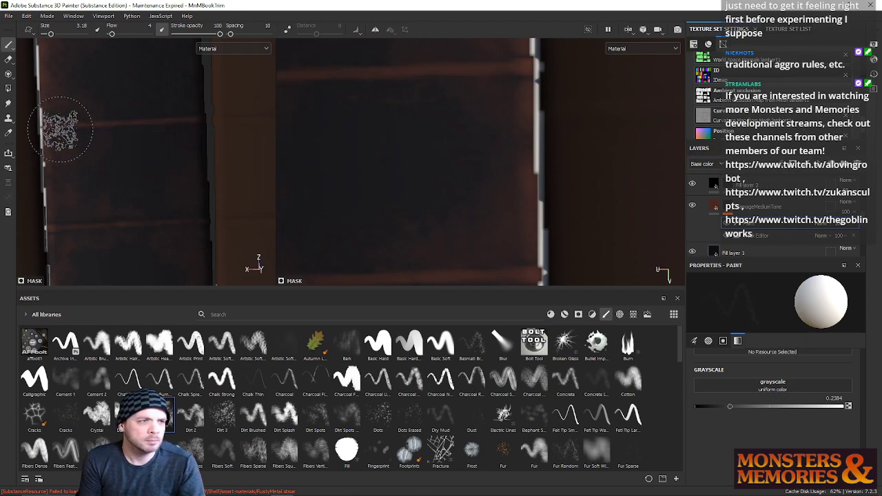
Step: Save the project, and break up the spine panel's wear with small marks using brush size 0.88 and grayscale 0.3715
key(ctrl+s)
mouse_move(478, 165)
ctrl+right_down()
mouse_move(472, 138)
mouse_move(463, 153)
mouse_move(459, 142)
ctrl+right_up()
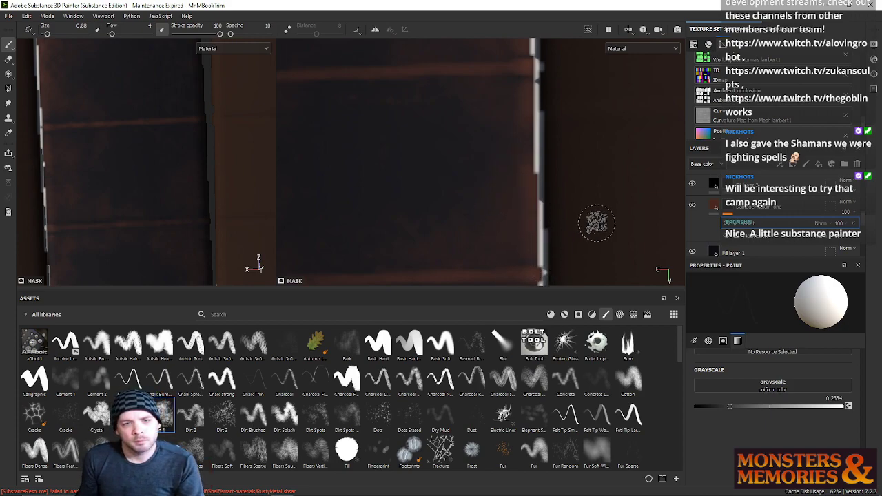
drag(737, 407, 749, 407)
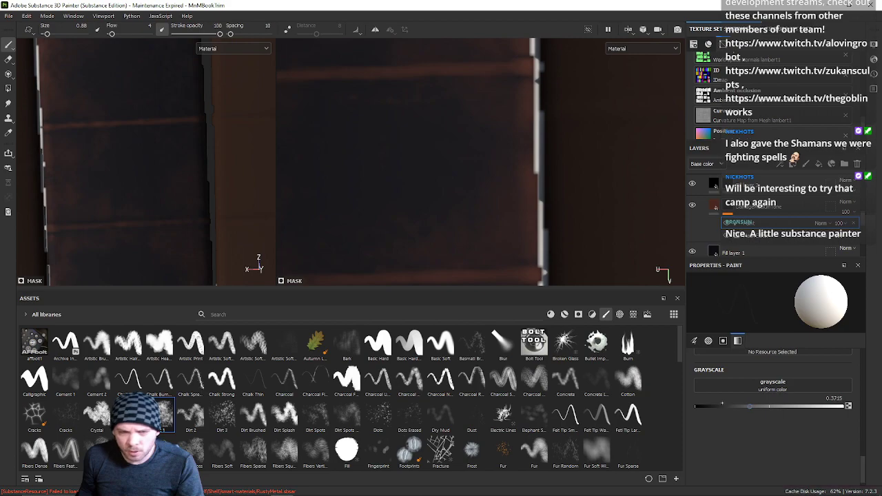
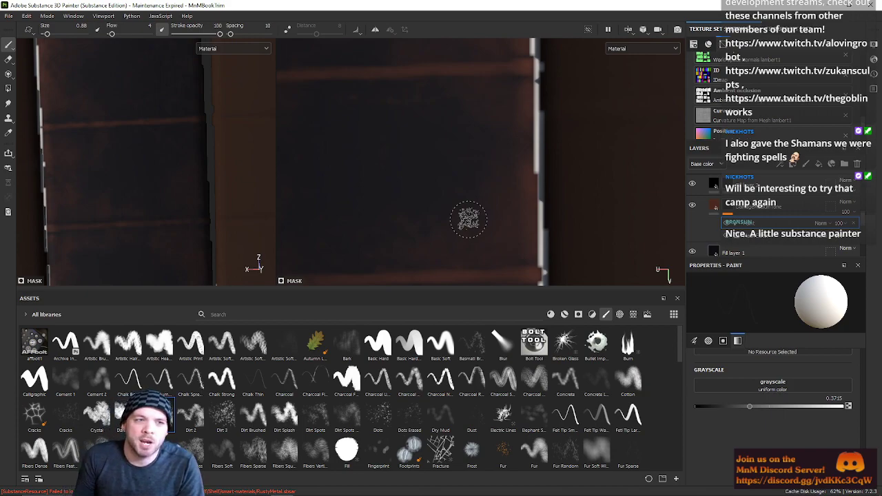
Step: Build up wear around the crease and outer edge of the spine's end panel with grayscale 1, flow 10 and brush size 1.76
mouse_move(546, 170)
alt+right_down()
mouse_move(508, 168)
mouse_move(480, 151)
mouse_move(454, 175)
mouse_move(513, 167)
alt+right_up()
alt+middle_drag(415, 182, 470, 112)
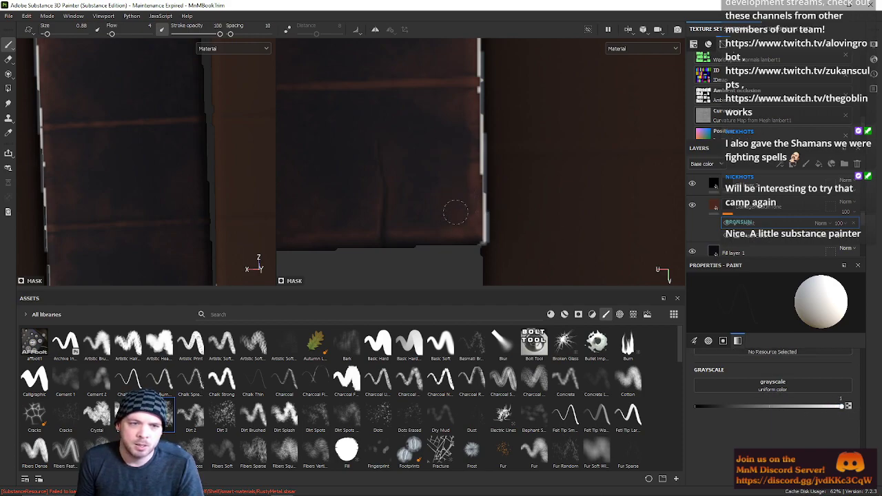
key(ctrl)
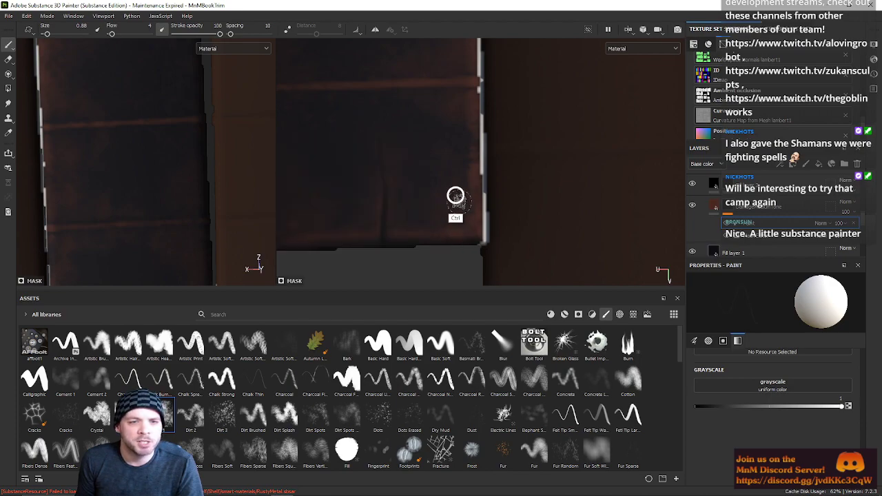
mouse_move(447, 212)
ctrl+mouse_down()
mouse_move(477, 252)
mouse_move(480, 207)
ctrl+mouse_up()
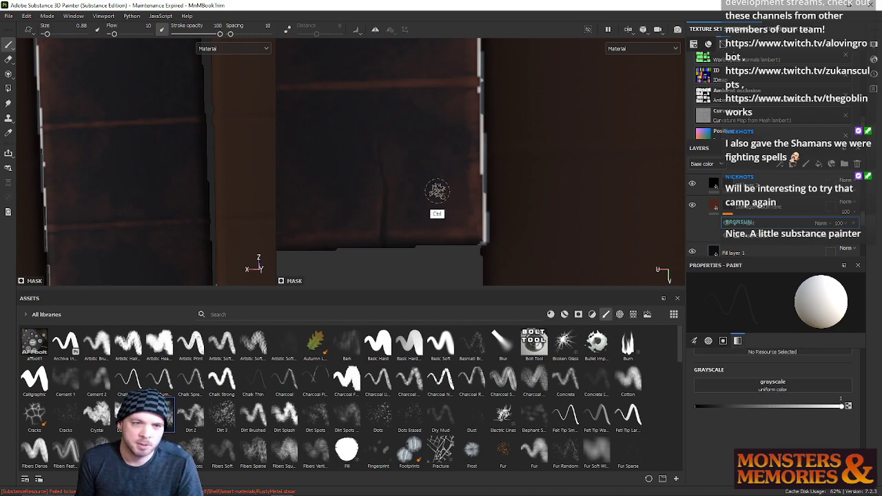
mouse_move(417, 183)
ctrl+right_down()
mouse_move(444, 196)
mouse_move(433, 193)
ctrl+right_up()
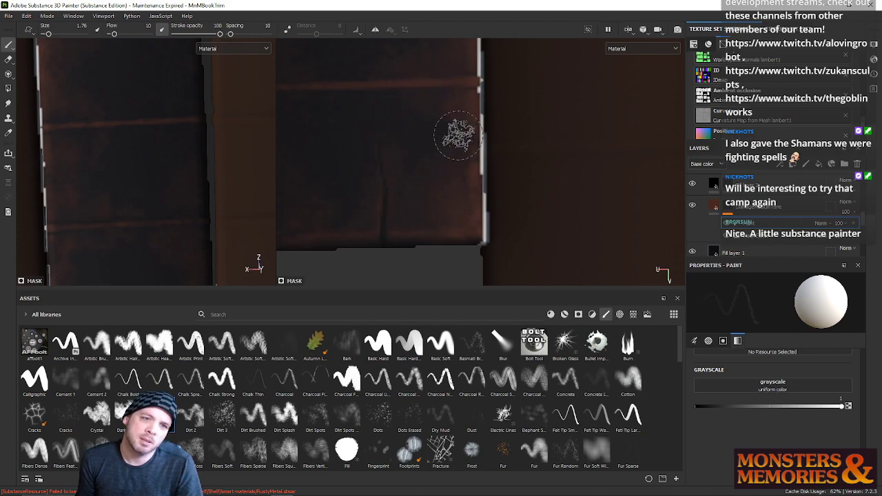
Step: Extend the soft mottled wear along the adjoining spine panels with the 1.76 brush at flow 10
alt+right_drag(449, 158, 442, 163)
alt+middle_drag(442, 163, 435, 193)
alt+middle_drag(376, 159, 386, 246)
mouse_move(381, 116)
alt+middle_down()
mouse_move(383, 193)
mouse_move(408, 226)
mouse_move(413, 179)
mouse_move(404, 150)
alt+middle_up()
scroll(413, 173, up, 4)
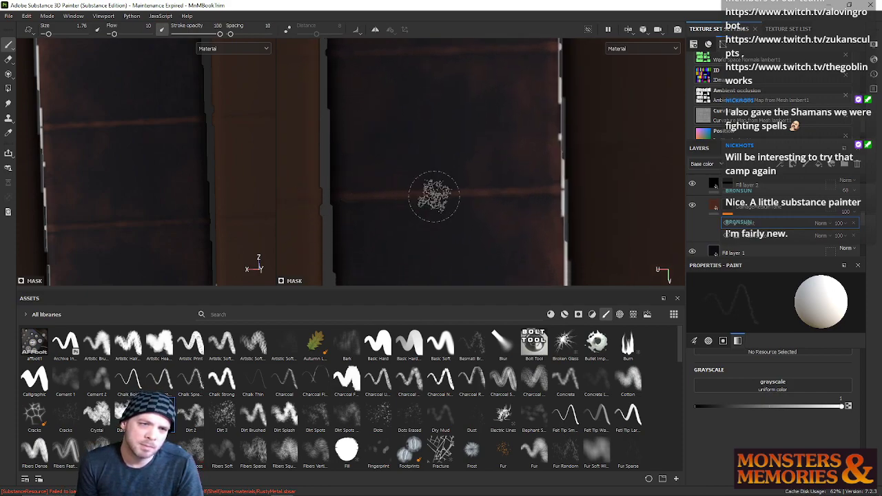
Step: Look over the whole bookshelf texture layout upright and inspect the dark book lying on the stack
scroll(348, 113, down, 8)
scroll(453, 131, down, 3)
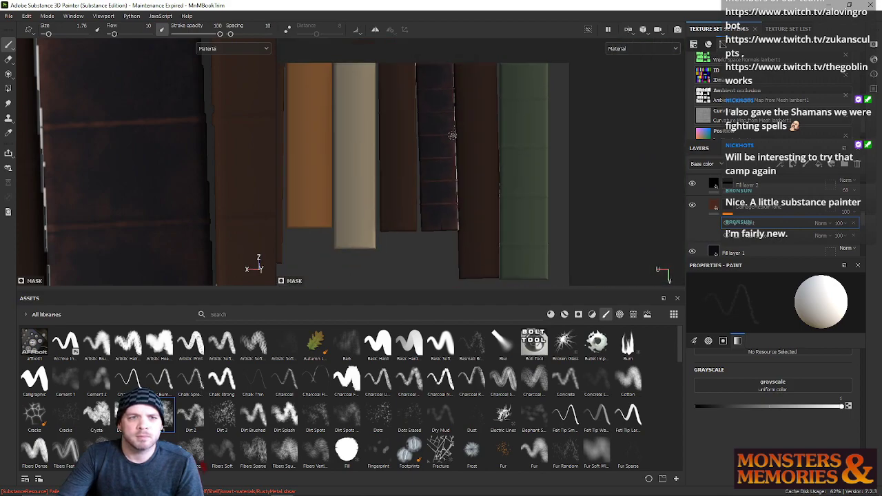
alt+middle_drag(485, 146, 222, 151)
scroll(464, 186, down, 5)
alt+middle_drag(448, 188, 529, 207)
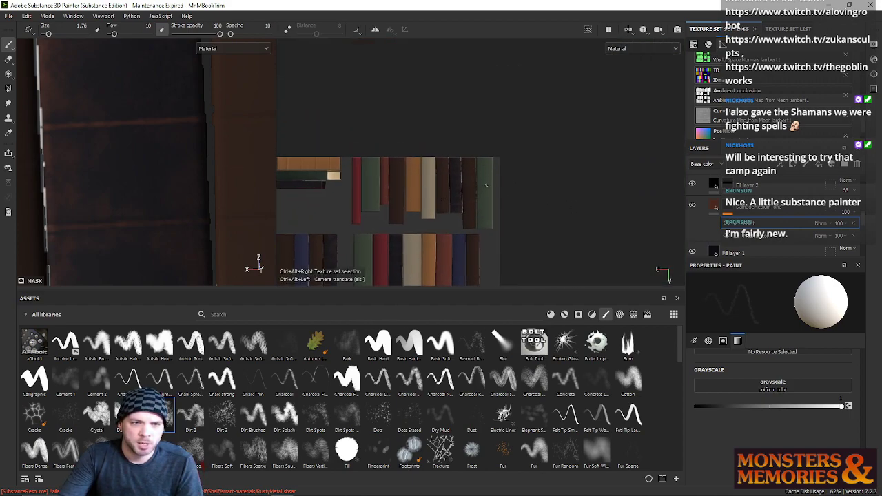
alt+middle_drag(485, 185, 493, 189)
alt+middle_drag(361, 221, 425, 182)
alt+drag(416, 188, 530, 222)
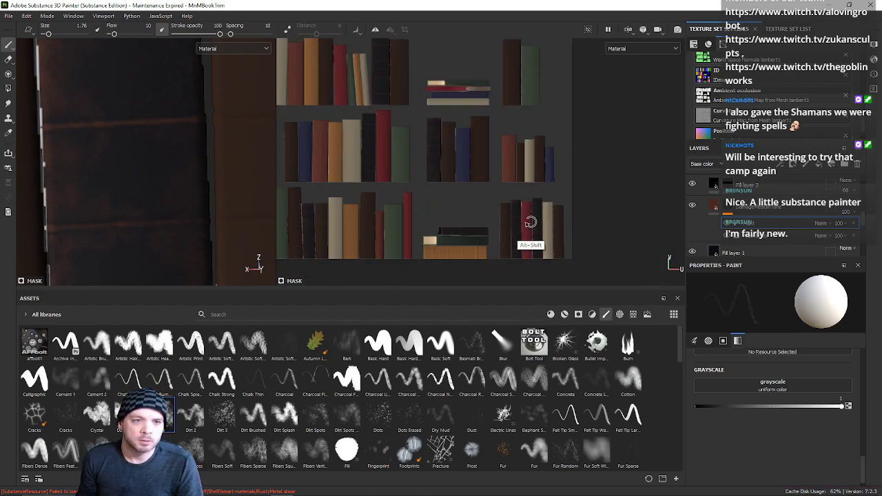
alt+right_drag(453, 215, 445, 186)
alt+middle_drag(444, 186, 423, 146)
alt+right_drag(423, 145, 430, 184)
scroll(432, 183, up, 8)
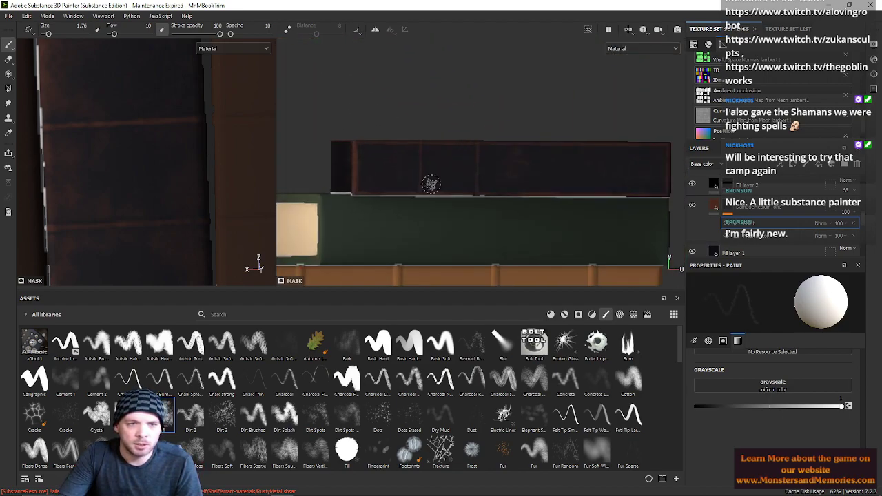
Step: Paint soft mottled wear onto the spine panel near the end of the stacked dark book with the 1.76 brush at flow 10
scroll(432, 183, down, 4)
alt+middle_drag(437, 184, 591, 234)
scroll(476, 199, up, 5)
scroll(438, 187, up, 2)
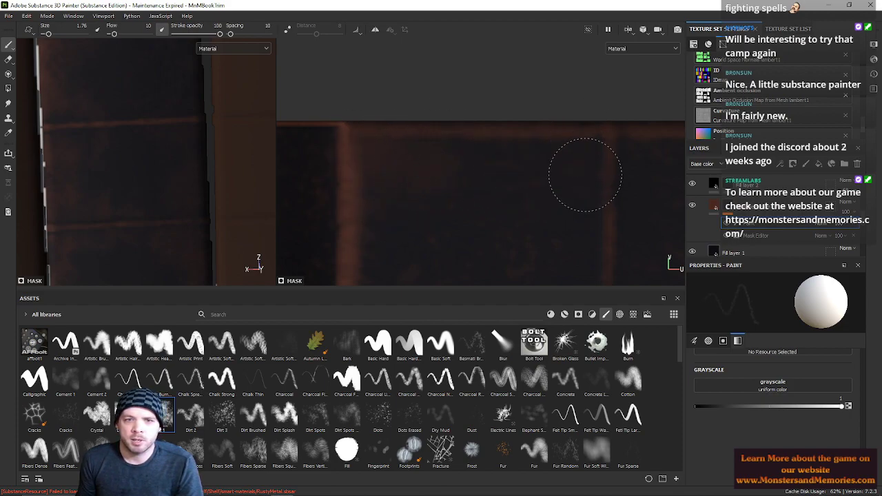
drag(595, 146, 583, 164)
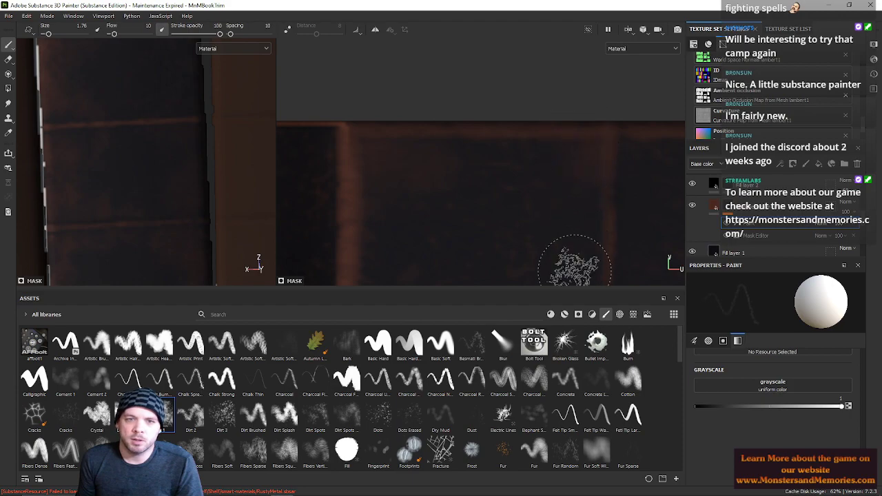
alt+right_drag(495, 250, 445, 193)
alt+middle_drag(493, 235, 519, 173)
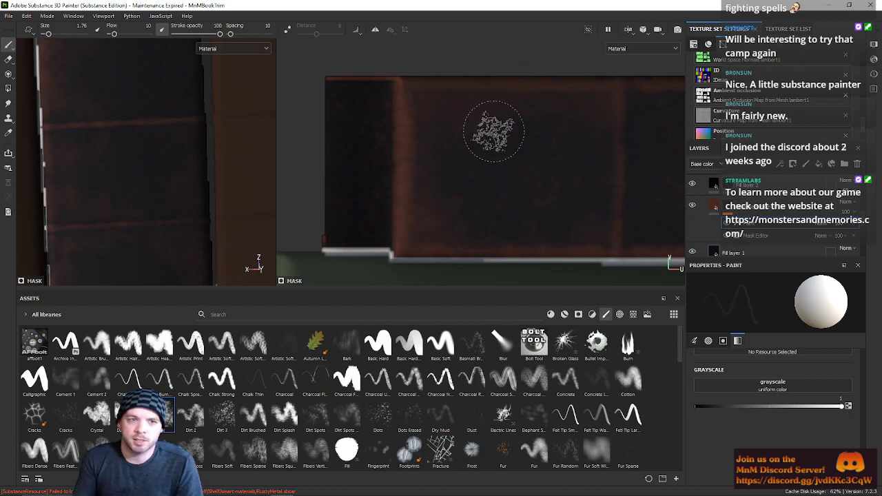
Step: Check the wear along the full stacked dark book and across the whole bookshelf texture layout
alt+scroll(583, 149, down, 4)
alt+middle_drag(594, 155, 451, 159)
scroll(451, 160, down, 1)
alt+middle_drag(532, 173, 356, 184)
scroll(478, 189, up, 2)
scroll(491, 188, down, 7)
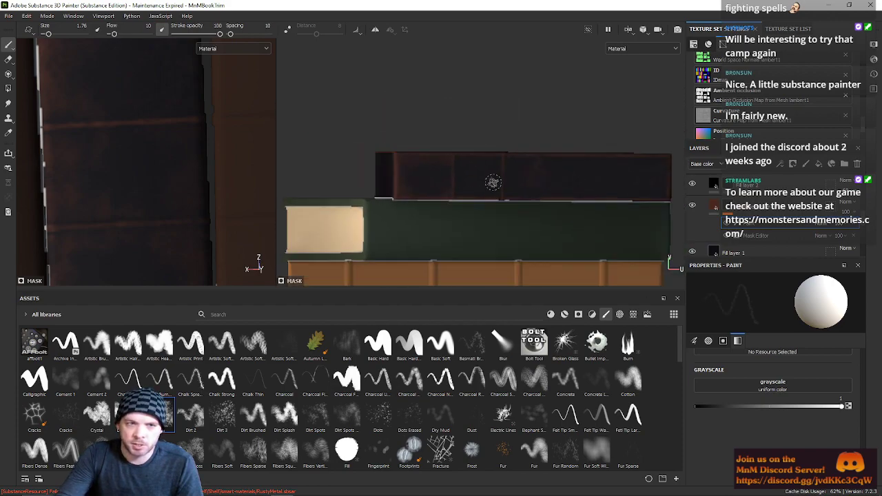
scroll(445, 179, down, 1)
alt+middle_drag(444, 180, 425, 221)
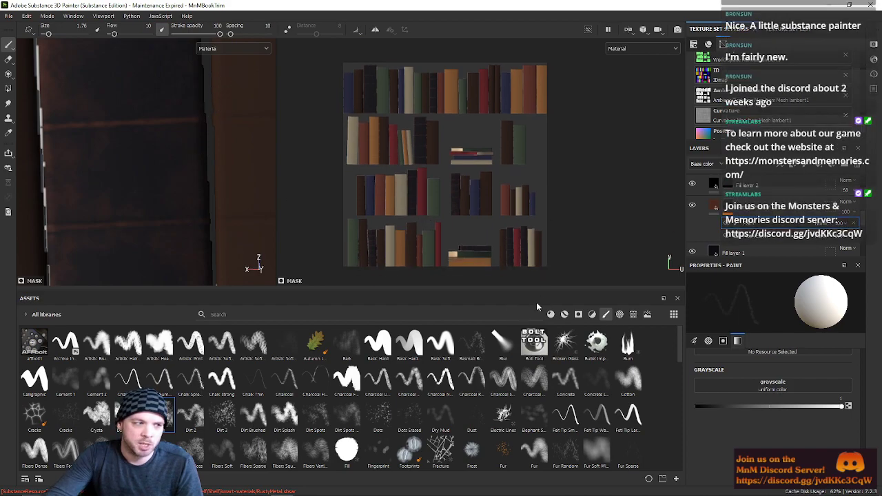
Step: Switch to S3D Zone Exporter, load freportw.s3d in an enlarged window, and view the bookcase against the brick wall as reference
mouse_move(356, 477)
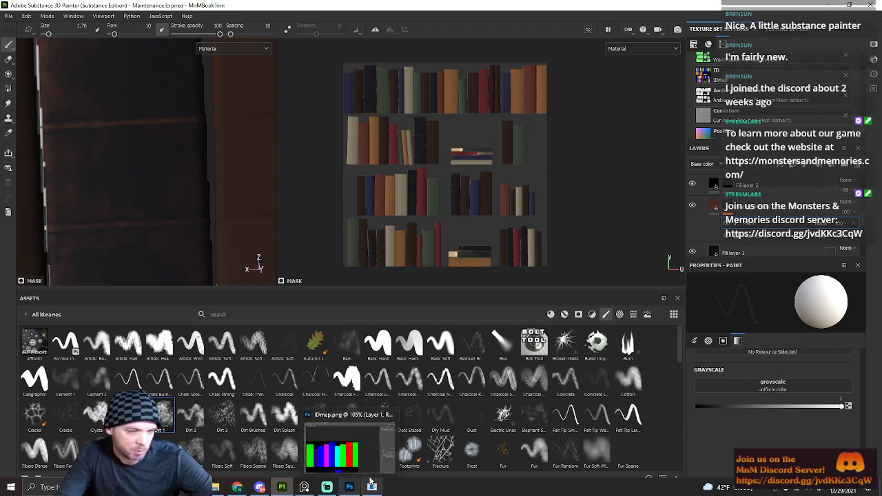
click(372, 486)
drag(314, 169, 71, 49)
drag(351, 206, 708, 422)
scroll(60, 405, down, 3)
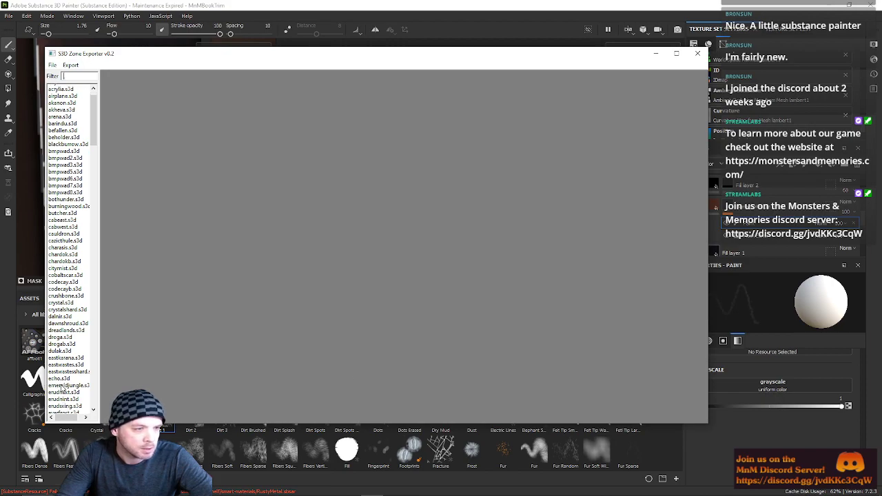
scroll(65, 386, down, 3)
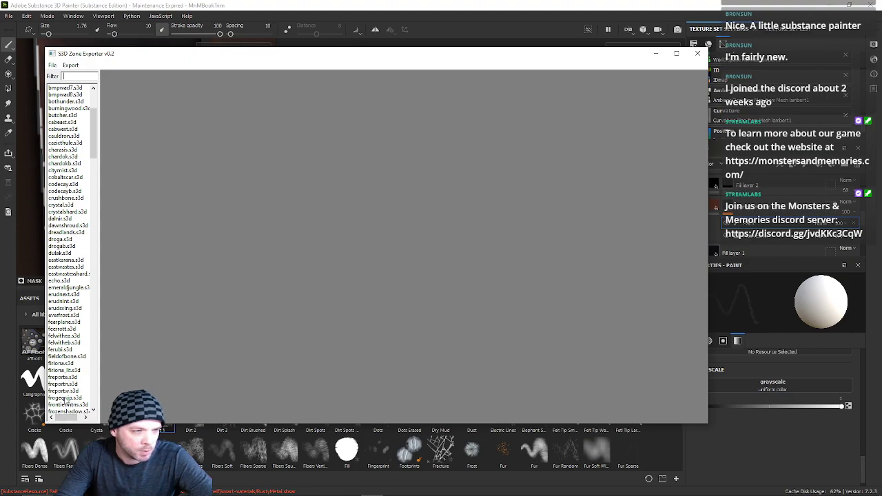
drag(530, 332, 509, 301)
key(w)
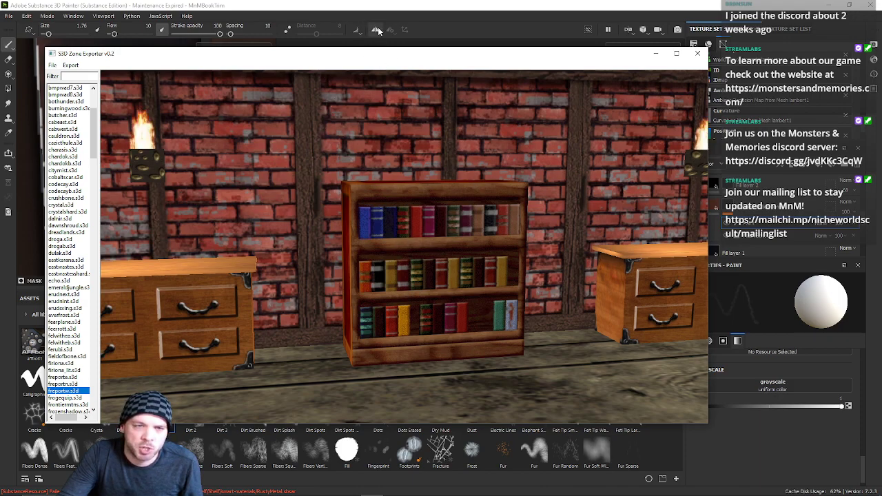
Step: Move the zone exporter window aside and widen the 3D view of the bookshelf in Substance 3D Painter
drag(398, 60, 881, 109)
right_click(444, 137)
click(375, 170)
alt+drag(459, 209, 497, 202)
drag(276, 153, 550, 162)
Step: Examine all the shelf rows in 3D from low and upright angles under rotated environment lighting
scroll(328, 191, down, 8)
alt+drag(324, 195, 303, 177)
scroll(304, 176, down, 10)
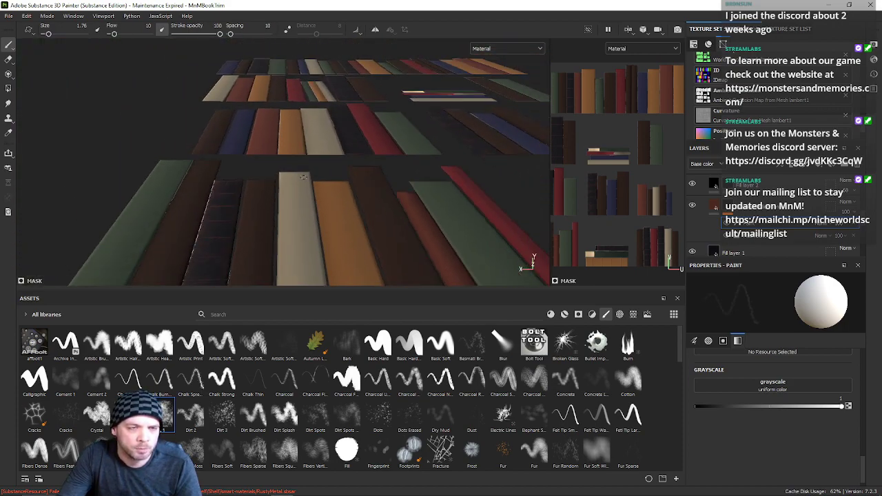
scroll(270, 122, up, 6)
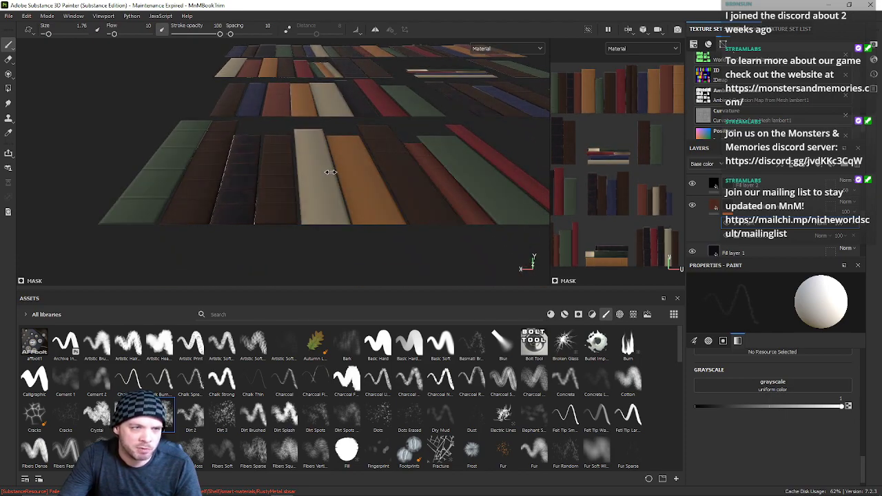
shift+right_drag(248, 161, 404, 153)
scroll(389, 144, down, 4)
alt+drag(382, 134, 382, 165)
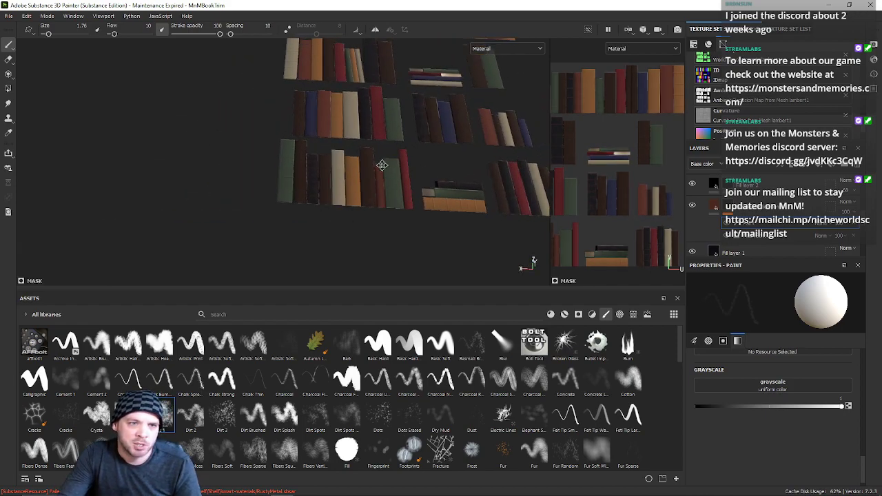
alt+middle_drag(382, 166, 335, 231)
alt+drag(335, 231, 324, 200)
alt+middle_drag(324, 200, 300, 179)
alt+drag(300, 179, 285, 147)
scroll(303, 178, down, 3)
Step: Bring the S3D Zone Exporter bookcase back over the shelves for comparison, and move its window aside again
key(alt+Tab)
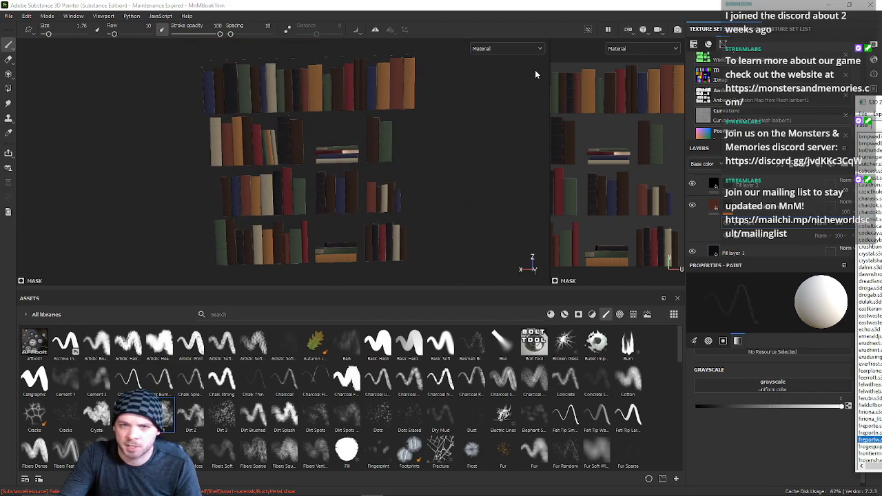
drag(881, 107, 391, 100)
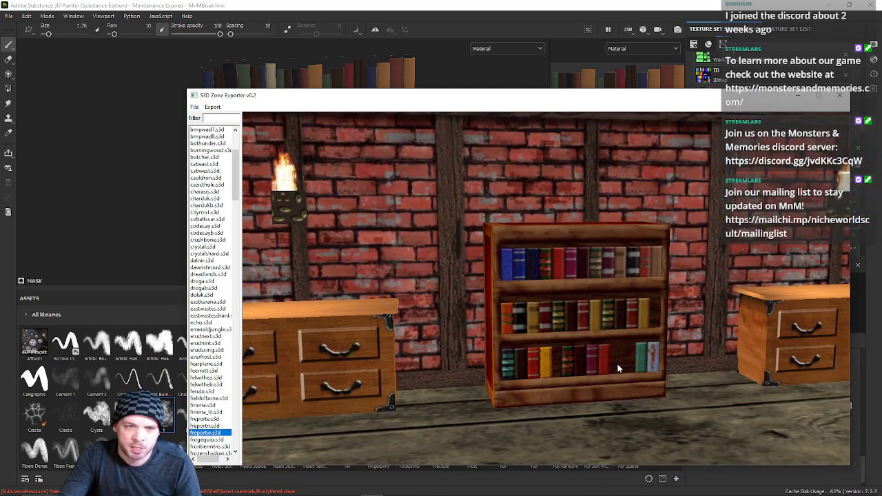
drag(548, 99, 881, 108)
Step: Inspect the shelf rows in 3D from a shallow angle, from the standing books across to the horizontal stack
alt+drag(285, 158, 288, 89)
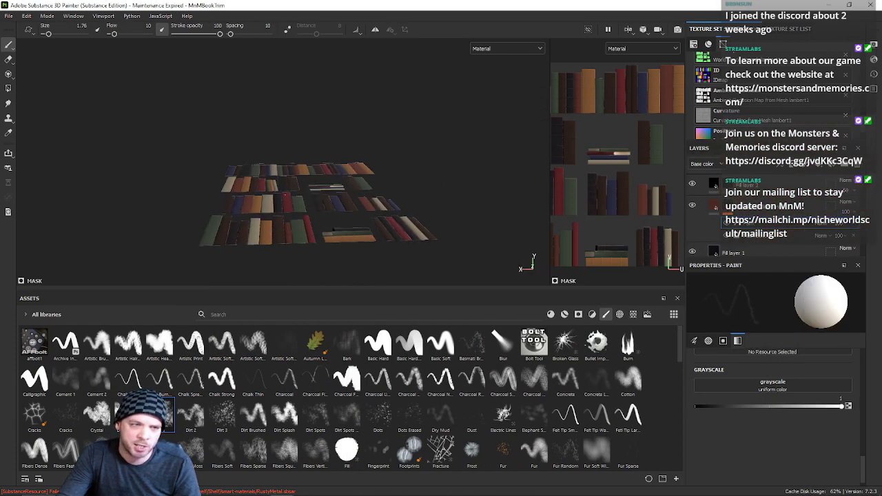
mouse_move(277, 212)
alt+mouse_down()
mouse_move(277, 202)
mouse_move(277, 227)
alt+mouse_up()
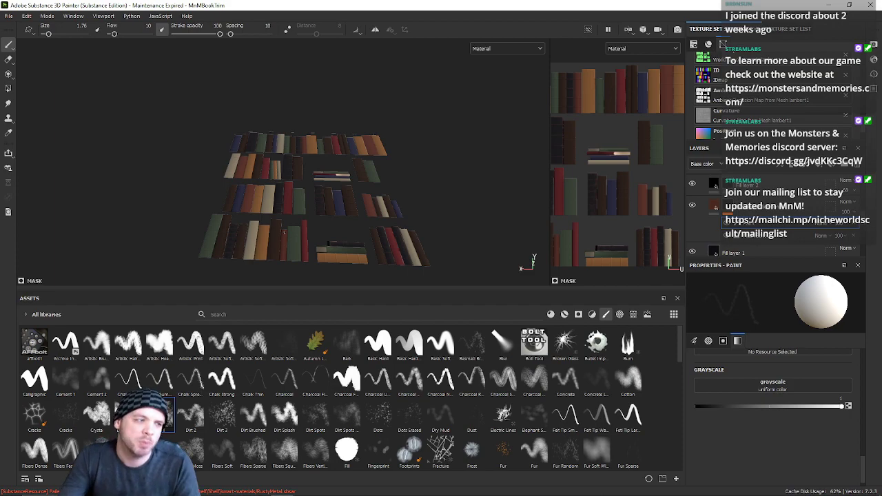
scroll(226, 188, up, 3)
alt+scroll(325, 233, up, 5)
alt+scroll(325, 233, down, 4)
alt+drag(324, 233, 314, 195)
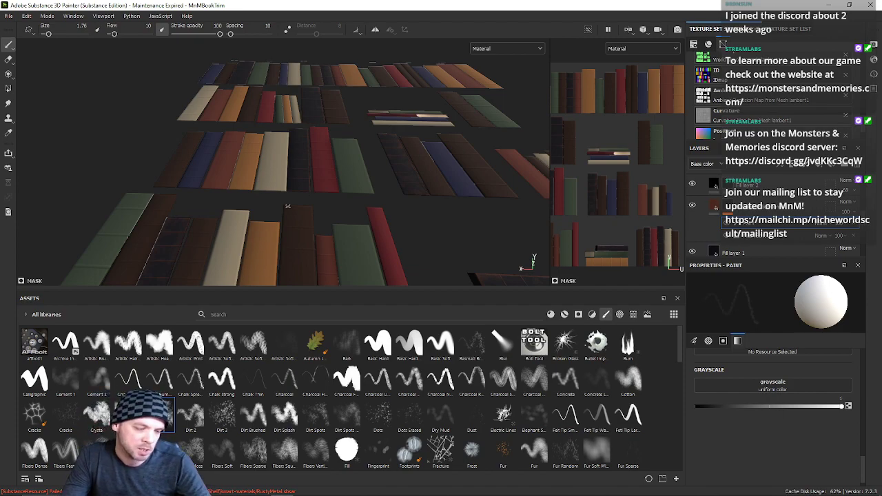
alt+right_drag(313, 230, 337, 230)
alt+middle_drag(337, 231, 336, 163)
alt+right_drag(336, 163, 173, 163)
alt+drag(173, 163, 201, 173)
alt+middle_drag(483, 175, 303, 177)
alt+middle_drag(510, 177, 370, 177)
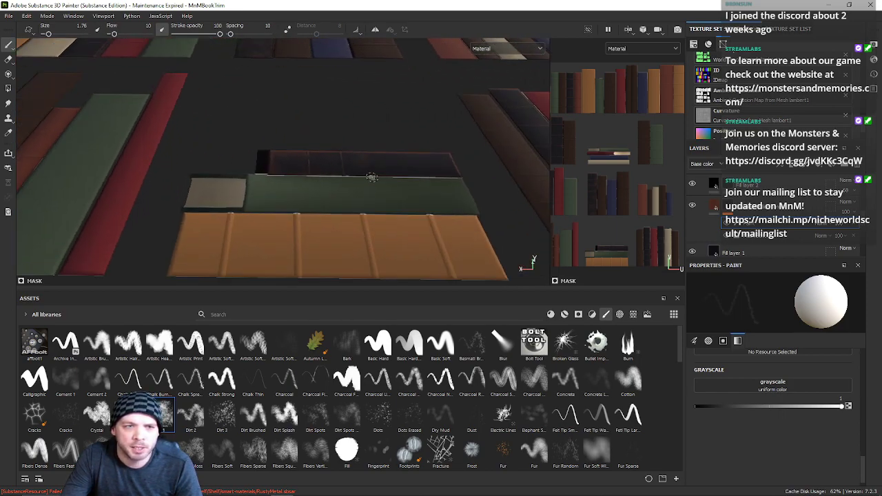
Step: Examine the stacked dark book's worn spine from several distances and angles against the neighbouring books
alt+right_drag(370, 177, 276, 173)
mouse_move(276, 173)
alt+mouse_down()
mouse_move(277, 197)
mouse_move(280, 185)
mouse_move(378, 197)
alt+mouse_up()
alt+right_drag(378, 197, 395, 204)
alt+drag(368, 131, 297, 137)
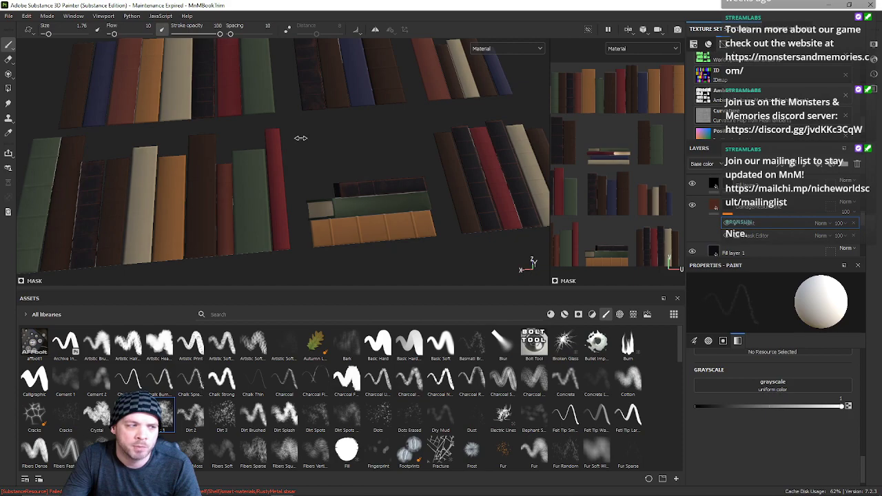
alt+right_drag(301, 138, 372, 230)
alt+drag(365, 221, 334, 179)
mouse_move(333, 178)
alt+right_down()
mouse_move(327, 122)
mouse_move(366, 220)
alt+right_up()
alt+drag(366, 220, 366, 193)
alt+right_drag(365, 193, 408, 209)
alt+middle_drag(408, 209, 252, 191)
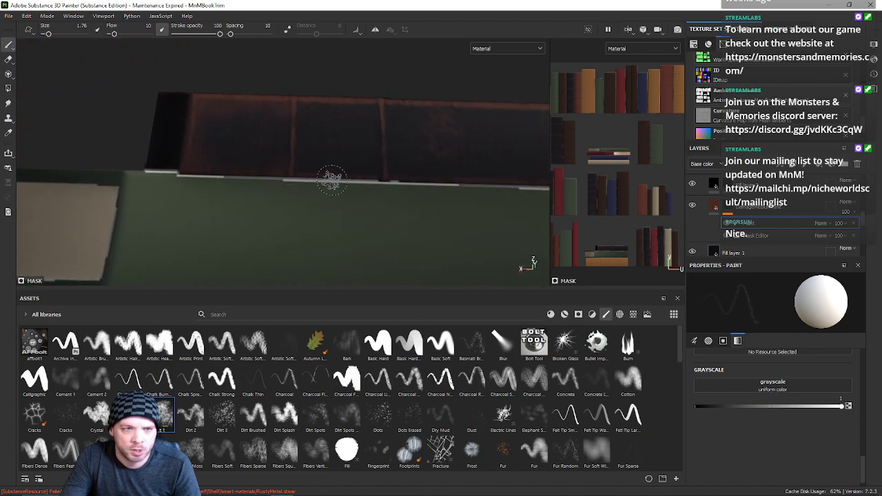
Step: Rotate the environment lighting and check the stacked dark book's wear face-on, up close and among its neighbours
alt+shift+drag(332, 180, 338, 199)
mouse_move(351, 174)
shift+right_down()
mouse_move(399, 172)
mouse_move(362, 172)
mouse_move(375, 171)
shift+right_up()
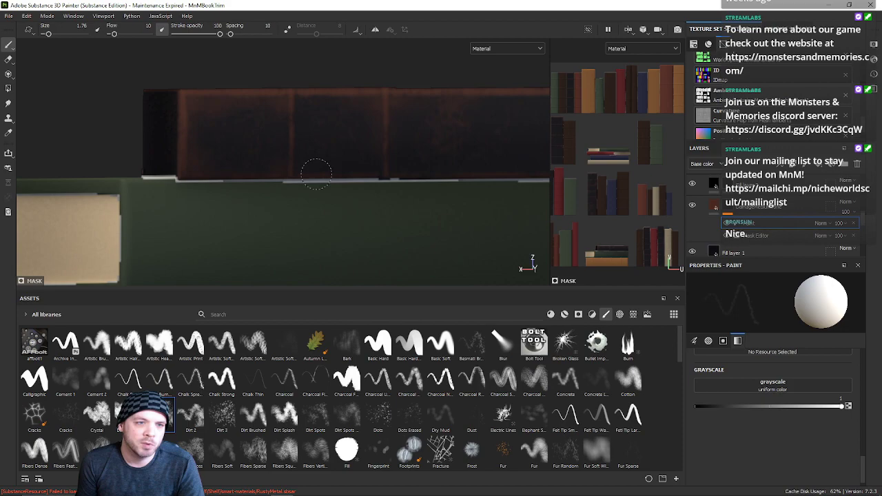
alt+right_drag(338, 193, 283, 188)
alt+middle_drag(366, 183, 339, 219)
alt+right_drag(339, 219, 288, 228)
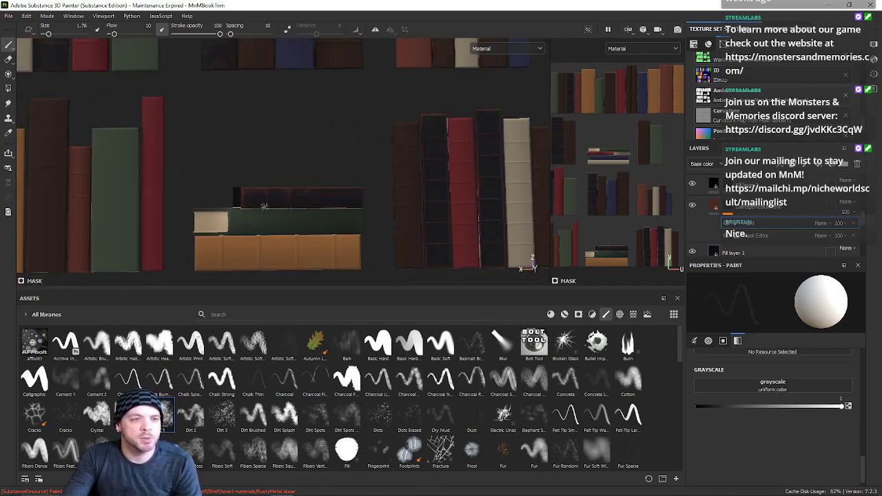
Step: Examine the edge wear on the black book spines at the lower end of the bookshelf
alt+middle_drag(264, 206, 218, 191)
alt+right_drag(218, 191, 246, 184)
scroll(382, 231, up, 5)
alt+middle_drag(382, 231, 421, 205)
scroll(401, 207, up, 3)
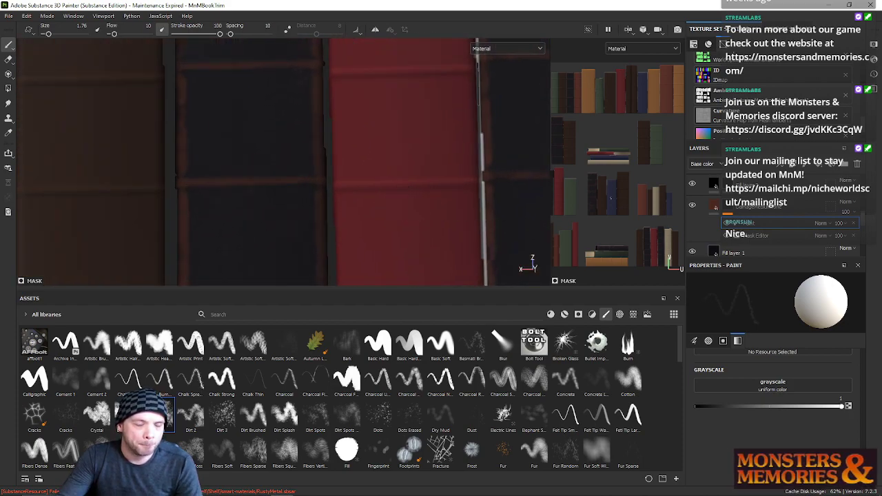
scroll(604, 201, down, 3)
scroll(470, 138, down, 2)
scroll(304, 114, down, 6)
alt+middle_drag(326, 120, 346, 104)
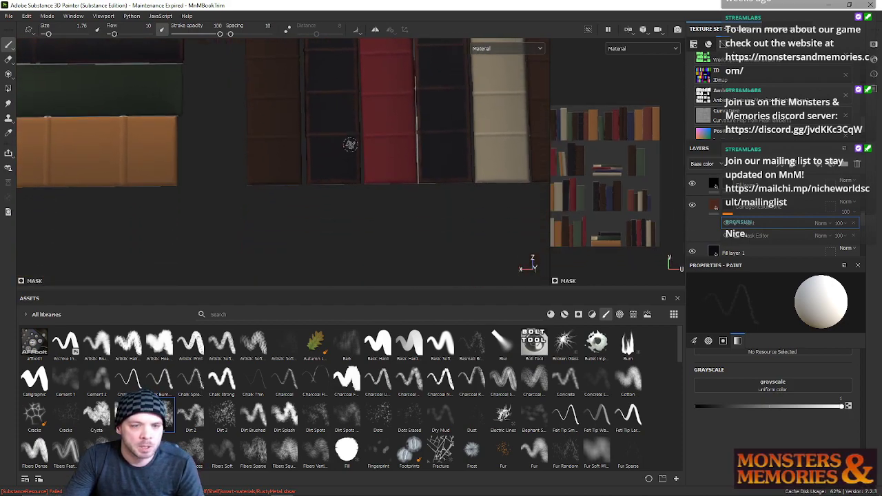
Step: With grayscale 0 and brush flow 100, mask out the rusty side wear on the bottom panel of the black book beside the red one
scroll(350, 144, up, 2)
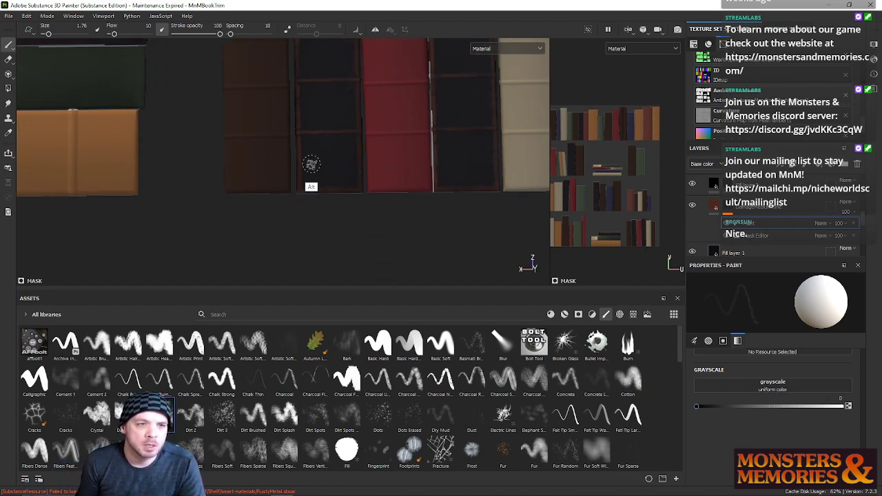
scroll(310, 166, up, 6)
scroll(309, 166, down, 1)
alt+middle_drag(309, 166, 303, 152)
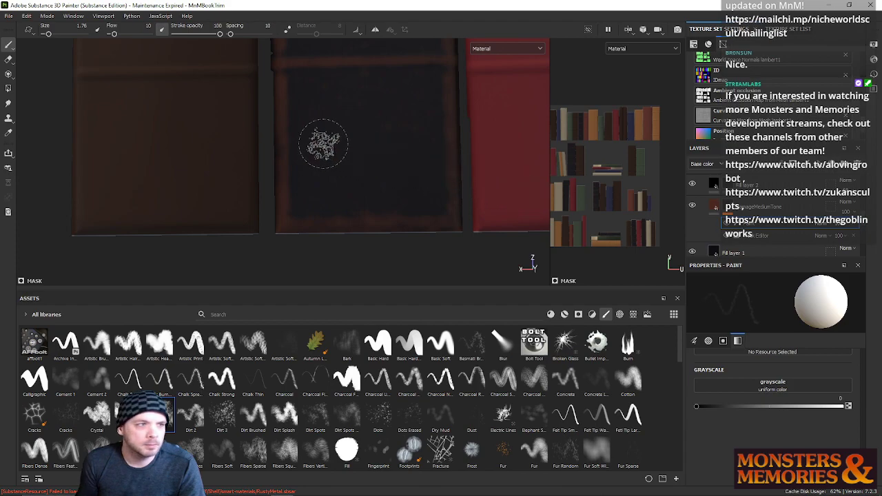
drag(116, 33, 158, 33)
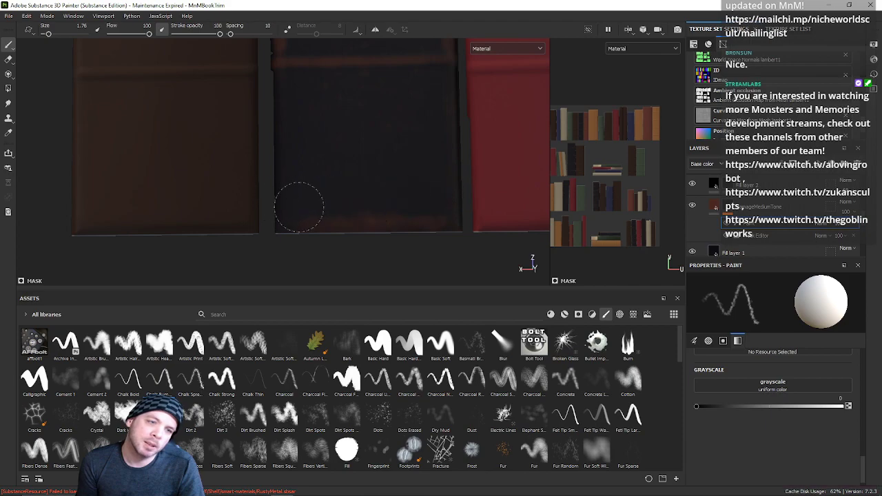
Step: Set the brush size to 0.66 and thin out the remaining rusty wear along the black book's bottom edge
key(ctrl)
mouse_move(349, 184)
ctrl+right_down()
mouse_move(345, 197)
mouse_move(337, 144)
ctrl+right_up()
mouse_move(359, 173)
ctrl+right_down()
mouse_move(355, 184)
mouse_move(347, 179)
ctrl+right_up()
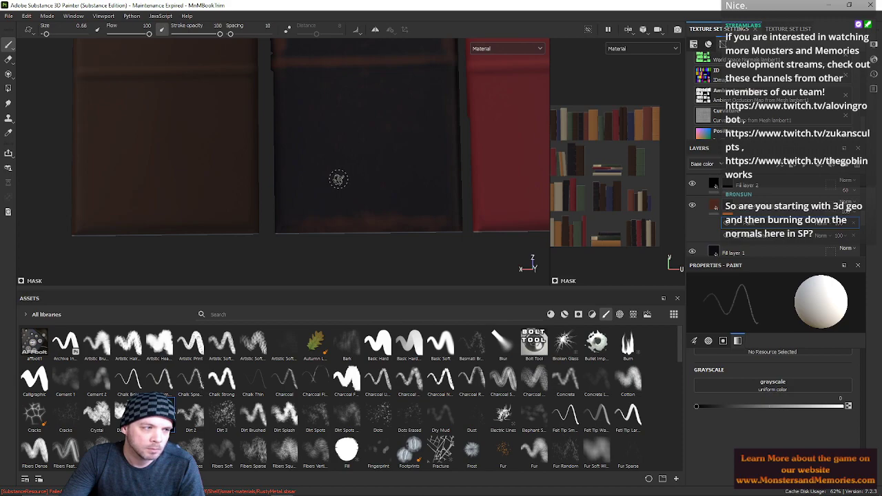
scroll(329, 192, up, 3)
mouse_move(329, 193)
alt+middle_down()
mouse_move(368, 172)
mouse_move(370, 183)
mouse_move(341, 188)
alt+middle_up()
scroll(371, 183, down, 2)
scroll(371, 183, down, 1)
scroll(371, 182, up, 2)
scroll(341, 188, up, 1)
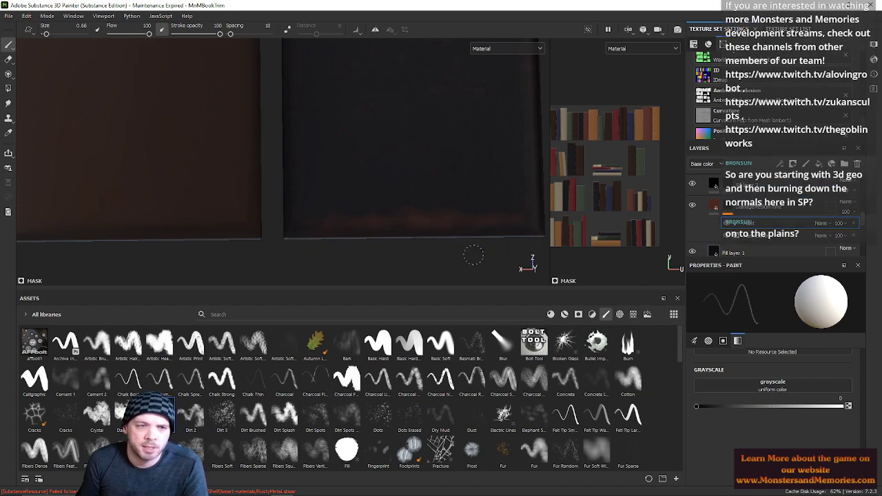
scroll(399, 263, down, 3)
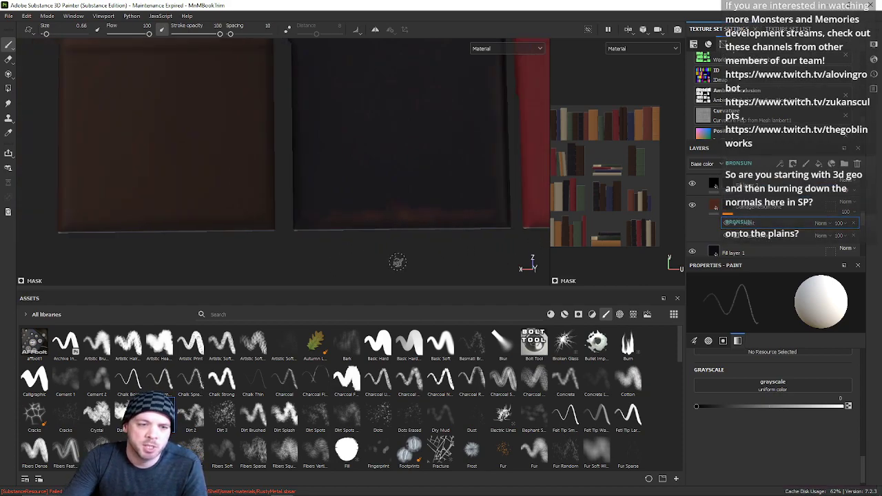
alt+right_drag(408, 102, 410, 102)
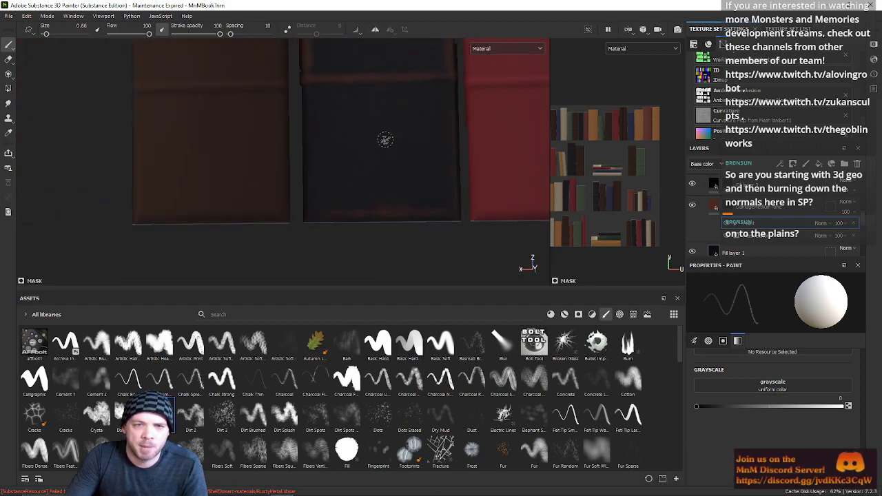
Step: Widen the 2D texture view beside the 3D view
scroll(358, 88, down, 3)
scroll(334, 147, down, 3)
alt+middle_drag(312, 149, 310, 195)
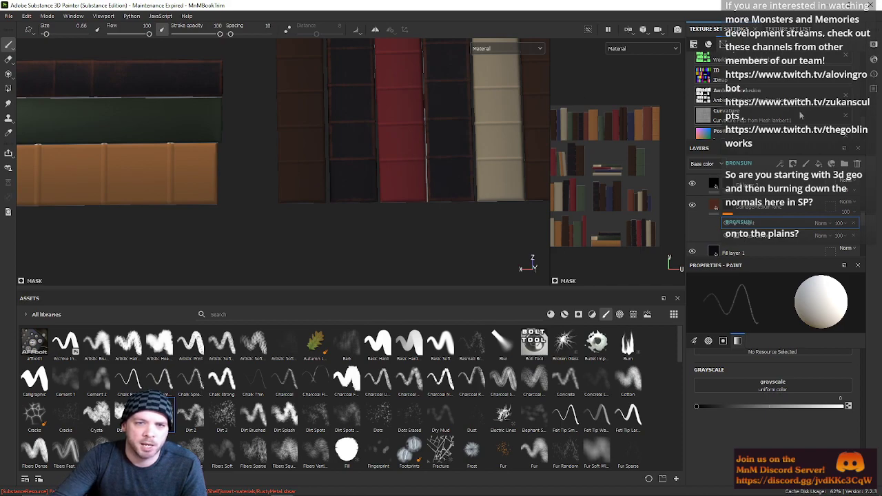
scroll(310, 126, down, 5)
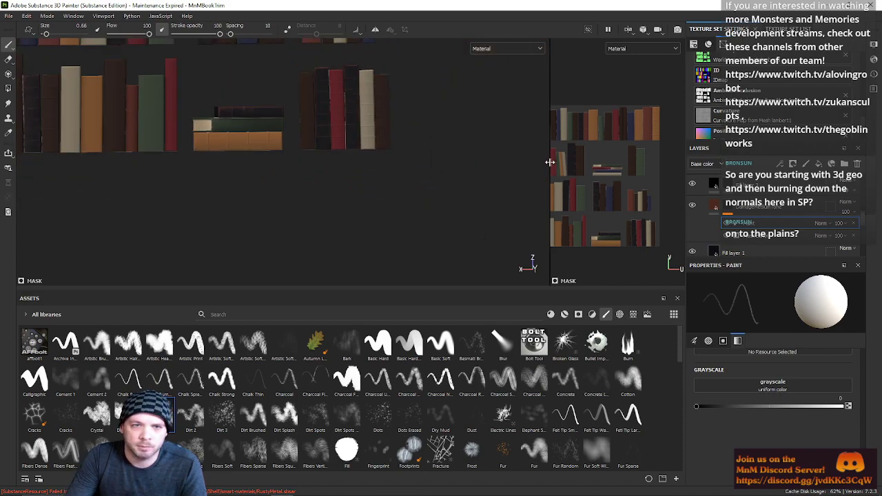
drag(550, 162, 397, 162)
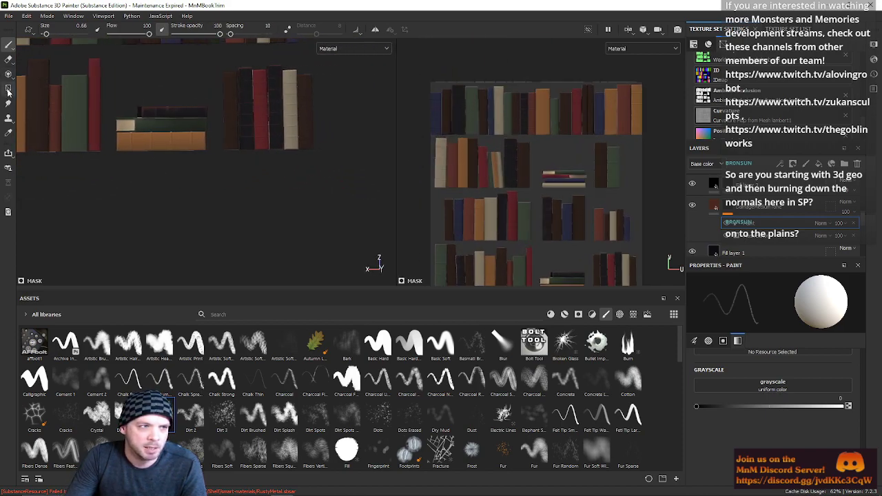
Step: Check the mesh wireframe over the whole bookshelf with the Polygon Fill tool, and return to the Paint tool
click(9, 89)
scroll(208, 101, down, 5)
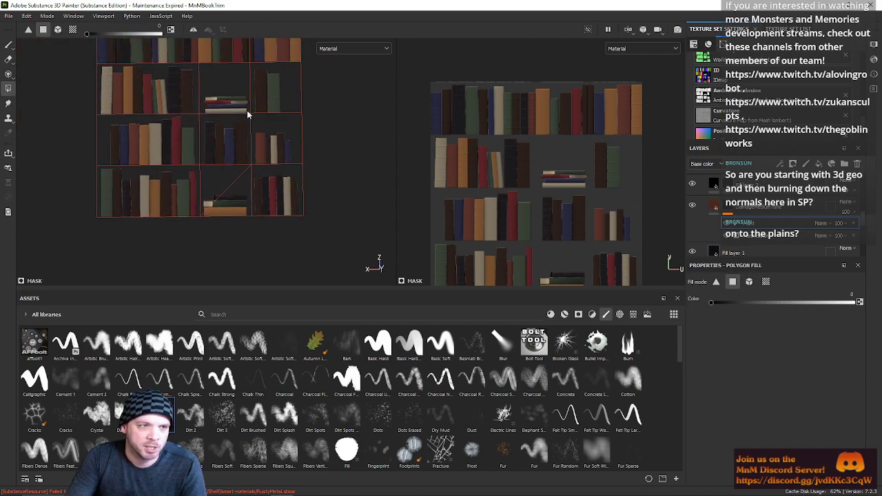
alt+middle_drag(247, 110, 243, 146)
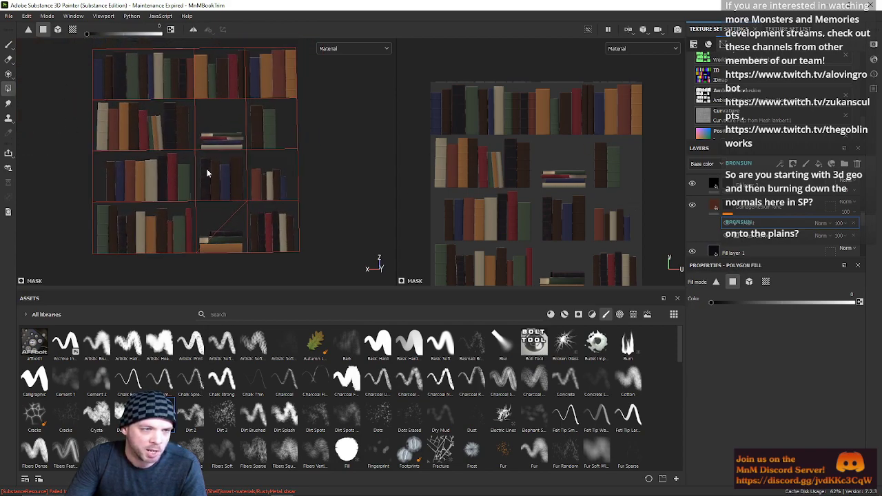
scroll(216, 219, up, 8)
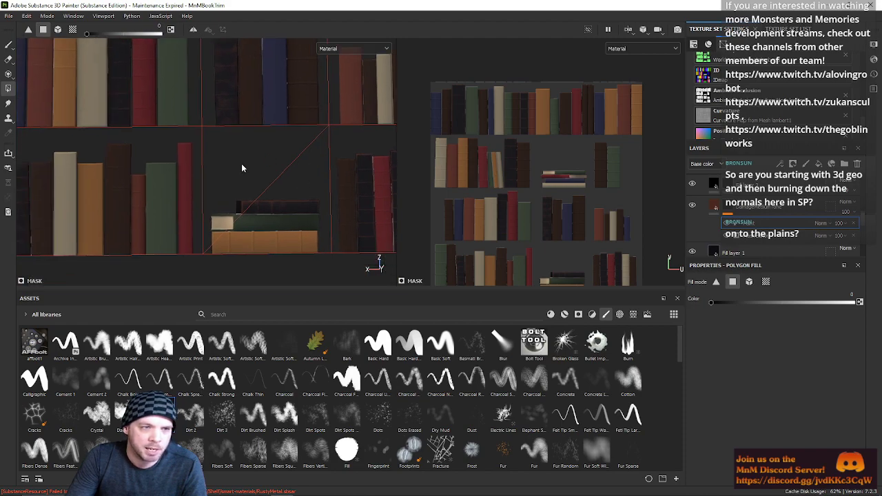
click(8, 45)
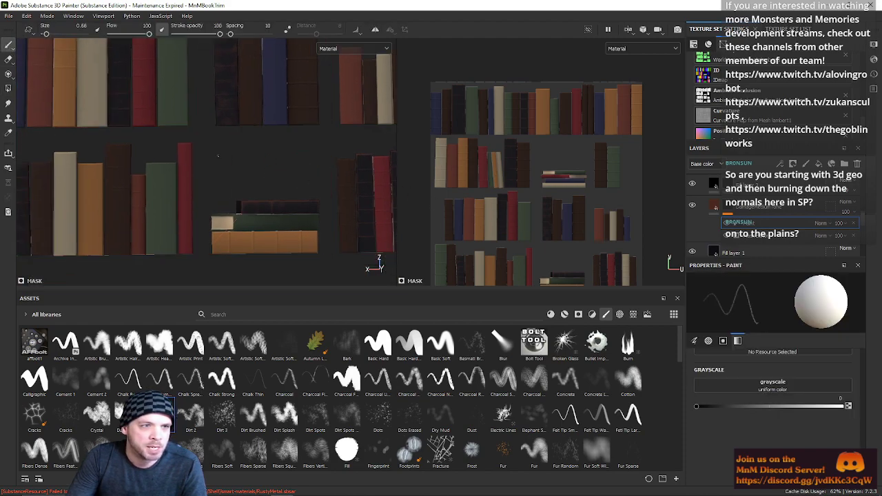
Step: Enlarge both viewports by reducing the height of the asset library area
scroll(47, 164, up, 2)
alt+middle_drag(265, 212, 182, 169)
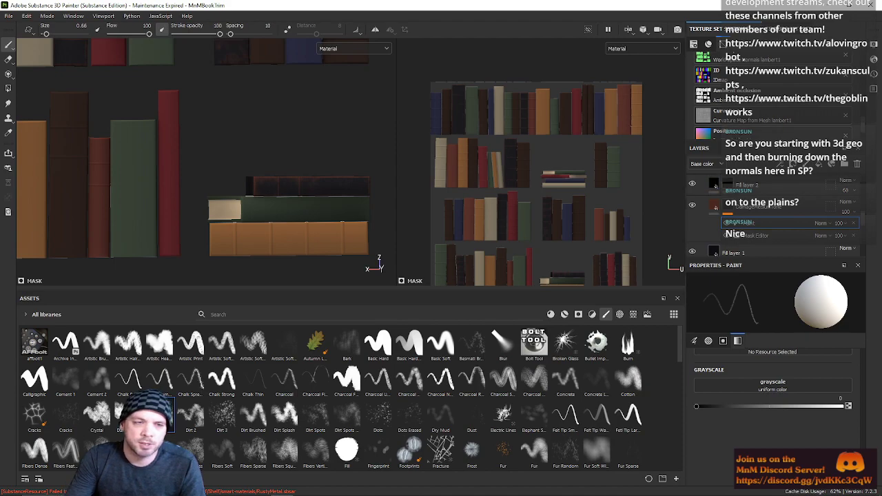
scroll(422, 196, up, 1)
scroll(328, 144, down, 3)
alt+middle_drag(338, 154, 209, 112)
scroll(205, 176, up, 5)
scroll(204, 175, up, 3)
scroll(209, 112, up, 3)
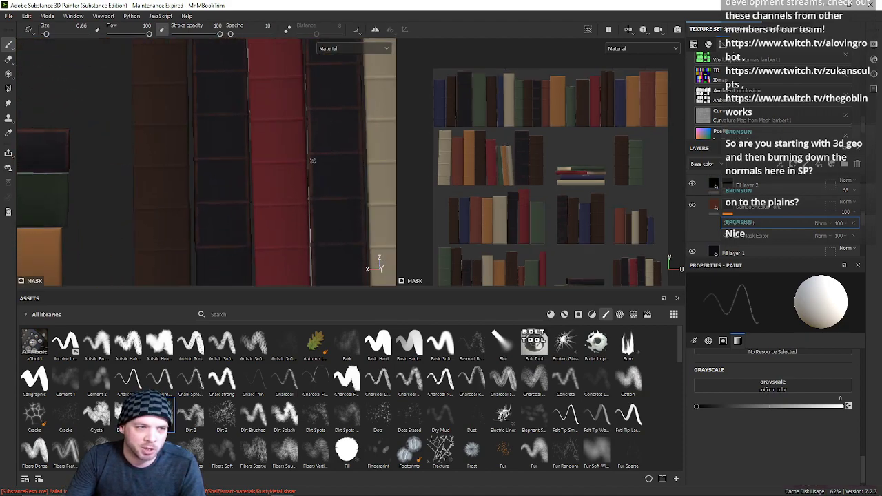
alt+middle_drag(313, 179, 307, 115)
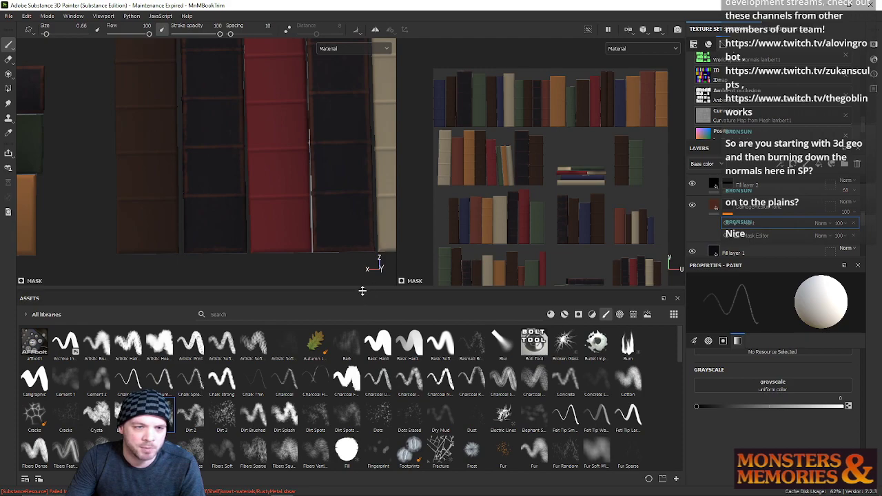
drag(362, 290, 358, 388)
Step: Set the brush size to 1.85 and mask out the side wear on the black book's second panel from the bottom
scroll(197, 238, up, 1)
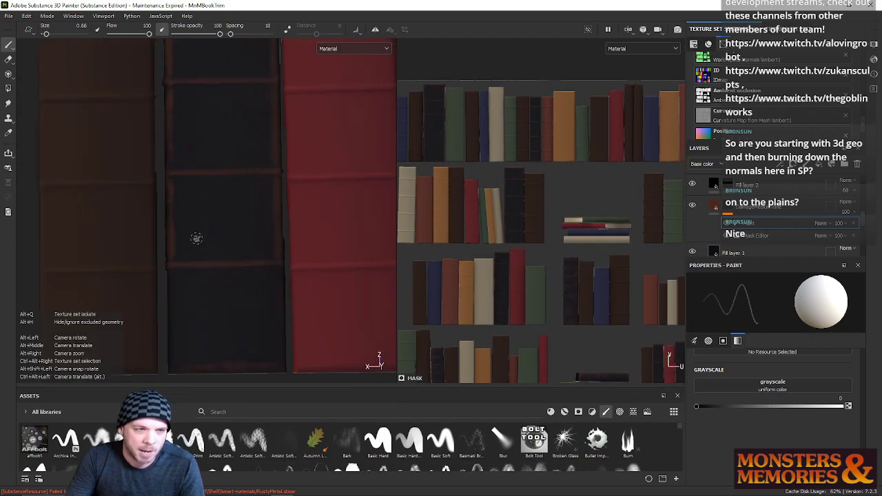
scroll(196, 239, up, 1)
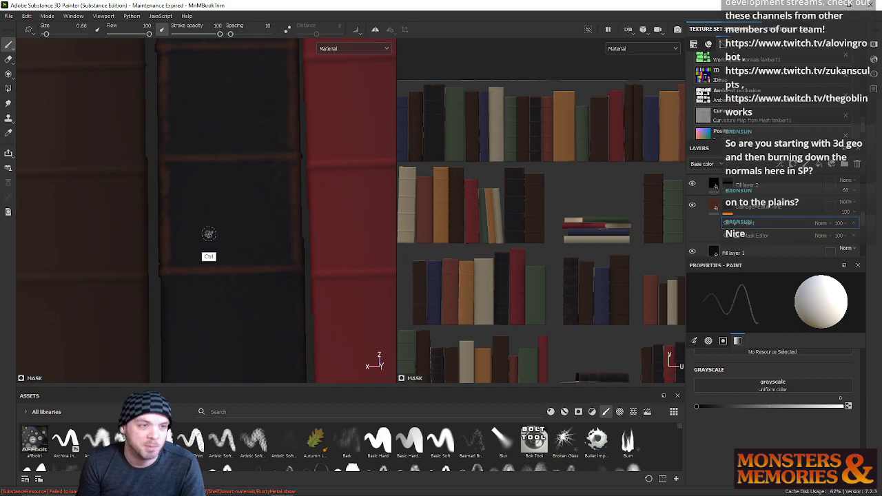
mouse_move(203, 231)
ctrl+right_down()
mouse_move(213, 240)
mouse_move(238, 231)
ctrl+right_up()
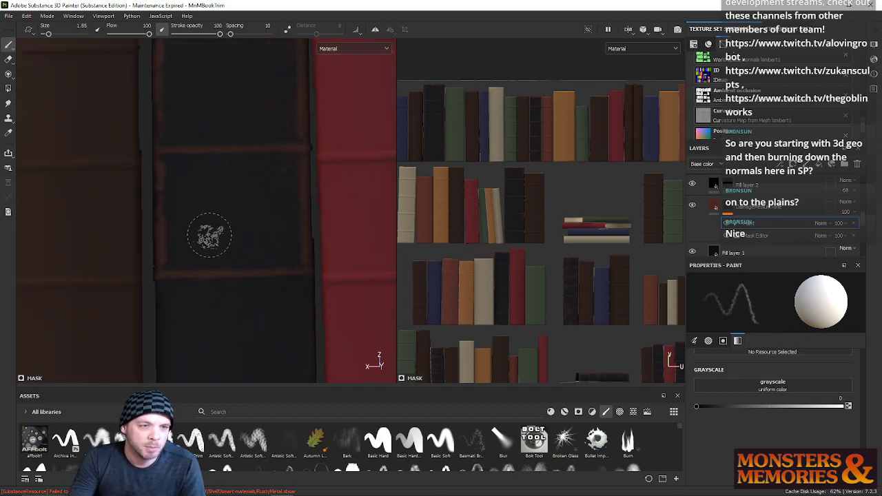
scroll(207, 236, up, 3)
alt+middle_drag(198, 238, 254, 243)
scroll(250, 237, down, 1)
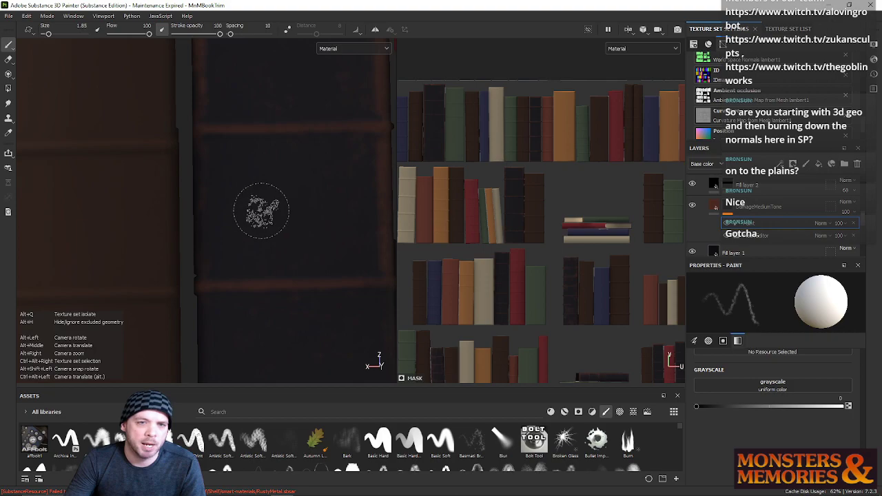
alt+middle_drag(262, 202, 172, 215)
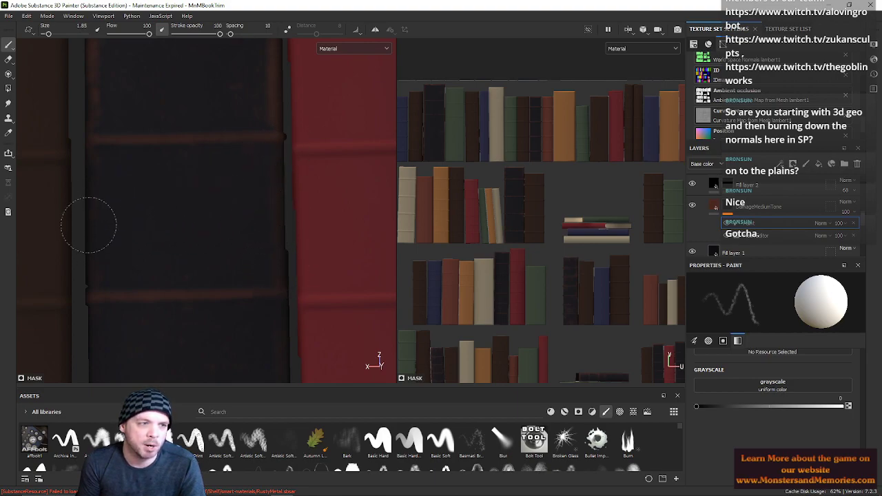
Step: Mask out the rusty wear along both sides of the black book's third panel from the bottom
key(alt)
alt+drag(71, 230, 75, 233)
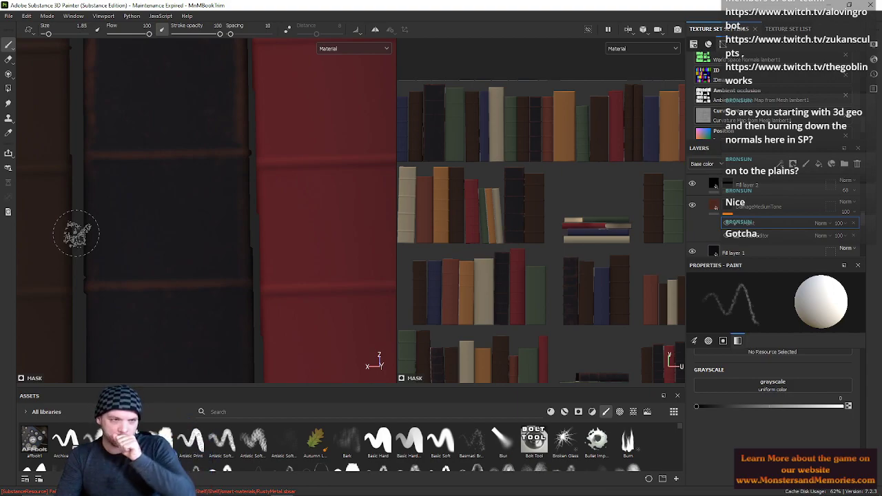
mouse_move(79, 233)
alt+mouse_down()
mouse_move(124, 236)
mouse_move(152, 193)
mouse_move(235, 298)
mouse_move(231, 290)
alt+mouse_up()
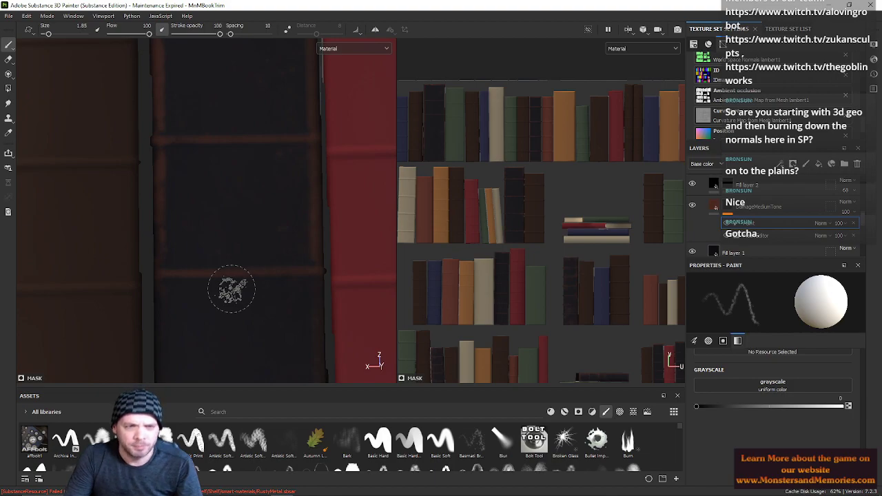
alt+drag(173, 258, 141, 212)
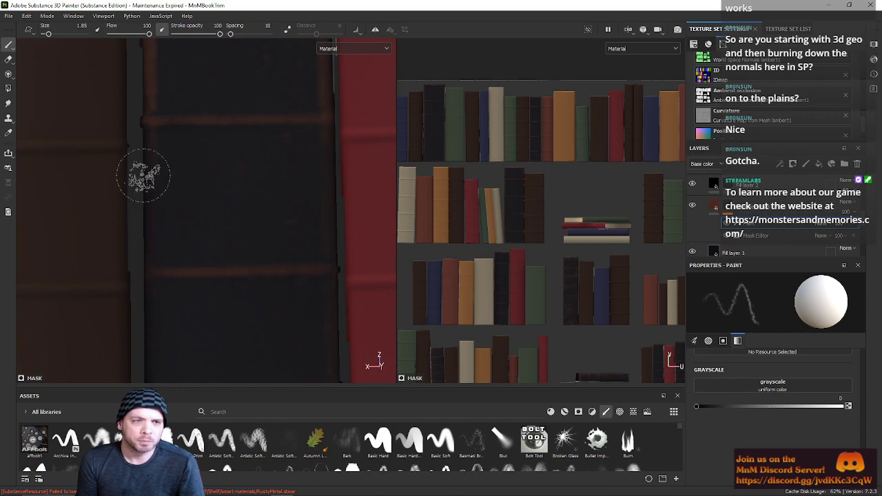
Step: Mask out the side wear on the black book's fourth and fifth panels from the bottom, leaving the raised bands worn
scroll(145, 173, down, 1)
alt+middle_drag(170, 153, 179, 308)
scroll(179, 307, up, 5)
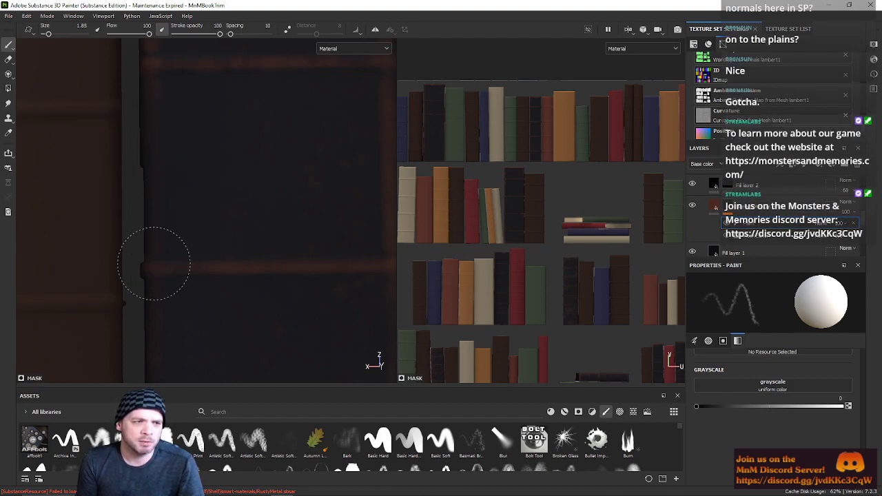
alt+drag(223, 232, 102, 235)
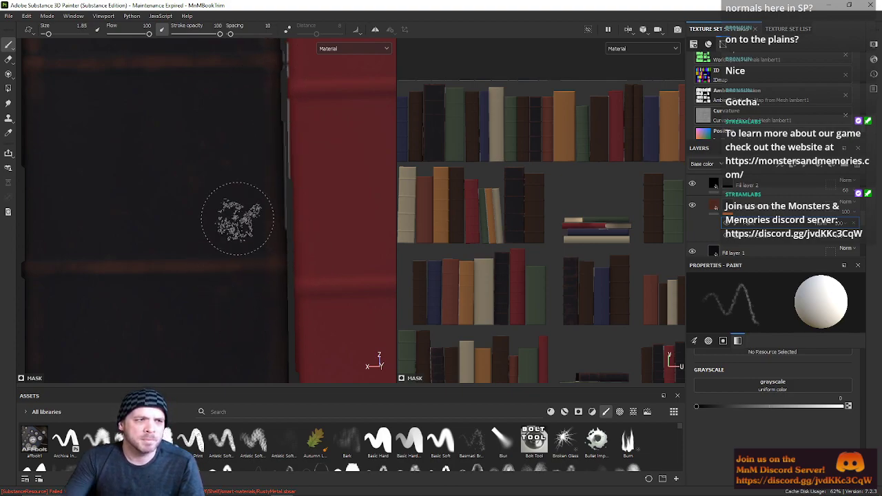
alt+right_drag(239, 220, 247, 194)
alt+middle_drag(248, 194, 299, 335)
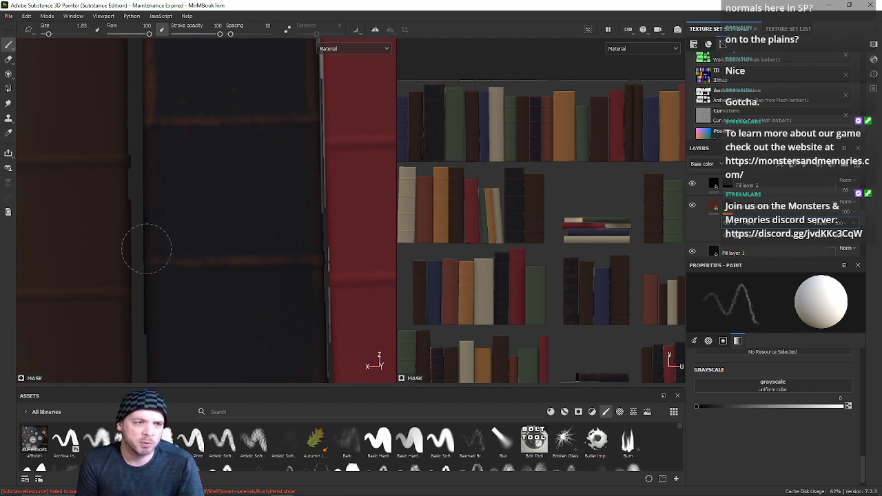
Step: Mask out the rusty wear along both sides of the panel directly below the black book's top panel
scroll(169, 248, down, 1)
mouse_move(205, 220)
alt+mouse_down()
mouse_move(188, 284)
mouse_move(242, 240)
alt+mouse_up()
alt+drag(148, 154, 222, 193)
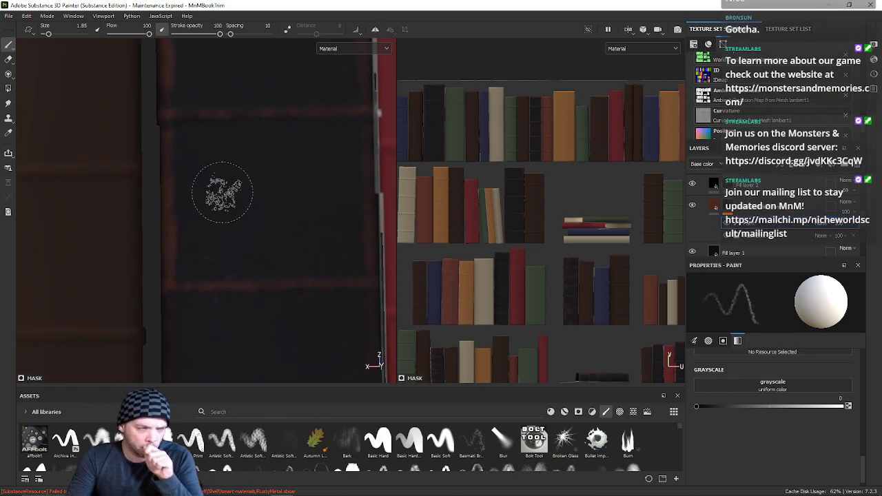
scroll(227, 198, down, 1)
scroll(231, 199, up, 3)
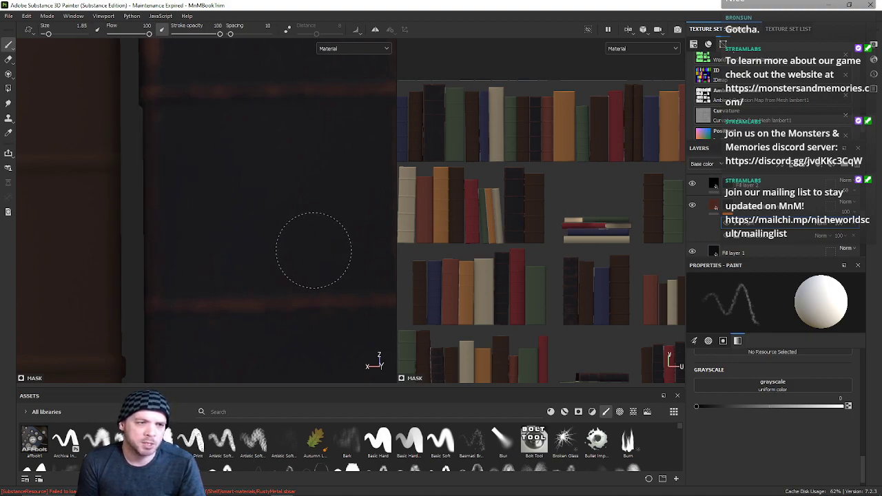
alt+right_drag(135, 164, 134, 152)
alt+drag(133, 152, 242, 186)
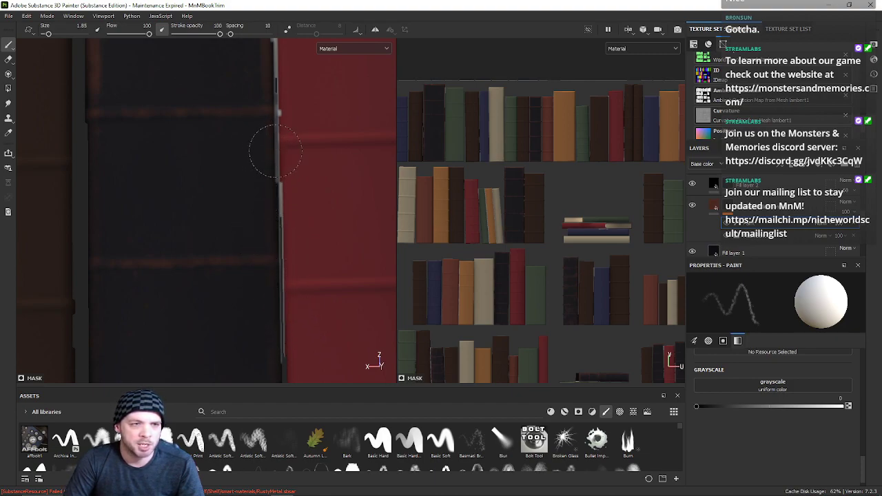
Step: Set the brush size to 1.76 and mask out the rusty wear along both sides of the black book's top panel
mouse_move(112, 148)
alt+middle_down()
mouse_move(205, 270)
mouse_move(222, 313)
alt+middle_up()
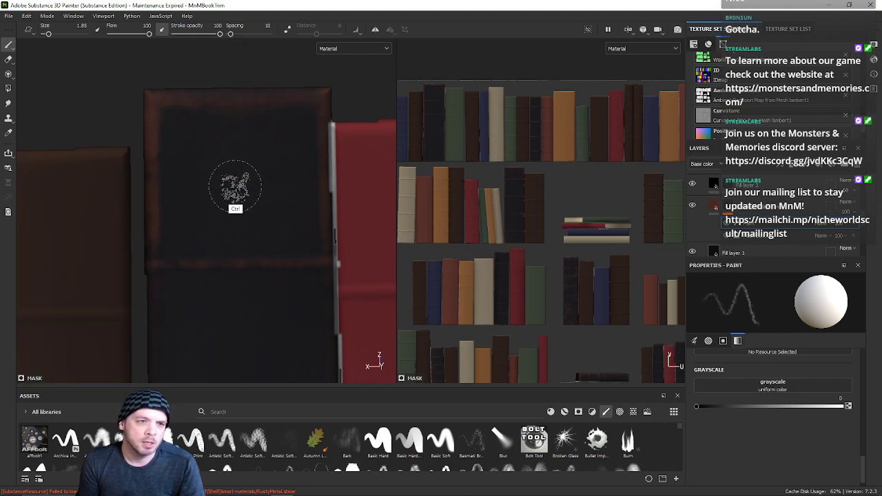
ctrl+right_drag(246, 178, 248, 176)
ctrl+right_drag(237, 165, 192, 84)
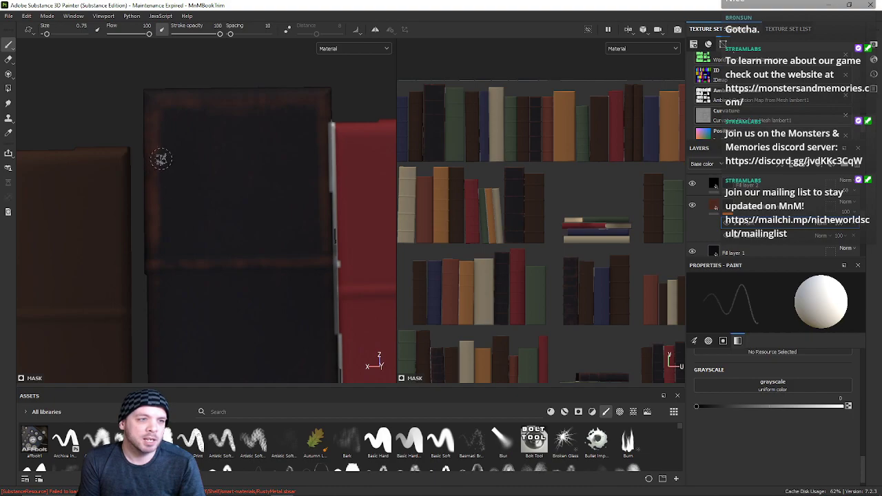
ctrl+drag(195, 177, 216, 176)
mouse_move(216, 176)
ctrl+right_down()
mouse_move(232, 196)
mouse_move(244, 189)
mouse_move(181, 177)
mouse_move(149, 157)
ctrl+right_up()
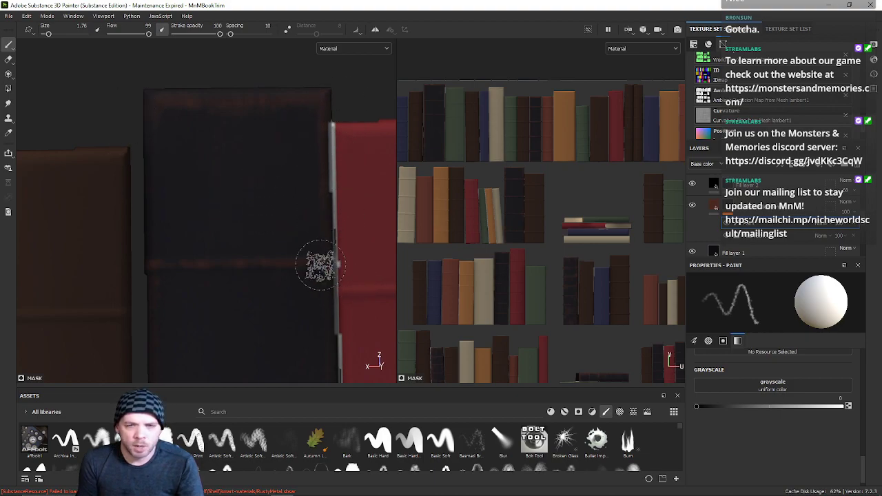
Step: Display the Base color channel and examine the black book's spine and the edges between neighbouring books
click(377, 49)
click(365, 88)
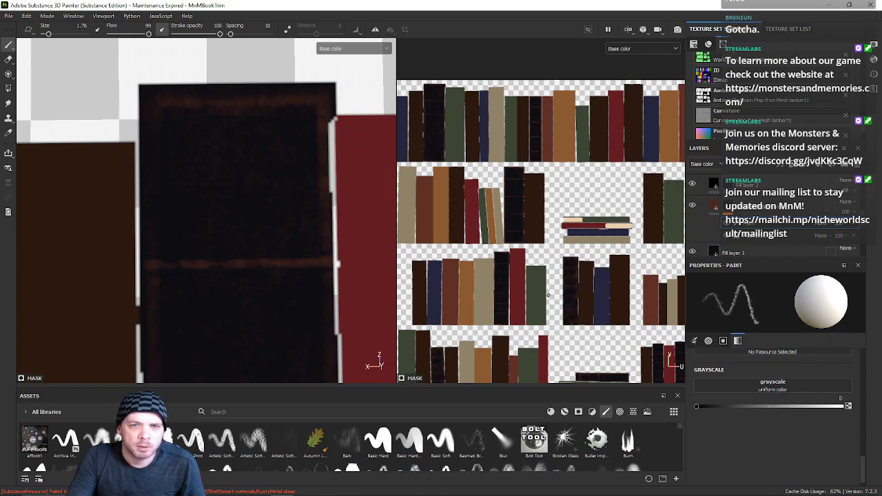
scroll(337, 261, down, 5)
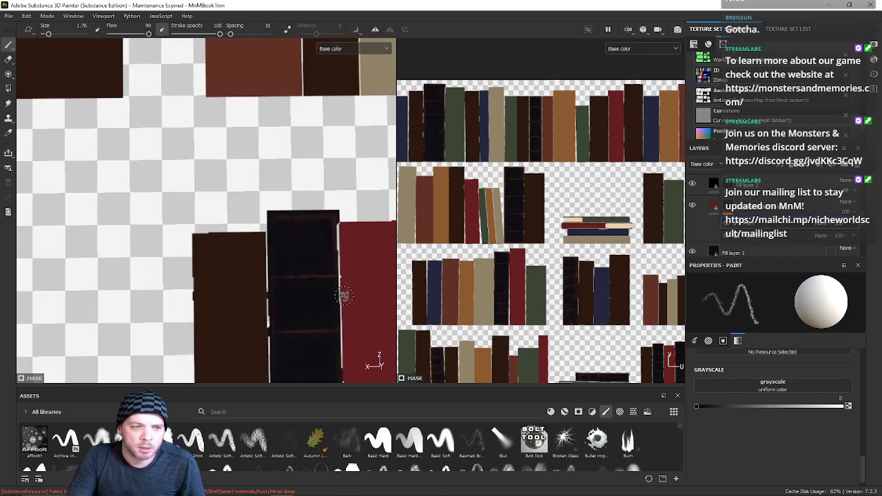
scroll(344, 295, down, 2)
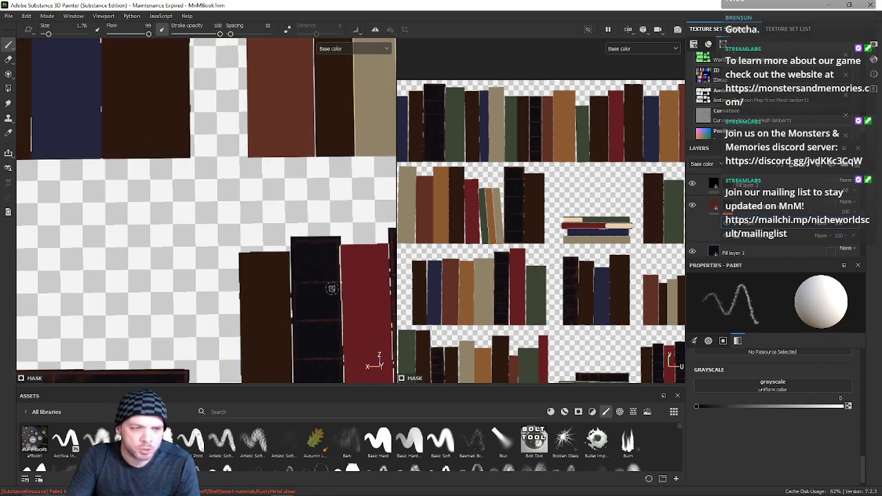
scroll(324, 272, up, 10)
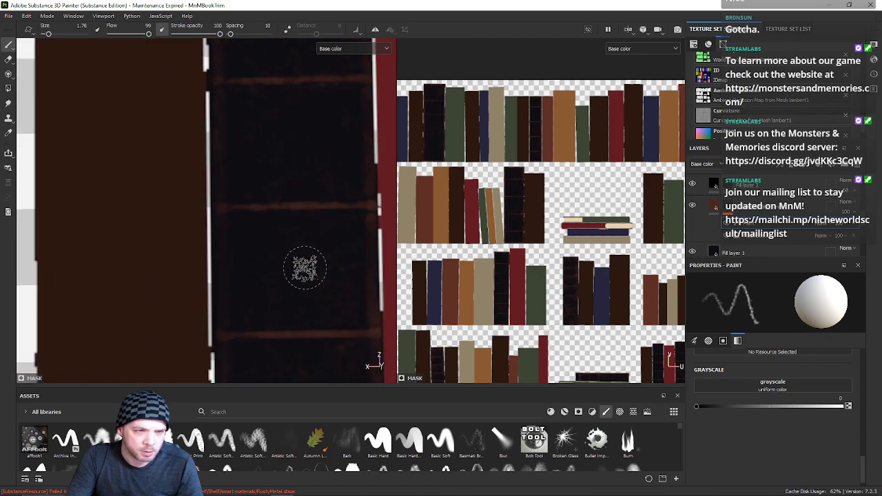
scroll(267, 269, down, 5)
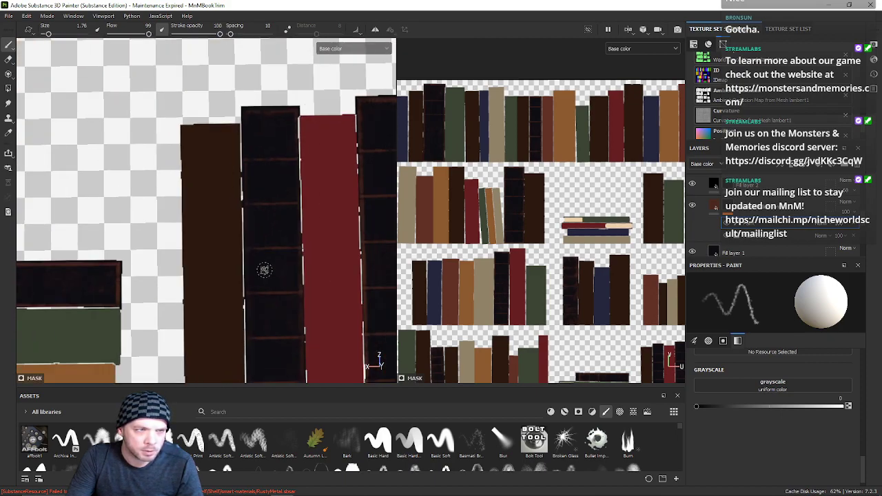
scroll(265, 270, up, 5)
Step: Check the book edges in the Opacity channel, then restore the Material display and inspect the black book's top
click(390, 50)
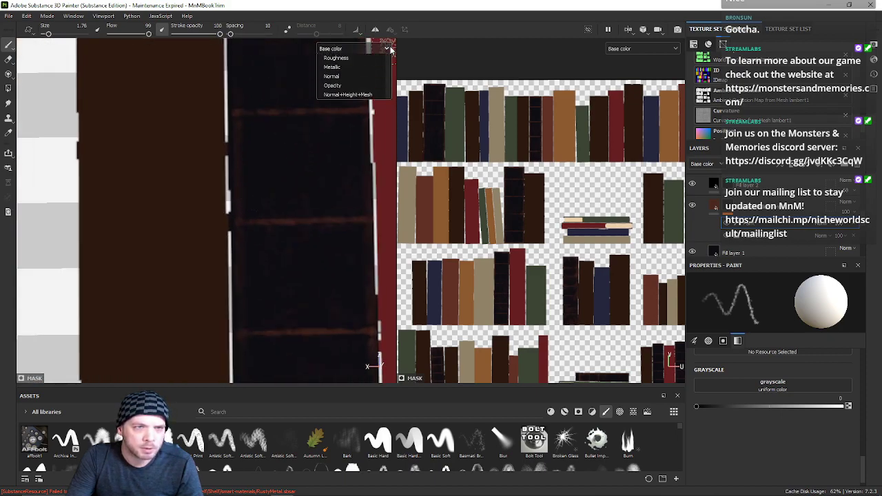
click(338, 133)
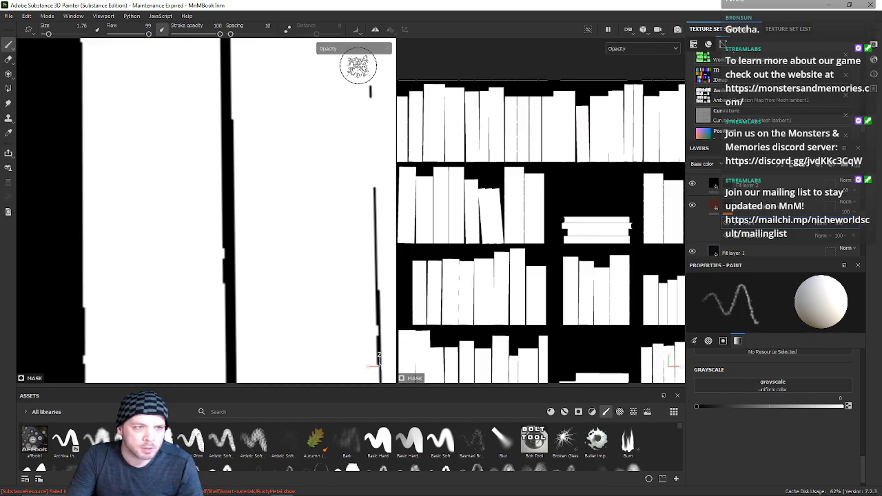
click(388, 49)
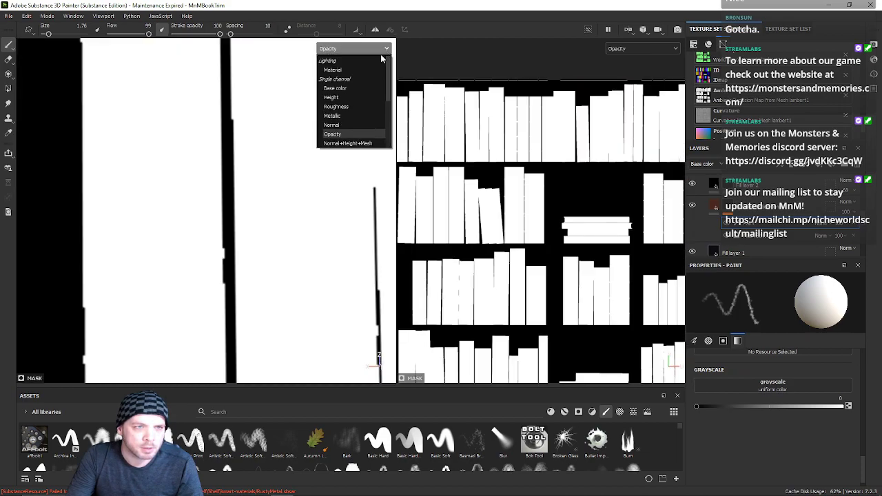
click(344, 89)
click(346, 51)
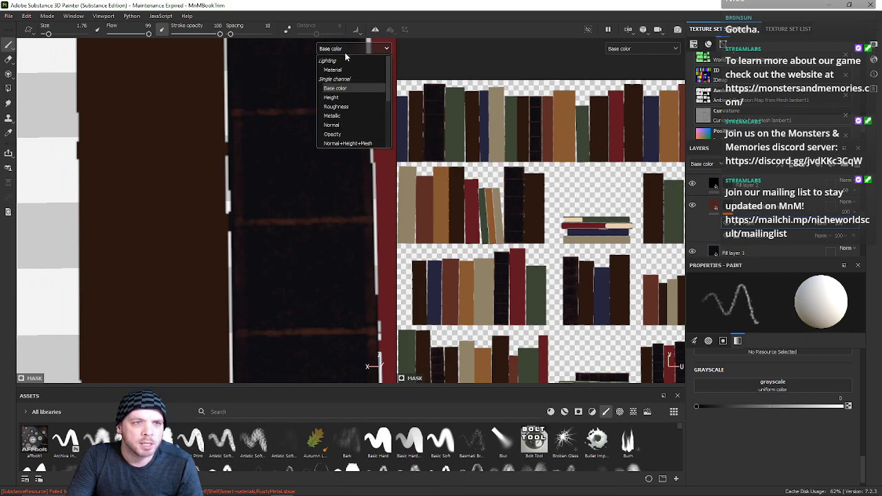
click(333, 70)
middle_drag(343, 92, 288, 198)
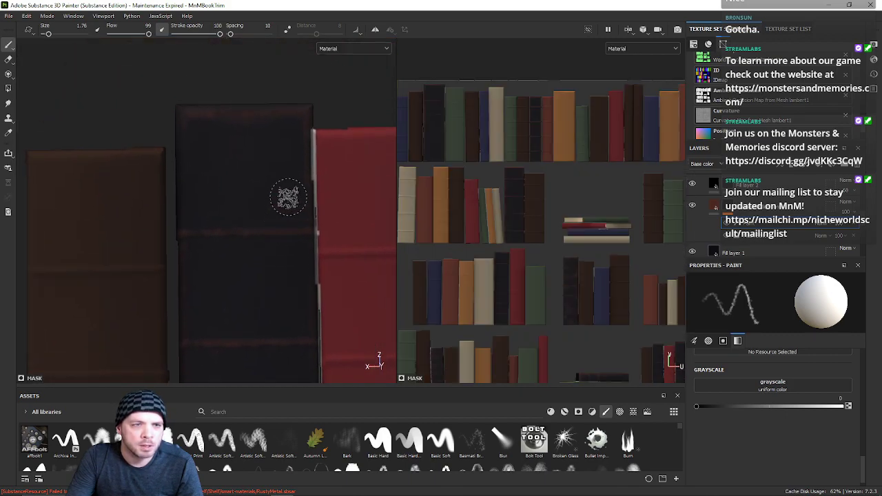
scroll(288, 197, up, 3)
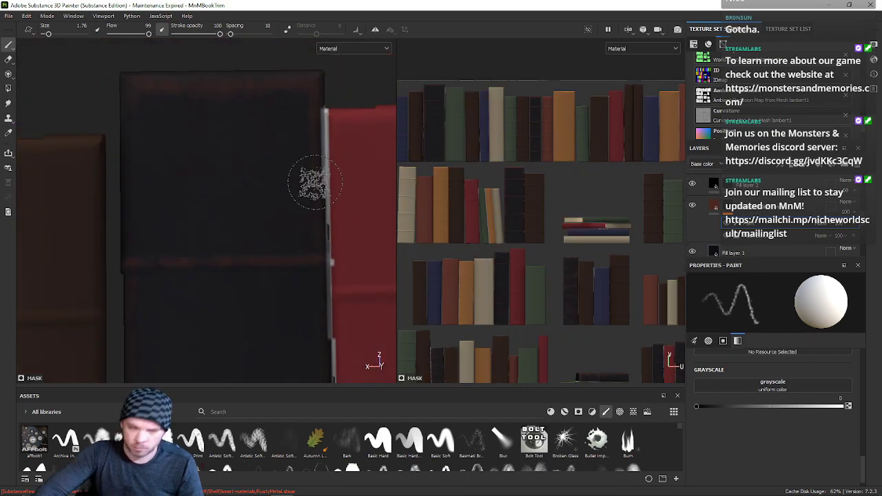
Step: Switch to Photoshop and examine the book colour blocks in IDmap.png
mouse_move(414, 484)
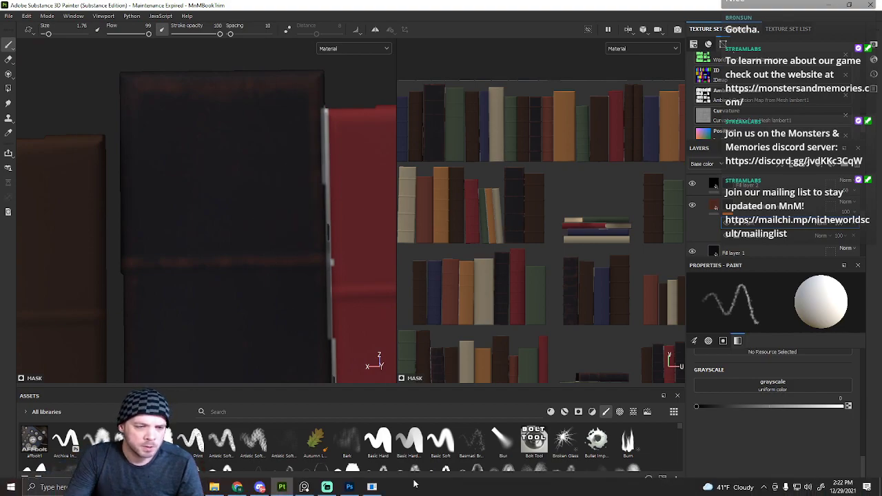
click(349, 487)
scroll(473, 335, down, 5)
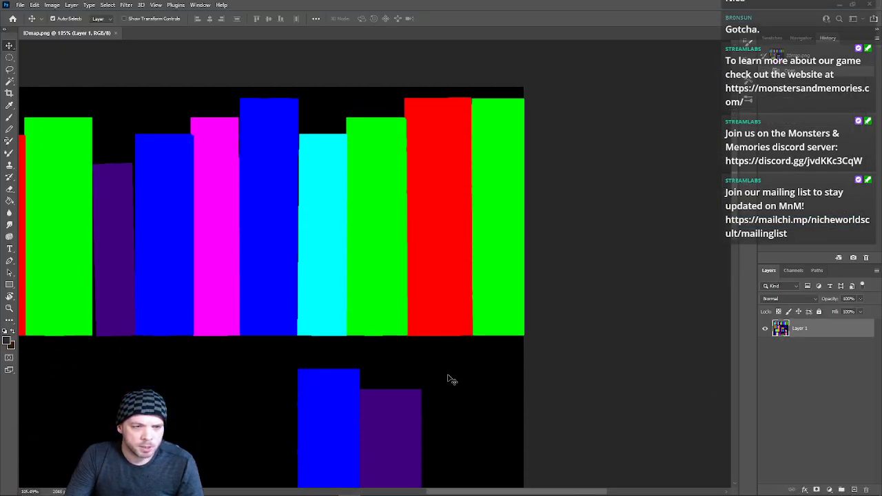
drag(733, 185, 515, 310)
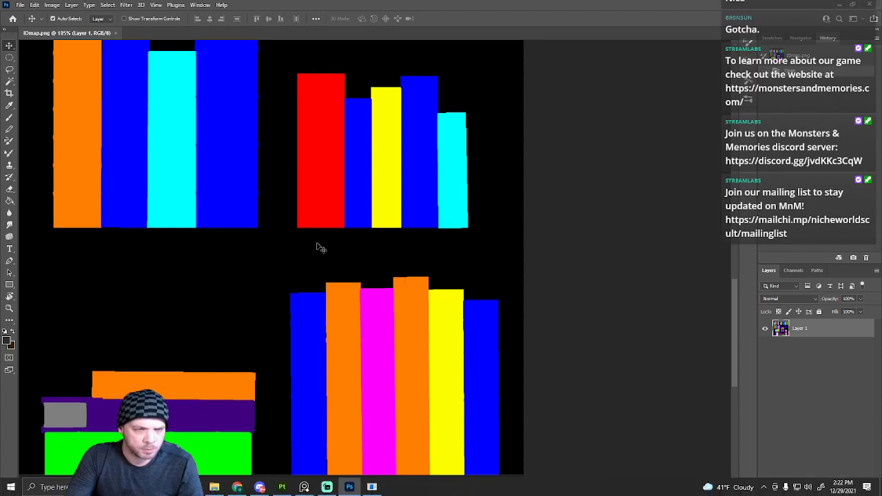
scroll(317, 442, down, 1)
mouse_move(363, 494)
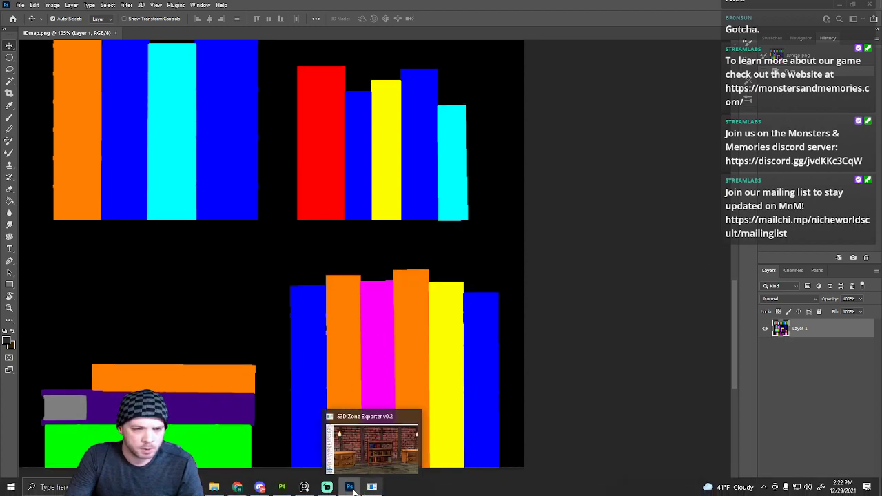
mouse_move(326, 488)
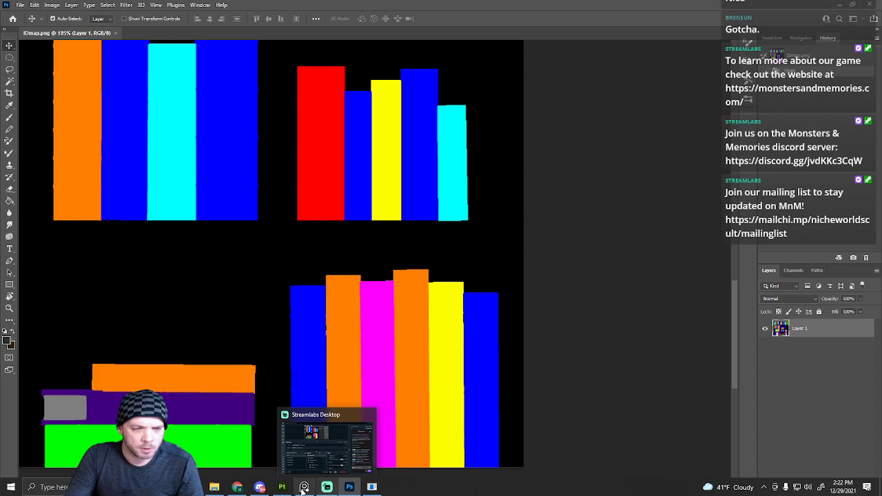
Step: Return to Substance 3D Painter, inspect the black book's spine, and open the resource choices for the ID mesh map
click(304, 487)
scroll(340, 276, down, 2)
alt+middle_drag(315, 348, 228, 190)
scroll(242, 215, down, 7)
scroll(244, 224, up, 10)
alt+middle_drag(276, 213, 277, 224)
click(709, 80)
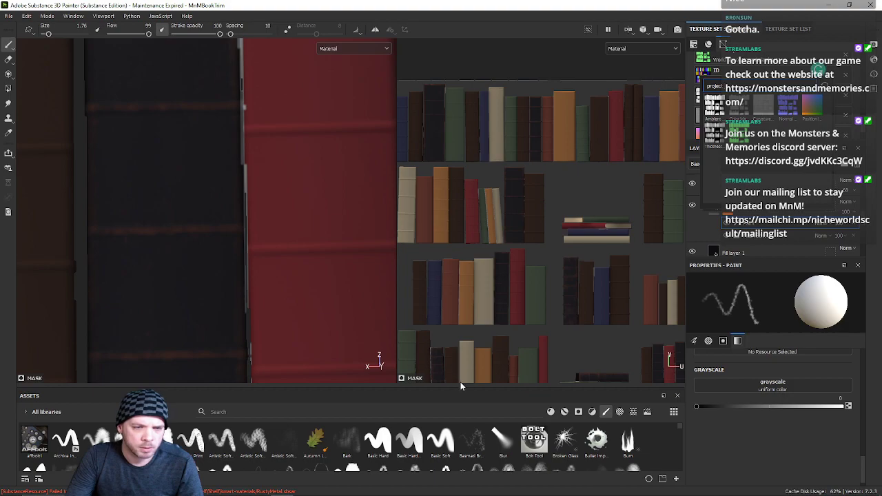
Step: Enlarge the Assets panel and look through its texture and environment thumbnails
drag(461, 389, 433, 390)
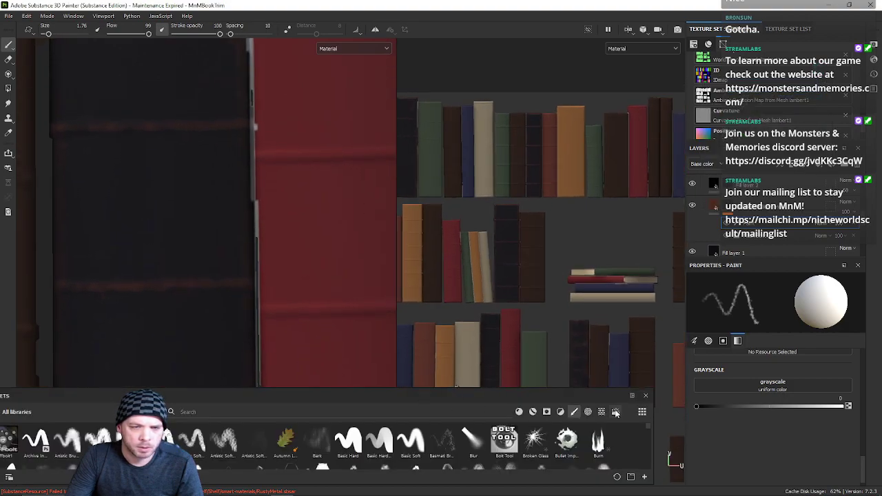
drag(562, 396, 604, 479)
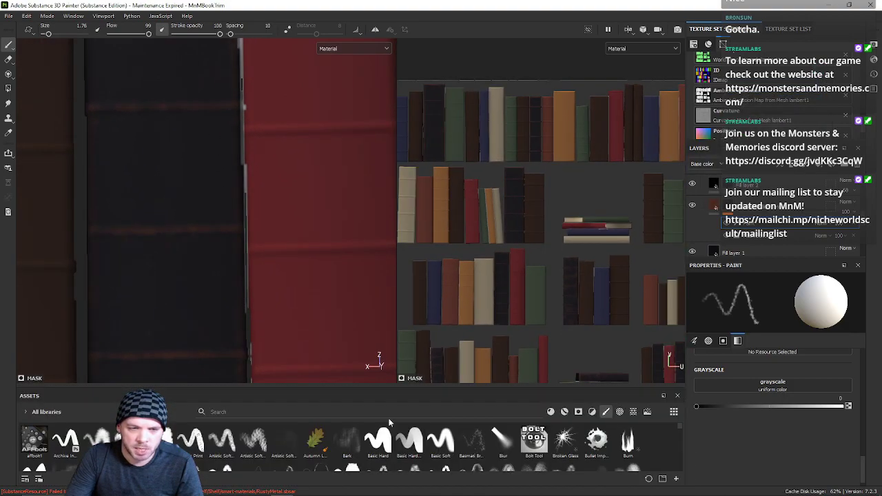
drag(399, 387, 400, 291)
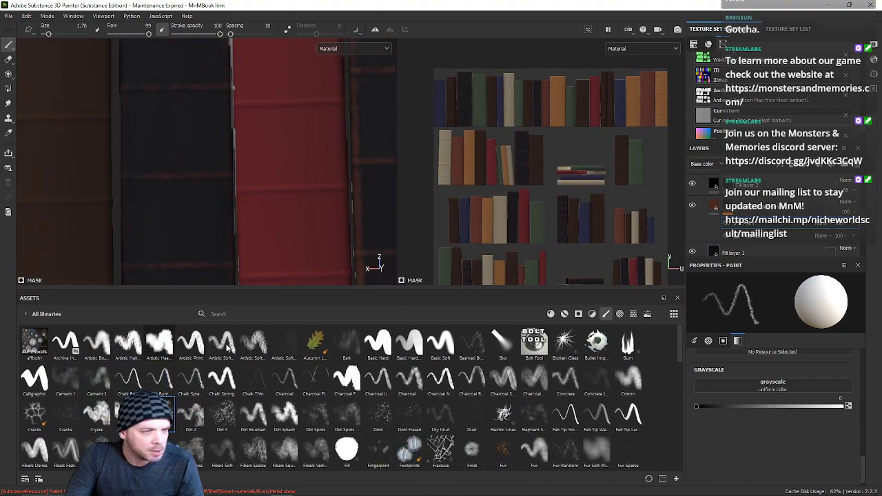
click(635, 317)
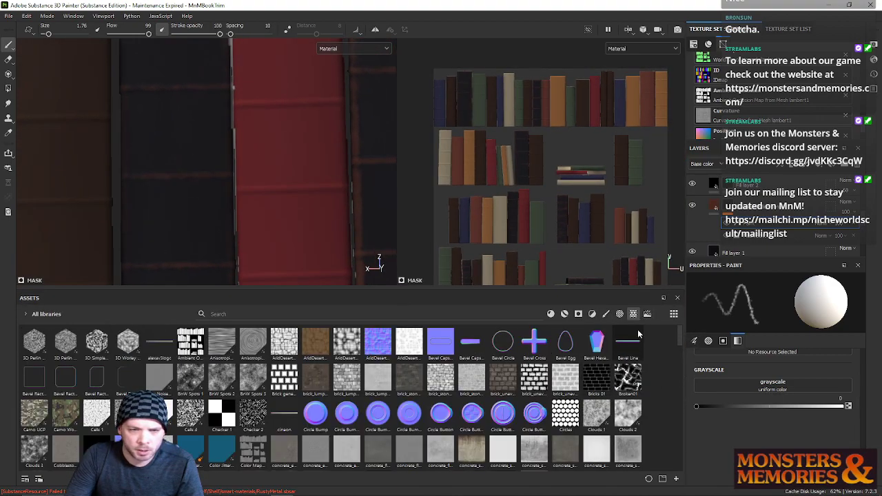
click(648, 316)
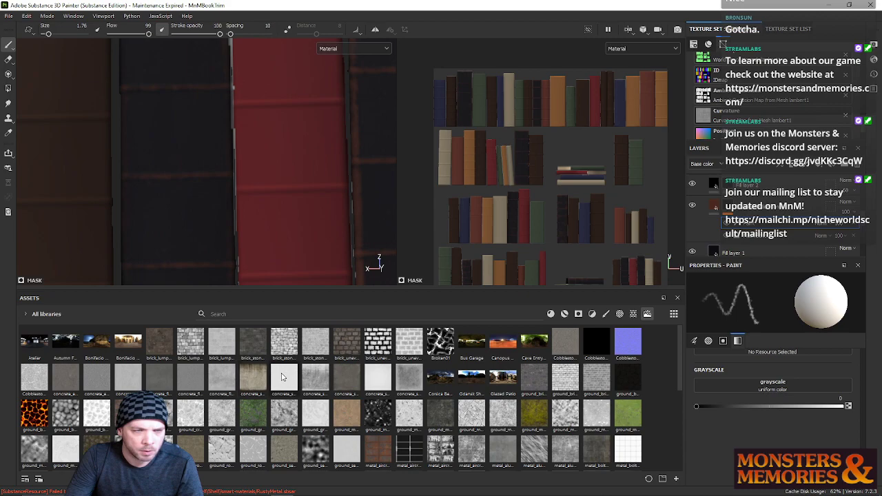
scroll(299, 373, down, 5)
scroll(299, 373, up, 6)
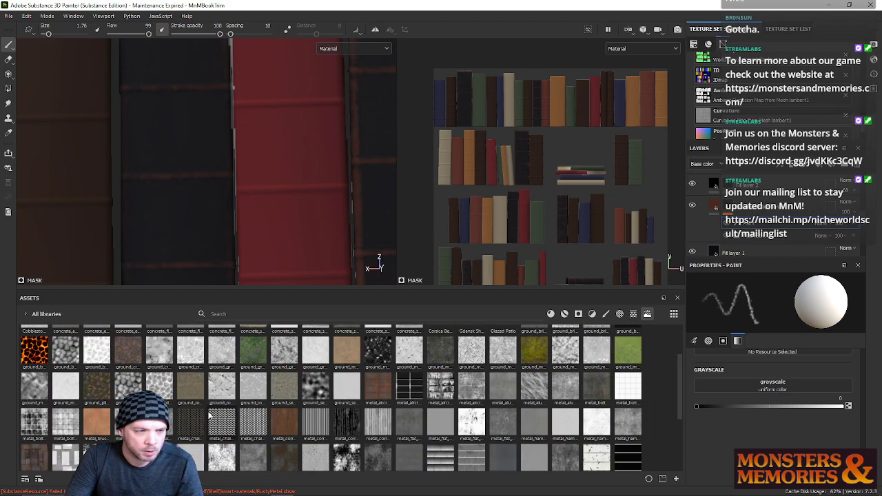
Step: Search the assets for "ID" and "IDmap", then clear the search and look through all textures for the ID map
click(463, 316)
text(io)
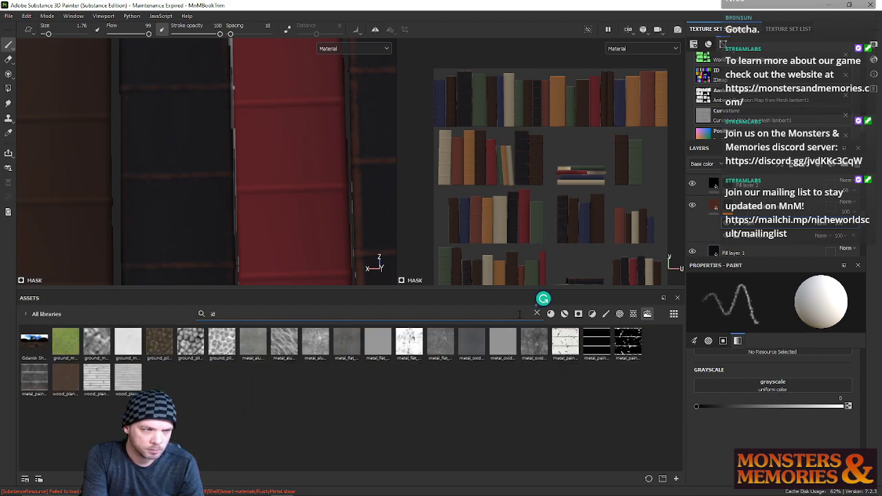
key(BackSpace)
key(BackSpace)
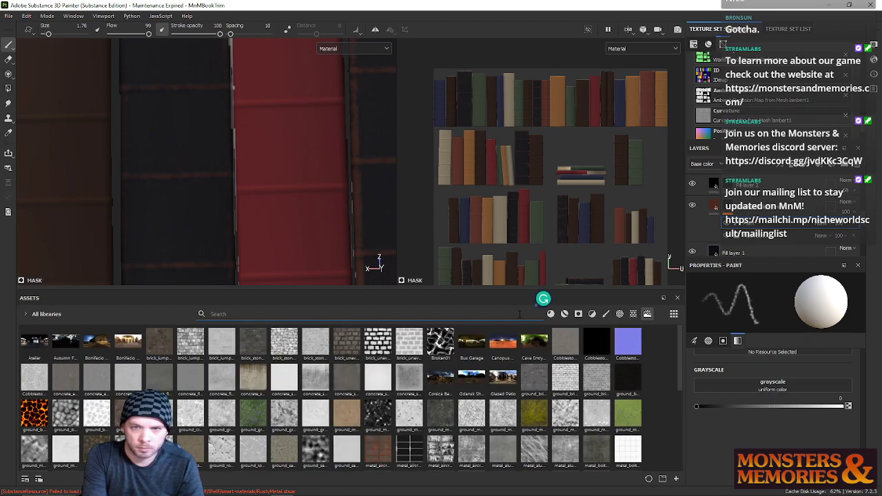
text(id)
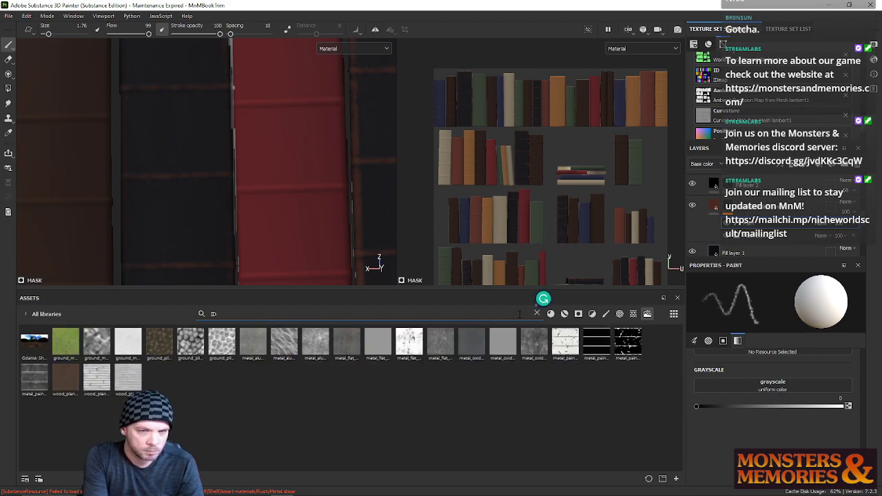
key(BackSpace)
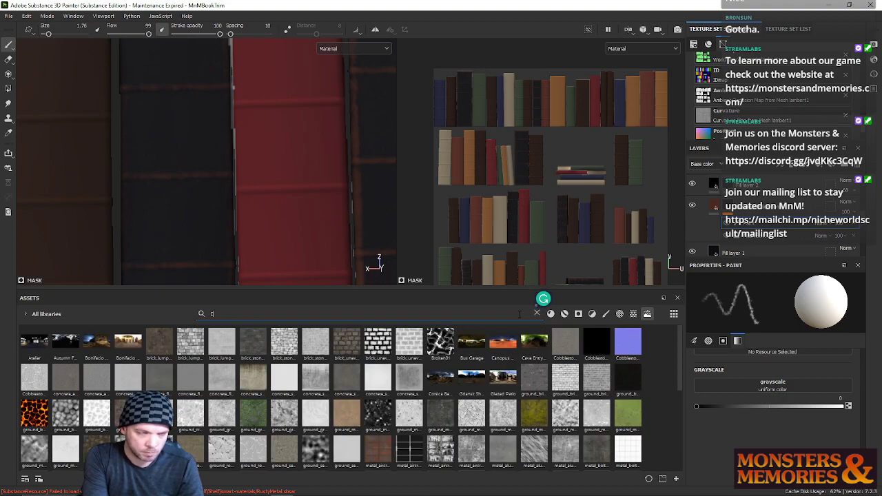
text(Dmal)
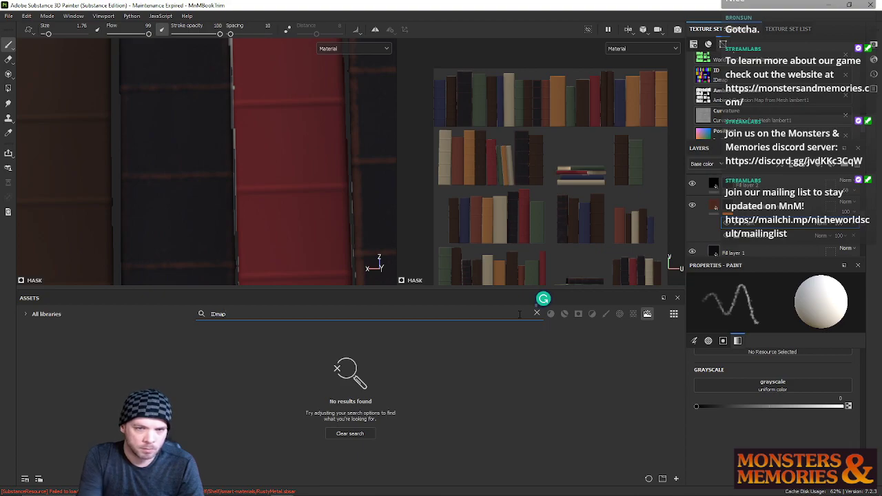
click(635, 315)
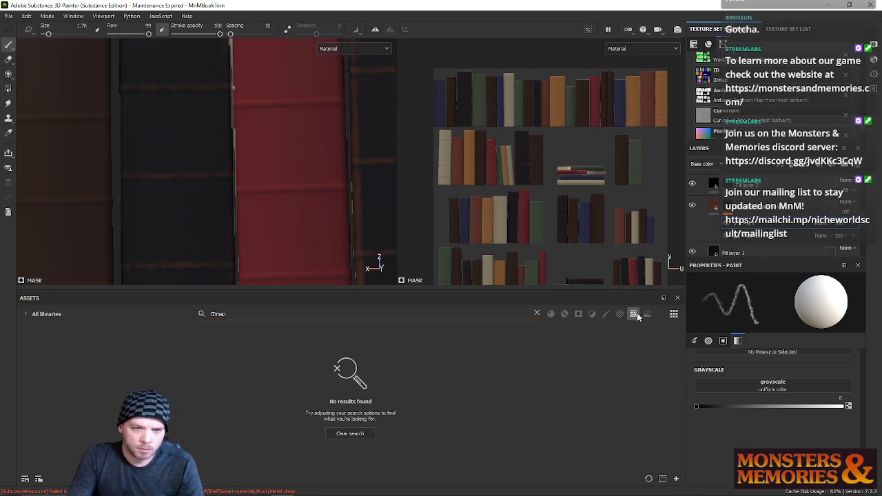
click(537, 313)
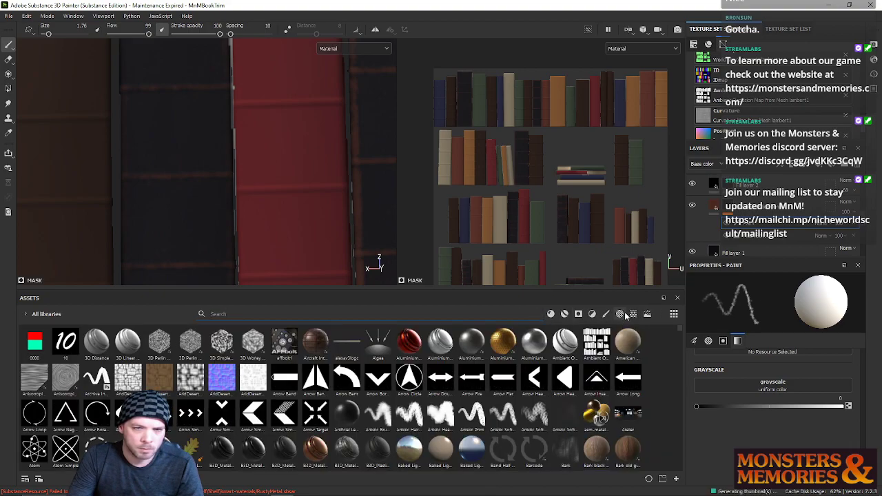
scroll(611, 331, down, 20)
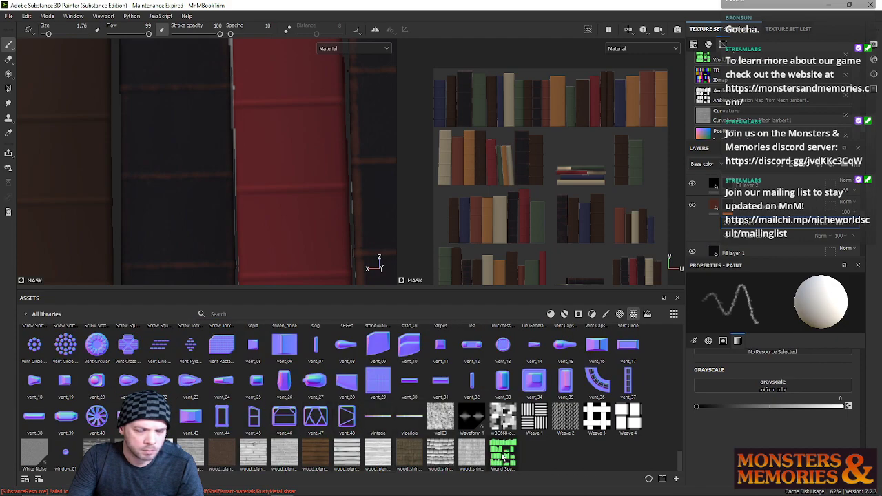
Step: Toggle the DamageMediumTone layer off and on to compare the black book spines with and without wear
click(387, 49)
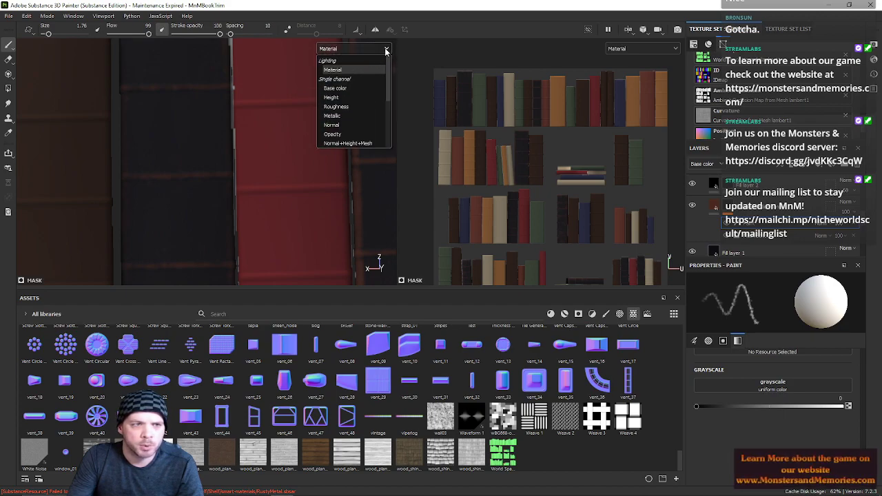
click(396, 50)
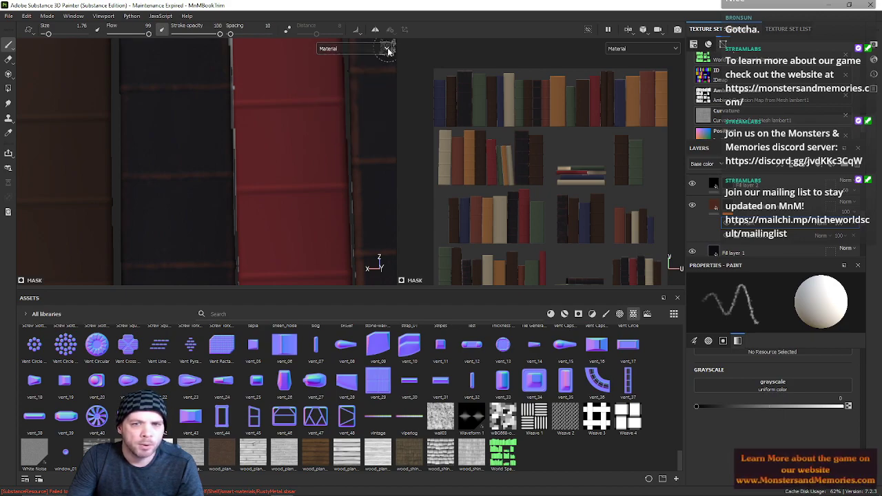
click(692, 207)
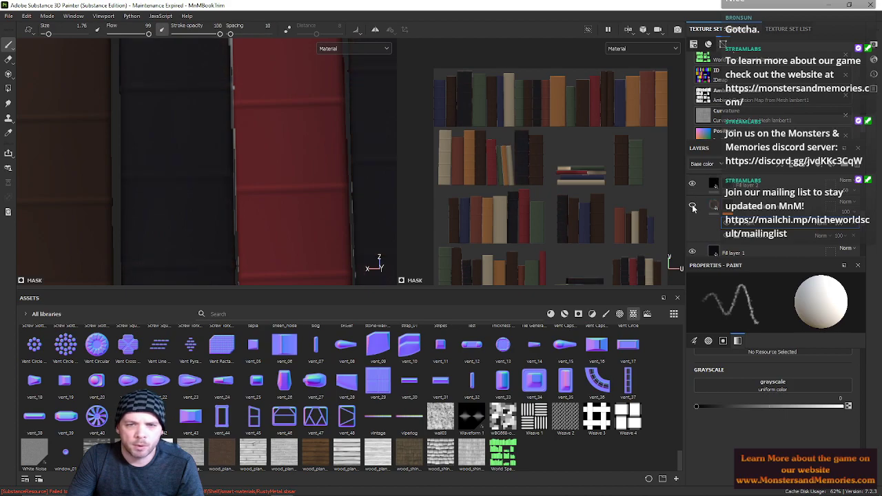
click(693, 207)
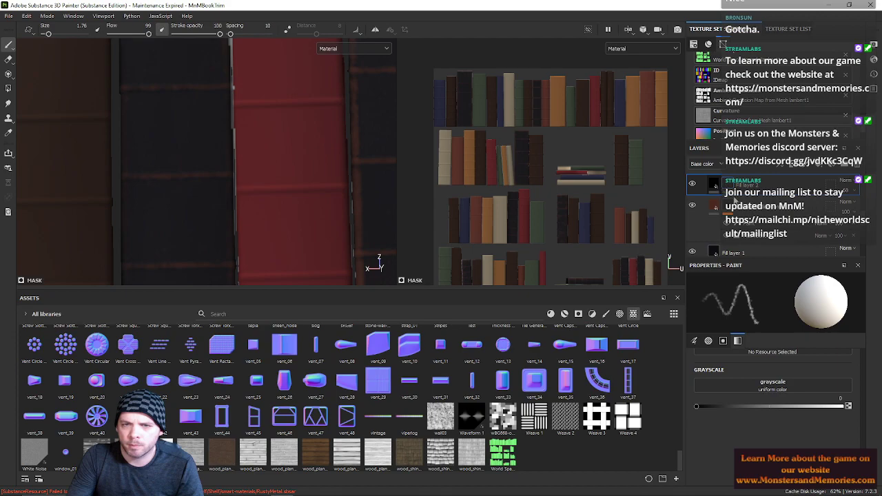
Step: Open the black books' color selection and display the ID map in the viewports to examine the book colour blocks
scroll(704, 184, up, 2)
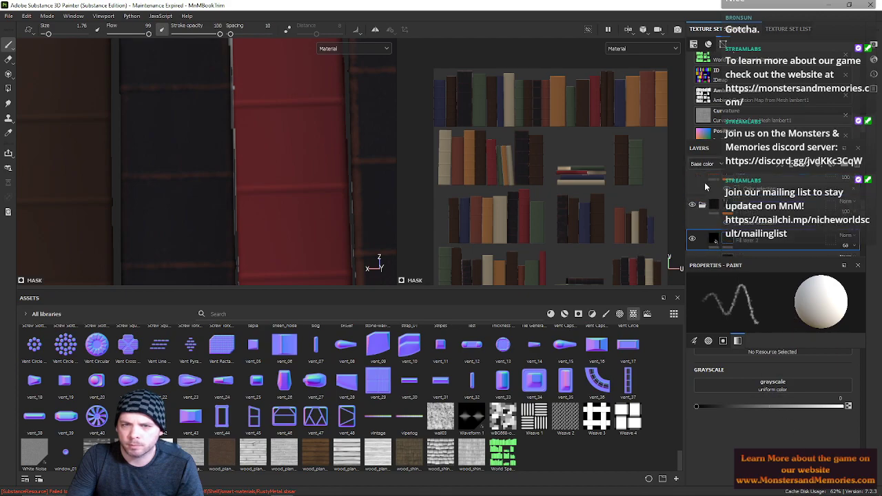
click(752, 219)
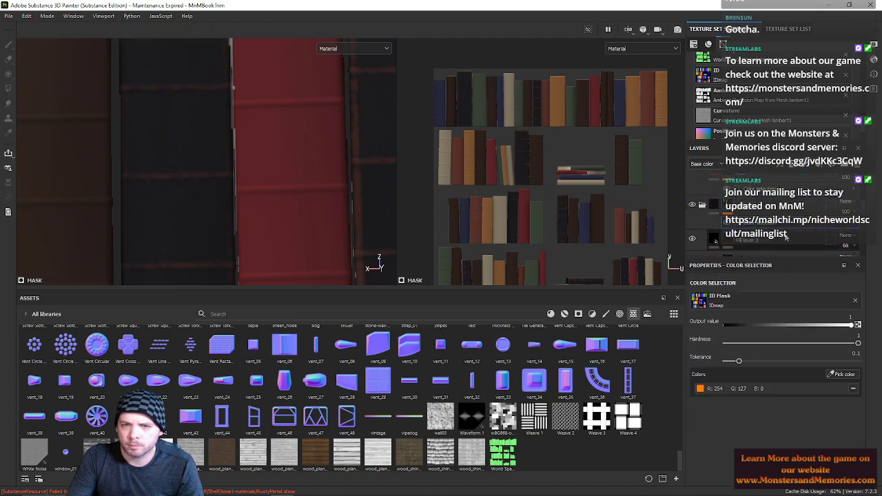
click(848, 376)
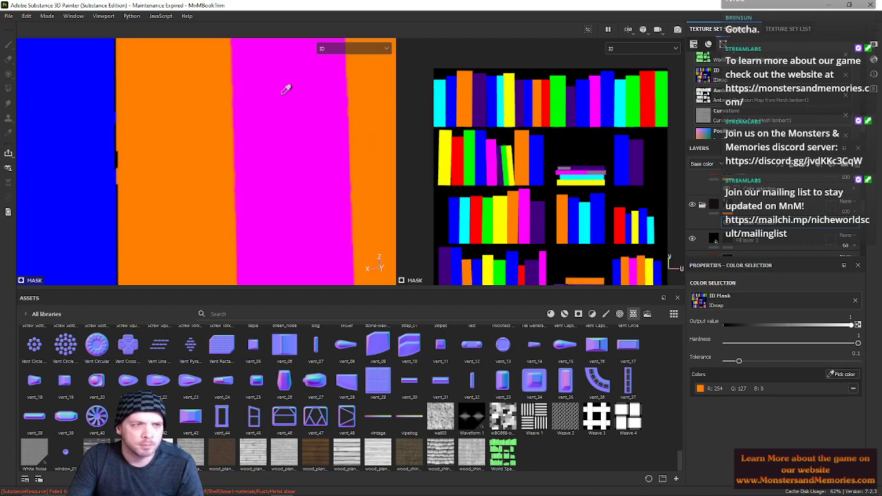
scroll(286, 89, down, 5)
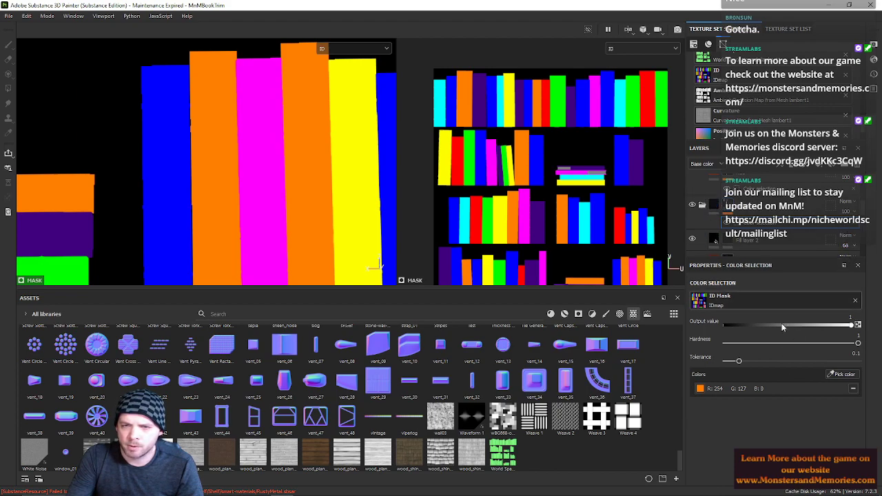
Step: Leave the ID color picking, hide the DamageMediumTone layer and enlarge the Layers panel
click(718, 205)
scroll(247, 141, up, 2)
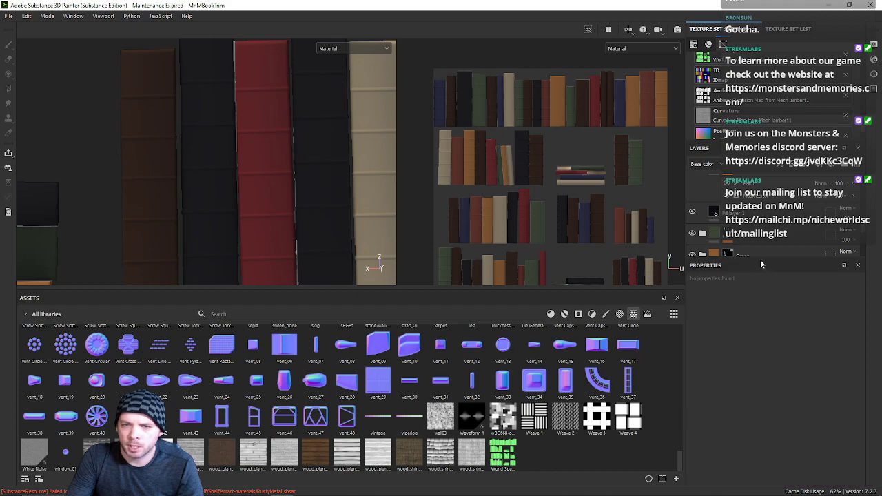
drag(760, 259, 771, 364)
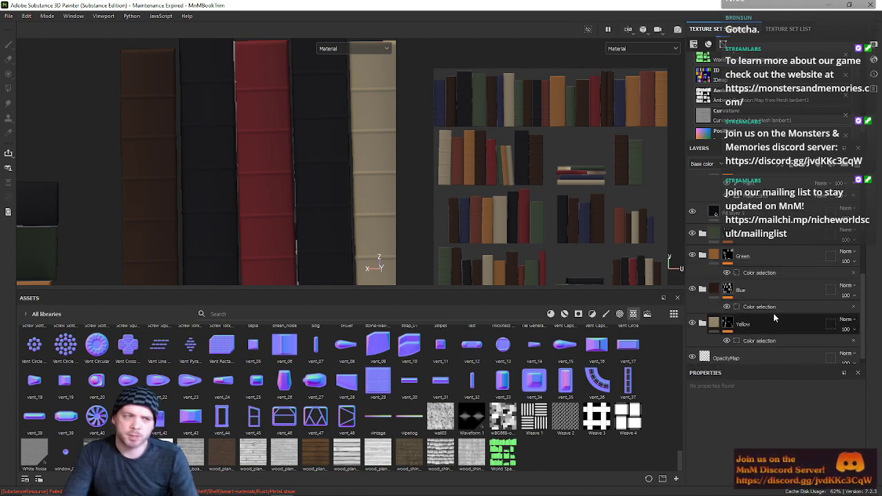
scroll(781, 303, down, 1)
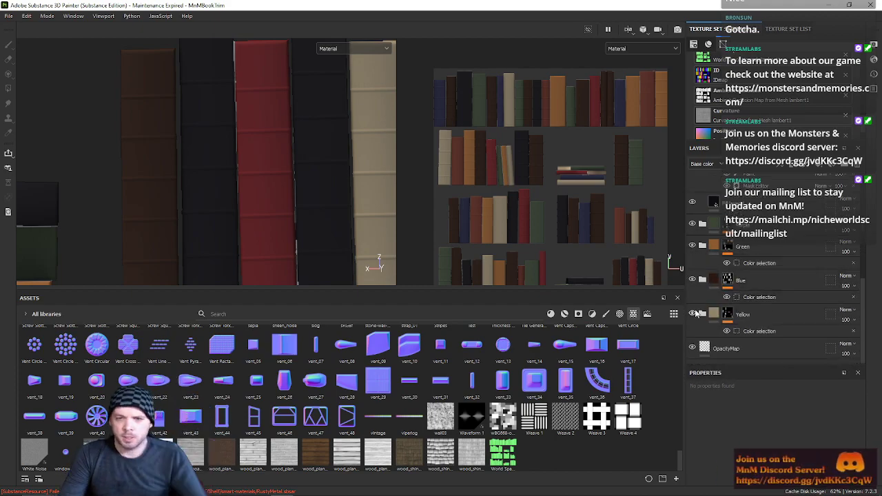
Step: Toggle the OpacityMap, Fill layer 1, Purple, Green, Blue and lower Yellow layers individually to check the gaps between books
click(692, 347)
click(692, 347)
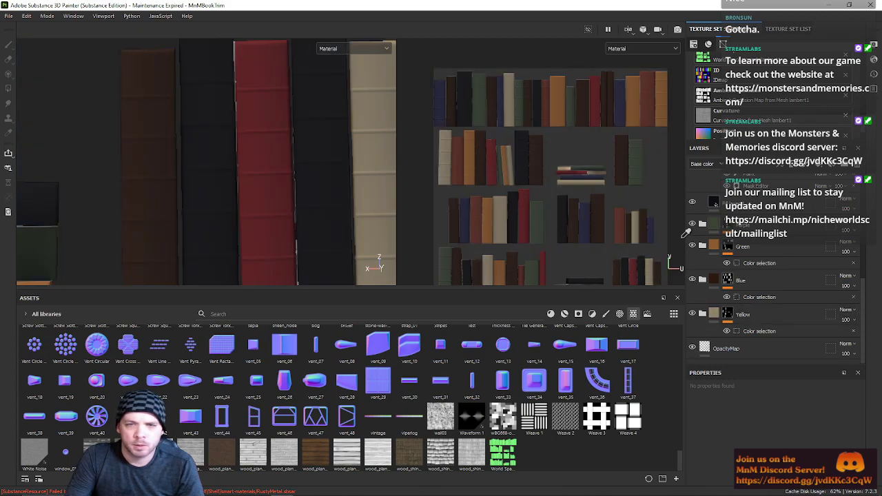
click(692, 204)
click(692, 203)
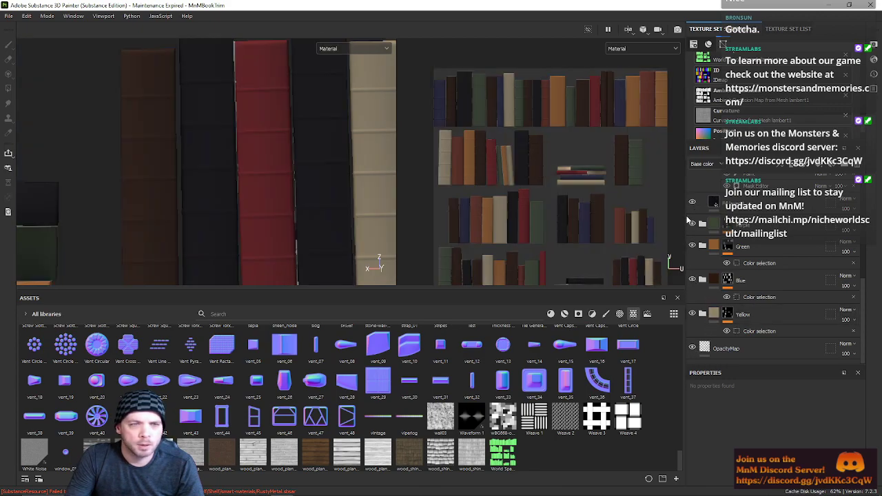
click(692, 224)
click(693, 224)
click(692, 246)
click(692, 246)
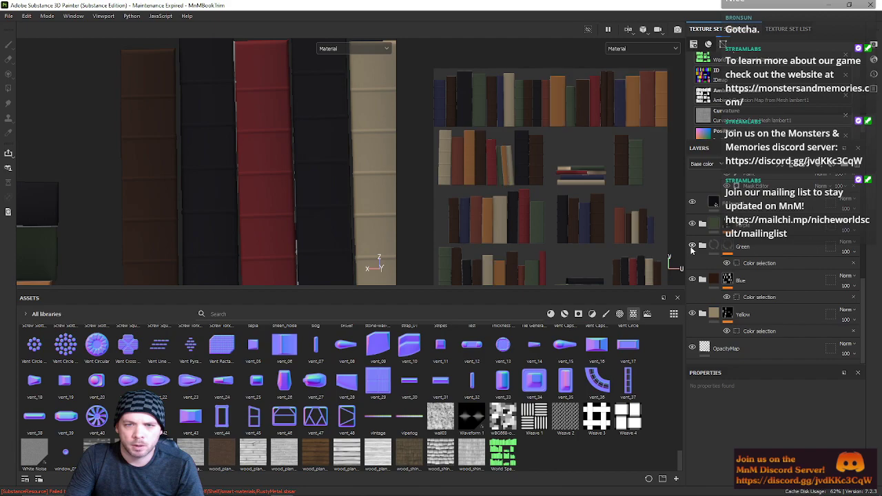
click(692, 280)
click(693, 280)
click(693, 314)
click(693, 314)
scroll(711, 299, down, 3)
scroll(694, 226, up, 1)
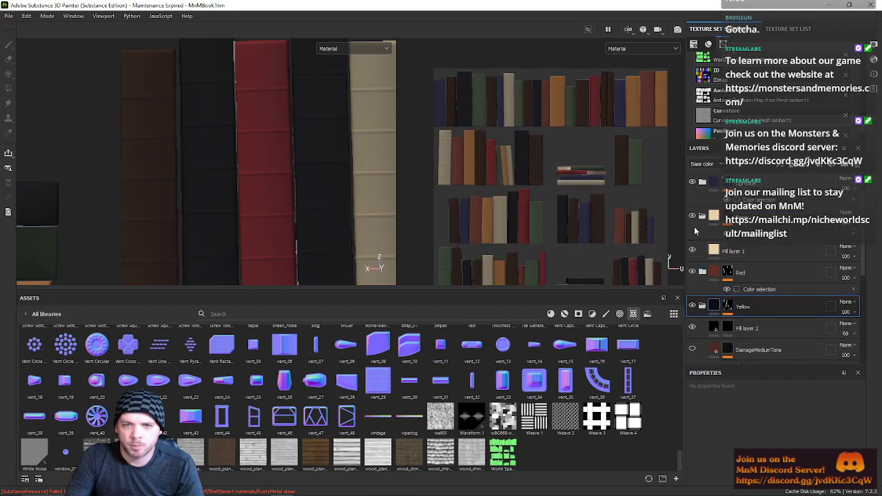
Step: Toggle the Paper folder, its fill layer and the Red folder individually to check the light slivers between books
click(692, 218)
click(692, 217)
click(693, 251)
click(692, 271)
click(691, 272)
click(692, 272)
click(692, 272)
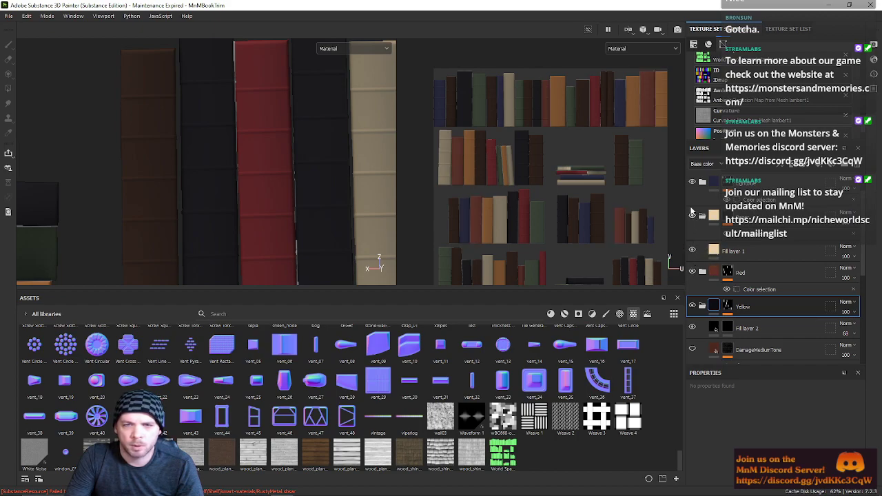
Step: Check the dark blue LightBlue folder's visibility and hide the Paper folder
click(691, 186)
click(691, 186)
click(692, 217)
click(692, 215)
click(692, 215)
click(691, 181)
Step: Show the DamageMediumTone layer again and inspect the edges between the red and black books
scroll(280, 211, down, 3)
scroll(290, 220, up, 2)
scroll(293, 216, up, 2)
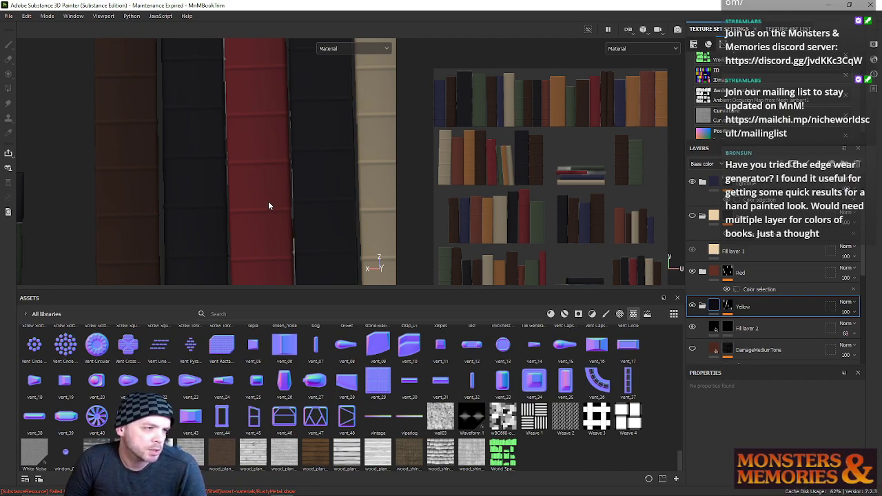
scroll(576, 204, down, 3)
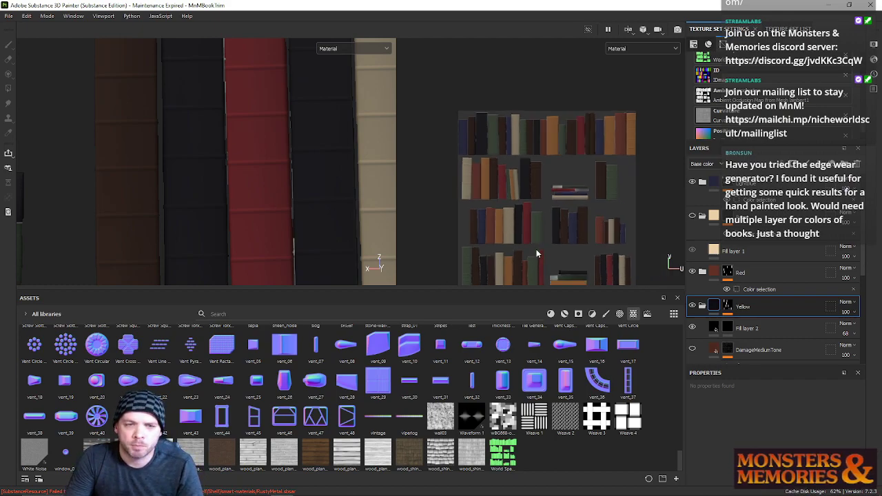
click(692, 349)
alt+right_drag(179, 195, 268, 157)
alt+middle_drag(268, 157, 217, 175)
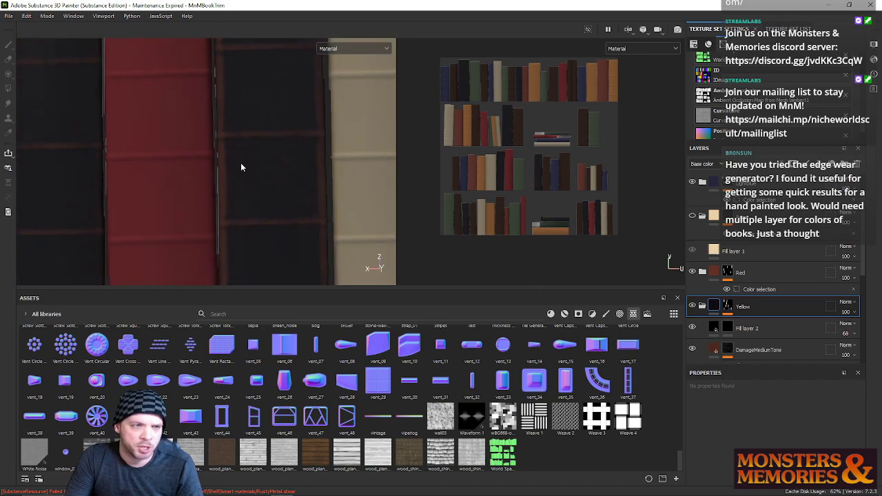
alt+drag(306, 124, 98, 135)
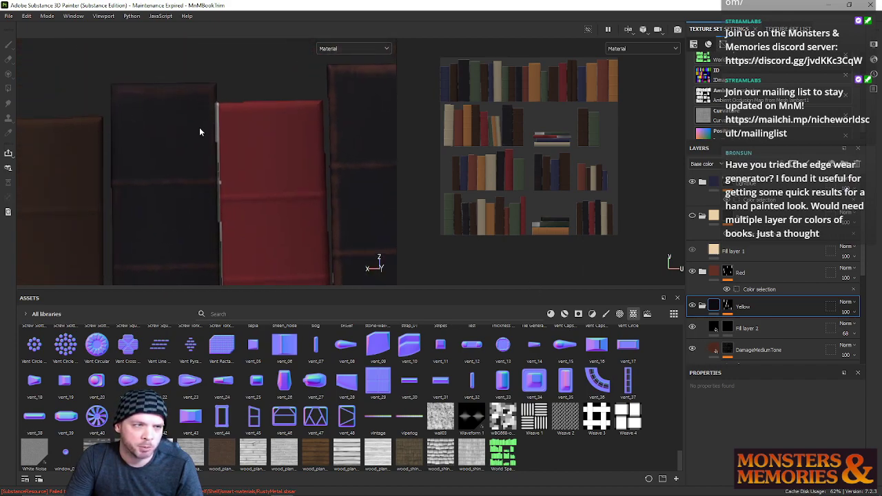
alt+middle_drag(283, 197, 214, 118)
scroll(269, 181, up, 6)
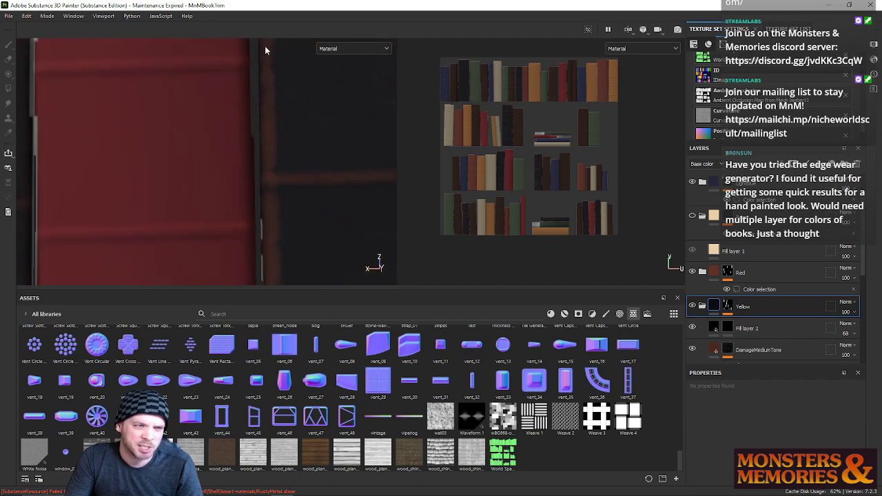
Step: Examine the gaps along the sides of the red and black books down to their bottom edges
scroll(279, 254, down, 4)
alt+middle_drag(282, 230, 266, 203)
alt+middle_drag(167, 198, 266, 193)
scroll(218, 162, down, 9)
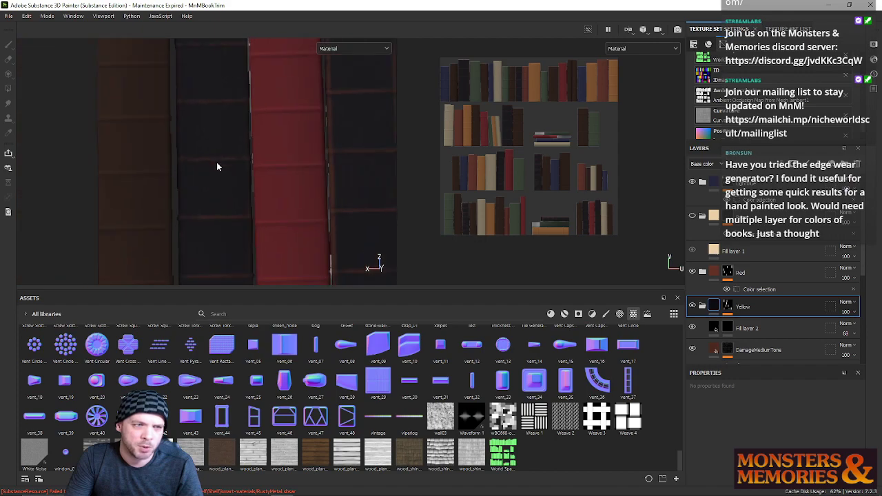
scroll(296, 189, up, 8)
scroll(244, 187, down, 4)
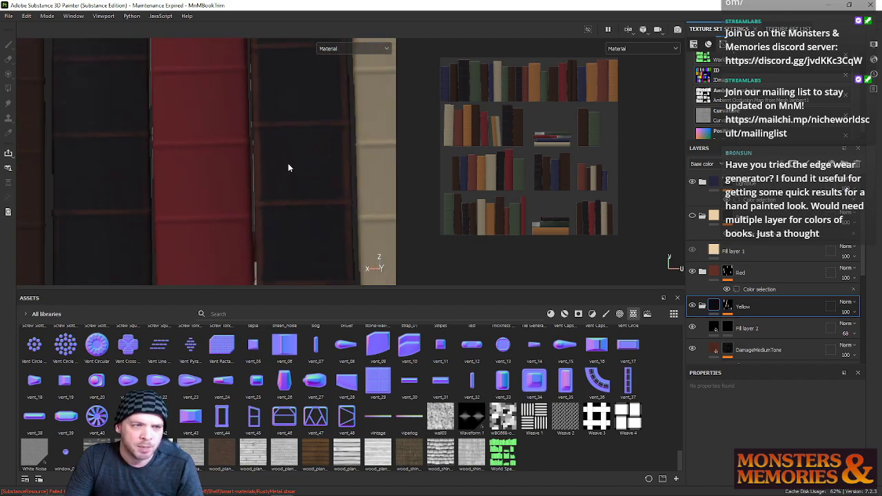
scroll(274, 205, up, 5)
alt+middle_drag(277, 209, 213, 179)
alt+middle_drag(336, 236, 284, 100)
alt+middle_drag(270, 173, 260, 100)
alt+middle_drag(216, 167, 266, 95)
alt+middle_drag(234, 212, 273, 83)
alt+middle_drag(233, 173, 213, 71)
scroll(229, 176, down, 4)
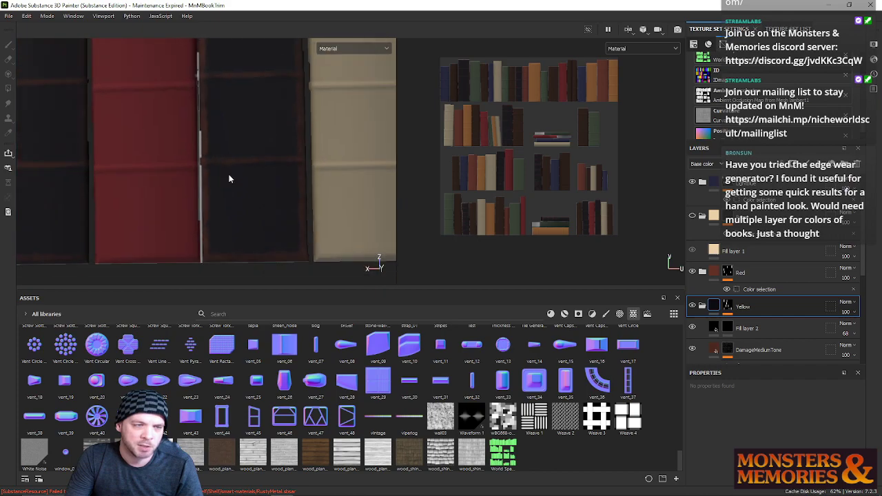
scroll(229, 177, down, 4)
Step: Survey the bookshelf rows and compare the red and black books' edges up close in the 3D and 2D views
alt+middle_drag(230, 177, 238, 74)
alt+middle_drag(166, 156, 217, 71)
alt+middle_drag(92, 250, 256, 172)
scroll(234, 153, down, 6)
alt+middle_drag(207, 135, 222, 206)
scroll(181, 188, up, 1)
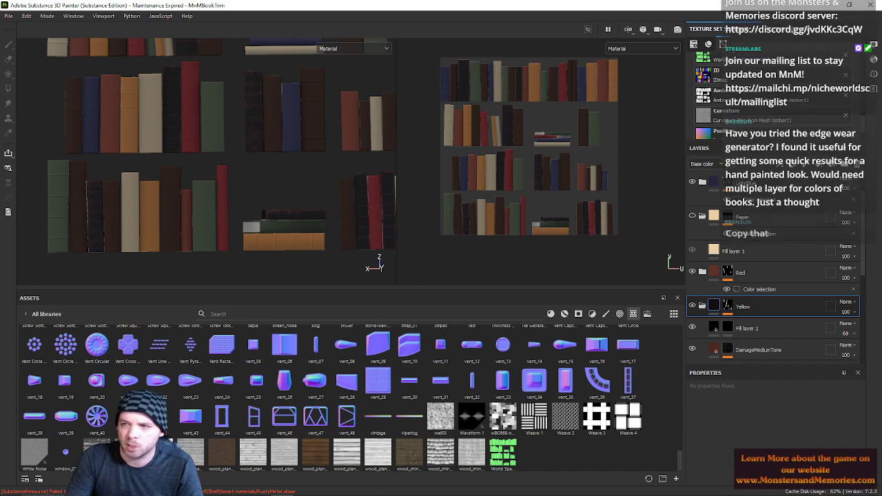
alt+middle_drag(443, 170, 362, 178)
scroll(279, 226, up, 3)
alt+middle_drag(324, 224, 164, 225)
scroll(295, 210, up, 6)
alt+middle_drag(481, 203, 515, 183)
scroll(281, 217, up, 5)
alt+middle_drag(62, 208, 172, 203)
scroll(171, 203, up, 2)
alt+middle_drag(104, 184, 162, 169)
scroll(499, 146, up, 8)
scroll(525, 222, up, 8)
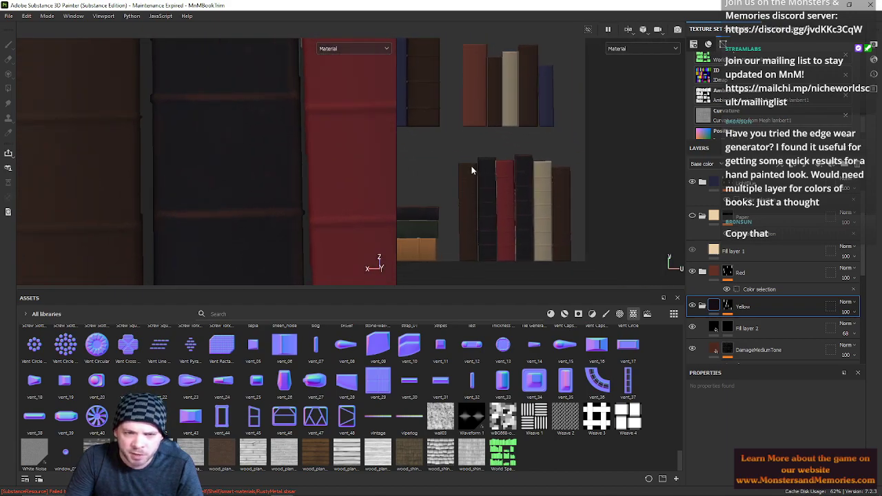
alt+middle_drag(528, 190, 523, 239)
scroll(523, 240, up, 2)
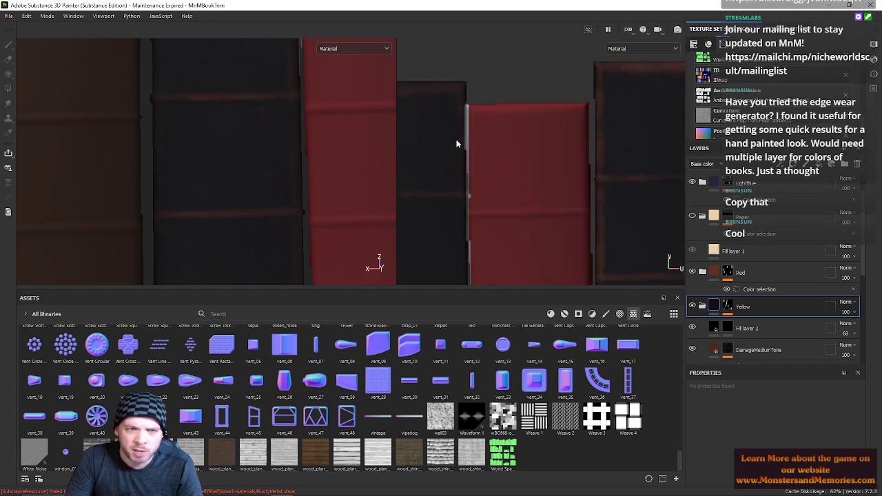
Step: Toggle the red LightBlue folder off and on to compare the red book's edges with the uncoloured base
scroll(753, 272, down, 3)
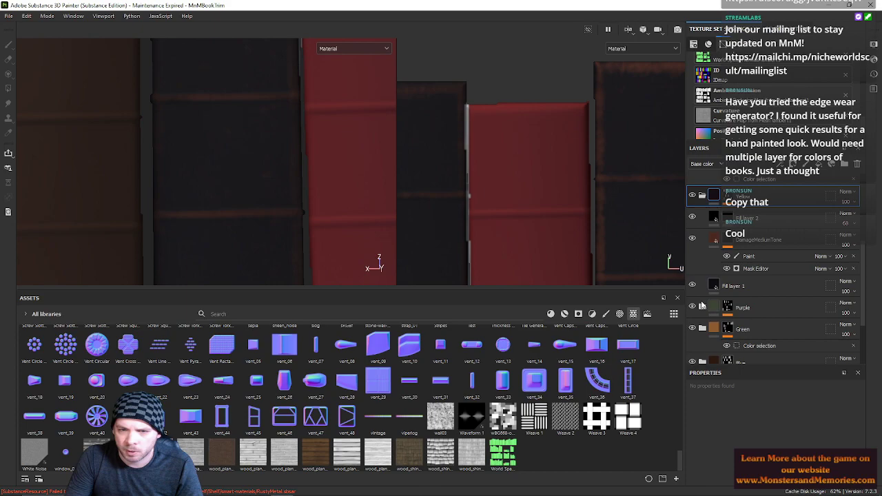
scroll(700, 300, up, 3)
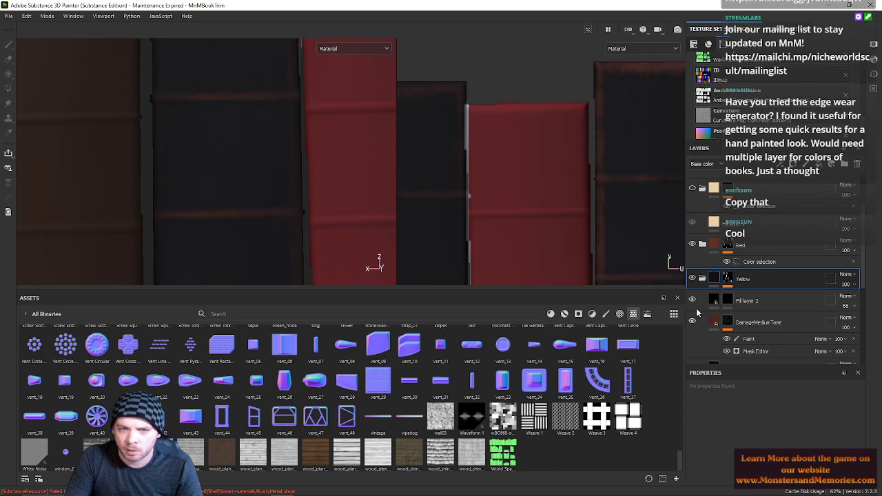
scroll(700, 292, up, 2)
click(692, 185)
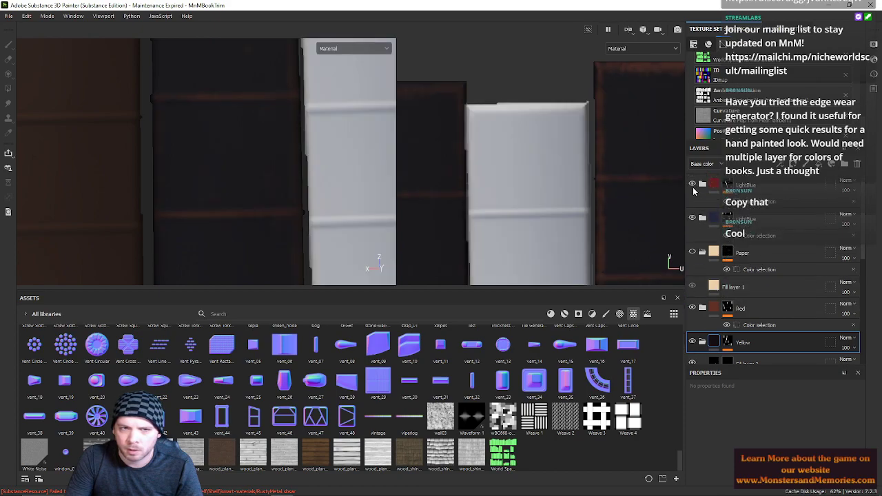
click(692, 185)
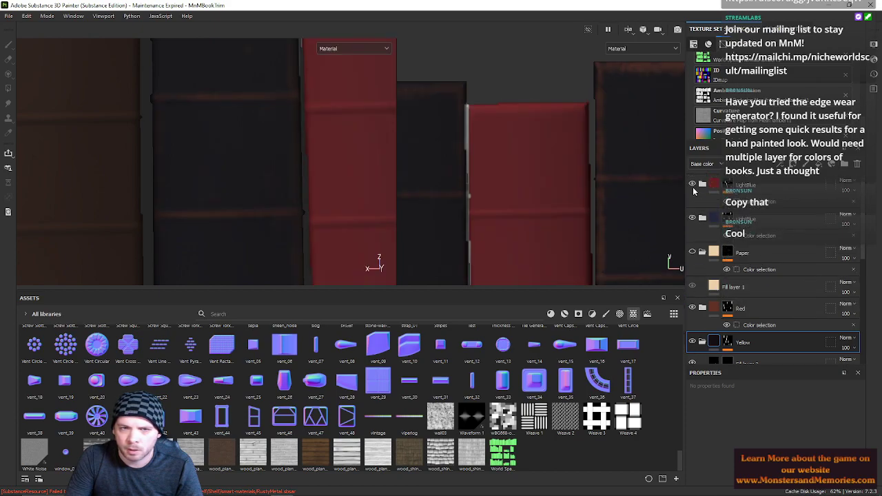
click(693, 185)
click(692, 184)
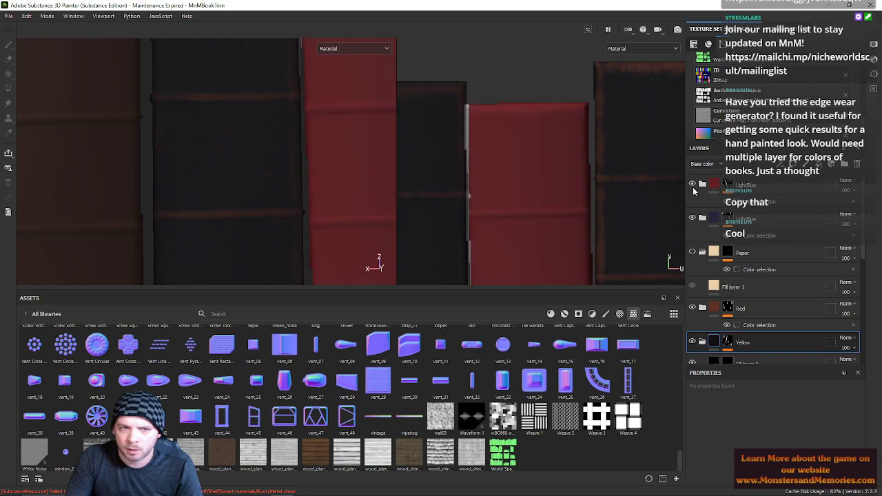
Step: Open the red LightBlue folder's color selection and pick the magenta book block from the ID map
click(763, 201)
scroll(829, 398, down, 1)
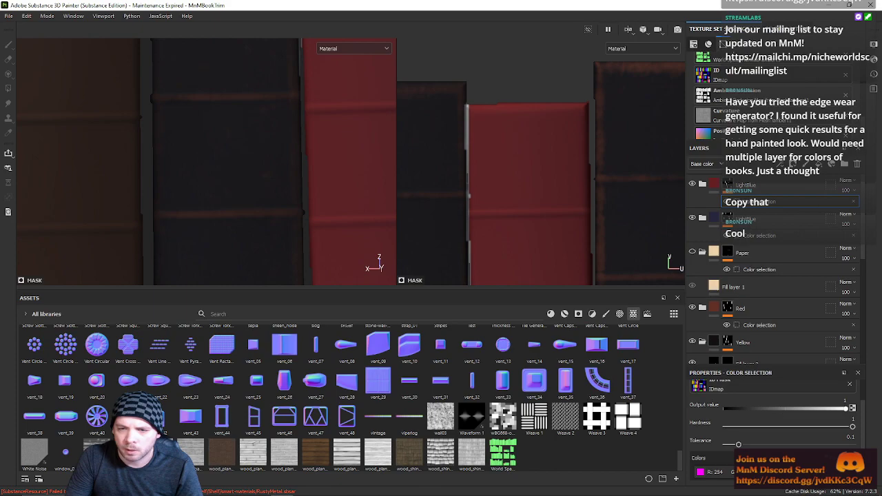
click(813, 458)
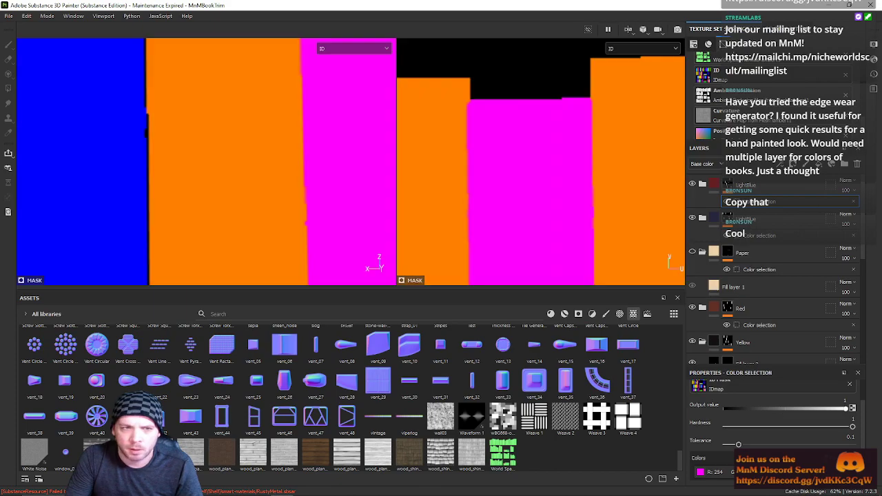
click(517, 200)
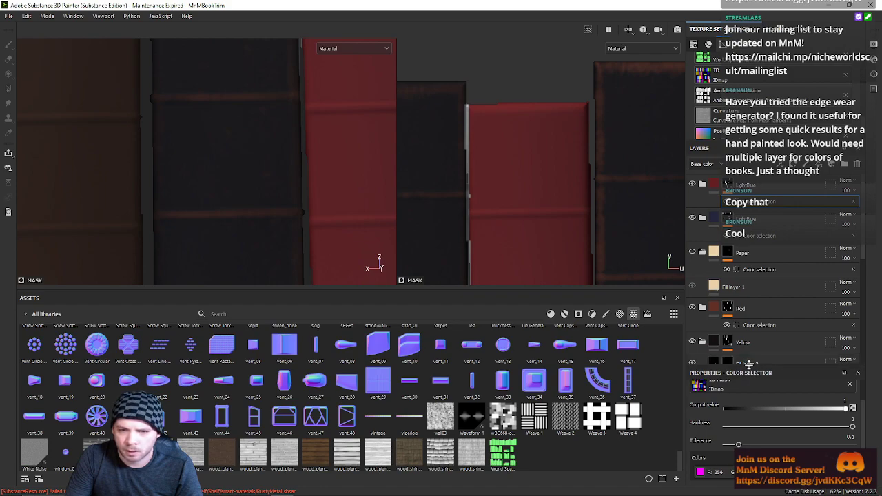
Step: Enlarge the color selection properties area and set the red LightBlue folder's color selection tolerance to 1
drag(749, 363, 736, 260)
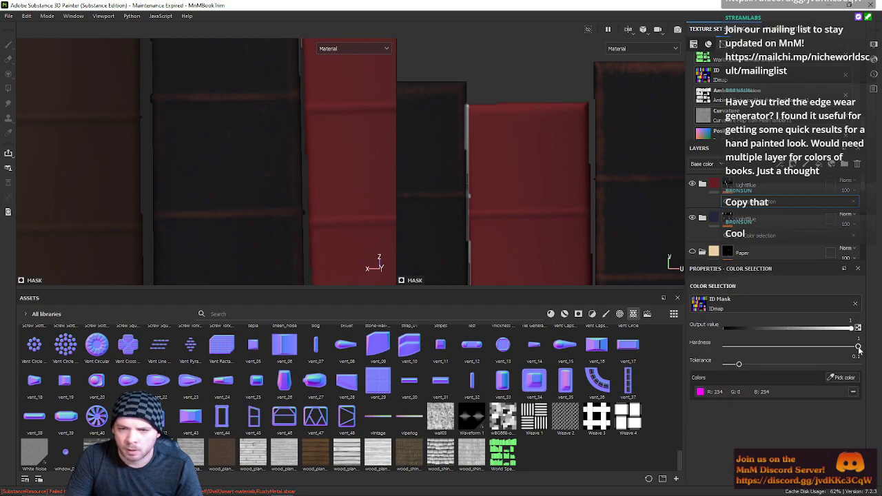
drag(739, 366, 870, 365)
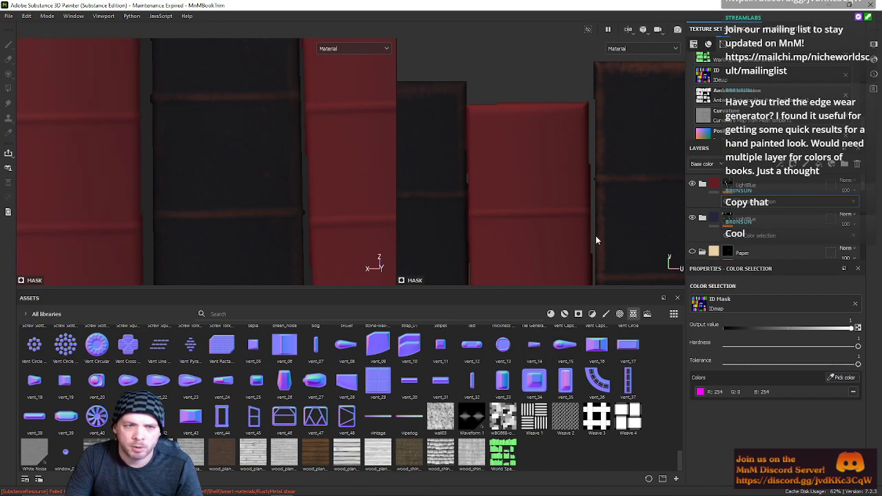
Step: Toggle the black Yellow folder to identify its books, and set its color selection tolerance to 1
scroll(701, 237, down, 4)
click(691, 232)
click(694, 232)
click(746, 238)
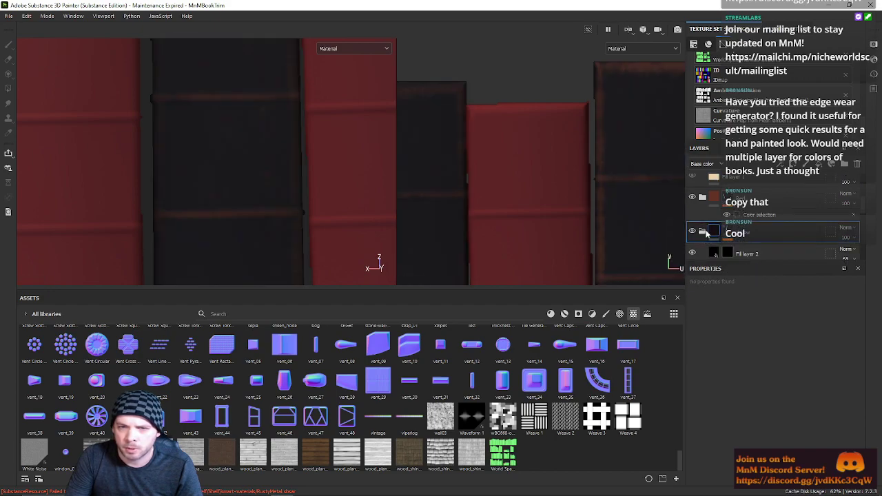
click(728, 233)
scroll(744, 245, down, 2)
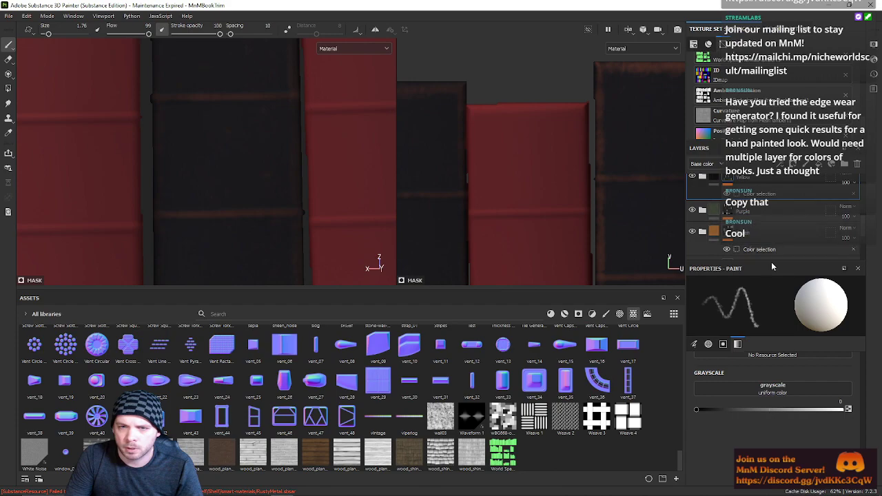
click(733, 194)
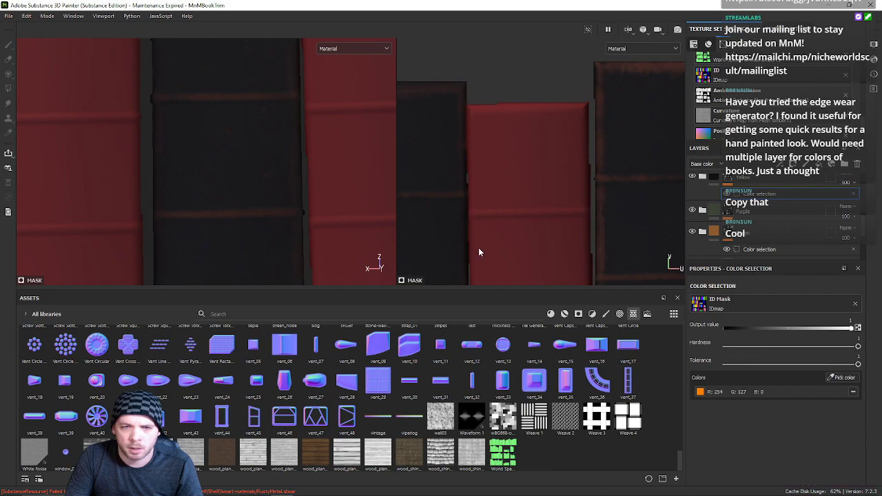
Step: Examine the red and black books' edges and the neighbouring stacked books for remaining gaps in the 2D view
scroll(418, 209, down, 6)
scroll(446, 206, up, 1)
alt+middle_drag(484, 215, 541, 156)
scroll(501, 181, up, 4)
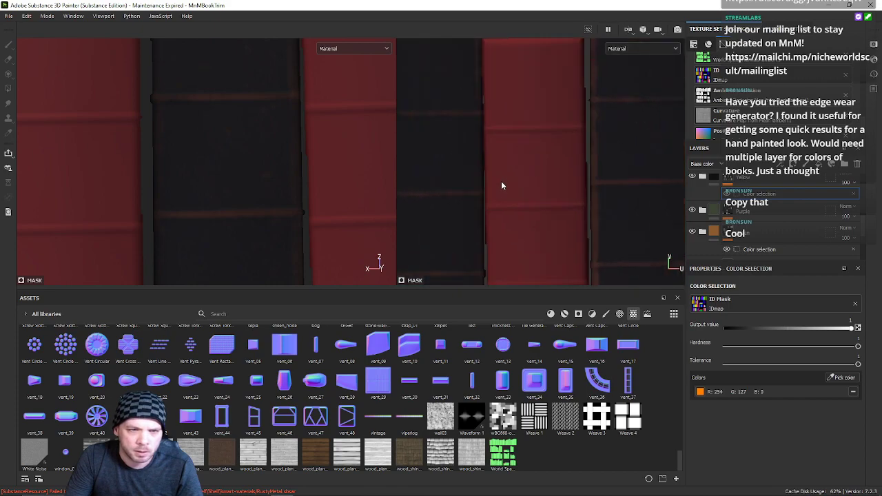
alt+middle_drag(501, 181, 510, 205)
scroll(505, 181, down, 6)
alt+middle_drag(493, 164, 546, 94)
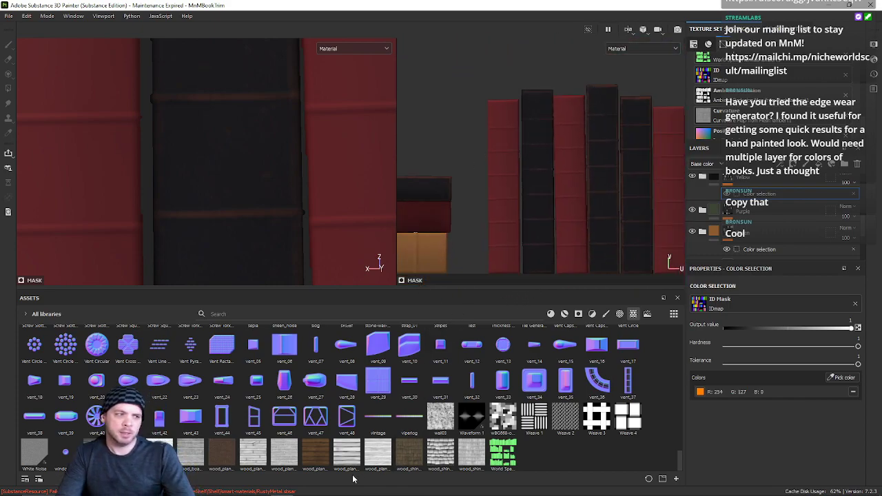
alt+middle_drag(576, 242, 606, 211)
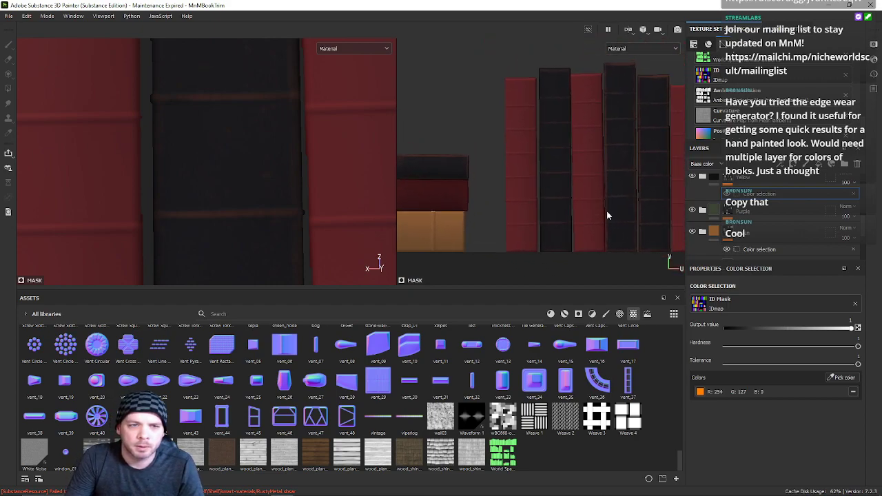
Step: Inspect the gap above the tan stacked book, and set the orange folder's color selection tolerance to 1
scroll(606, 211, up, 2)
alt+middle_drag(431, 202, 623, 180)
scroll(576, 185, up, 5)
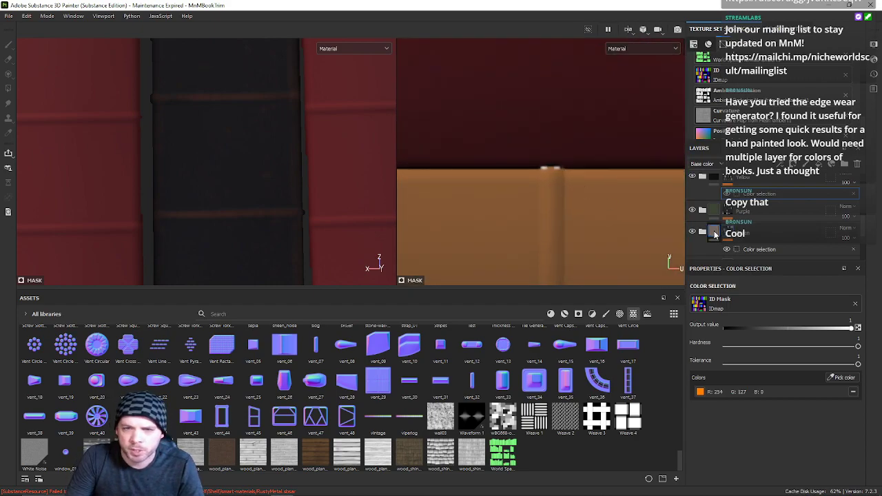
scroll(700, 227, down, 2)
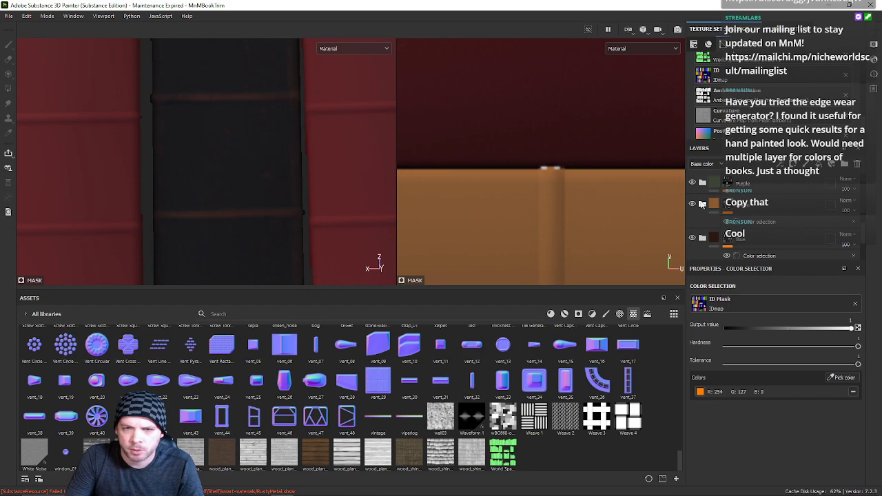
click(693, 204)
click(754, 222)
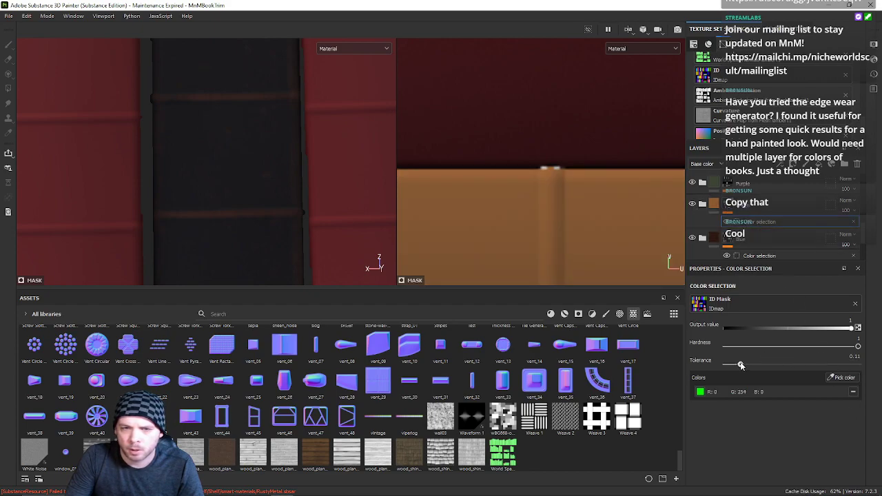
Step: Survey the stacked books and the upper bookshelf rows in the 2D view for remaining light edges
scroll(560, 171, down, 6)
alt+middle_drag(549, 186, 630, 225)
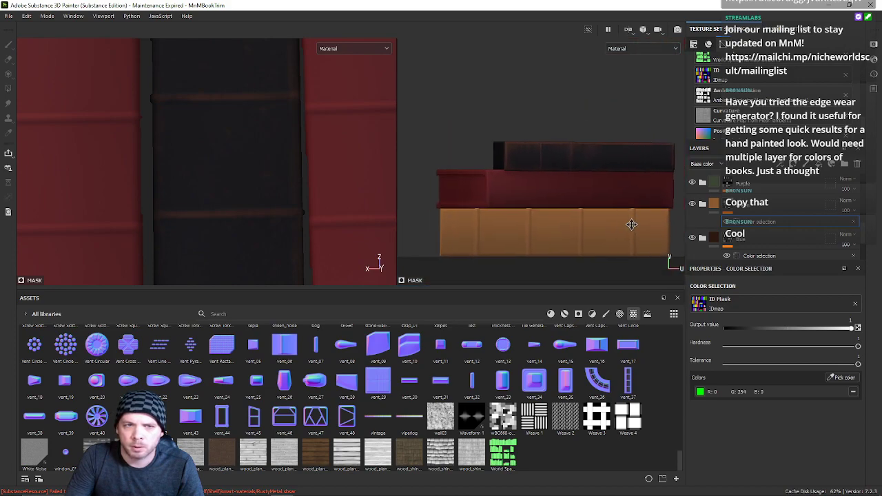
alt+middle_drag(469, 198, 683, 199)
scroll(585, 173, down, 1)
alt+middle_drag(550, 178, 543, 287)
alt+middle_drag(636, 209, 595, 350)
alt+middle_drag(550, 195, 709, 373)
alt+middle_drag(618, 141, 476, 226)
alt+middle_drag(633, 188, 570, 162)
Step: Inspect the light sliver beside the navy book, and set the navy LightBlue folder's color selection tolerance to 1
alt+right_drag(488, 213, 530, 241)
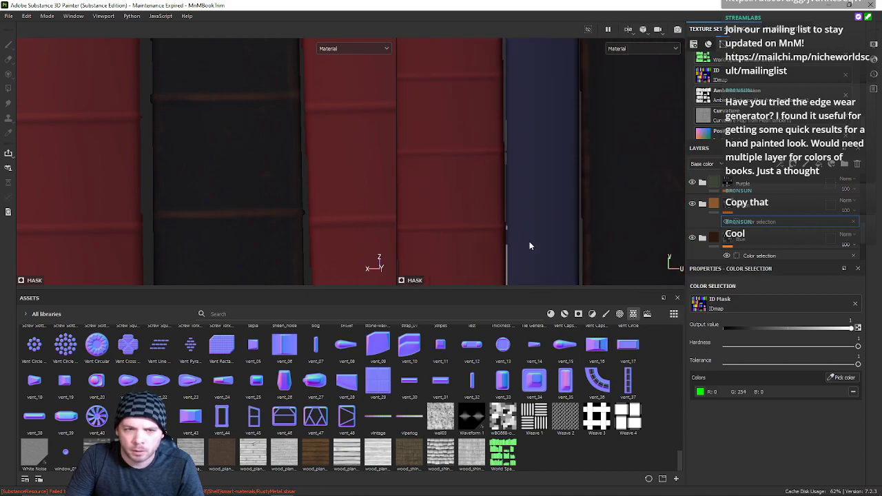
scroll(751, 207, down, 3)
scroll(732, 233, down, 4)
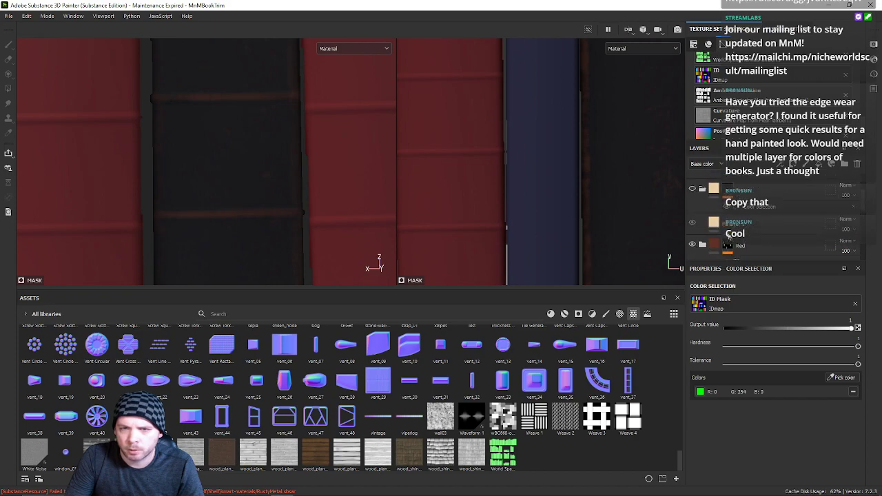
click(758, 227)
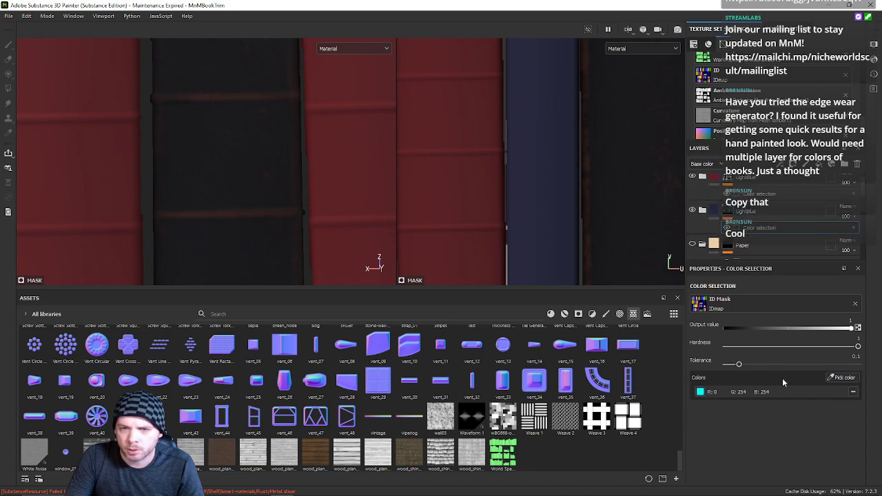
Step: Check the navy and red books' edges across the rows in the 2D view for leftover gaps
alt+right_drag(598, 181, 559, 142)
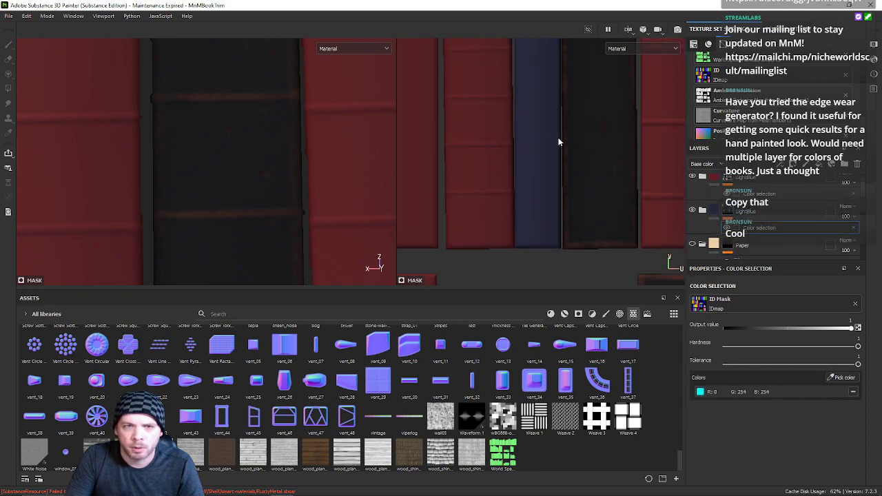
alt+middle_drag(559, 141, 509, 275)
alt+middle_drag(553, 124, 590, 275)
alt+middle_drag(582, 211, 449, 142)
alt+middle_drag(583, 182, 386, 141)
alt+middle_drag(541, 152, 396, 104)
alt+middle_drag(506, 185, 486, 163)
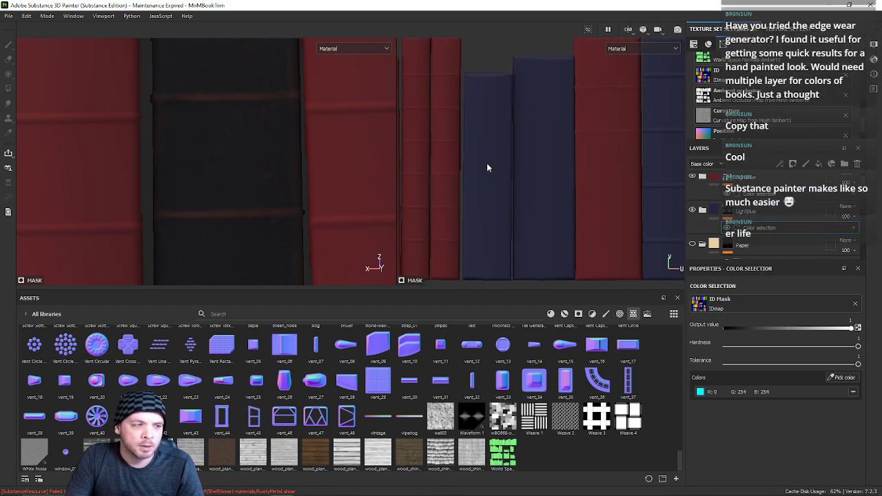
scroll(498, 167, down, 4)
alt+middle_drag(537, 179, 543, 197)
scroll(503, 198, up, 3)
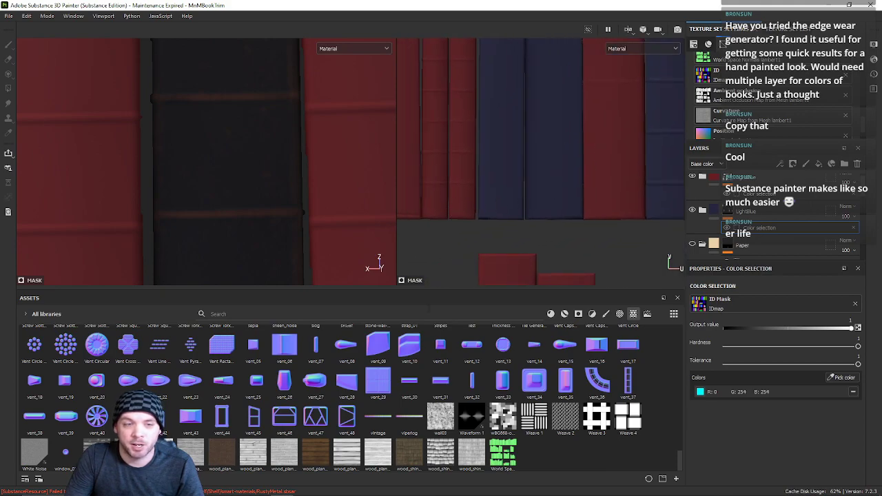
Step: Enlarge the 2D view and survey the book rows down to the red and black books
drag(436, 292, 436, 410)
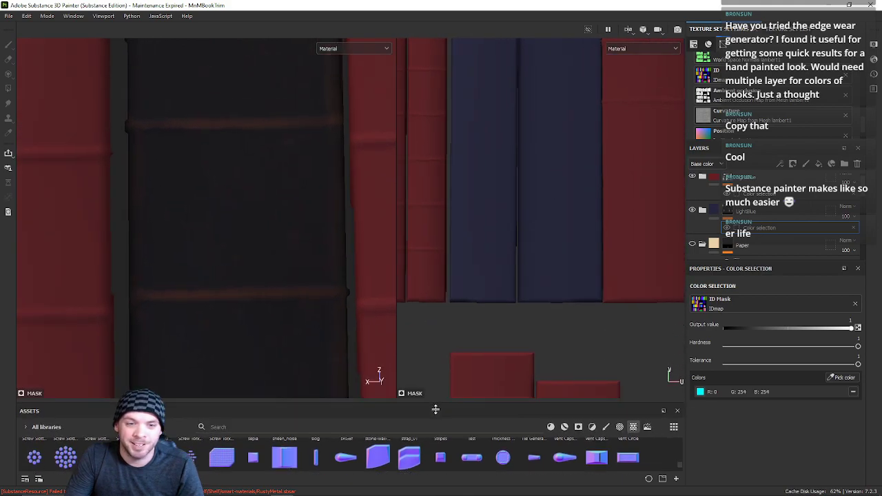
drag(396, 294, 259, 283)
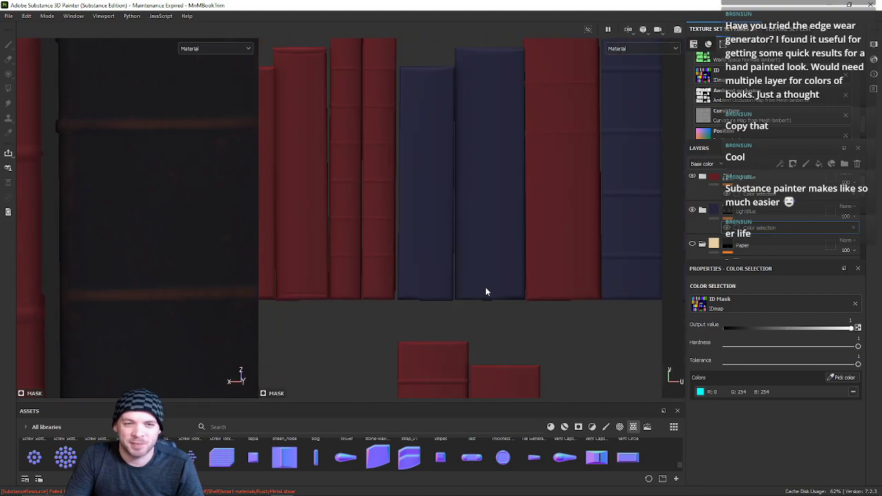
scroll(486, 291, down, 4)
scroll(505, 246, up, 1)
scroll(497, 246, up, 2)
alt+middle_drag(479, 251, 457, 55)
alt+middle_drag(492, 383, 486, 192)
scroll(521, 207, down, 1)
scroll(472, 239, up, 5)
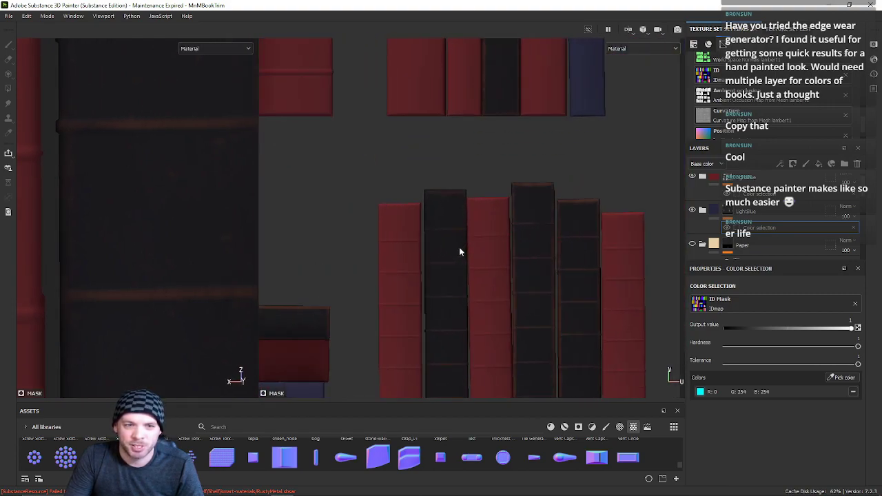
Step: Examine the sides and top edges of the red and black books up close in the 2D view
alt+middle_drag(433, 209, 587, 217)
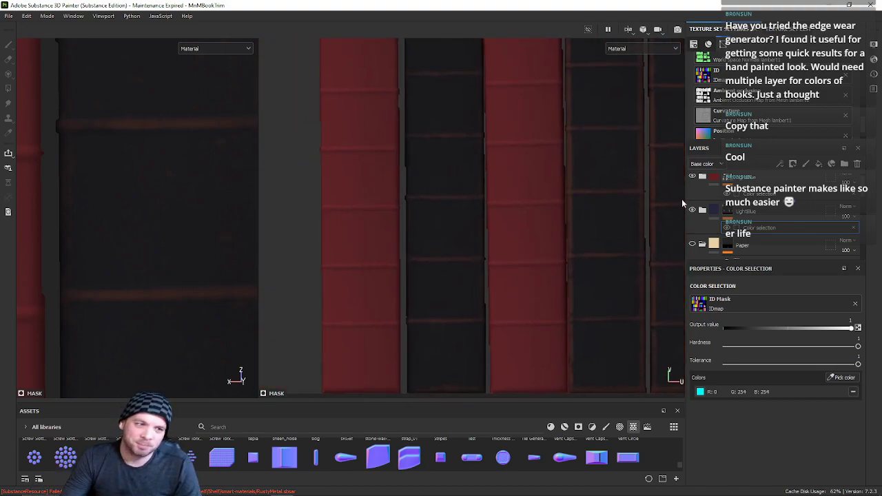
alt+middle_drag(437, 251, 394, 154)
scroll(441, 194, up, 4)
alt+middle_drag(377, 114, 480, 324)
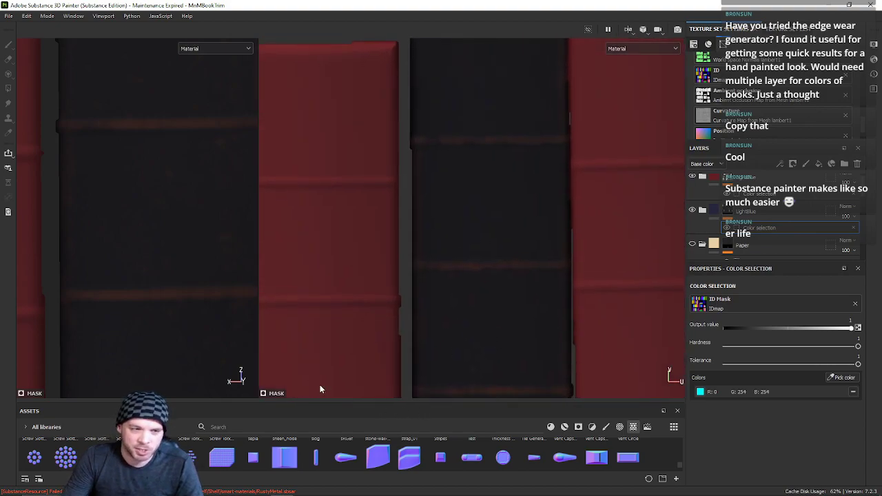
Step: Give the asset library more room and filter it to show the brushes
drag(328, 402, 328, 325)
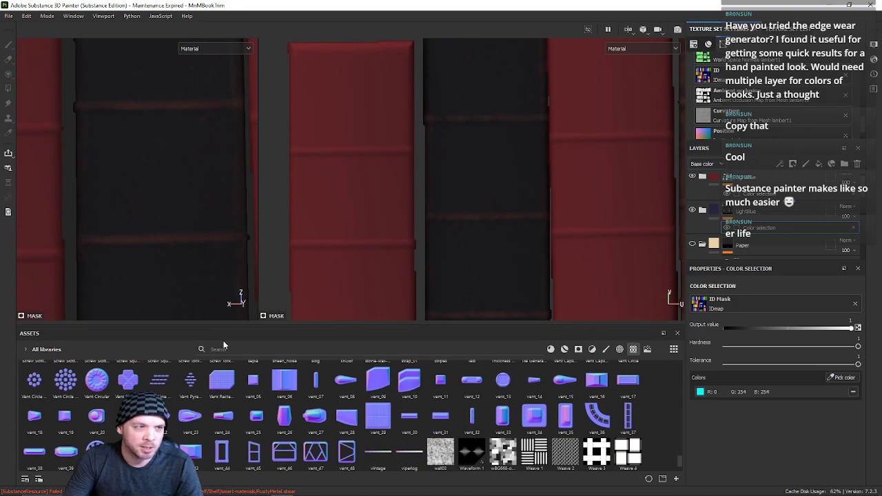
click(606, 349)
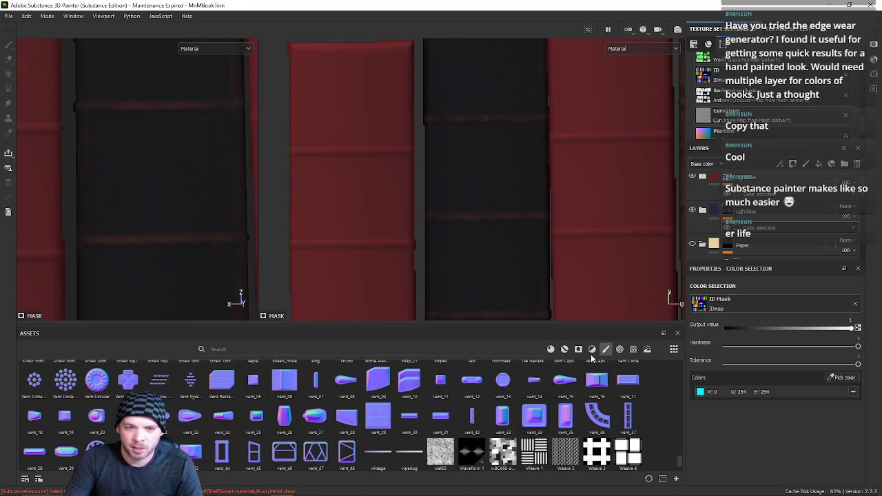
scroll(280, 432, up, 10)
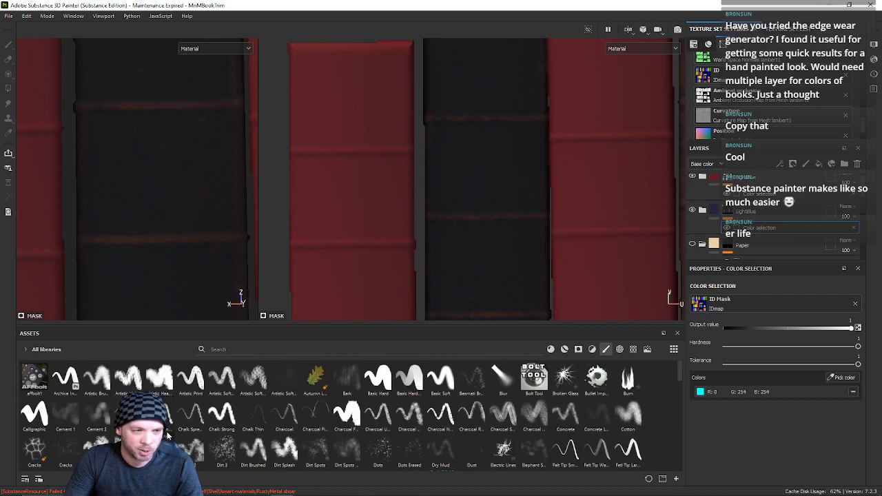
scroll(482, 180, up, 5)
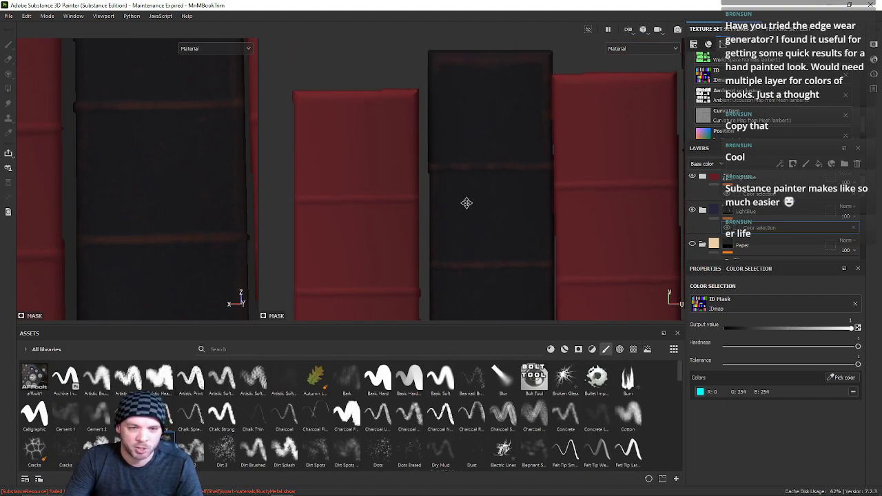
Step: Compare the black books' edge wear across the row and up close at the first black book's top section
scroll(494, 253, down, 5)
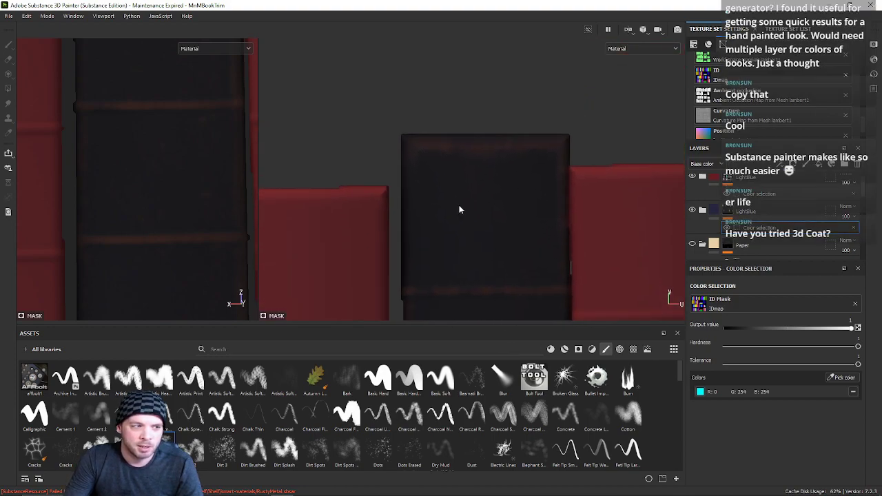
scroll(451, 208, down, 6)
scroll(218, 200, down, 2)
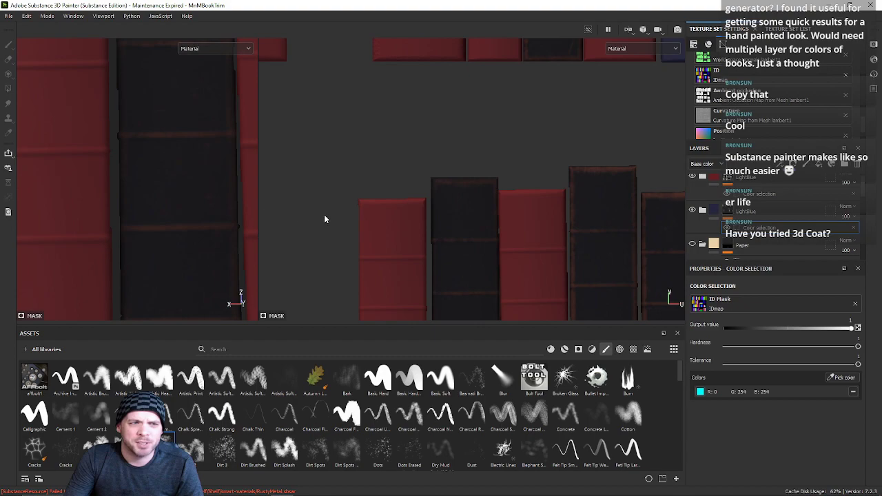
scroll(437, 221, up, 6)
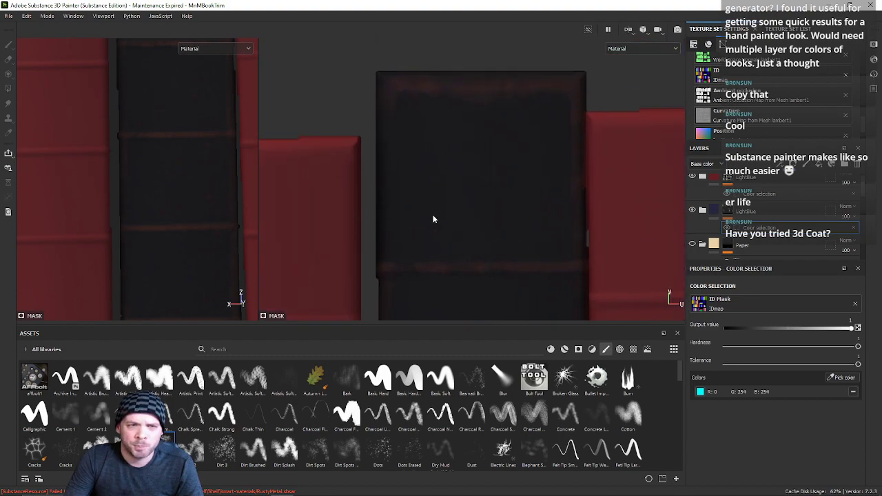
middle_drag(434, 219, 412, 255)
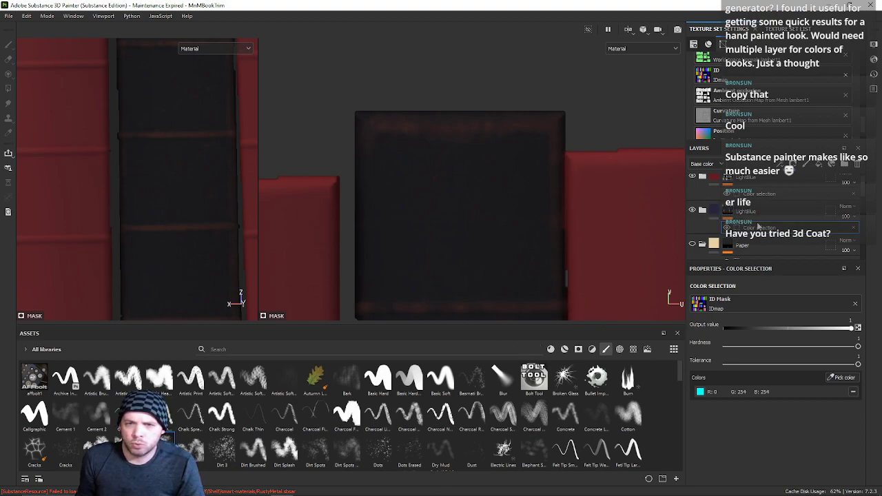
Step: Toggle the black Yellow folder off and on, select its mask and look through the brush's paint properties
drag(863, 193, 861, 228)
click(692, 205)
click(692, 205)
click(727, 212)
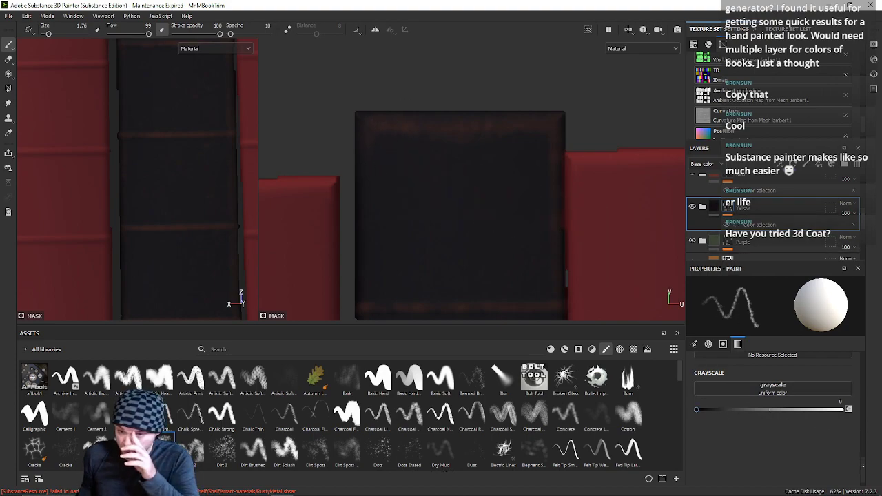
scroll(862, 465, up, 5)
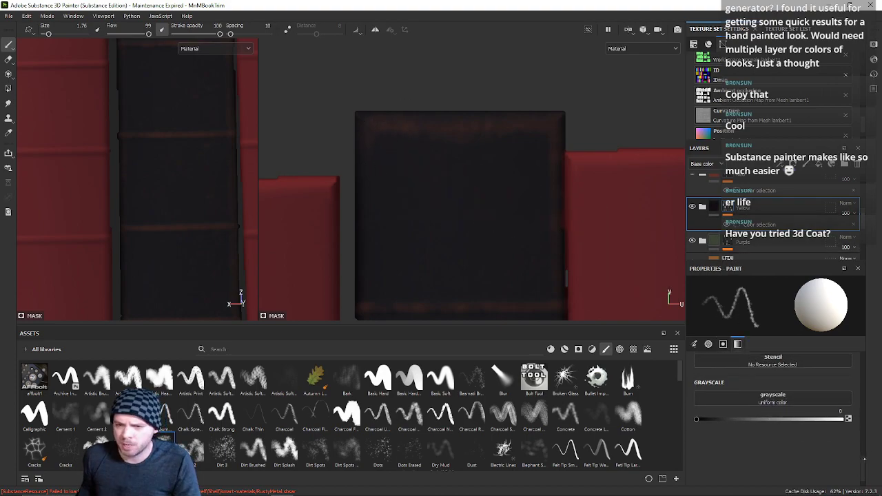
scroll(866, 439, down, 4)
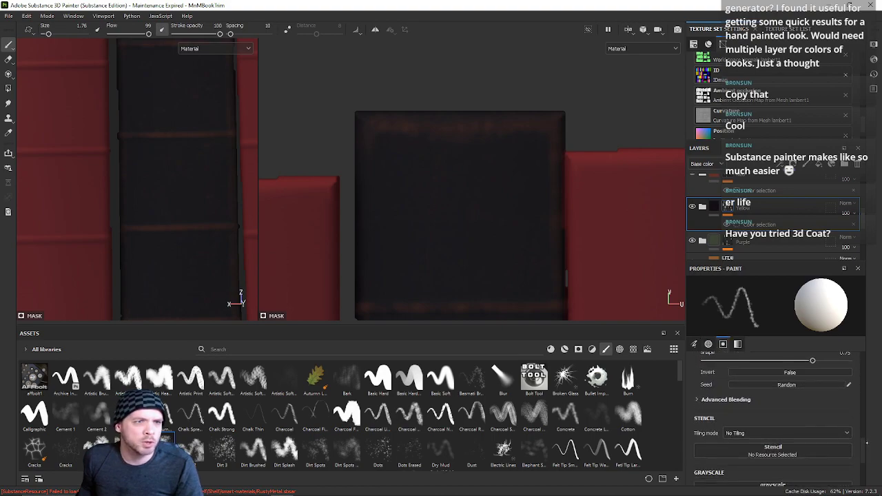
scroll(865, 458, down, 2)
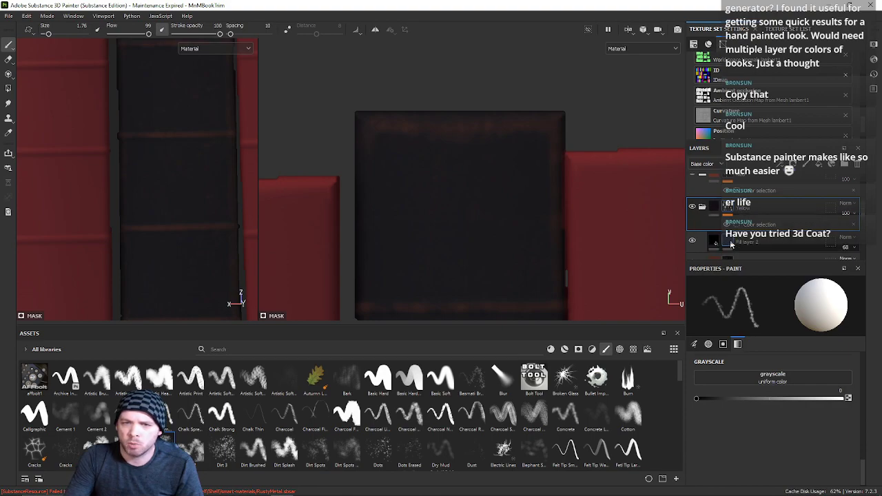
Step: Select the Paint effect on the MediumTone layer's mask and shrink the asset library to enlarge the views
click(731, 245)
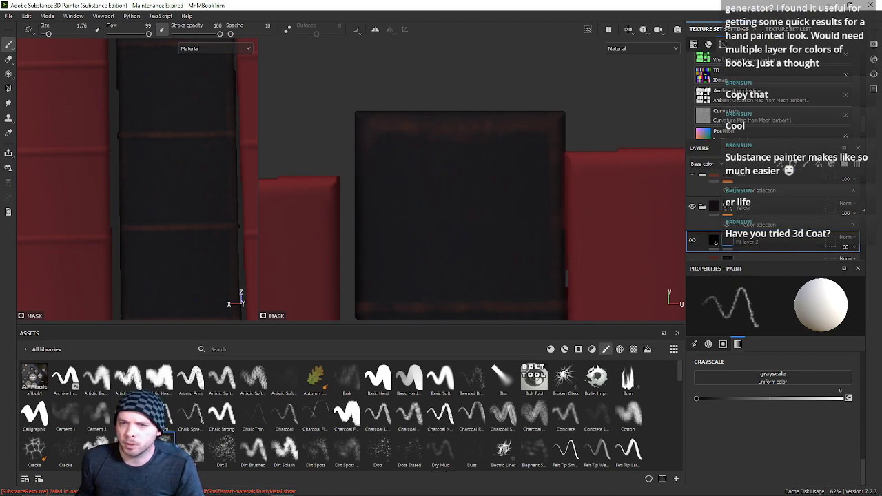
drag(864, 210, 864, 217)
click(748, 240)
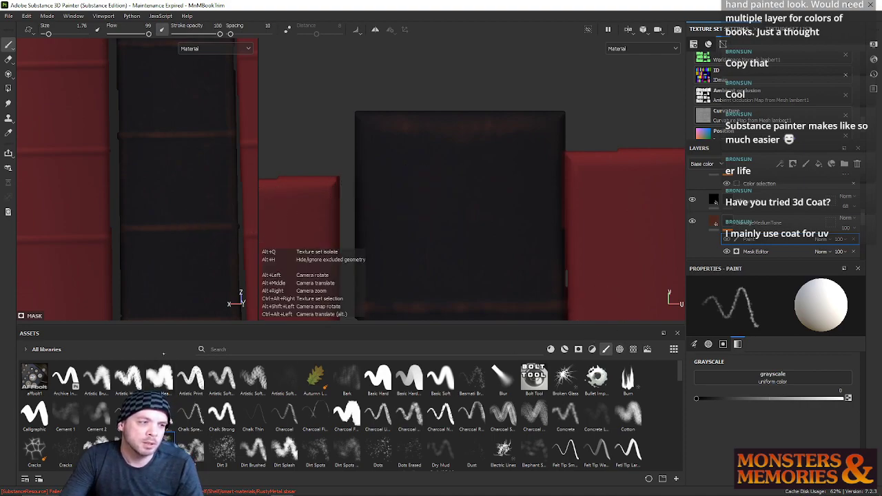
scroll(388, 182, down, 2)
alt+middle_drag(411, 197, 405, 160)
scroll(405, 160, up, 3)
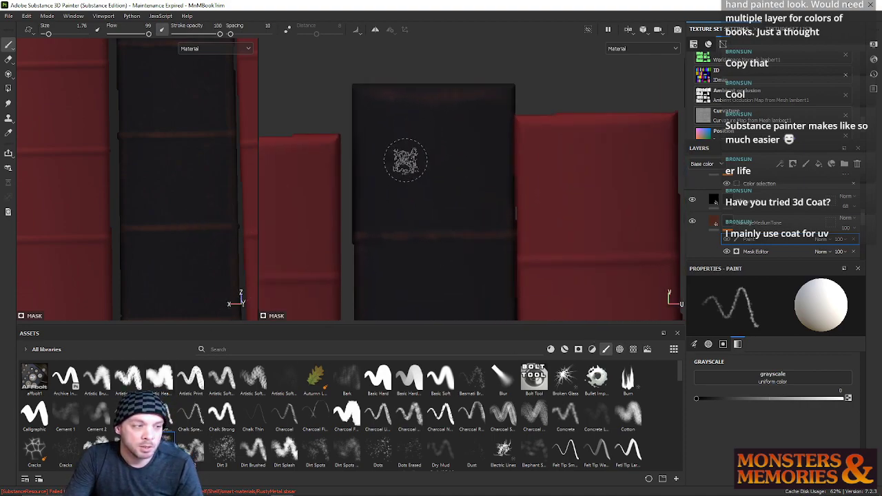
scroll(461, 303, up, 1)
drag(448, 326, 449, 402)
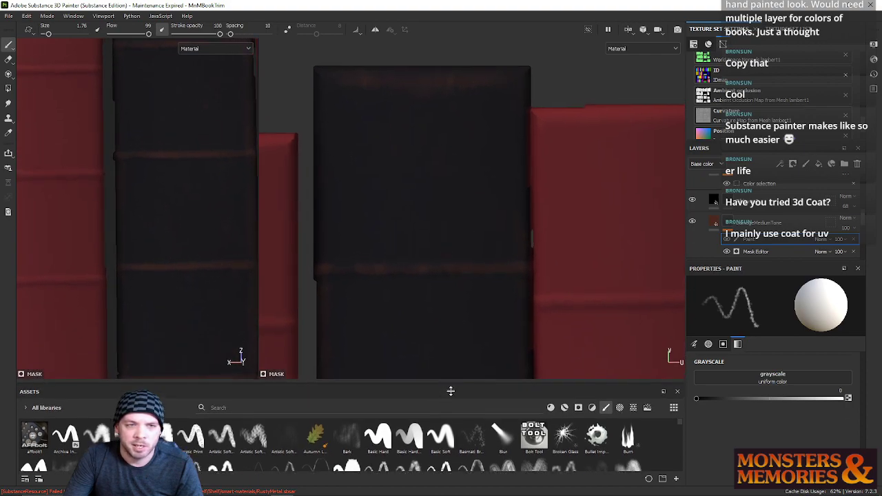
Step: Set the paint grayscale to 0.9876, save the project, and paint wear on the black book's top sections, reducing the brush size to 1.53
scroll(413, 189, down, 2)
scroll(431, 183, up, 1)
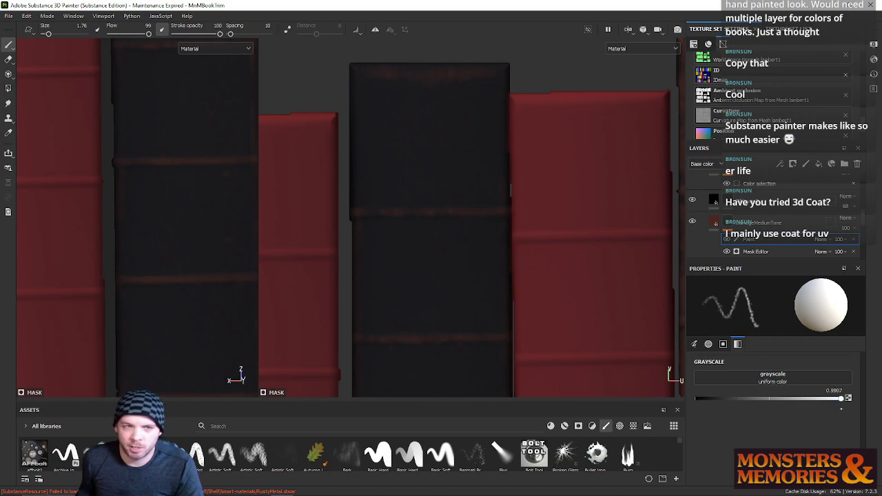
key(ctrl)
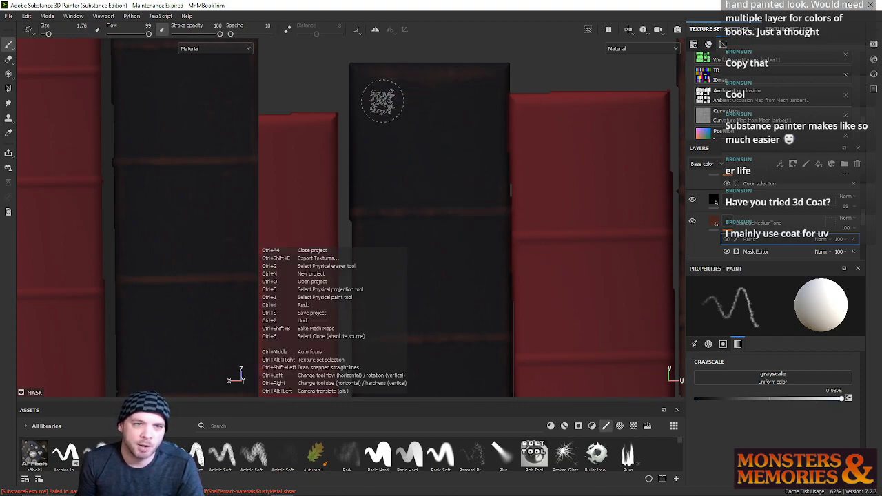
key(ctrl+s)
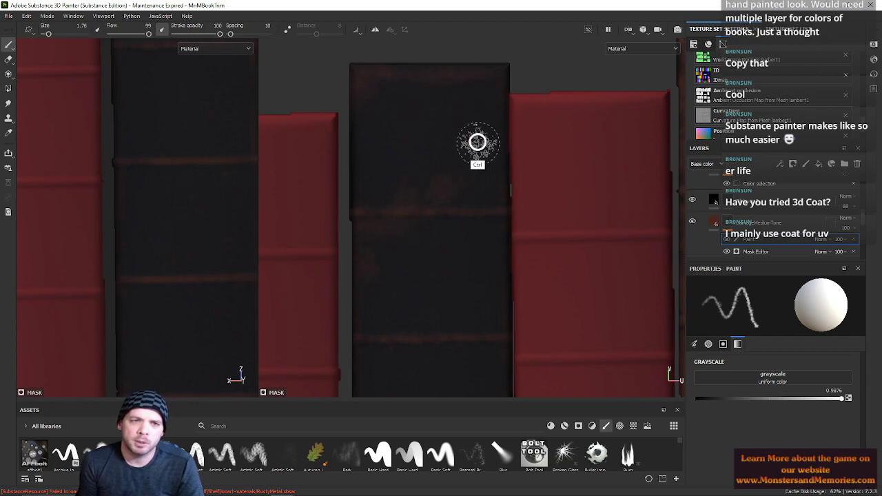
ctrl+right_drag(471, 174, 446, 173)
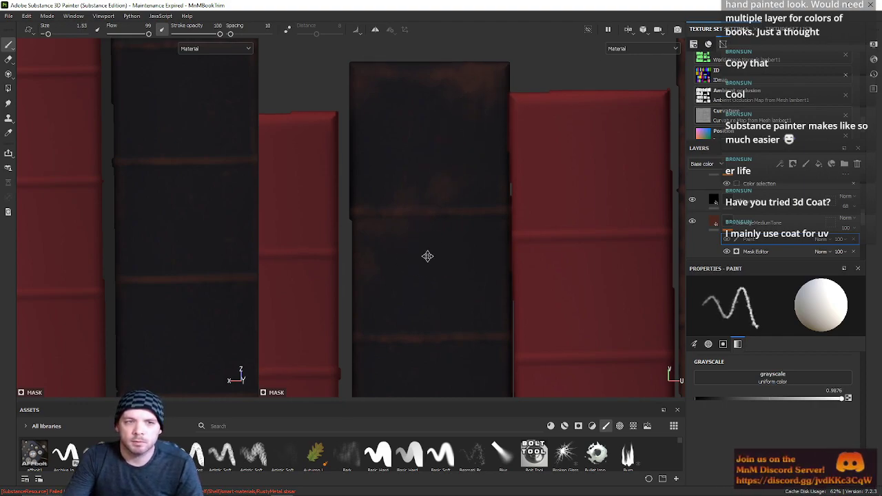
middle_drag(427, 256, 457, 252)
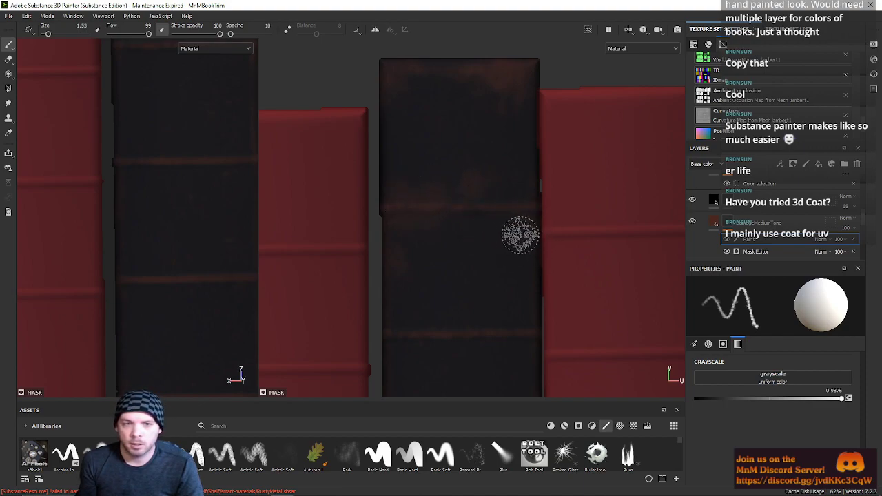
Step: Paint wear patches around the black book's second rib, on both the right and left side of the spine
alt+middle_drag(436, 203, 436, 112)
scroll(436, 112, up, 1)
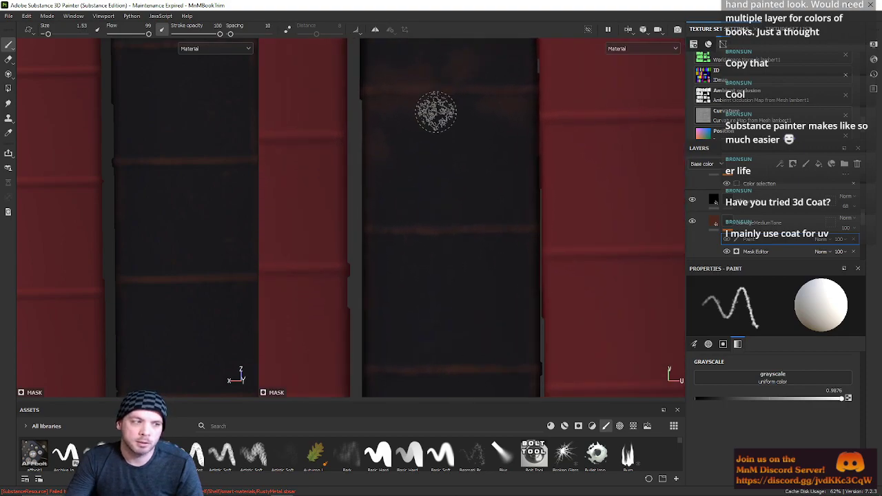
scroll(468, 160, up, 1)
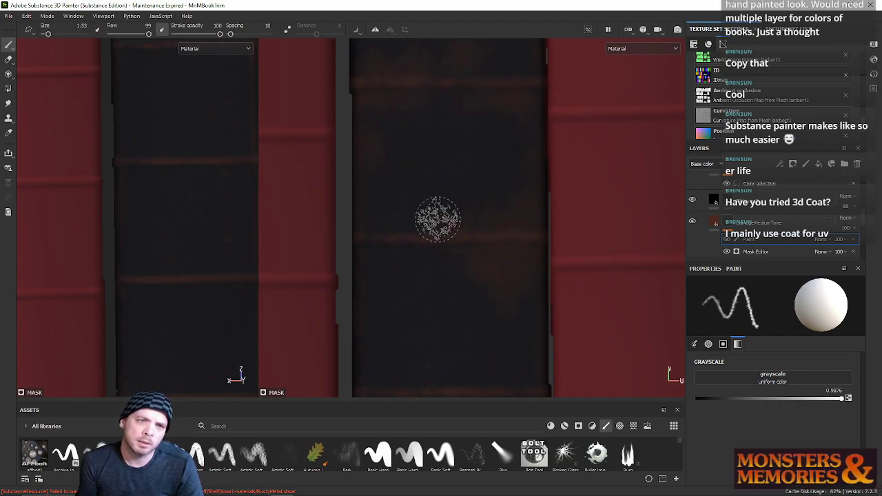
drag(405, 265, 388, 256)
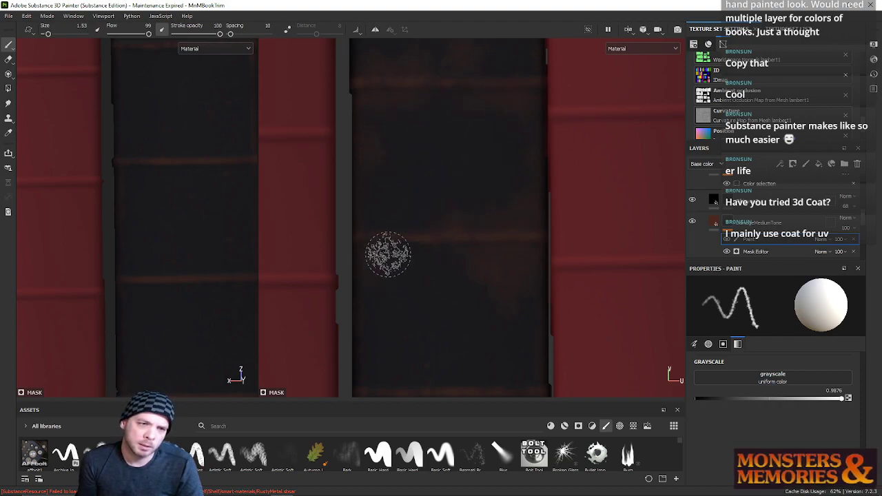
Step: Continue painting wear down the black book's spine, around the third and fourth ribs
alt+middle_drag(541, 263, 542, 163)
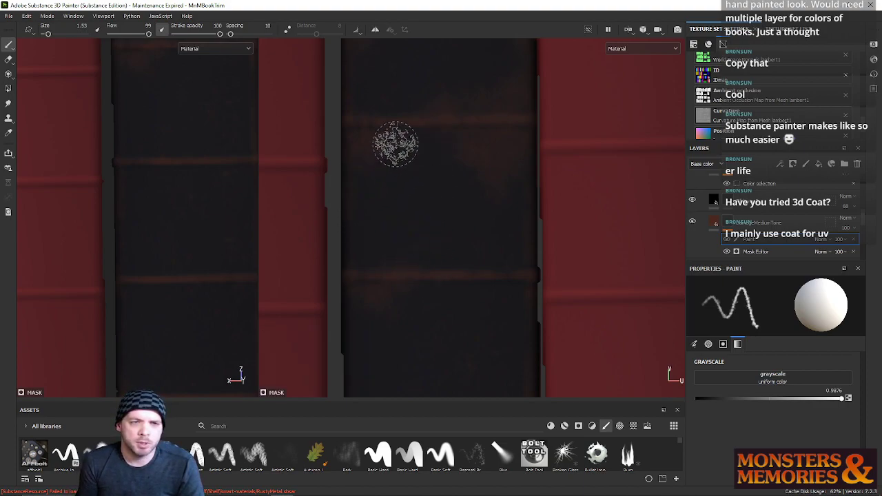
alt+middle_drag(449, 246, 445, 138)
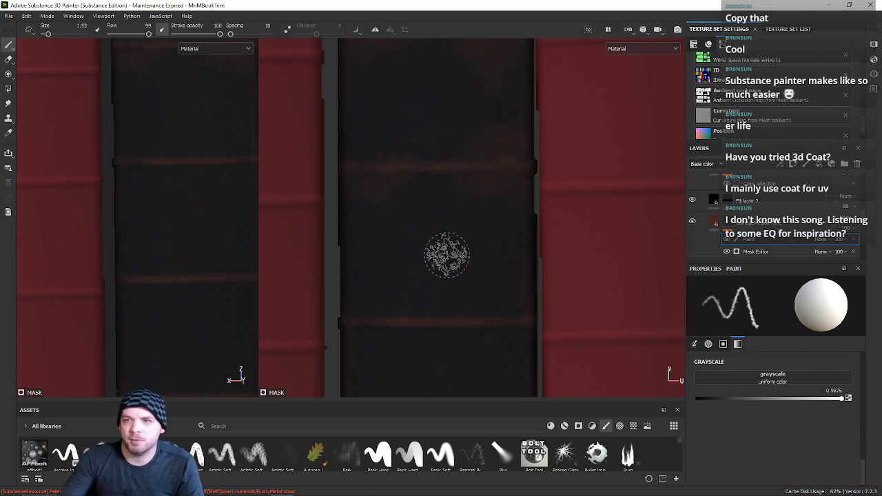
alt+middle_drag(464, 257, 470, 161)
alt+middle_drag(458, 240, 595, 254)
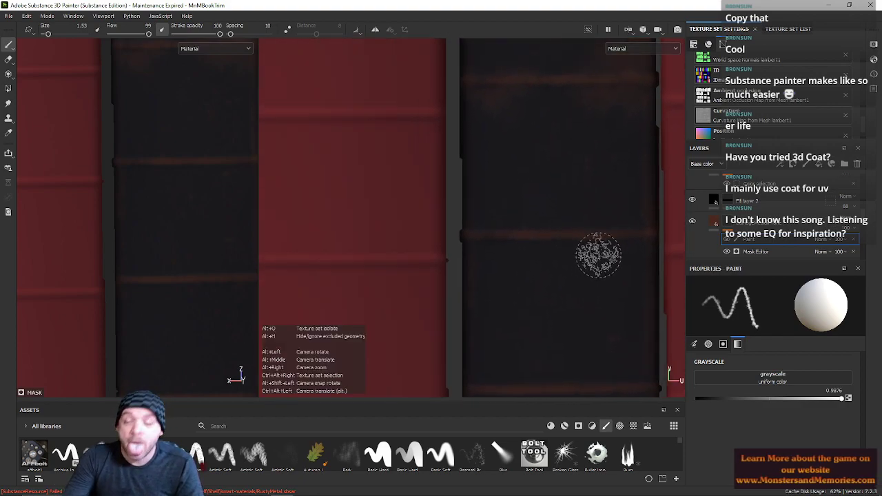
mouse_move(598, 257)
alt+middle_down()
mouse_move(530, 242)
mouse_move(502, 224)
alt+middle_up()
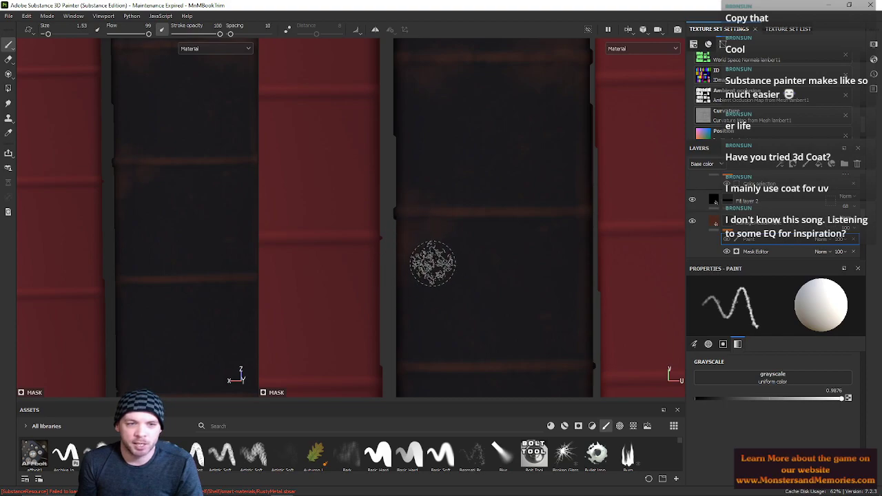
Step: Save the project and paint finer wear just below the fourth rib at the spine's left edge with brush size 0.64
key(alt)
alt+right_drag(430, 294, 404, 338)
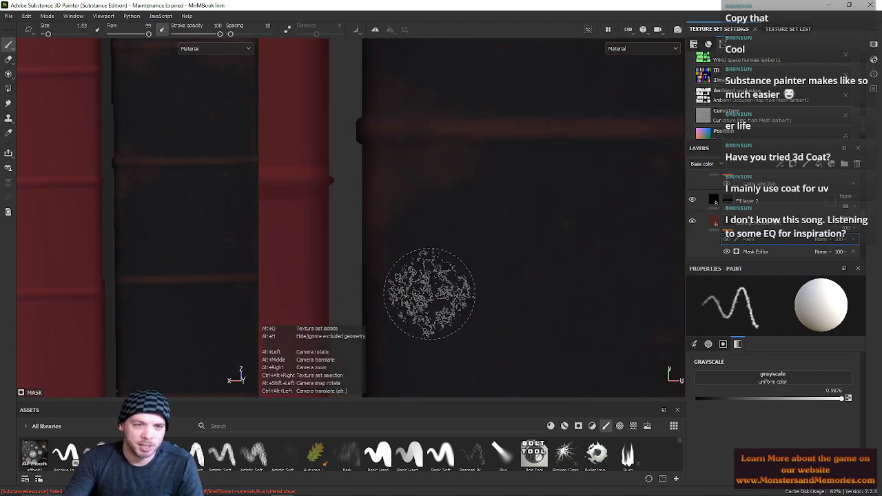
key(ctrl)
key(ctrl+s)
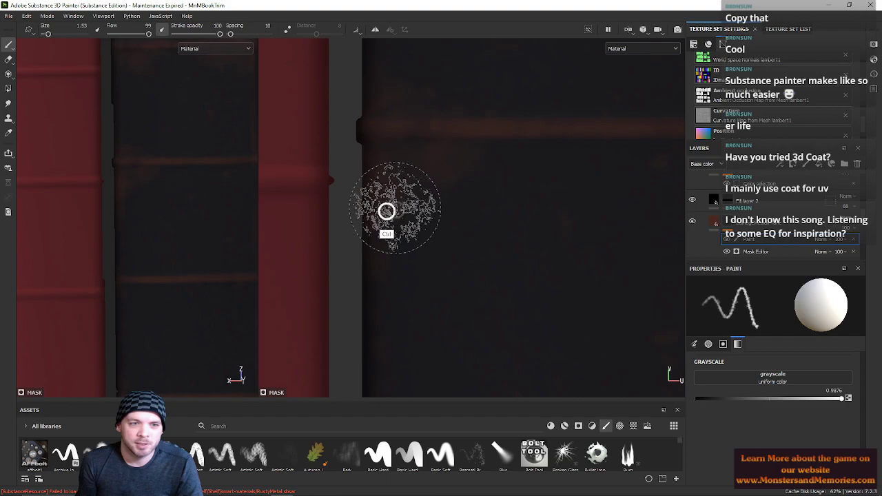
ctrl+right_drag(421, 217, 417, 219)
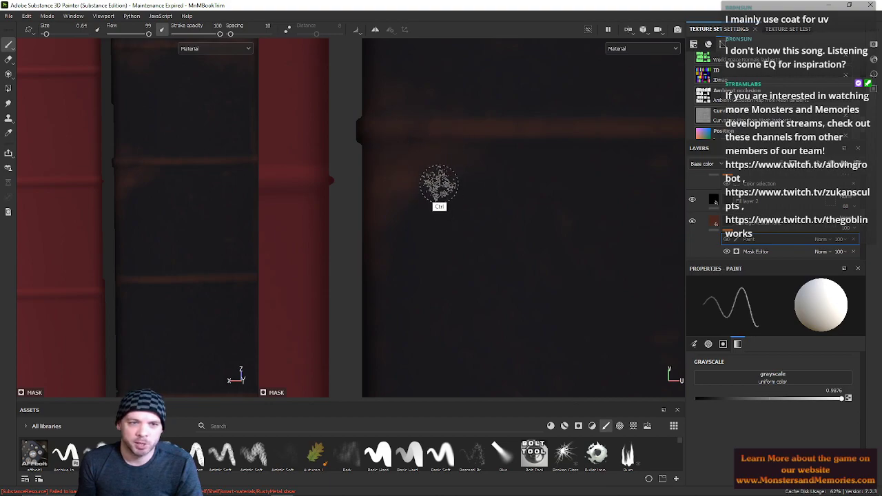
Step: Set the brush size to 1.92 and paint wear along the edges of the black book's lower spine sections
mouse_move(430, 177)
ctrl+right_down()
mouse_move(456, 188)
mouse_move(449, 175)
mouse_move(469, 181)
mouse_move(475, 214)
mouse_move(489, 222)
ctrl+right_up()
mouse_move(488, 223)
alt+middle_down()
mouse_move(470, 192)
mouse_move(479, 269)
alt+middle_up()
alt+middle_drag(443, 237, 423, 118)
scroll(424, 134, up, 1)
scroll(417, 221, up, 1)
alt+middle_drag(407, 186, 395, 59)
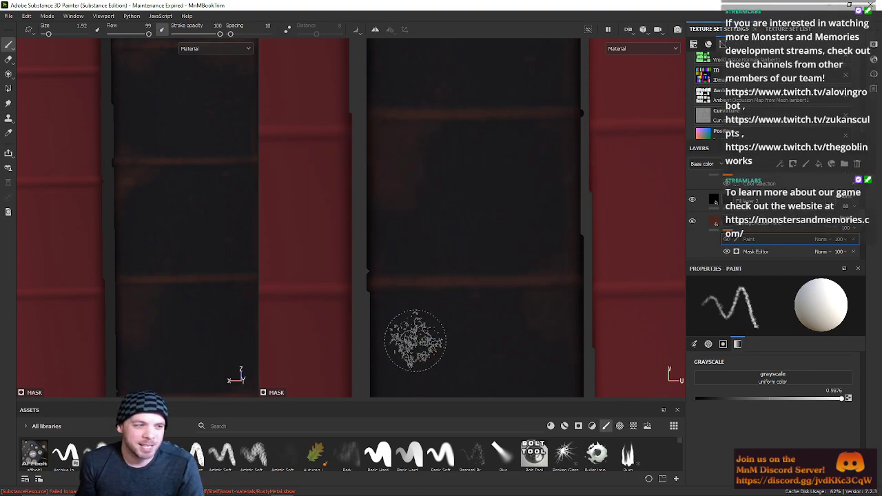
Step: Paint wear around the edges and corners of the black book's bottom section, varying the brush size through 0.9, 4.27, 3.63 and 1.61
alt+middle_drag(465, 316, 483, 184)
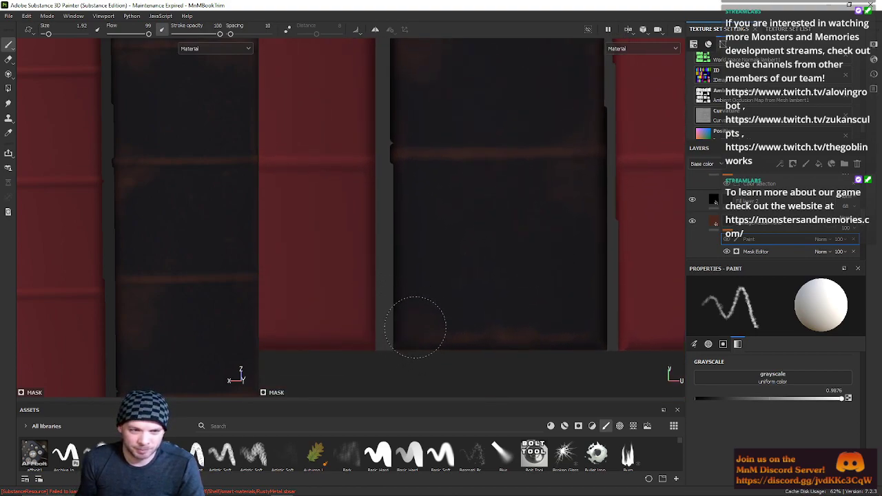
ctrl+right_drag(452, 295, 441, 305)
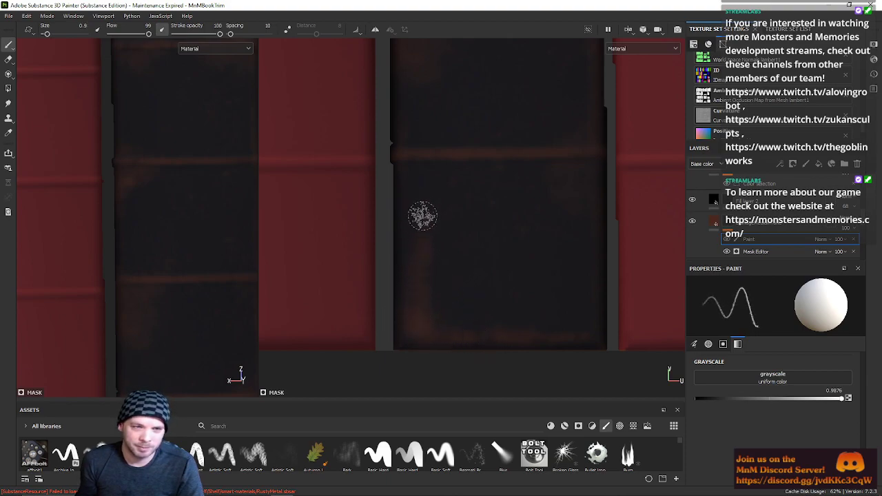
mouse_move(414, 184)
ctrl+right_down()
mouse_move(465, 242)
mouse_move(492, 246)
mouse_move(427, 192)
ctrl+right_up()
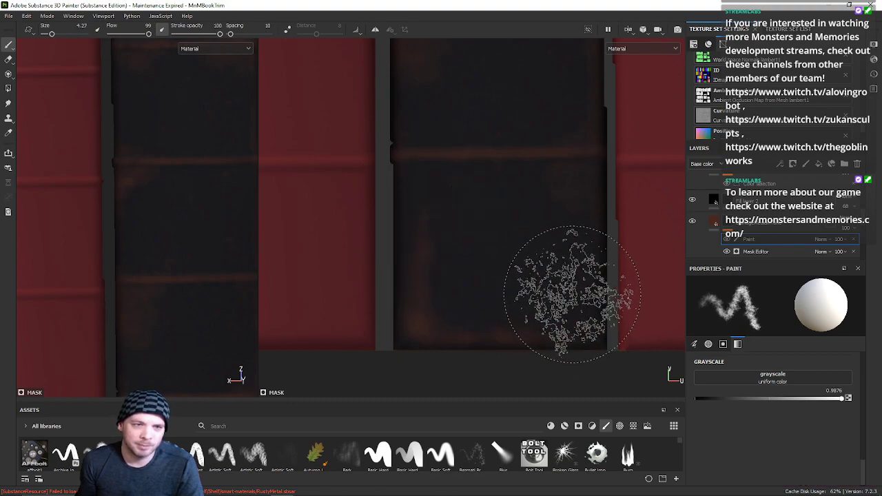
ctrl+right_drag(483, 255, 490, 266)
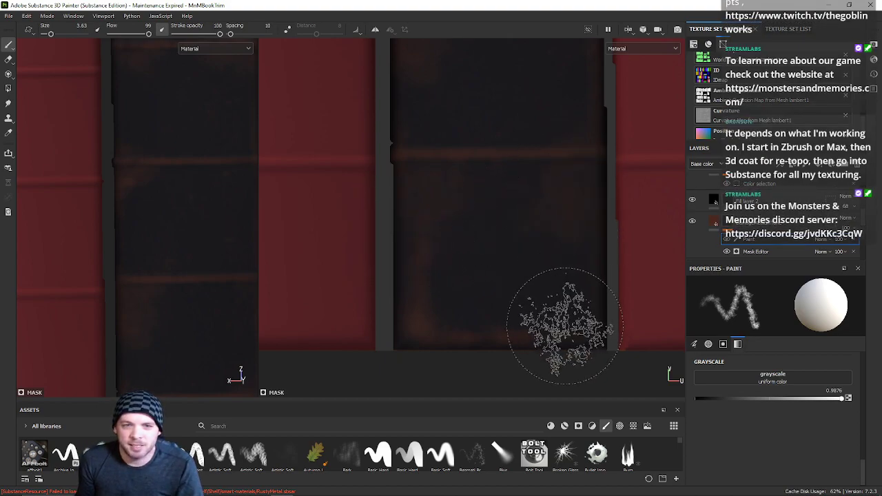
ctrl+right_drag(469, 275, 452, 267)
drag(409, 324, 414, 325)
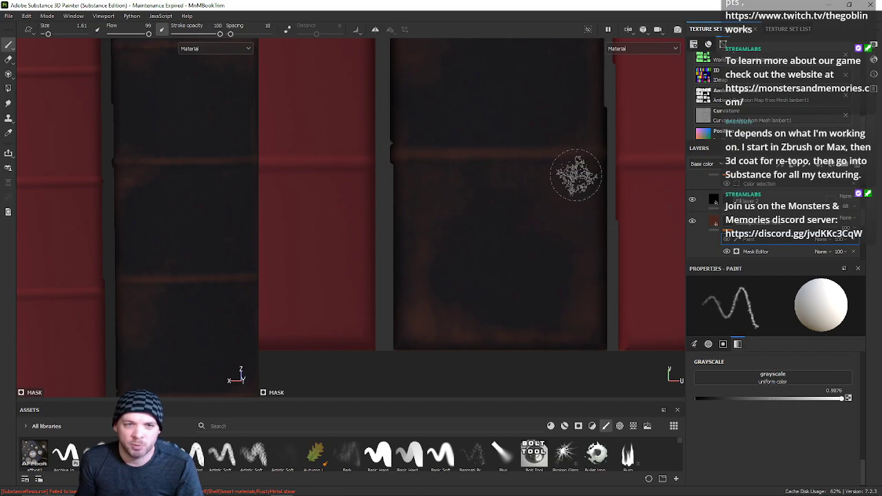
Step: Work back up the black book's spine, adding more edge and rib wear to the sections above with brush size 1.61
alt+middle_drag(559, 191, 527, 308)
scroll(480, 259, up, 1)
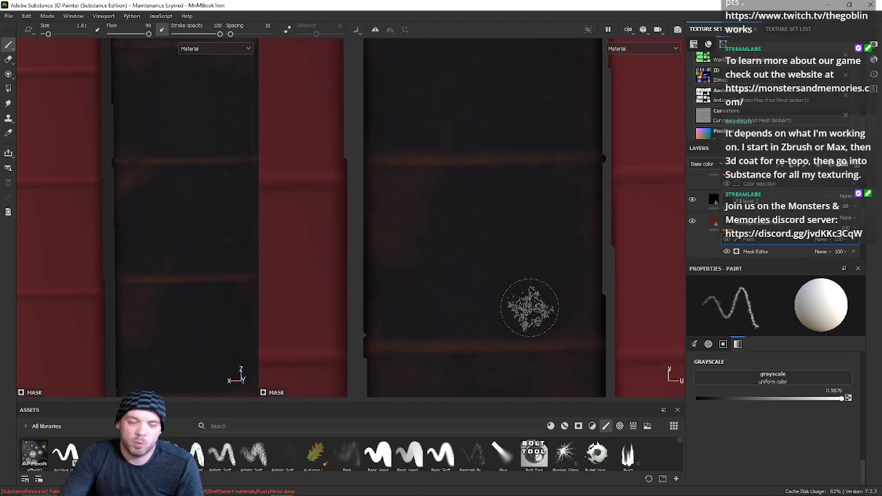
scroll(528, 307, up, 1)
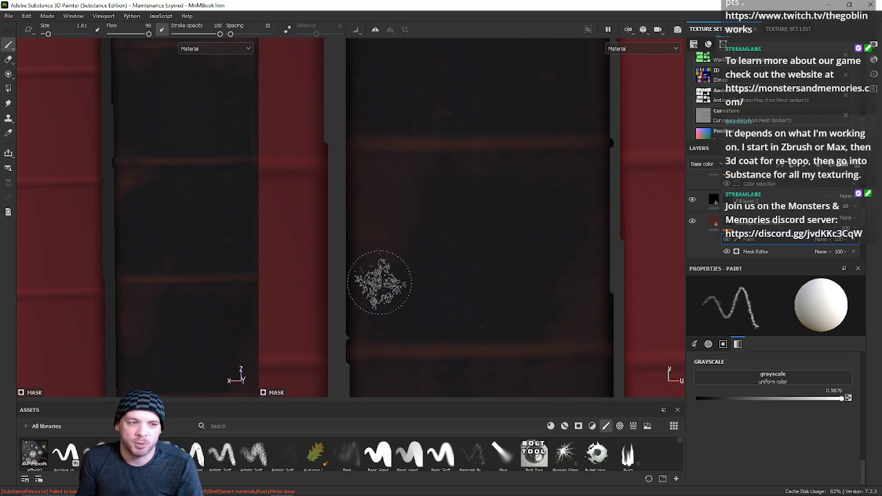
alt+middle_drag(520, 130, 493, 308)
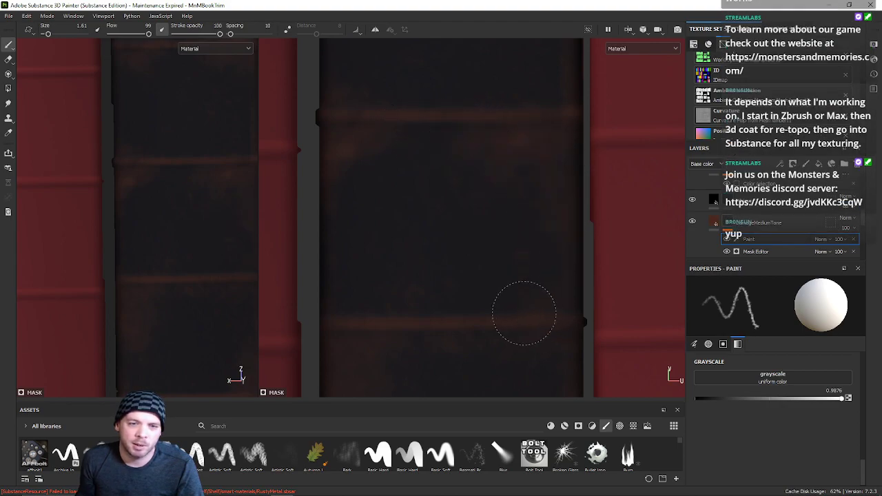
Step: Set the paint grayscale to 0.0991 and brush broadly over the black book's wear at size 6.18, adjusting the brush flow
scroll(517, 300, down, 6)
alt+middle_drag(502, 282, 488, 235)
scroll(488, 235, up, 3)
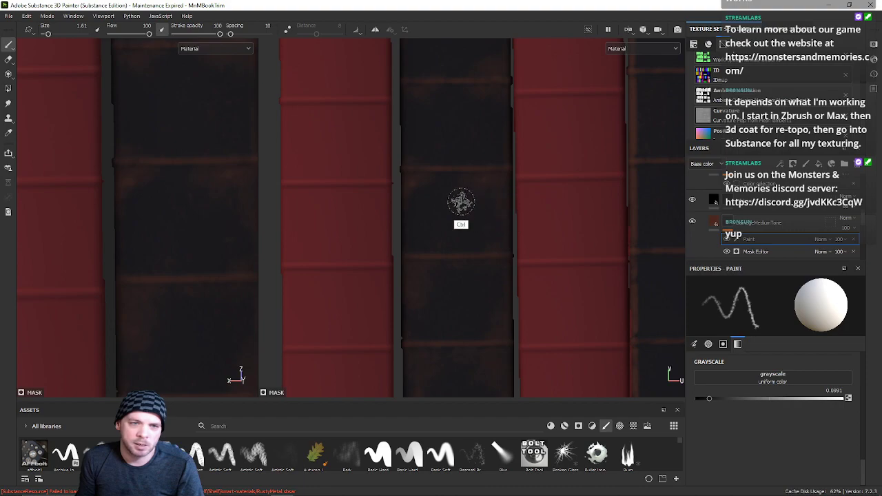
mouse_move(448, 170)
ctrl+right_down()
mouse_move(476, 208)
mouse_move(535, 249)
ctrl+right_up()
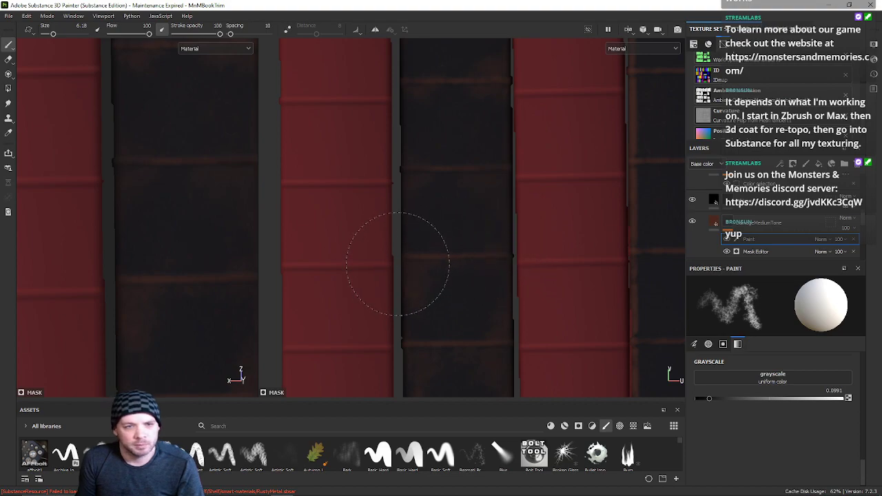
key(alt)
alt+middle_drag(370, 301, 375, 201)
key(ctrl)
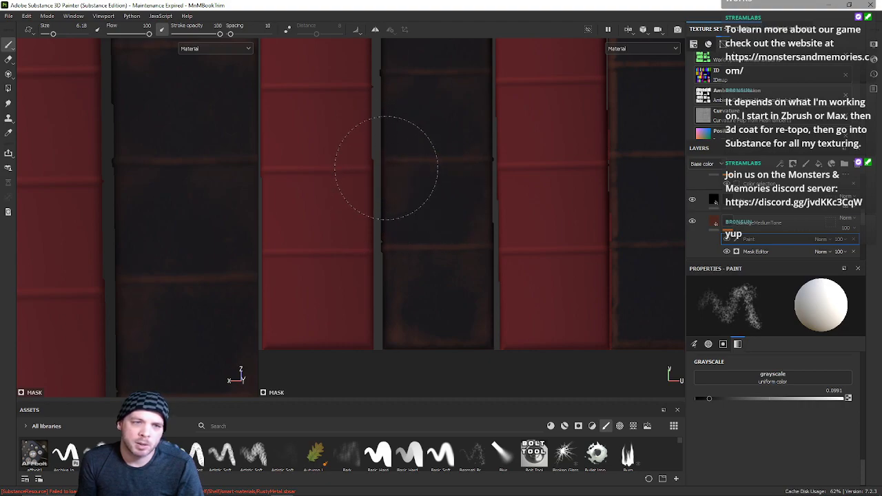
key(ctrl)
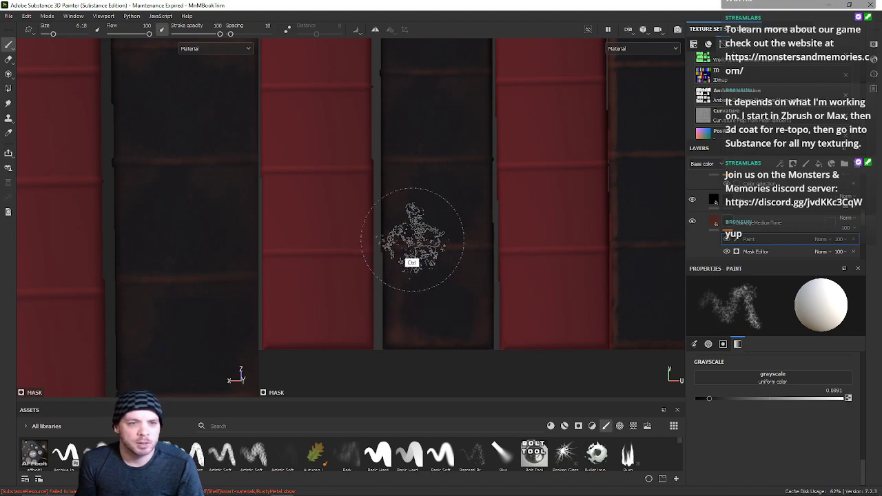
mouse_move(404, 294)
ctrl+mouse_down()
mouse_move(450, 283)
mouse_move(443, 260)
ctrl+mouse_up()
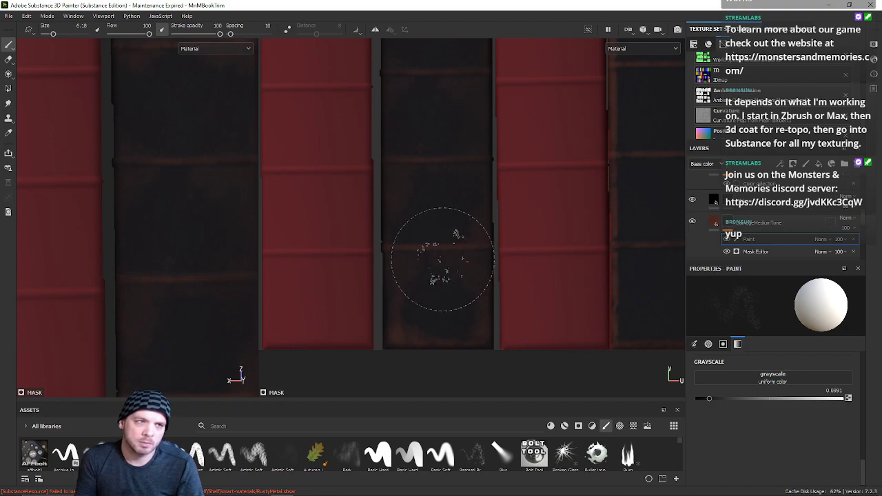
Step: Switch to the Basic Hard brush and enlarge the asset library to show more brushes
click(378, 453)
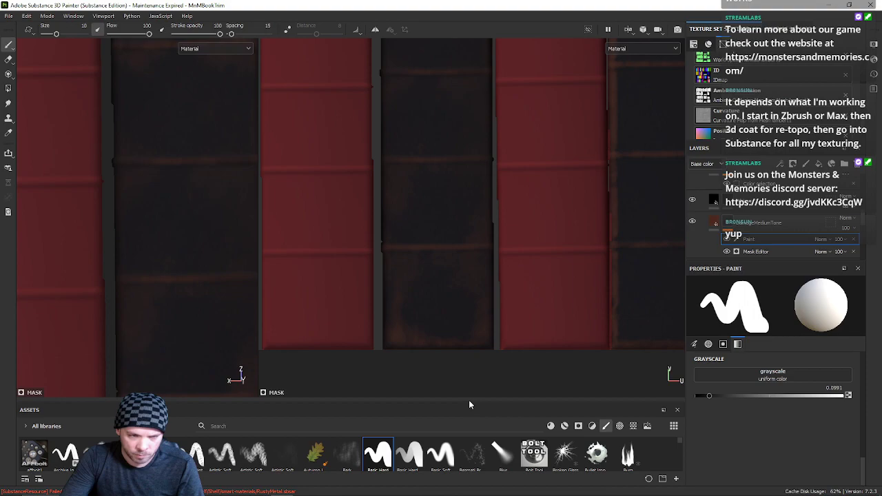
drag(470, 402, 467, 321)
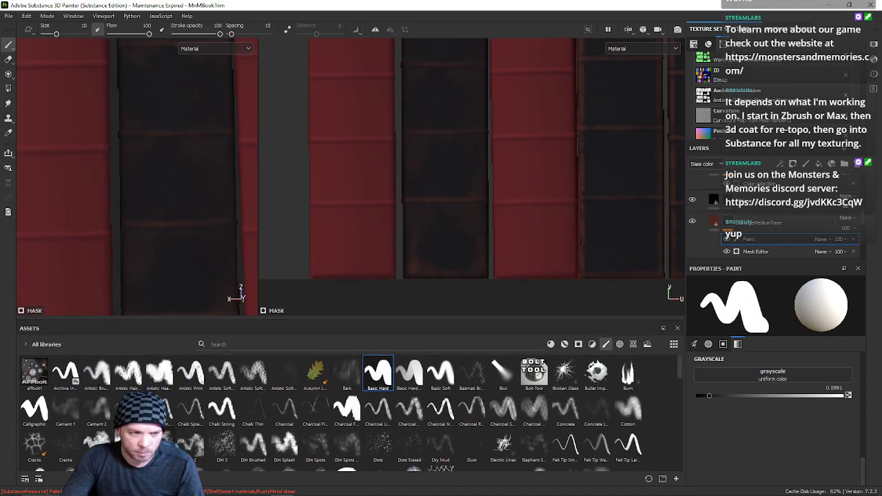
Step: Switch to a speckled dirt brush at size 5.11 and work on the wear of the neighbouring black books
click(160, 443)
ctrl+right_drag(439, 190, 394, 197)
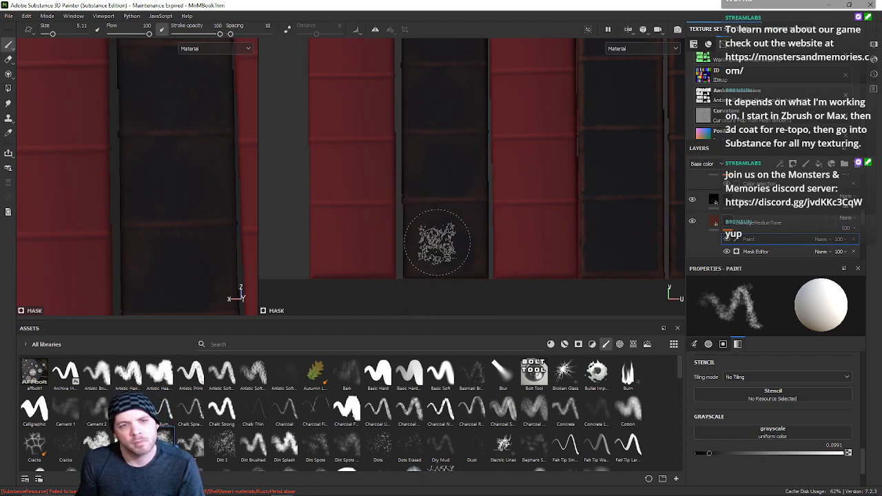
alt+middle_drag(461, 182, 268, 173)
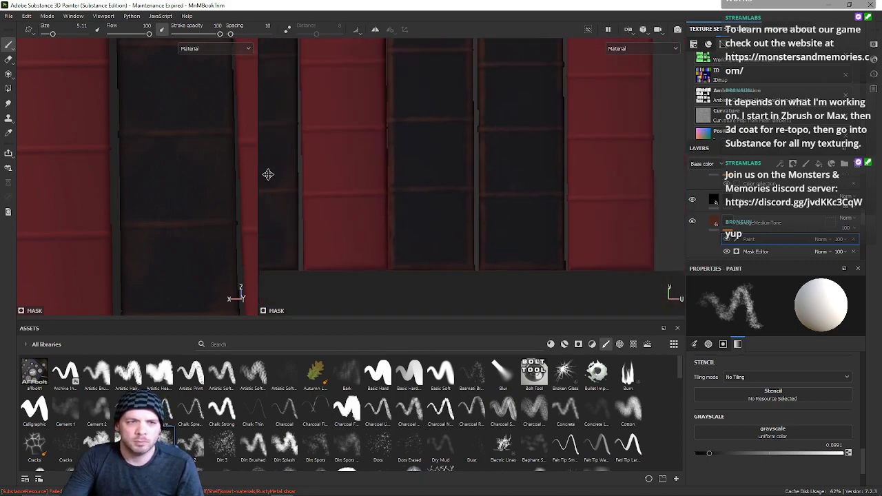
scroll(541, 264, up, 2)
scroll(542, 264, up, 6)
scroll(420, 256, down, 4)
alt+middle_drag(383, 255, 510, 269)
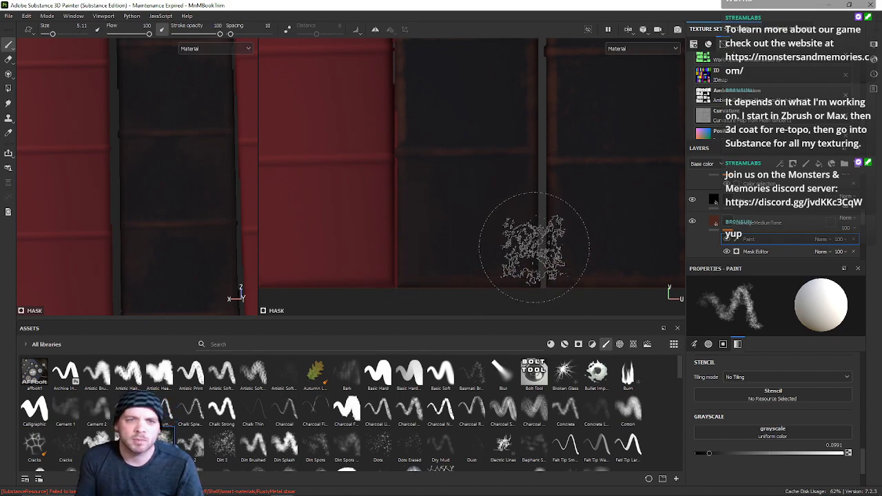
mouse_move(584, 95)
alt+middle_down()
mouse_move(552, 157)
mouse_move(549, 214)
alt+middle_up()
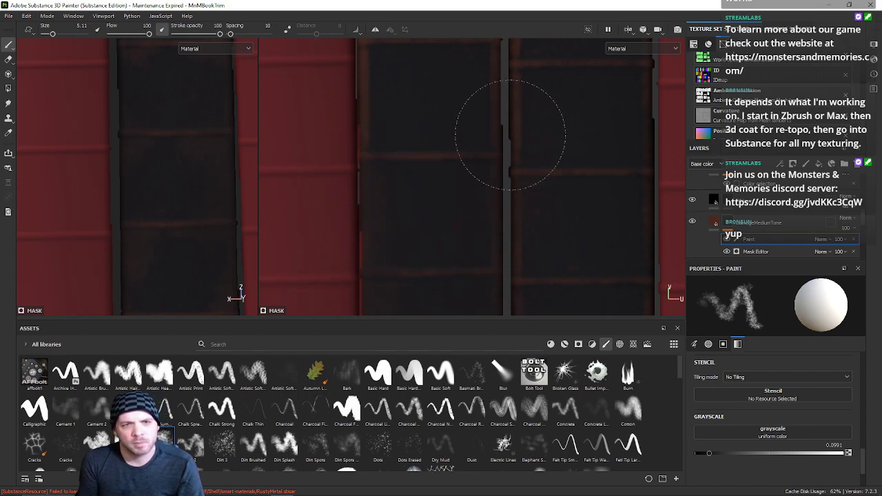
Step: Paint extra rib and edge wear up the neighbouring black book's spine with brush sizes 2.66 and 1.42
ctrl+right_drag(449, 108, 435, 114)
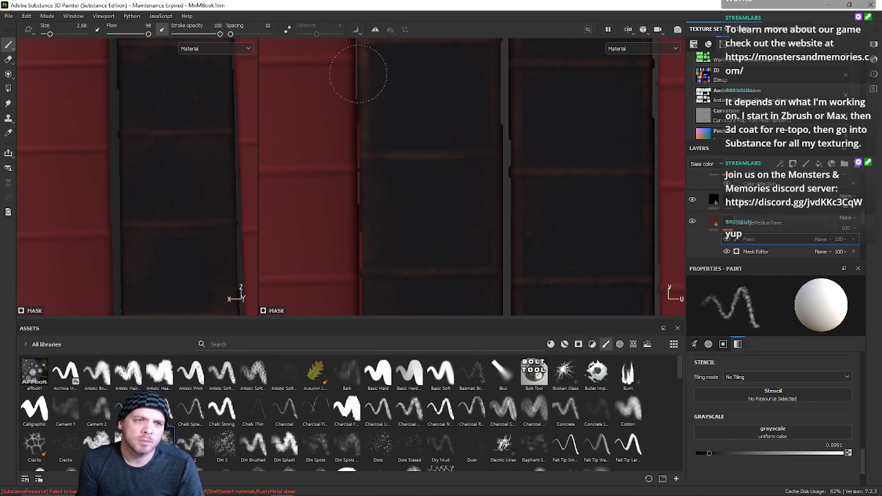
mouse_move(376, 132)
alt+middle_down()
mouse_move(383, 317)
mouse_move(411, 311)
alt+middle_up()
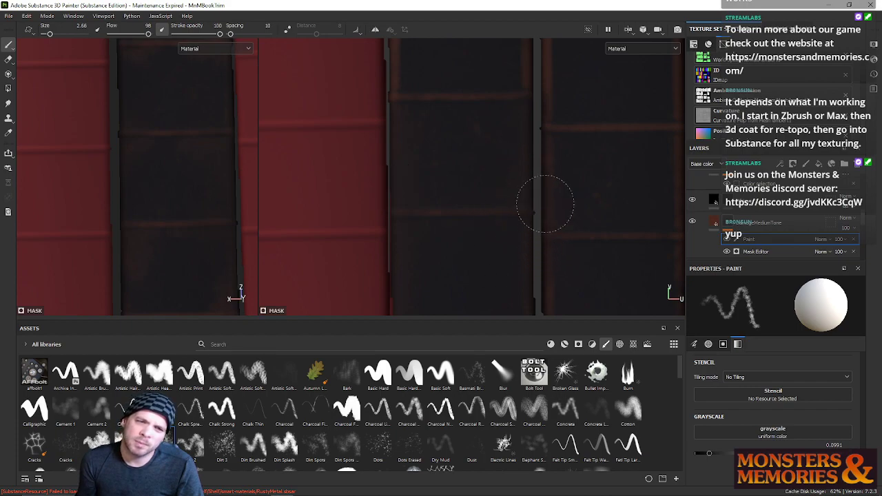
ctrl+right_drag(527, 267, 516, 268)
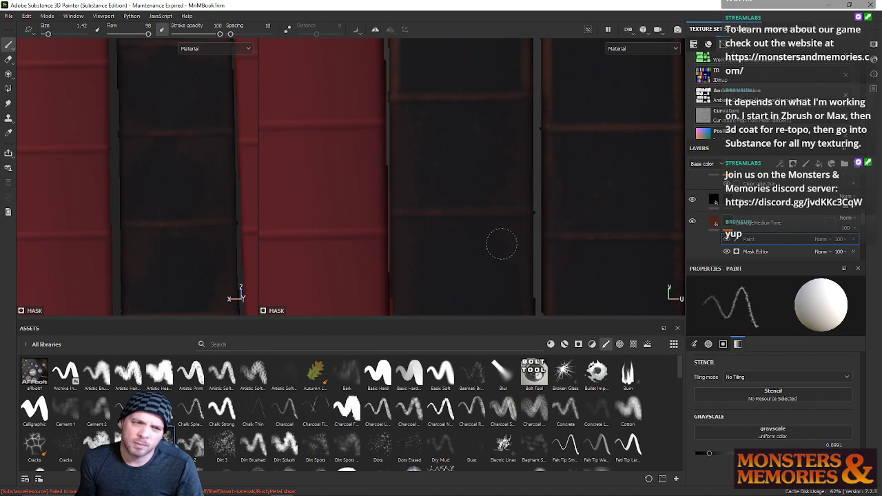
drag(521, 107, 496, 140)
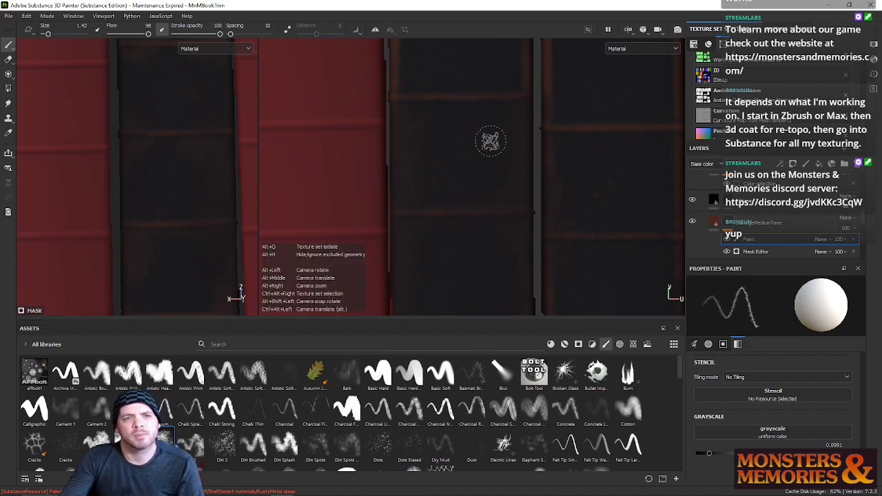
alt+middle_drag(428, 146, 440, 250)
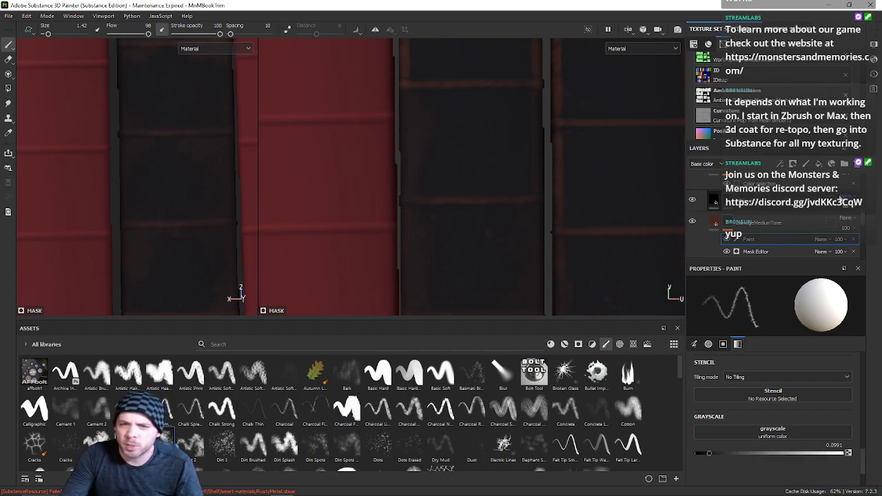
Step: Examine the Yellow folder's color selection and toggle the folder's visibility to compare the black book spines
scroll(841, 203, up, 2)
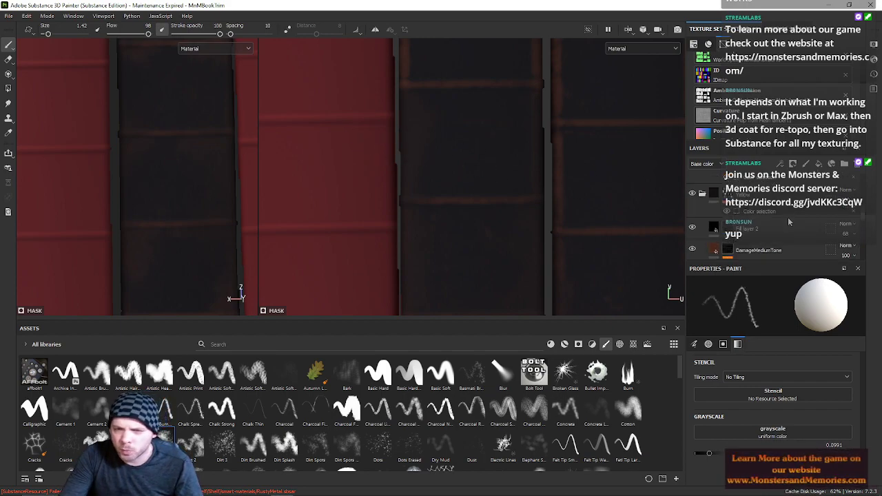
click(745, 212)
drag(844, 363, 864, 348)
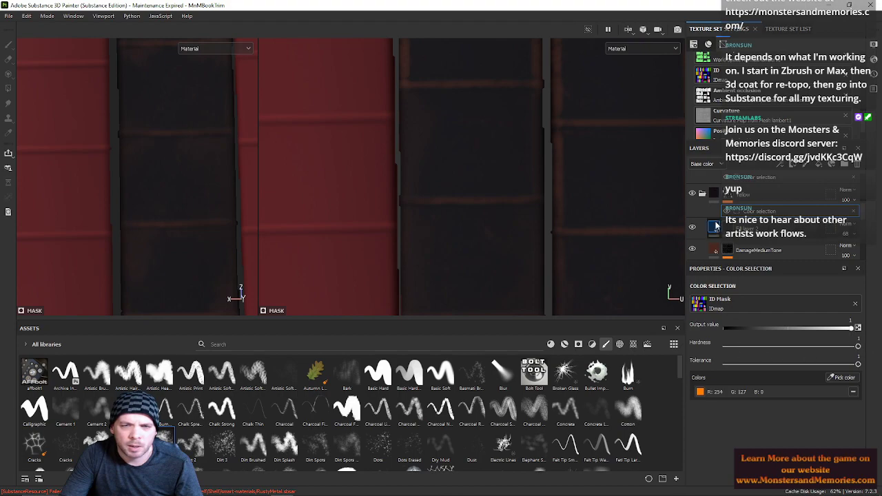
click(693, 193)
click(693, 193)
click(691, 193)
click(691, 193)
scroll(470, 204, down, 4)
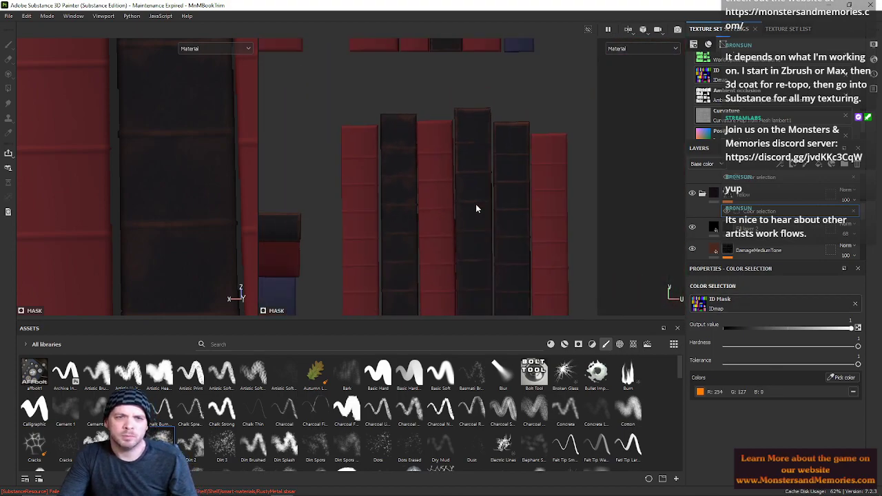
scroll(475, 204, up, 4)
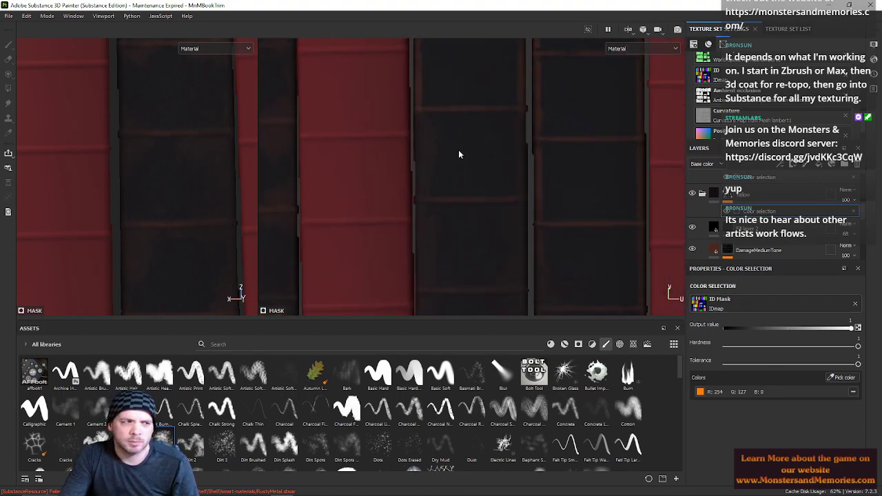
scroll(462, 165, up, 1)
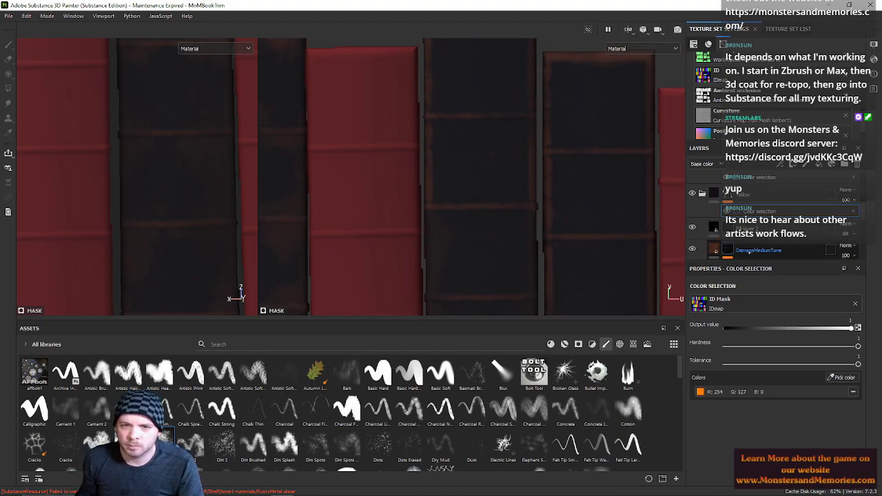
Step: Select the paint effect in the DamageMediumTone mask and toggle that layer's visibility to compare the painted wear
click(754, 250)
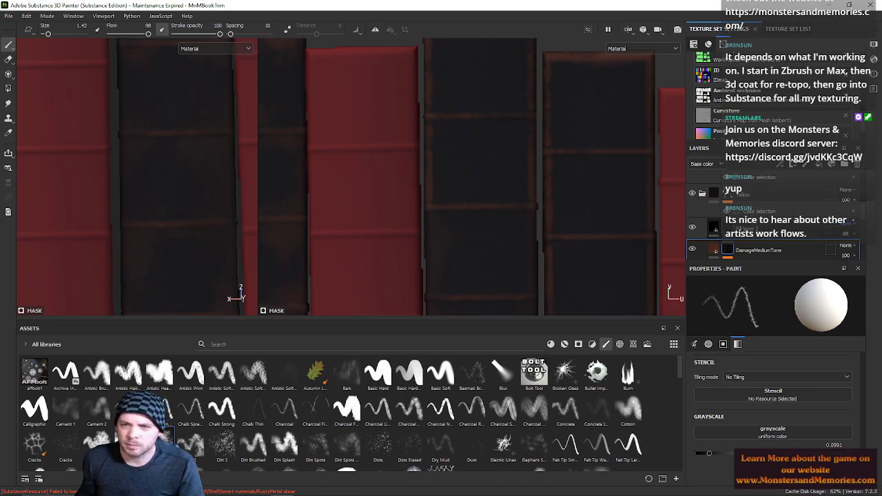
scroll(772, 217, down, 2)
click(771, 217)
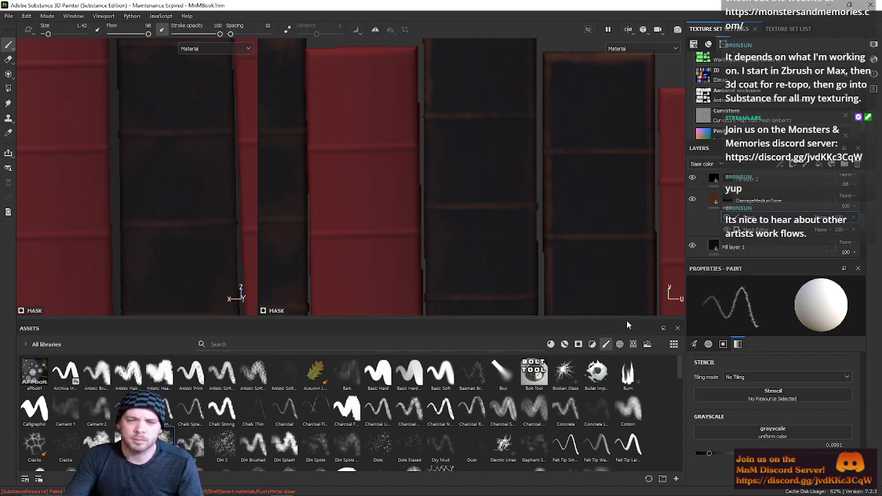
middle_drag(512, 106, 493, 222)
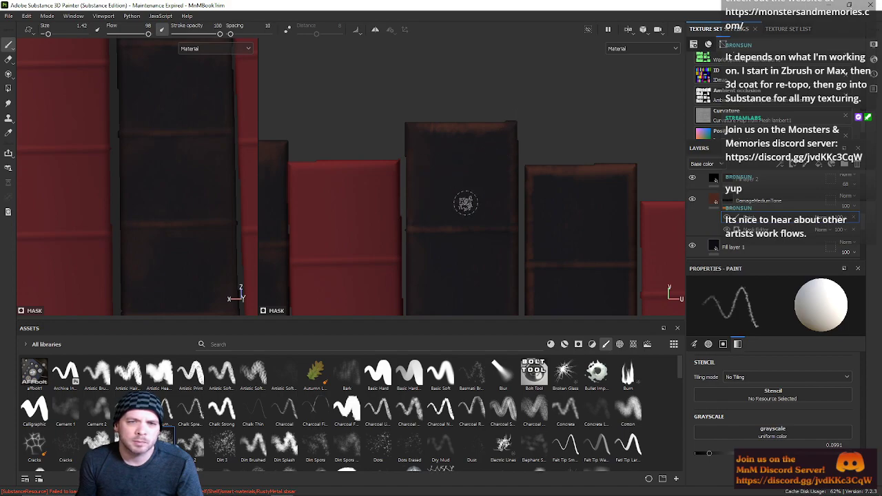
click(692, 199)
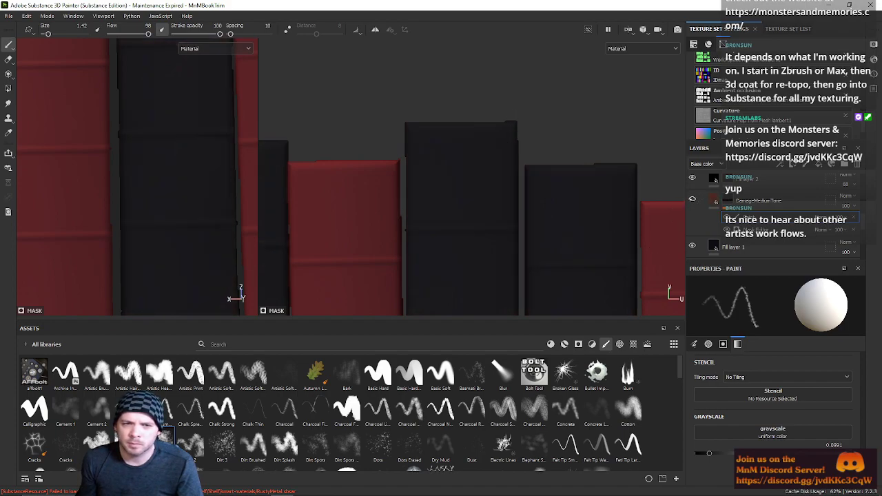
click(692, 199)
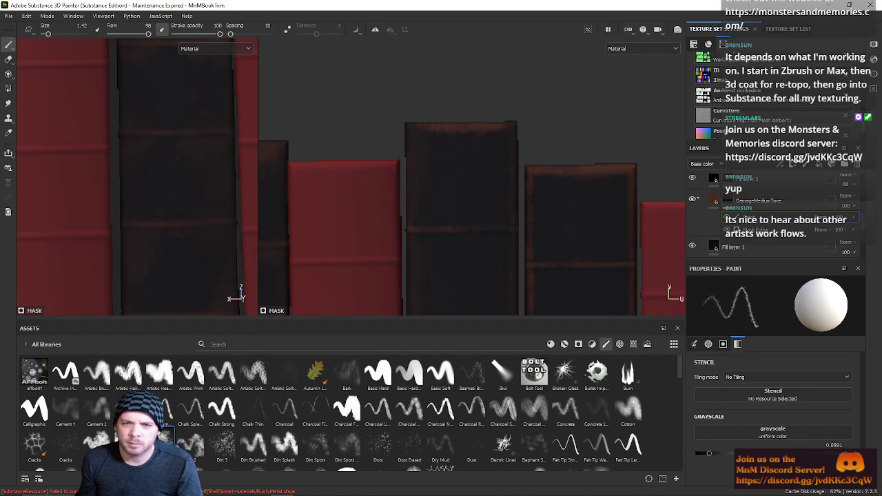
click(692, 199)
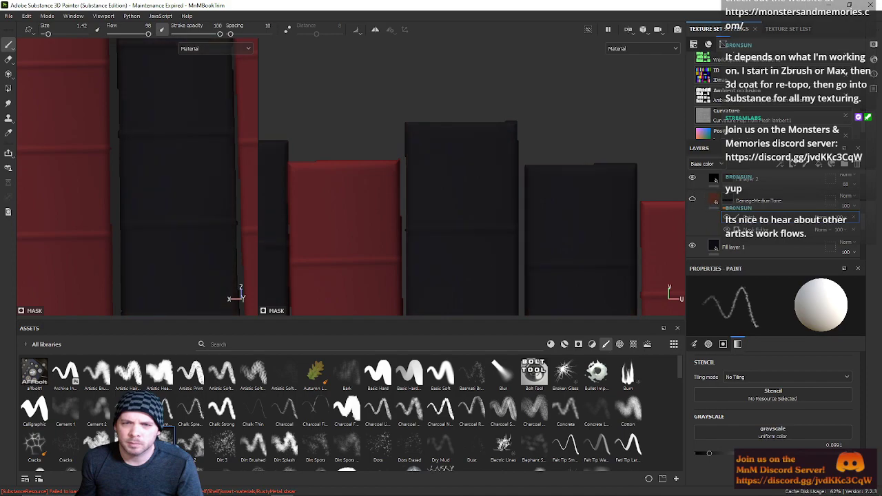
click(691, 199)
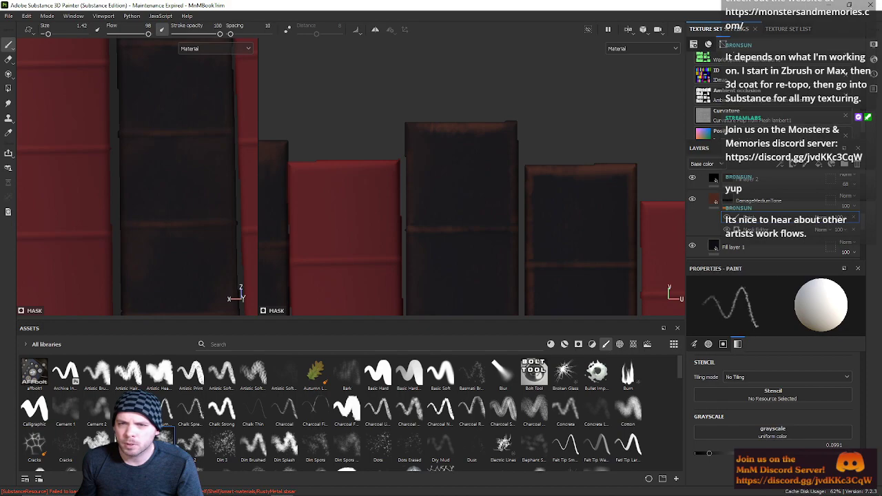
Step: Enlarge the layer stack and toggle the Yellow folder's visibility to check which books across the texture sheet it covers
drag(801, 142, 803, 130)
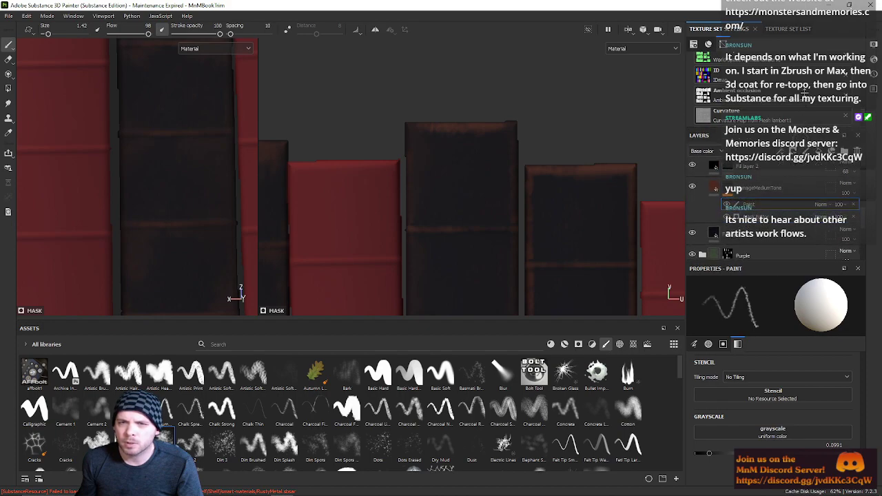
scroll(772, 214, up, 2)
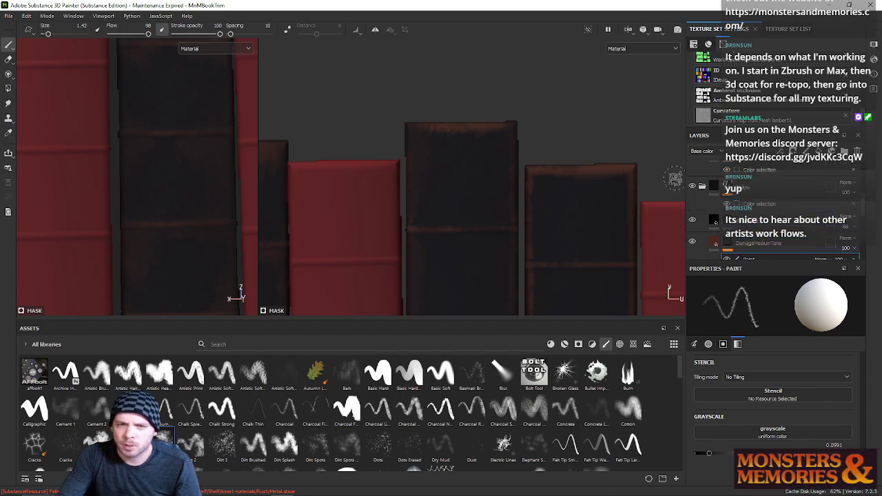
click(692, 186)
click(692, 187)
click(692, 186)
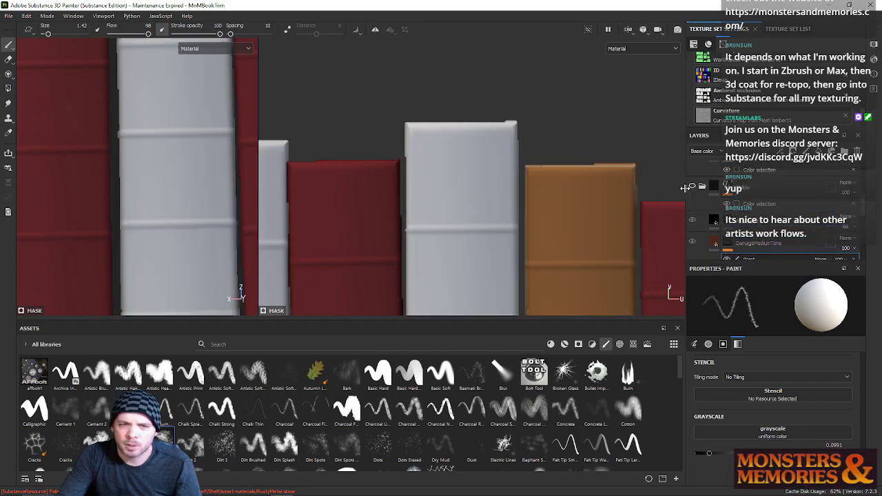
scroll(422, 195, down, 2)
scroll(422, 195, down, 5)
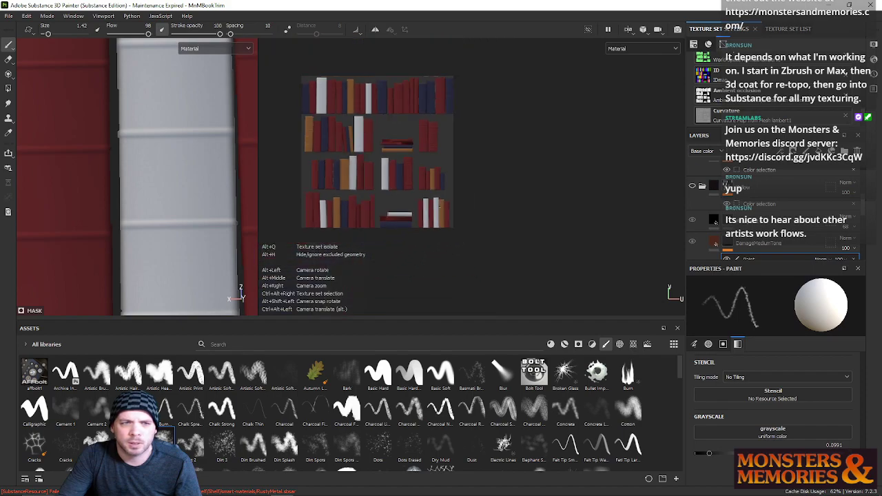
scroll(428, 206, up, 1)
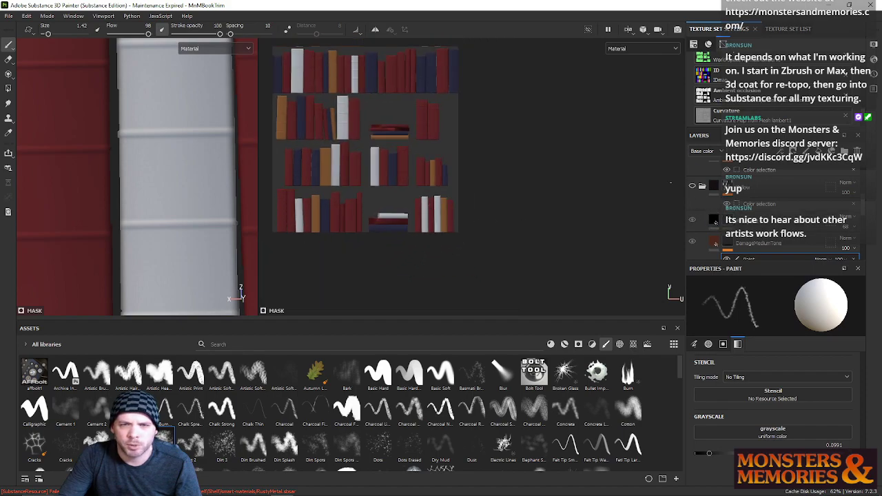
click(692, 187)
click(692, 187)
click(692, 187)
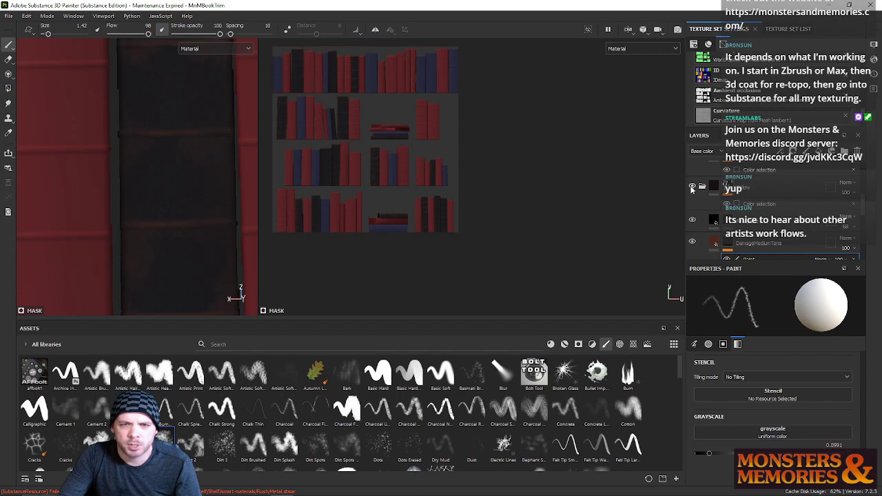
Step: Inspect the color selection of the Green folder's mask and compare it with the books on the sheet
scroll(729, 241, up, 4)
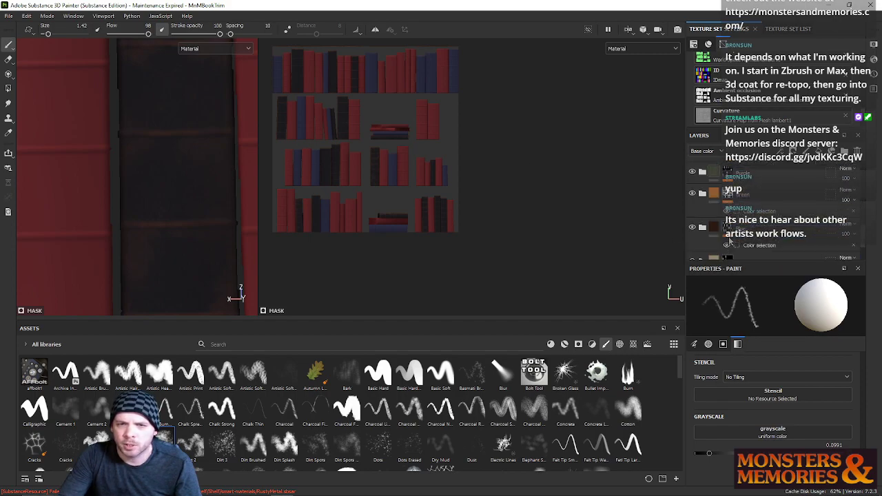
click(758, 211)
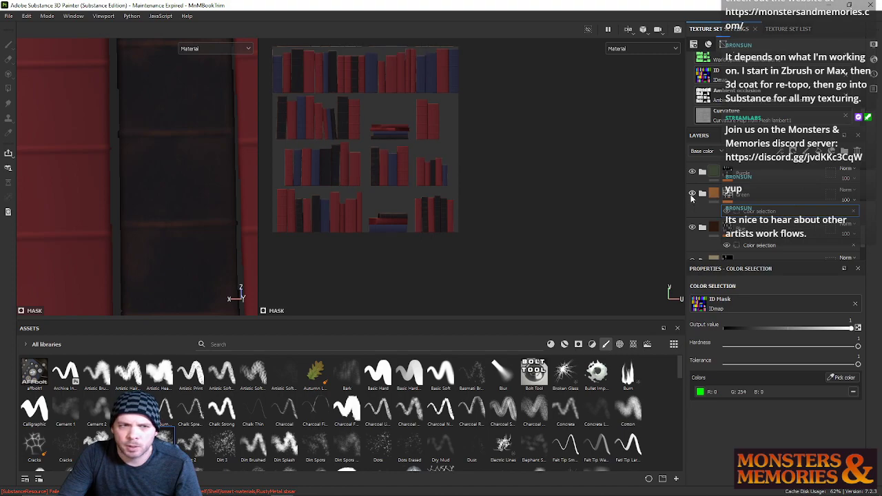
scroll(422, 201, up, 2)
alt+middle_drag(412, 160, 502, 238)
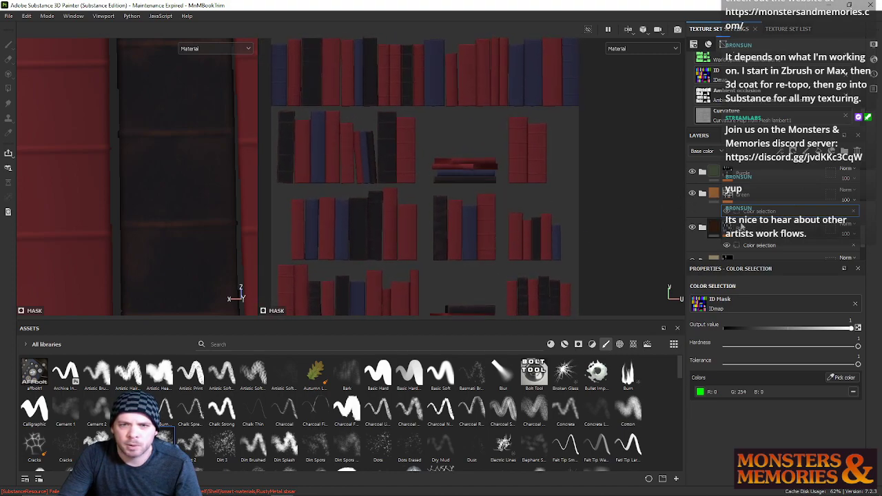
Step: Return to the Yellow folder and switch its visibility off and on to identify the affected books
scroll(741, 225, down, 1)
scroll(723, 209, up, 5)
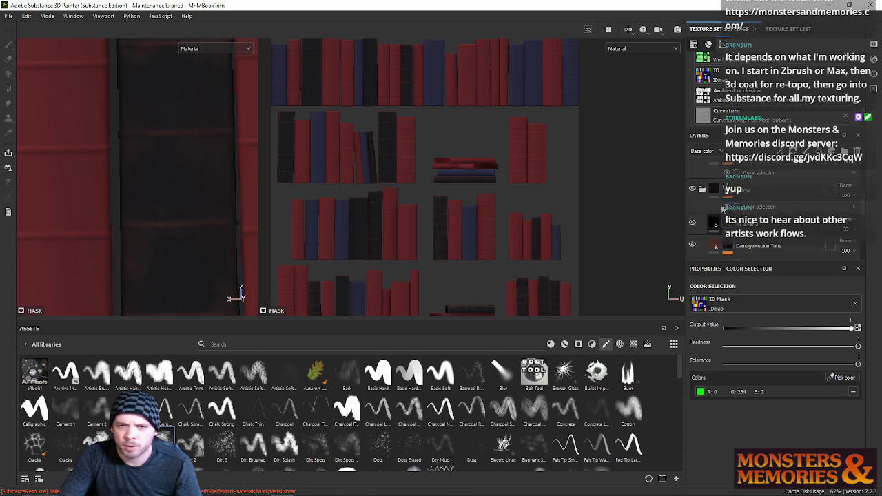
click(692, 188)
click(692, 188)
click(692, 188)
click(692, 189)
click(692, 188)
click(691, 187)
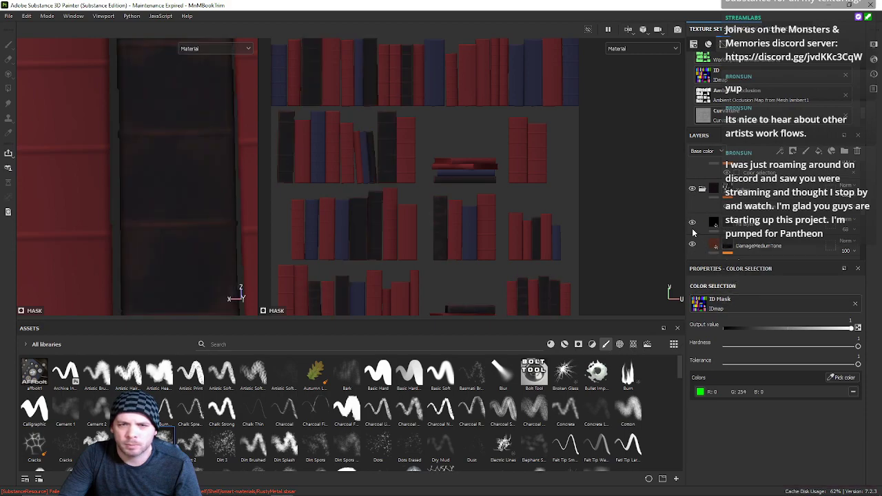
Step: Set the tolerance of the Yellow folder's color selection to 0.04 and check the mask across the book sheet
click(746, 206)
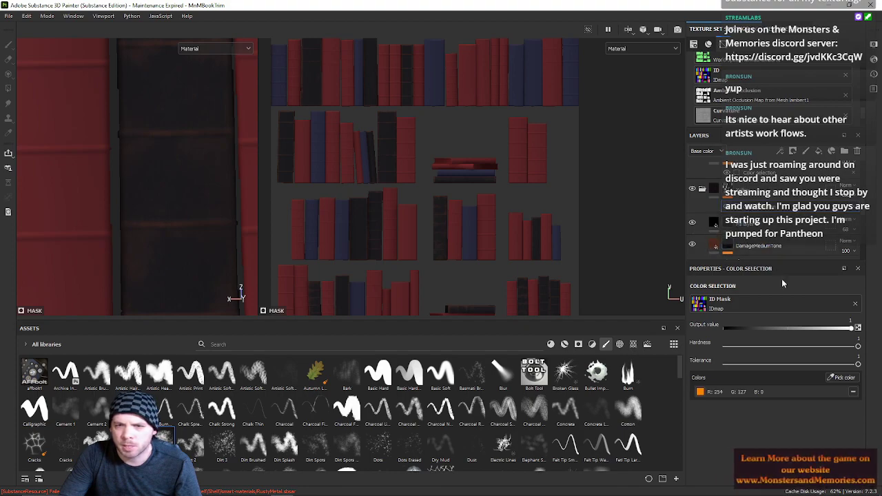
drag(857, 365, 732, 362)
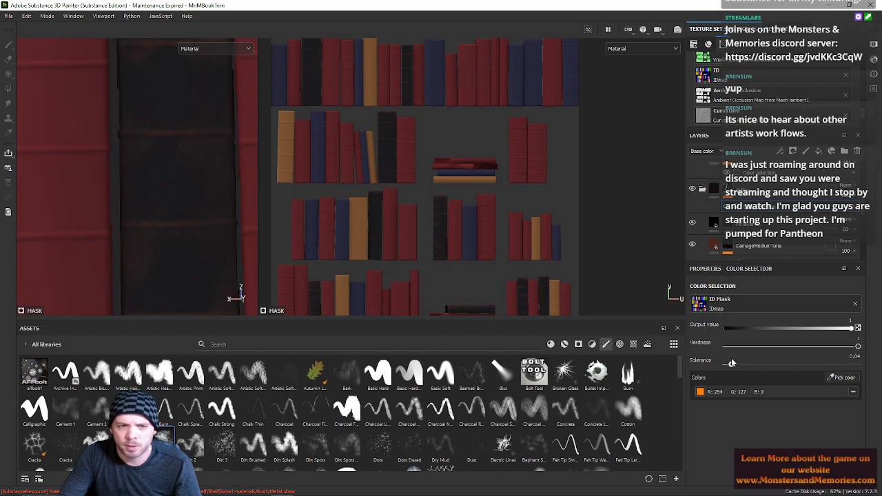
middle_drag(528, 271, 491, 172)
key(f)
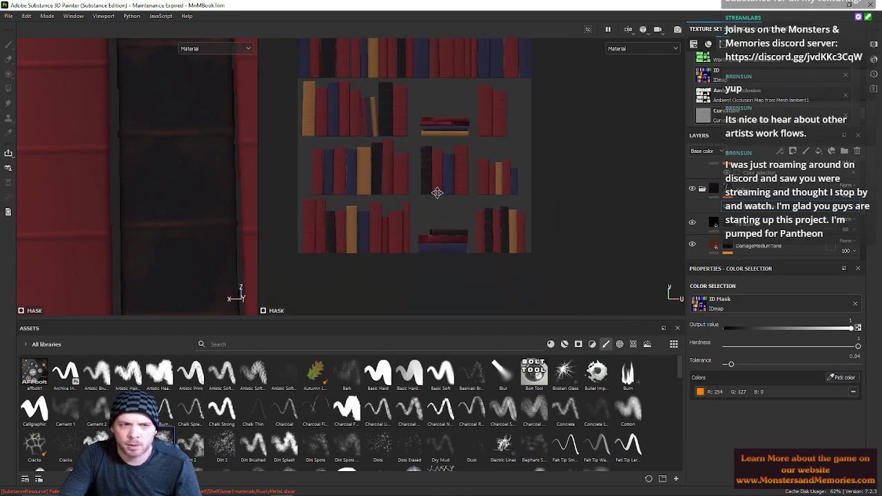
Step: Lower the color selection tolerance of the reddish-brown folder above the black one, then open the Paper folder's color selection
mouse_move(731, 365)
mouse_down()
mouse_move(719, 363)
mouse_move(731, 366)
mouse_up()
scroll(735, 202, up, 1)
click(739, 203)
drag(770, 366, 714, 368)
scroll(731, 221, up, 2)
click(747, 241)
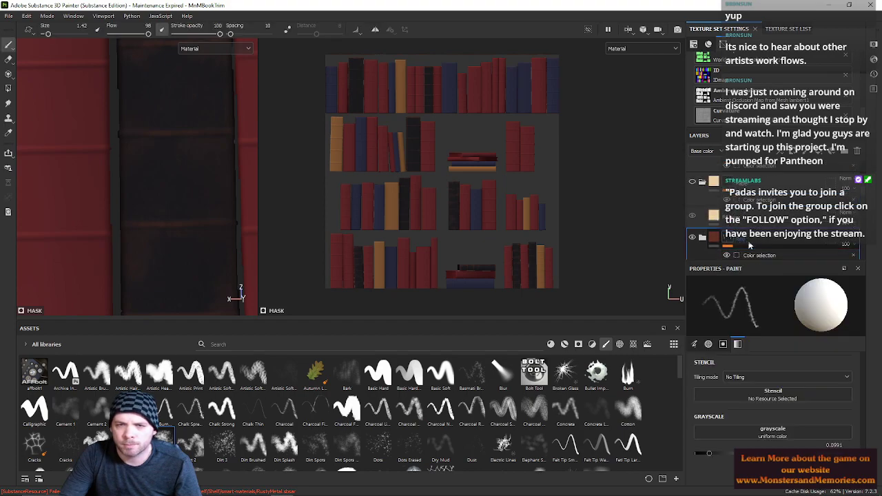
click(754, 201)
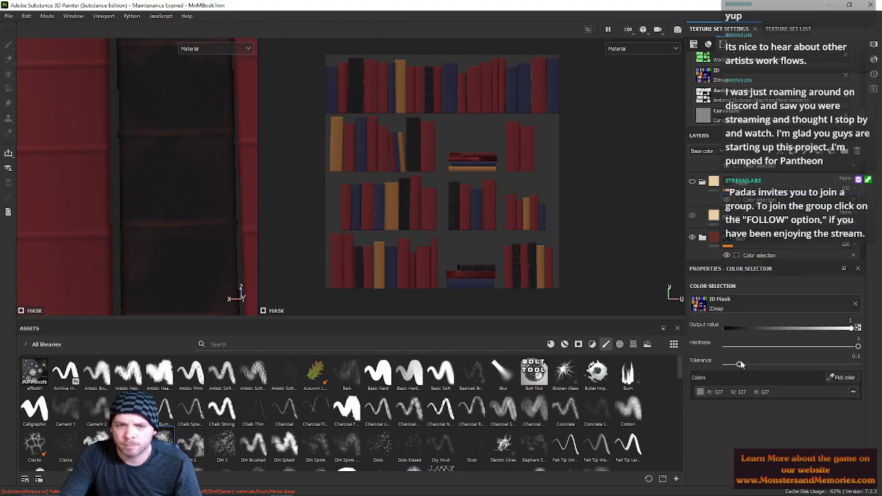
Step: Set the tolerance of the navy folder's cyan color selection to 0.92
scroll(740, 231, up, 2)
click(755, 223)
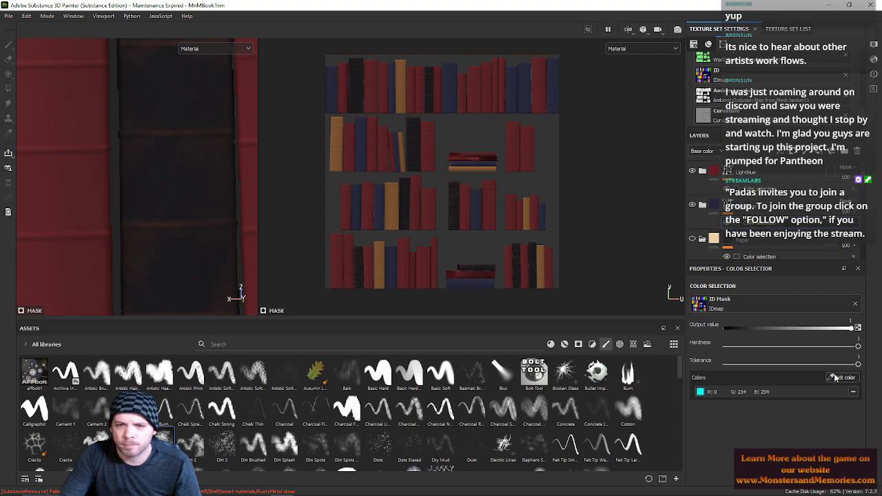
drag(858, 364, 800, 372)
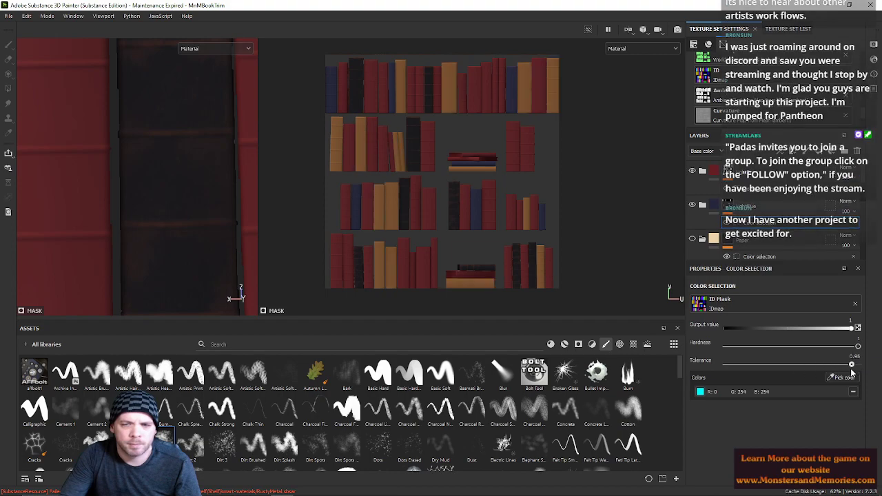
mouse_move(851, 367)
mouse_down()
mouse_move(675, 368)
mouse_move(857, 366)
mouse_move(847, 365)
mouse_up()
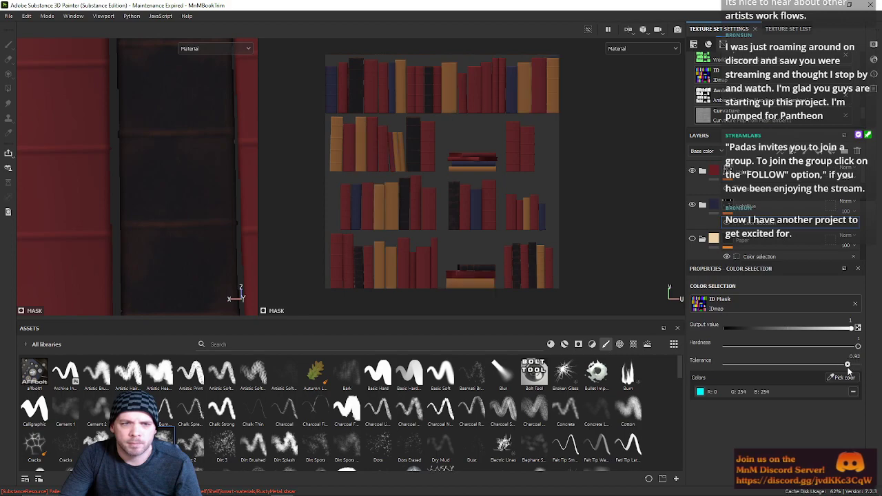
Step: Tune the tolerance of the Lightblue folder's magenta color selection to 0.85, checking the book edges in the bottom row
click(764, 190)
drag(857, 366, 833, 365)
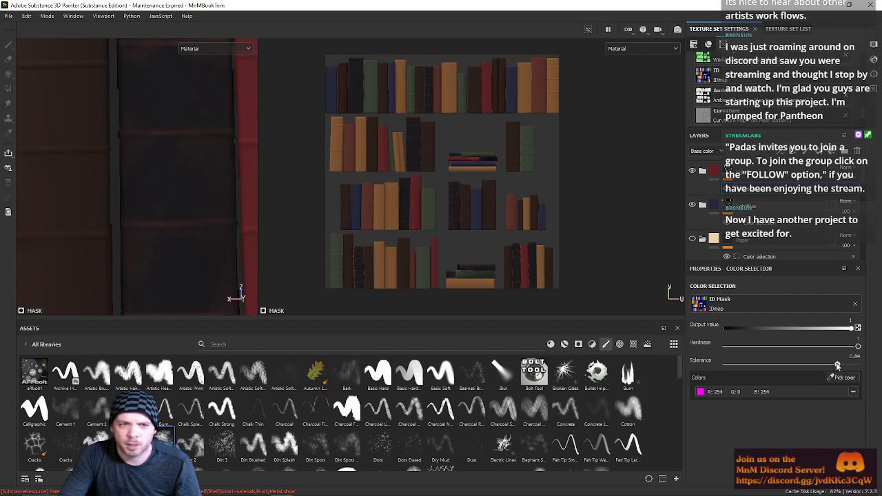
drag(830, 367, 828, 368)
scroll(414, 265, up, 5)
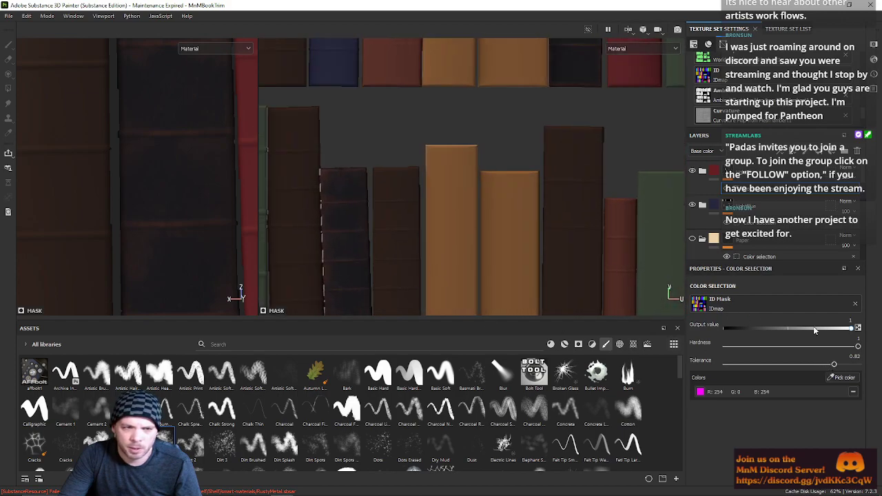
drag(837, 368, 830, 367)
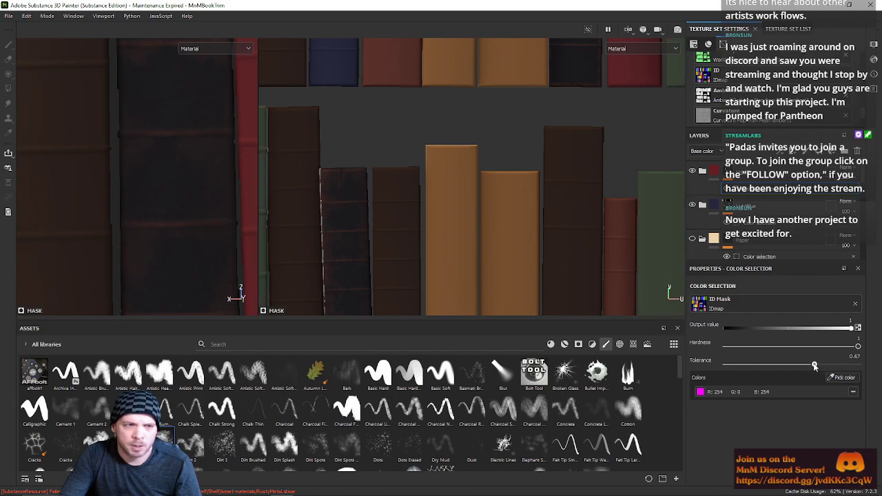
scroll(329, 246, down, 3)
alt+middle_drag(342, 225, 412, 194)
scroll(412, 195, up, 1)
drag(787, 365, 727, 361)
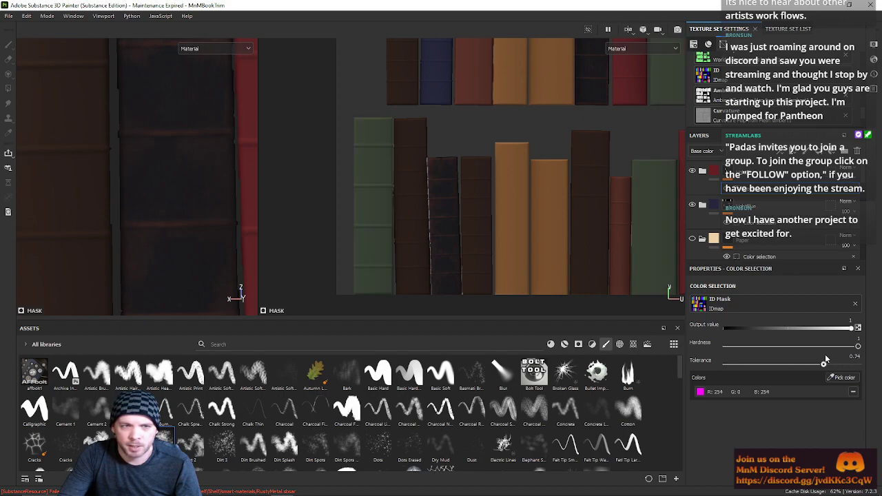
Step: Toggle the visibility of the black folder and the dark brown folder to check which books each one covers
scroll(681, 195, down, 4)
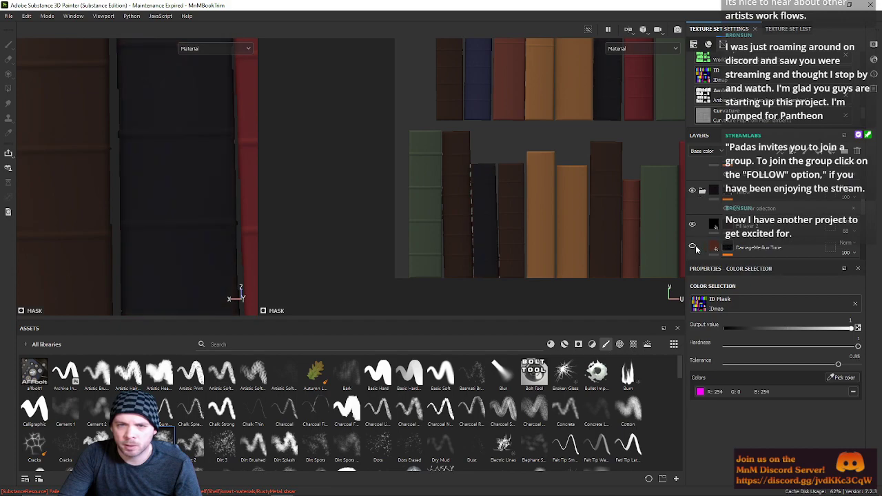
click(692, 193)
click(691, 192)
scroll(692, 207, down, 3)
scroll(696, 233, down, 3)
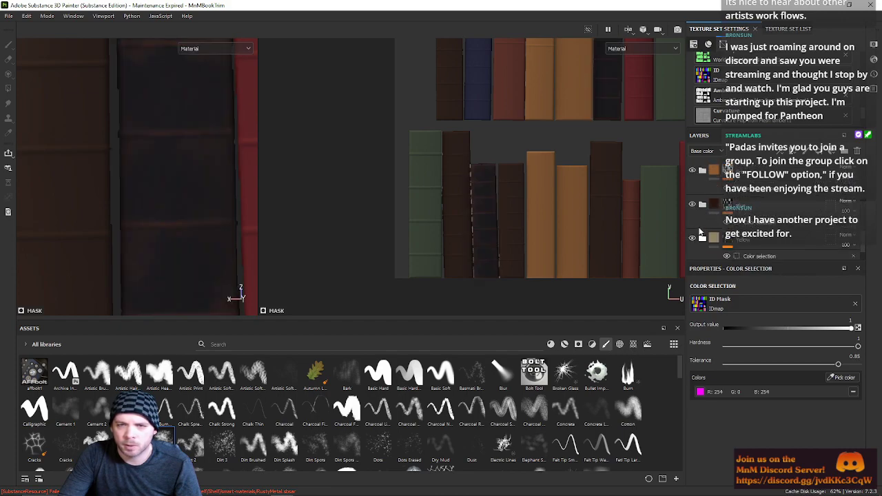
click(693, 204)
click(693, 205)
Step: Try different tolerances on the dark brown folder's blue color selection and set it to 1
click(745, 221)
drag(738, 366, 800, 366)
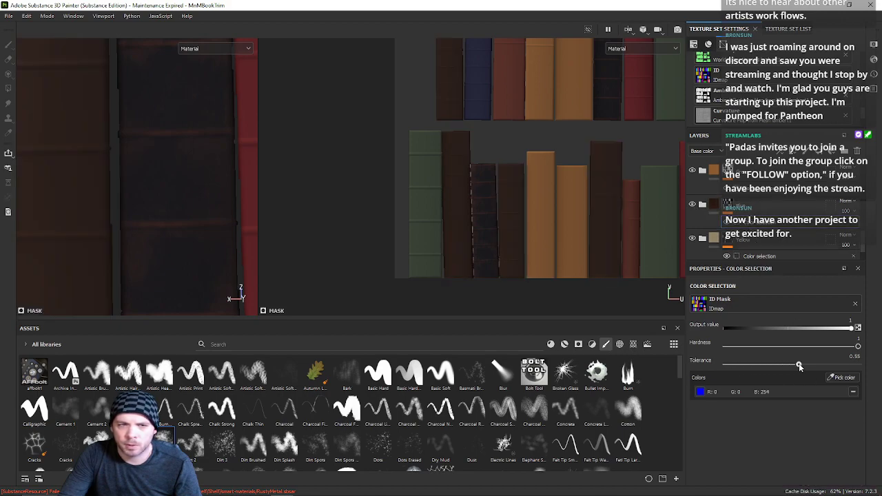
drag(858, 364, 746, 364)
scroll(563, 156, down, 5)
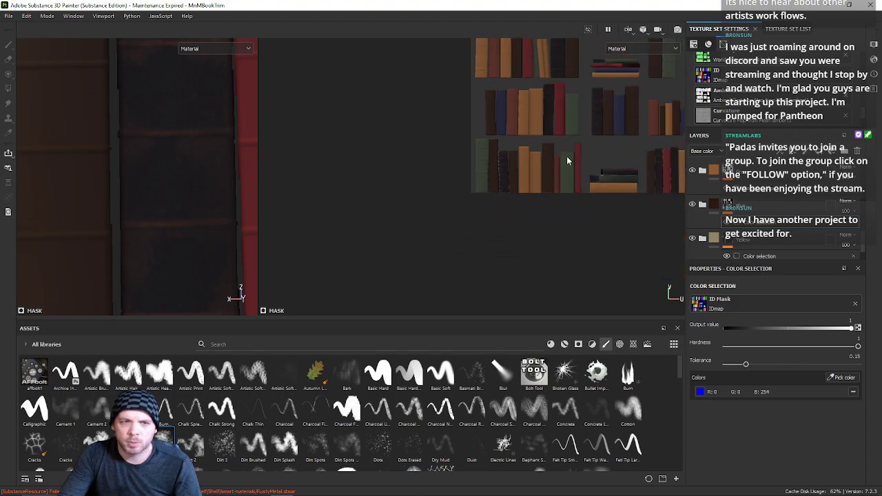
drag(746, 366, 878, 366)
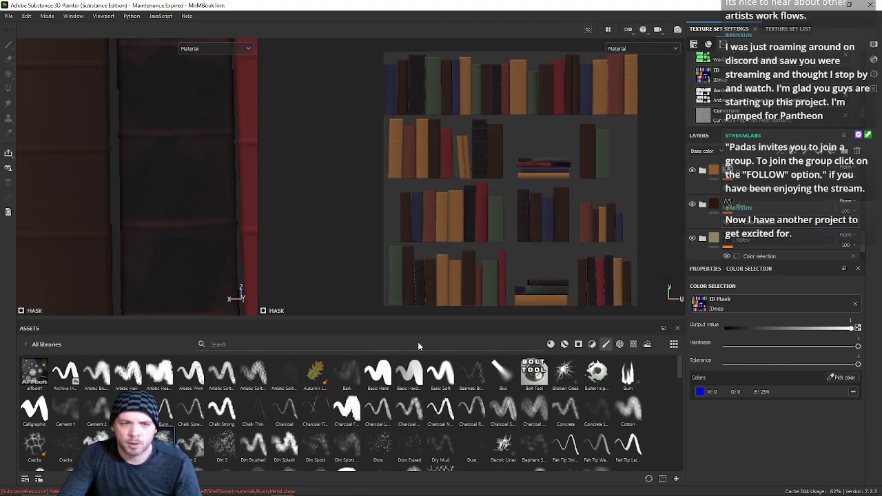
Step: Set the tolerance of the black folder's orange color selection to 0.28 and check the black books' edges
scroll(412, 255, up, 4)
scroll(740, 252, down, 1)
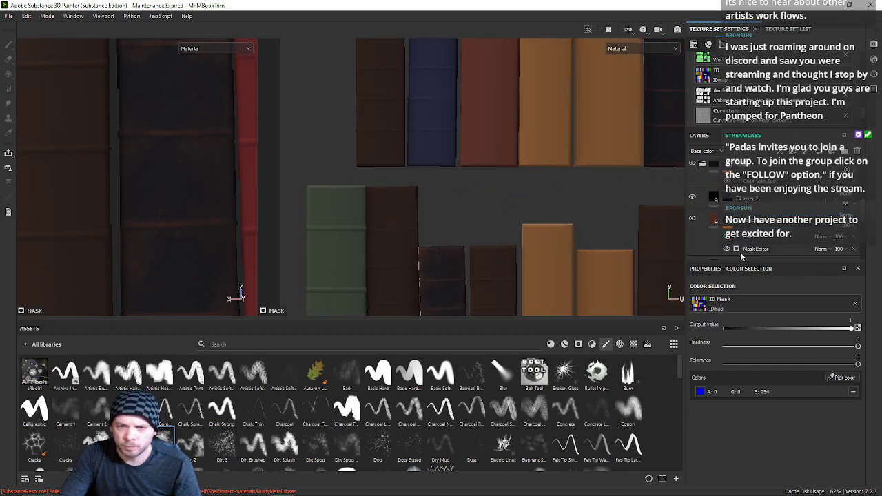
click(752, 179)
mouse_move(741, 368)
mouse_down()
mouse_move(771, 367)
mouse_move(747, 366)
mouse_up()
scroll(496, 138, down, 7)
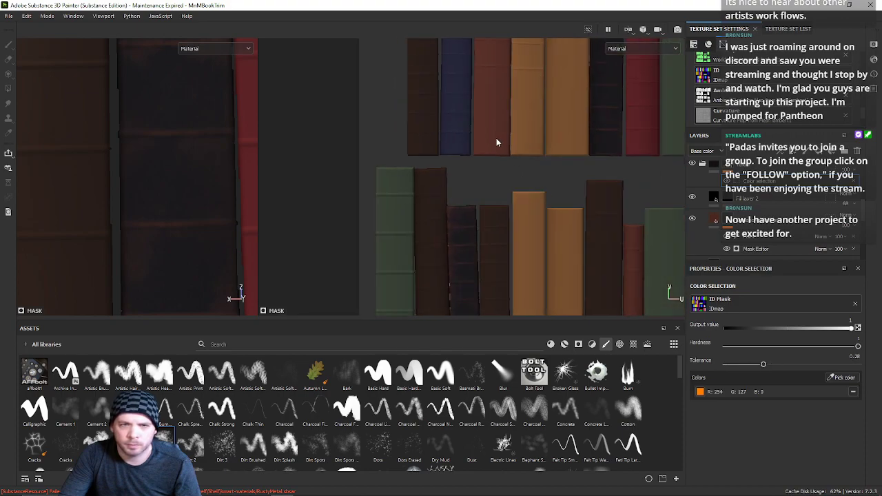
Step: Inspect the black books across the sheet and try a tolerance of 0.03 on the black folder's orange color selection
alt+middle_drag(506, 164, 412, 253)
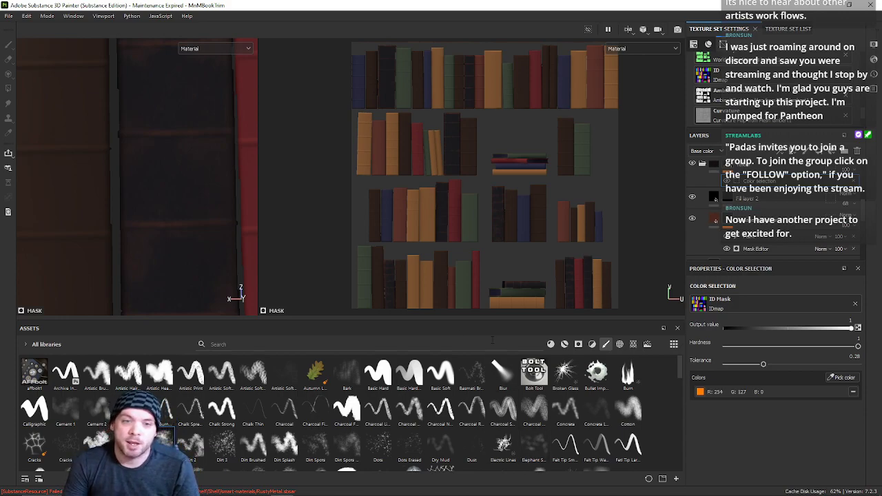
scroll(443, 225, down, 2)
scroll(499, 255, up, 5)
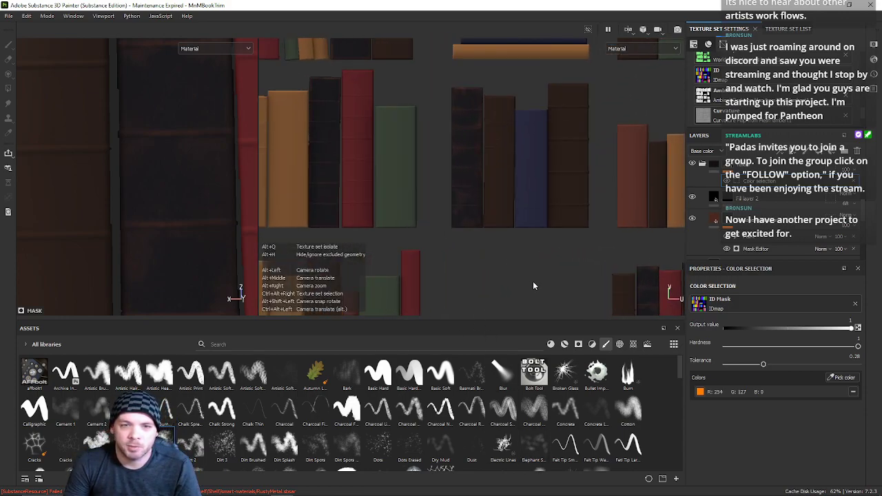
scroll(428, 248, up, 4)
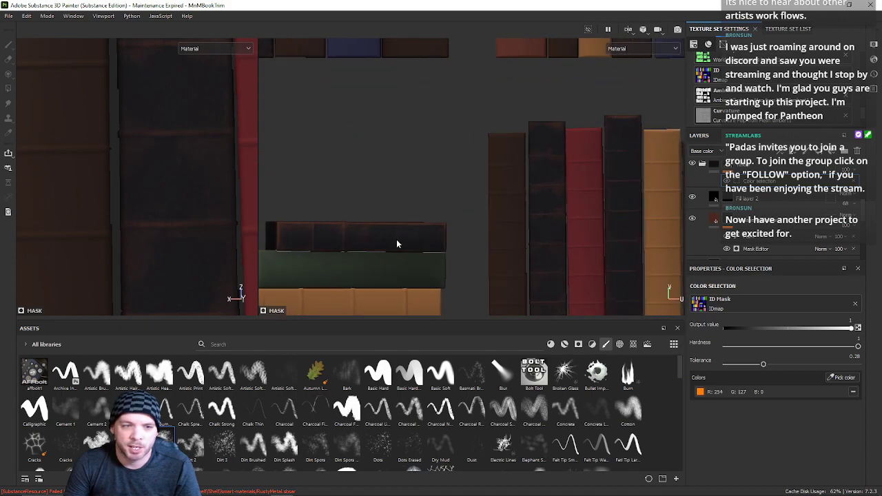
scroll(698, 199, up, 2)
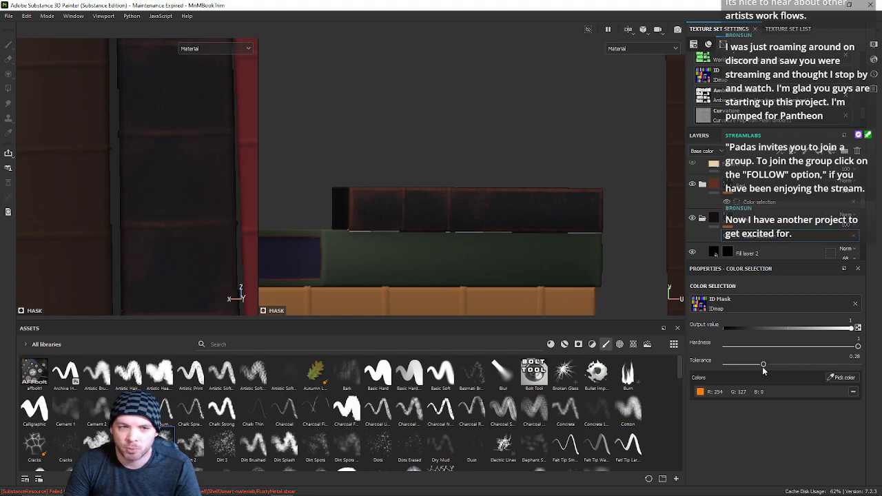
drag(765, 363, 729, 364)
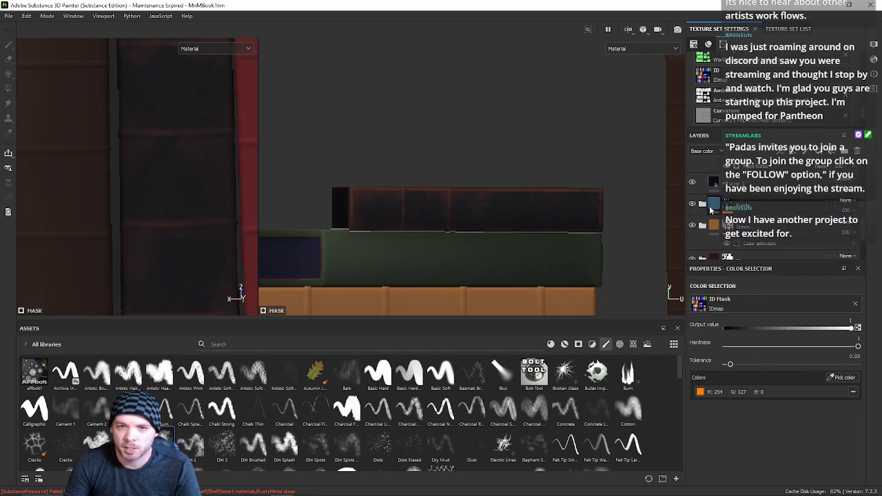
Step: Set the tolerance of the green books folder's purple color selection to 0.54 and check the stacked books' edges
click(730, 204)
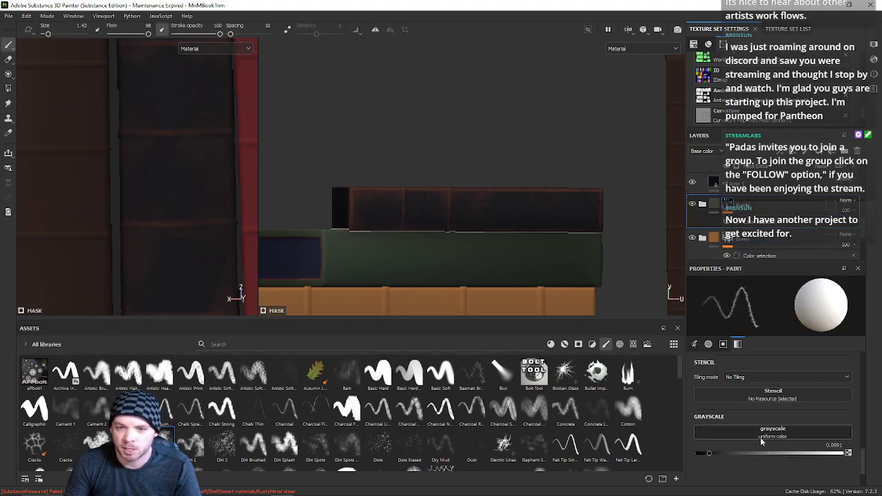
click(749, 223)
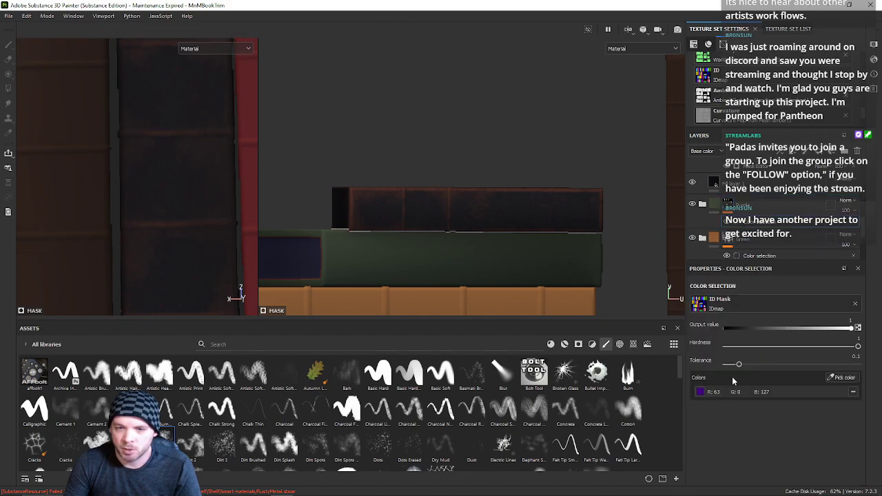
mouse_move(796, 365)
mouse_down()
mouse_move(823, 365)
mouse_move(770, 367)
mouse_move(797, 364)
mouse_up()
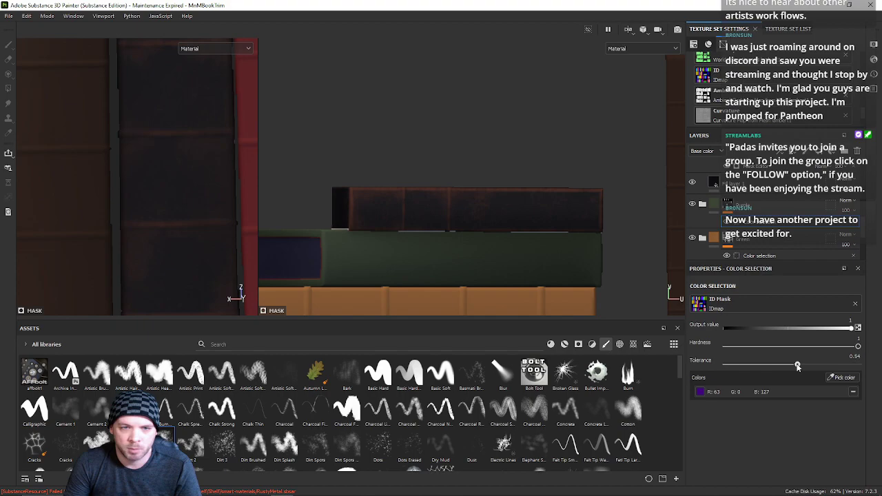
scroll(504, 218, down, 6)
scroll(459, 215, up, 3)
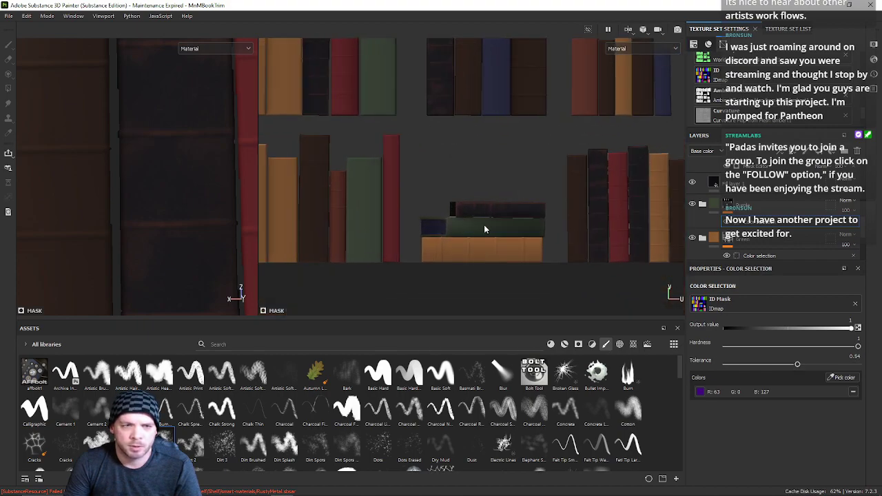
mouse_move(798, 365)
mouse_down()
mouse_move(860, 365)
mouse_move(799, 366)
mouse_up()
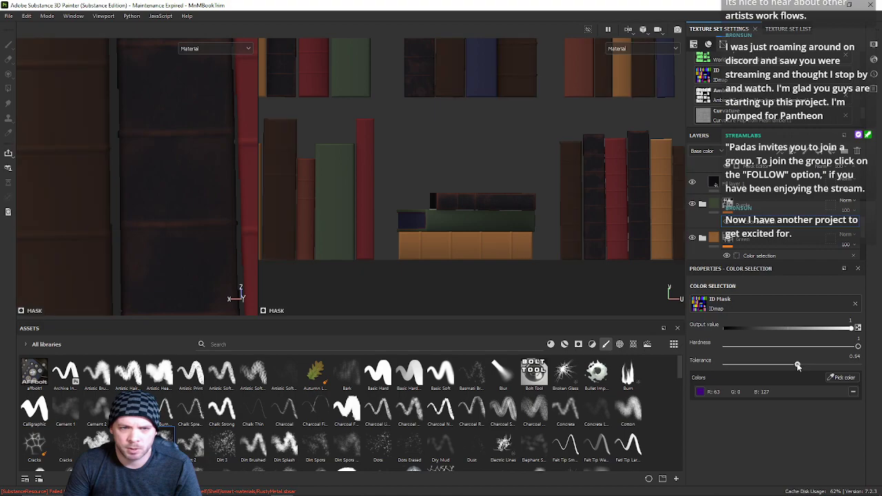
scroll(450, 213, up, 6)
scroll(459, 160, down, 3)
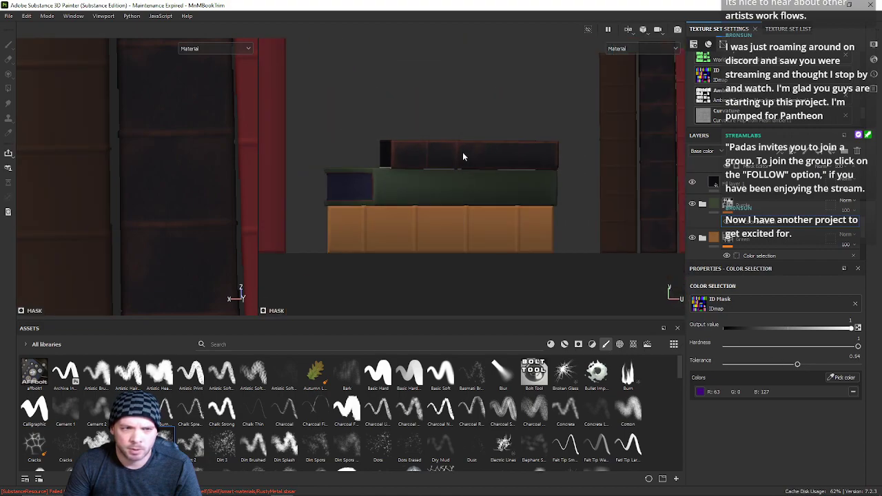
Step: Compare the black books' edges and set the tolerance of the black folder's orange color selection to 0.42
scroll(459, 156, down, 3)
scroll(467, 157, up, 8)
alt+middle_drag(467, 256, 477, 142)
scroll(488, 160, up, 1)
scroll(693, 179, down, 4)
drag(797, 364, 750, 367)
scroll(430, 186, down, 8)
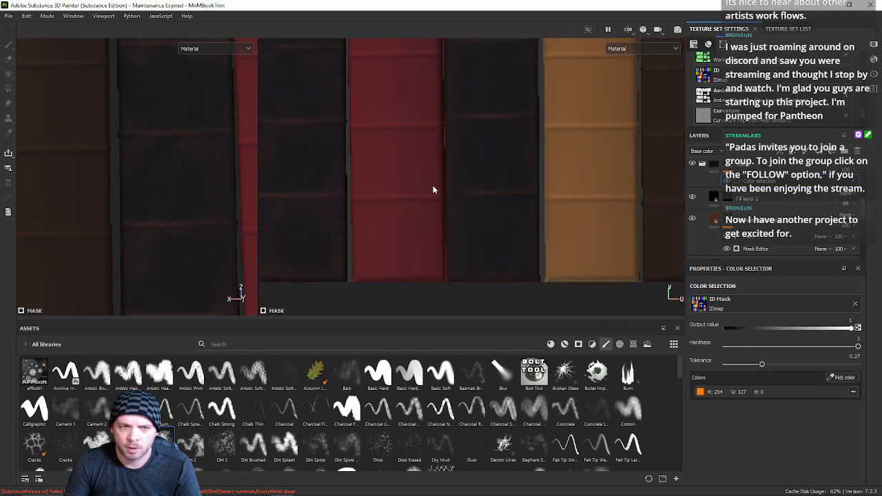
middle_drag(483, 261, 520, 280)
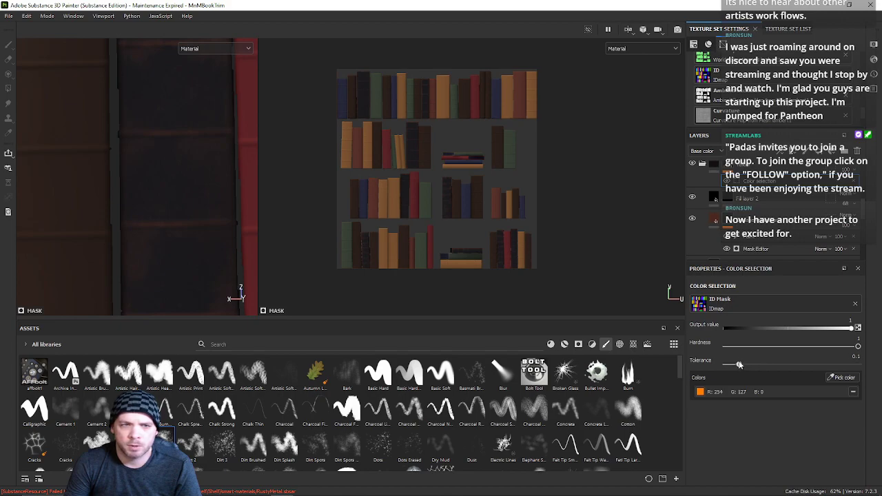
mouse_move(788, 364)
mouse_down()
mouse_move(824, 365)
mouse_move(781, 365)
mouse_up()
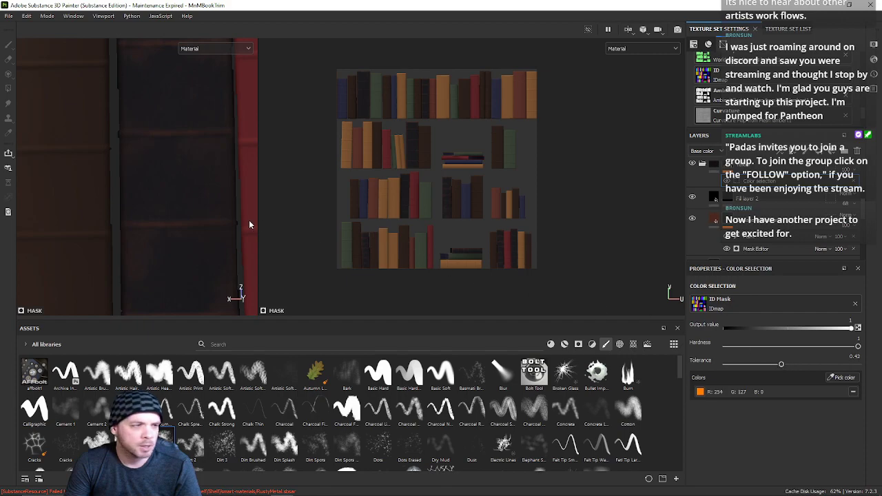
Step: Set the paint brush size to 3.5 and tone down the worn patches atop the taller black book in the lower-right group
scroll(496, 180, up, 6)
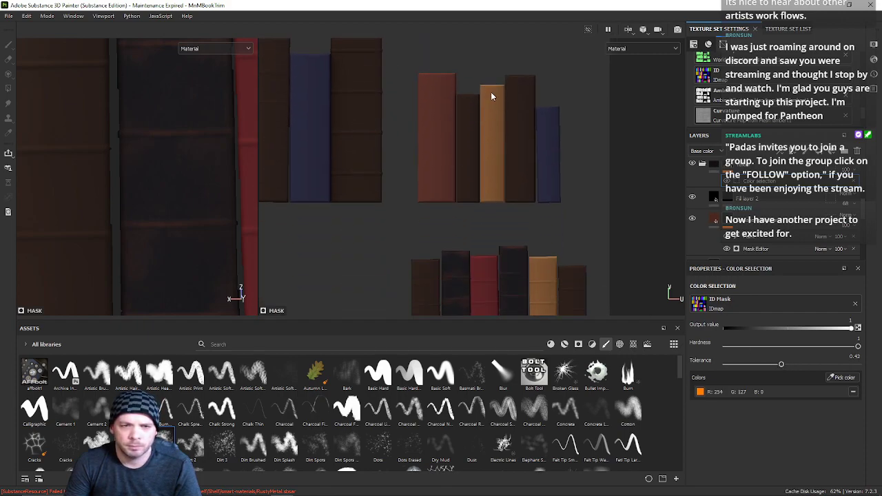
alt+right_drag(491, 93, 495, 221)
alt+middle_drag(495, 221, 437, 94)
alt+right_drag(455, 106, 472, 202)
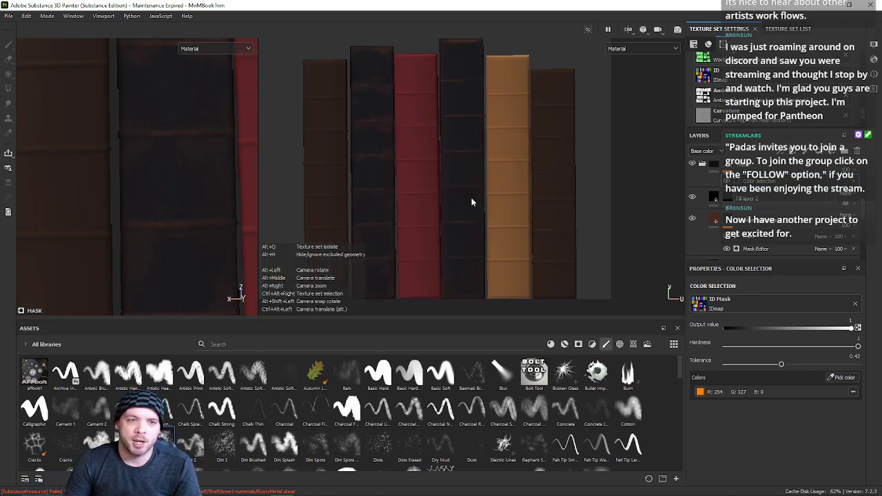
alt+scroll(473, 201, up, 3)
alt+middle_drag(427, 194, 470, 290)
alt+scroll(489, 108, up, 1)
alt+middle_drag(489, 107, 445, 190)
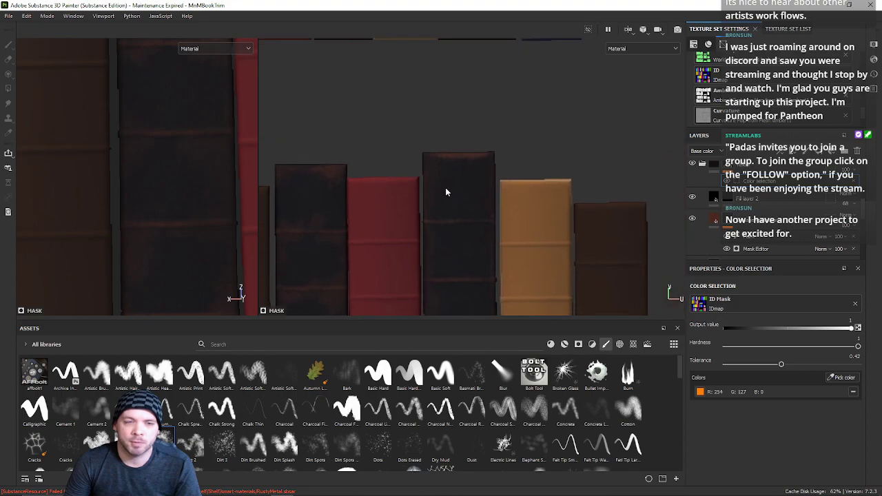
scroll(446, 191, up, 1)
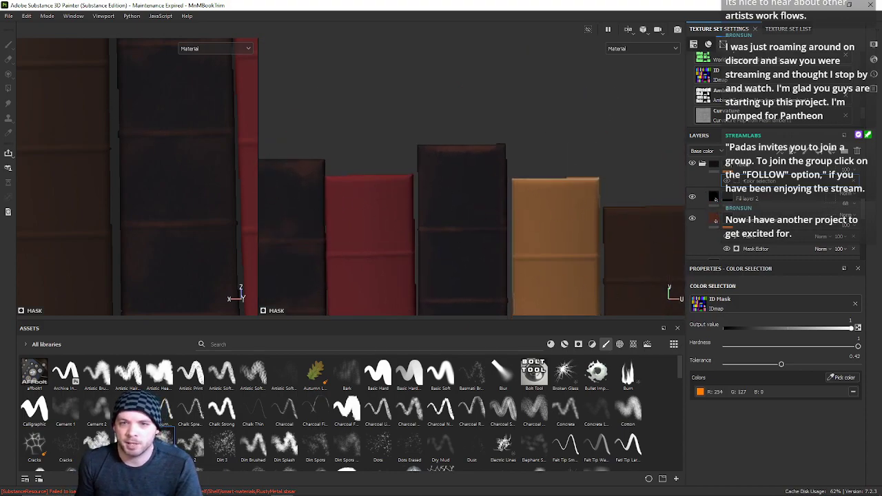
key(1)
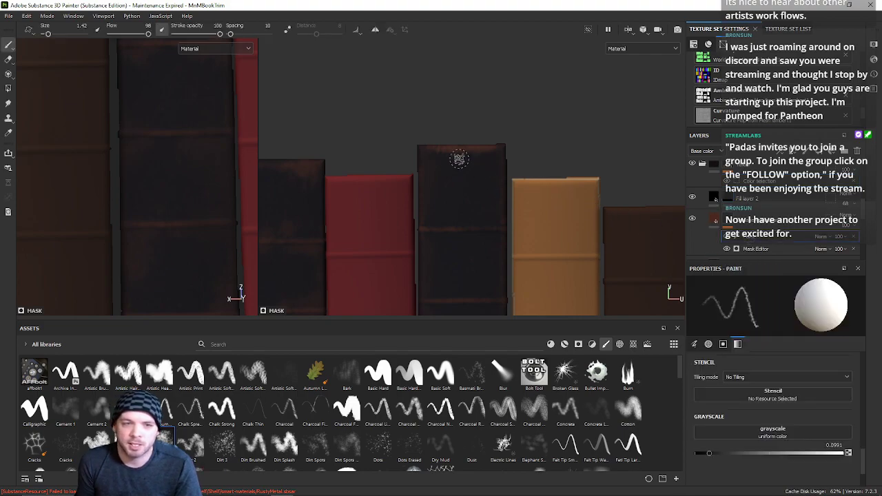
ctrl+right_drag(460, 186, 463, 186)
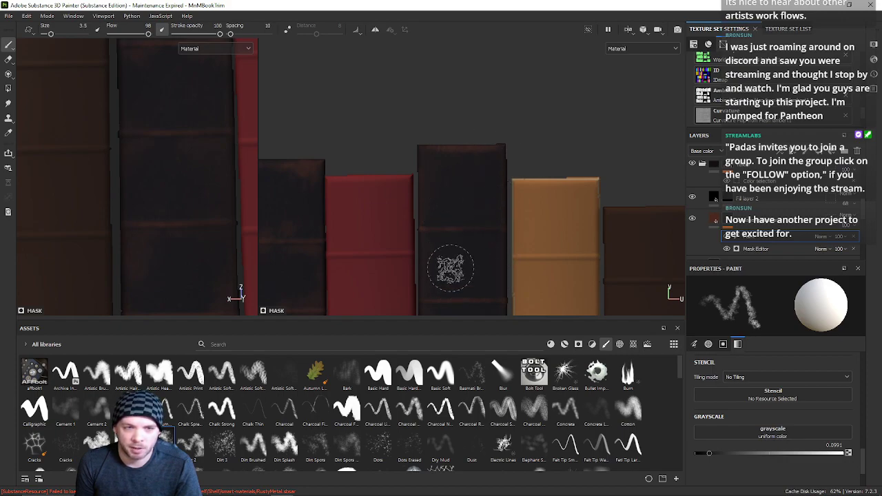
Step: Soften the wear down the spines of the two black books beside the red book in the lower-right group
alt+middle_drag(451, 267, 465, 135)
scroll(462, 168, up, 2)
alt+middle_drag(462, 168, 478, 101)
alt+middle_drag(495, 214, 464, 146)
mouse_move(455, 208)
alt+middle_down()
mouse_move(459, 151)
mouse_move(478, 175)
alt+middle_up()
alt+middle_drag(486, 118, 627, 73)
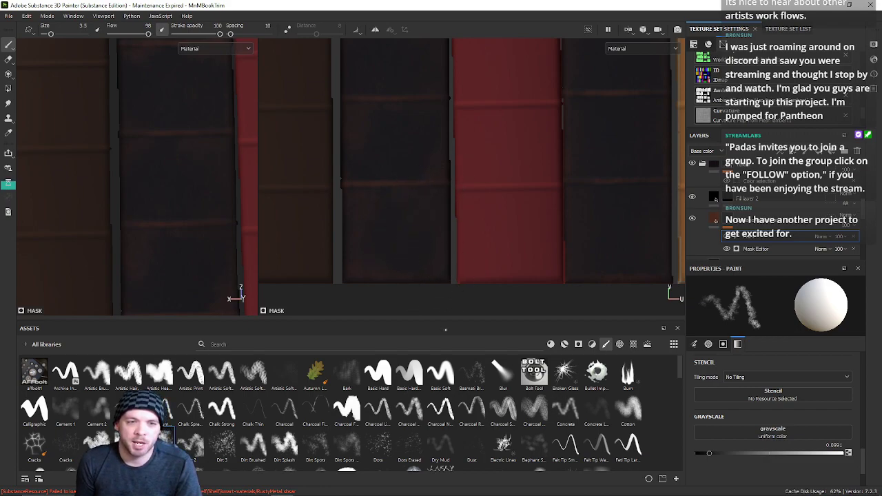
scroll(441, 184, down, 5)
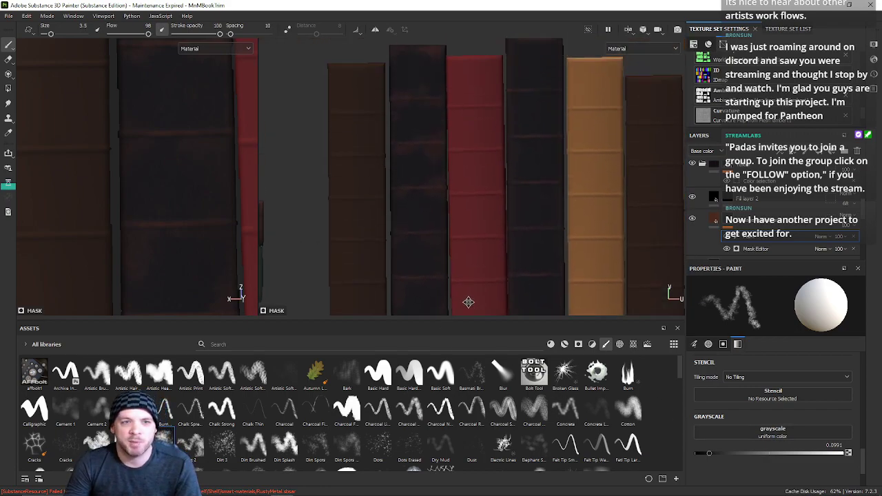
scroll(459, 248, up, 1)
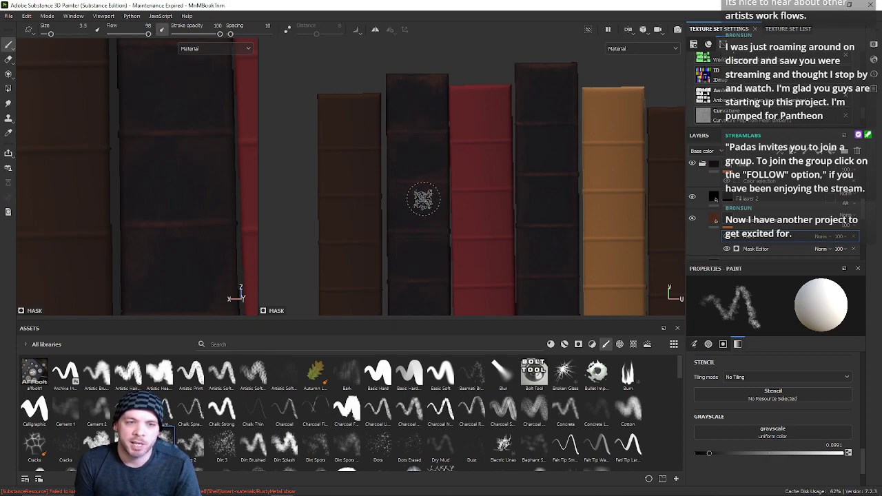
Step: Tone down the edge wear on the upper spine of the third-row black book between the yellow and red books
alt+scroll(413, 177, down, 8)
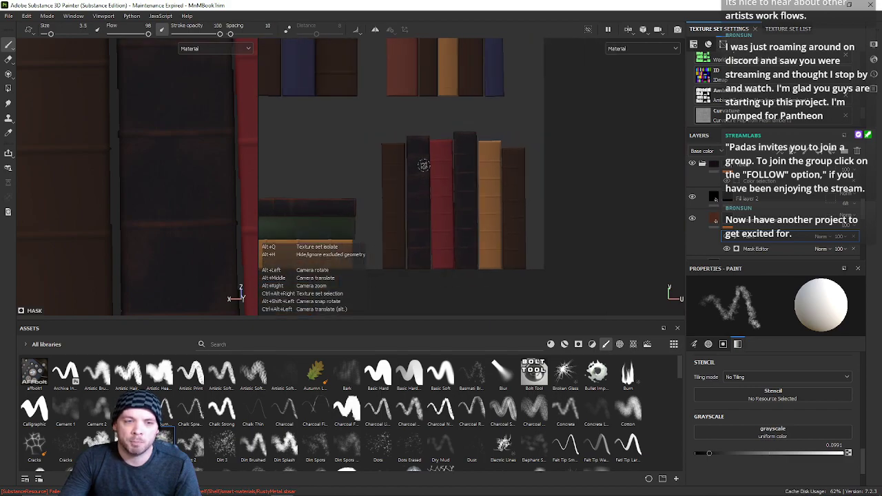
alt+scroll(424, 165, up, 3)
alt+scroll(424, 165, down, 5)
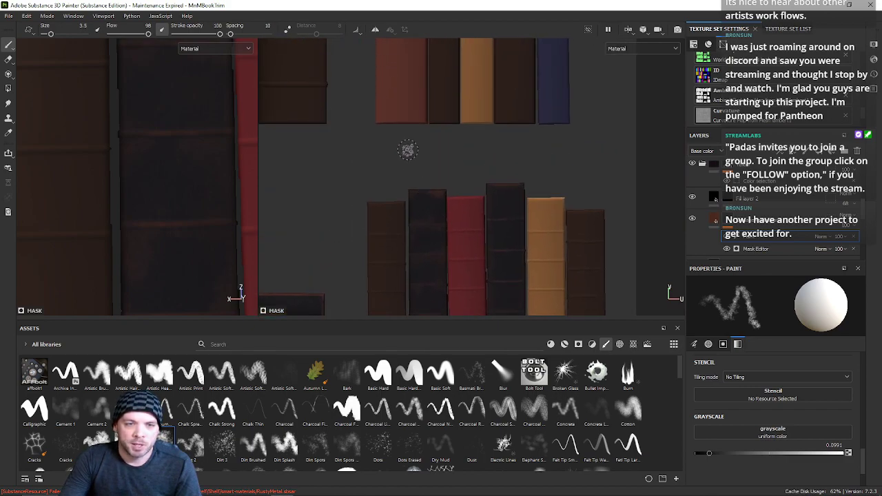
alt+middle_drag(417, 140, 541, 283)
alt+middle_drag(319, 202, 449, 184)
scroll(541, 211, up, 4)
scroll(512, 187, up, 6)
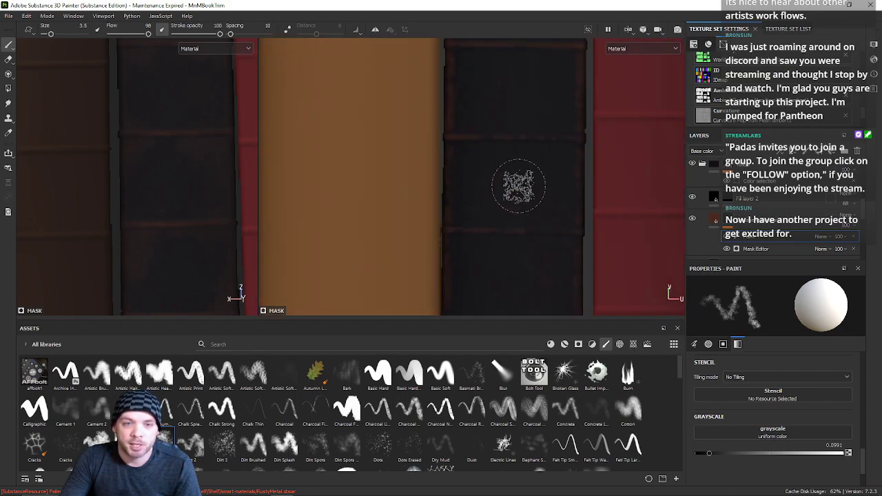
alt+middle_drag(418, 326, 422, 383)
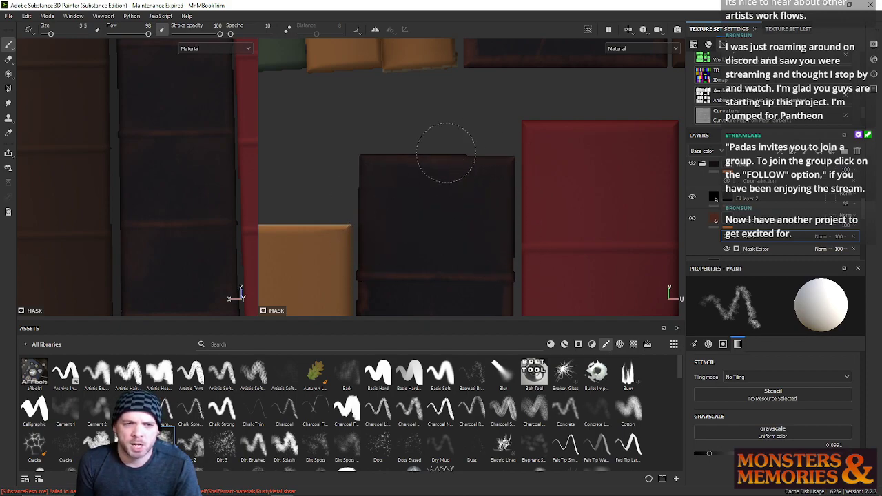
alt+middle_drag(433, 165, 460, 55)
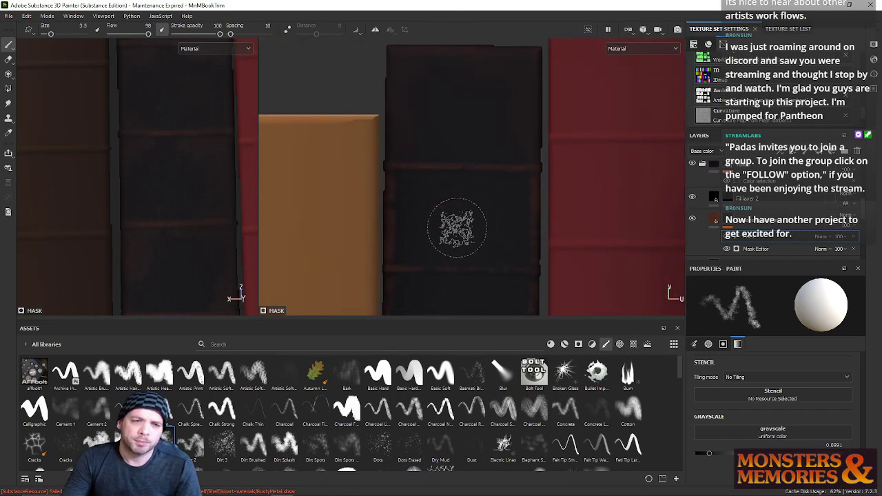
alt+middle_drag(457, 229, 410, 122)
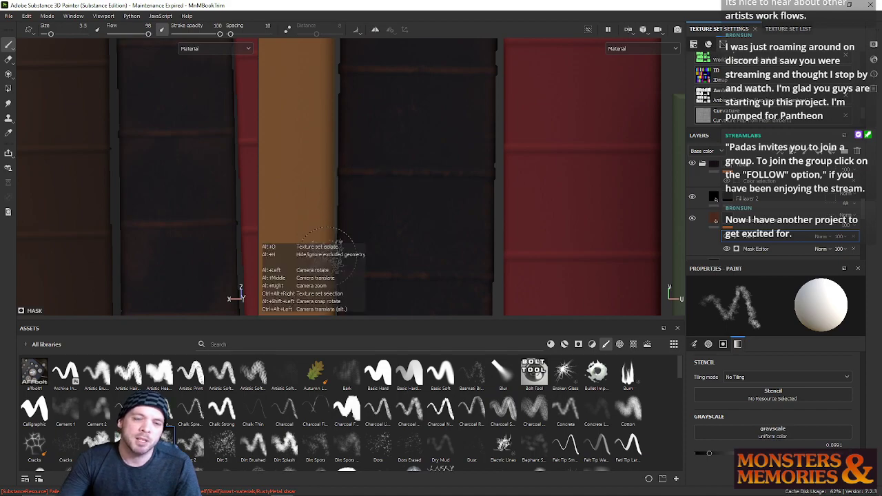
Step: Continue toning down the wear along the lower spine of the third-row black book to its base
alt+right_drag(331, 258, 448, 139)
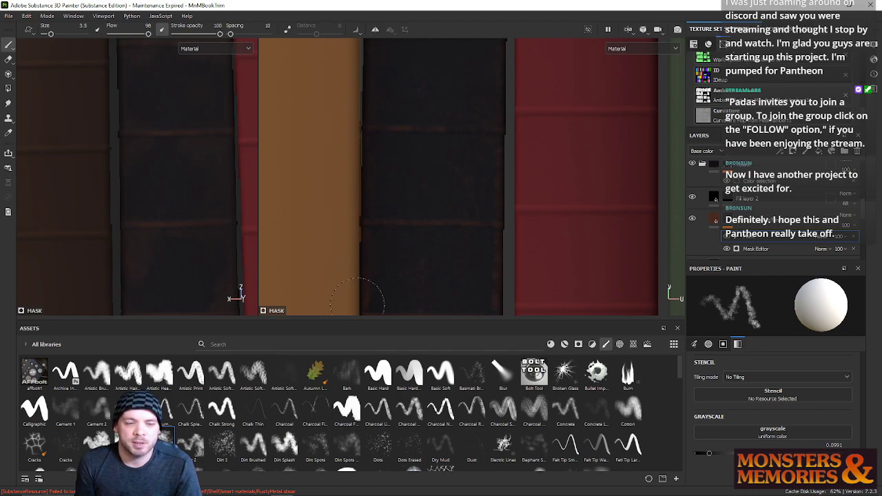
alt+middle_drag(458, 279, 465, 250)
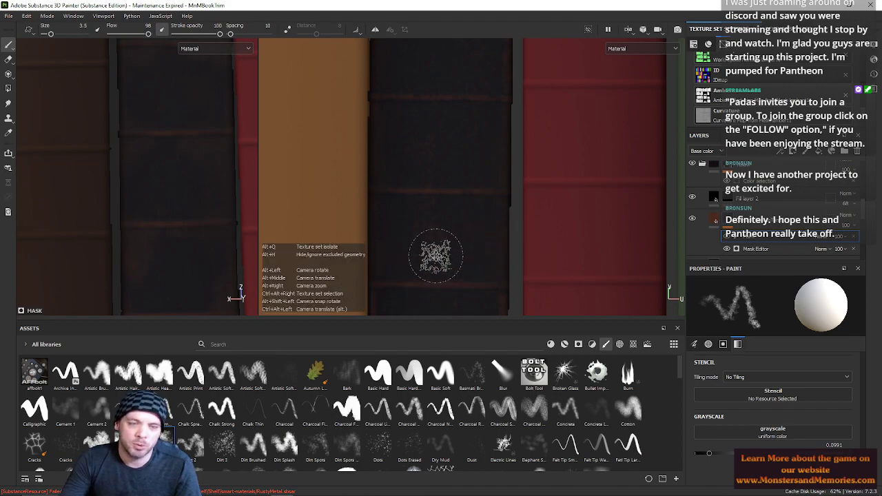
alt+middle_drag(434, 252, 420, 106)
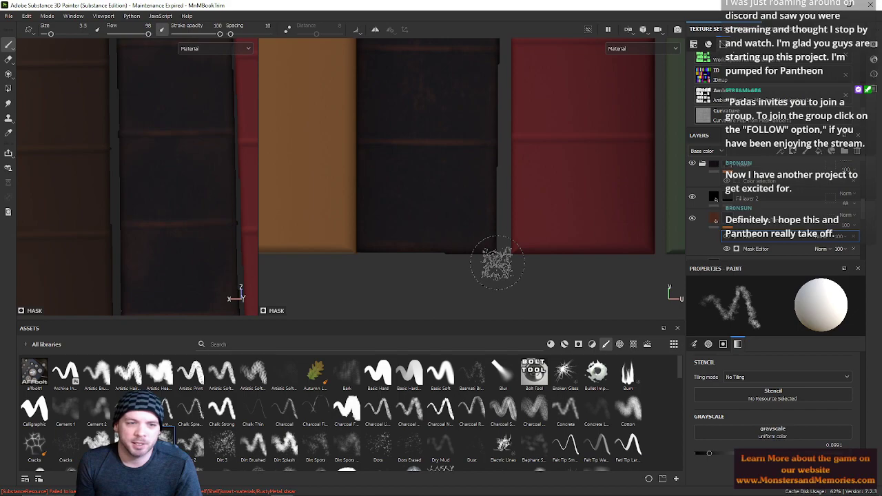
mouse_move(453, 99)
alt+middle_down()
mouse_move(435, 195)
mouse_move(459, 190)
alt+middle_up()
scroll(478, 202, down, 5)
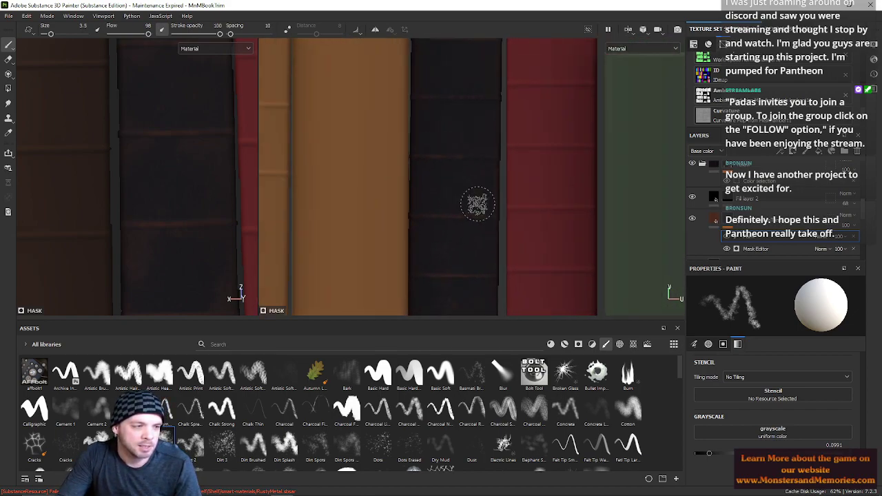
Step: Set the brush grayscale to 0.9938 and size to 1.66, and paint worn patches on the third-row black book's upper spine
scroll(480, 202, up, 4)
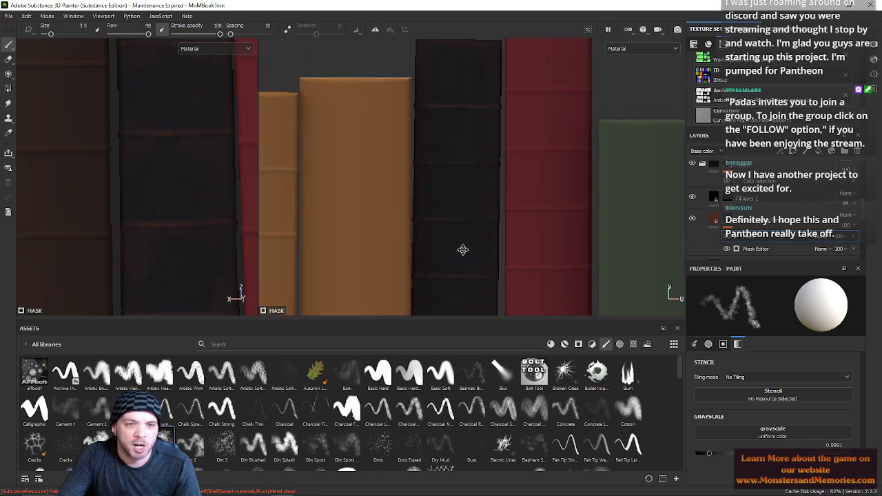
scroll(460, 264, up, 4)
alt+middle_drag(456, 176, 454, 359)
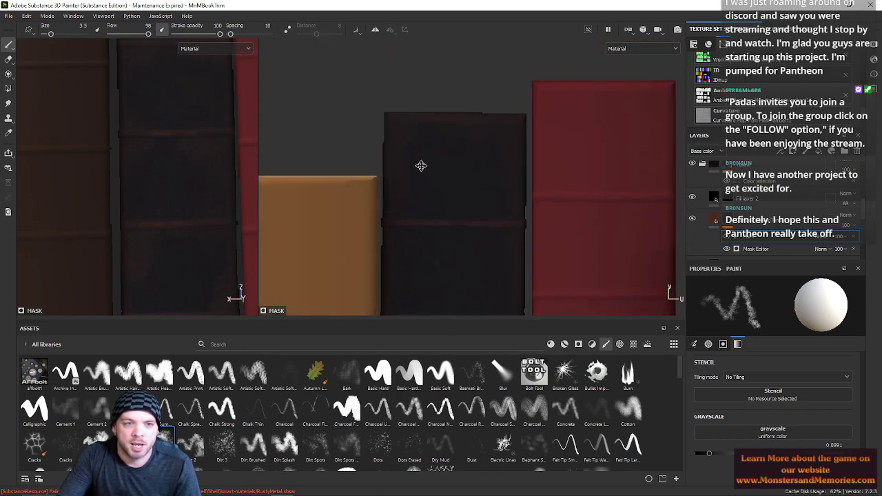
alt+middle_drag(419, 166, 412, 148)
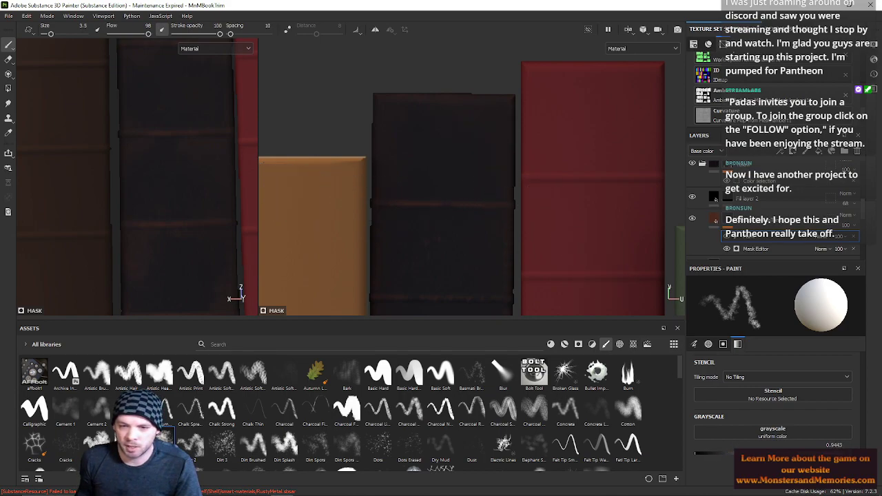
drag(842, 453, 840, 454)
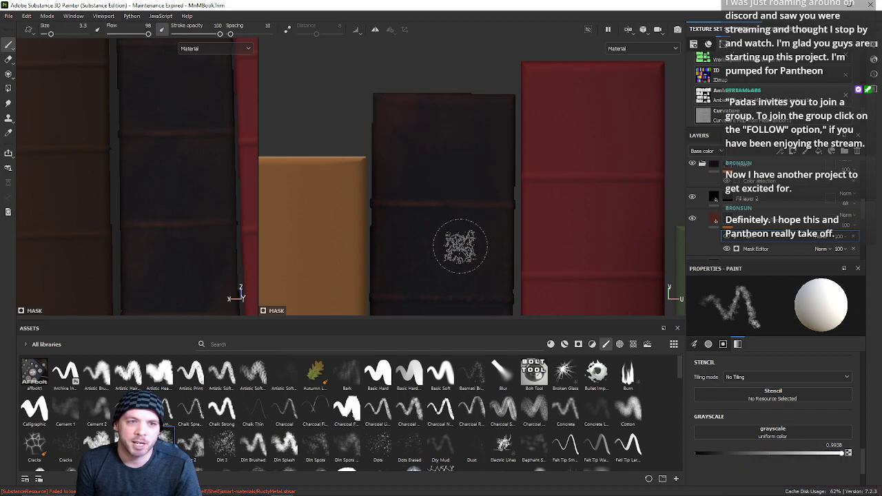
key(alt)
alt+drag(529, 254, 458, 165)
mouse_move(458, 164)
ctrl+right_down()
mouse_move(410, 164)
mouse_move(423, 164)
ctrl+right_up()
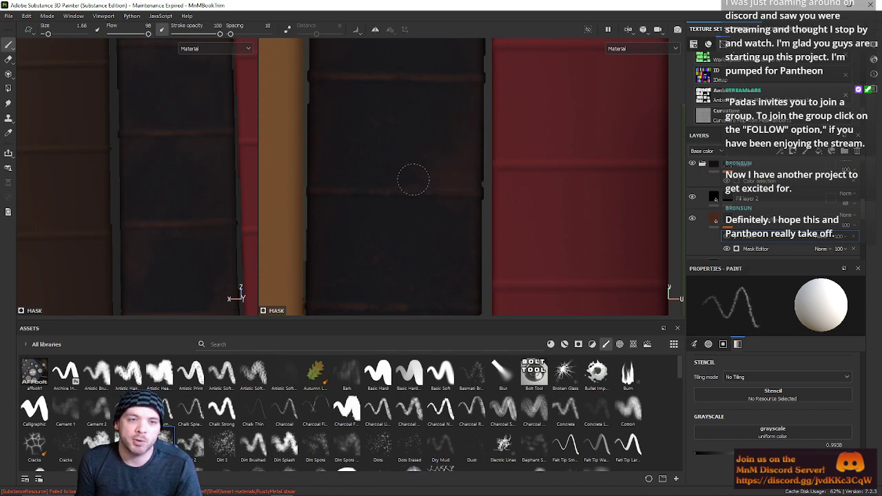
Step: Enlarge the brush to 5.7 and add broad worn patches along the third-row black book's spine
alt+right_drag(353, 221, 391, 200)
alt+middle_drag(392, 199, 408, 136)
alt+middle_drag(432, 186, 430, 97)
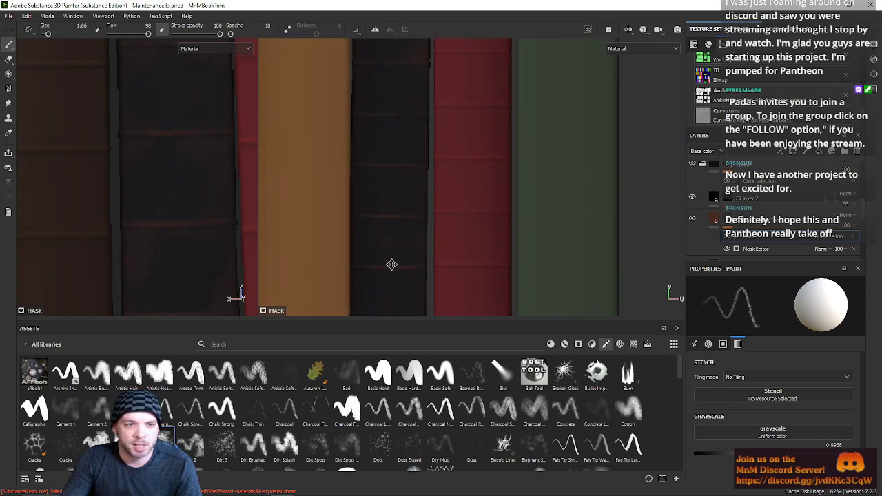
alt+middle_drag(390, 270, 393, 247)
ctrl+right_drag(393, 247, 407, 244)
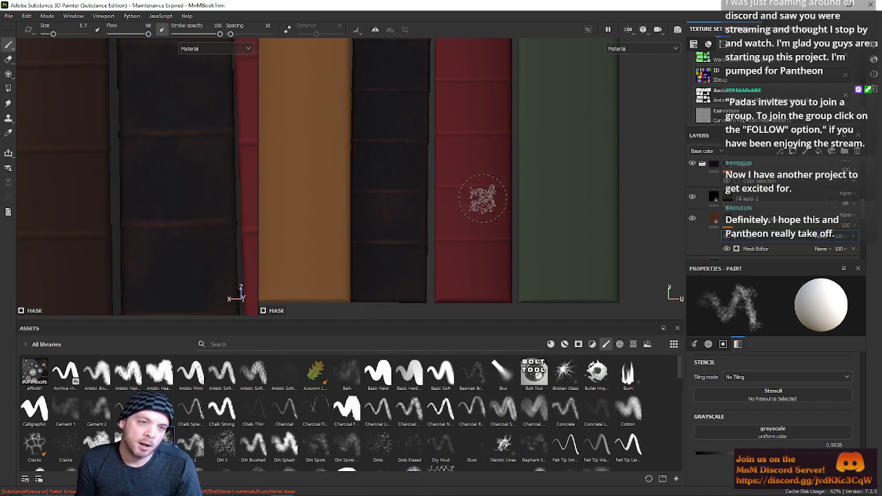
mouse_move(457, 199)
alt+mouse_down()
mouse_move(419, 175)
mouse_move(419, 193)
mouse_move(436, 170)
mouse_move(430, 144)
alt+mouse_up()
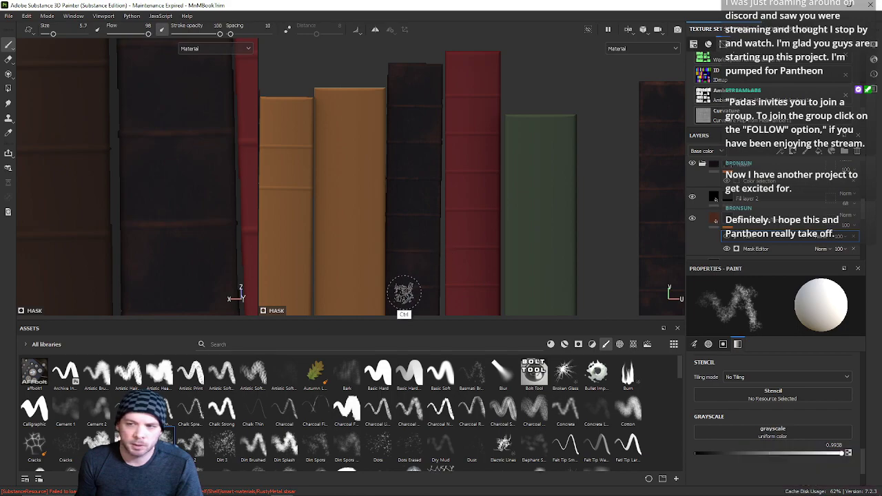
Step: Reduce the brush size to 2.16 and paint stronger worn patches between the spine bands of the third-row black book
mouse_move(410, 276)
ctrl+right_down()
mouse_move(392, 278)
mouse_move(404, 291)
mouse_move(391, 236)
ctrl+right_up()
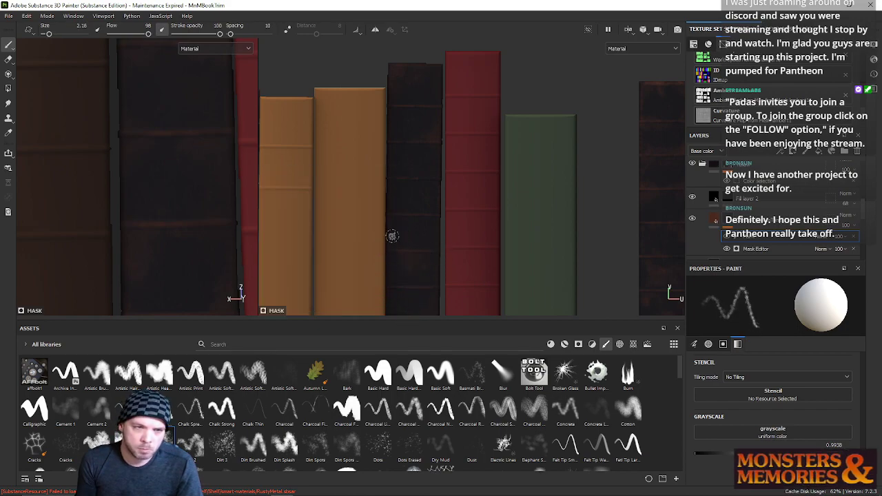
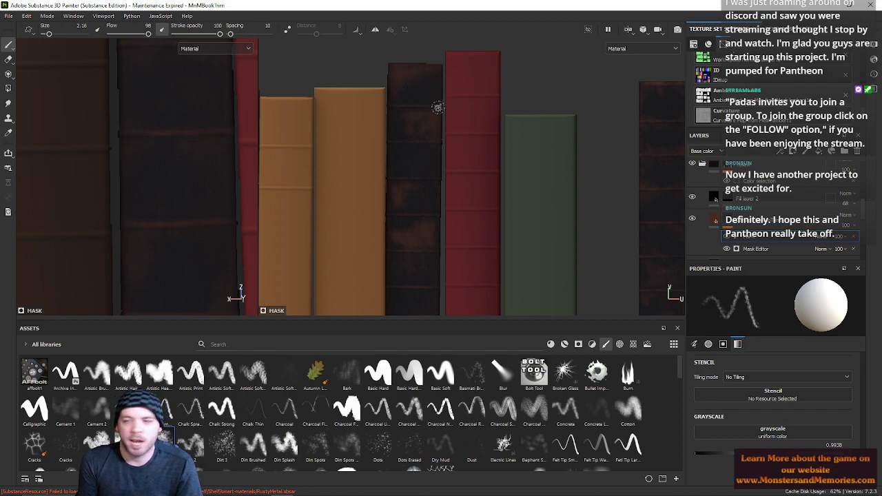
scroll(406, 138, down, 1)
alt+middle_drag(386, 171, 388, 146)
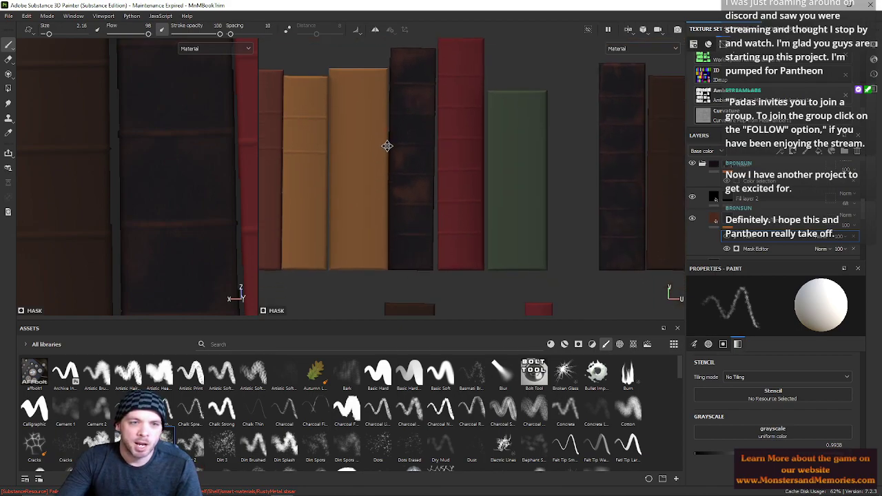
scroll(387, 145, up, 1)
scroll(395, 172, up, 1)
alt+middle_drag(417, 210, 407, 171)
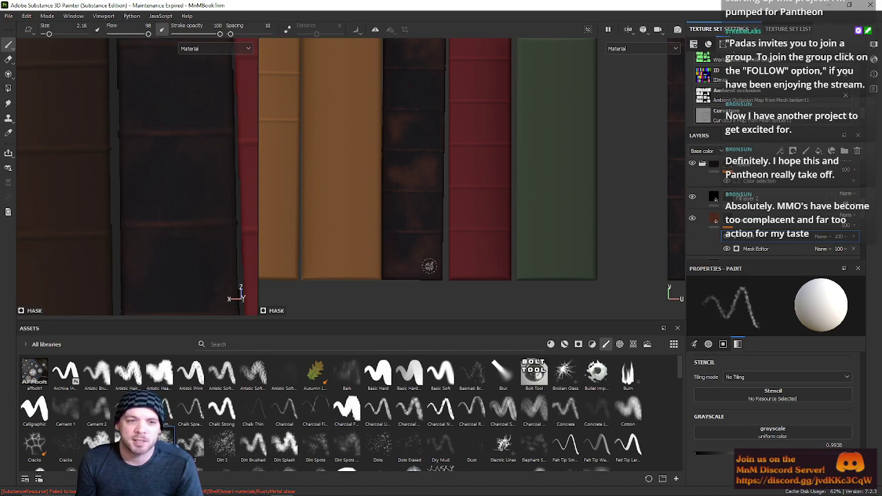
Step: Extend the worn patches across the top panel and second panel of the third-row black book's spine
alt+middle_drag(429, 166, 437, 232)
alt+drag(436, 233, 437, 231)
scroll(425, 183, up, 2)
alt+middle_drag(425, 184, 421, 239)
scroll(419, 230, up, 1)
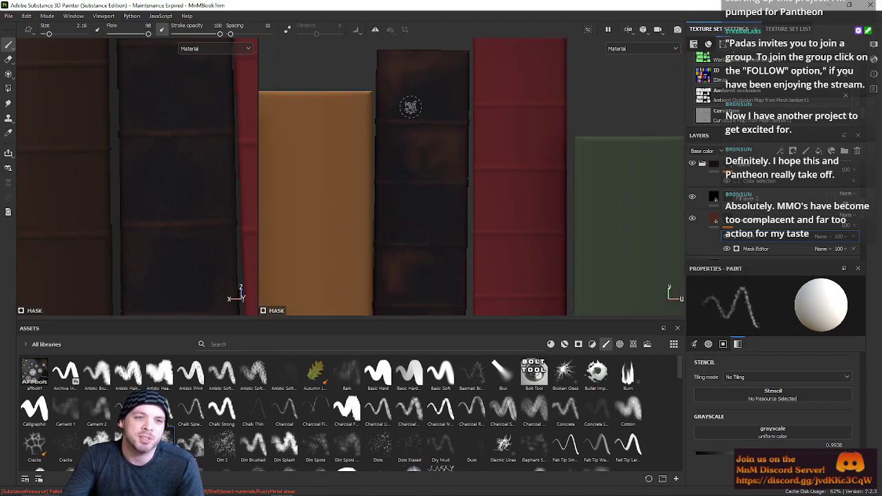
scroll(410, 107, up, 2)
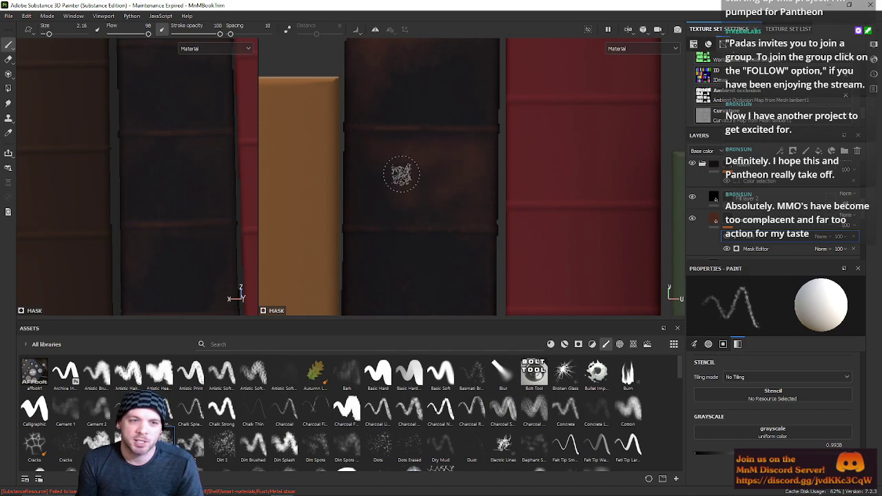
alt+right_drag(410, 183, 402, 156)
alt+middle_drag(402, 156, 405, 214)
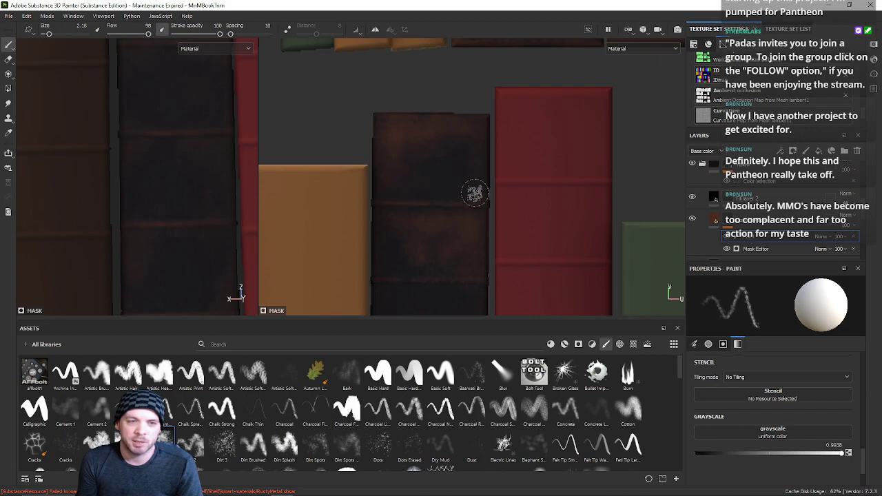
scroll(438, 123, down, 9)
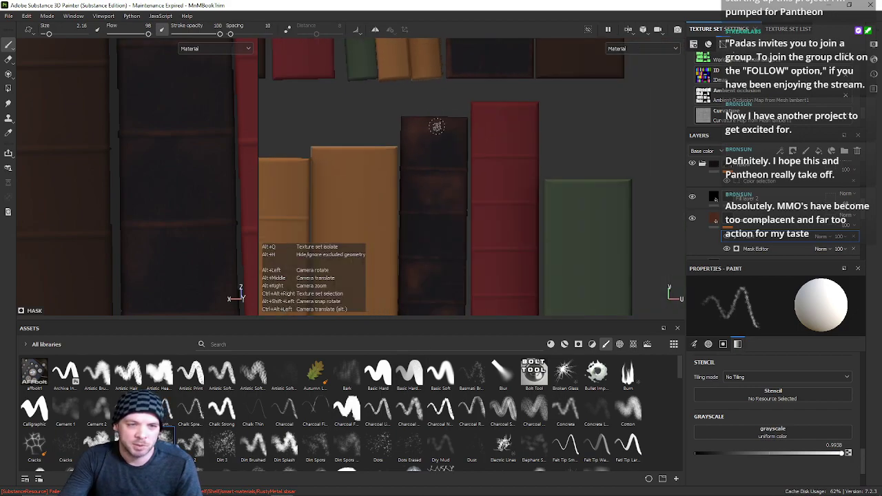
Step: Reduce the brush size to 1.56, refine the worn patches on the third-row black book's spine, and undo the last stroke
alt+middle_drag(430, 212, 438, 156)
scroll(441, 172, down, 1)
scroll(441, 173, up, 2)
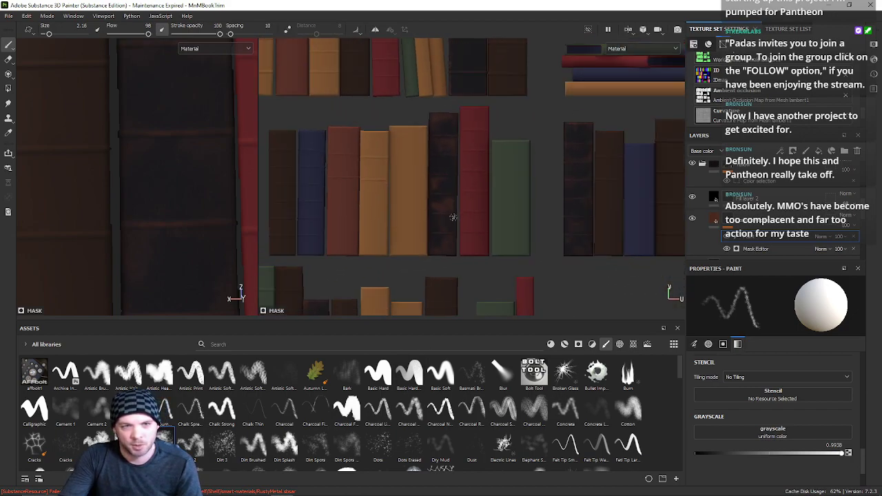
alt+middle_drag(445, 185, 418, 261)
scroll(419, 261, up, 4)
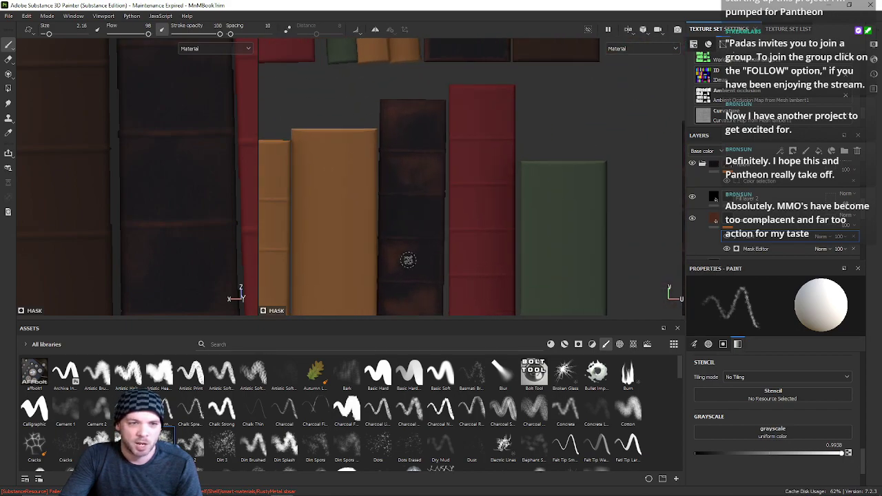
ctrl+right_drag(417, 196, 409, 193)
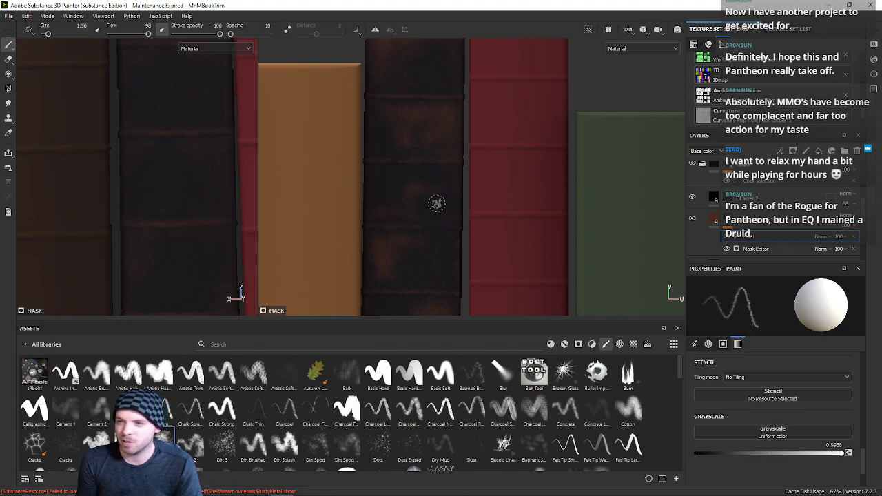
key(ctrl)
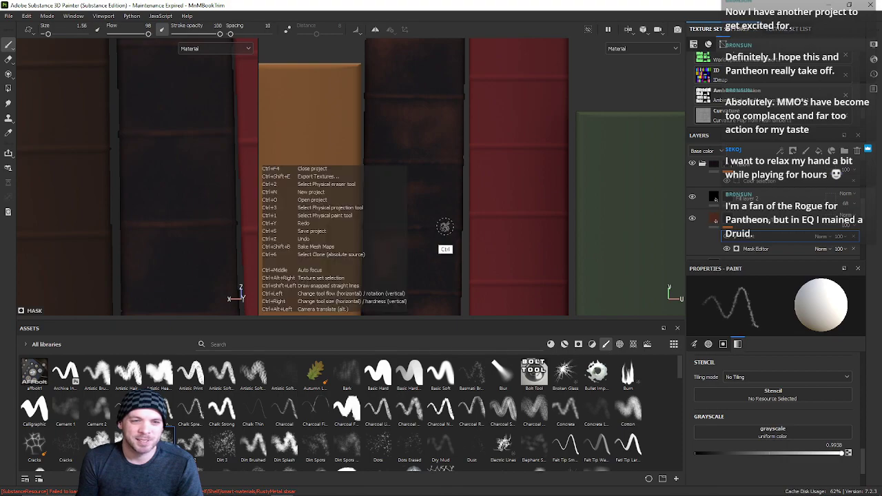
key(ctrl+z)
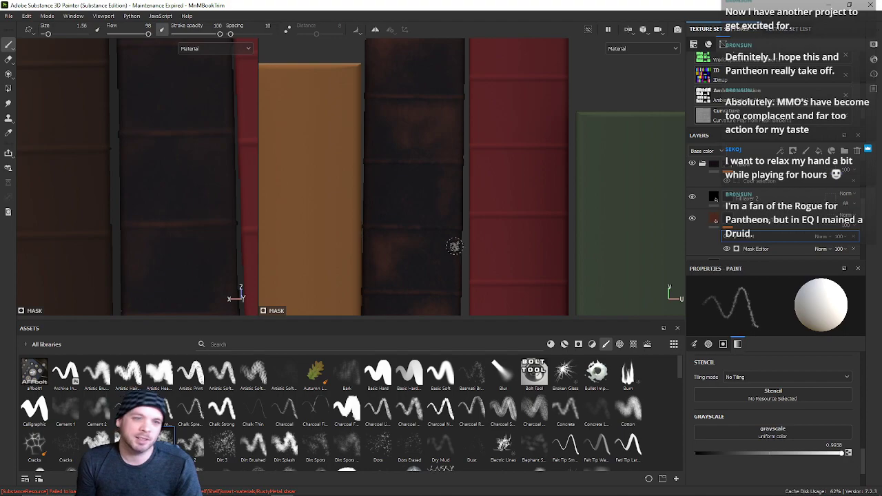
Step: Touch up the worn patches between the middle and lower spine bands of the third-row black book
scroll(446, 226, down, 5)
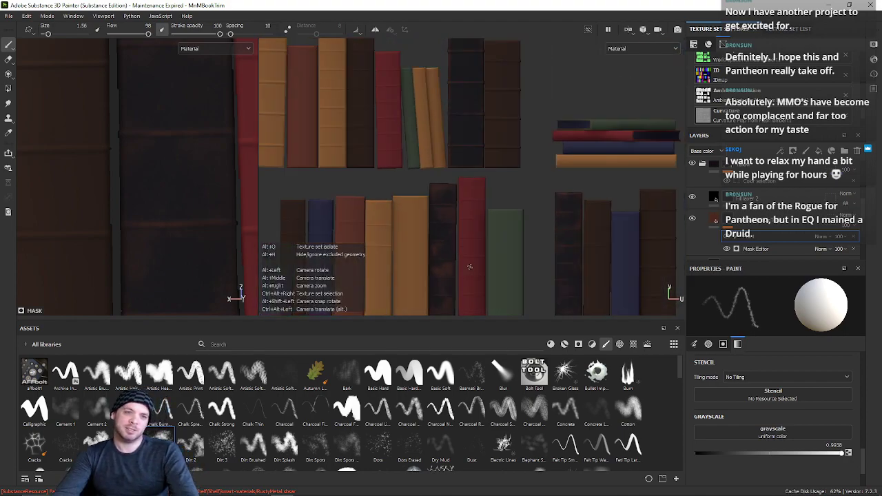
scroll(473, 214, up, 5)
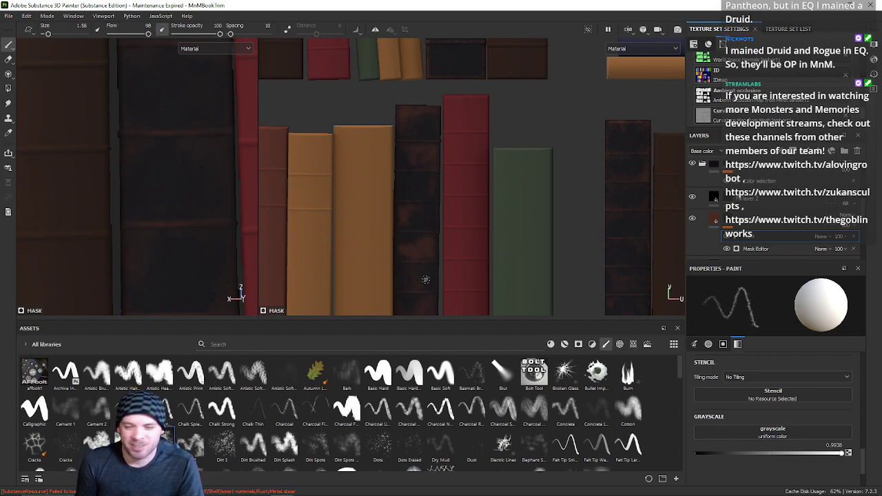
scroll(427, 262, up, 3)
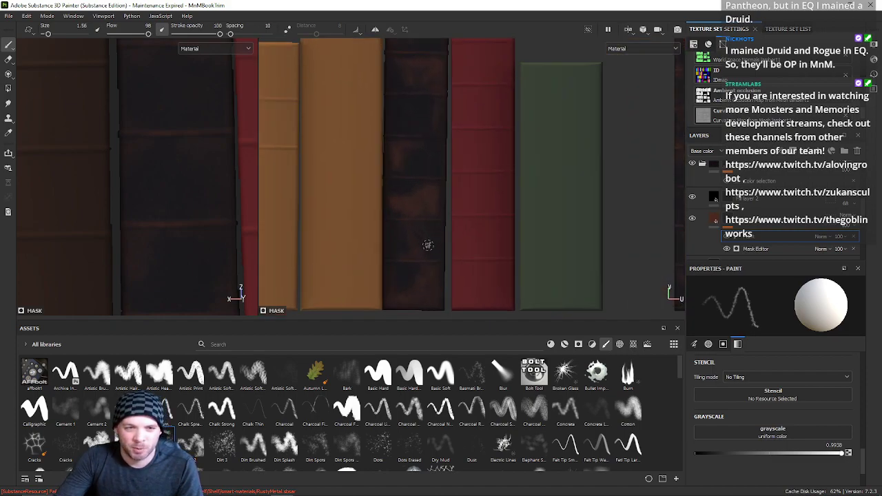
scroll(428, 245, up, 2)
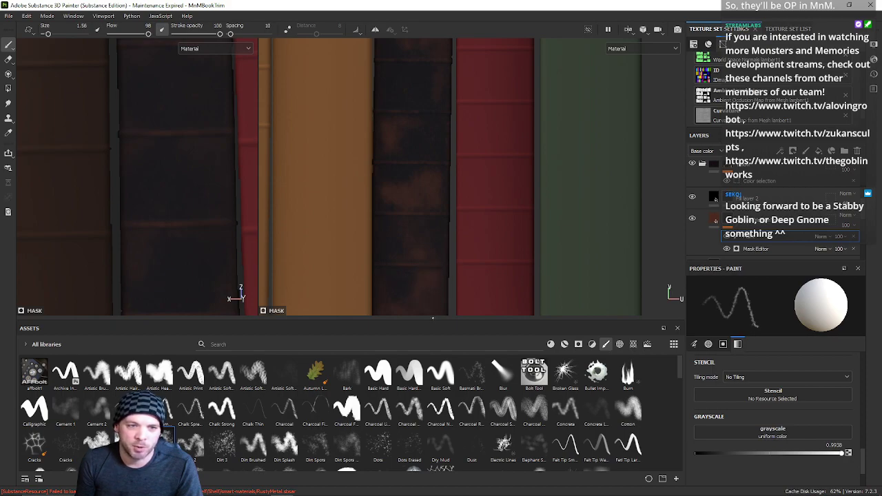
alt+right_drag(432, 296, 423, 270)
alt+middle_drag(423, 270, 428, 227)
scroll(427, 227, up, 5)
alt+middle_drag(434, 178, 431, 278)
scroll(431, 278, up, 1)
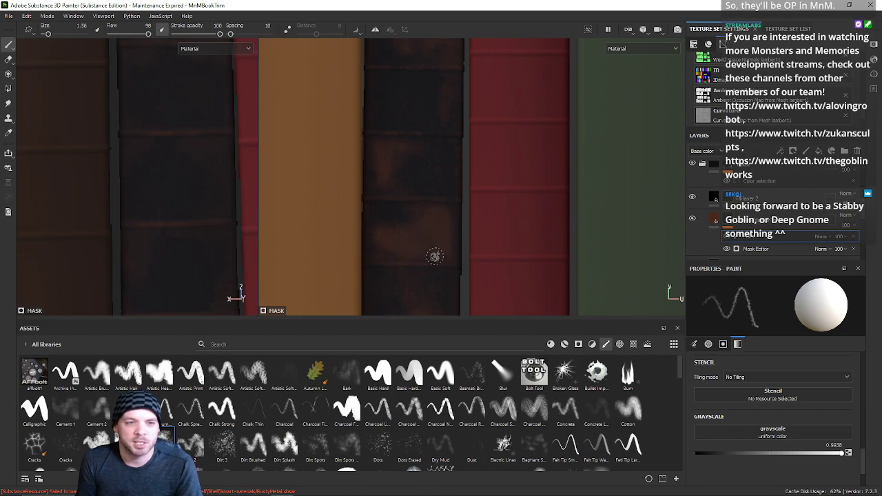
key(alt)
alt+drag(437, 145, 449, 290)
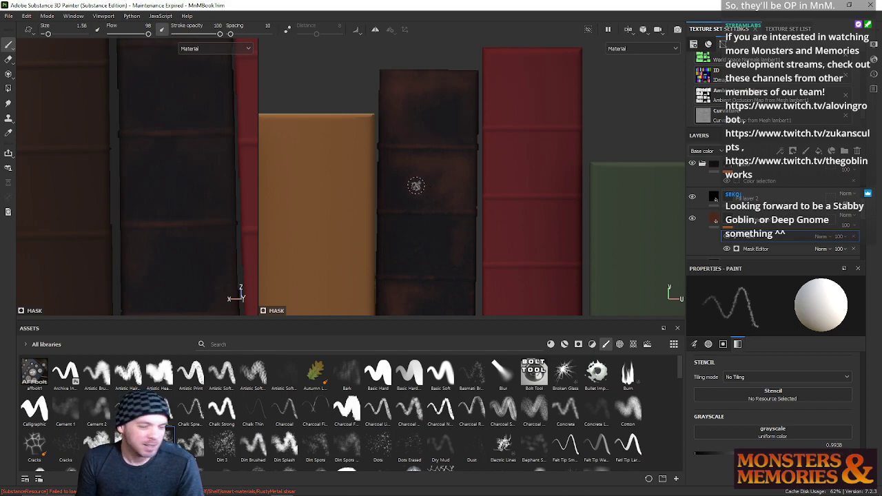
Step: Set the brush grayscale to 0 and size to 4.74, and paint out edge wear on the second-row black book's lower spine panels
alt+right_drag(483, 154, 440, 140)
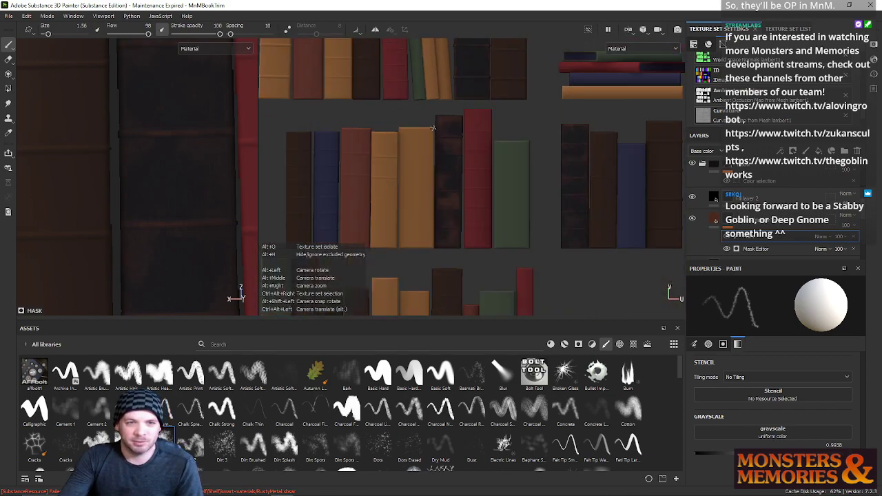
alt+middle_drag(433, 129, 428, 298)
mouse_move(396, 244)
alt+right_down()
mouse_move(398, 169)
mouse_move(418, 189)
alt+right_up()
alt+middle_drag(417, 189, 342, 127)
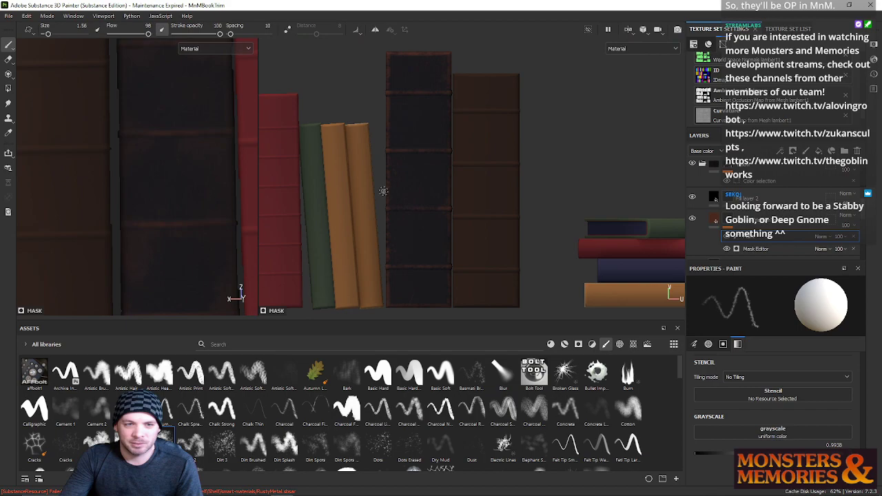
alt+right_drag(384, 191, 421, 208)
alt+middle_drag(421, 208, 405, 175)
alt+right_drag(405, 174, 420, 179)
mouse_move(411, 168)
alt+middle_down()
mouse_move(402, 152)
mouse_move(438, 107)
alt+middle_up()
alt+right_drag(438, 107, 458, 116)
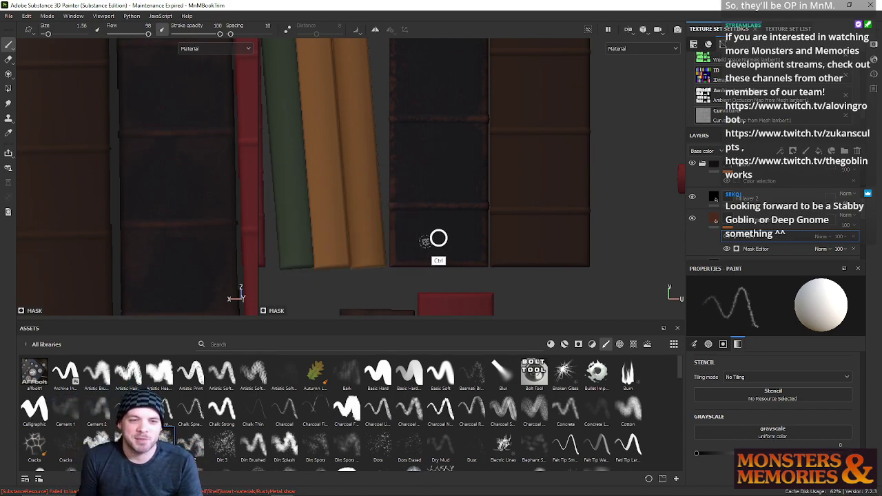
mouse_move(439, 211)
ctrl+right_down()
mouse_move(444, 227)
mouse_move(469, 240)
mouse_move(462, 236)
ctrl+right_up()
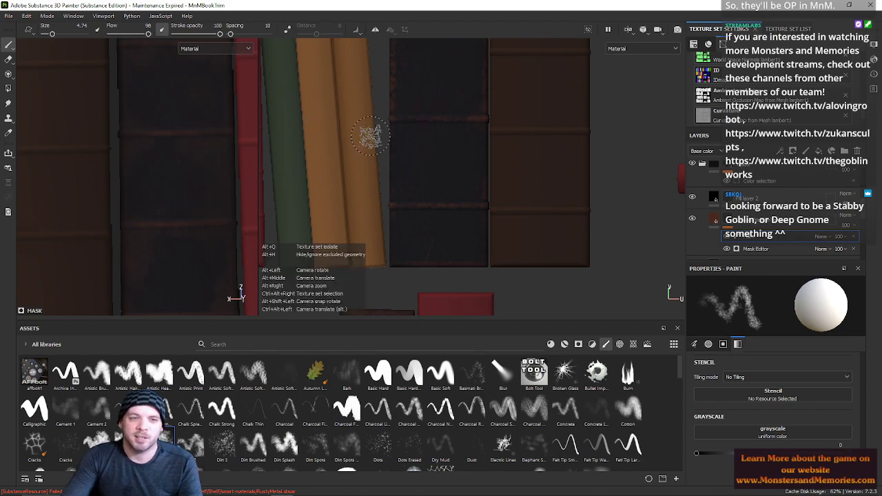
Step: Paint out the uniform edge wear on the middle and upper spine panels of the second-row black book
alt+drag(364, 136, 410, 295)
scroll(409, 295, up, 3)
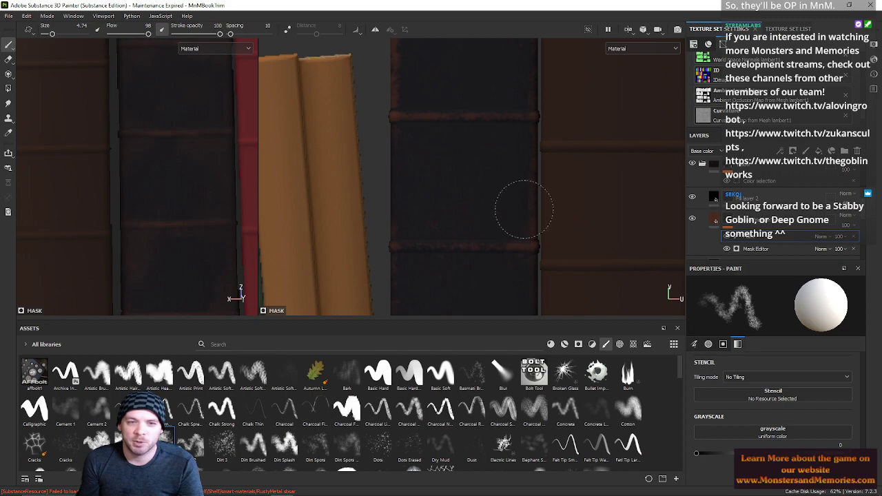
middle_drag(419, 98, 435, 272)
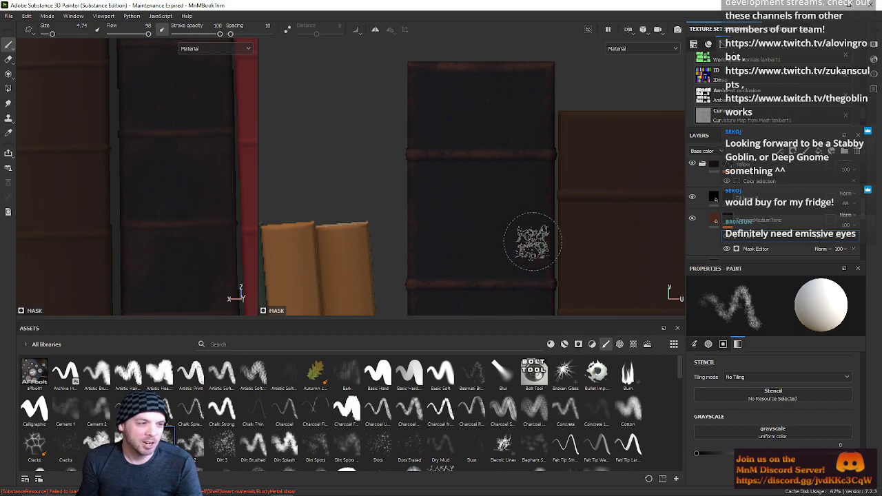
Step: Reduce the brush size to 2.25 and clean up the remaining edge wear around the second-row black book's upper panels and bands
middle_drag(441, 183, 487, 199)
alt+right_drag(487, 200, 636, 219)
alt+middle_drag(469, 133, 430, 205)
mouse_move(430, 172)
ctrl+right_down()
mouse_move(386, 173)
mouse_move(476, 172)
ctrl+right_up()
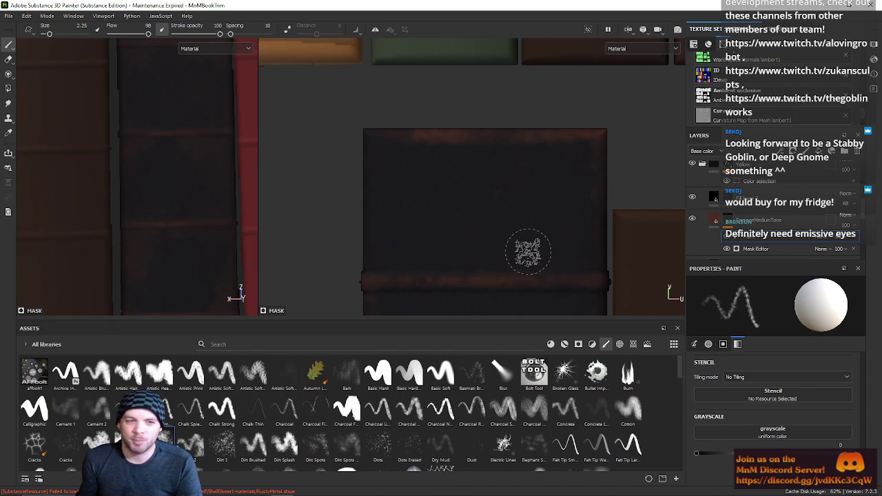
alt+scroll(467, 205, down, 2)
alt+scroll(467, 205, up, 4)
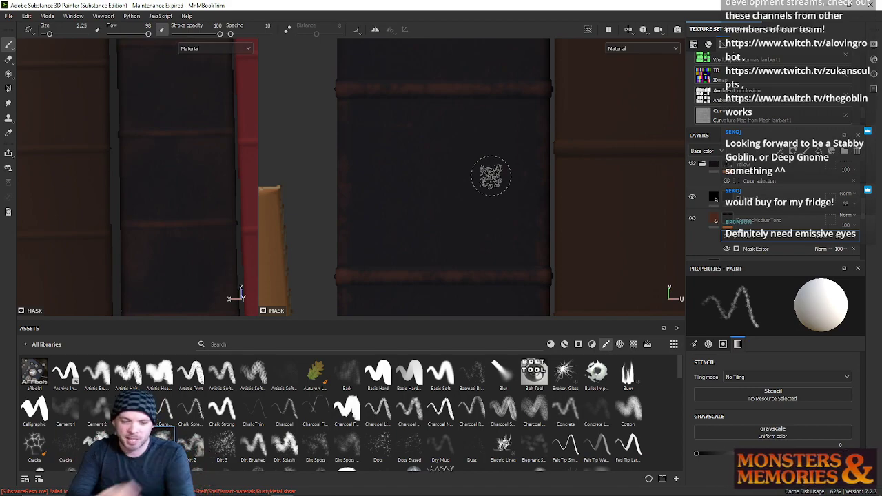
scroll(390, 173, down, 4)
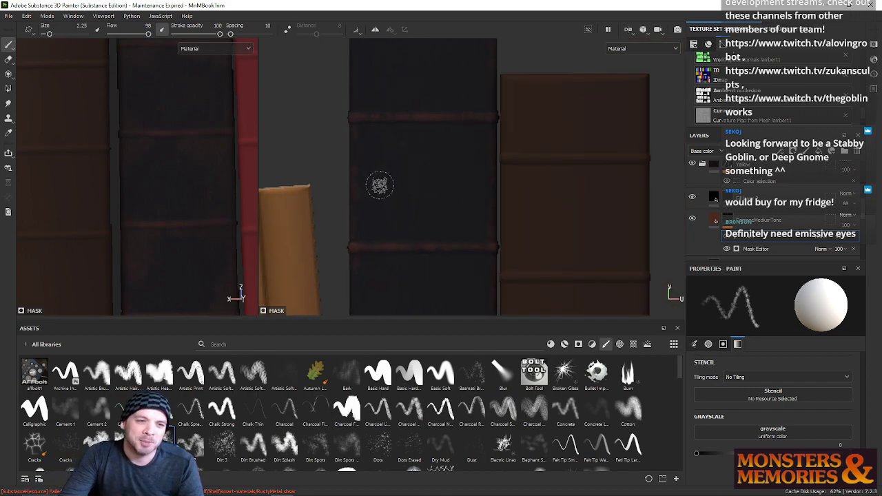
scroll(406, 192, up, 3)
alt+middle_drag(380, 194, 443, 153)
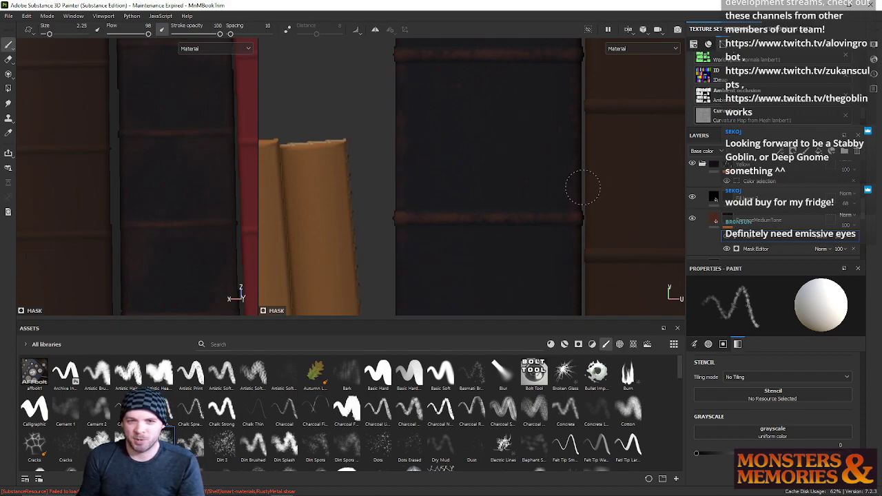
Step: Set the brush grayscale to 1 and size to 2.13, and paint worn patches on the second-row black book's top spine panel
alt+right_drag(578, 140, 354, 97)
alt+right_drag(579, 172, 454, 184)
alt+middle_drag(442, 183, 434, 255)
alt+right_drag(359, 172, 415, 167)
scroll(427, 152, up, 5)
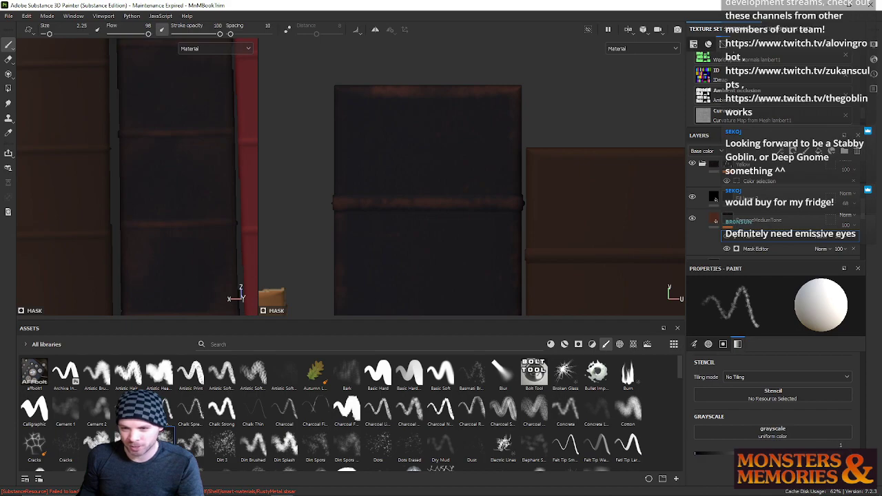
mouse_move(443, 145)
ctrl+right_down()
mouse_move(450, 148)
mouse_move(450, 130)
mouse_move(368, 102)
ctrl+right_up()
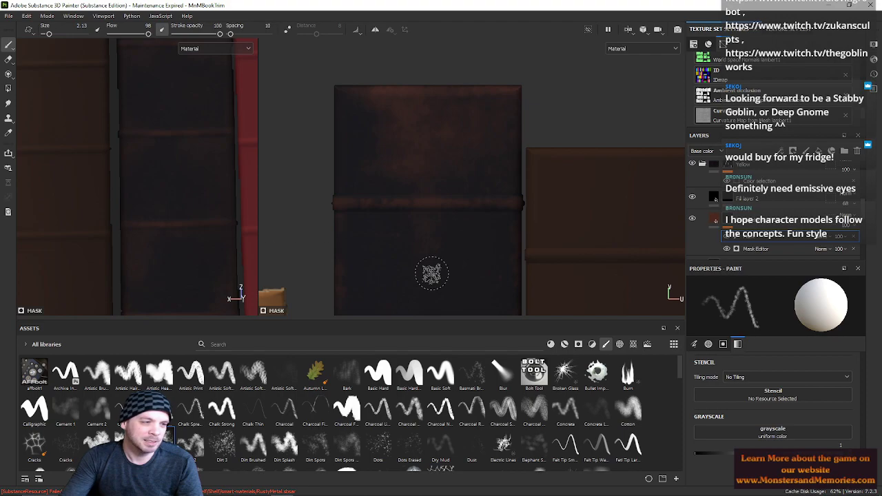
Step: Enlarge the brush to 4.33 and paint worn patches down the second spine panel of the second-row black book
alt+right_drag(432, 273, 414, 232)
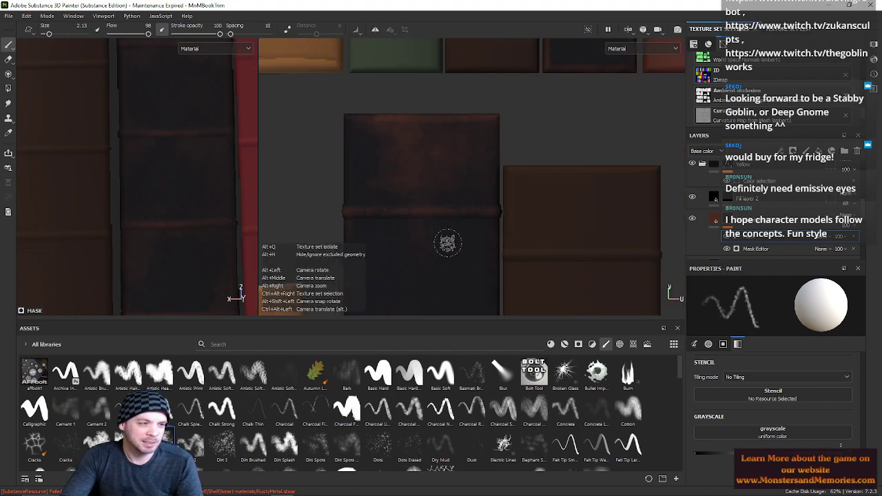
alt+middle_drag(447, 243, 452, 178)
scroll(451, 177, up, 2)
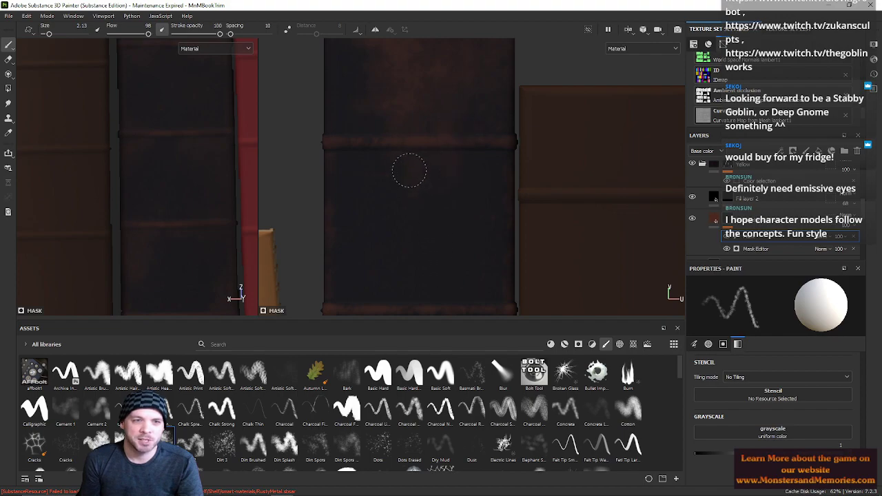
mouse_move(398, 165)
ctrl+right_down()
mouse_move(405, 207)
mouse_move(421, 221)
mouse_move(435, 207)
ctrl+right_up()
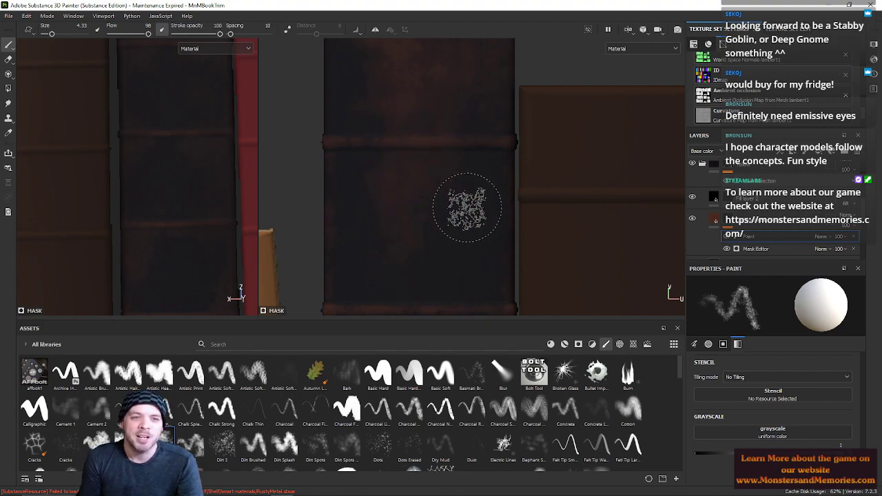
Step: Paint worn patches on the third spine panel of the second-row black book with brush sizes 1.95 and 3.31
alt+right_drag(443, 288, 426, 264)
alt+middle_drag(426, 264, 447, 183)
alt+right_drag(446, 184, 481, 220)
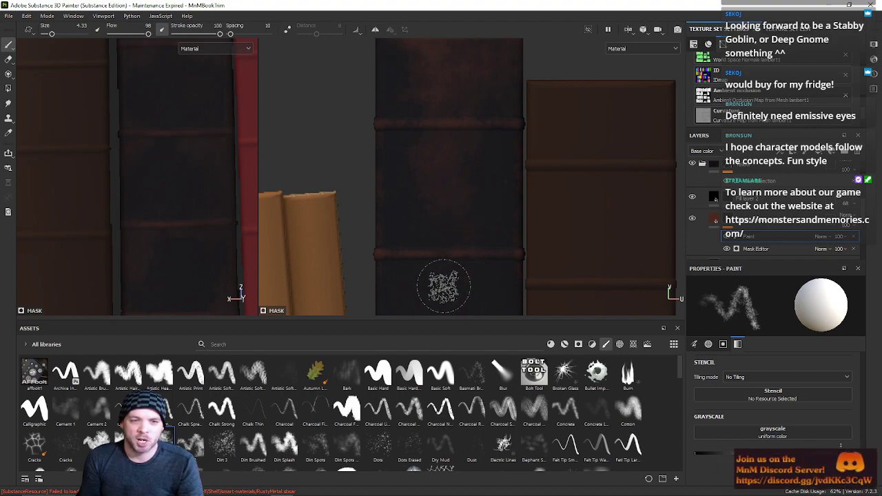
mouse_move(423, 266)
alt+right_down()
mouse_move(531, 172)
mouse_move(512, 196)
mouse_move(459, 213)
alt+right_up()
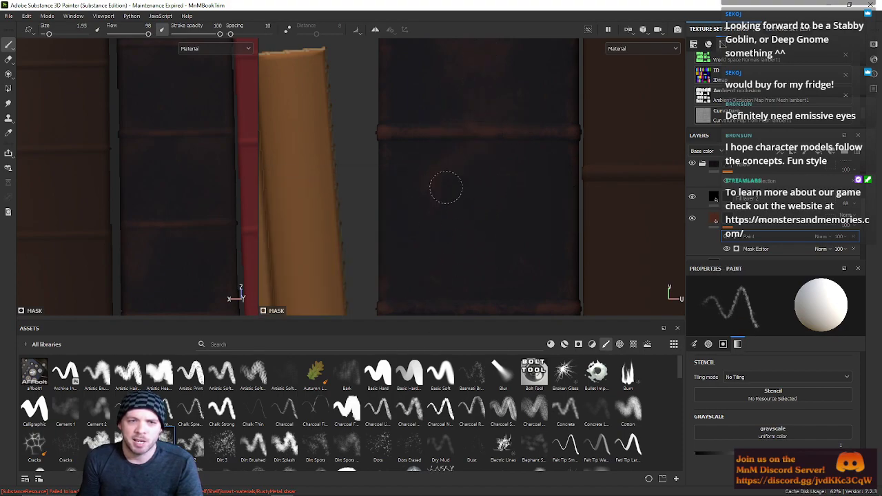
ctrl+right_drag(485, 231, 502, 231)
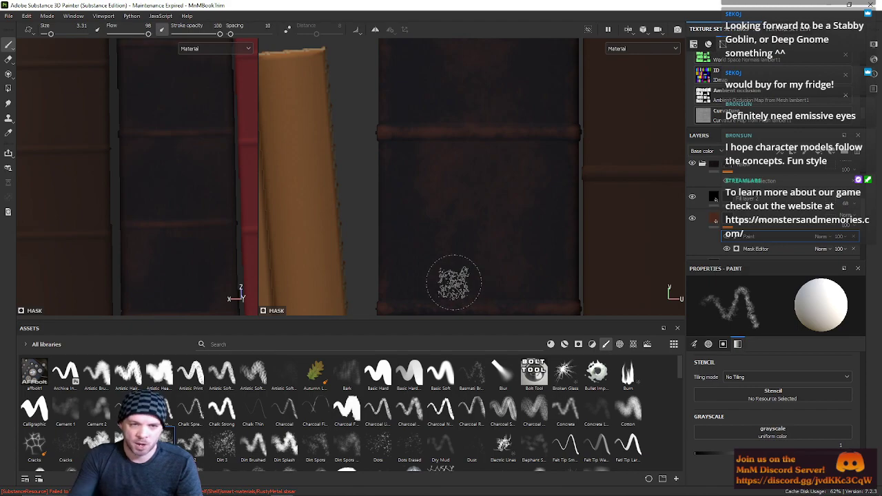
Step: Paint worn patches on the bottom two spine panels of the second-row black book
alt+middle_drag(490, 253, 483, 173)
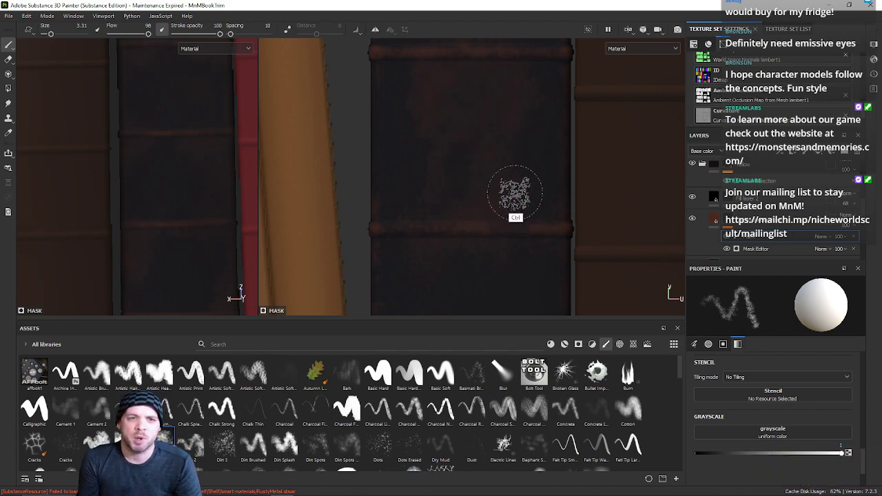
alt+drag(520, 199, 522, 270)
alt+middle_drag(521, 270, 481, 137)
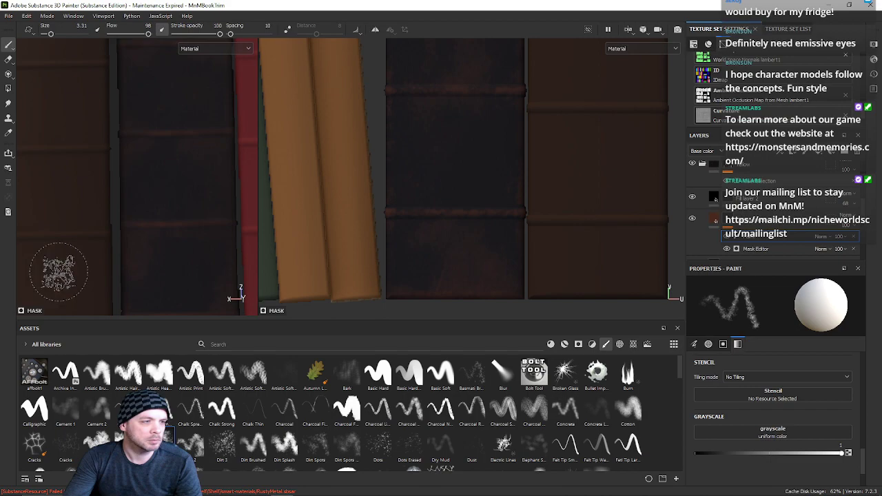
key(ctrl)
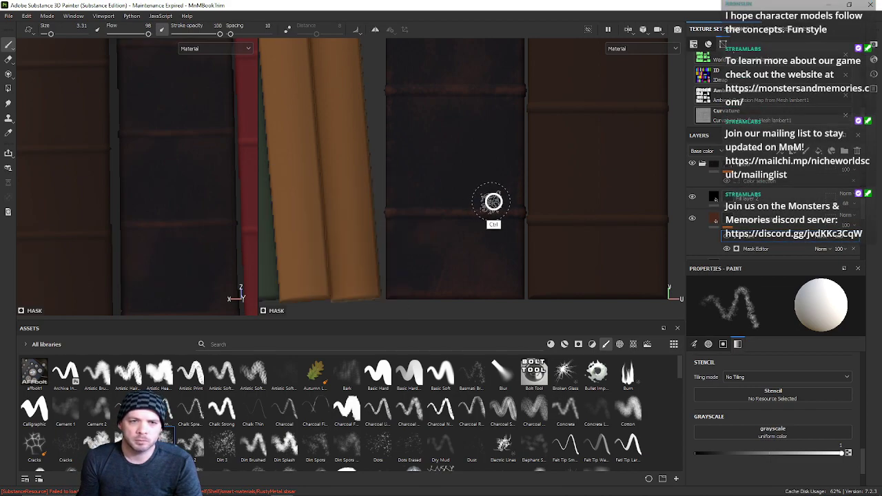
mouse_move(495, 244)
ctrl+right_down()
mouse_move(495, 260)
mouse_move(494, 226)
ctrl+right_up()
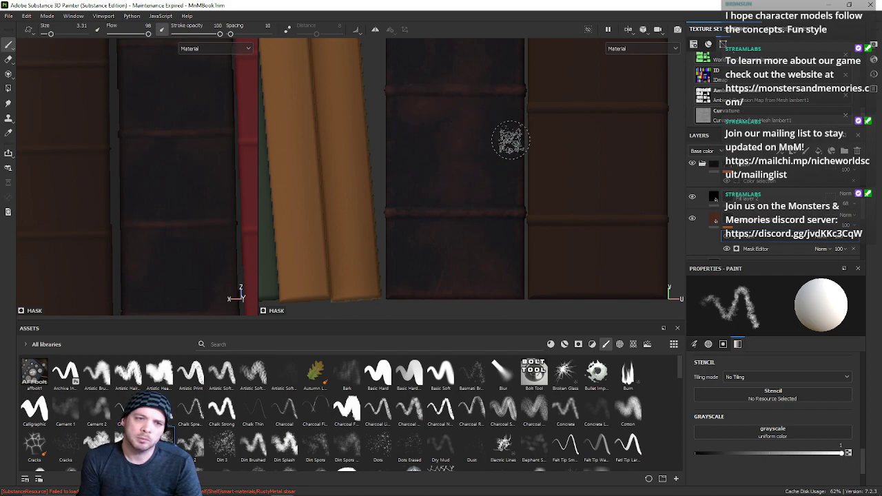
Step: Set the brush grayscale to 0 and size to 6.45, and soften the worn patches along the second-row black book's spine
alt+right_drag(510, 140, 490, 159)
alt+middle_drag(490, 160, 491, 226)
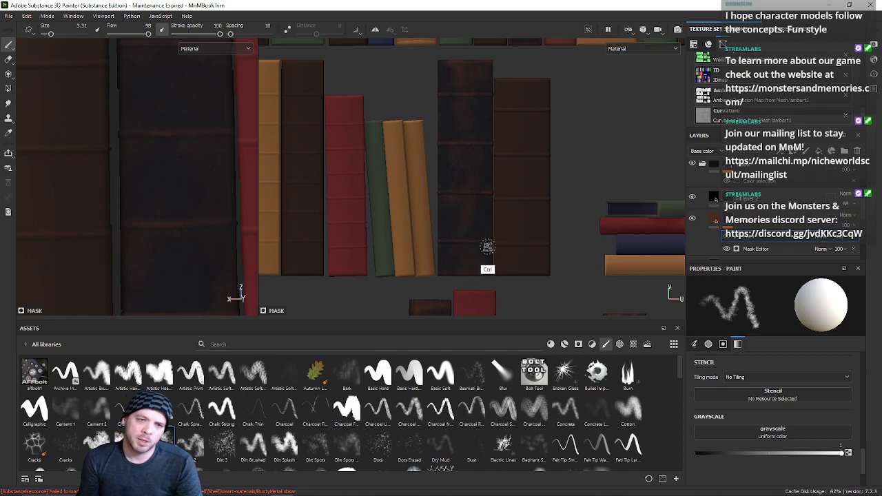
key(ctrl)
ctrl+right_drag(480, 218, 492, 228)
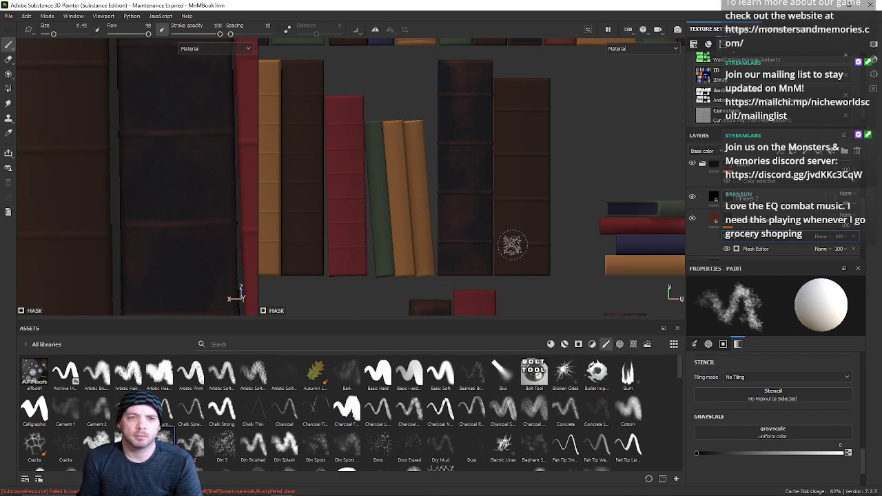
Step: Look over the second-row books, the stacked books and the upper row for the next black spine
middle_drag(448, 173, 457, 226)
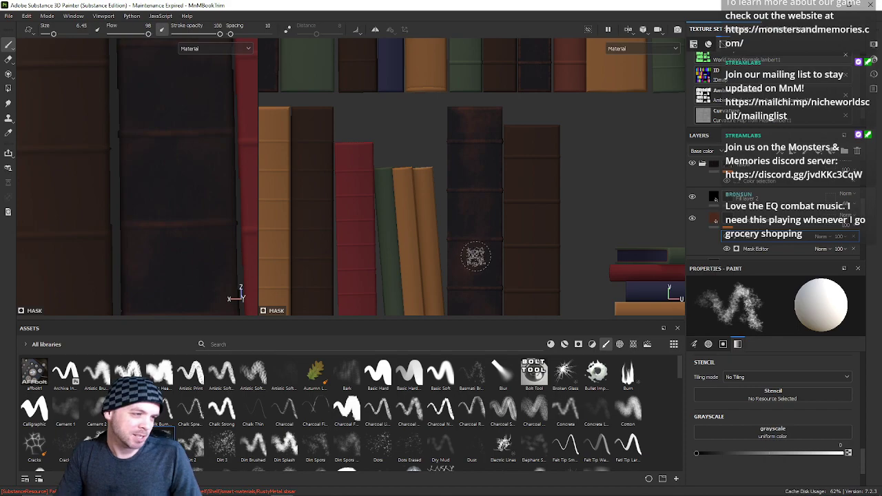
scroll(438, 241, down, 1)
alt+middle_drag(455, 198, 405, 271)
mouse_move(434, 162)
alt+middle_down()
mouse_move(404, 207)
mouse_move(351, 240)
alt+middle_up()
alt+middle_drag(251, 188, 204, 174)
mouse_move(415, 206)
alt+middle_down()
mouse_move(341, 201)
mouse_move(377, 211)
mouse_move(492, 142)
mouse_move(468, 113)
alt+middle_up()
mouse_move(475, 188)
alt+middle_down()
mouse_move(648, 135)
mouse_move(688, 137)
mouse_move(623, 232)
mouse_move(219, 148)
alt+middle_up()
scroll(440, 150, up, 6)
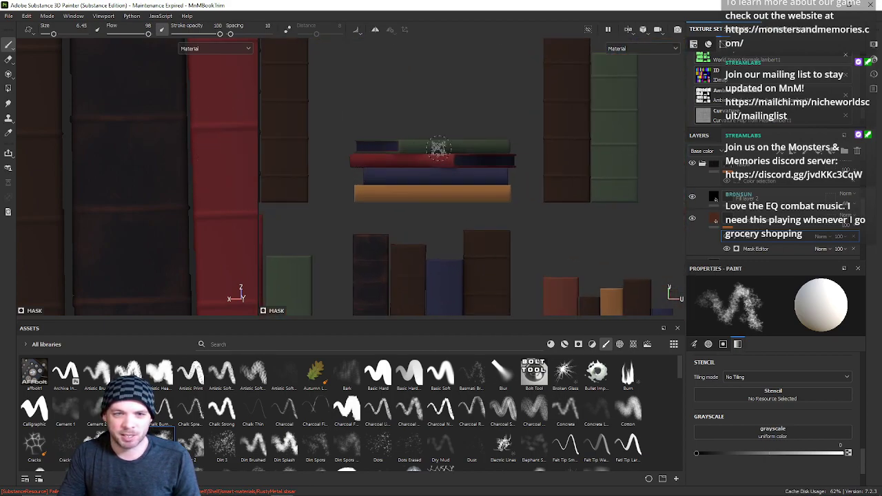
scroll(442, 157, down, 4)
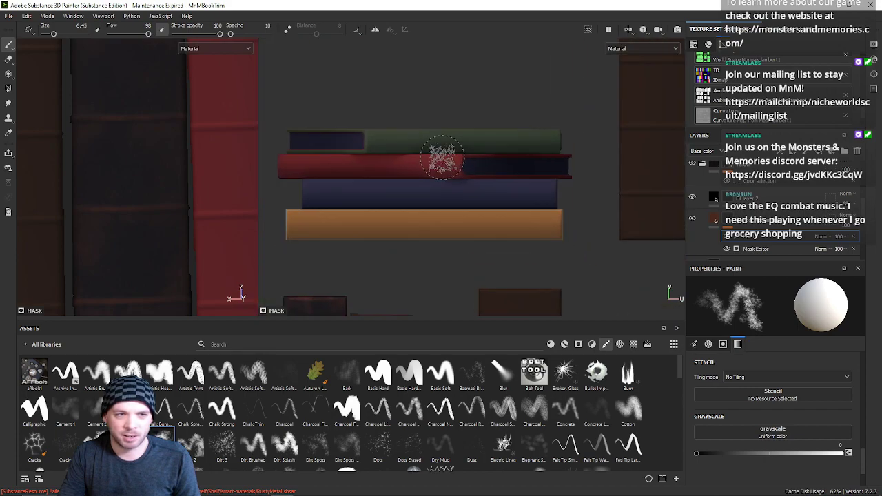
scroll(448, 157, up, 3)
scroll(407, 183, down, 2)
alt+middle_drag(400, 188, 466, 194)
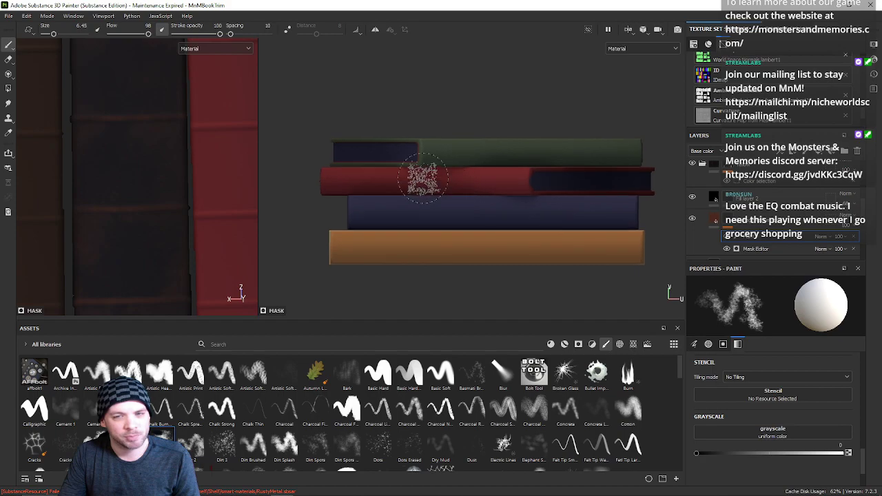
alt+middle_drag(401, 145, 520, 284)
alt+middle_drag(284, 141, 450, 268)
alt+middle_drag(394, 202, 456, 277)
Step: Reduce the brush size to 2.43 and paint out the edge wear on the bottom two spine panels of the top-row black book
scroll(432, 124, up, 2)
alt+middle_drag(403, 147, 346, 226)
alt+middle_drag(441, 153, 421, 112)
scroll(439, 148, up, 2)
scroll(443, 178, up, 2)
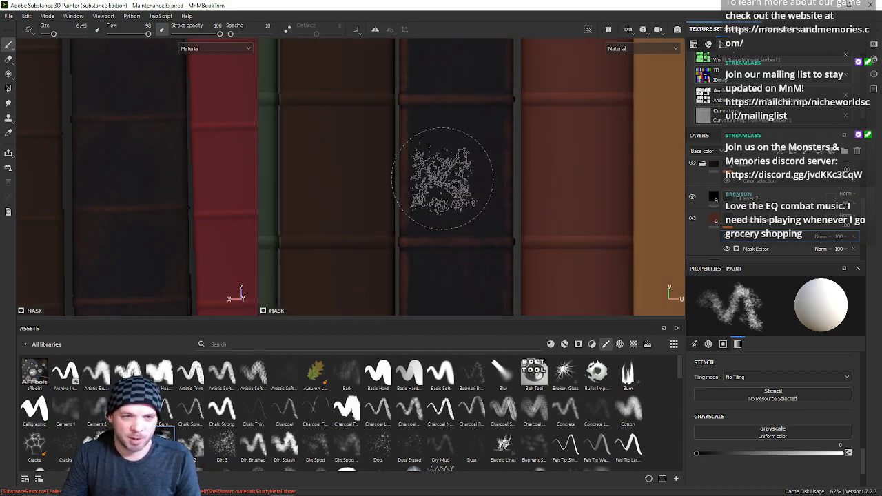
alt+middle_drag(445, 179, 432, 124)
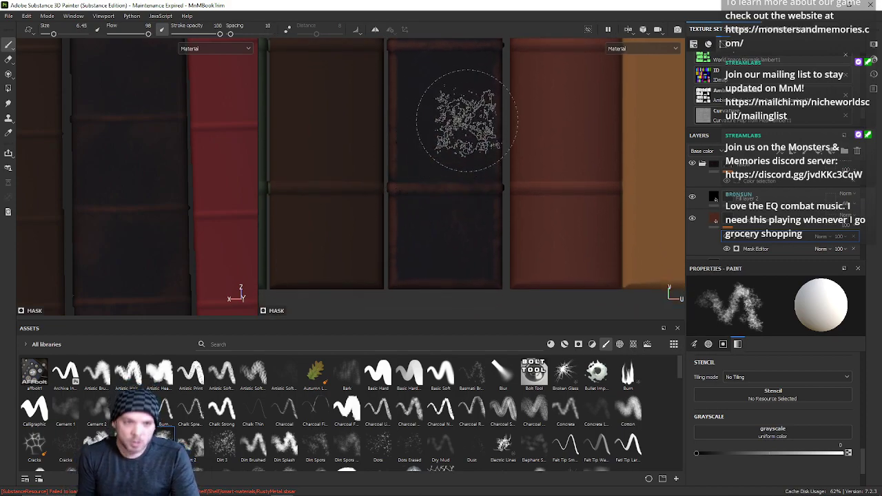
ctrl+right_drag(441, 142, 404, 146)
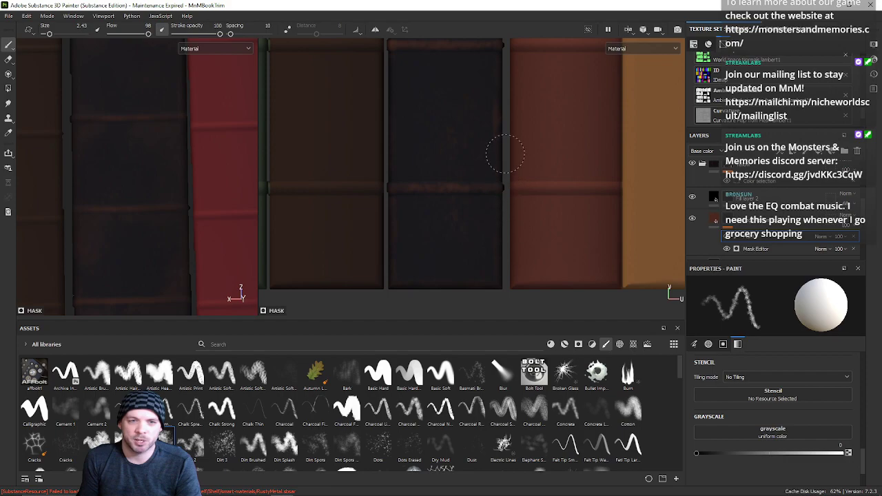
Step: Enlarge the viewport and fade the edge wear on the top-row black book's second spine panel with brush sizes 3.93 and 1.65
alt+right_drag(527, 85, 479, 90)
alt+middle_drag(478, 90, 464, 401)
mouse_move(459, 230)
alt+middle_down()
mouse_move(459, 187)
mouse_move(452, 237)
alt+middle_up()
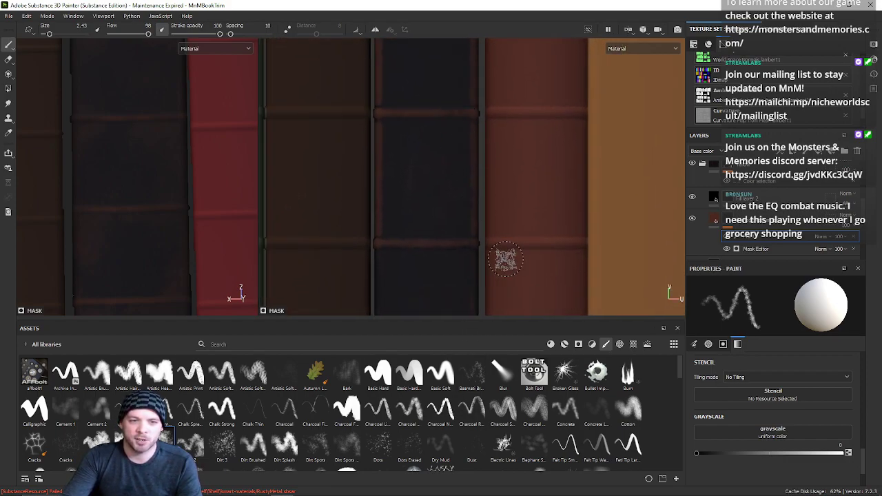
drag(473, 320, 480, 406)
alt+middle_drag(386, 296, 439, 276)
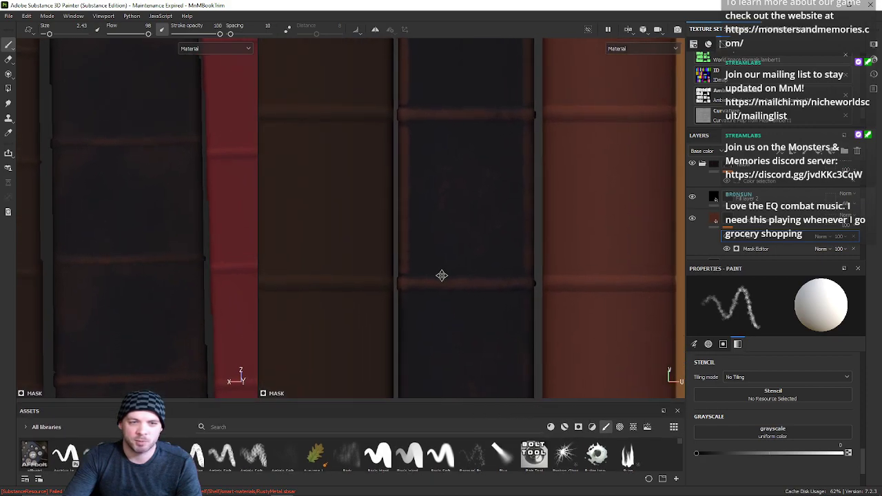
alt+right_drag(439, 275, 469, 283)
mouse_move(477, 218)
ctrl+right_down()
mouse_move(501, 213)
mouse_move(461, 189)
ctrl+right_up()
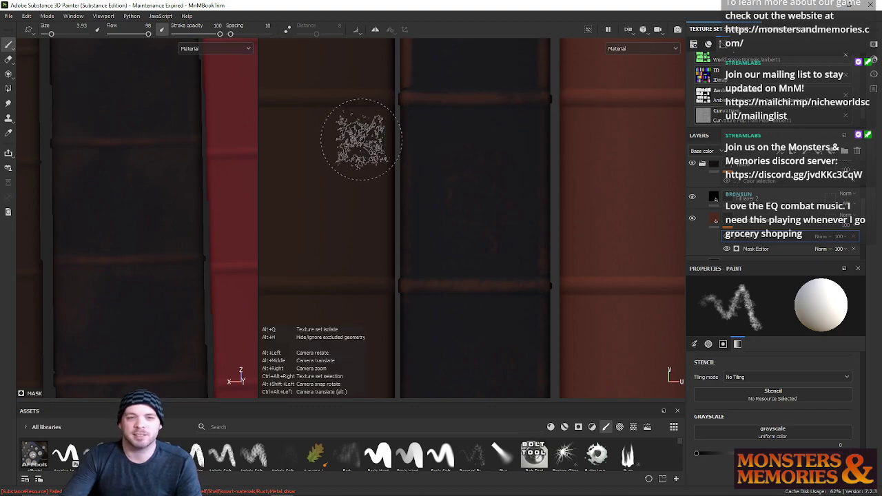
alt+middle_drag(363, 142, 369, 166)
ctrl+right_drag(454, 233, 428, 238)
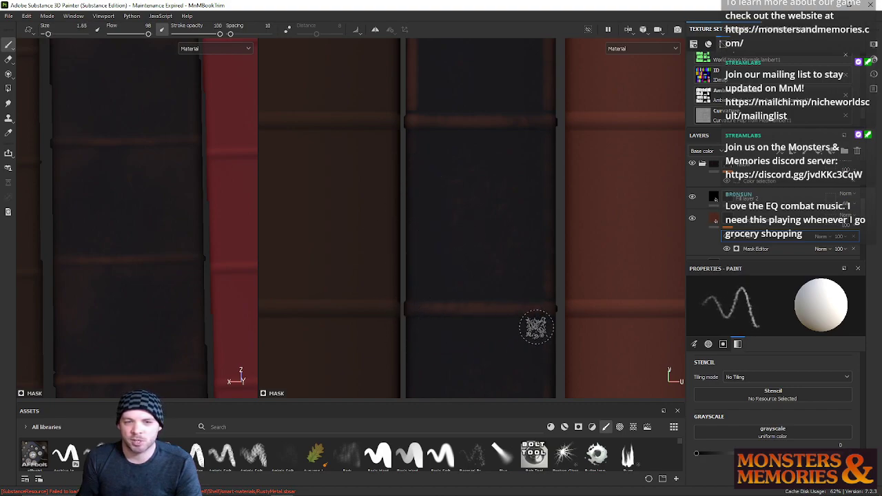
Step: Fade the remaining edge wear down the third to bottom spine panels of the top-row black book
scroll(542, 262, down, 1)
alt+middle_drag(540, 264, 529, 113)
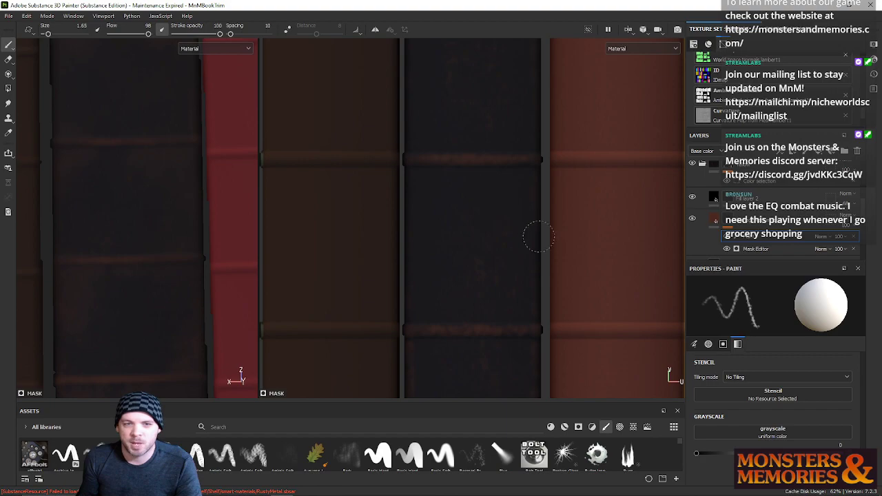
alt+middle_drag(542, 305, 555, 90)
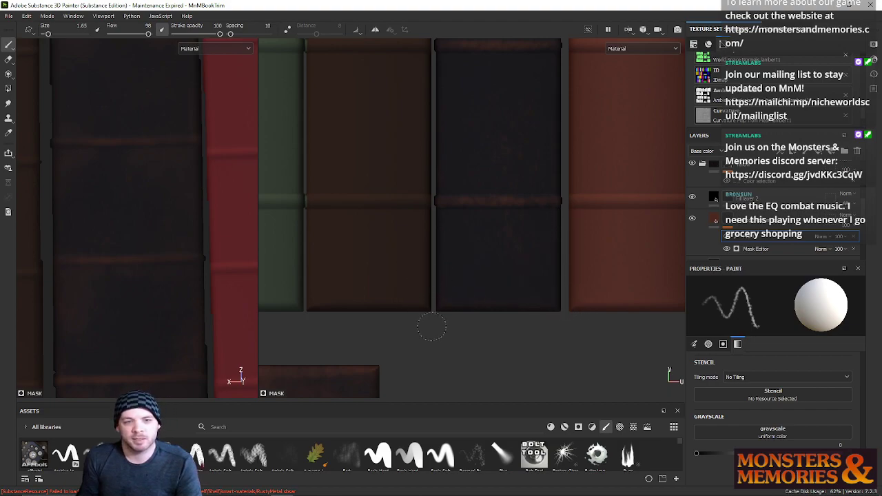
Step: Paint out the uniform edge wear framing the top spine panel of the top-row black book
alt+scroll(475, 218, down, 2)
alt+middle_drag(479, 196, 443, 355)
alt+middle_drag(393, 143, 414, 228)
scroll(423, 292, up, 1)
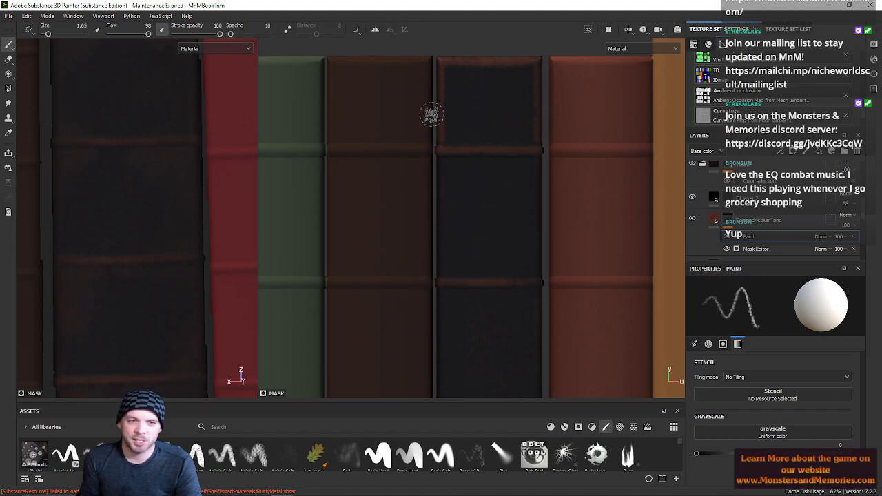
middle_drag(552, 115, 573, 169)
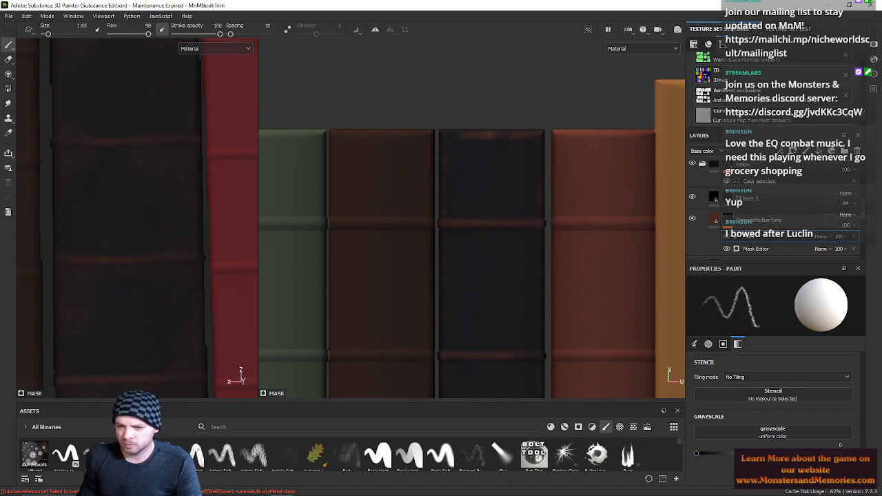
Step: Set the brush grayscale to 1 and paint worn patches on the top-row black book's top panel with sizes 0.41, 1.14 and 2.53
scroll(772, 407, down, 2)
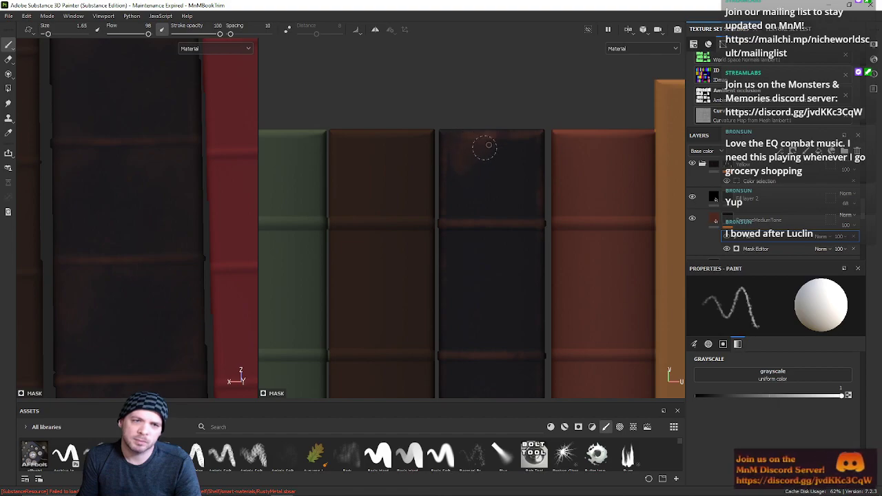
mouse_move(485, 170)
ctrl+mouse_down()
mouse_move(473, 177)
mouse_move(492, 200)
ctrl+mouse_up()
mouse_move(450, 171)
alt+right_down()
mouse_move(465, 171)
mouse_move(447, 176)
alt+right_up()
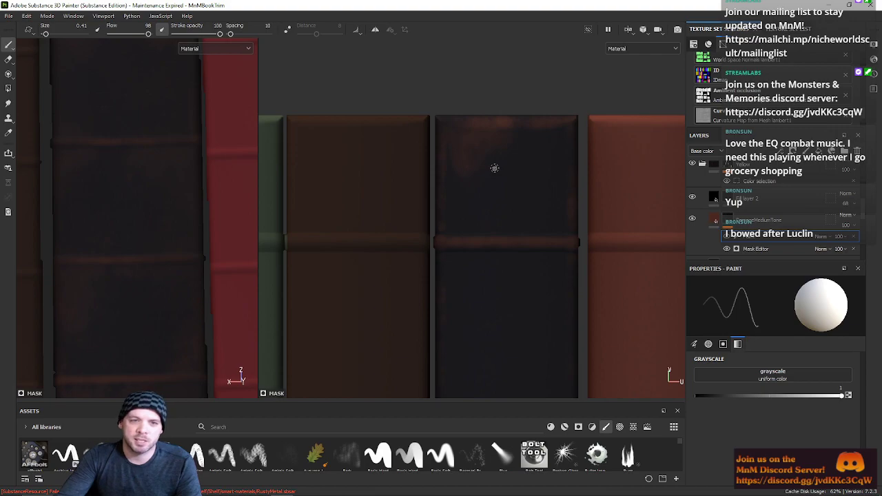
ctrl+right_drag(494, 168, 507, 168)
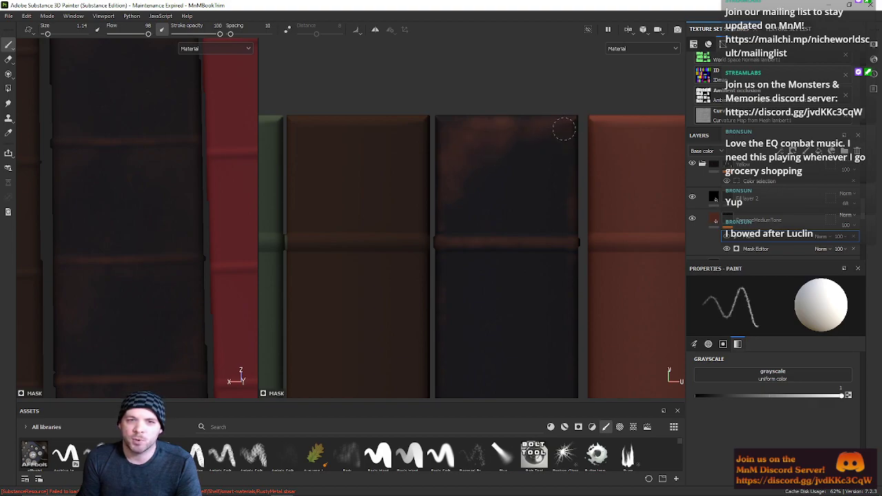
mouse_move(504, 194)
ctrl+right_down()
mouse_move(524, 220)
mouse_move(536, 199)
ctrl+right_up()
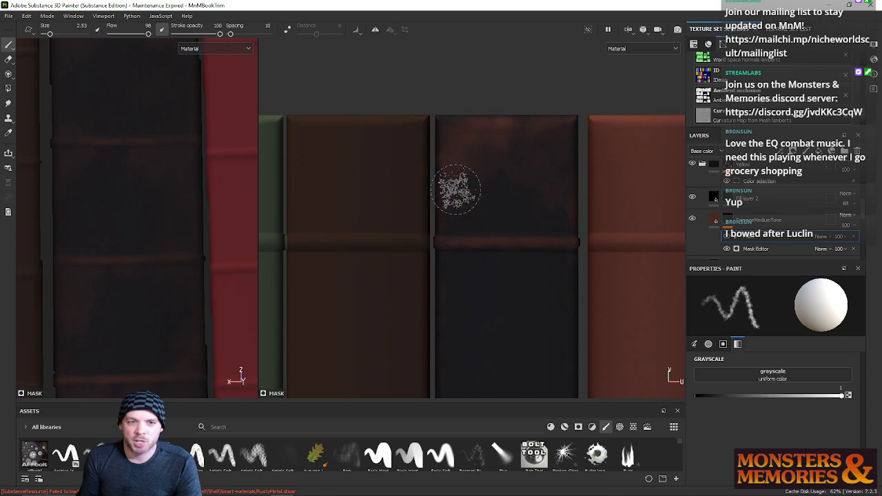
Step: Enlarge the brush to 4.45 and paint worn patches on the second spine panel of the top-row black book
mouse_move(457, 221)
alt+right_down()
mouse_move(423, 186)
mouse_move(481, 227)
mouse_move(473, 197)
mouse_move(528, 220)
mouse_move(457, 208)
mouse_move(526, 209)
alt+right_up()
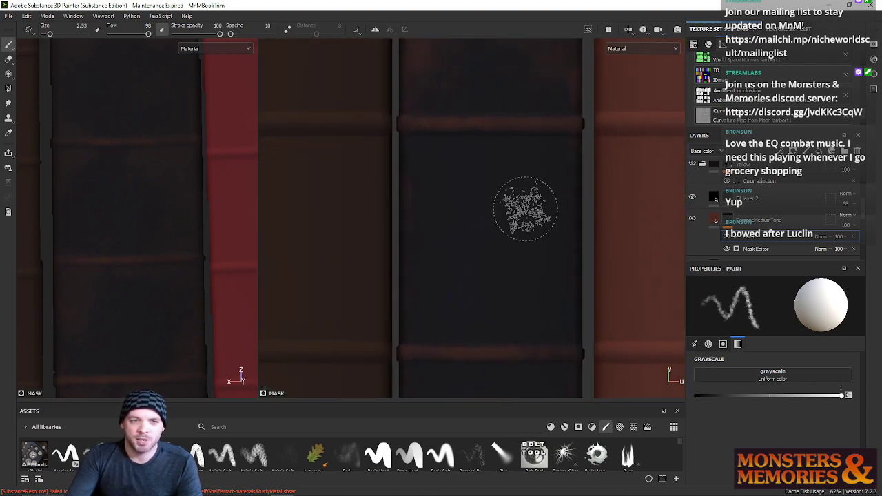
key(ctrl)
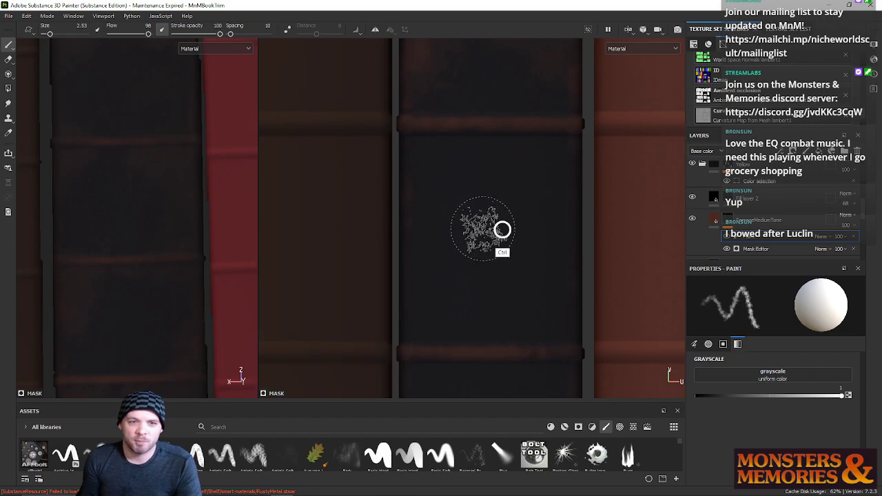
ctrl+right_drag(495, 228, 534, 227)
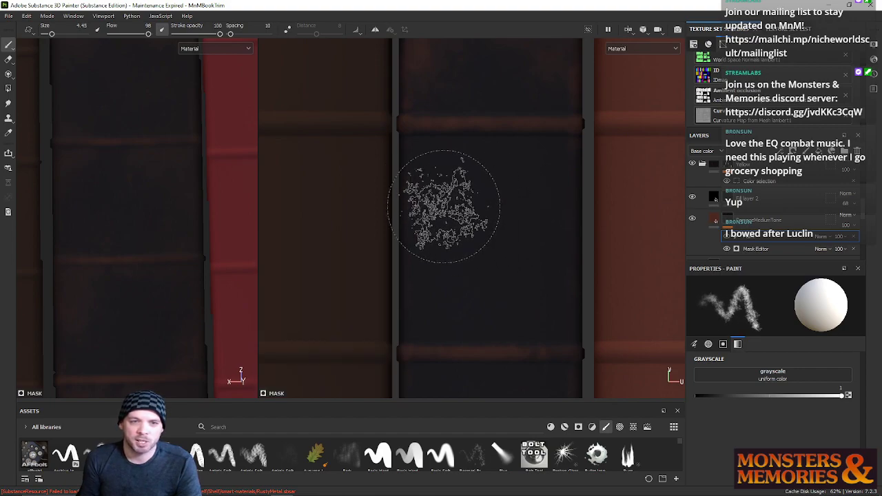
drag(437, 164, 440, 179)
drag(527, 206, 537, 220)
drag(543, 289, 543, 300)
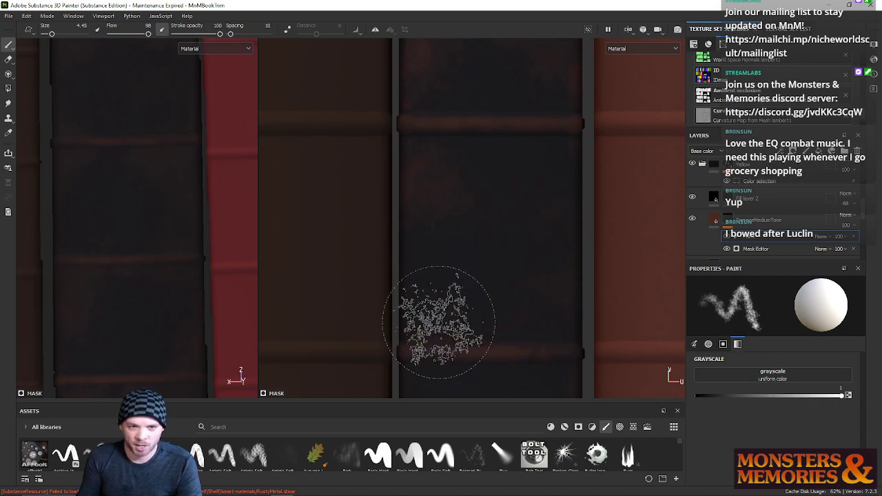
Step: Paint faint worn patches on the third spine panel of the top-row black book
key(alt)
alt+scroll(439, 320, down, 4)
alt+middle_drag(441, 311, 444, 264)
scroll(445, 267, up, 1)
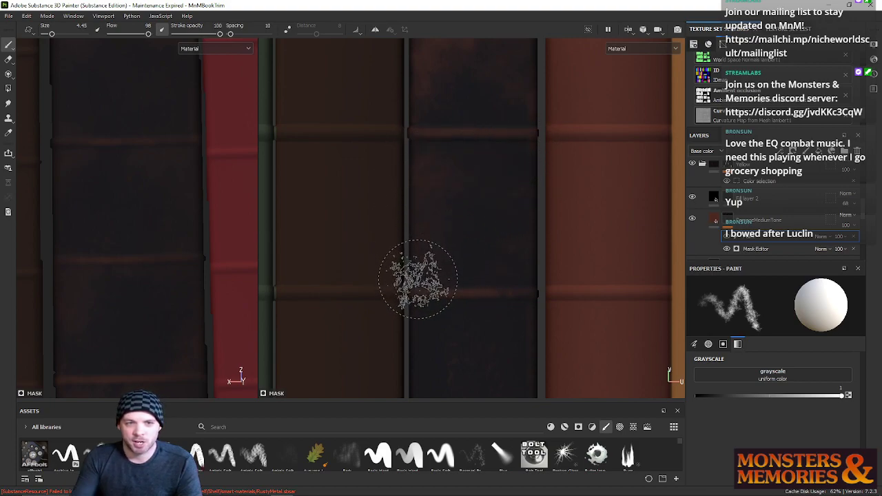
alt+scroll(419, 278, down, 1)
alt+scroll(419, 278, down, 2)
alt+middle_drag(432, 273, 453, 159)
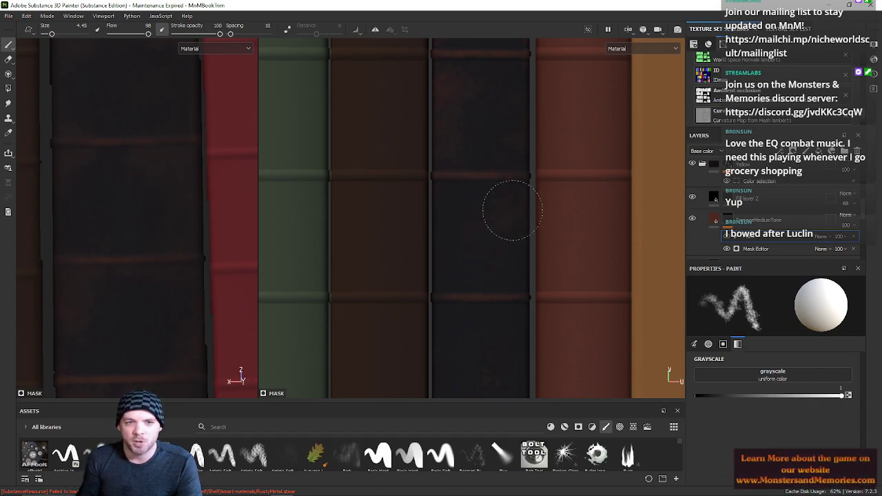
Step: Reduce the brush to 3.14 and paint worn patches on the fourth spine panel of the top-row black book
alt+middle_drag(507, 278, 493, 155)
scroll(517, 193, up, 2)
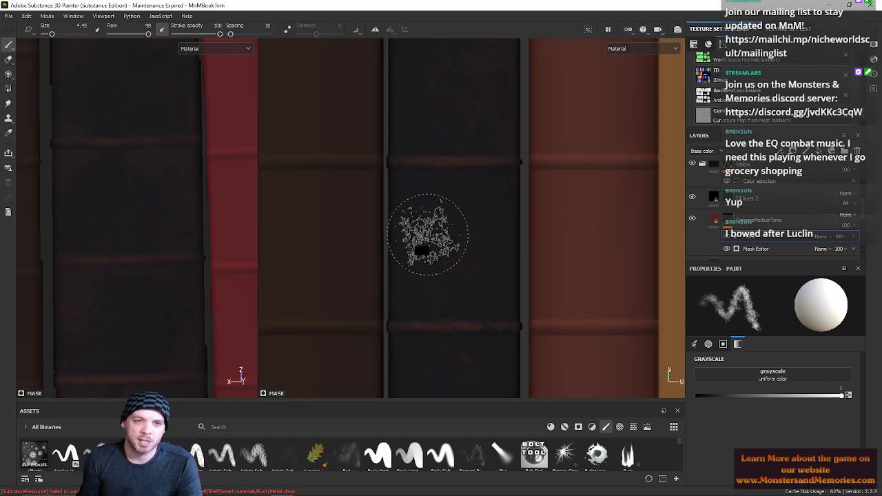
ctrl+right_drag(461, 190, 425, 190)
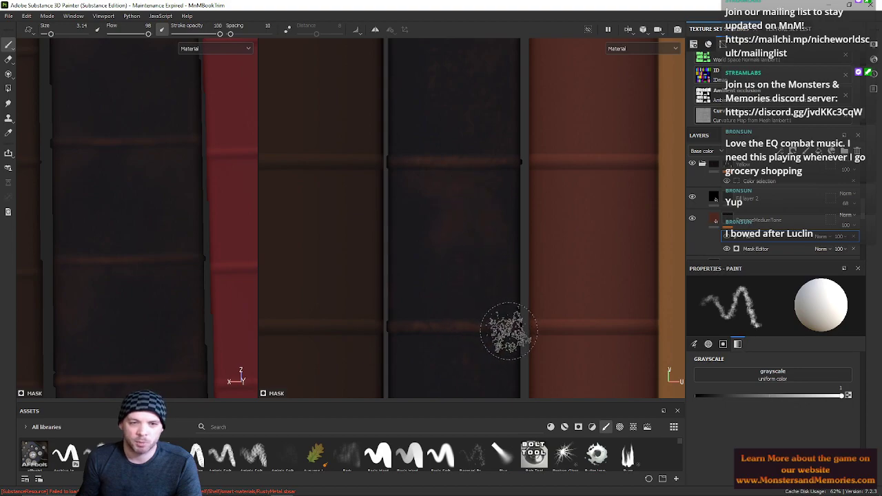
Step: Paint worn patches on the bottom spine panel of the top-row black book, reducing the brush to 1.53
alt+middle_drag(510, 275, 506, 158)
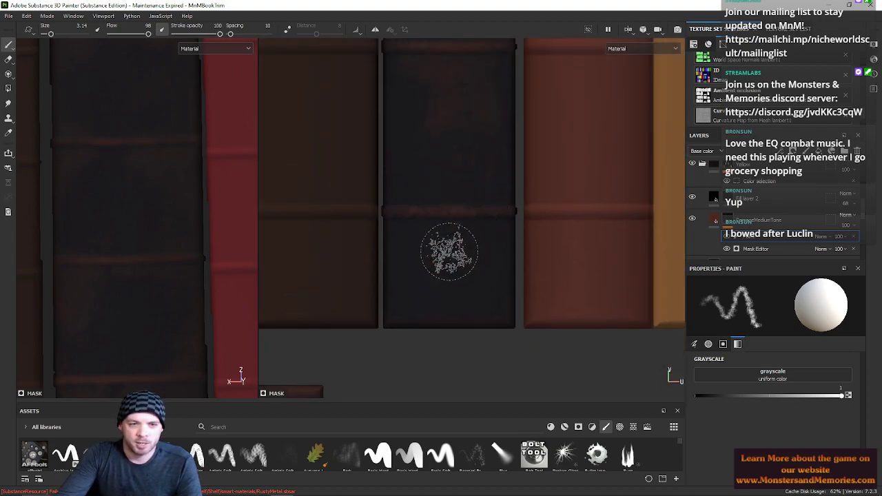
alt+middle_drag(447, 251, 490, 210)
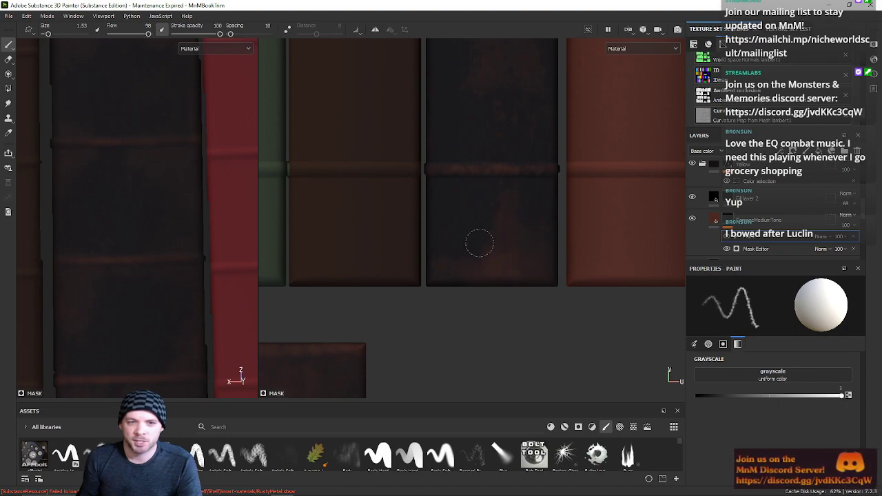
alt+right_drag(449, 266, 450, 268)
alt+right_drag(561, 125, 528, 135)
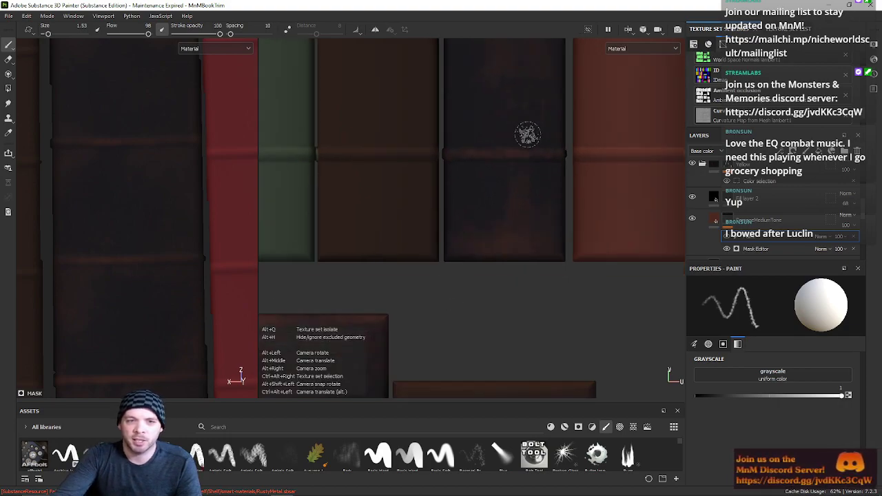
Step: Refine the worn patches on the fourth spine panel of the top-row black book with the 1.53 brush
alt+middle_drag(527, 135, 529, 260)
alt+middle_drag(502, 172, 483, 243)
scroll(484, 238, up, 3)
mouse_move(467, 185)
alt+middle_down()
mouse_move(463, 213)
mouse_move(433, 144)
alt+middle_up()
alt+right_drag(432, 144, 640, 233)
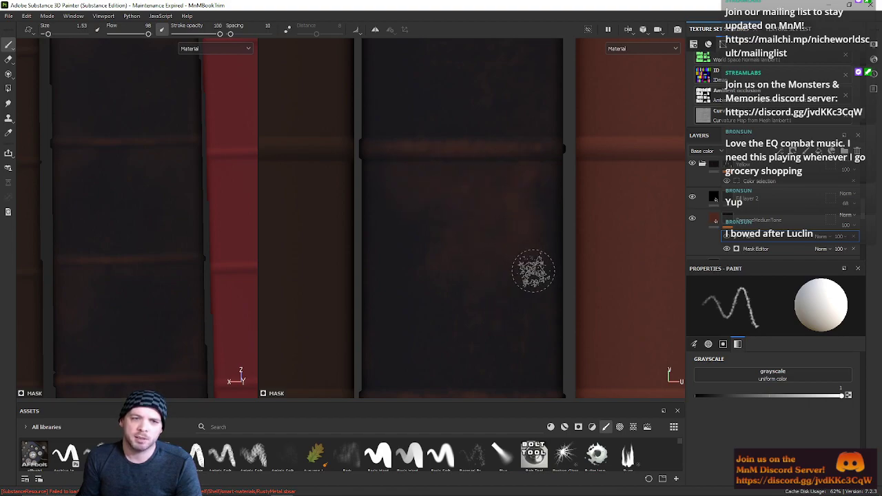
Step: Build up the worn patches on the third spine panel of the top-row black book, finishing with brush size 1.44
scroll(439, 137, down, 2)
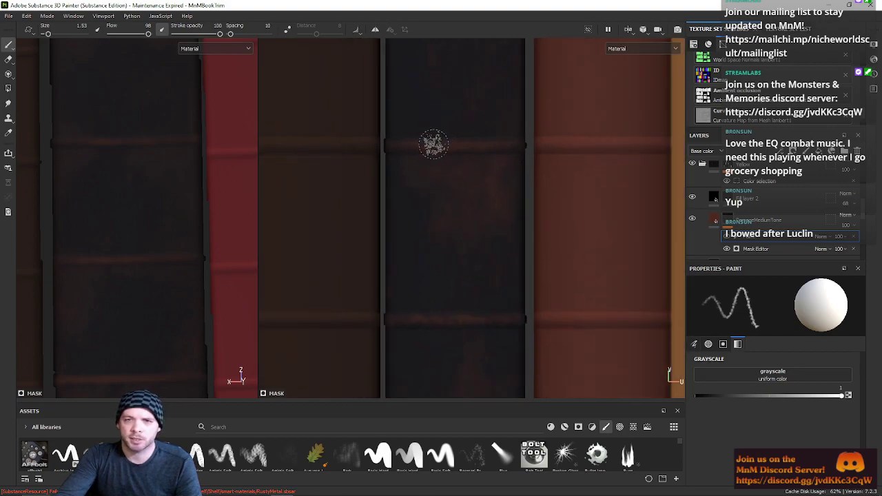
scroll(435, 131, down, 2)
scroll(411, 200, up, 3)
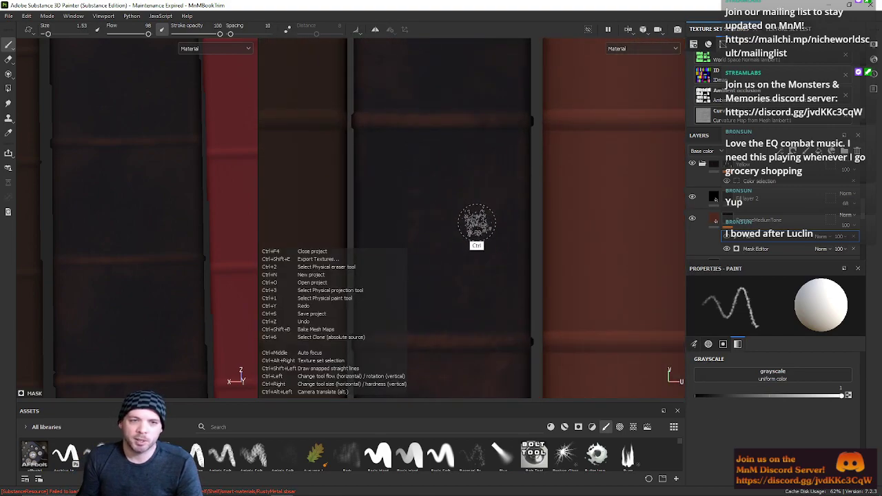
ctrl+right_drag(474, 218, 488, 222)
mouse_move(396, 158)
mouse_down()
mouse_move(441, 163)
mouse_move(387, 152)
mouse_up()
ctrl+right_drag(441, 199, 416, 197)
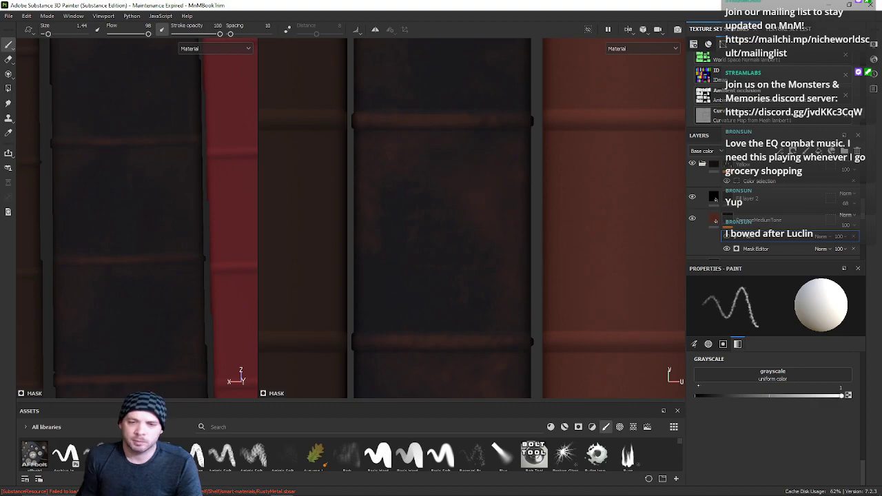
Step: Set the paint grayscale to 0 and fade the wear around the third spine panel's upper ridge, reducing the brush from 5.37 to 0.66
ctrl+right_drag(429, 173, 453, 173)
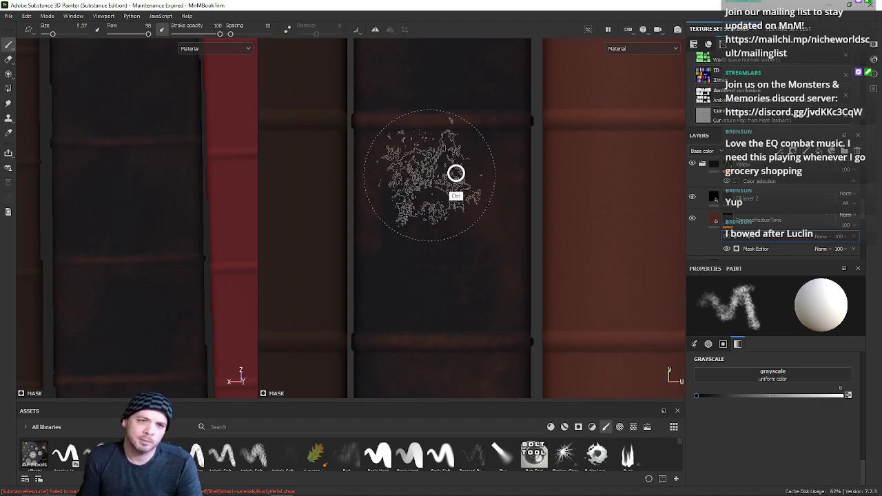
mouse_move(374, 126)
ctrl+right_down()
mouse_move(385, 138)
mouse_move(372, 149)
mouse_move(362, 134)
ctrl+right_up()
ctrl+right_drag(484, 133, 403, 133)
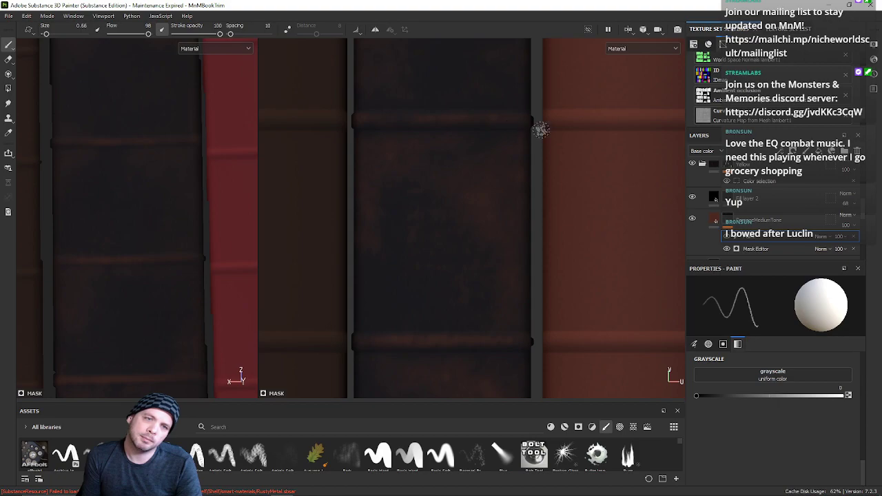
Step: Enlarge the brush to 2.83 and tone down the worn patches across the whole top-row black book spine with grayscale 0
alt+right_drag(570, 131, 420, 188)
scroll(406, 200, up, 3)
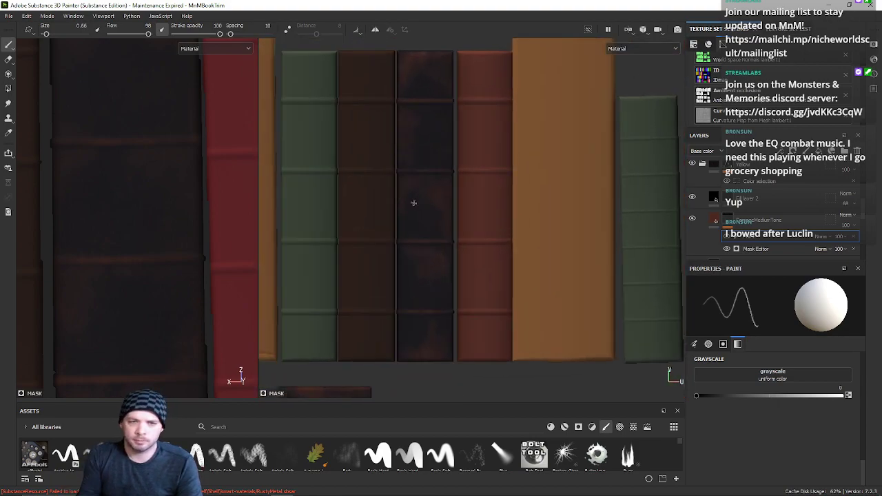
key(ctrl)
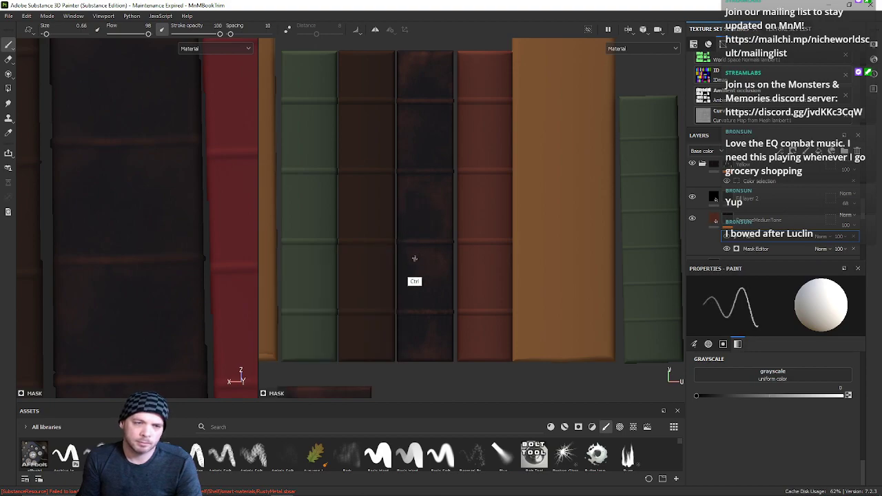
mouse_move(410, 258)
ctrl+right_down()
mouse_move(483, 260)
mouse_move(431, 263)
mouse_move(439, 267)
ctrl+right_up()
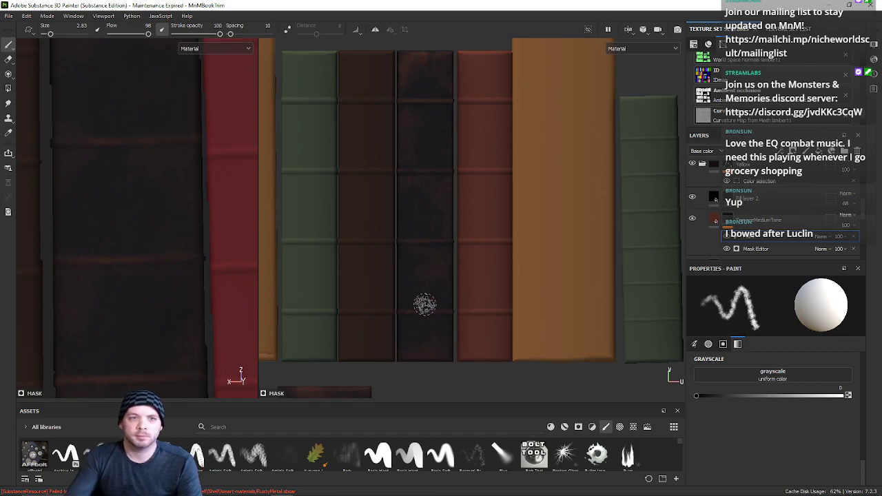
Step: Paint worn patches with grayscale 1 on the top spine panel of the tall top-row black book, enlarging the brush from 1.04 to 2.89
middle_drag(436, 186, 433, 273)
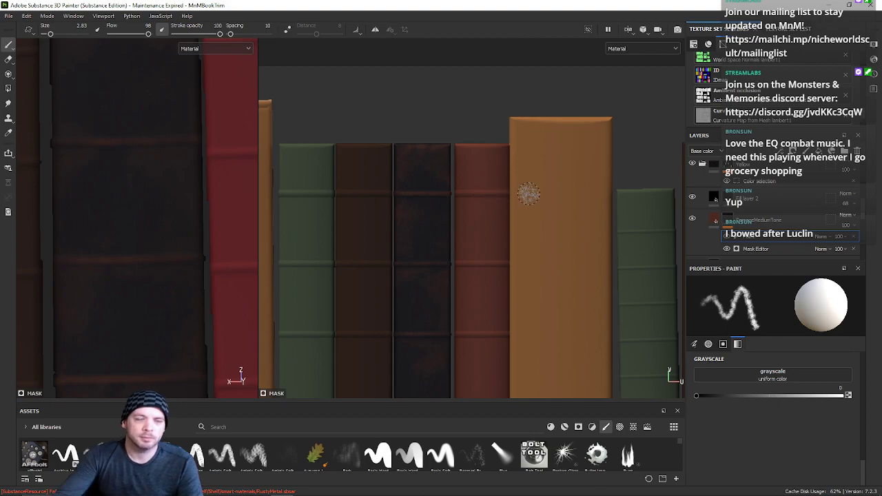
scroll(473, 173, down, 5)
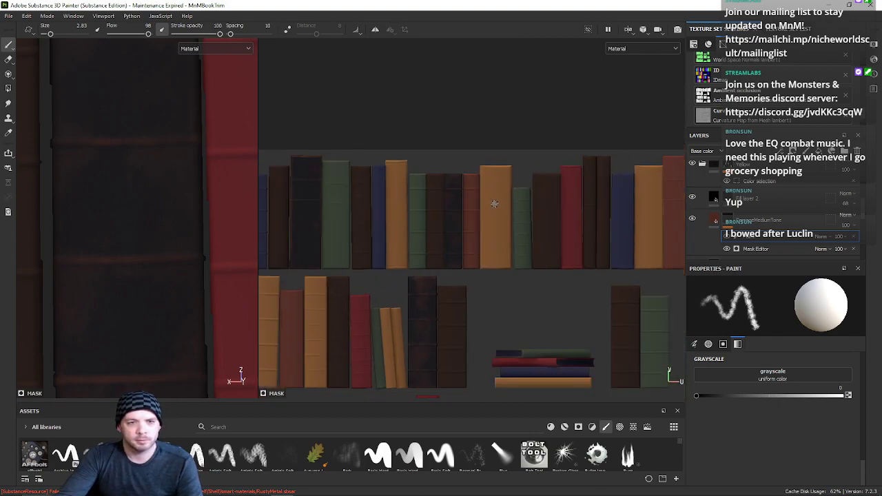
scroll(459, 209, up, 5)
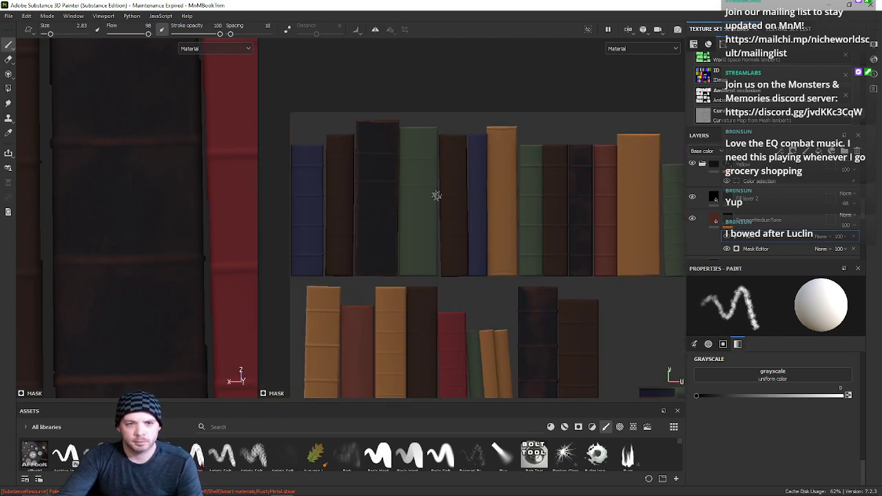
scroll(436, 196, up, 5)
alt+middle_drag(398, 359, 382, 244)
scroll(390, 309, down, 1)
scroll(382, 244, up, 1)
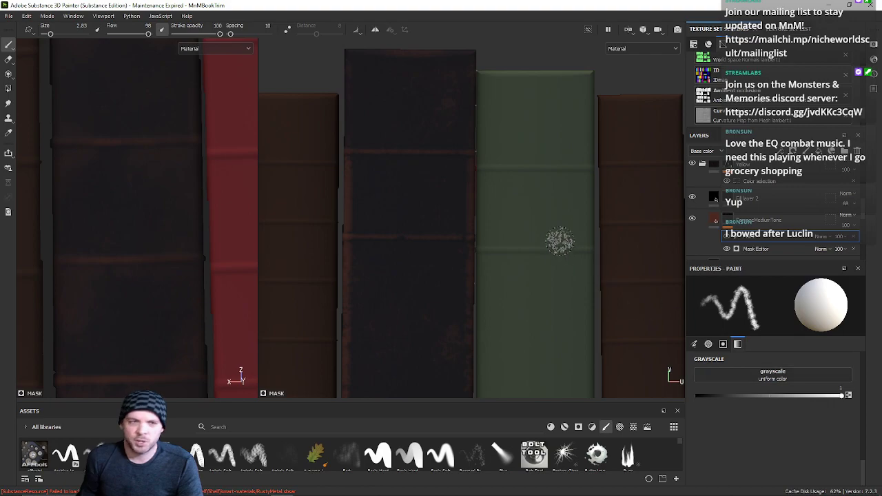
ctrl+right_drag(425, 110, 406, 109)
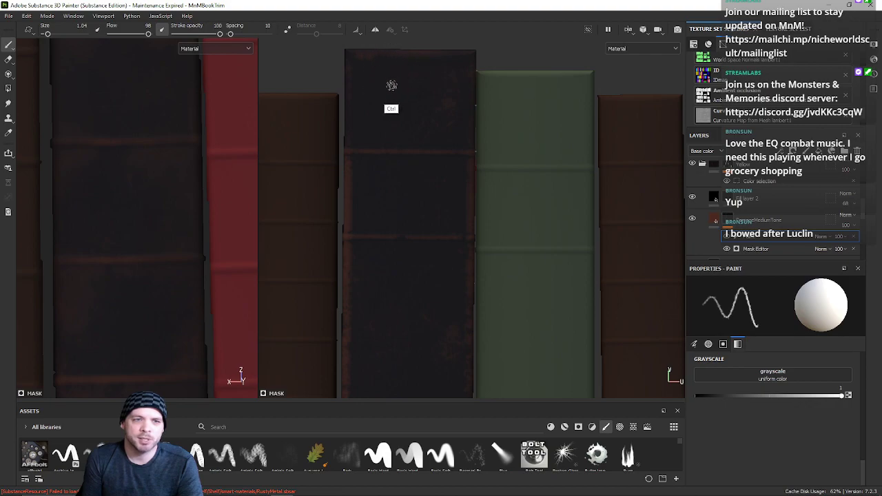
alt+middle_drag(398, 84, 438, 208)
scroll(436, 214, up, 1)
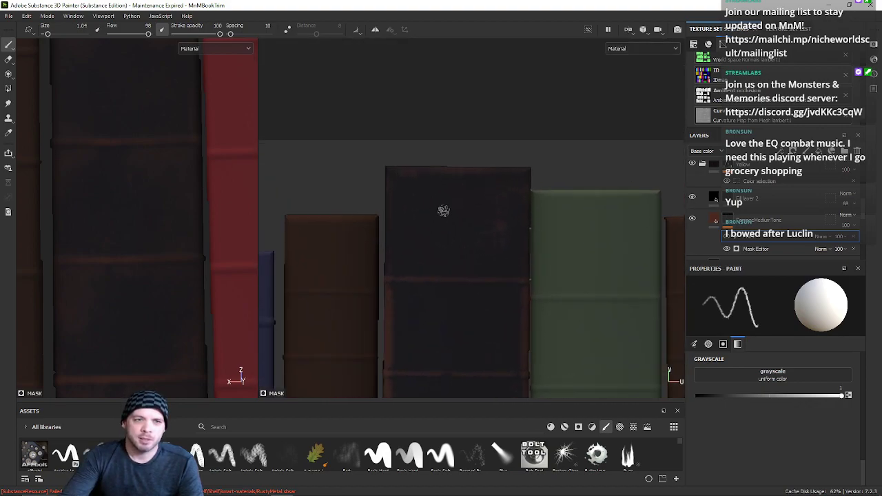
scroll(435, 213, up, 3)
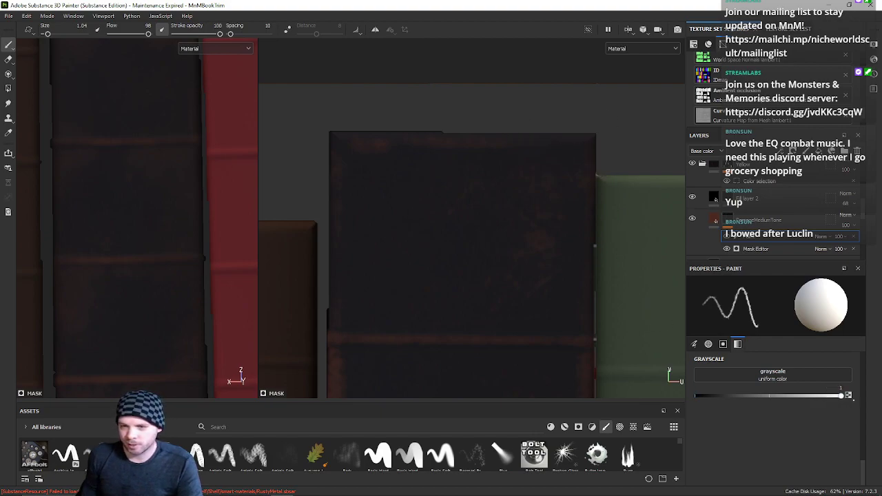
mouse_move(504, 193)
ctrl+right_down()
mouse_move(512, 240)
mouse_move(531, 211)
ctrl+right_up()
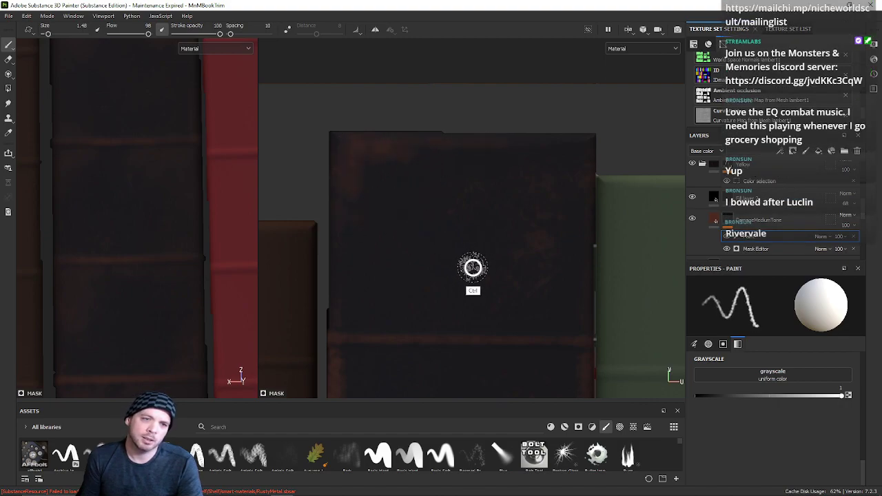
mouse_move(473, 266)
ctrl+right_down()
mouse_move(487, 262)
mouse_move(480, 265)
ctrl+right_up()
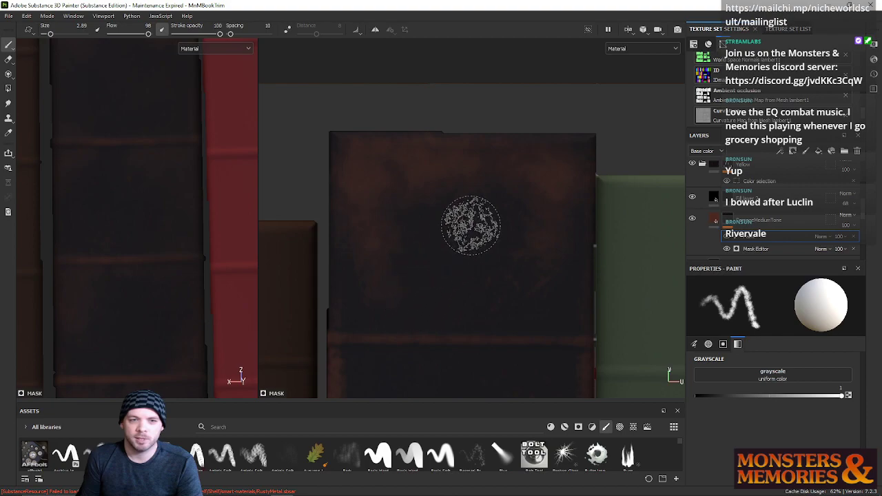
Step: Enlarge the brush to 4.92 and spread the worn patches across the middle of the tall black book's top spine panel
alt+right_drag(451, 220, 450, 241)
scroll(421, 216, up, 1)
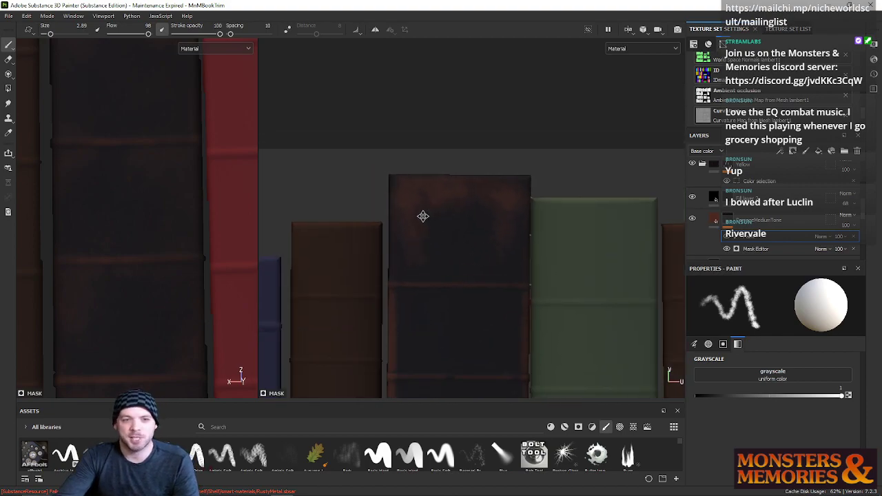
scroll(405, 194, up, 2)
alt+middle_drag(478, 249, 435, 197)
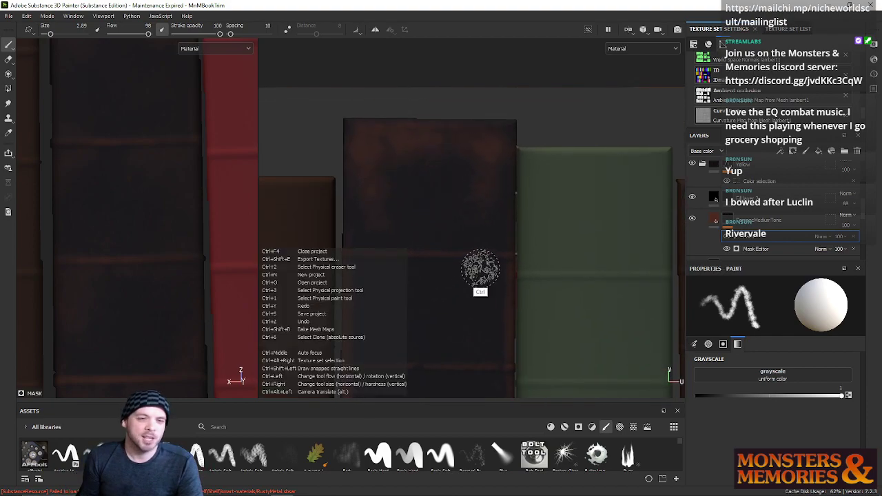
ctrl+right_drag(475, 244, 485, 248)
mouse_move(424, 159)
mouse_down()
mouse_move(404, 193)
mouse_move(487, 143)
mouse_up()
Step: Erase the uniform edge wear from the tall black book's second spine panel with grayscale 0 and a 3.16 brush
mouse_move(431, 247)
alt+middle_down()
mouse_move(426, 230)
mouse_move(443, 163)
alt+middle_up()
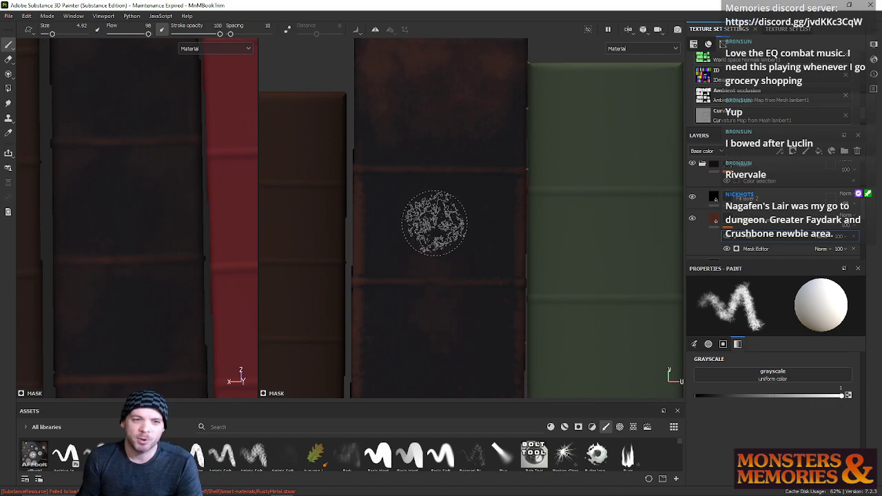
mouse_move(453, 235)
ctrl+right_down()
mouse_move(441, 241)
mouse_move(473, 266)
ctrl+right_up()
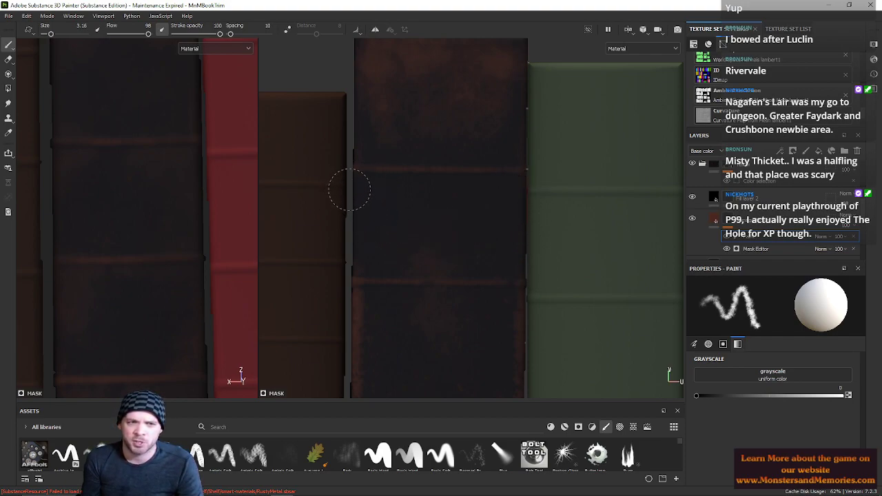
alt+middle_drag(372, 291, 385, 163)
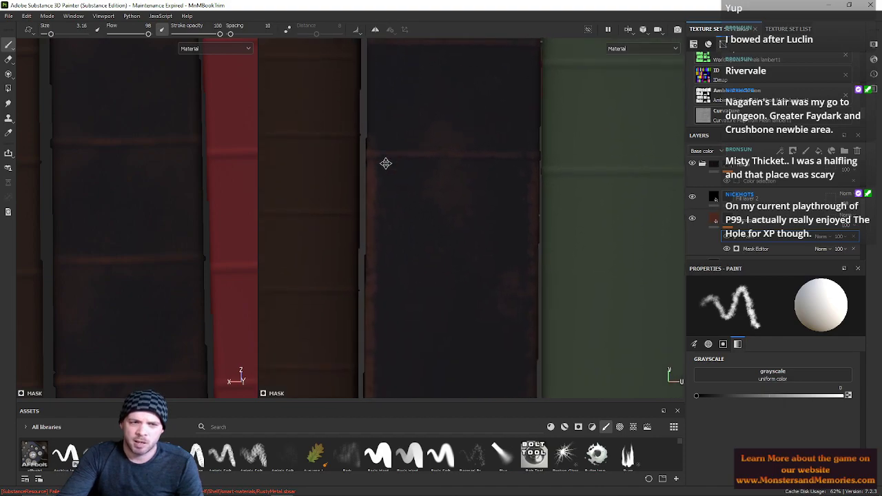
Step: Paint out the reddish wear along the left edge of the large black book's spine, using grayscale 0
scroll(385, 163, up, 1)
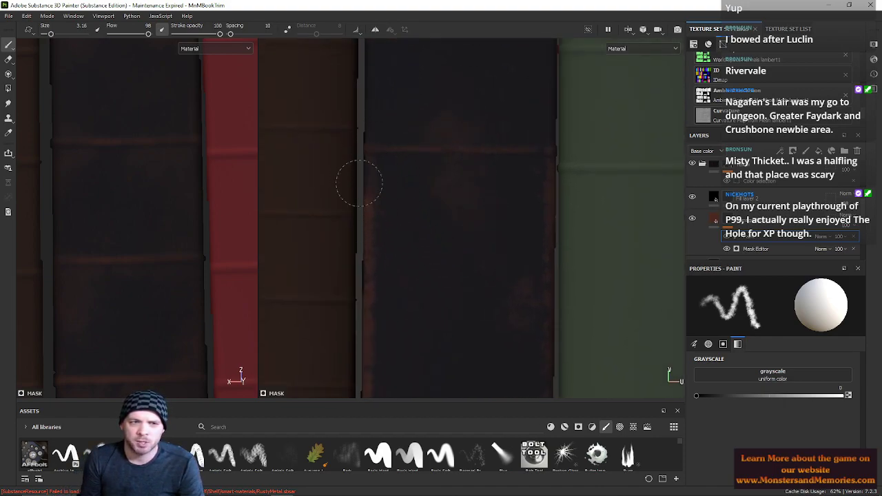
mouse_move(365, 350)
mouse_down()
mouse_move(364, 368)
mouse_move(365, 326)
mouse_up()
alt+scroll(511, 340, down, 2)
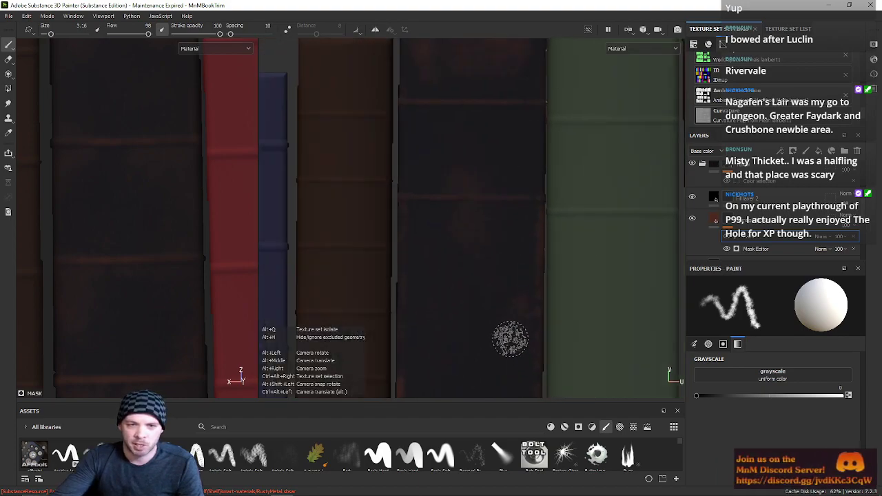
alt+middle_drag(467, 310, 447, 147)
scroll(435, 159, down, 1)
scroll(434, 160, down, 1)
alt+middle_drag(441, 183, 452, 274)
drag(392, 308, 398, 307)
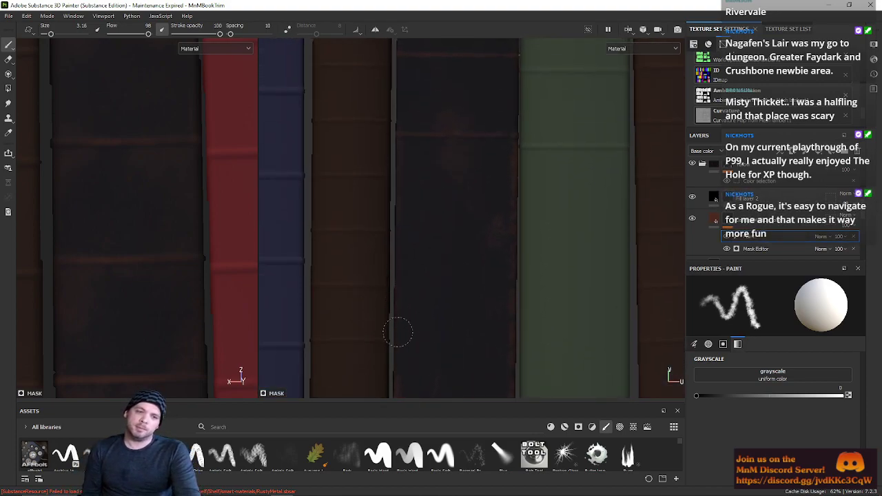
Step: Paint out the excess wear along the right edge of the black book's lower spine
alt+scroll(478, 291, down, 2)
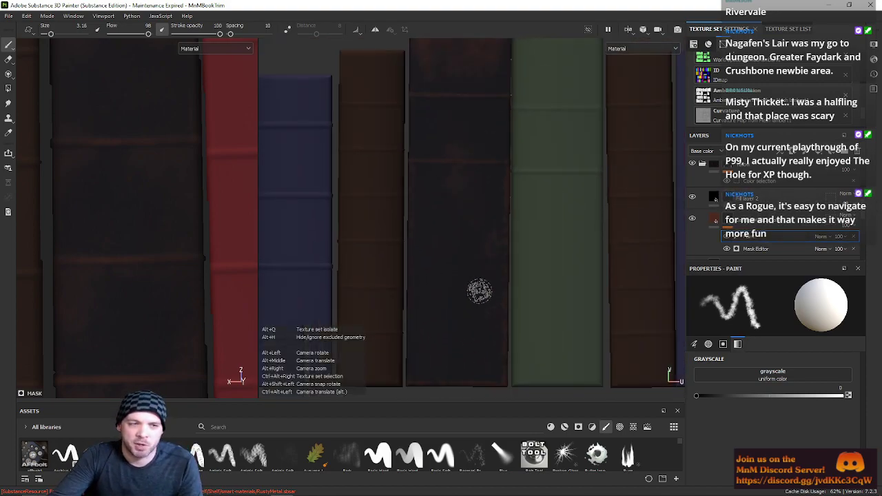
mouse_move(493, 319)
alt+middle_down()
mouse_move(472, 279)
mouse_move(446, 275)
alt+middle_up()
scroll(478, 280, up, 3)
scroll(514, 305, up, 1)
drag(485, 141, 482, 143)
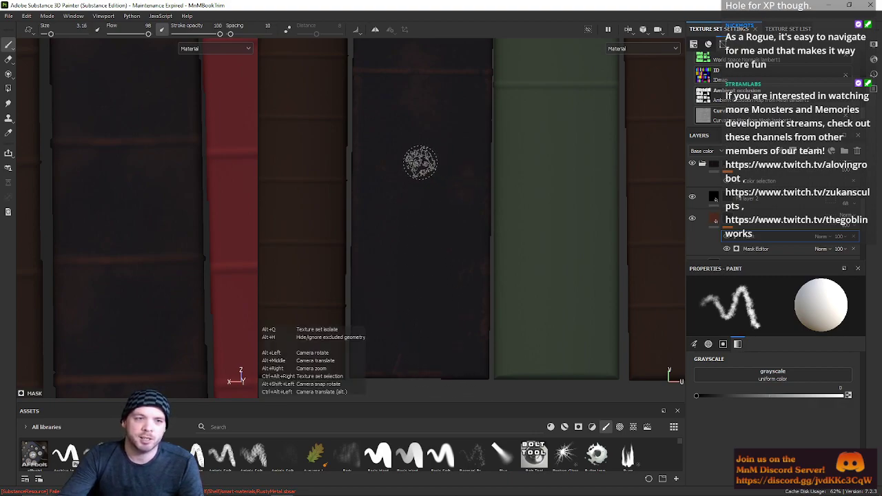
Step: Clean up the wear along the left edge of the black book's upper spine, around the raised bands
scroll(420, 163, up, 1)
alt+middle_drag(420, 163, 434, 227)
scroll(388, 152, up, 4)
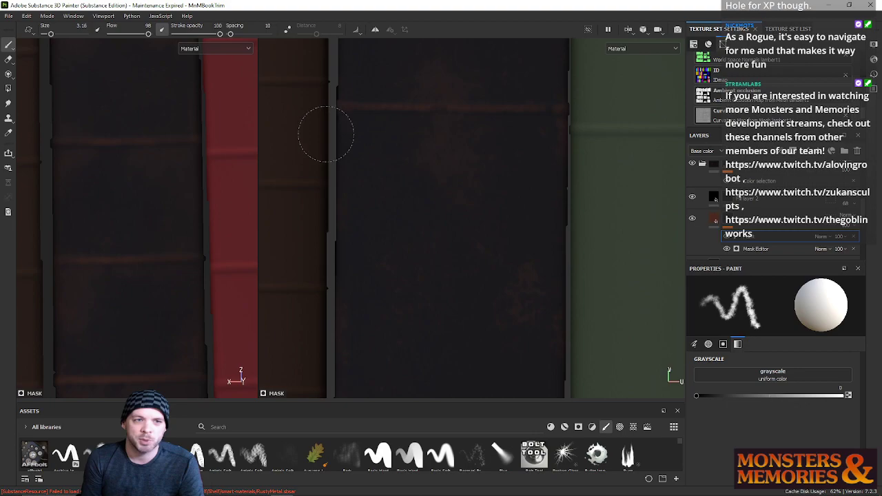
key(alt)
alt+middle_drag(533, 173, 357, 262)
scroll(343, 245, up, 2)
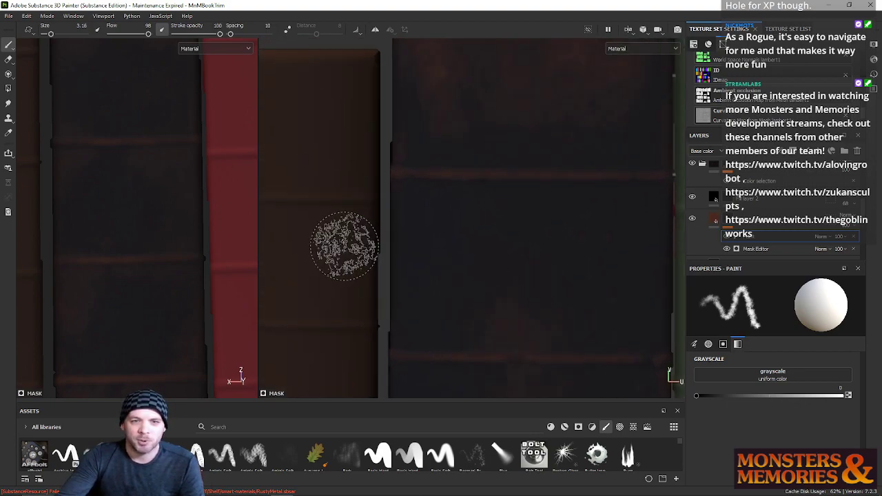
key(ctrl)
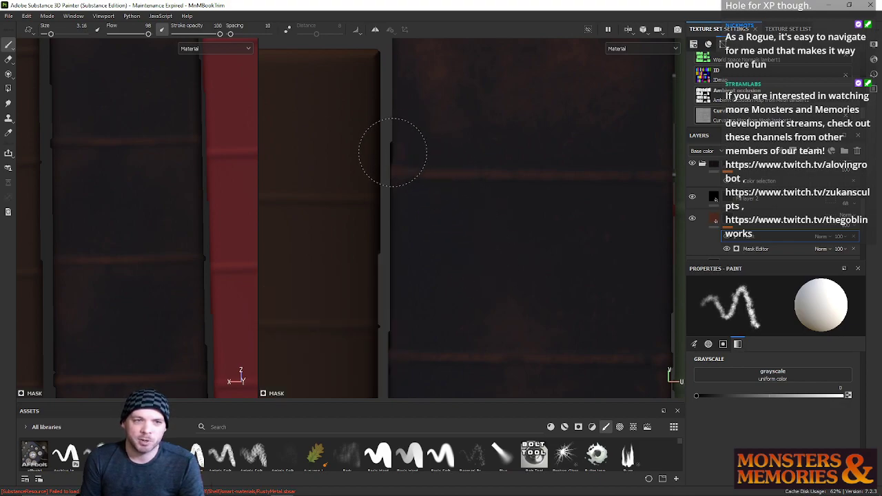
Step: Reduce the brush size to 1.54, break up the worn patches in the black book's top panel, and set the grayscale to 1
mouse_move(560, 142)
alt+middle_down()
mouse_move(390, 482)
mouse_move(456, 163)
mouse_move(439, 276)
mouse_move(449, 267)
alt+middle_up()
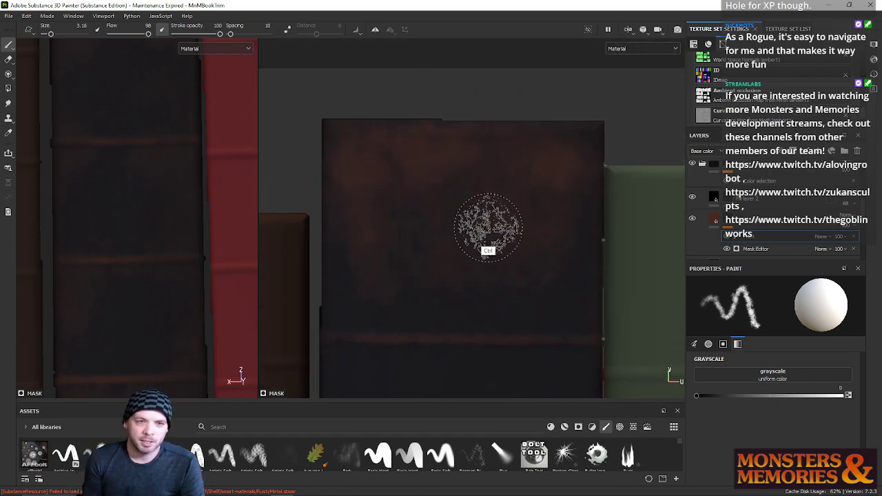
mouse_move(488, 241)
ctrl+right_down()
mouse_move(482, 227)
mouse_move(524, 230)
mouse_move(508, 230)
ctrl+right_up()
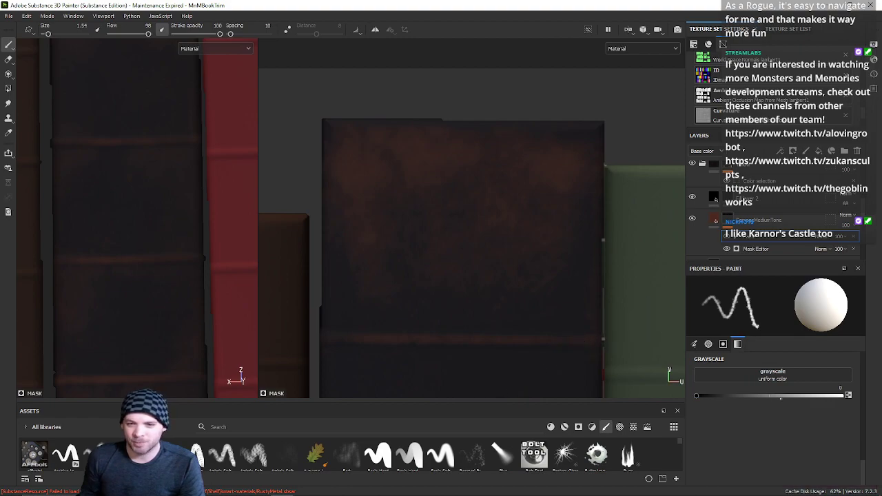
click(845, 396)
key(ctrl)
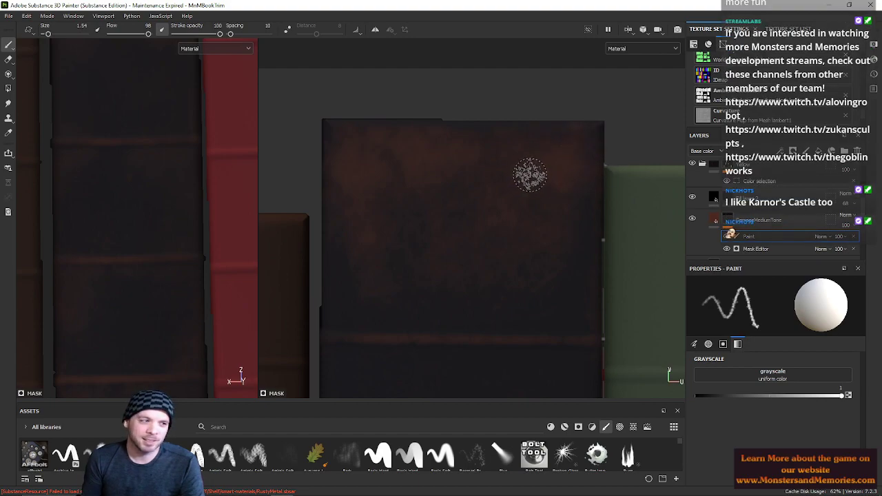
Step: Set the brush size to 3.05 and paint wear into the left side of the panel below the black book's first raised band
alt+right_drag(526, 174, 519, 207)
alt+middle_drag(494, 256, 470, 185)
mouse_move(470, 185)
alt+right_down()
mouse_move(461, 203)
mouse_move(491, 197)
alt+right_up()
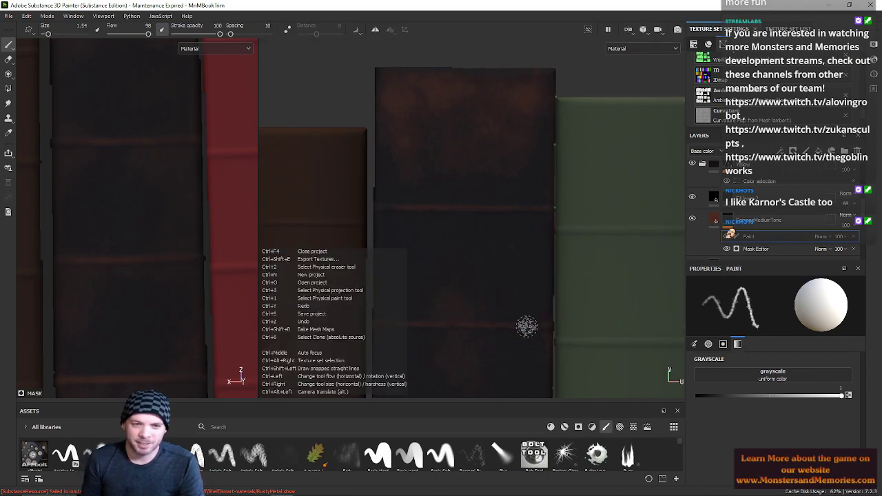
mouse_move(461, 229)
ctrl+right_down()
mouse_move(483, 230)
mouse_move(459, 232)
ctrl+right_up()
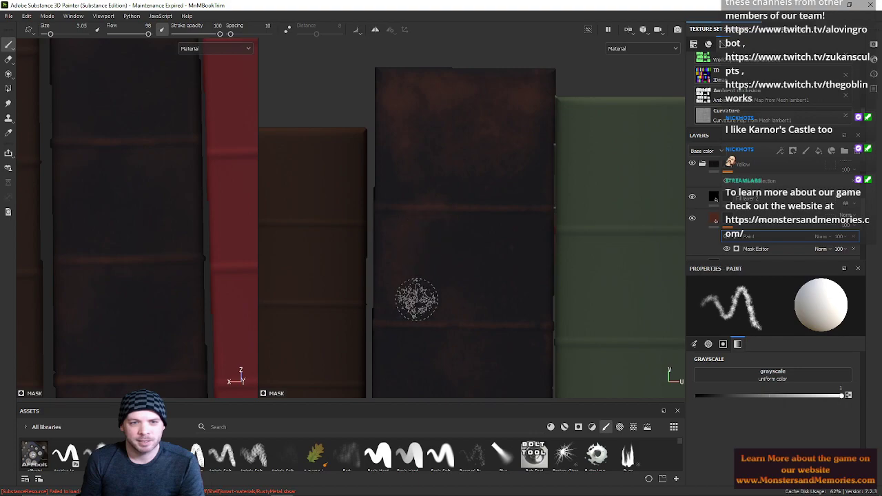
Step: Enlarge the brush to size 7.53 and paint faint wear over the black book's lower spine
mouse_move(428, 263)
alt+middle_down()
mouse_move(427, 201)
mouse_move(404, 139)
alt+middle_up()
scroll(461, 196, down, 3)
scroll(470, 213, down, 4)
scroll(475, 244, up, 2)
alt+middle_drag(473, 247, 416, 219)
scroll(462, 291, down, 2)
scroll(462, 287, down, 3)
scroll(423, 219, up, 3)
scroll(425, 218, up, 2)
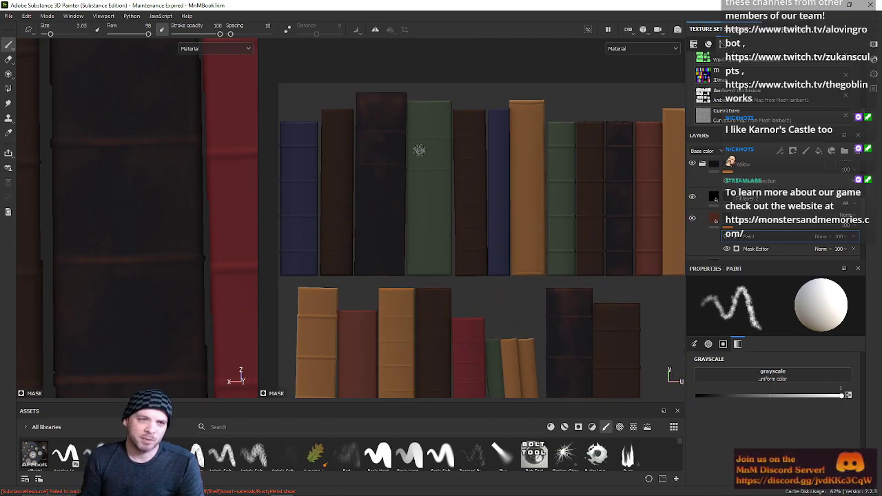
ctrl+right_drag(400, 173, 430, 181)
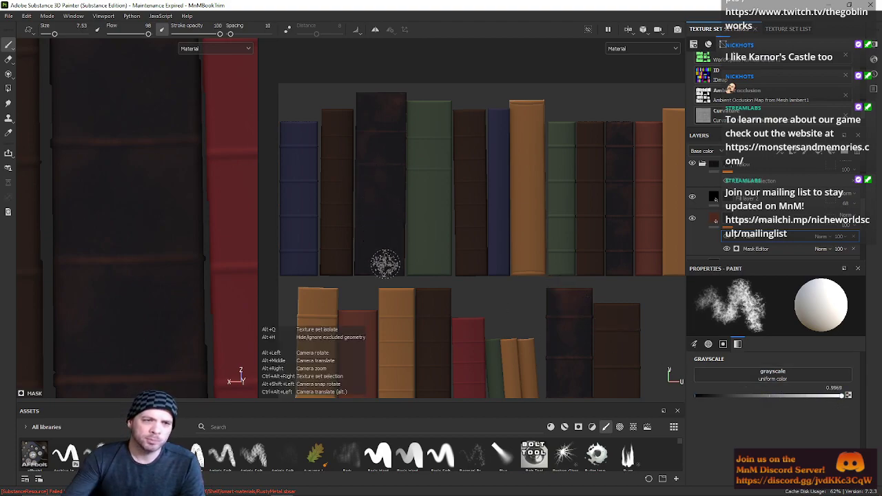
Step: Set the grayscale to 0.1981 and brush a soft brown tone over the panel between the black book's two raised bands
scroll(384, 262, up, 4)
alt+middle_drag(346, 222, 368, 311)
alt+right_drag(375, 224, 381, 270)
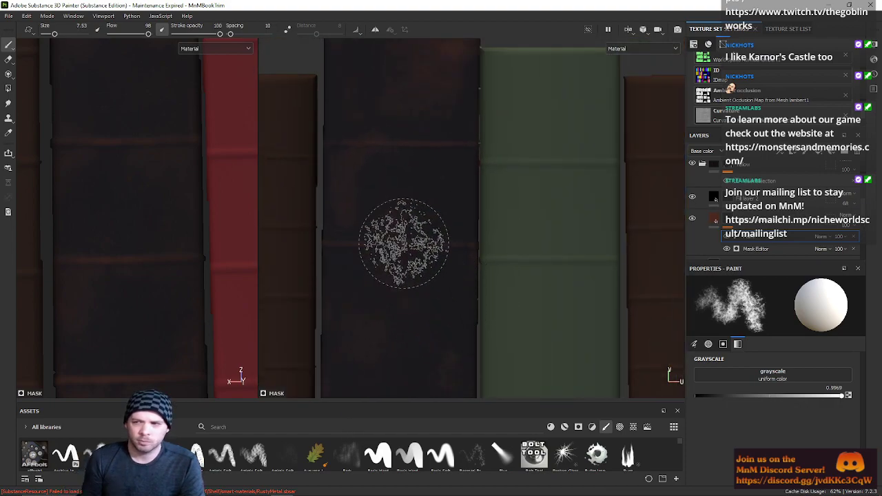
drag(746, 397, 724, 397)
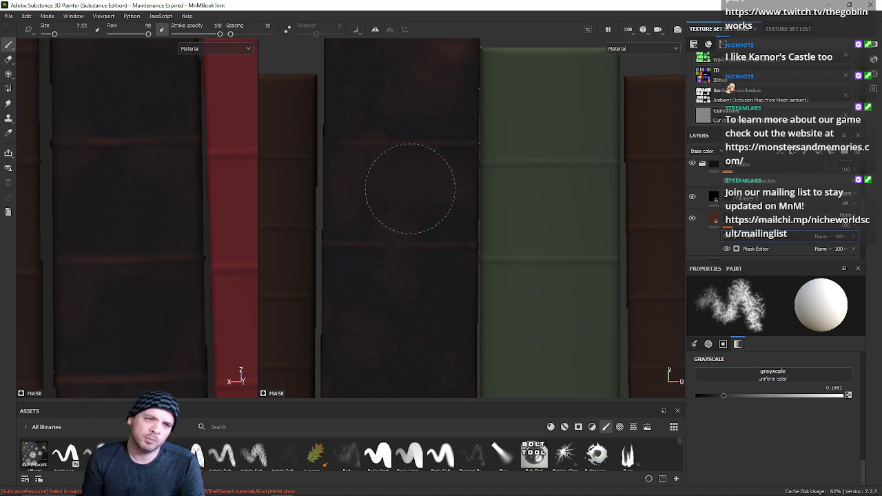
mouse_move(435, 233)
mouse_down()
mouse_move(351, 226)
mouse_move(405, 204)
mouse_move(363, 167)
mouse_move(475, 180)
mouse_up()
mouse_move(368, 174)
mouse_down()
mouse_move(423, 210)
mouse_move(399, 211)
mouse_up()
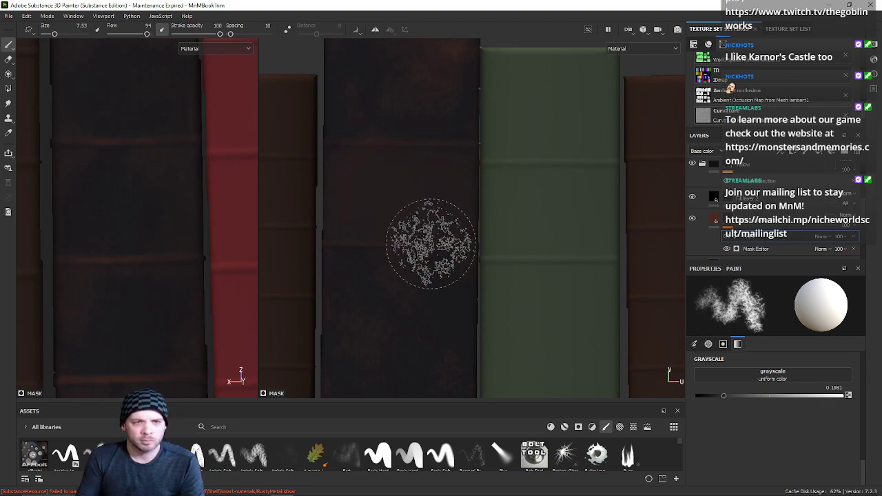
Step: Return the grayscale to 1, reduce the brush size to 0.5, and paint fine wear along the black book's raised bands
ctrl+right_drag(430, 243, 412, 244)
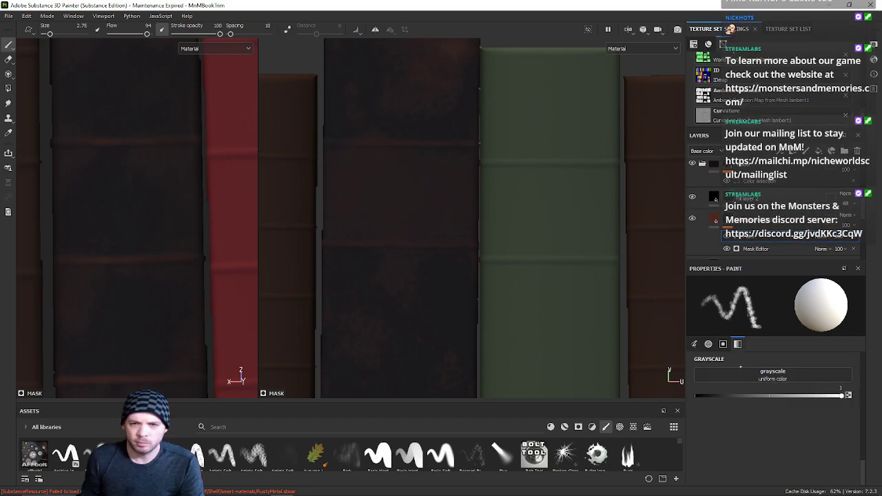
key(ctrl)
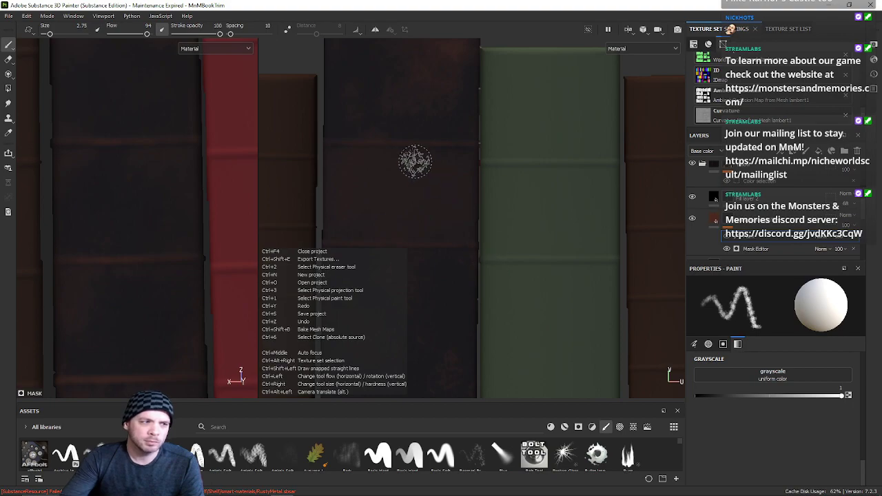
ctrl+right_drag(455, 175, 458, 184)
alt+right_drag(348, 152, 393, 179)
alt+middle_drag(386, 182, 417, 260)
alt+right_drag(416, 261, 420, 247)
alt+middle_drag(420, 247, 415, 219)
scroll(415, 219, up, 1)
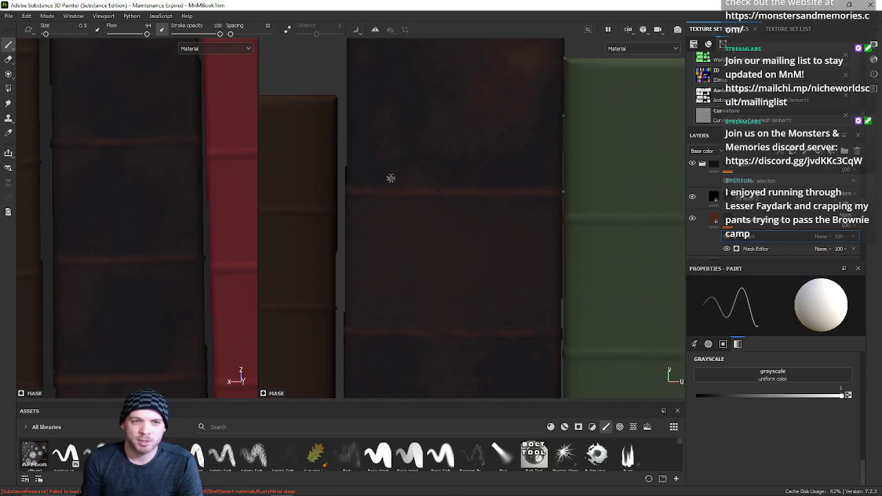
Step: Set the brush size to 5.92 and paint wear patches across the black book's long lower panel
scroll(386, 196, down, 5)
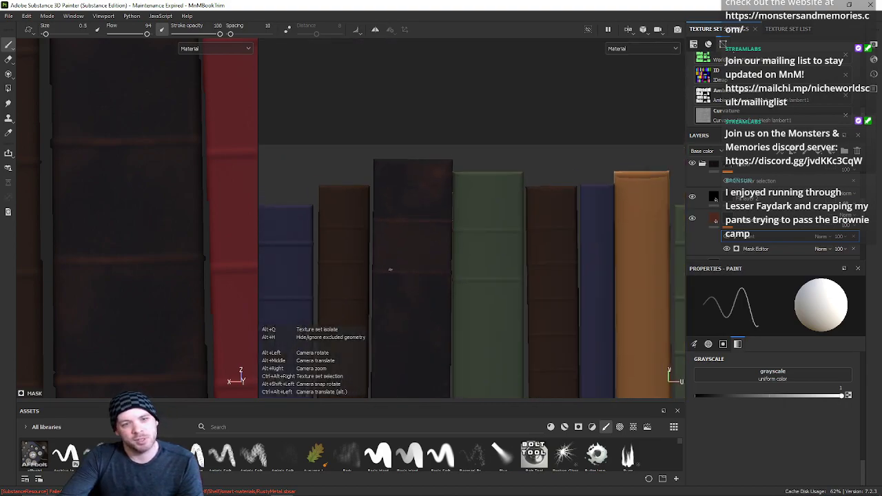
middle_drag(386, 193, 389, 186)
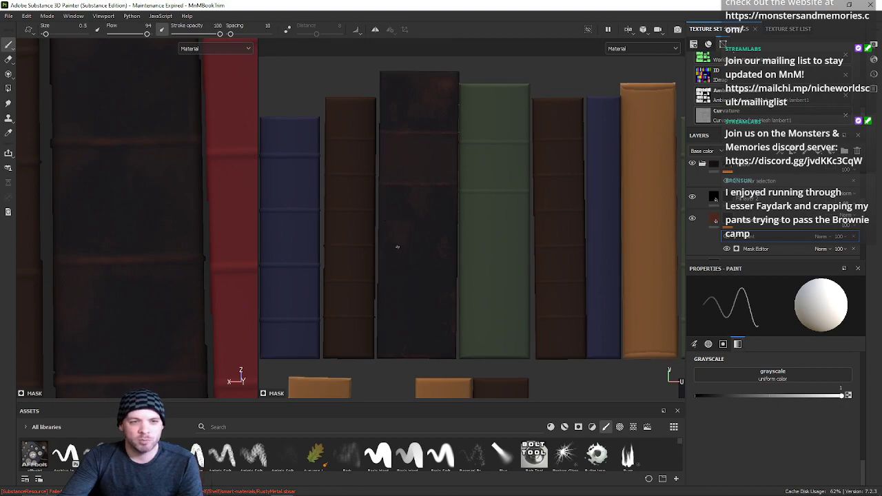
ctrl+right_drag(391, 283, 401, 282)
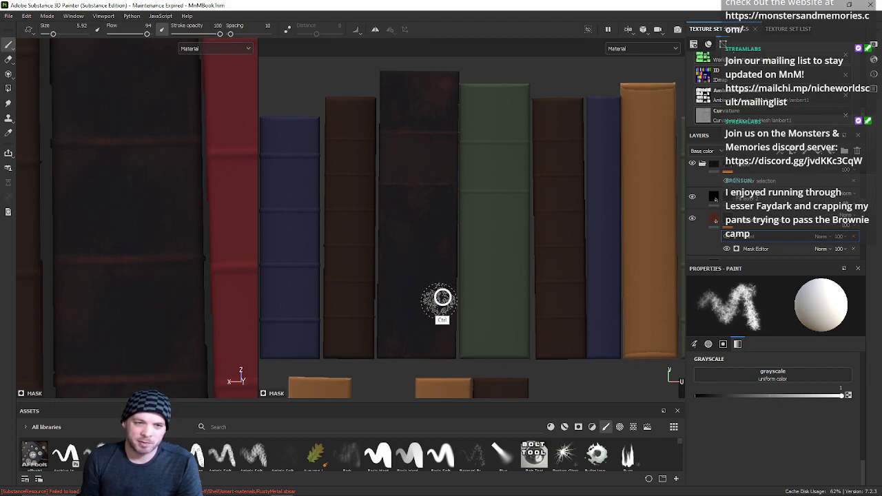
ctrl+right_drag(441, 298, 446, 292)
mouse_move(458, 322)
ctrl+right_down()
mouse_move(469, 305)
mouse_move(456, 324)
mouse_move(435, 324)
mouse_move(447, 326)
ctrl+right_up()
key(ctrl)
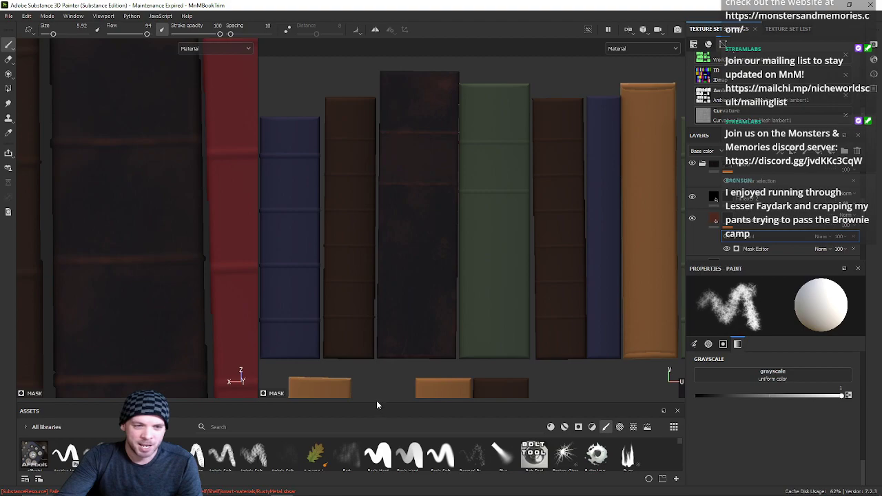
Step: Enlarge the asset library to find and select the brush preset just before Dirt 2, and shrink the library again
drag(376, 405, 376, 308)
click(171, 438)
click(186, 435)
click(169, 437)
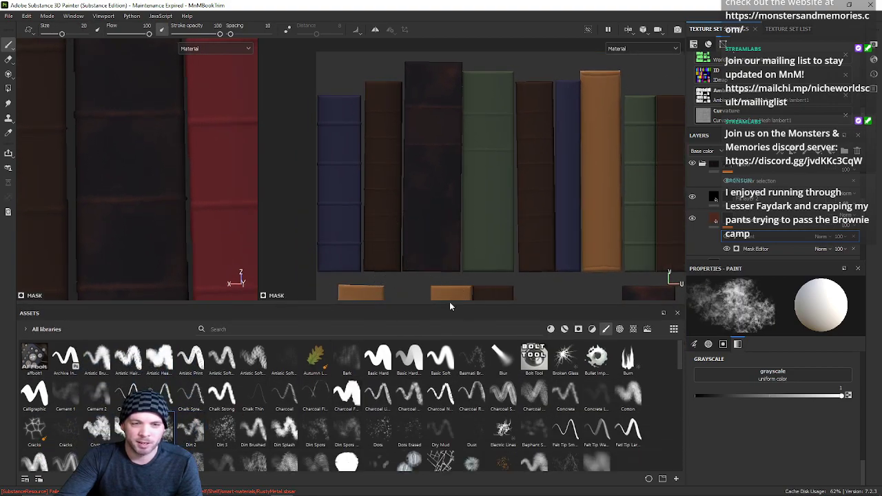
mouse_move(449, 304)
mouse_down()
mouse_move(496, 358)
mouse_move(549, 380)
mouse_up()
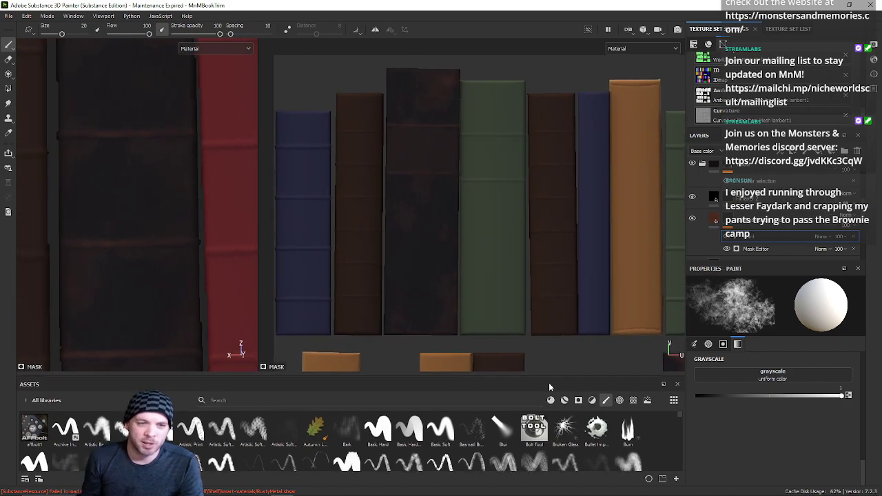
Step: Paint scattered wear over the whole black book spine with the new brush, using sizes 13.35, 8.5, 16.64 and 9.84
key(ctrl)
mouse_move(459, 262)
ctrl+right_down()
mouse_move(429, 262)
mouse_move(441, 263)
ctrl+right_up()
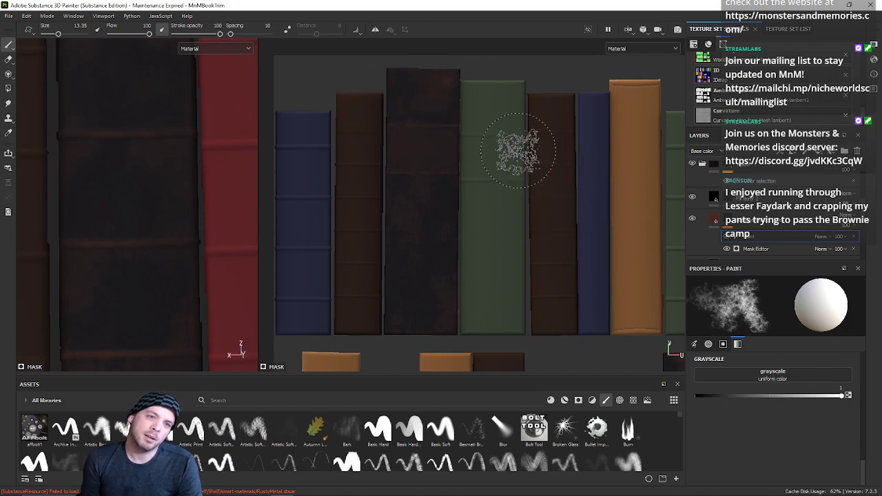
ctrl+right_drag(442, 105, 424, 111)
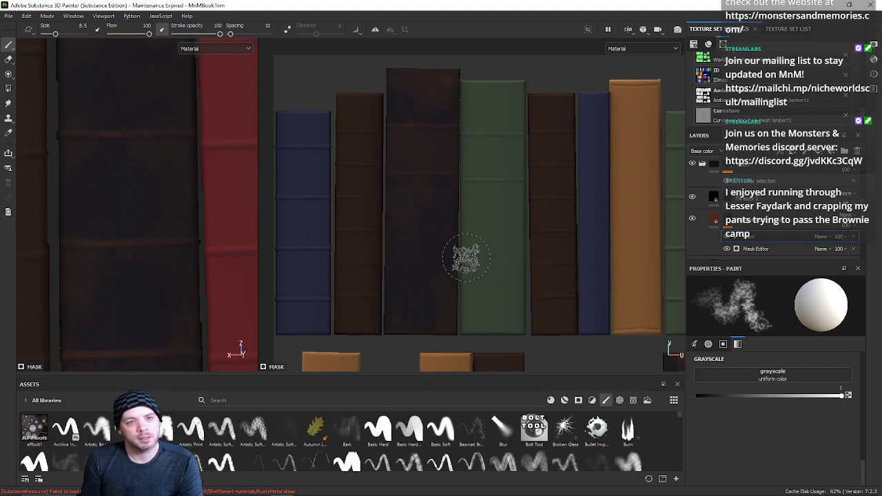
mouse_move(429, 231)
ctrl+right_down()
mouse_move(451, 250)
mouse_move(432, 245)
ctrl+right_up()
ctrl+right_drag(414, 205, 536, 195)
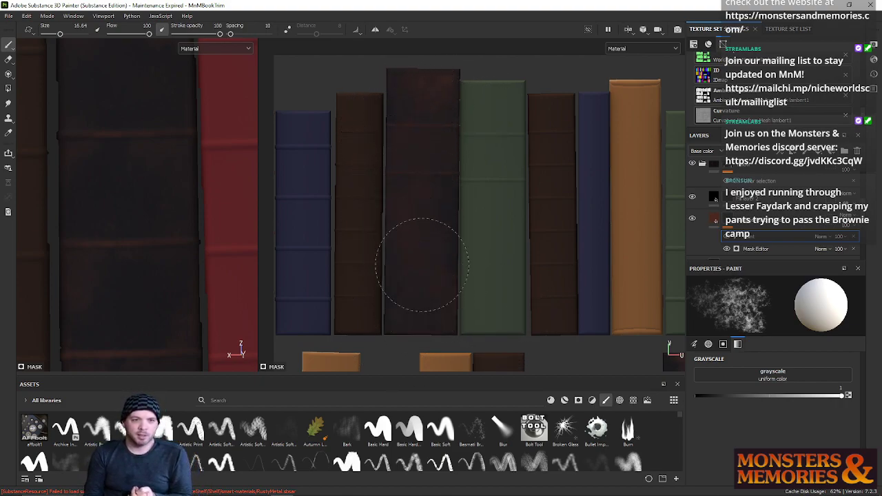
ctrl+right_drag(554, 241, 538, 241)
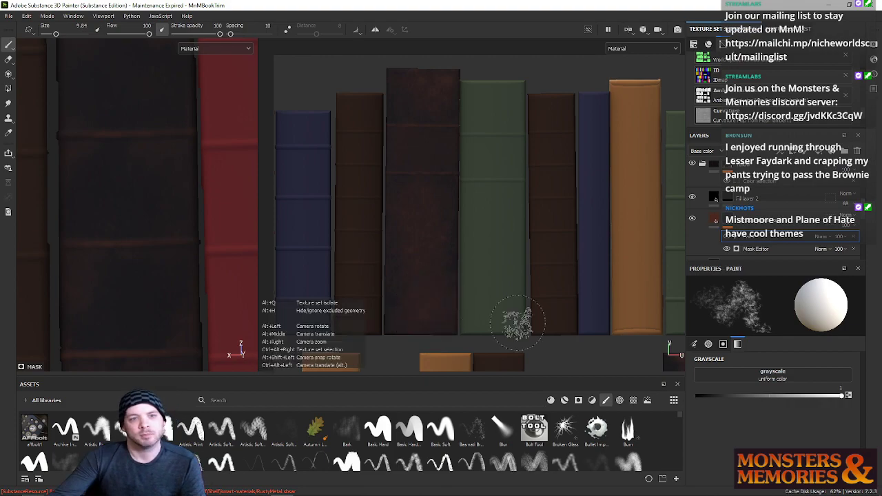
Step: Set the grayscale to 0 and paint out wear below the black book's second raised band with brush sizes 2.24 and 5.47
scroll(388, 201, up, 5)
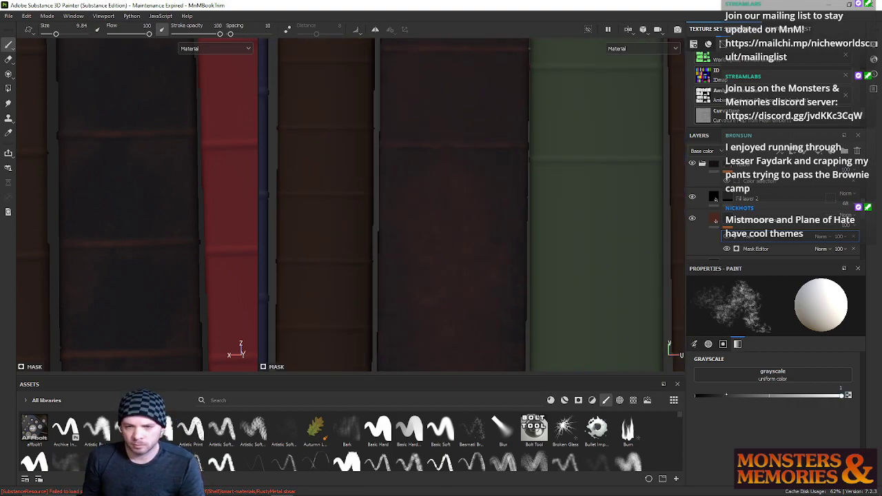
drag(701, 397, 693, 396)
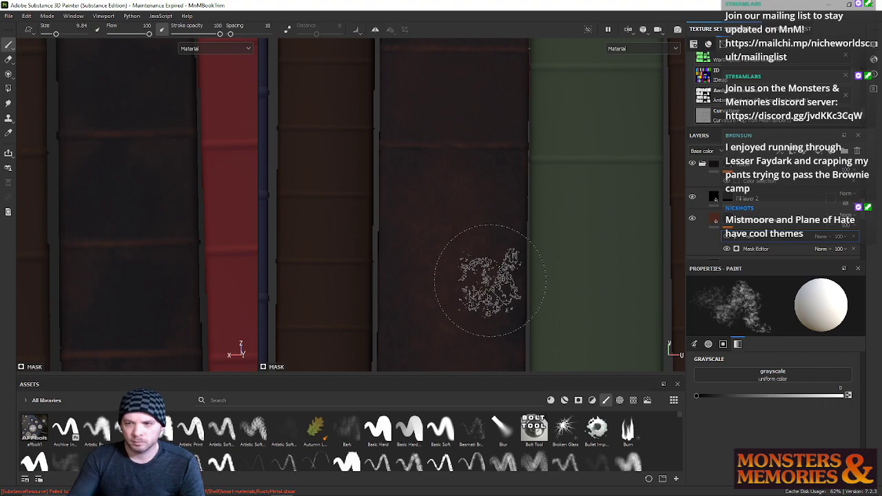
mouse_move(317, 222)
ctrl+right_down()
mouse_move(279, 222)
mouse_move(308, 222)
ctrl+right_up()
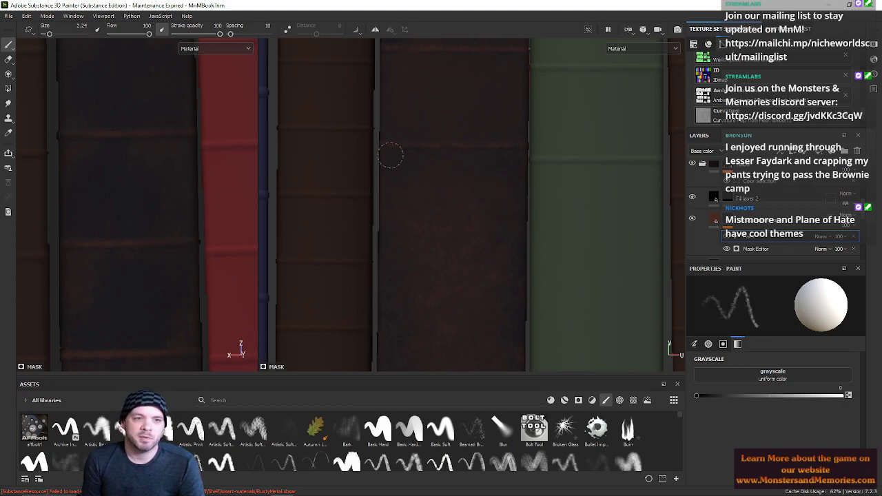
mouse_move(433, 186)
ctrl+mouse_down()
mouse_move(445, 219)
mouse_move(452, 211)
ctrl+mouse_up()
ctrl+right_drag(451, 210, 480, 233)
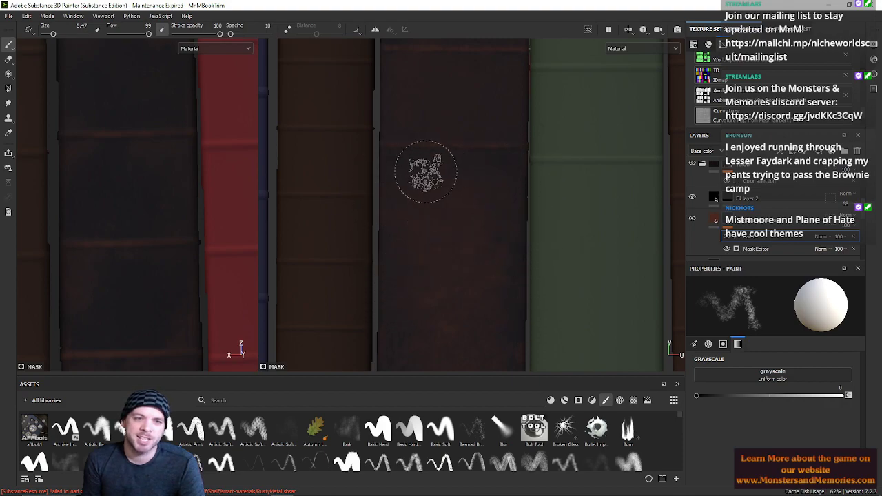
Step: Set the brush size to 1.27 and paint out wear around the large black book's first and second raised bands
ctrl+right_drag(441, 171, 412, 171)
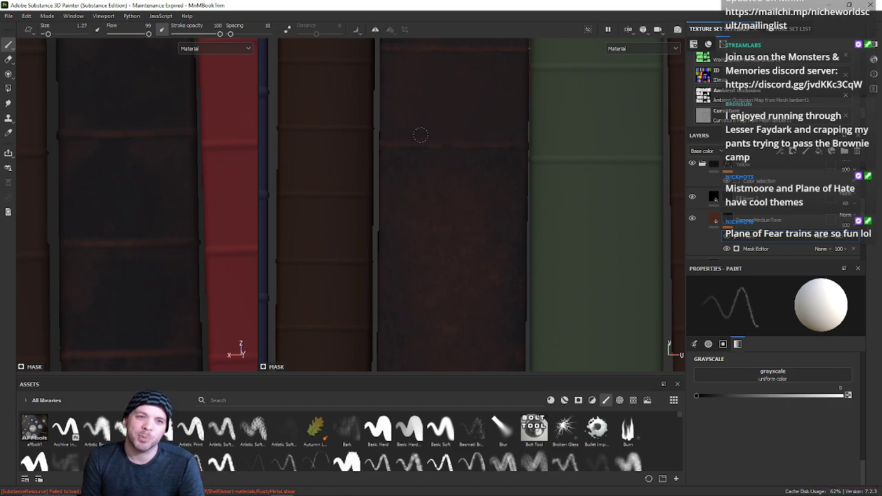
scroll(395, 117, up, 4)
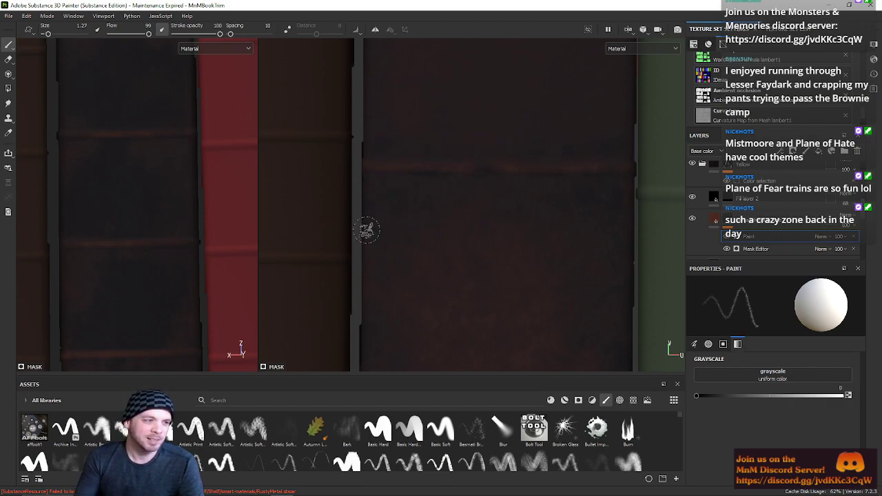
scroll(426, 213, down, 2)
scroll(461, 204, down, 1)
alt+middle_drag(455, 195, 436, 272)
scroll(436, 273, up, 1)
alt+middle_drag(441, 218, 450, 239)
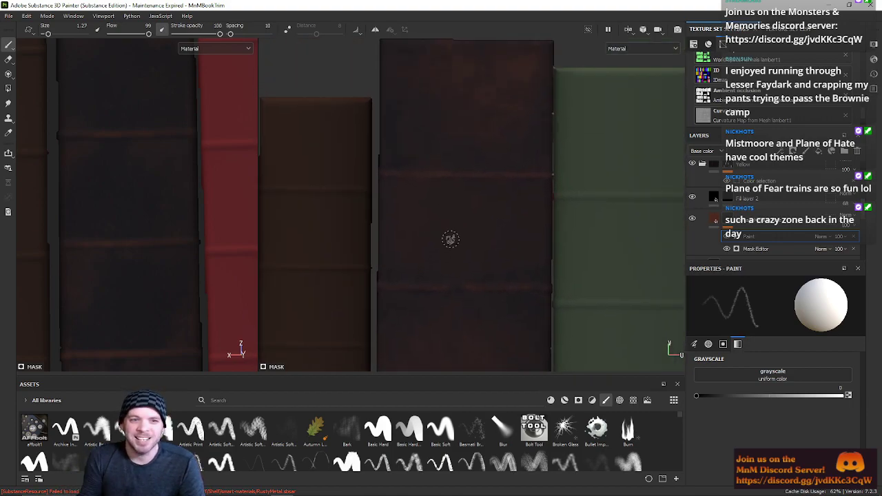
scroll(451, 239, up, 2)
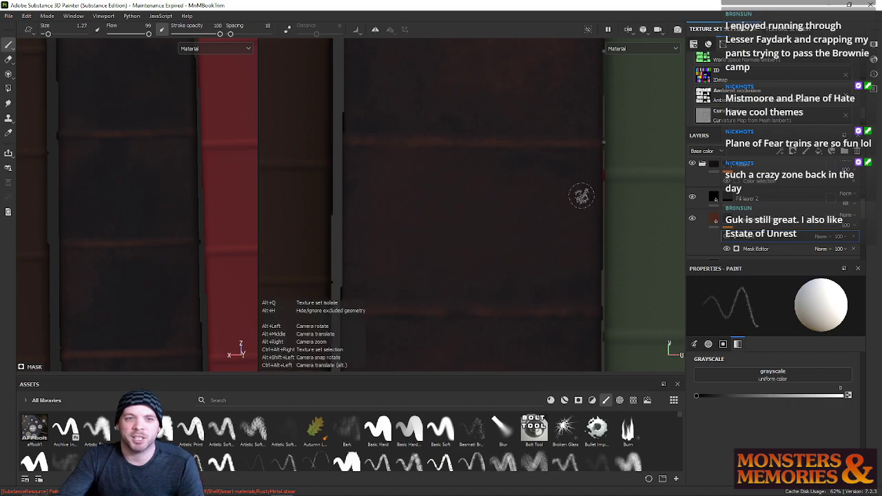
Step: Set the grayscale to 1 and paint fine wear on the large black book's upper panels with the 1.27 brush
alt+right_drag(581, 196, 595, 262)
alt+middle_drag(522, 192, 490, 210)
alt+right_drag(478, 166, 512, 197)
alt+middle_drag(502, 176, 490, 220)
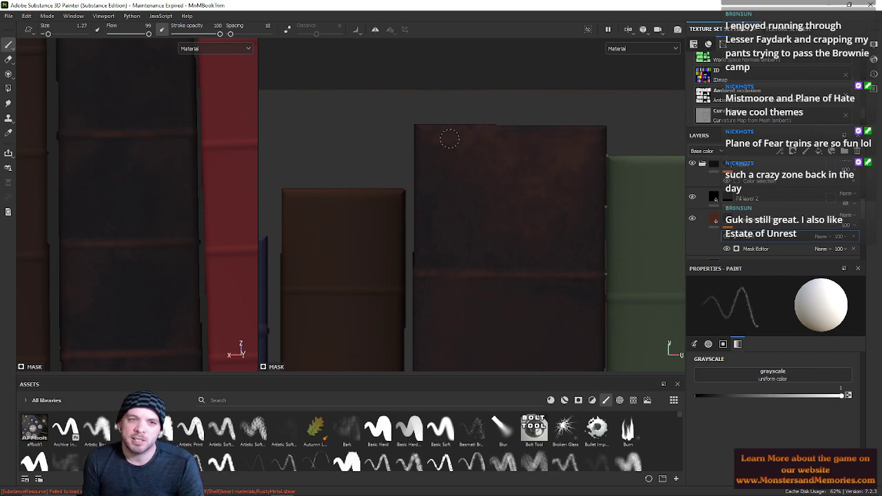
alt+right_drag(443, 220, 435, 252)
alt+middle_drag(435, 250, 412, 155)
alt+right_drag(424, 202, 430, 215)
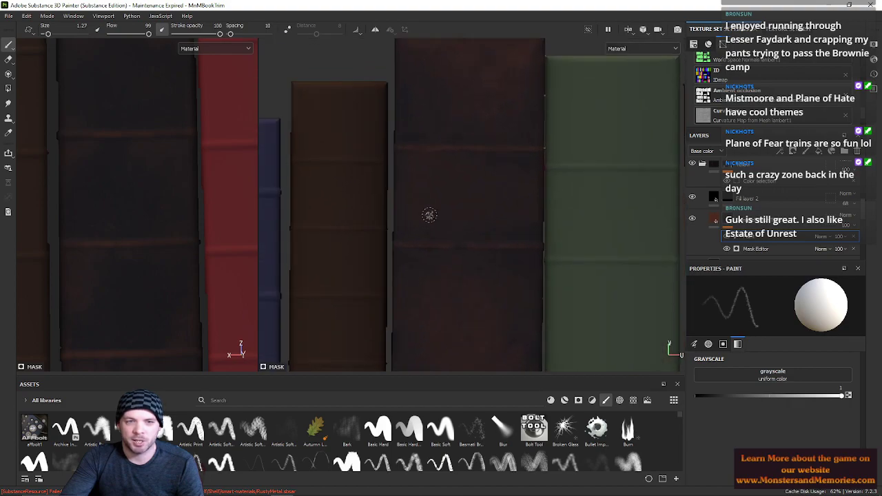
scroll(436, 223, up, 5)
alt+middle_drag(433, 226, 392, 250)
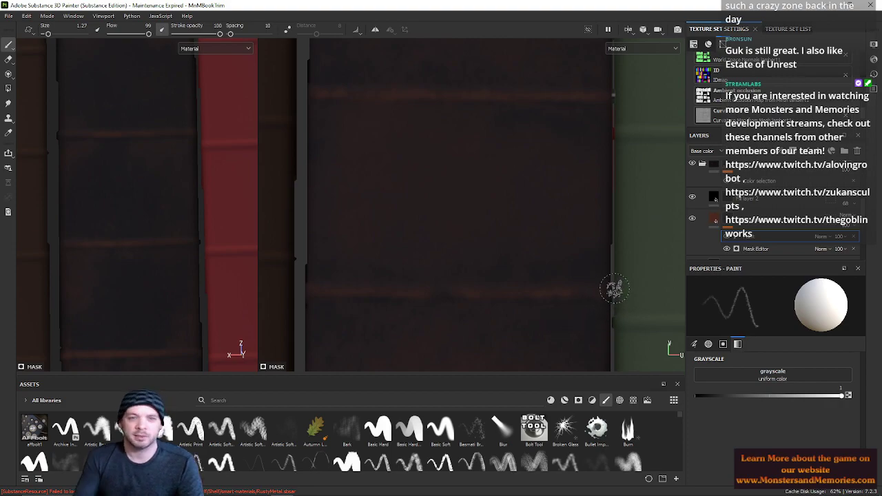
Step: Set the brush size to 3.21 and paint wear on the top panel of the narrow black book in the first row
alt+right_drag(571, 283, 559, 289)
alt+scroll(560, 276, down, 8)
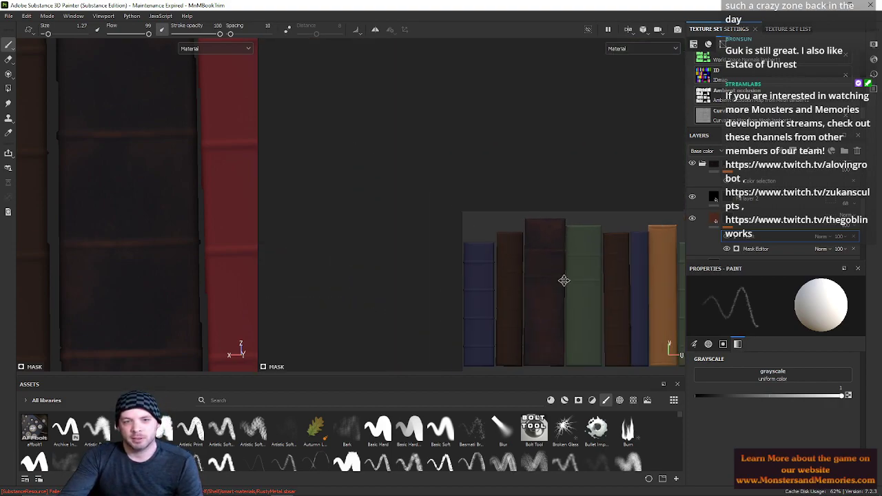
alt+middle_drag(563, 280, 469, 232)
scroll(467, 233, up, 6)
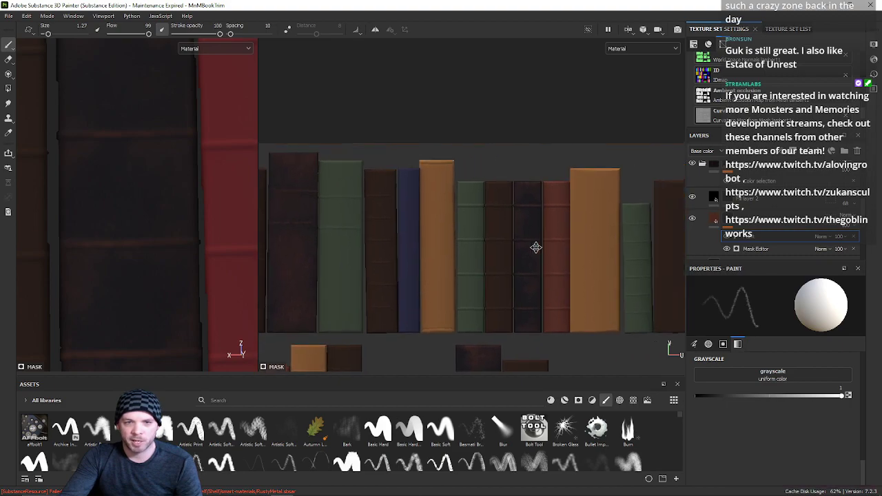
scroll(457, 240, up, 4)
scroll(541, 307, up, 2)
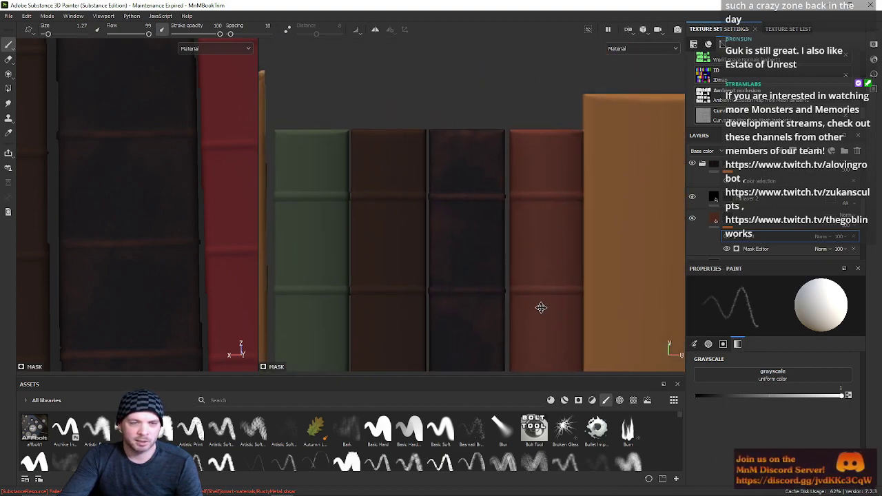
scroll(522, 288, up, 2)
scroll(482, 258, down, 1)
alt+middle_drag(424, 215, 472, 305)
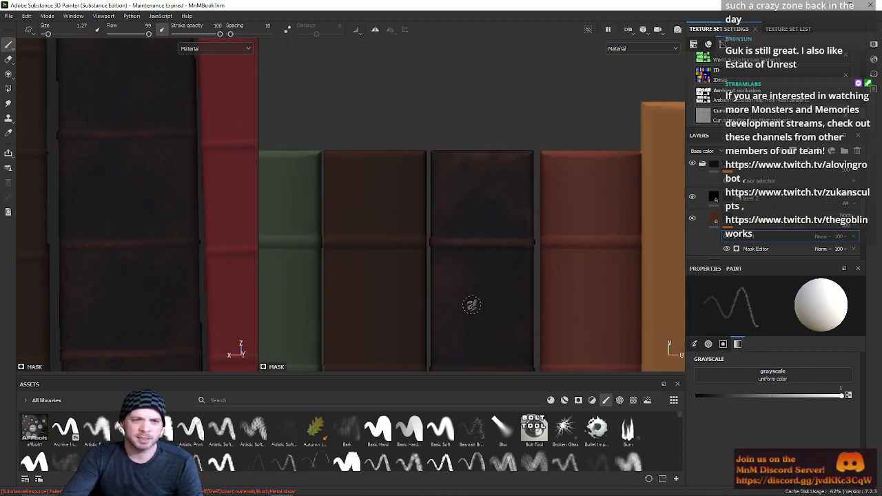
mouse_move(481, 336)
ctrl+right_down()
mouse_move(508, 336)
mouse_move(474, 336)
ctrl+right_up()
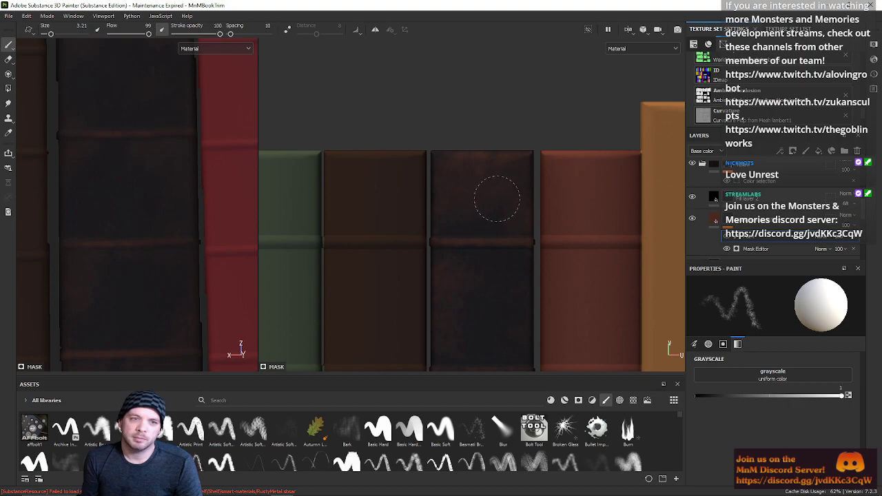
Step: Paint wear down the remaining panels of the narrow black book, between its raised bands, with the 3.21 brush
alt+right_drag(502, 219, 472, 242)
alt+middle_drag(471, 241, 428, 139)
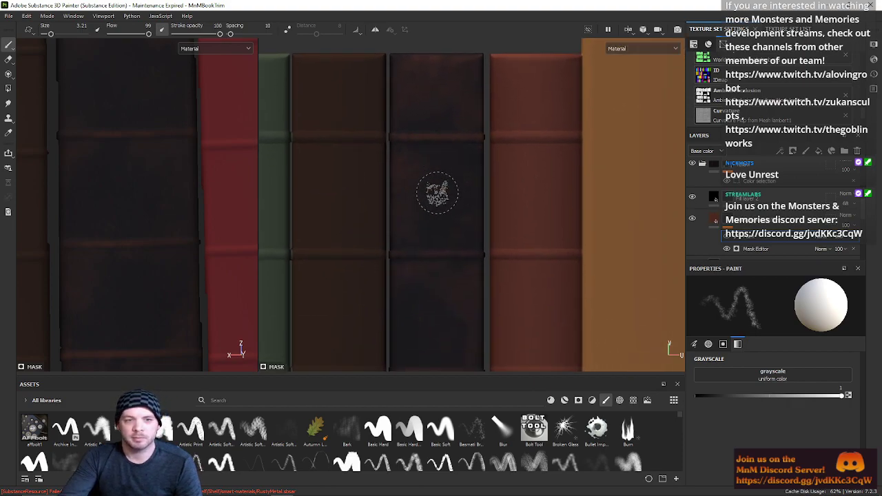
alt+middle_drag(436, 193, 442, 139)
scroll(442, 139, up, 1)
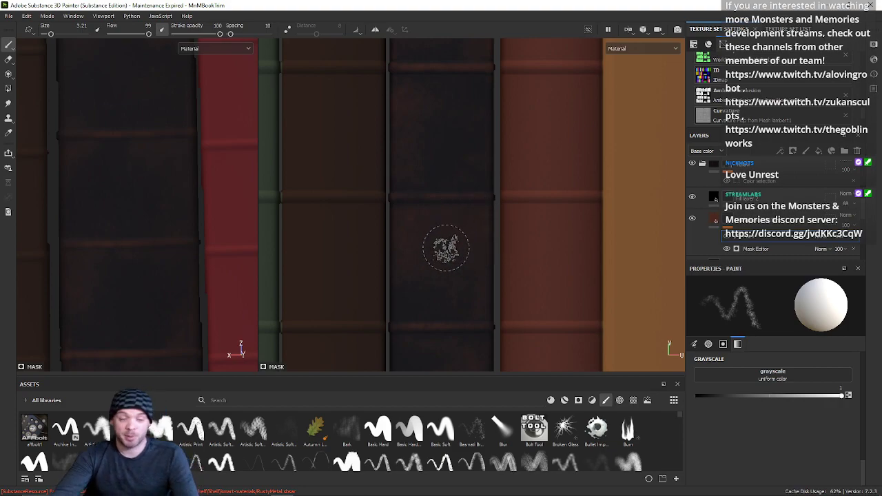
scroll(448, 277, down, 1)
alt+middle_drag(448, 278, 440, 198)
alt+middle_drag(452, 239, 446, 200)
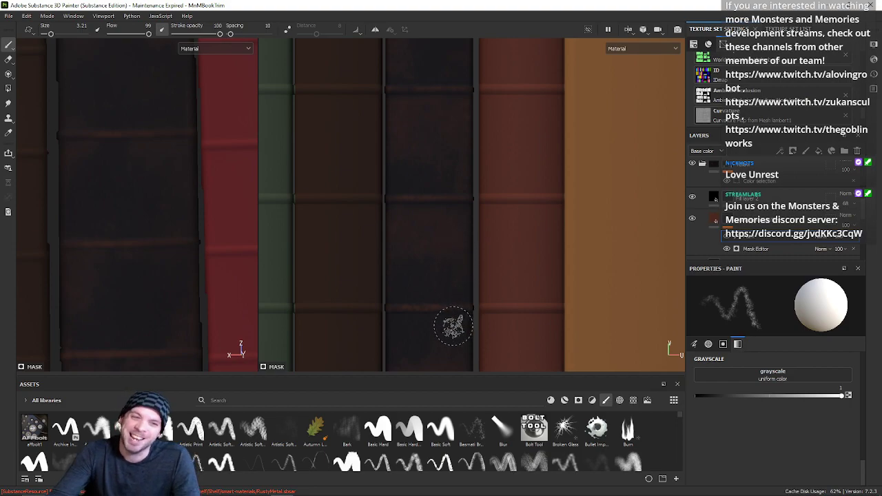
mouse_move(439, 338)
middle_down()
mouse_move(432, 274)
mouse_move(442, 318)
middle_up()
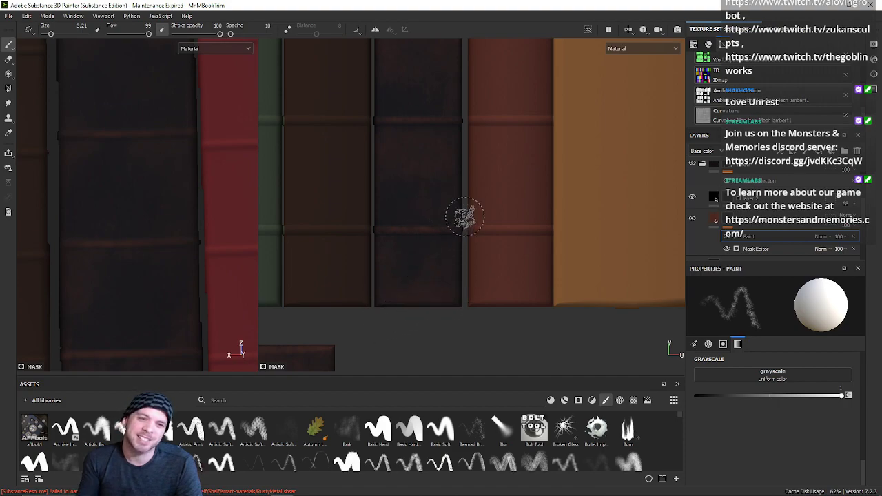
Step: Set the brush size to 7.45 and paint wear over the tall black book in the second row
alt+middle_drag(452, 73, 450, 226)
scroll(450, 226, down, 10)
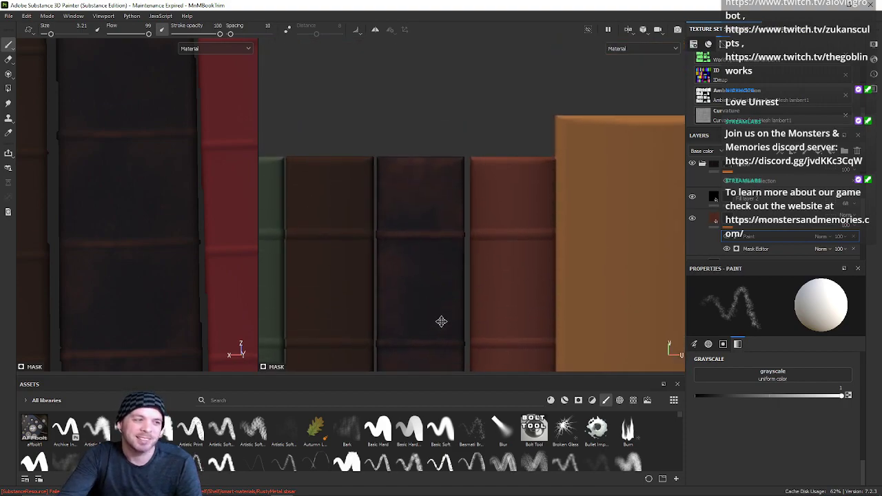
scroll(454, 257, down, 8)
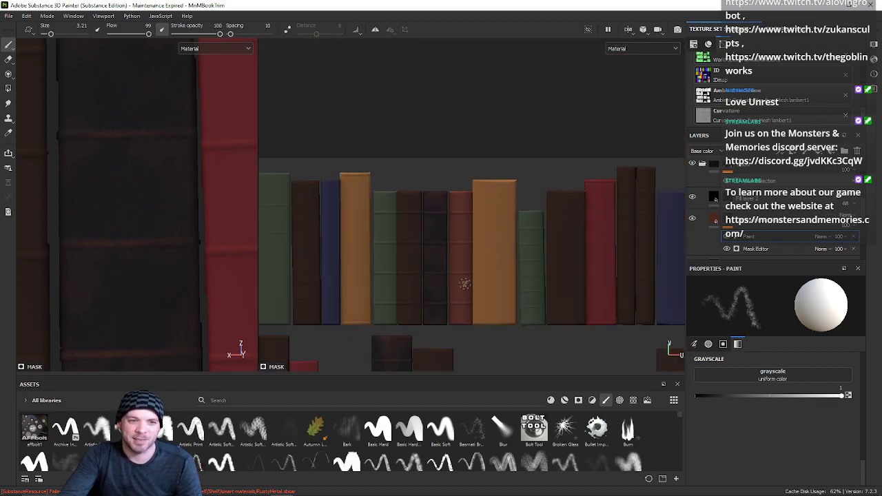
scroll(469, 292, down, 3)
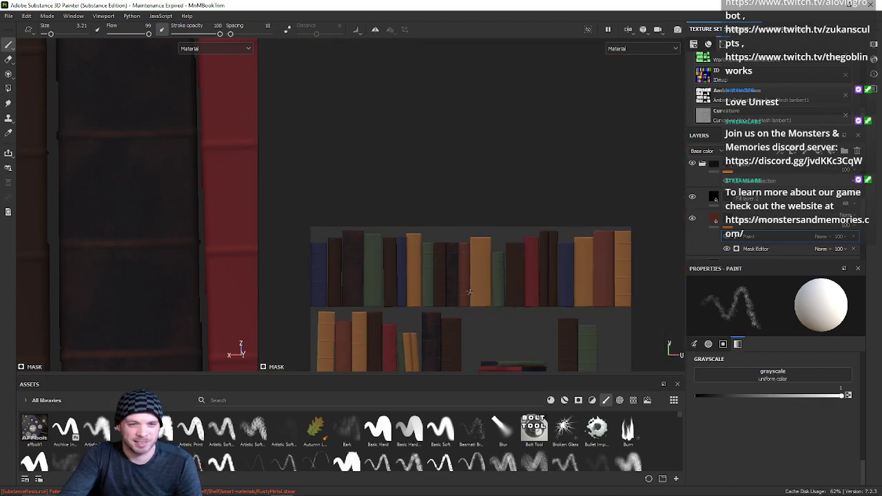
middle_drag(468, 293, 468, 173)
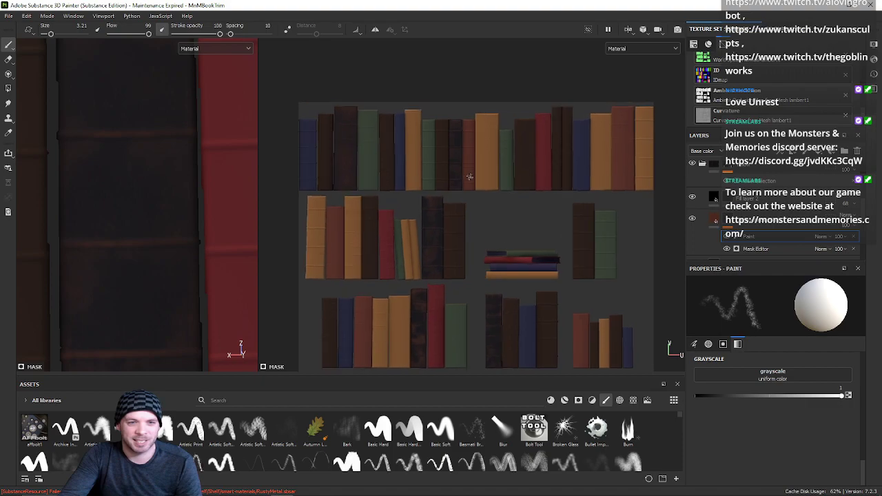
scroll(438, 171, up, 6)
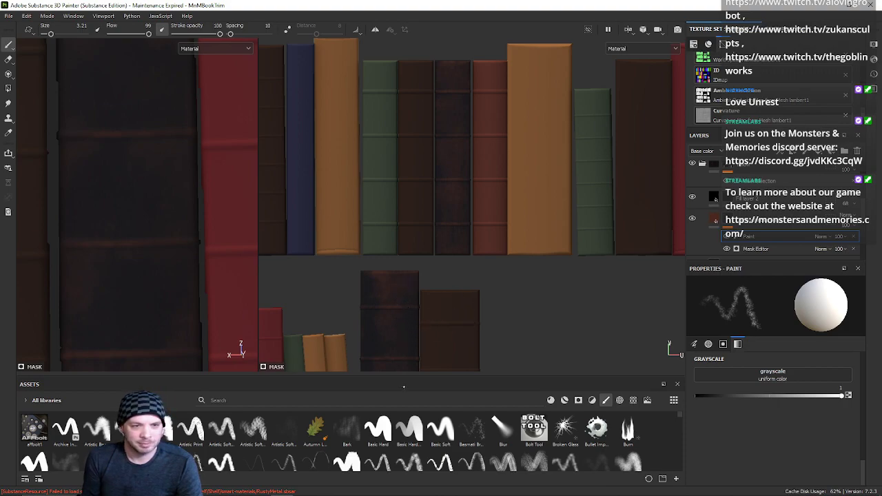
alt+middle_drag(485, 323, 541, 164)
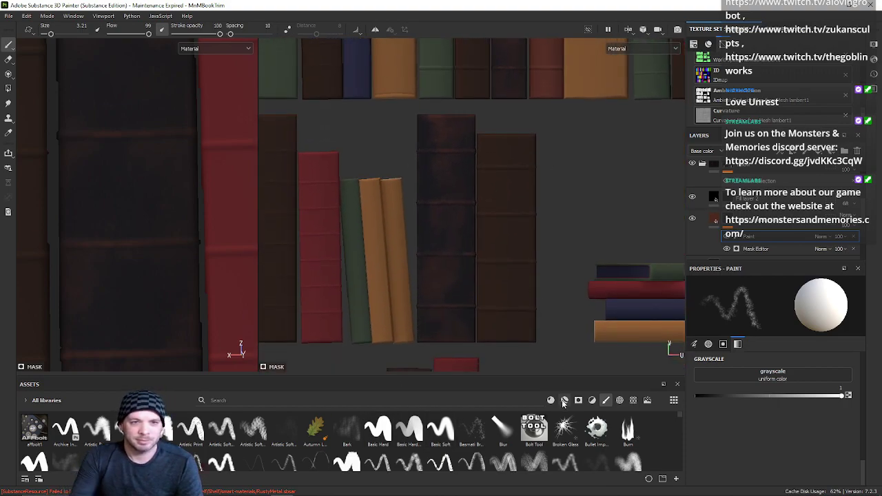
key(ctrl)
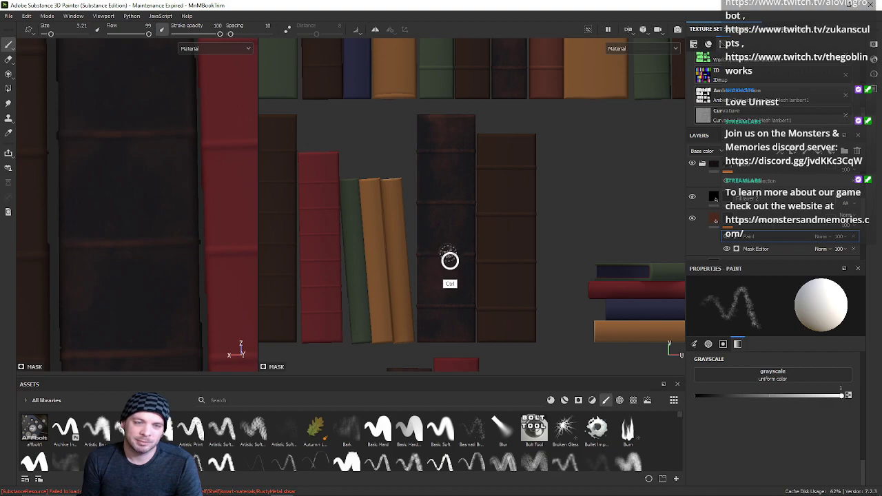
ctrl+right_drag(441, 249, 485, 246)
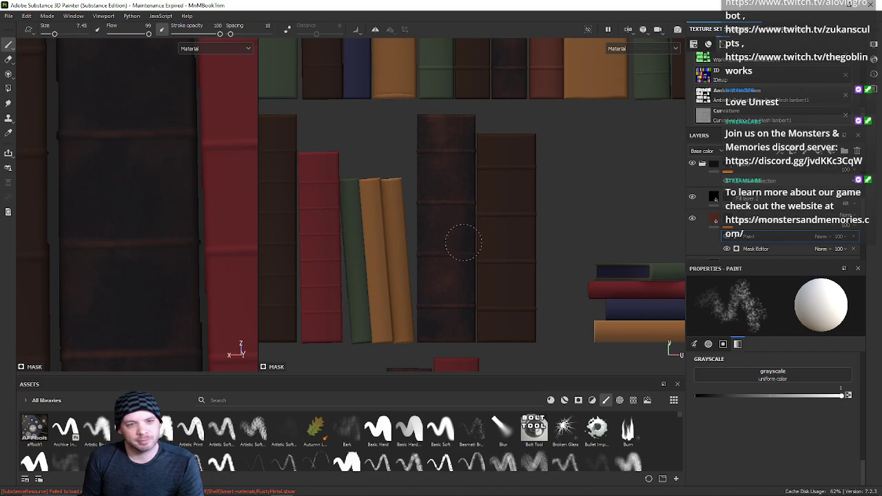
Step: Toggle the visibility of the blue and LightBlue layer folders to check which books each one colors across the texture
alt+right_drag(544, 212, 585, 226)
alt+middle_drag(572, 222, 510, 180)
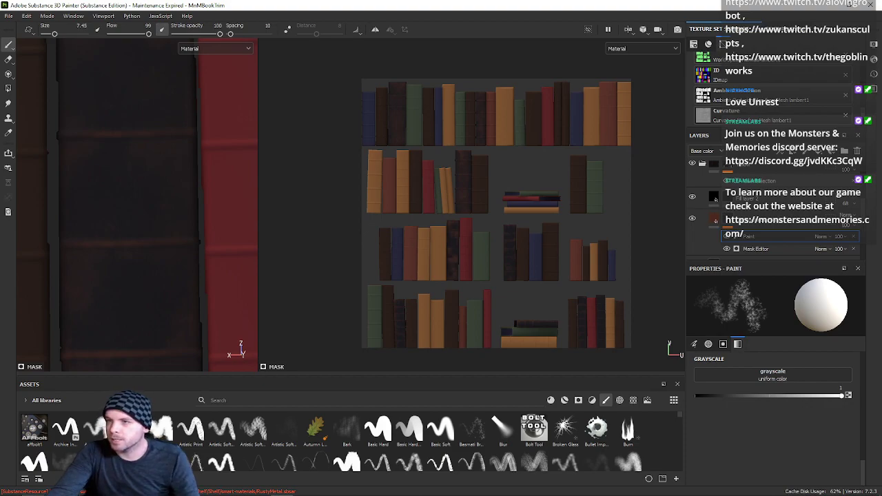
mouse_move(313, 490)
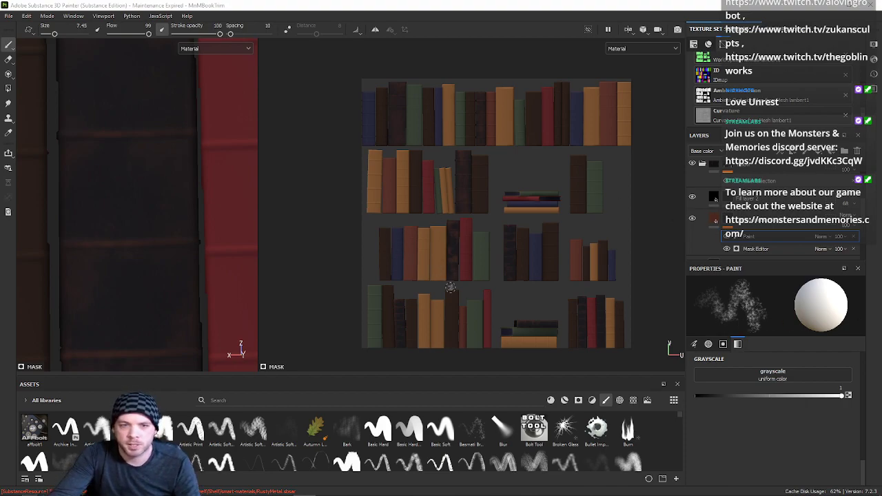
scroll(700, 227, up, 4)
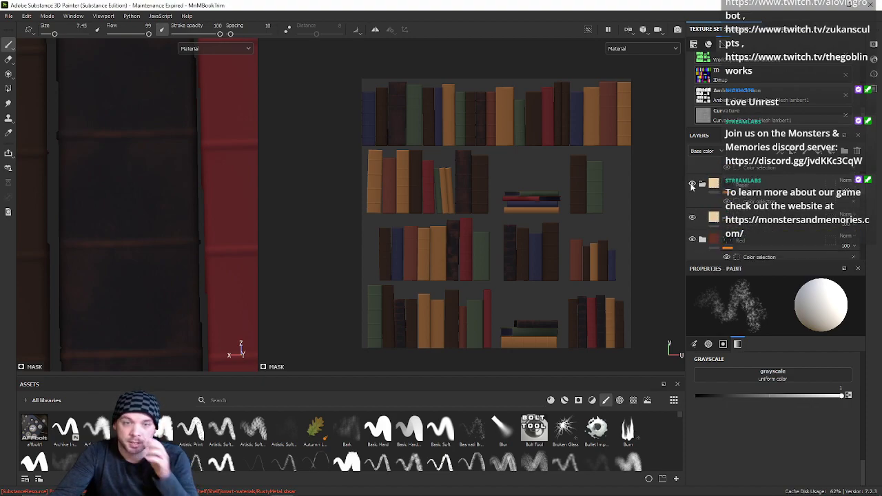
scroll(692, 189, up, 2)
click(693, 206)
click(692, 205)
click(693, 205)
click(693, 205)
click(692, 204)
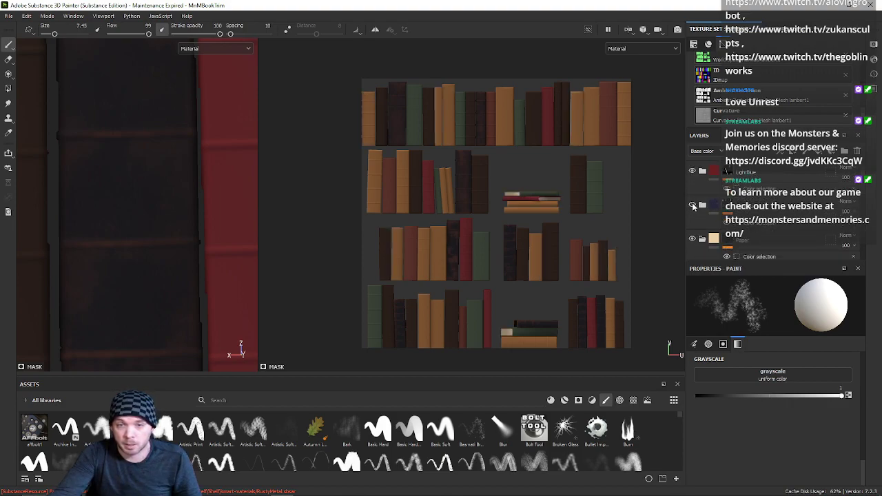
click(692, 204)
click(692, 170)
click(692, 170)
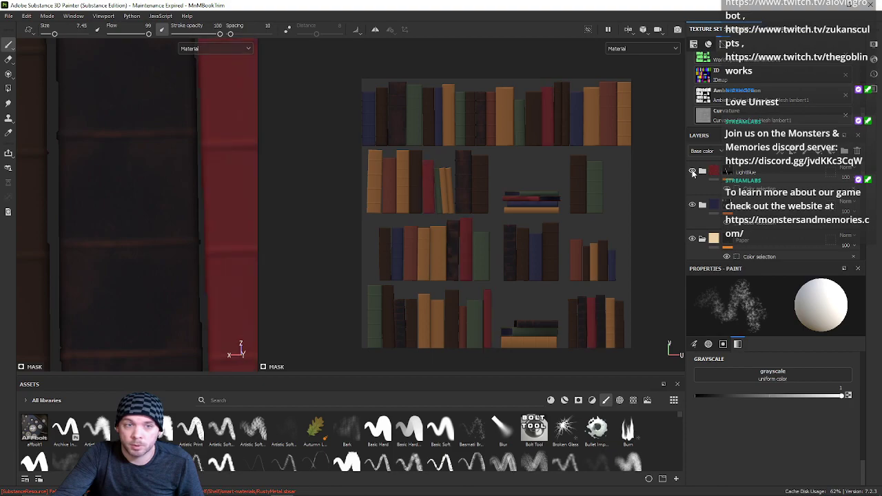
Step: Toggle the visibility of the black, green, brown and beige layer folders to check which books each one colors
scroll(691, 207, down, 2)
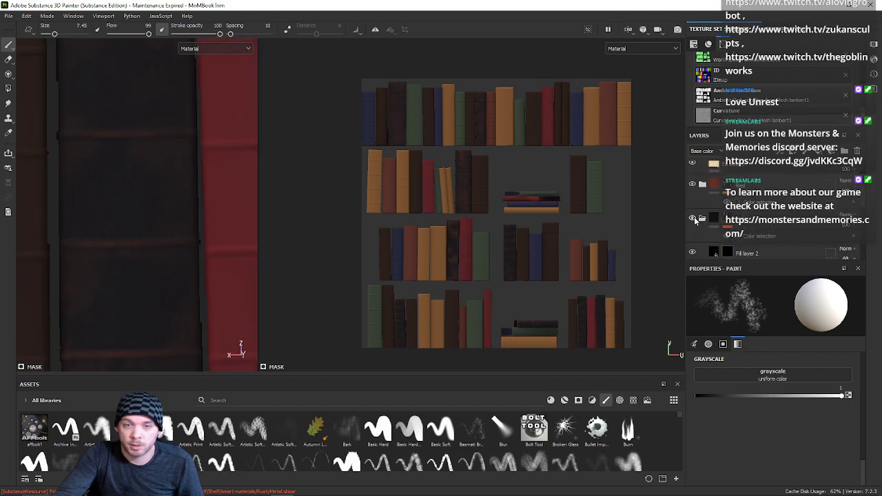
click(694, 219)
click(693, 218)
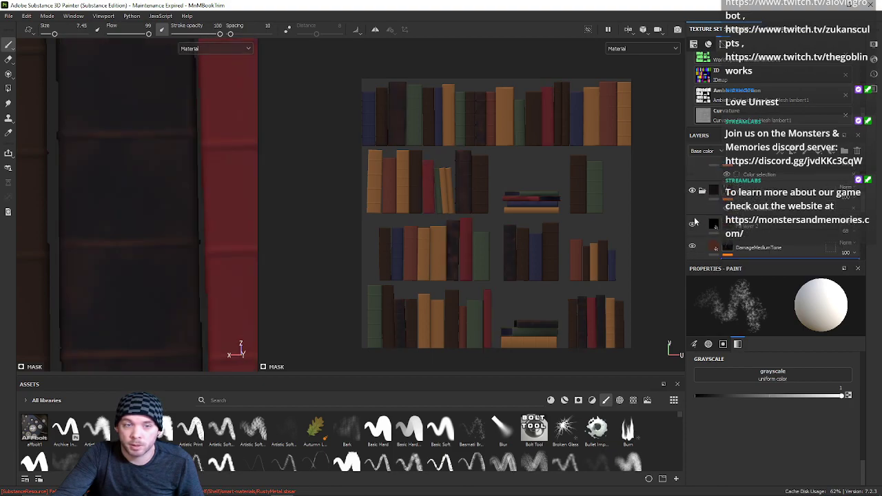
click(693, 214)
click(693, 214)
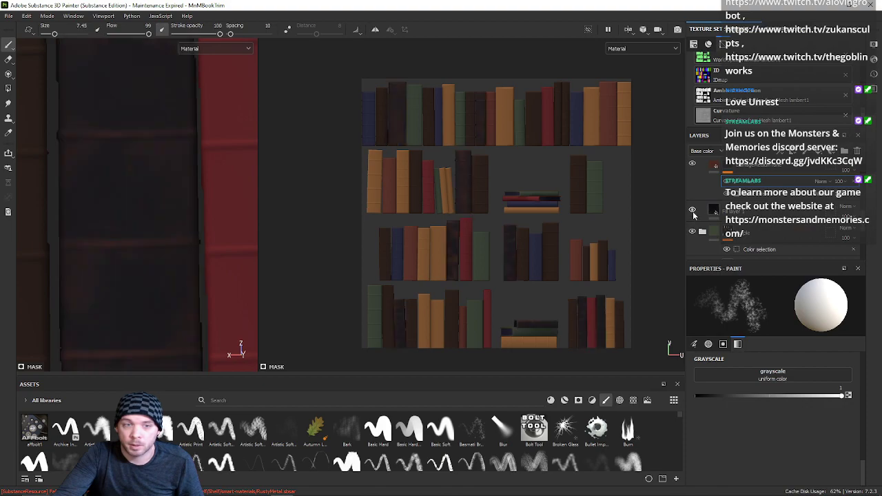
click(693, 231)
click(693, 232)
click(693, 231)
click(693, 232)
scroll(693, 231, down, 2)
click(693, 190)
click(692, 190)
click(693, 190)
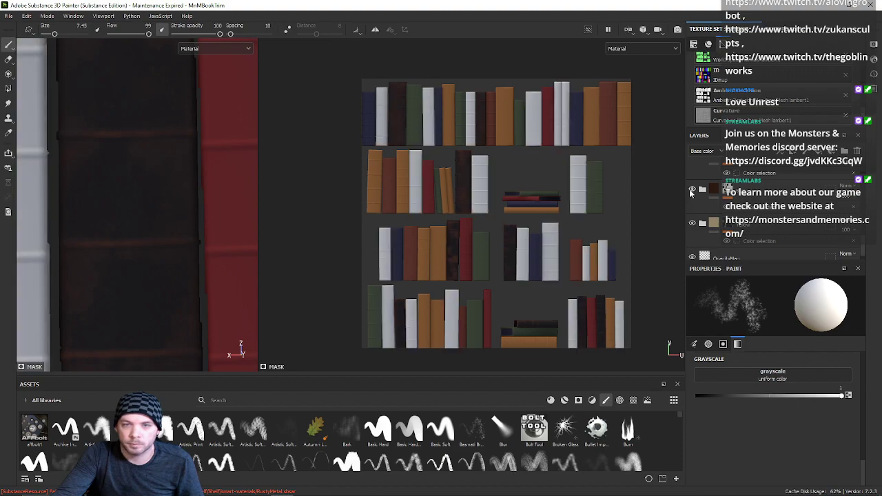
click(693, 190)
click(693, 223)
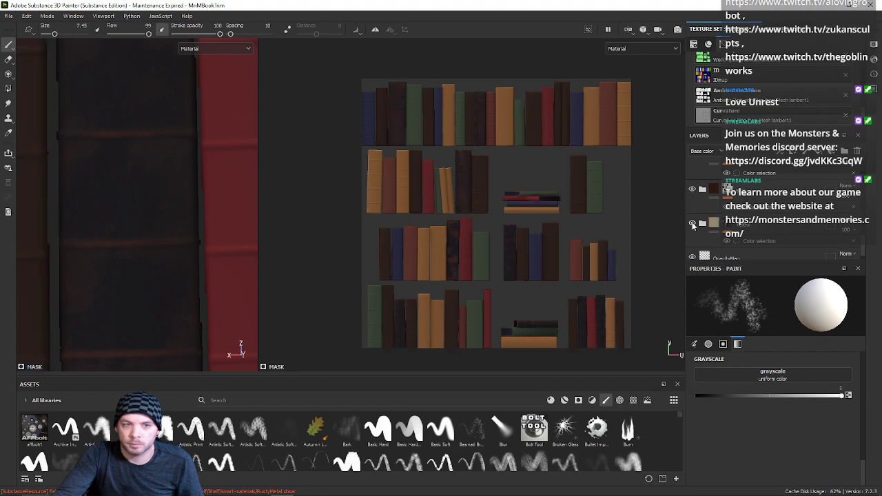
scroll(693, 225, up, 1)
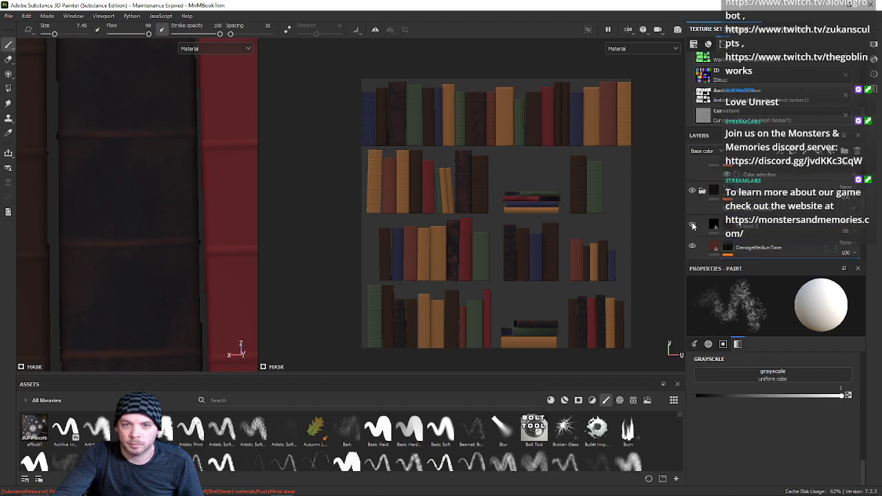
Step: Lower the tolerance of the orange layer folder's ID color selection to 0.93 so the beige books drop out of it
scroll(693, 225, down, 3)
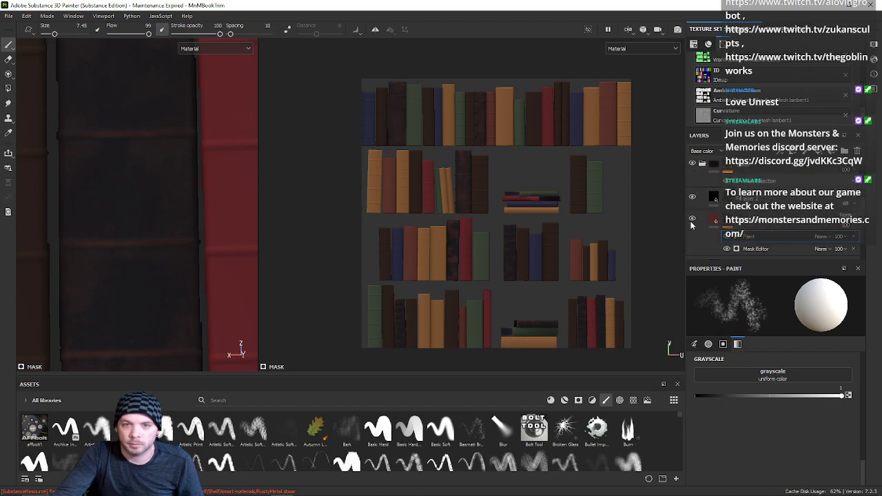
click(693, 238)
click(693, 238)
click(741, 256)
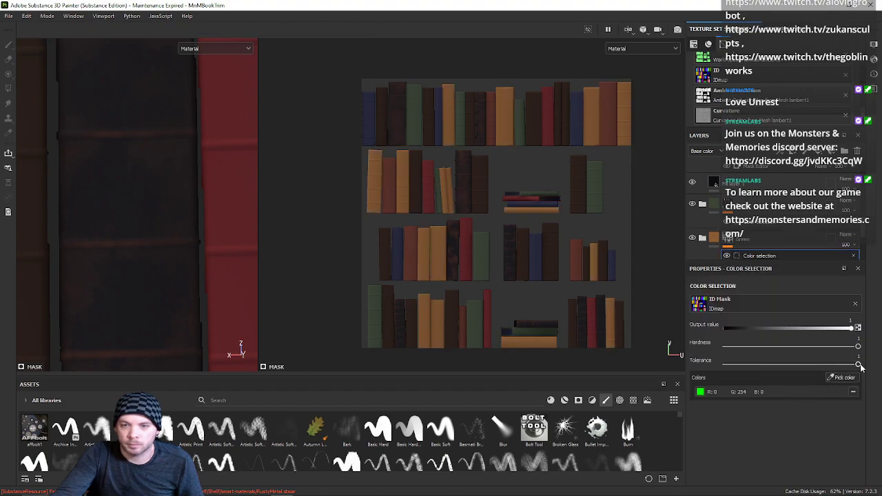
drag(859, 365, 849, 366)
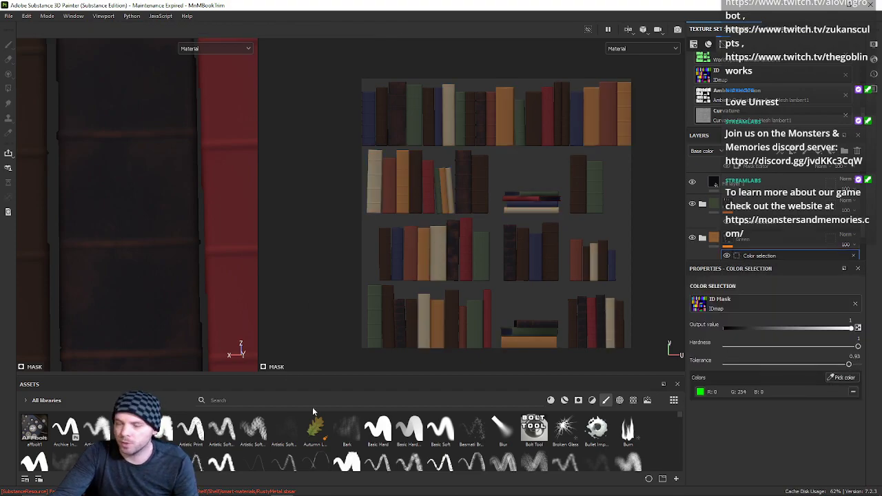
scroll(407, 276, up, 2)
scroll(409, 276, up, 2)
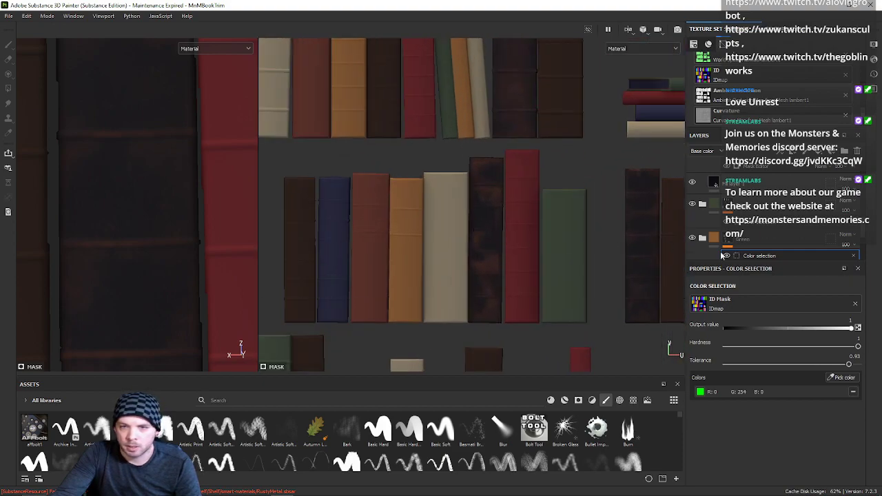
Step: Duplicate the beige folder's fill layer and set the copy's base color to the brown 553a25 sampled from the worn black book
scroll(720, 251, down, 1)
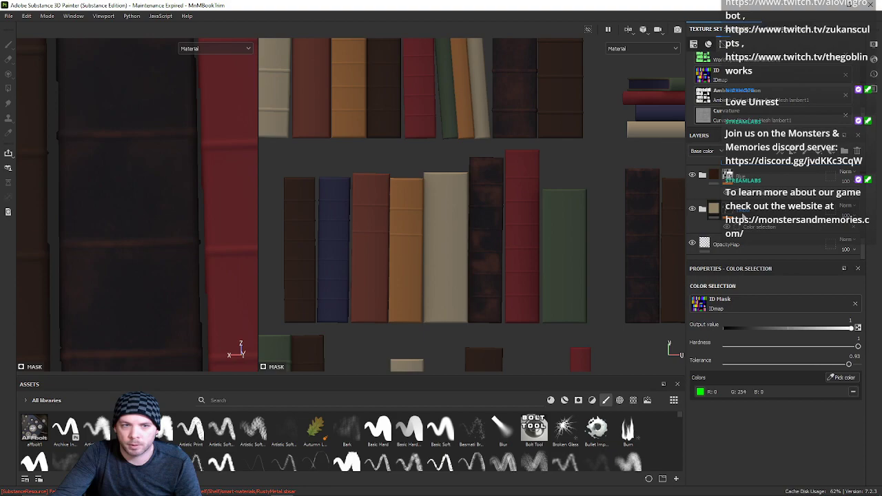
click(725, 211)
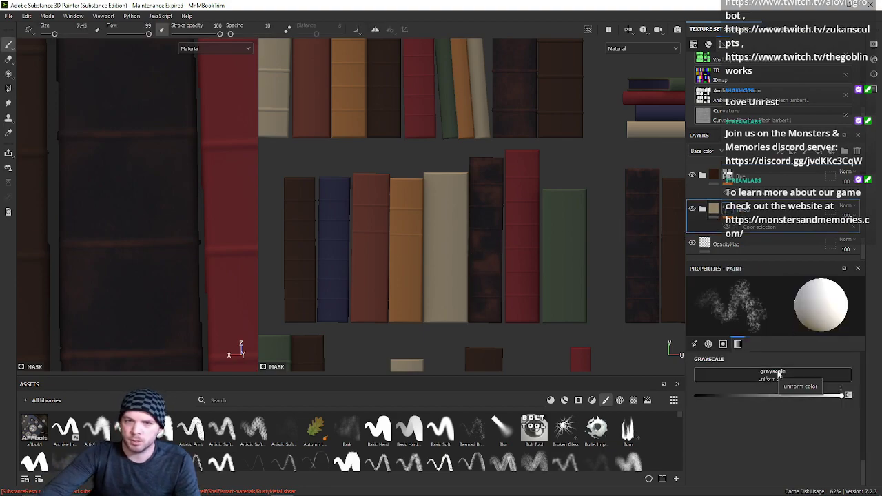
click(702, 209)
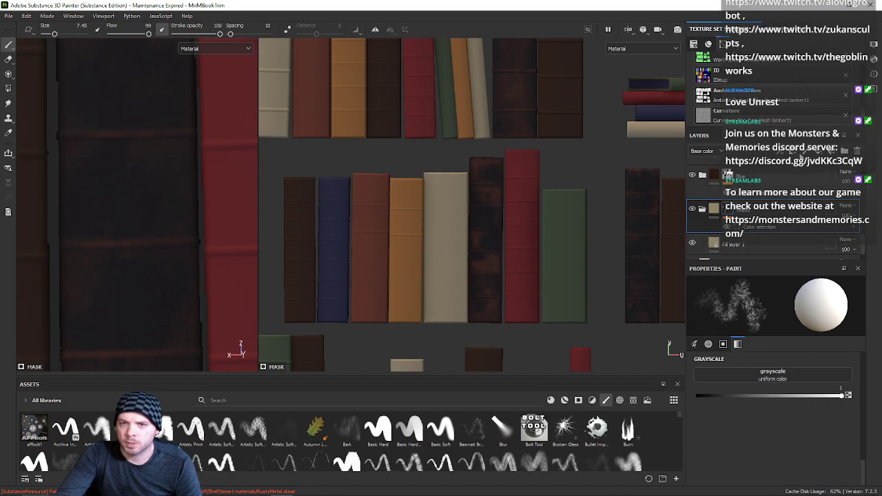
click(743, 244)
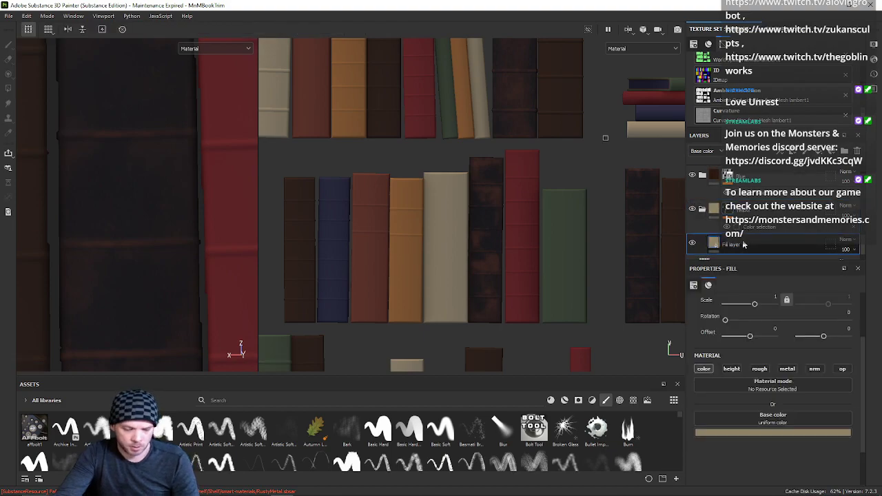
scroll(743, 246, down, 1)
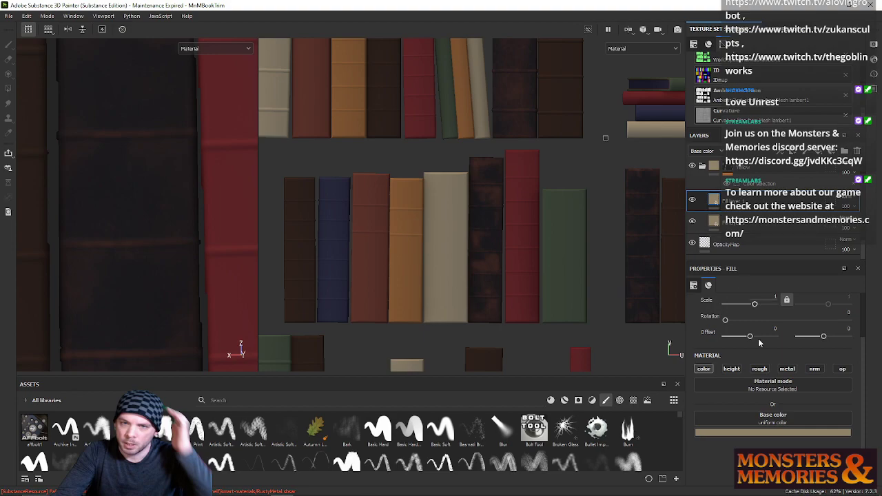
click(778, 433)
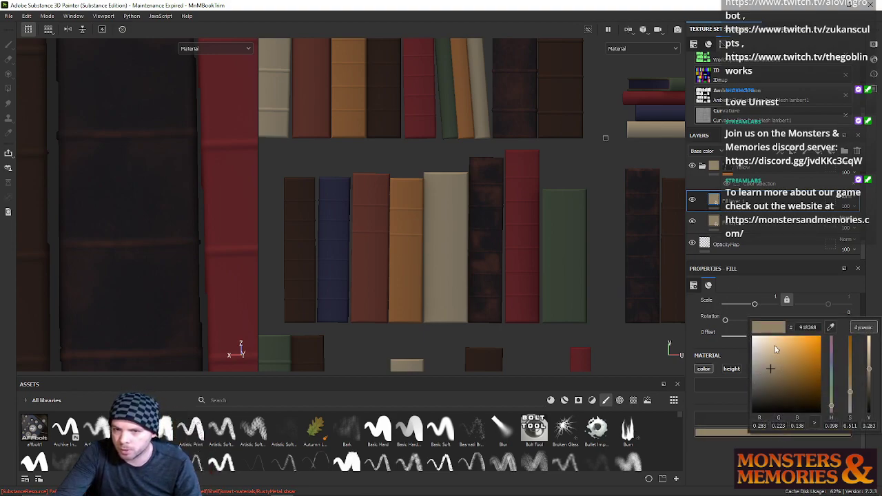
click(830, 328)
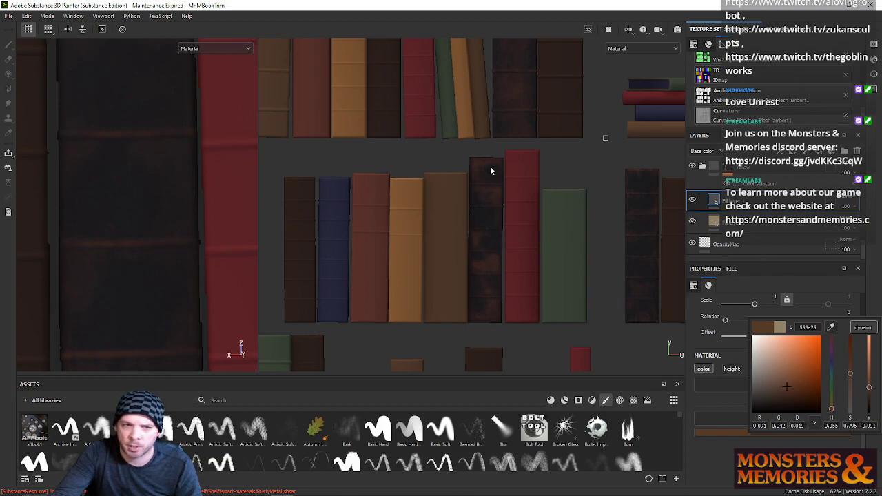
Step: Add a black mask to the brown fill layer in the beige book folder
alt+drag(157, 204, 136, 89)
alt+drag(195, 142, 148, 190)
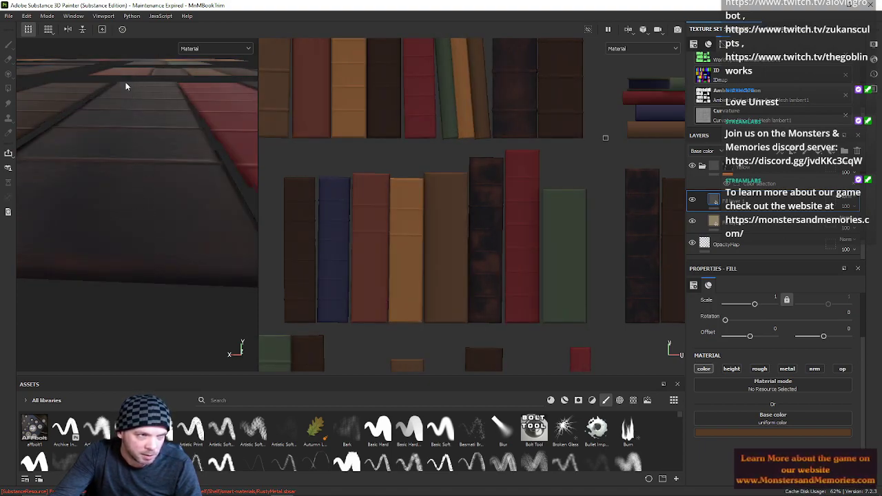
alt+right_drag(574, 268, 552, 269)
alt+middle_drag(467, 262, 423, 187)
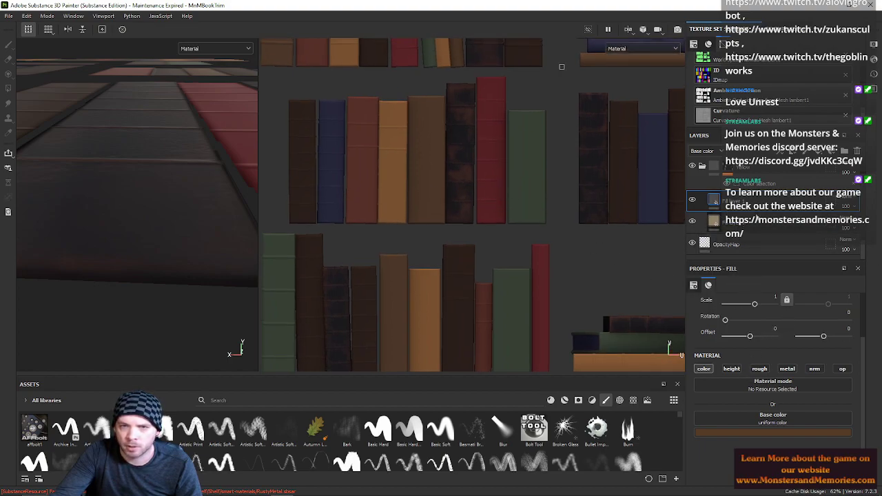
right_click(720, 202)
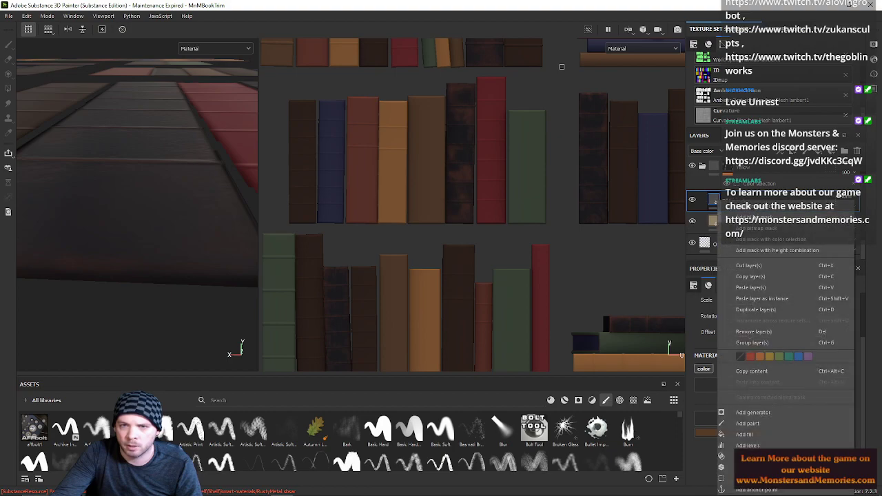
click(758, 213)
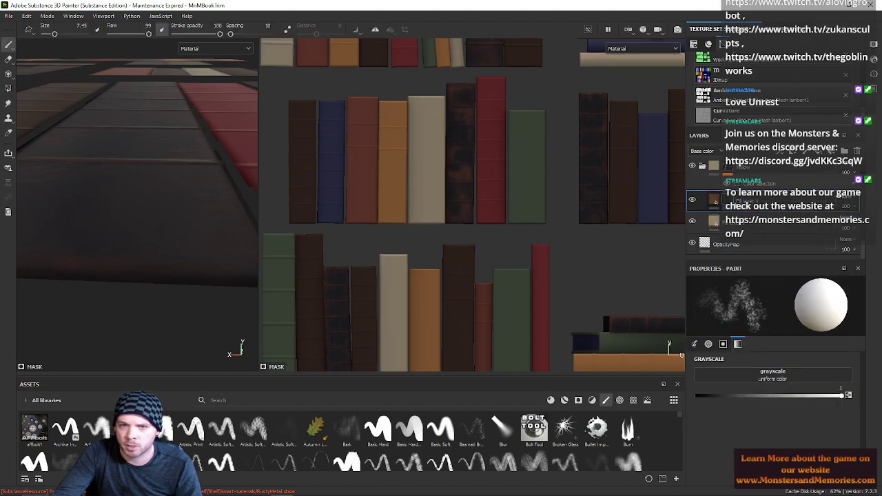
right_click(724, 201)
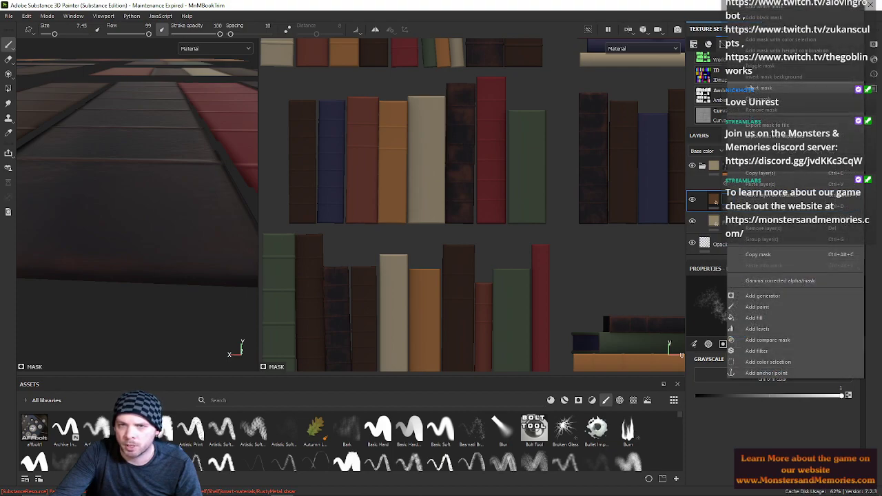
click(656, 273)
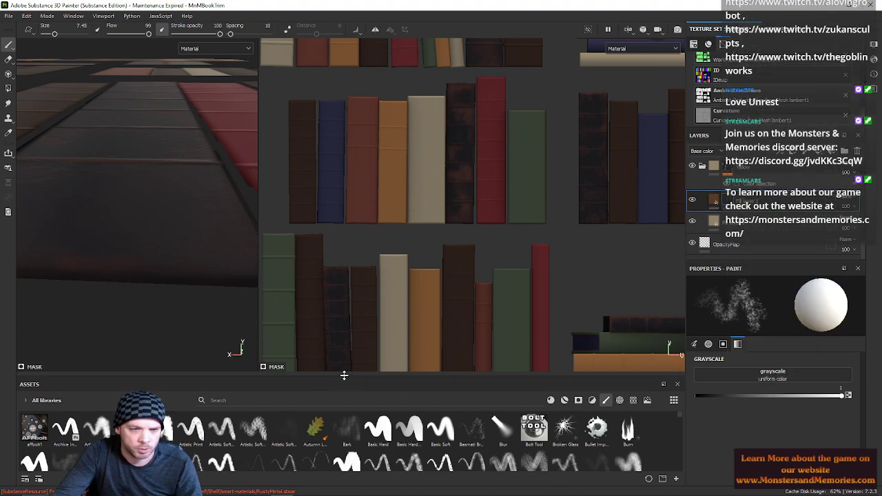
Step: Enlarge the asset library, filter it to smart masks, and apply the Fibers smart mask to the brown fill layer
drag(344, 375, 344, 284)
click(578, 307)
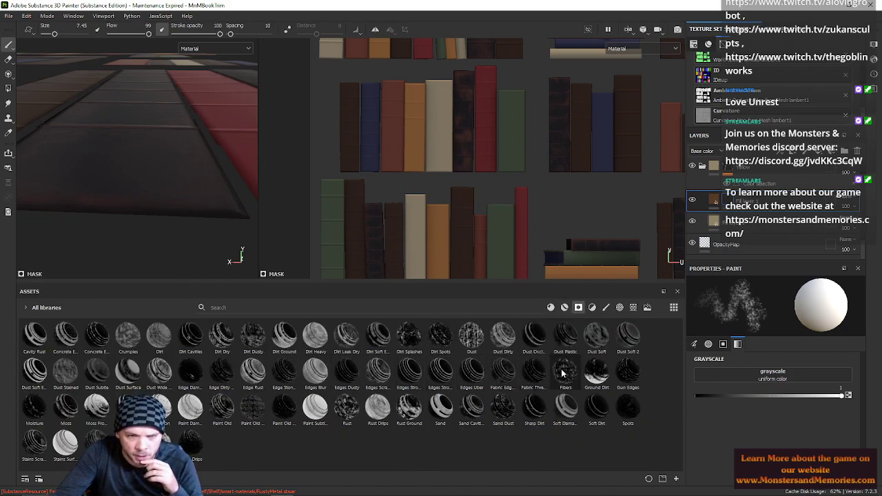
mouse_move(532, 377)
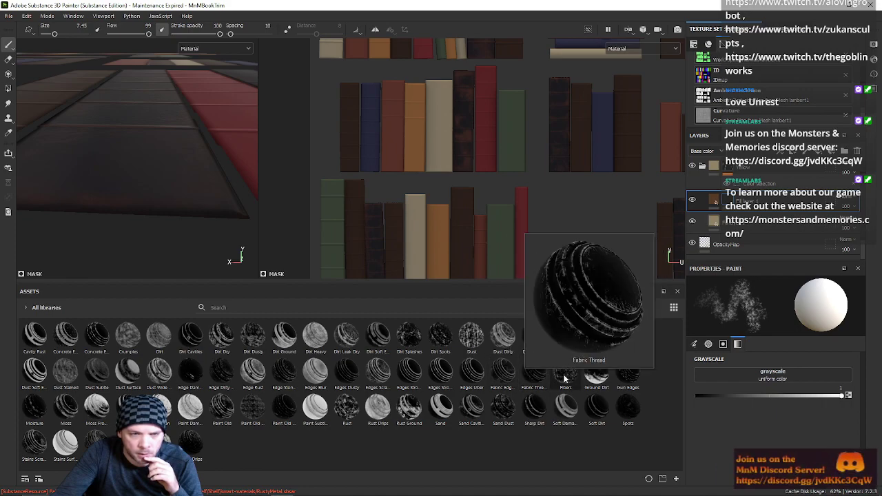
drag(531, 375, 710, 231)
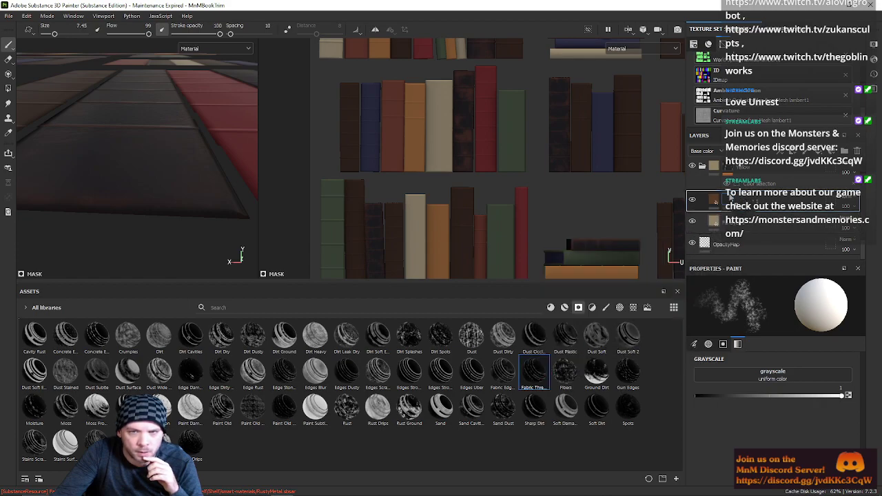
scroll(462, 108, up, 2)
scroll(437, 159, up, 3)
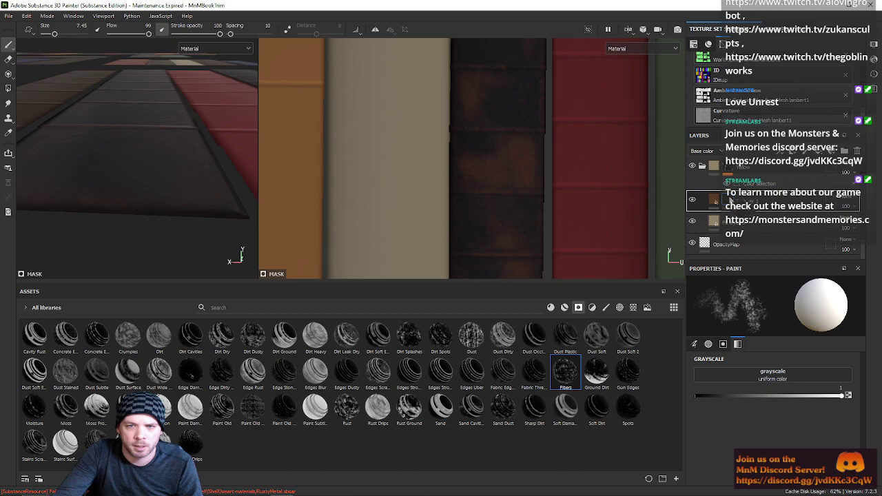
scroll(417, 185, down, 3)
scroll(417, 185, up, 3)
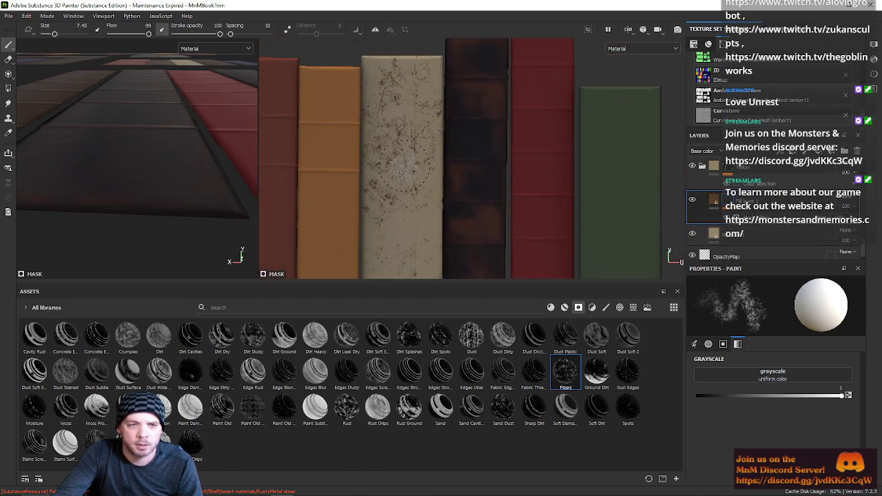
middle_drag(411, 168, 410, 196)
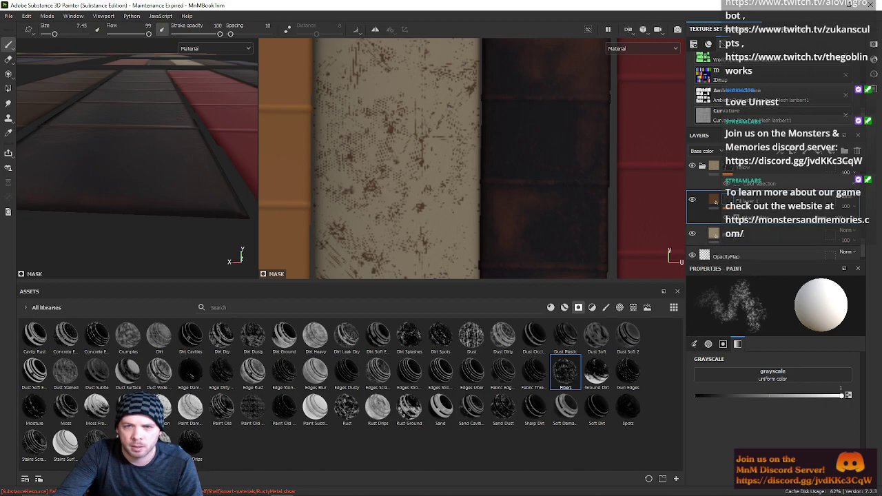
Step: Adjust the Fibers mask generator by raising Texture to 0.49 and trying out different global contrast, blur and balance values
click(733, 228)
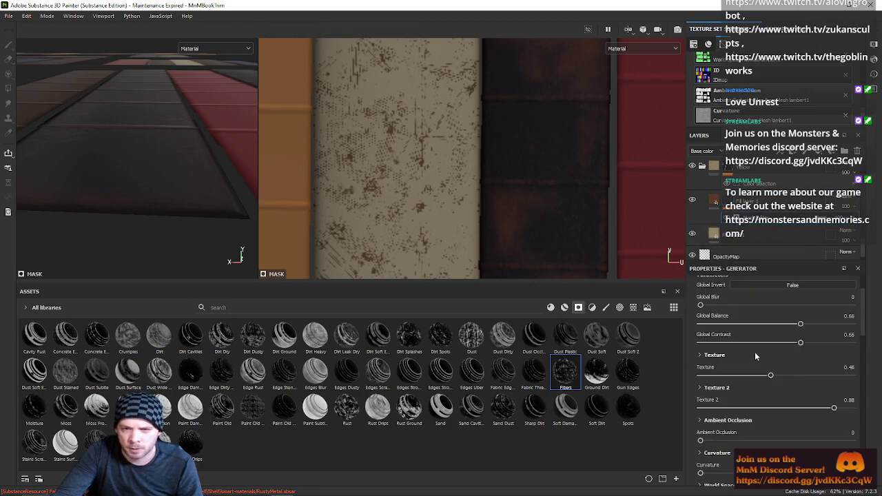
mouse_move(770, 375)
mouse_down()
mouse_move(791, 376)
mouse_move(780, 376)
mouse_up()
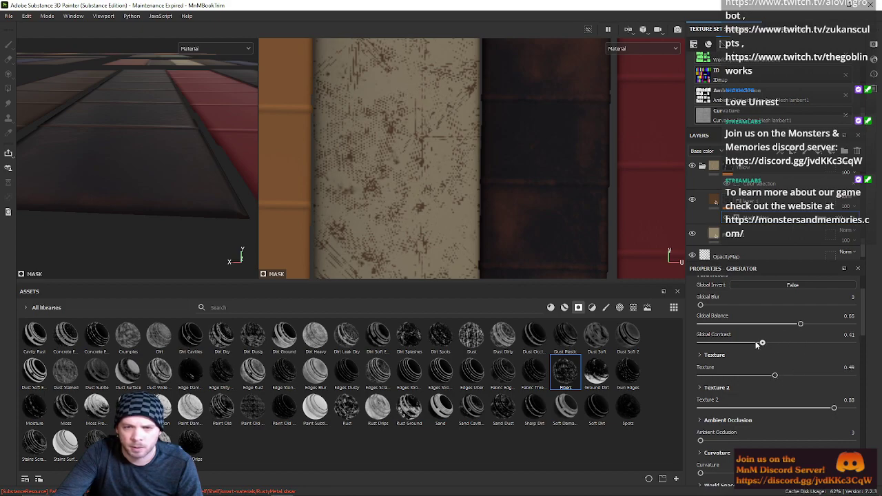
drag(740, 345, 761, 346)
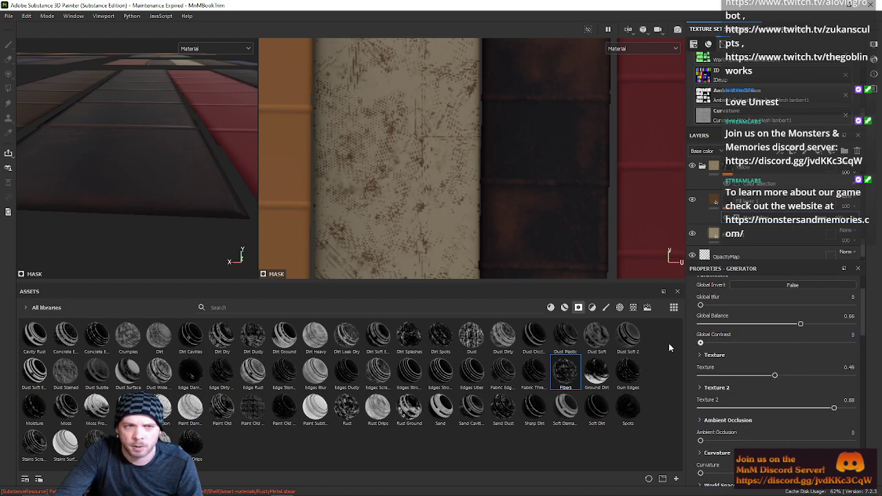
drag(825, 345, 800, 330)
mouse_move(835, 409)
mouse_down()
mouse_move(760, 411)
mouse_move(834, 408)
mouse_up()
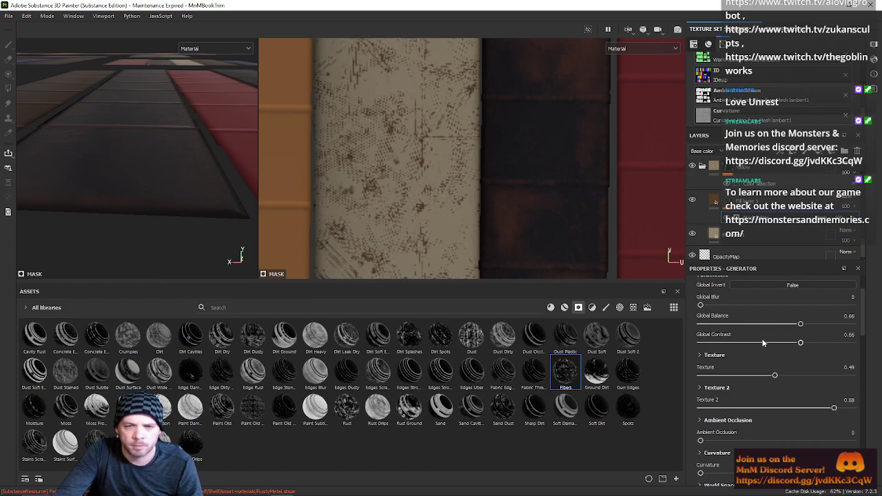
mouse_move(702, 306)
mouse_down()
mouse_move(714, 306)
mouse_move(702, 308)
mouse_up()
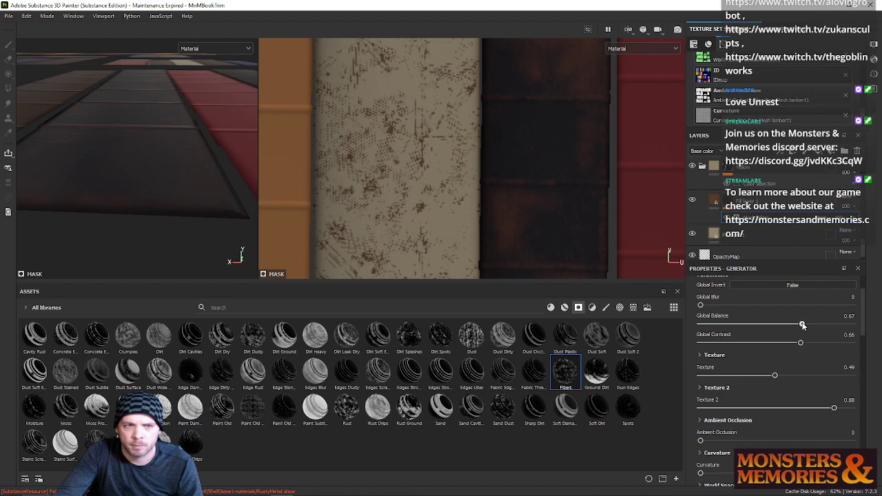
Step: Recolor the speckled fill layer with a tone sampled from the beige book, then brighten it slightly to 827865
scroll(435, 182, down, 8)
alt+right_drag(438, 193, 674, 230)
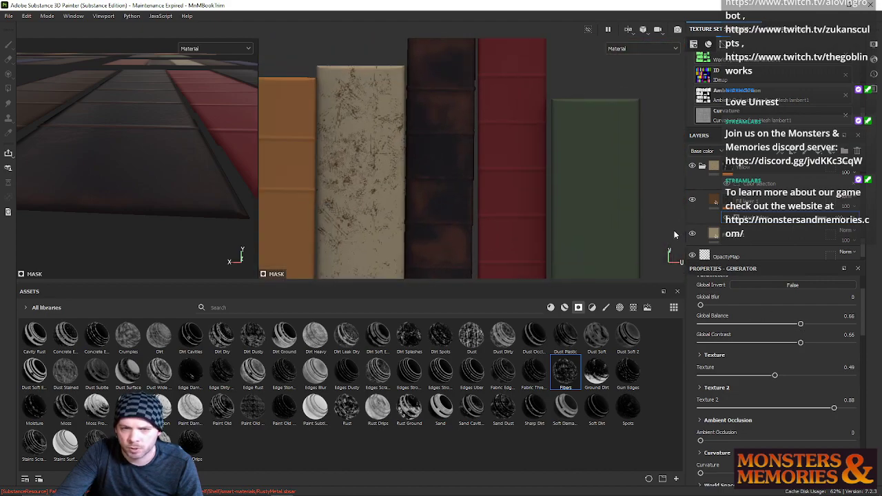
mouse_move(158, 385)
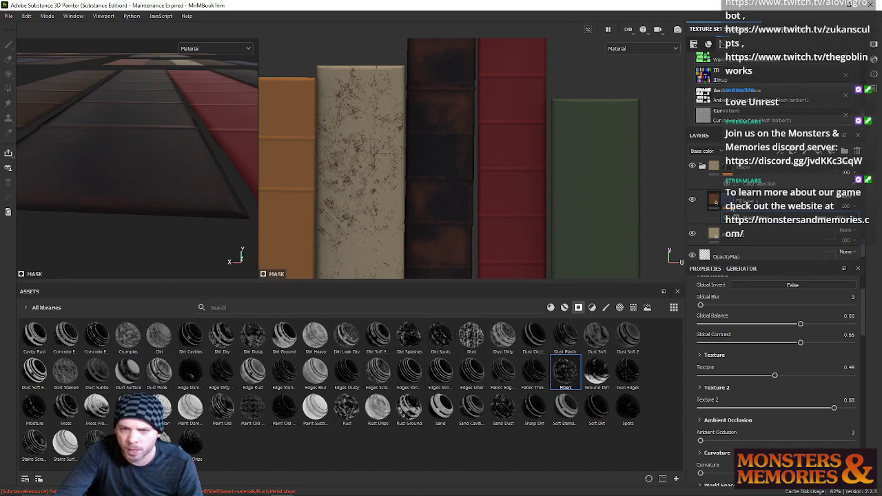
click(722, 200)
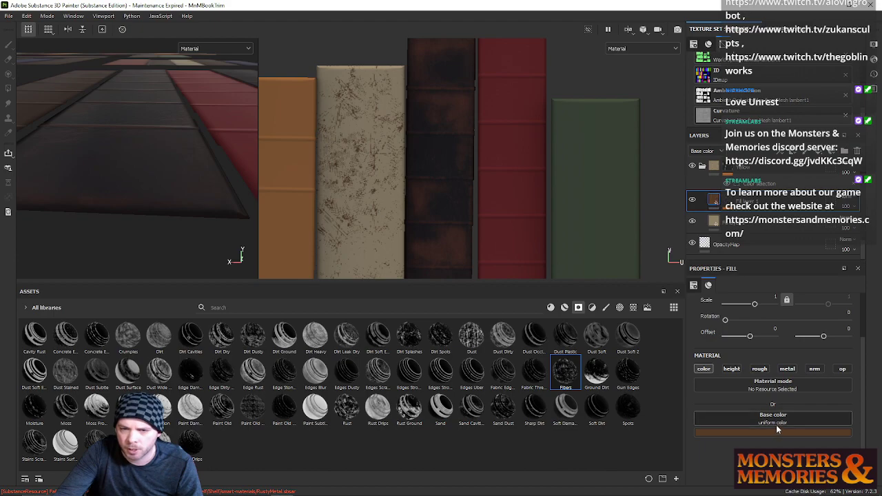
click(774, 432)
drag(789, 388, 769, 373)
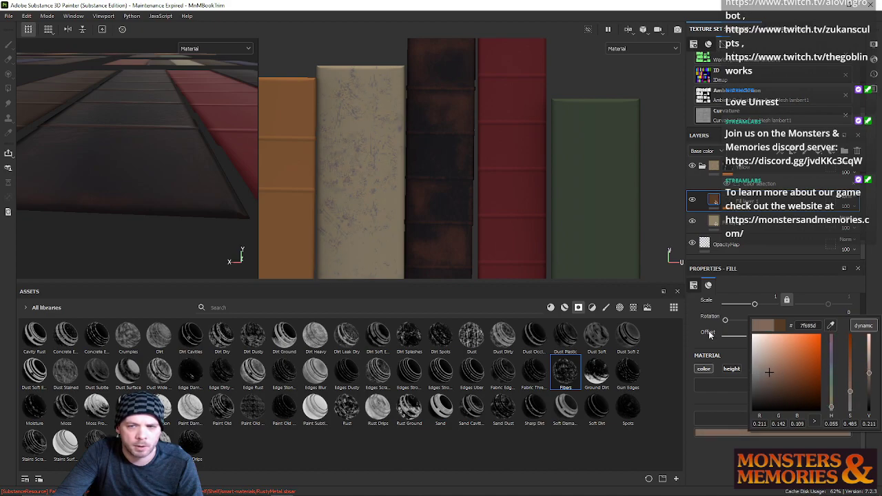
click(832, 327)
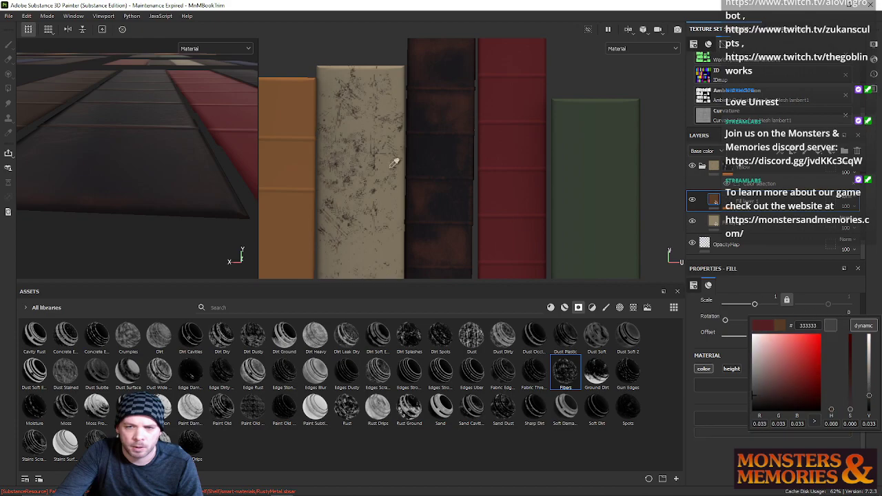
click(348, 123)
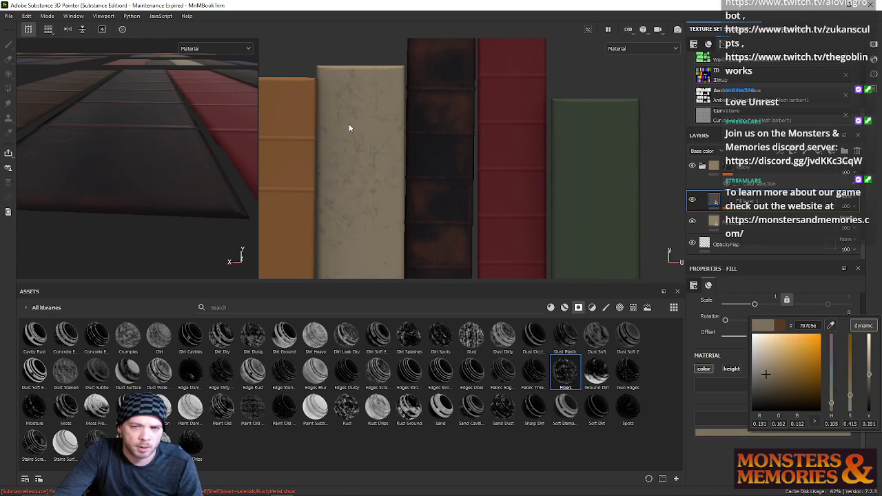
drag(870, 379, 870, 375)
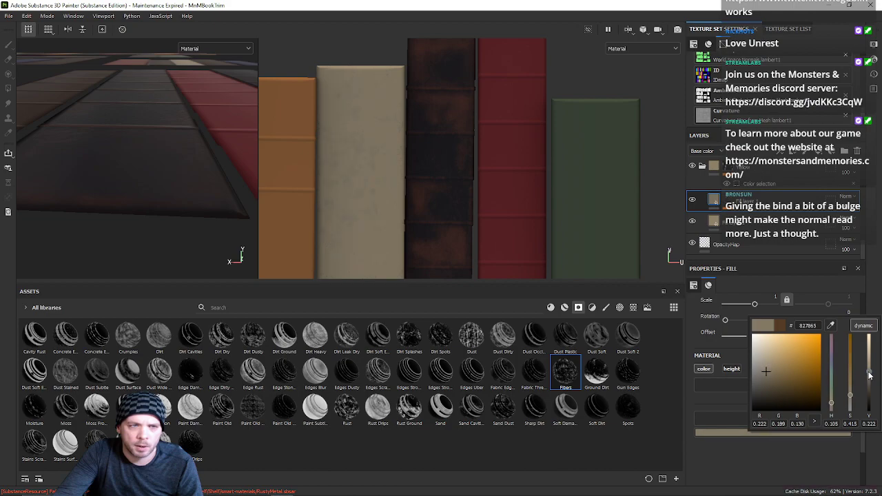
Step: Examine the speckling on the beige book in the UV view from close up, from farther out and with the view rotated
scroll(386, 201, up, 1)
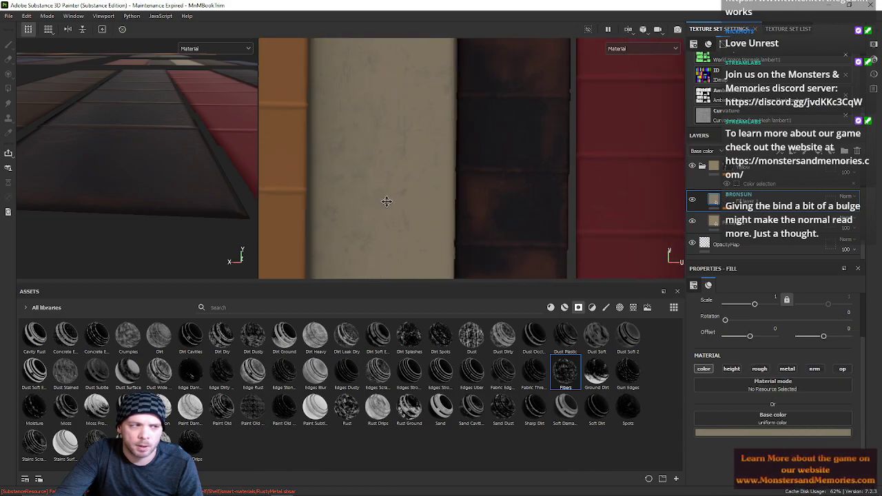
alt+middle_drag(431, 188, 470, 137)
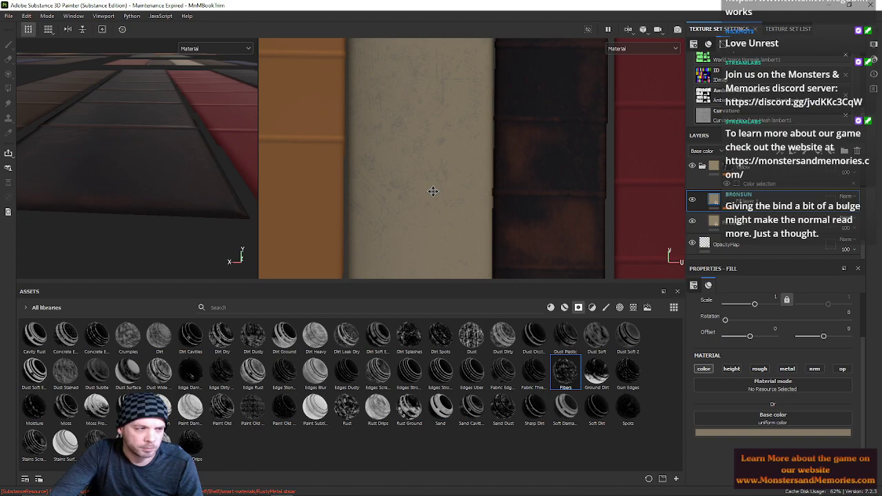
scroll(432, 191, down, 2)
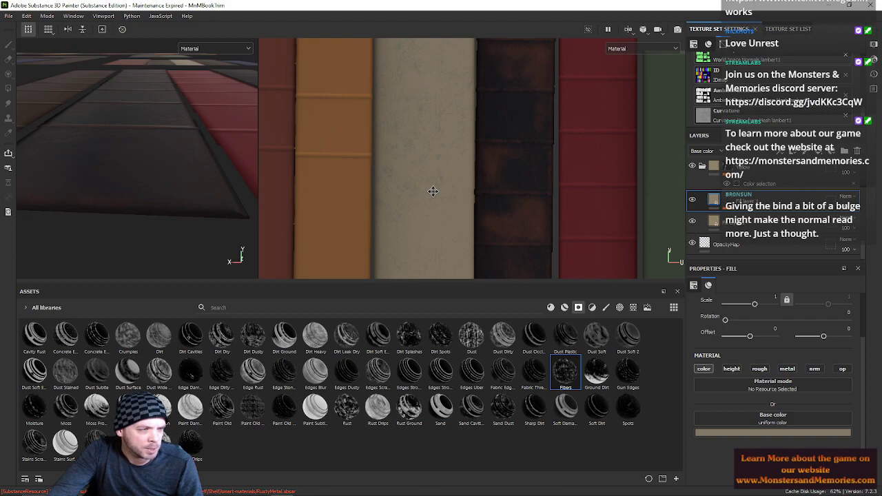
scroll(433, 191, down, 3)
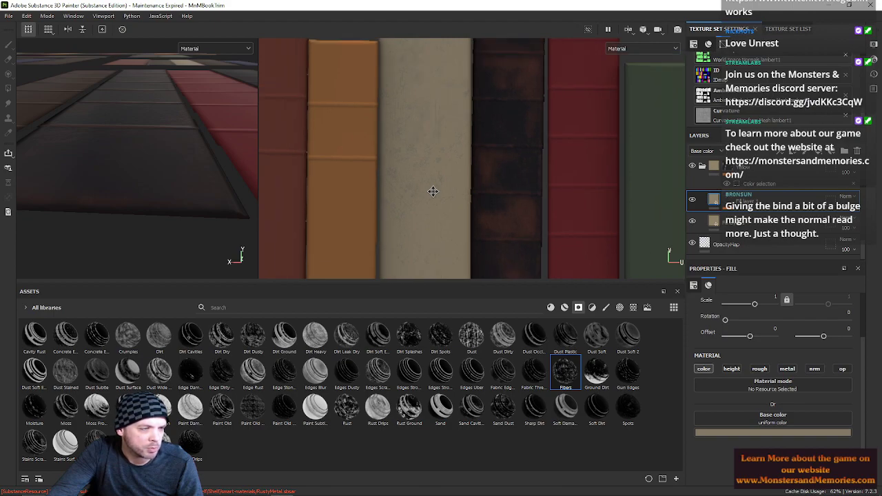
scroll(433, 192, up, 3)
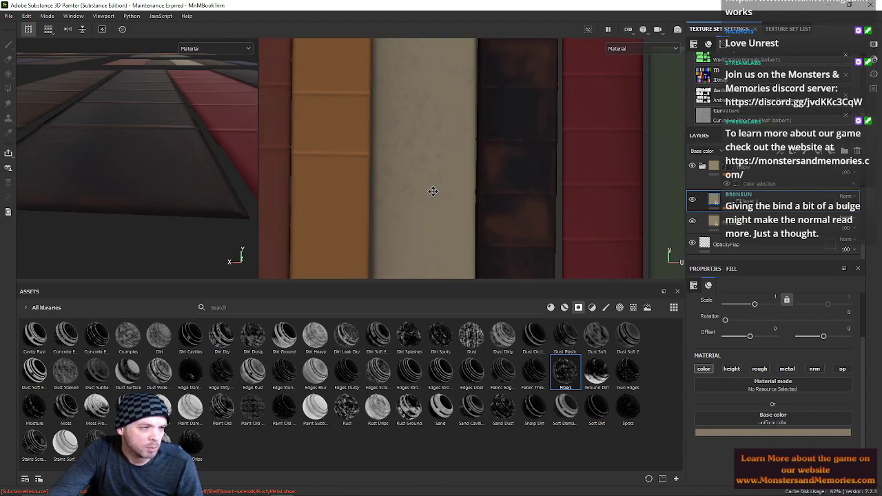
alt+middle_drag(433, 192, 445, 140)
scroll(421, 134, down, 3)
alt+drag(421, 133, 448, 140)
alt+middle_drag(388, 40, 384, 75)
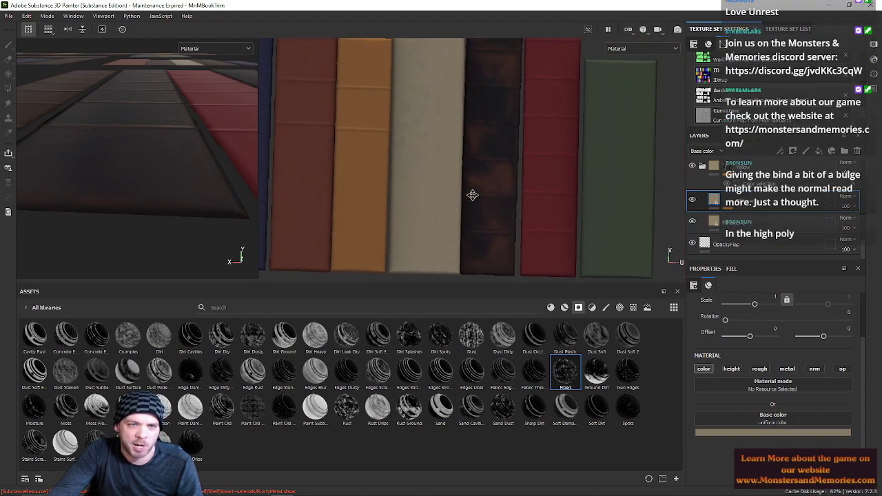
alt+middle_drag(423, 176, 441, 202)
scroll(417, 135, up, 3)
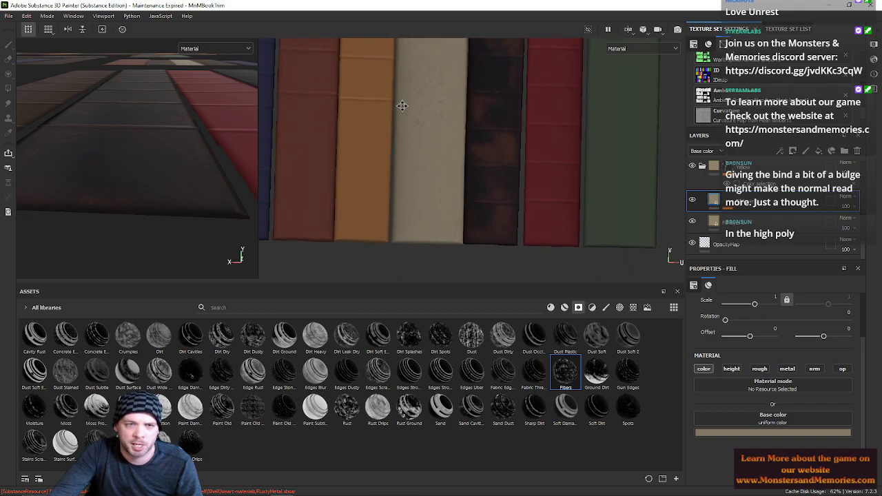
alt+drag(437, 140, 470, 115)
scroll(454, 159, down, 3)
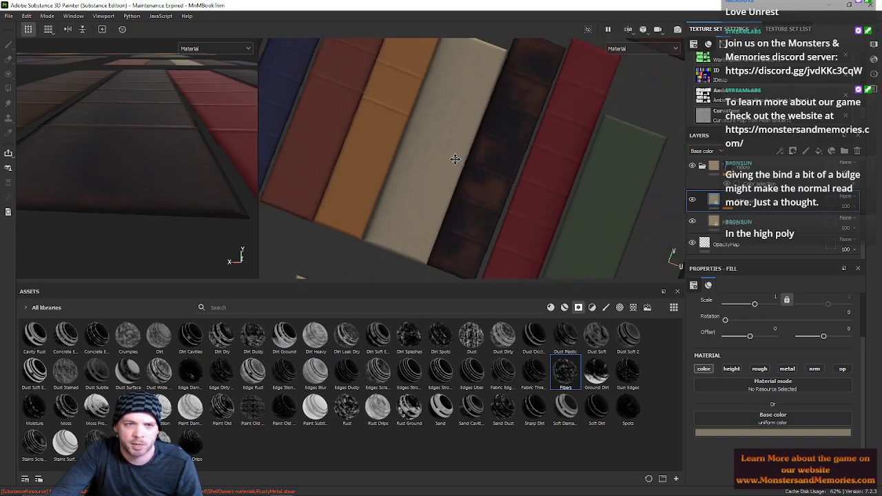
scroll(152, 147, down, 2)
Step: Widen the 3D view and examine the black book's worn cover at low angles and under changed lighting
alt+middle_drag(152, 149, 146, 173)
mouse_move(143, 171)
alt+mouse_down()
mouse_move(181, 150)
mouse_move(145, 150)
mouse_move(146, 159)
alt+mouse_up()
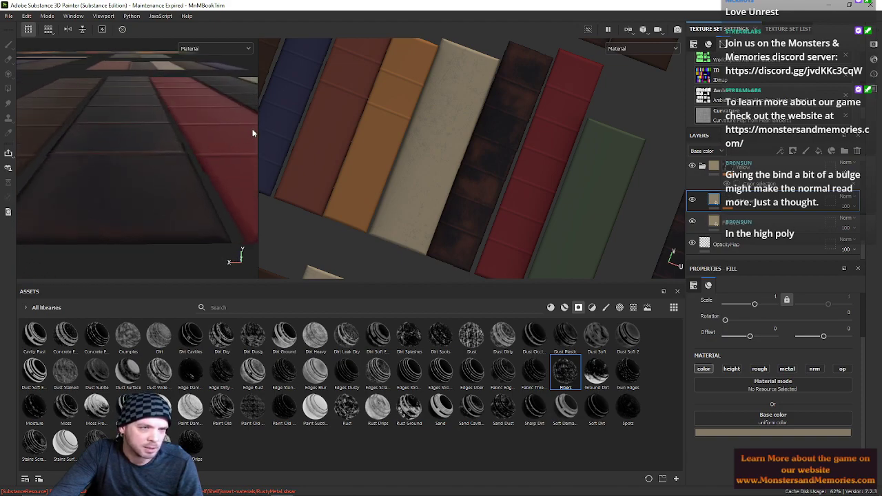
drag(255, 130, 365, 134)
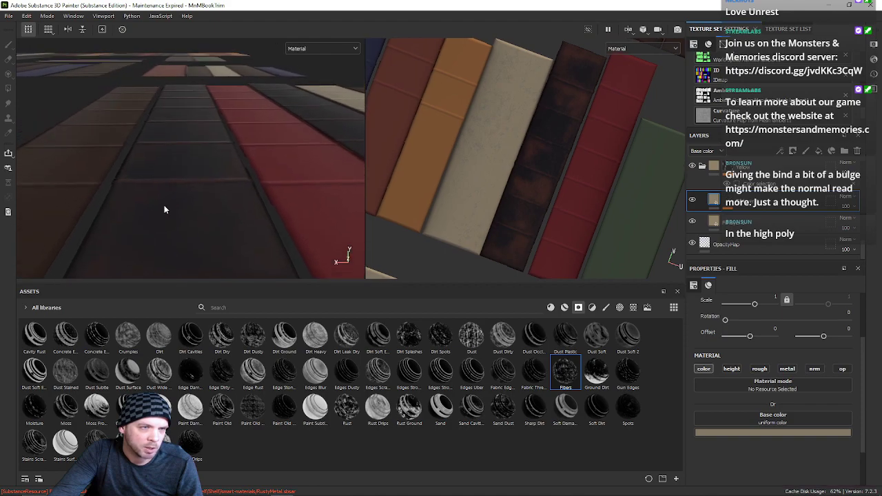
mouse_move(159, 199)
alt+mouse_down()
mouse_move(167, 184)
mouse_move(169, 197)
alt+mouse_up()
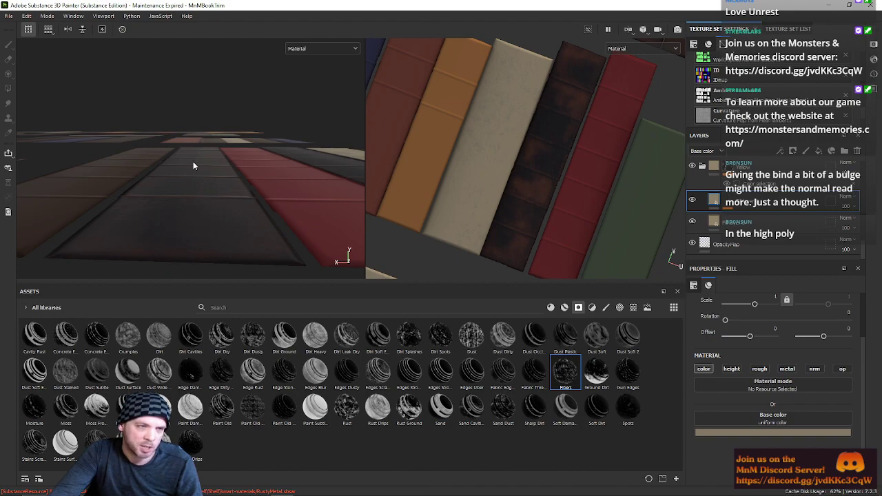
alt+drag(182, 166, 185, 196)
scroll(184, 197, up, 8)
alt+middle_drag(206, 190, 206, 176)
shift+right_drag(224, 172, 204, 174)
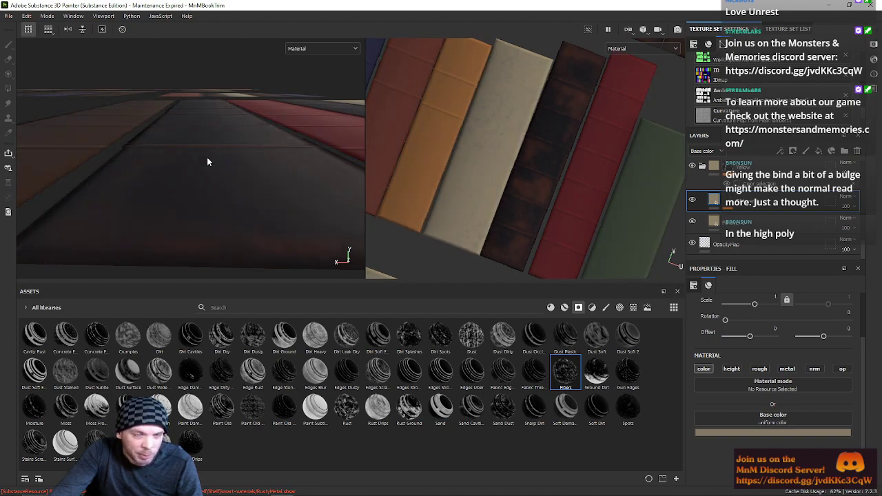
alt+middle_drag(207, 163, 185, 155)
scroll(186, 146, down, 4)
alt+drag(186, 146, 171, 201)
alt+middle_drag(173, 198, 295, 232)
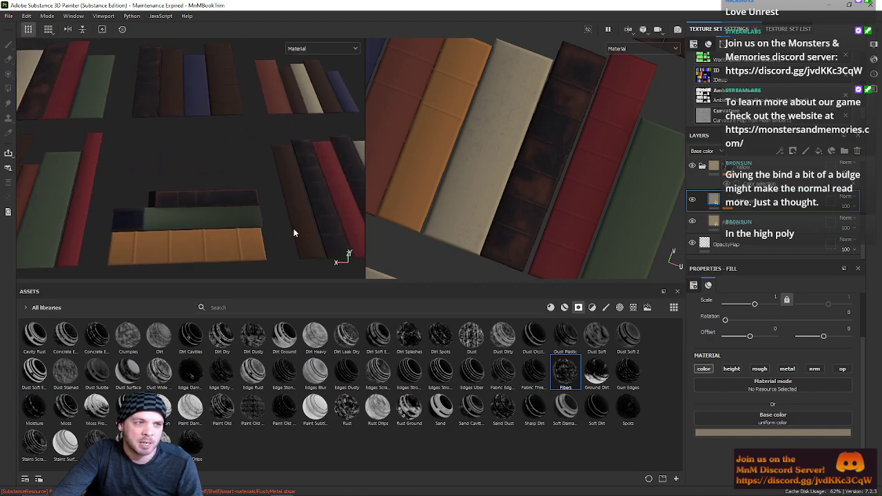
Step: Inspect the horizontally stacked books in 3D, focusing on the dark end of the black book on top
scroll(154, 208, up, 4)
scroll(153, 207, up, 3)
alt+drag(158, 200, 159, 221)
alt+middle_drag(223, 178, 243, 111)
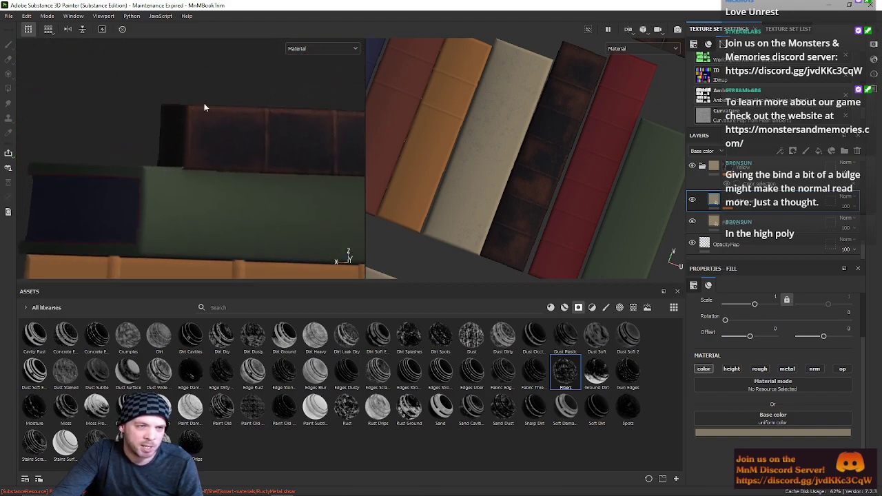
scroll(267, 179, down, 5)
alt+middle_drag(302, 162, 220, 201)
scroll(184, 165, up, 4)
scroll(184, 166, up, 4)
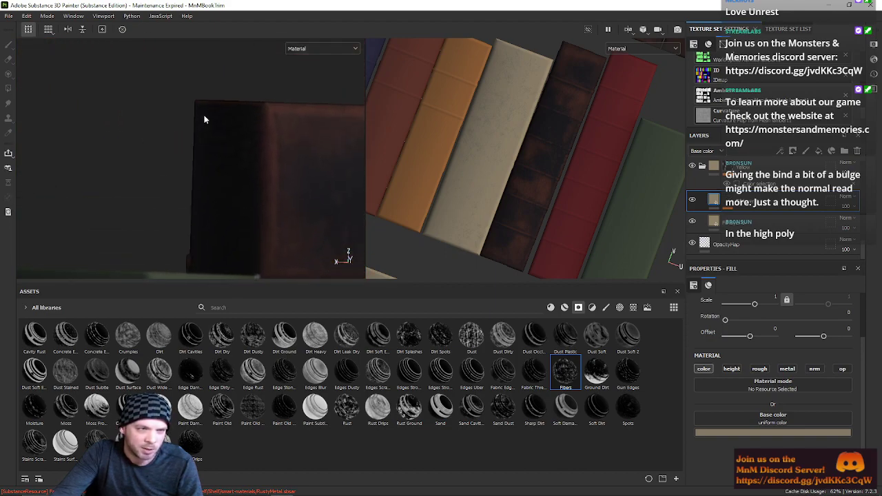
mouse_move(236, 191)
shift+right_down()
mouse_move(270, 190)
mouse_move(224, 185)
shift+right_up()
Step: Switch the viewport display to Normal+Height+Mesh and examine the normals on the ends of the stacked books
click(326, 49)
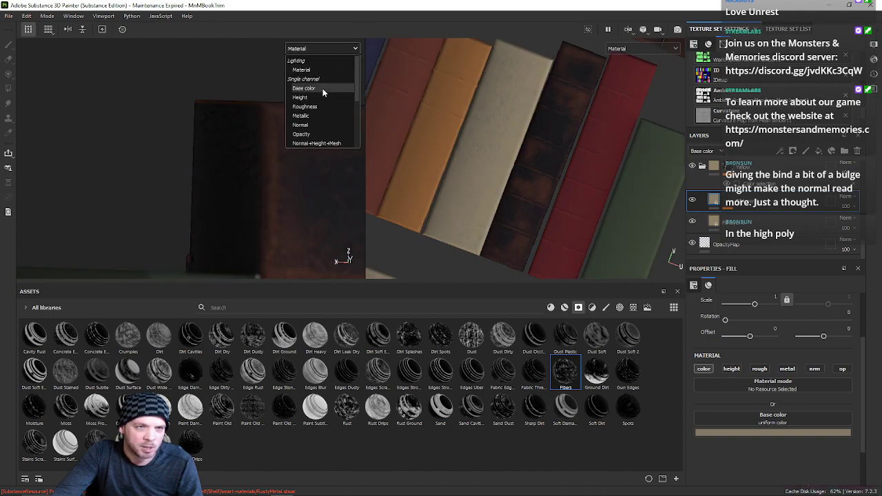
click(320, 124)
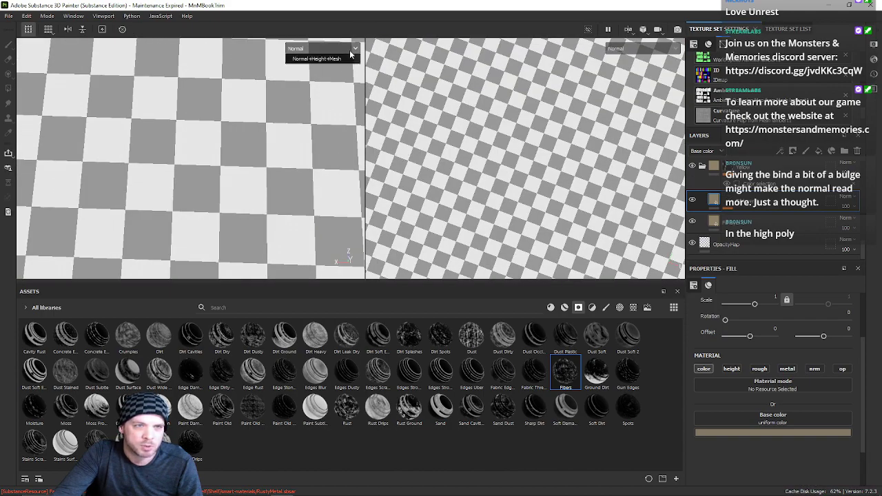
click(349, 49)
click(334, 145)
mouse_move(232, 195)
alt+right_down()
mouse_move(256, 197)
mouse_move(238, 193)
alt+right_up()
alt+middle_drag(239, 193, 203, 109)
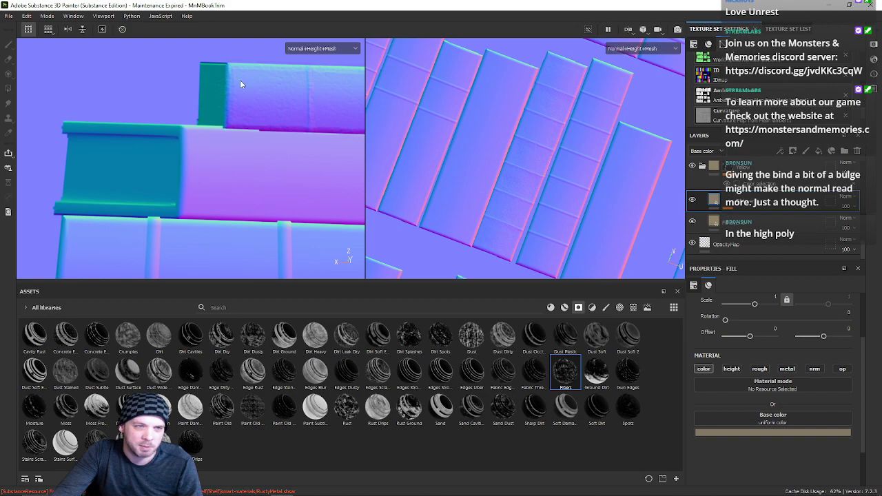
alt+middle_drag(240, 79, 240, 123)
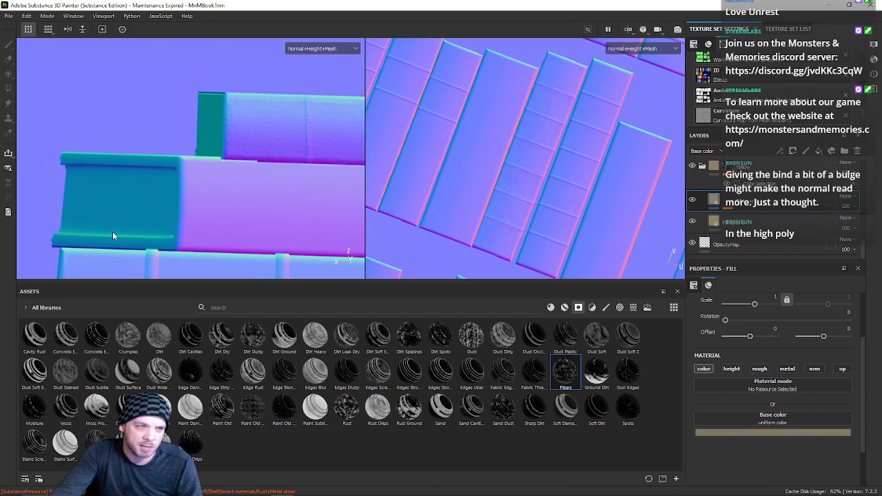
Step: Review the spine normals across the other upright book rows in both the 3D and UV views
scroll(241, 99, down, 3)
alt+middle_drag(266, 83, 107, 182)
scroll(252, 135, down, 5)
alt+middle_drag(580, 164, 525, 185)
alt+drag(525, 185, 482, 122)
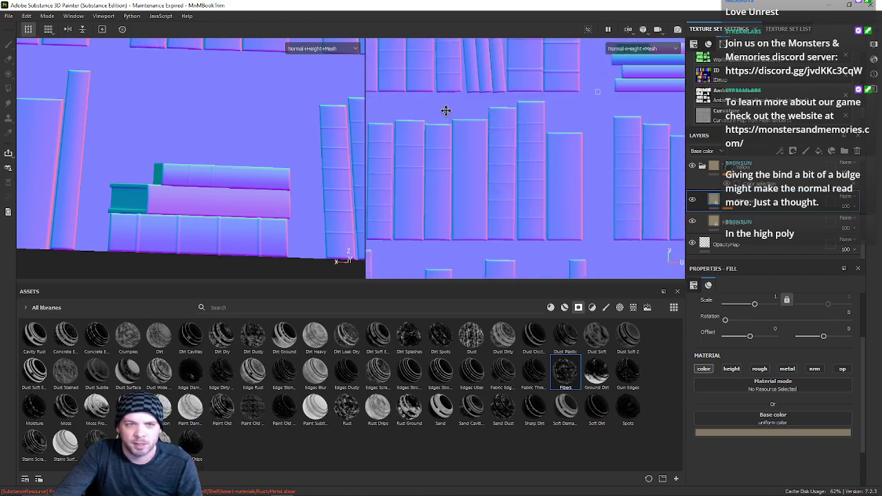
scroll(494, 138, down, 3)
scroll(284, 151, down, 4)
alt+middle_drag(284, 150, 180, 143)
scroll(255, 164, up, 6)
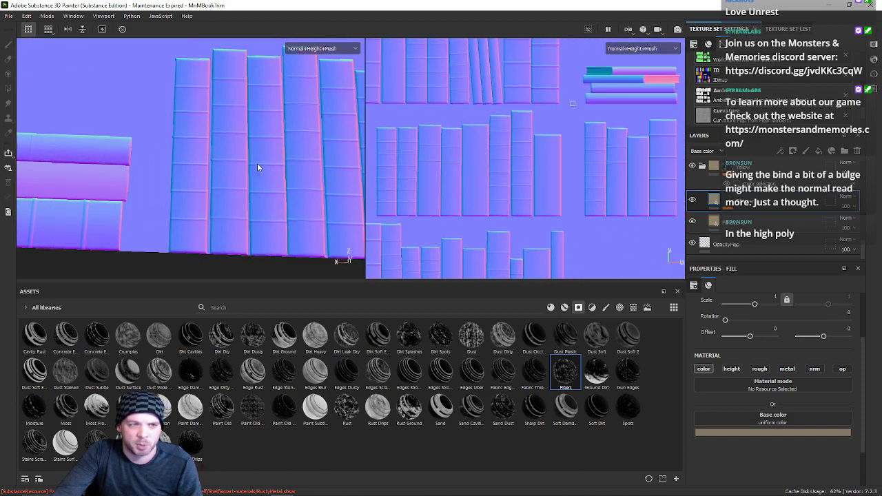
alt+drag(256, 168, 252, 88)
scroll(247, 155, down, 4)
scroll(461, 187, down, 2)
alt+middle_drag(474, 186, 447, 193)
scroll(256, 156, down, 1)
alt+drag(256, 151, 235, 104)
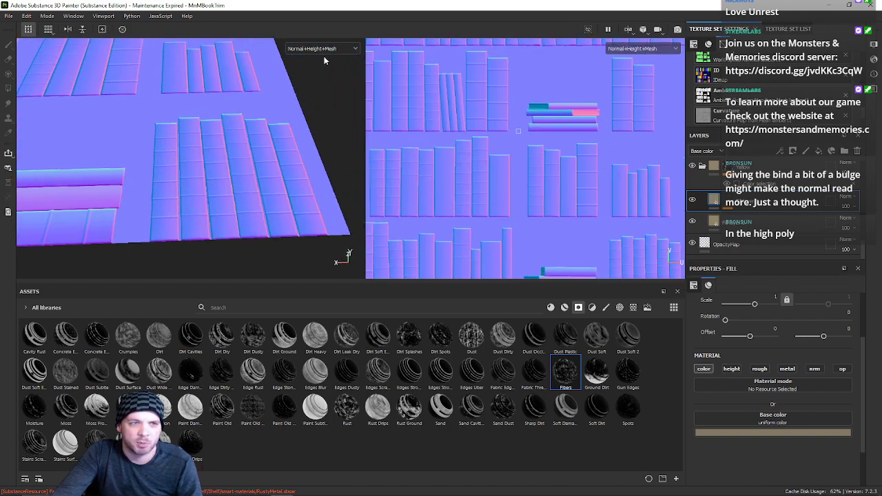
Step: Return the viewport display to Material and examine the row of black, red and beige books up close
click(322, 48)
click(319, 69)
alt+drag(189, 154, 182, 123)
alt+middle_drag(546, 200, 398, 83)
scroll(512, 179, up, 2)
scroll(495, 153, up, 1)
scroll(478, 153, up, 5)
scroll(565, 162, up, 3)
alt+middle_drag(585, 140, 528, 168)
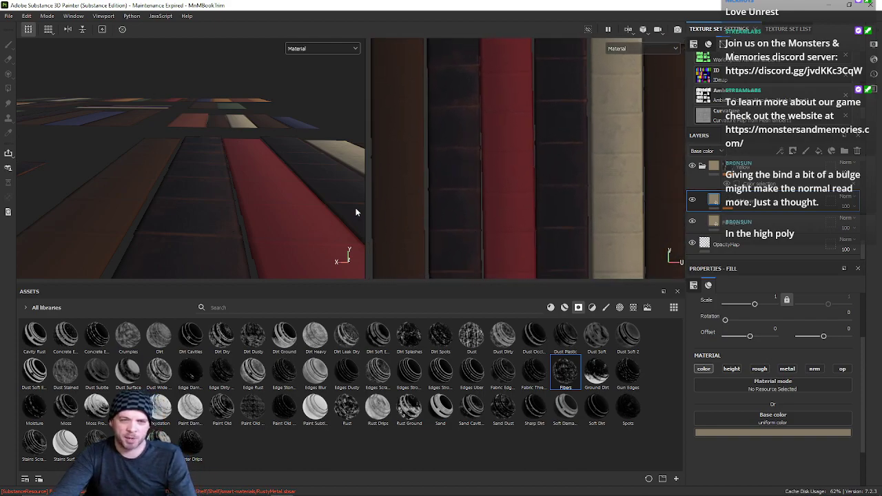
Step: Compare the book row containing the ribbed beige spine in the 3D view with its UV layout
scroll(582, 200, down, 3)
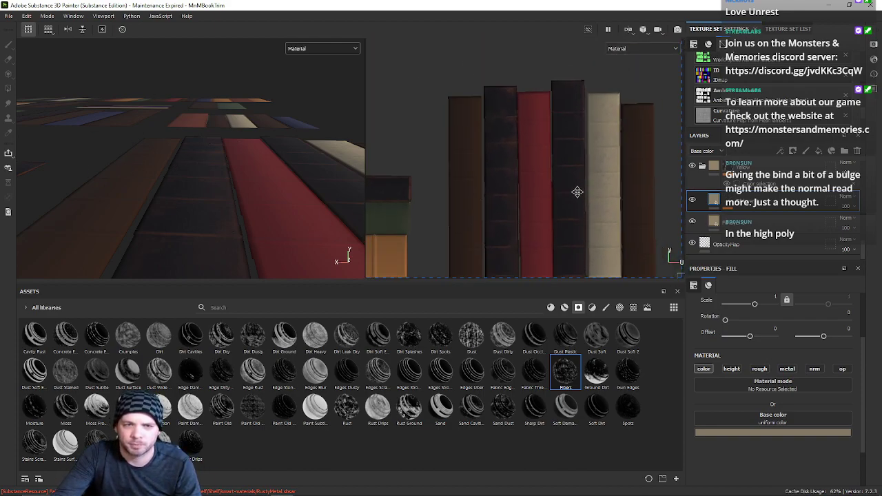
alt+drag(187, 173, 305, 164)
alt+middle_drag(306, 164, 386, 165)
scroll(482, 163, down, 1)
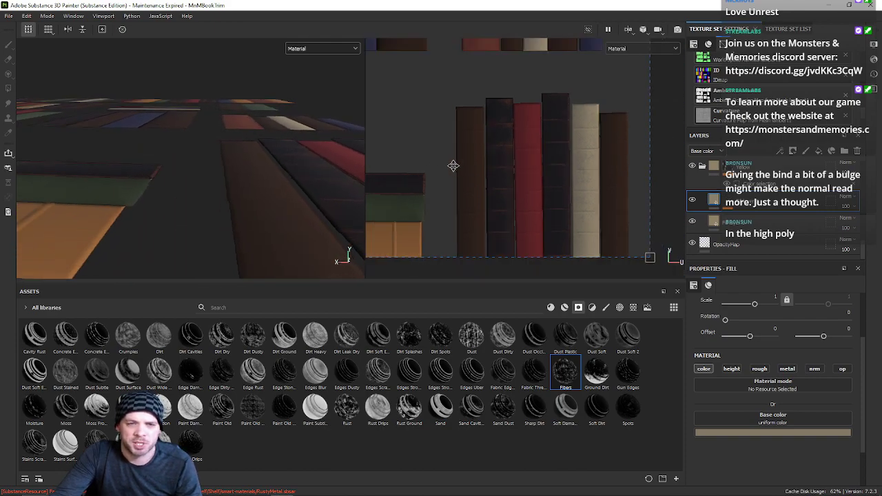
alt+middle_drag(207, 159, 142, 151)
alt+middle_drag(296, 162, 193, 162)
alt+drag(212, 202, 177, 205)
scroll(522, 193, down, 2)
scroll(528, 175, down, 3)
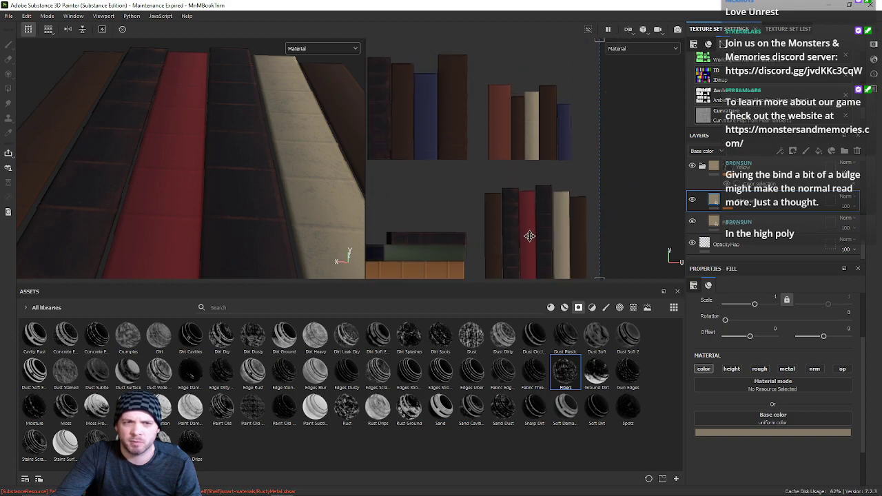
middle_drag(525, 187, 515, 207)
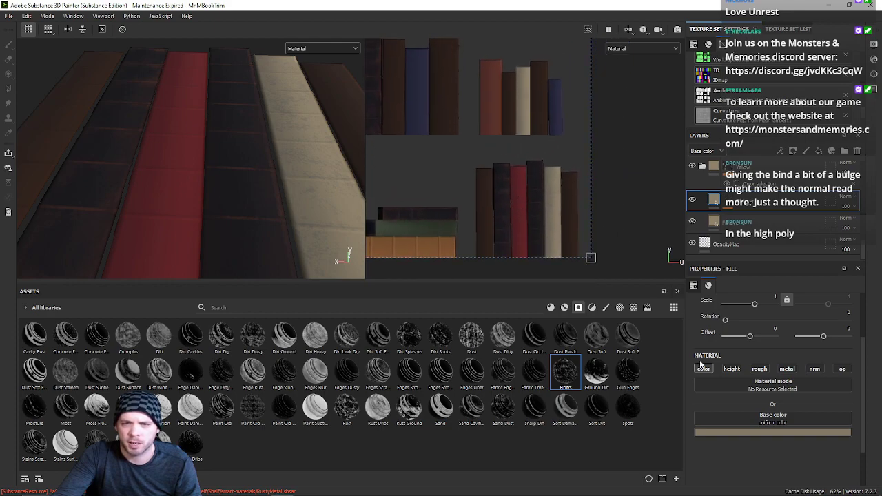
Step: Warm the speckle fill layer's base color to 826F52 with hue 0.090 and saturation 0.624
scroll(296, 153, up, 3)
alt+drag(298, 155, 262, 196)
click(727, 429)
drag(849, 377, 851, 372)
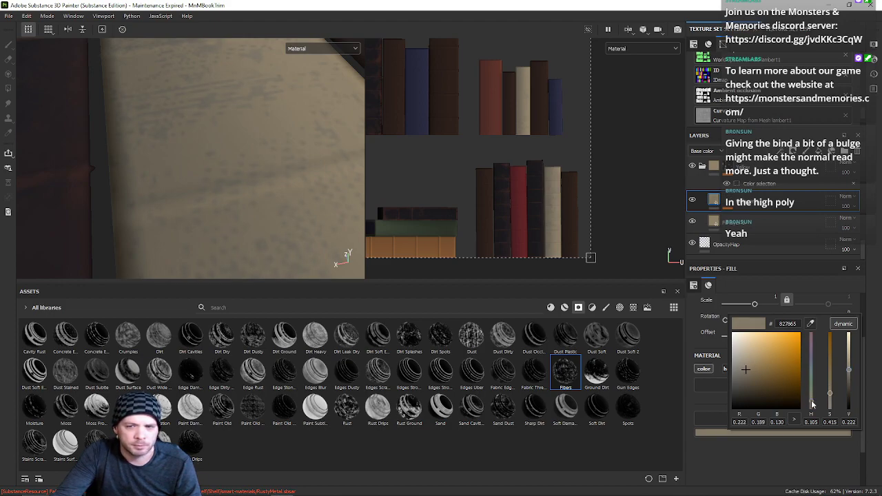
mouse_move(811, 405)
mouse_down()
mouse_move(812, 329)
mouse_move(815, 415)
mouse_move(813, 406)
mouse_up()
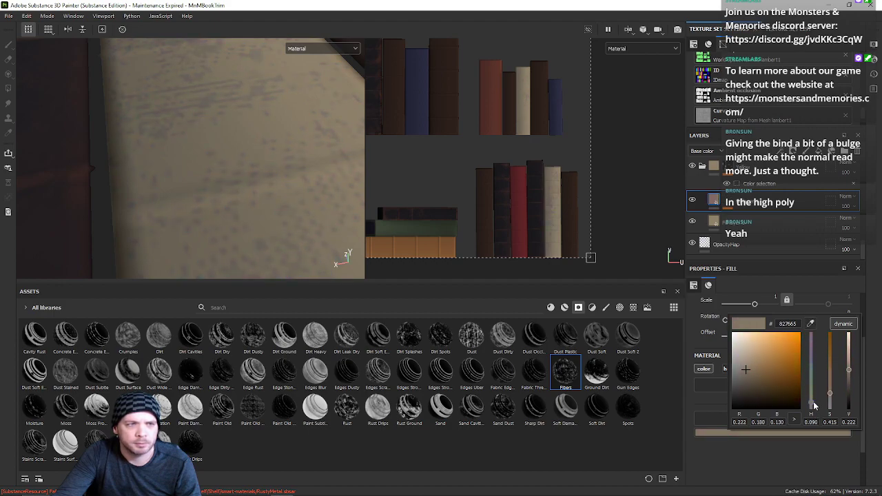
drag(832, 395, 830, 384)
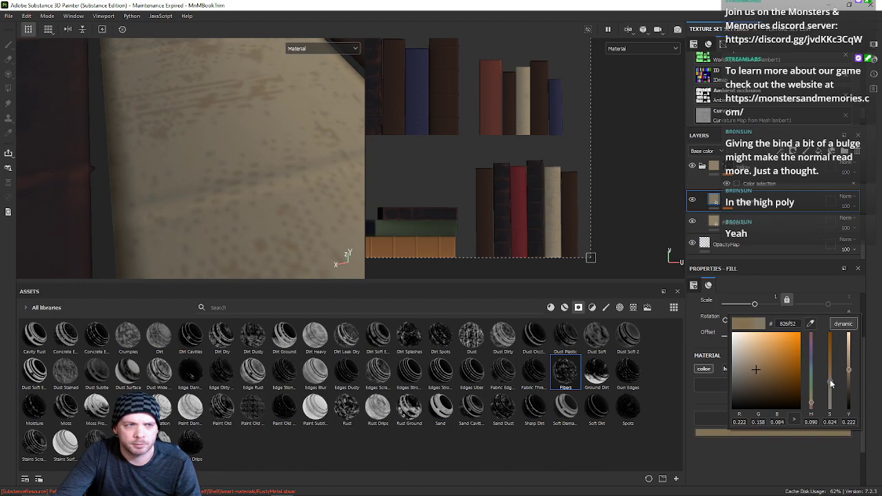
Step: Lower the speckle fill layer's opacity to 40
click(856, 207)
drag(876, 224, 865, 226)
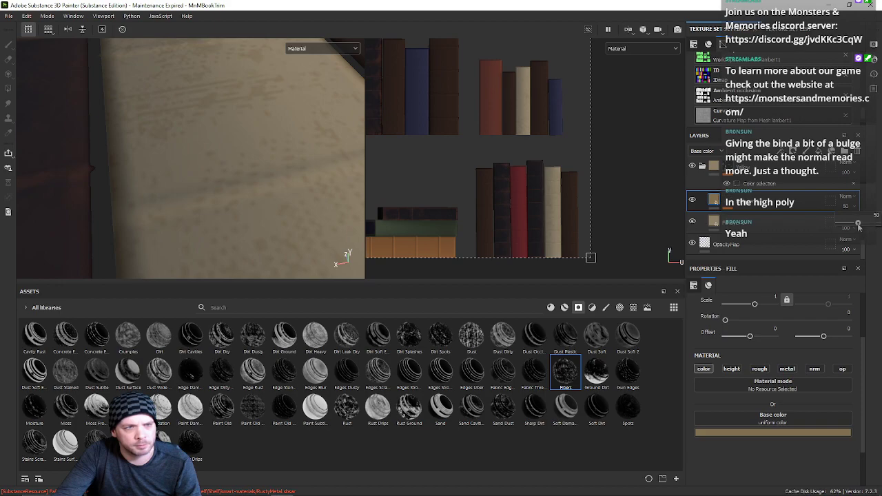
drag(856, 226, 853, 226)
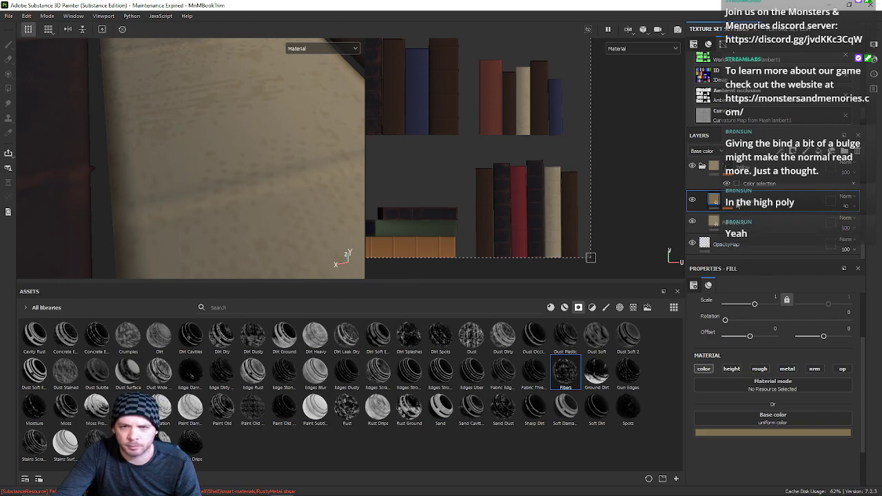
Step: In the speckle layer's Mask Editor generator, raise Global Balance to 0.91 and set Global Blur to 0.05
click(739, 206)
click(751, 219)
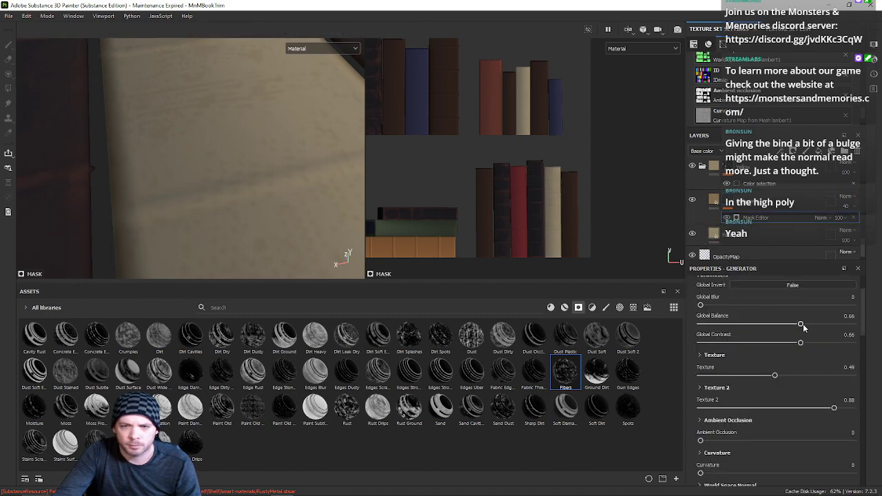
drag(803, 327, 841, 325)
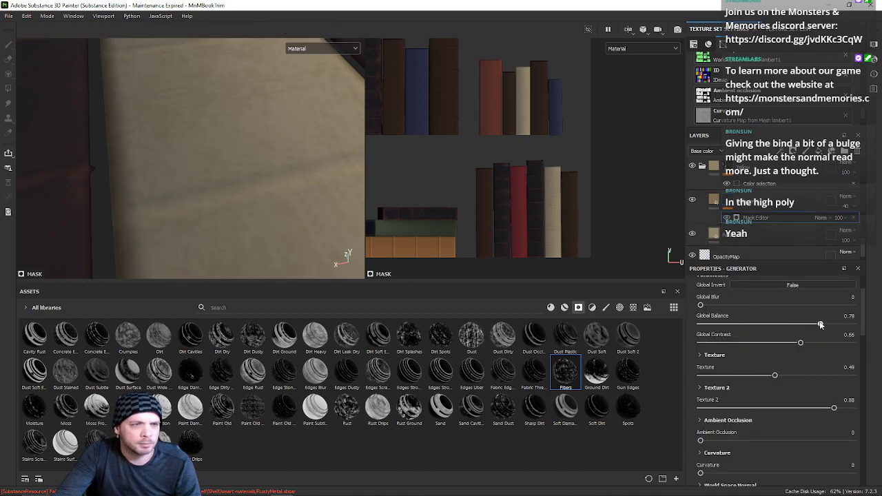
drag(704, 305, 703, 306)
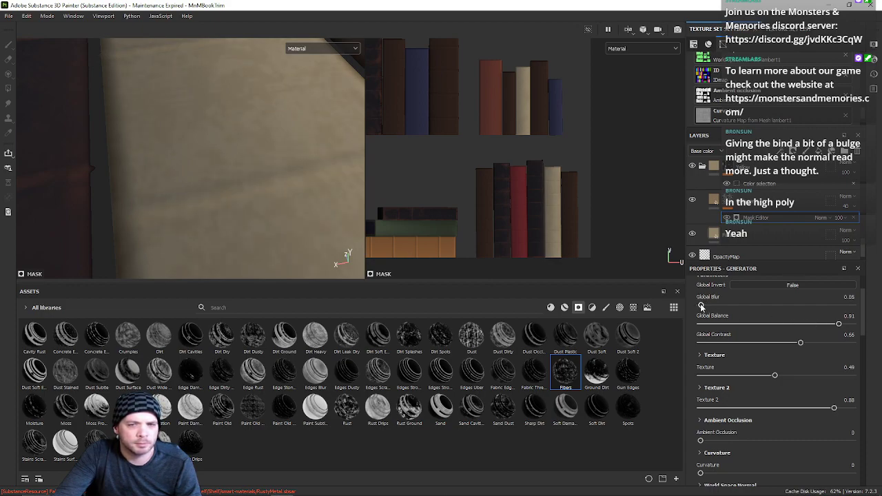
Step: Set the speckle generator's Global Blur and Global Contrast to 0 and Texture to 0.28, and save the project
drag(701, 305, 702, 308)
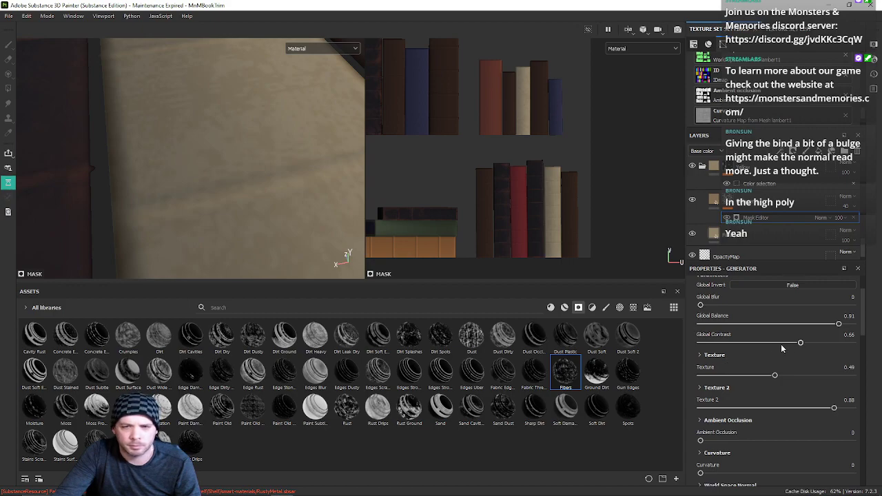
drag(800, 344, 697, 349)
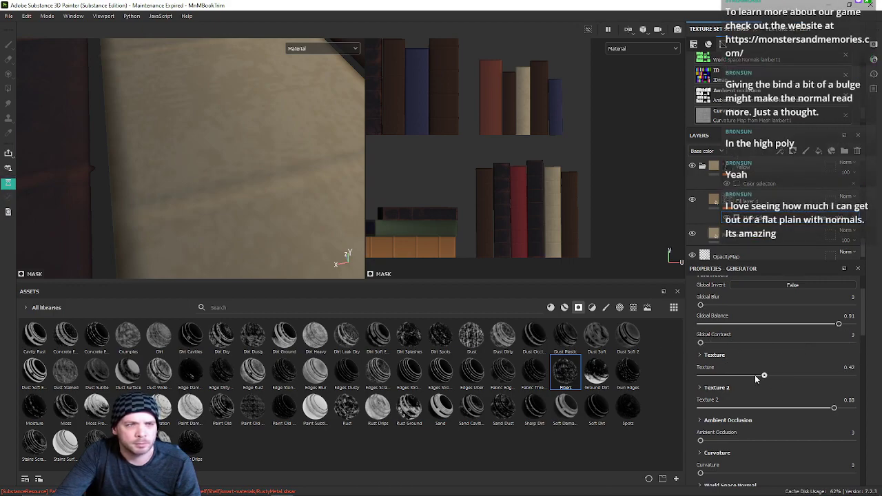
mouse_move(754, 375)
mouse_down()
mouse_move(807, 376)
mouse_move(732, 377)
mouse_move(751, 378)
mouse_move(743, 377)
mouse_up()
alt+drag(355, 181, 232, 145)
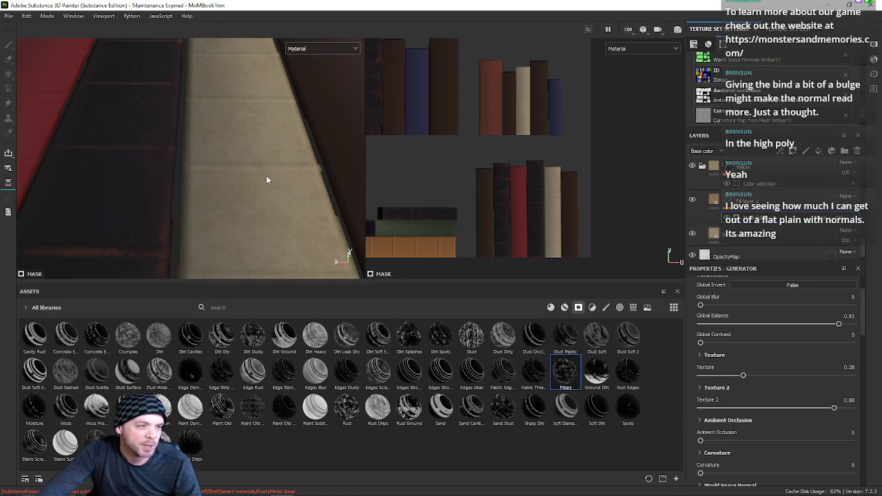
scroll(266, 176, down, 5)
key(ctrl+s)
Step: Switch to S3D Zone Exporter to examine the reference bookshelf's books, and move its window out of the way
alt+drag(244, 163, 207, 215)
scroll(260, 192, up, 2)
scroll(259, 192, up, 2)
mouse_move(372, 492)
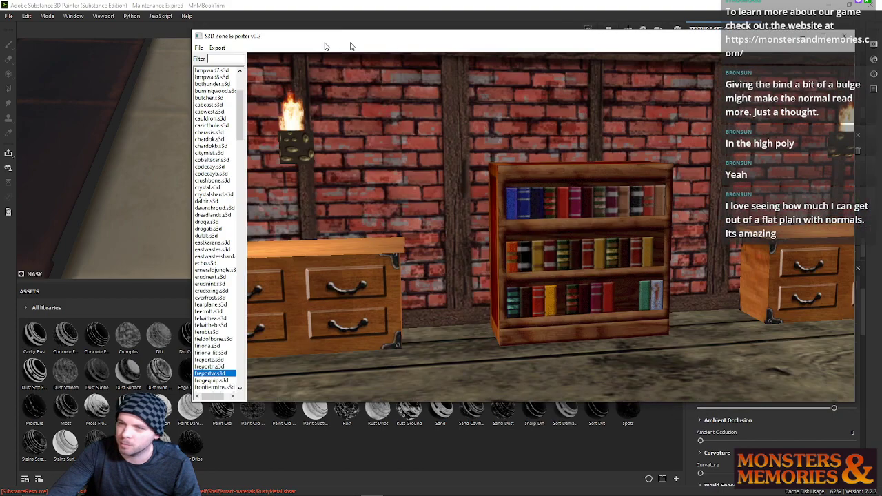
drag(349, 42, 257, 93)
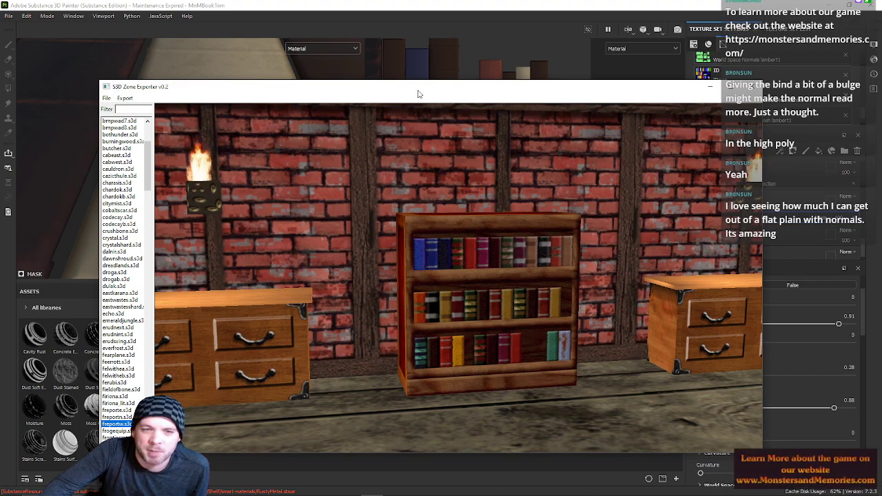
drag(416, 91, 881, 91)
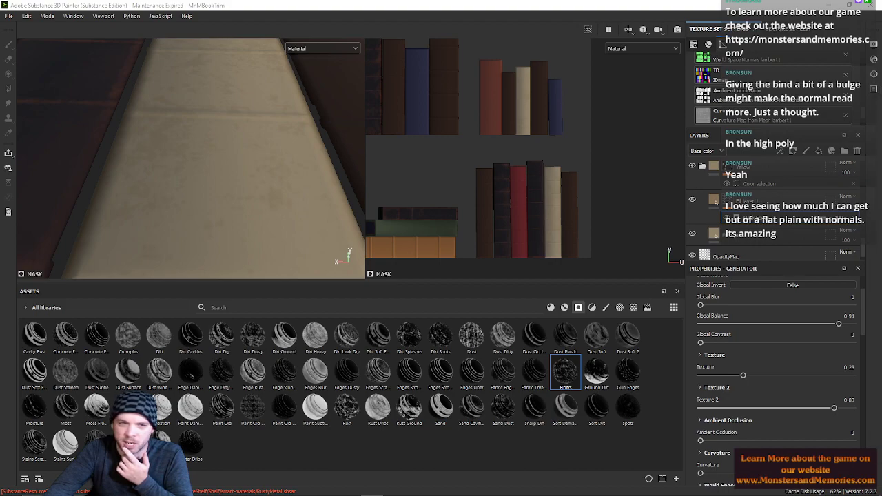
Step: Inspect the beige spine's speckling beside its neighboring books in both the 3D view and the UV layout
alt+drag(363, 166, 257, 213)
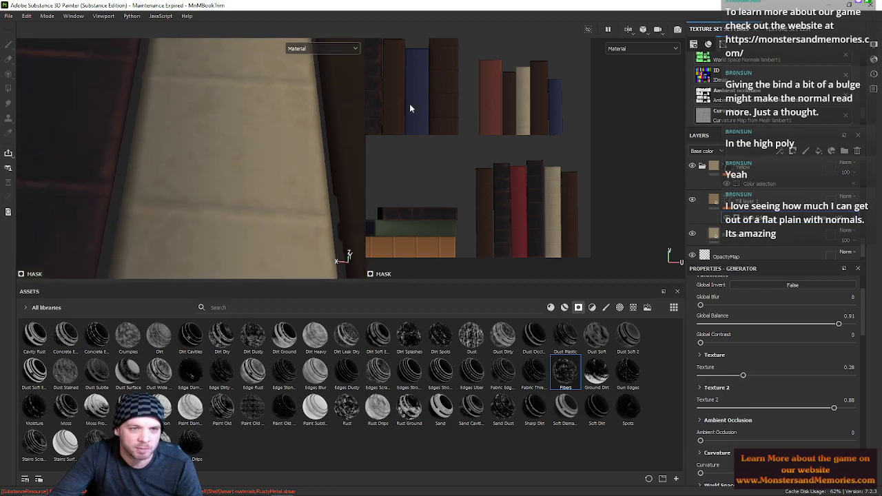
scroll(475, 235, down, 3)
scroll(504, 235, up, 3)
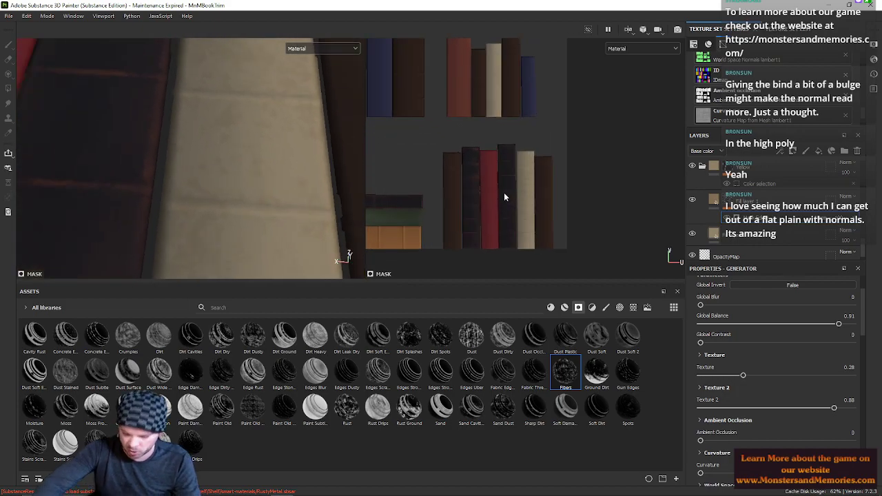
scroll(503, 197, up, 2)
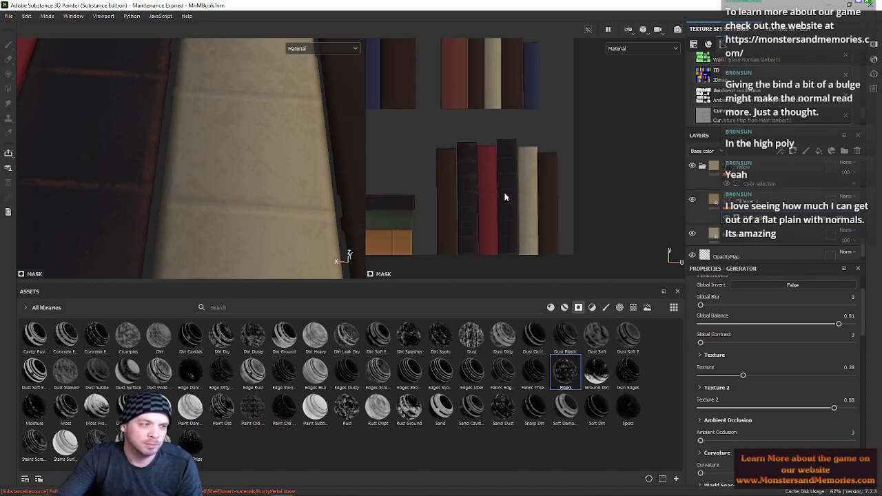
scroll(504, 197, up, 3)
scroll(248, 173, down, 3)
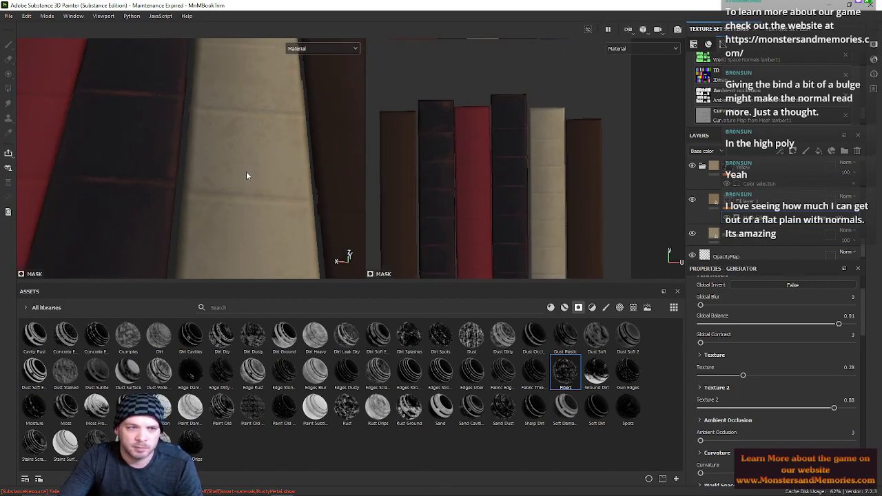
mouse_move(241, 170)
alt+mouse_down()
mouse_move(233, 178)
mouse_move(240, 170)
alt+mouse_up()
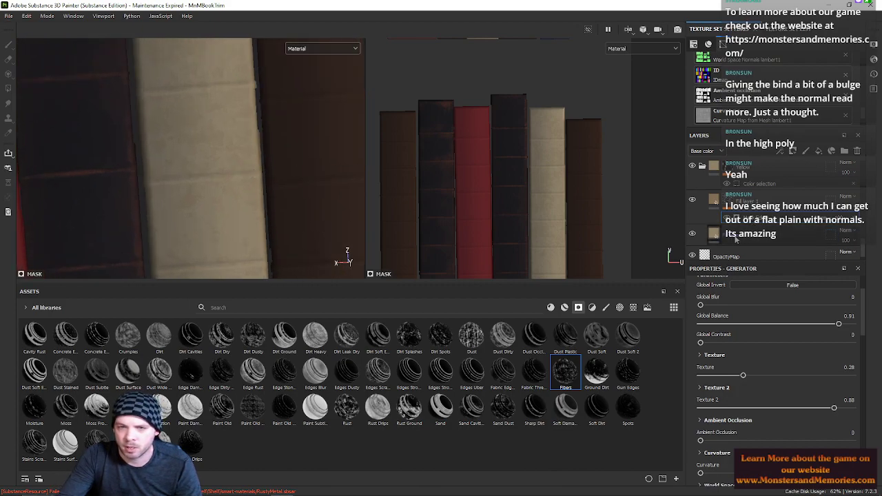
Step: Duplicate the beige base fill layer and change the copy's base color to the sampled brown 684832
click(736, 240)
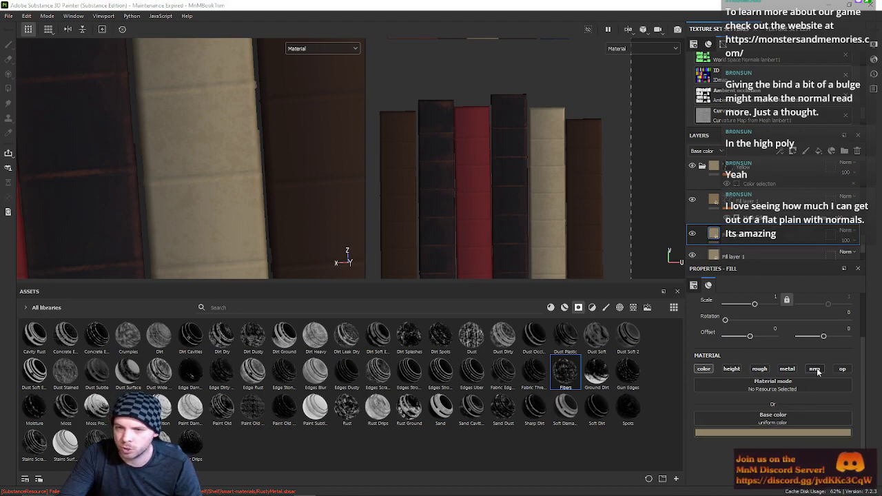
click(798, 433)
click(832, 328)
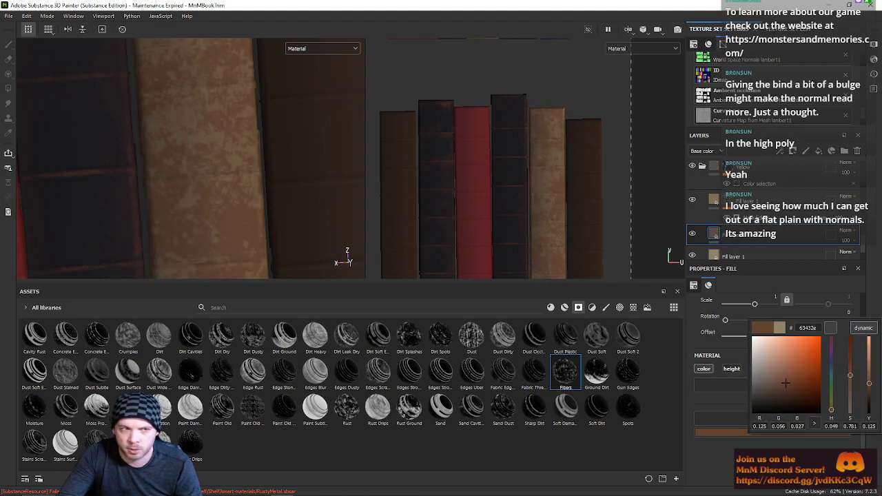
key(ctrl+z)
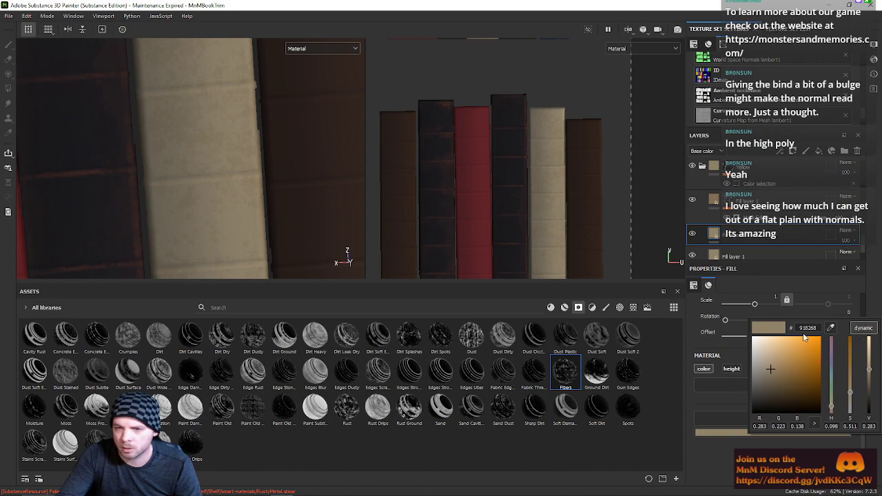
click(832, 331)
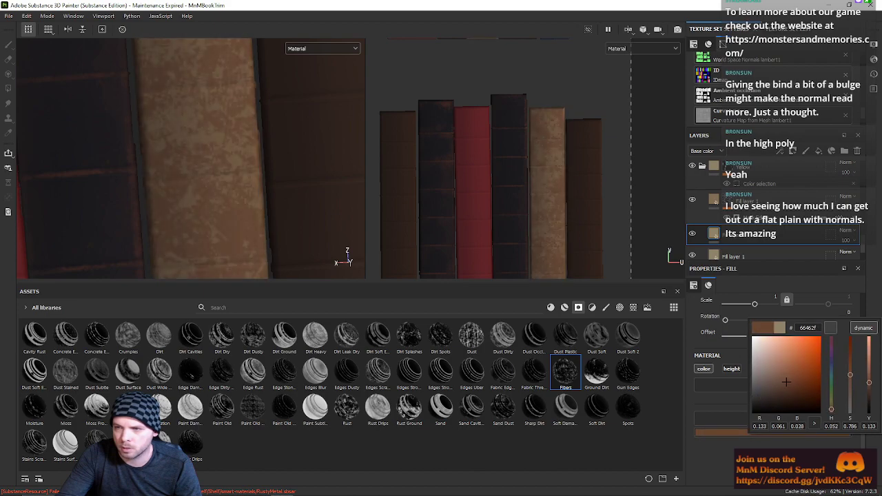
click(727, 321)
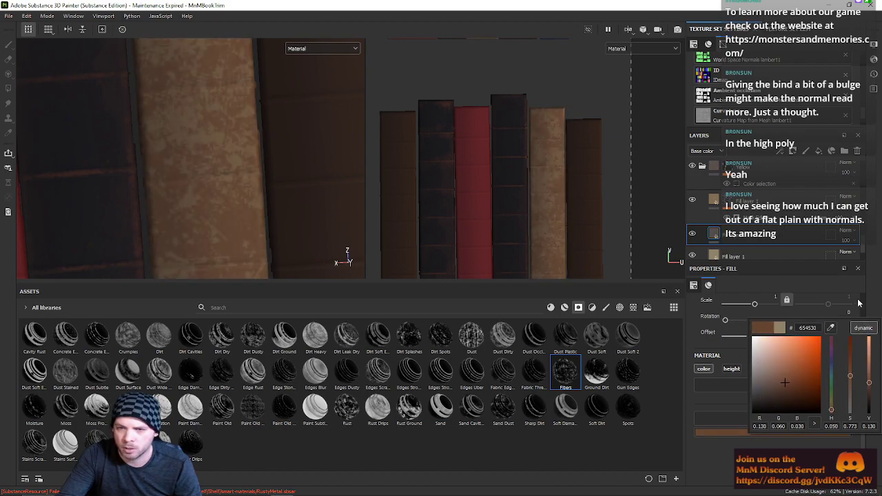
click(831, 328)
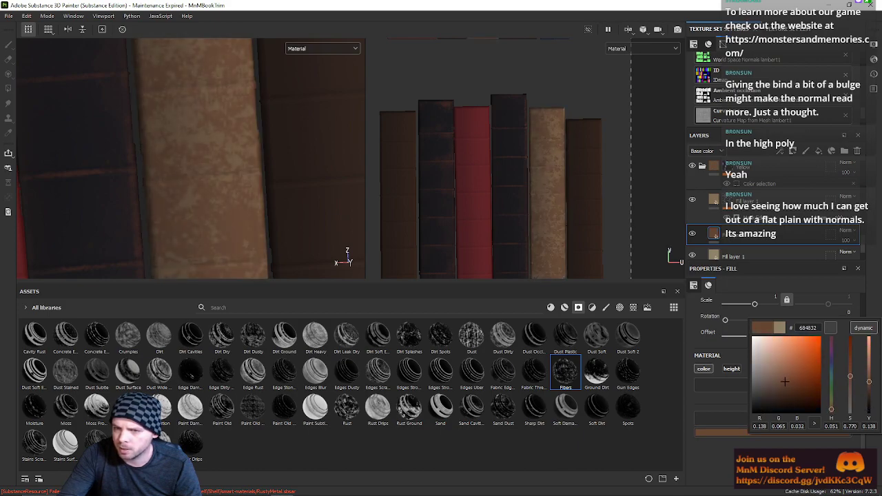
Step: Move the brown fill layer above the speckle layer and give it a black mask
click(796, 252)
drag(794, 250, 778, 195)
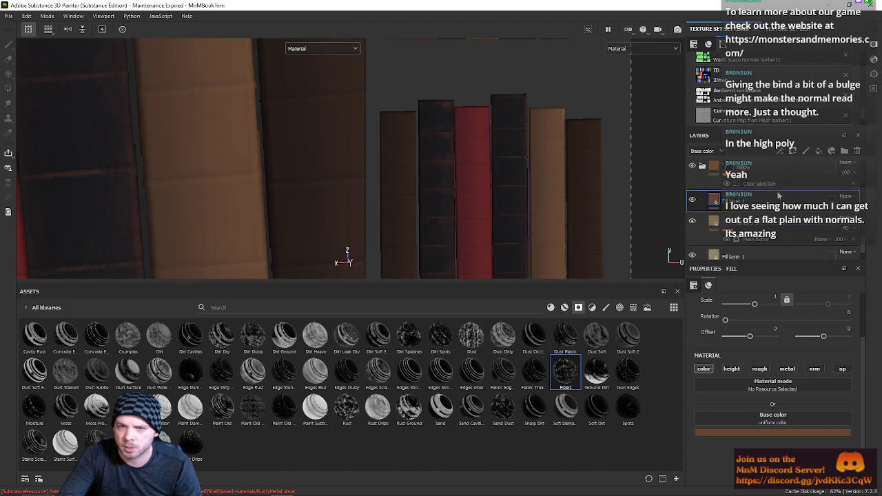
click(757, 214)
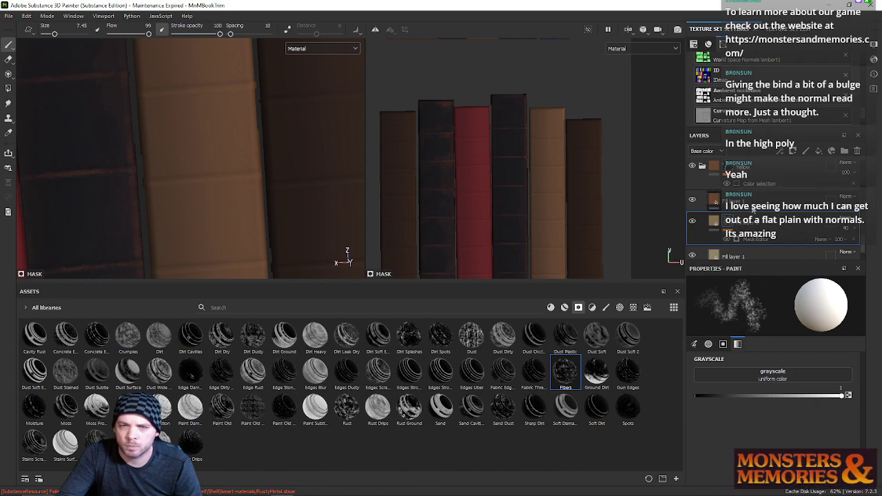
drag(756, 208, 744, 227)
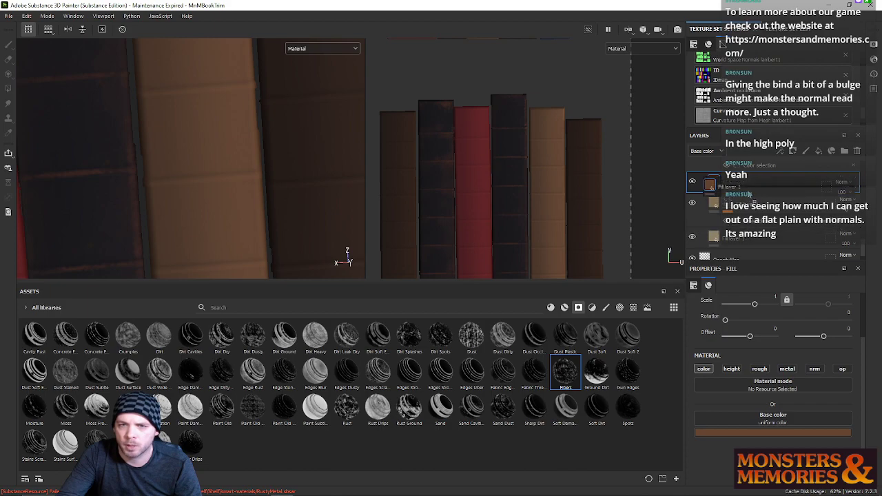
click(848, 180)
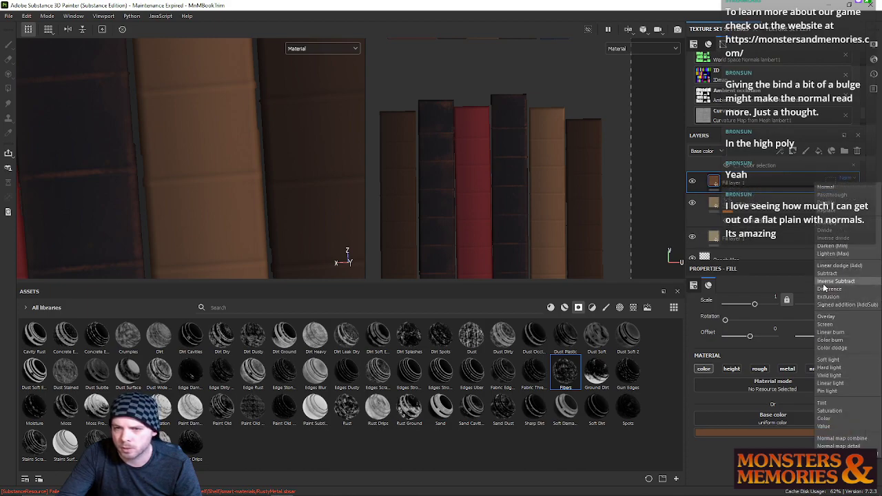
right_click(718, 183)
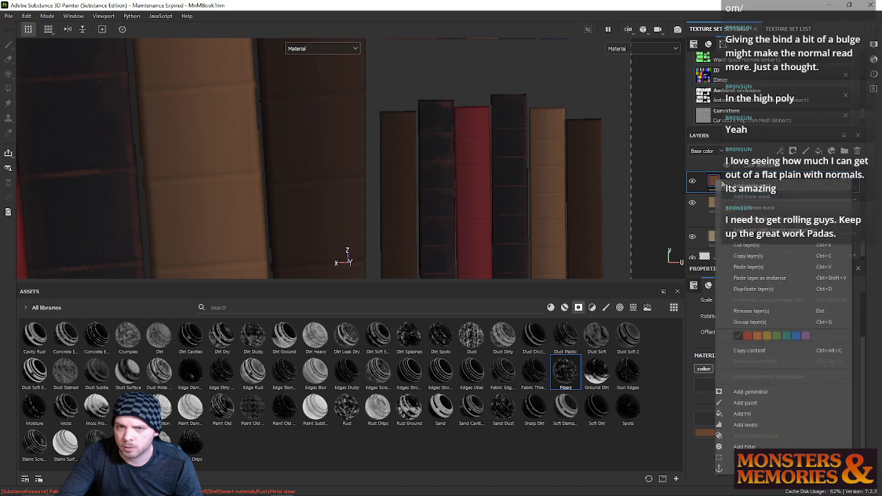
click(732, 194)
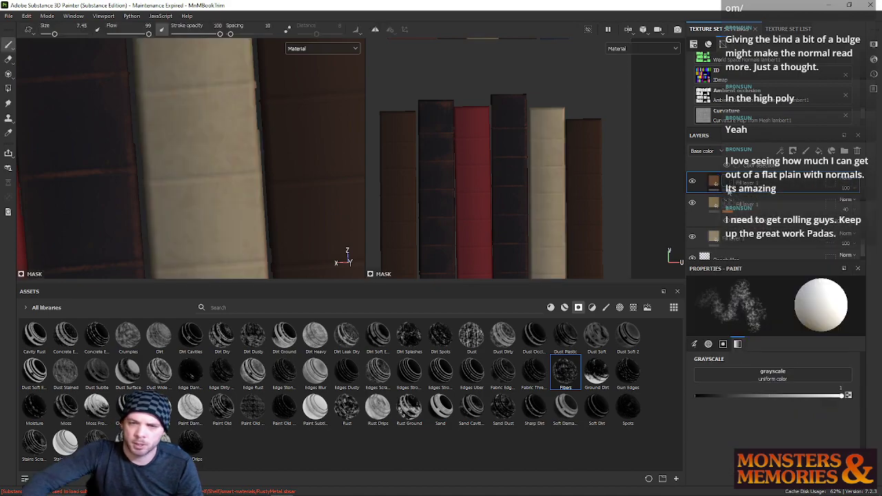
Step: Paint a rough brown stain into the mask on the beige spine and set the layer's blend mode to Darken (Min)
mouse_move(172, 139)
mouse_down()
mouse_move(191, 122)
mouse_move(164, 246)
mouse_up()
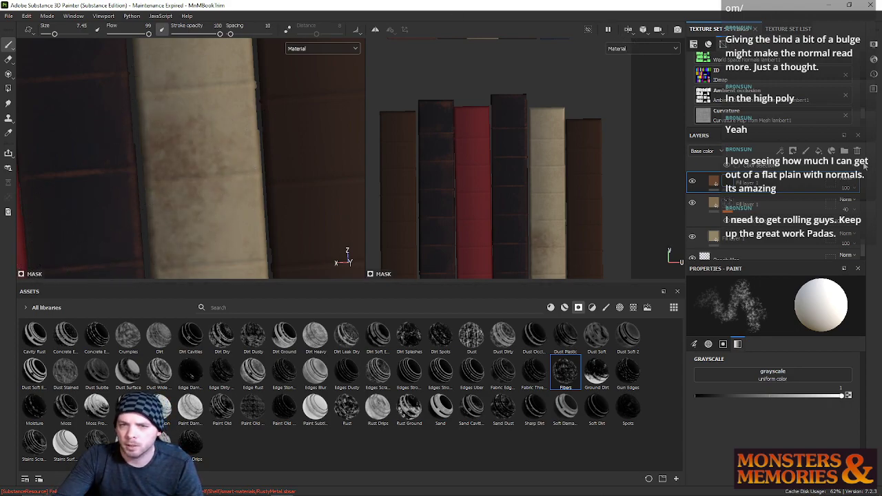
click(845, 186)
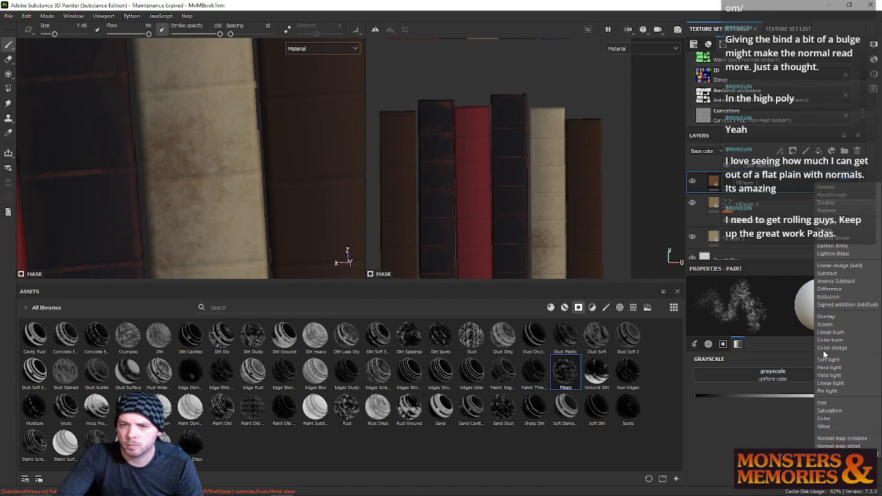
click(826, 317)
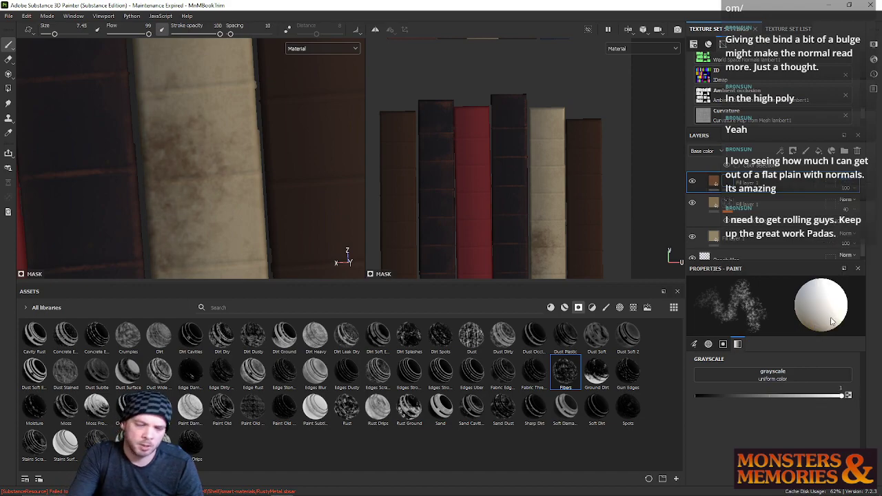
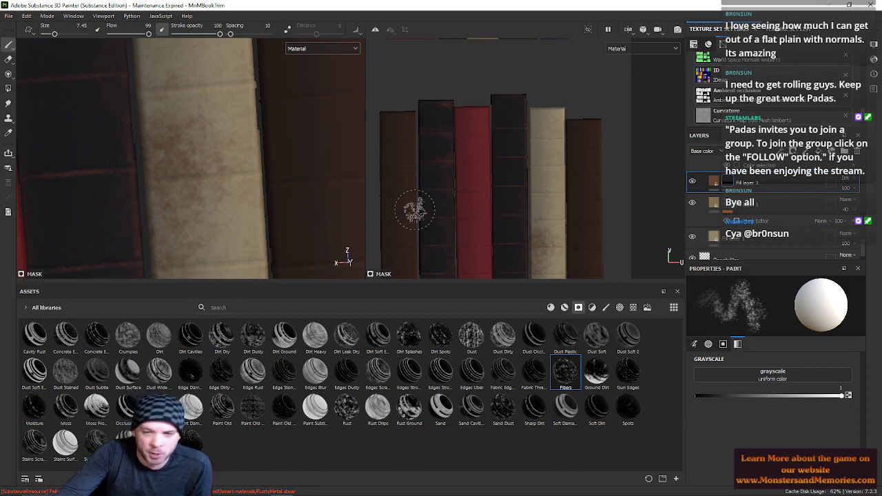
Step: Enlarge the viewports and extend the brown staining toward the foot of the beige spine with brush size 5.24
mouse_move(407, 495)
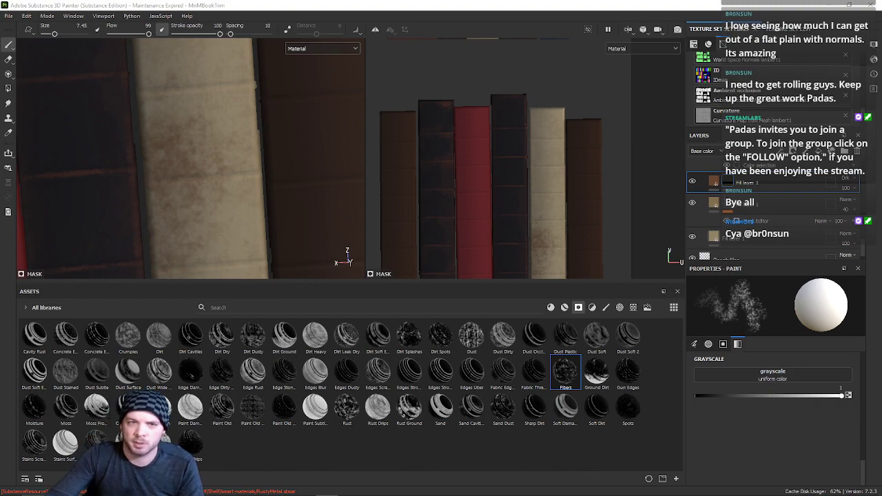
scroll(160, 184, down, 5)
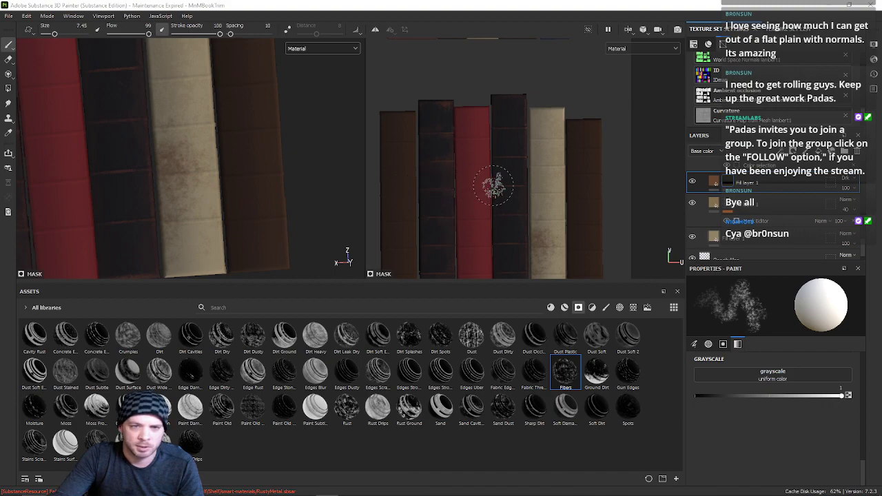
scroll(483, 183, up, 2)
drag(533, 283, 522, 391)
alt+middle_drag(498, 282, 429, 237)
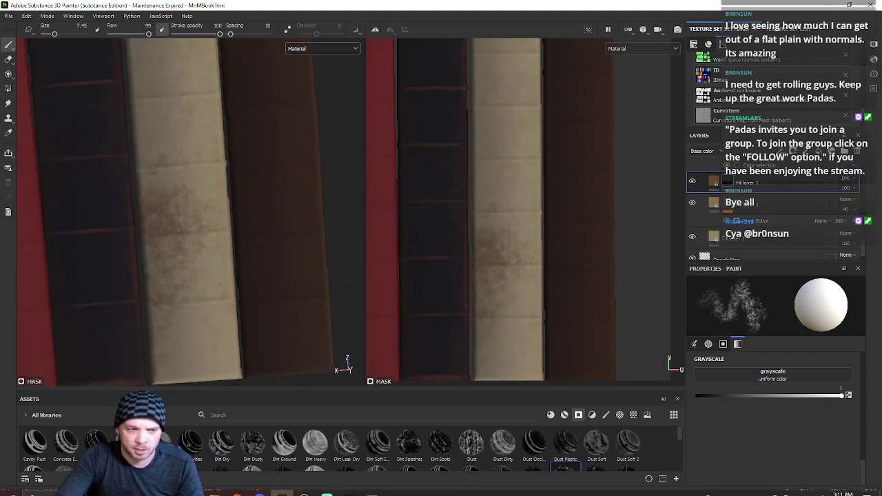
scroll(491, 251, down, 1)
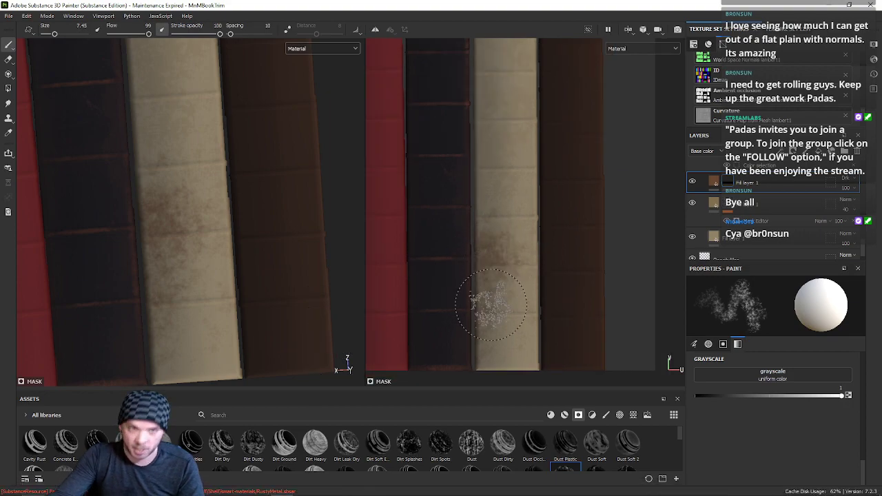
scroll(495, 284, up, 1)
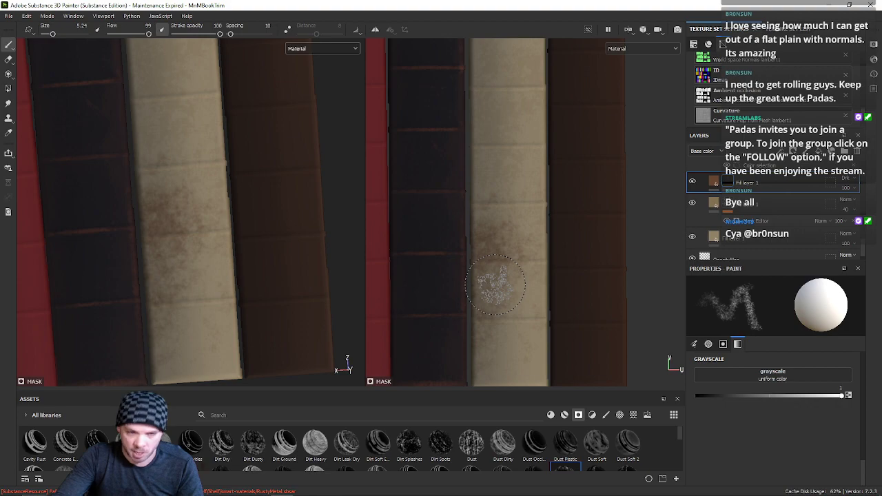
scroll(495, 284, down, 1)
mouse_move(459, 263)
alt+middle_down()
mouse_move(473, 225)
mouse_move(466, 216)
alt+middle_up()
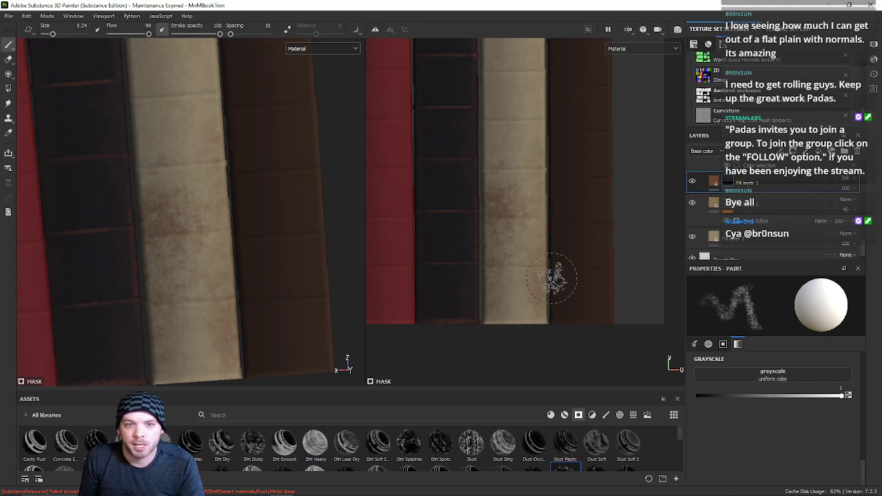
Step: Soften and spread the stain in the mask across the lower half of the beige spine and along its edge
drag(717, 396, 696, 395)
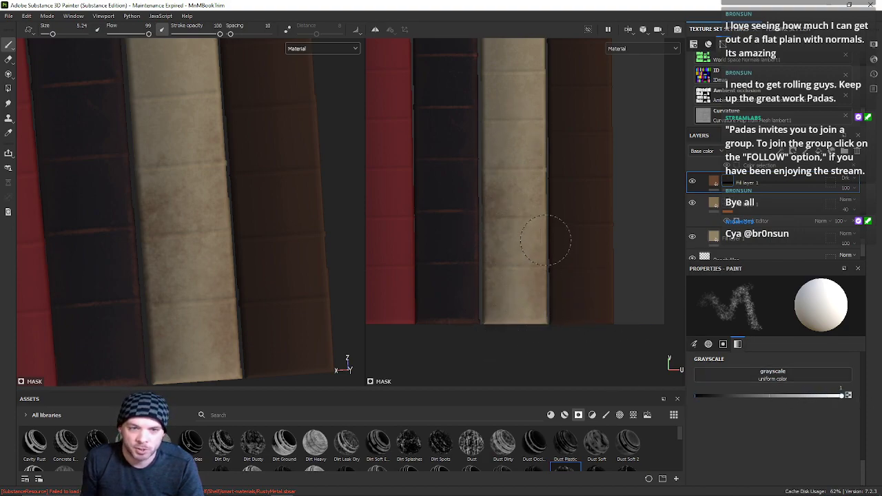
mouse_move(545, 240)
mouse_down()
mouse_move(545, 172)
mouse_move(548, 331)
mouse_up()
alt+middle_drag(568, 136, 530, 232)
scroll(530, 232, down, 1)
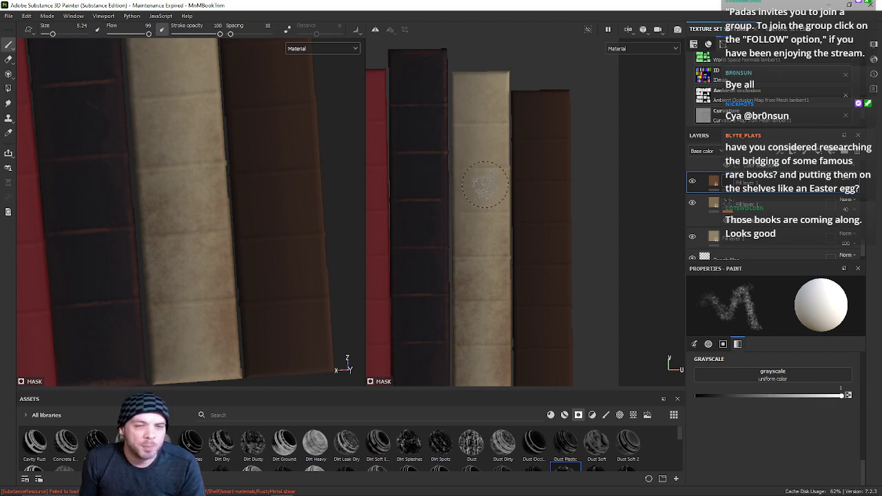
Step: Reduce the brush size to 2.24 and the flow to 93 for touching up the stain on the beige spine
ctrl+right_drag(488, 171, 473, 172)
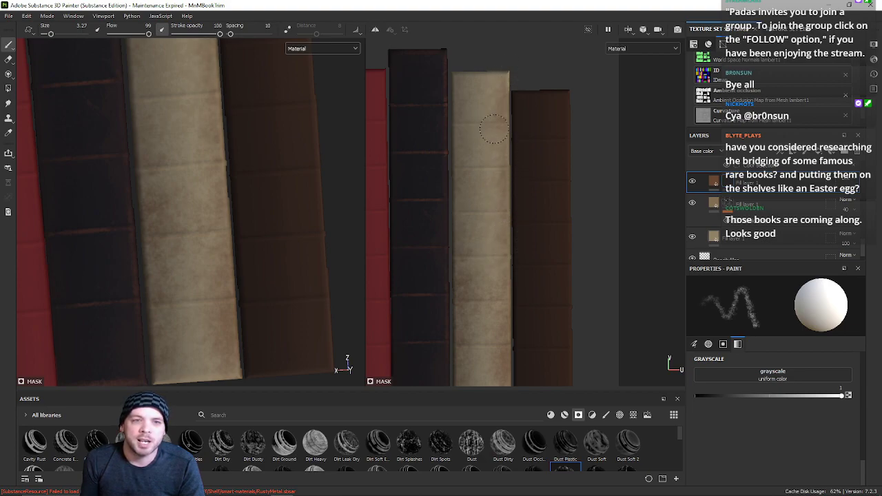
scroll(549, 174, up, 4)
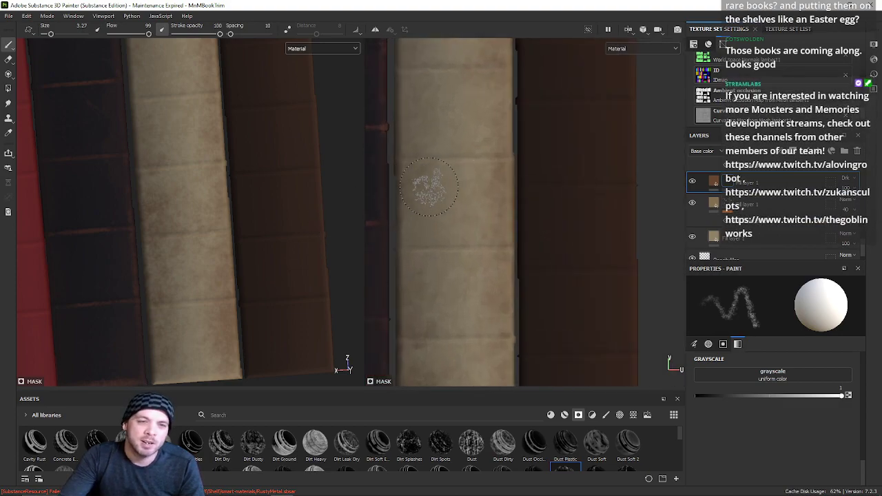
scroll(453, 189, up, 2)
mouse_move(440, 187)
ctrl+right_down()
mouse_move(432, 187)
mouse_move(446, 186)
ctrl+right_up()
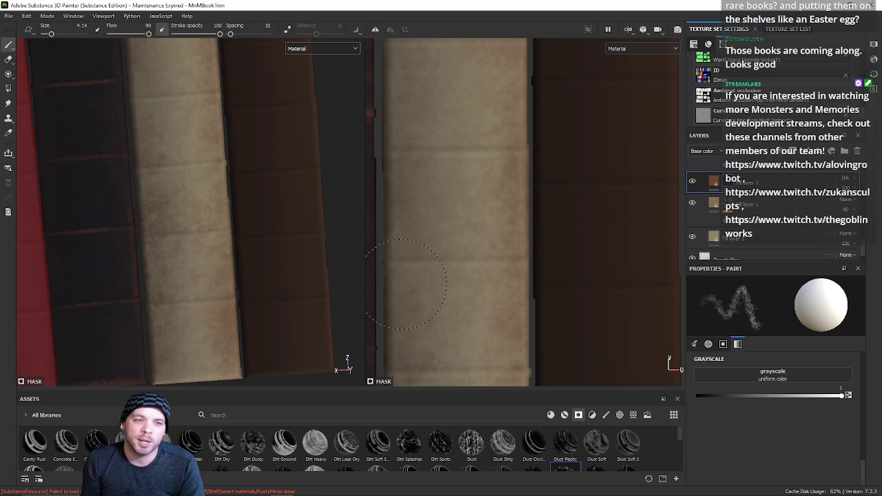
mouse_move(401, 260)
ctrl+mouse_down()
mouse_move(381, 264)
mouse_move(401, 241)
ctrl+mouse_up()
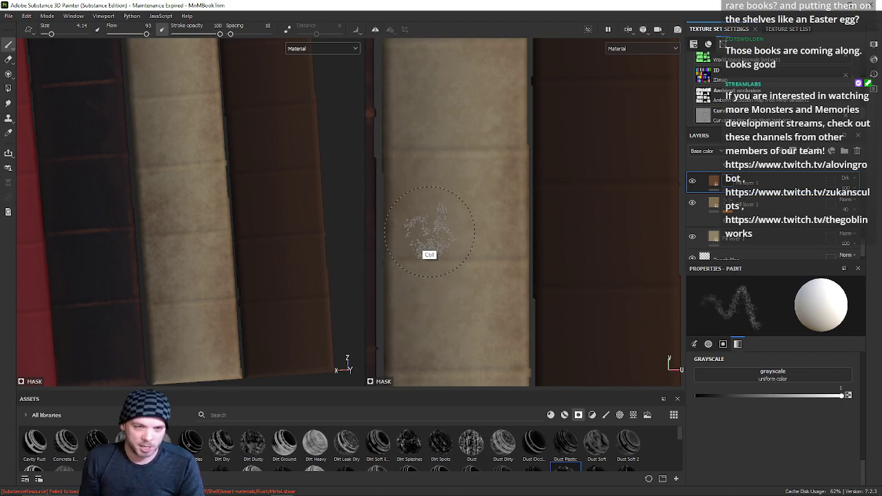
ctrl+right_drag(425, 232, 409, 232)
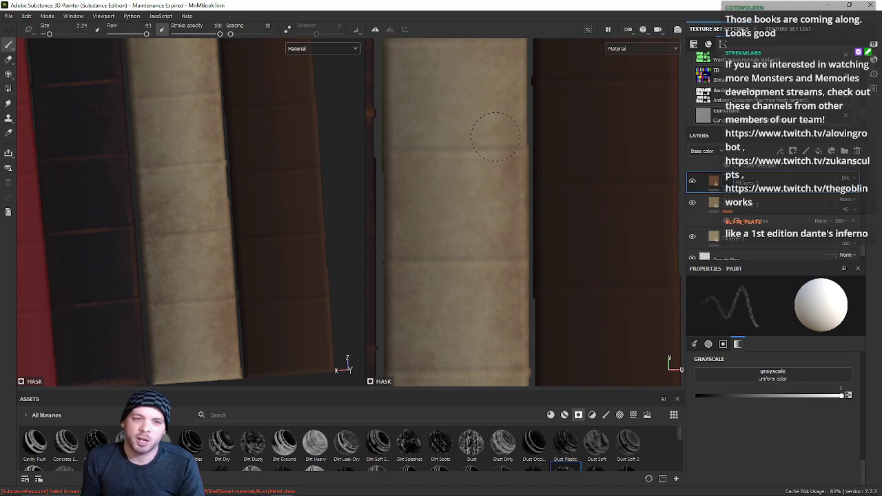
middle_drag(505, 113, 534, 104)
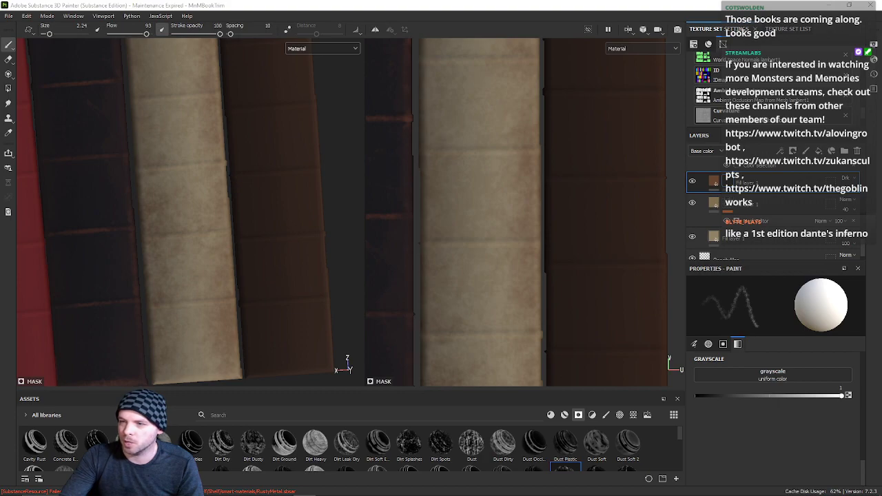
Step: Examine the spine ageing, titles and gold ornaments on the antique books in the reference photo
mouse_move(881, 166)
right_down()
mouse_move(610, 150)
mouse_move(576, 194)
right_up()
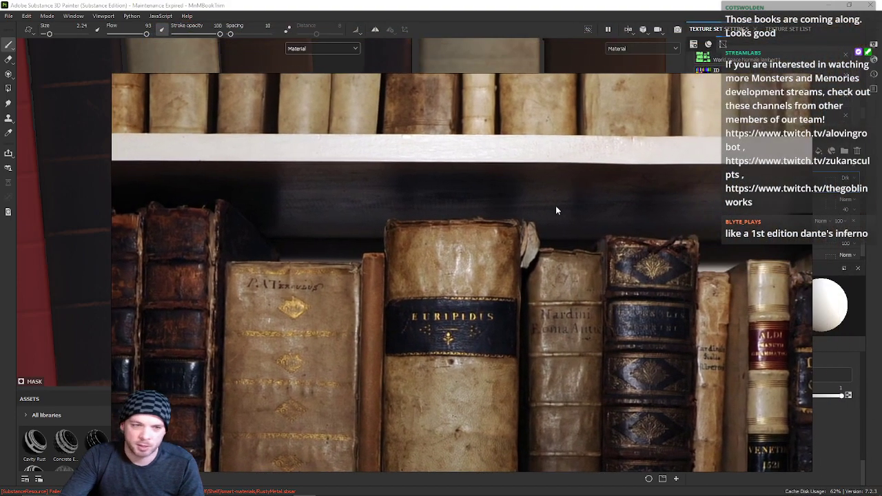
scroll(328, 285, down, 5)
scroll(311, 313, up, 3)
scroll(306, 336, up, 2)
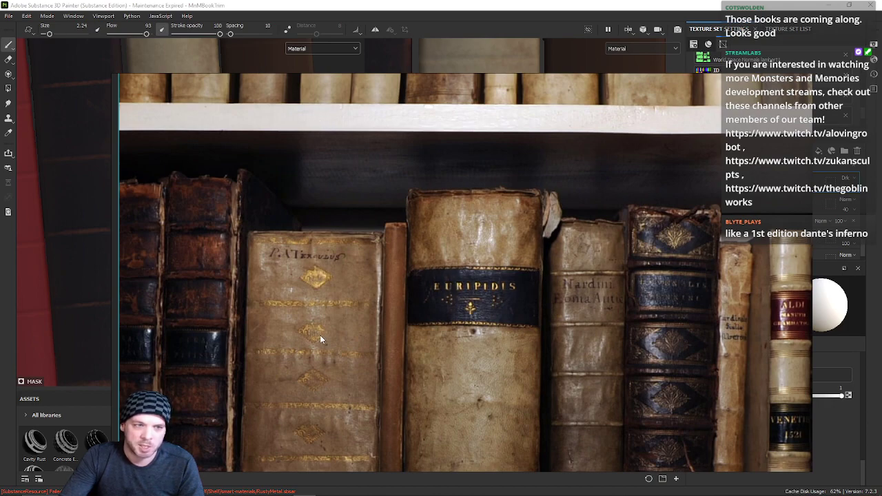
middle_drag(357, 405, 355, 324)
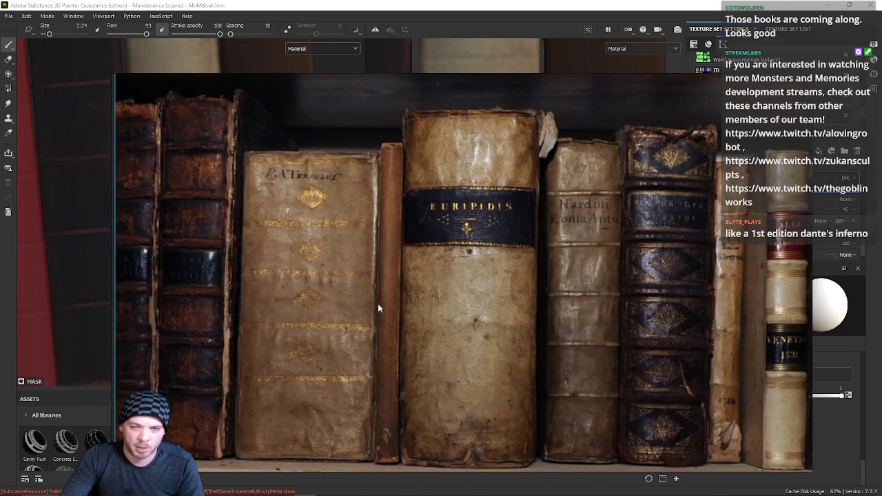
scroll(379, 302, down, 3)
scroll(500, 358, down, 2)
scroll(545, 310, up, 3)
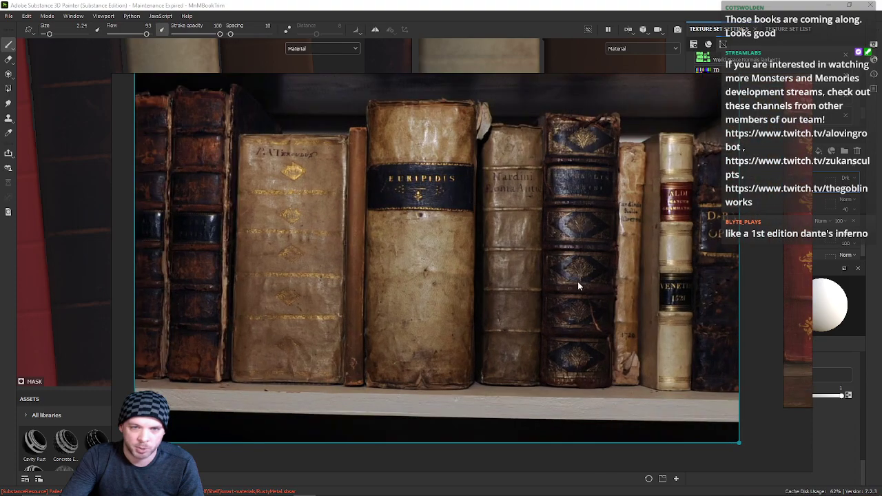
scroll(589, 260, up, 4)
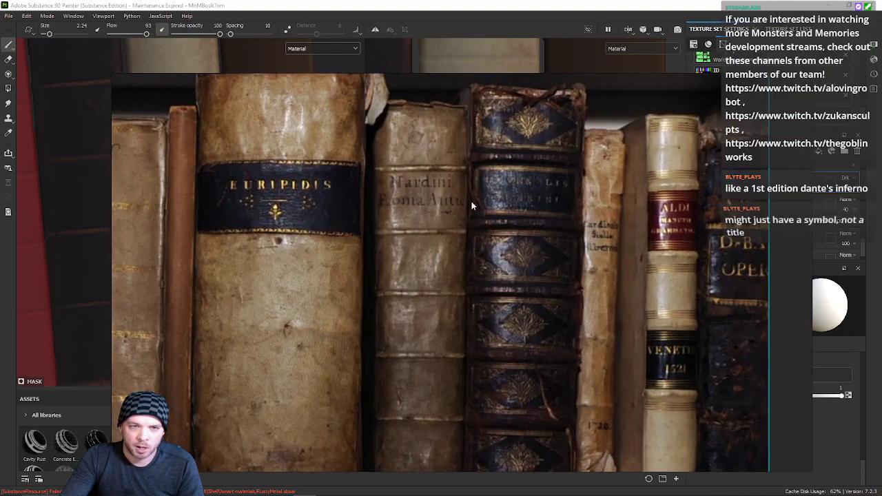
right_drag(535, 255, 881, 310)
Step: Add a new fill layer at the top of the layer stack, above the book color groups
alt+right_drag(345, 307, 278, 394)
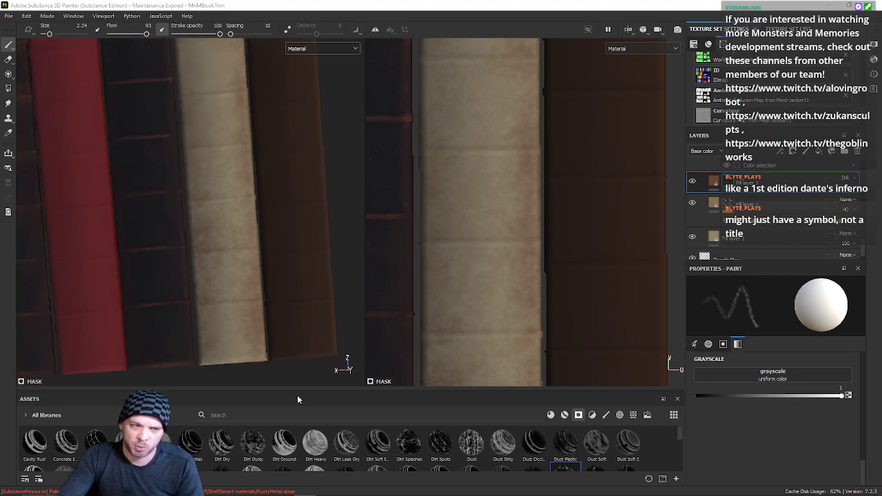
scroll(779, 199, up, 6)
click(820, 172)
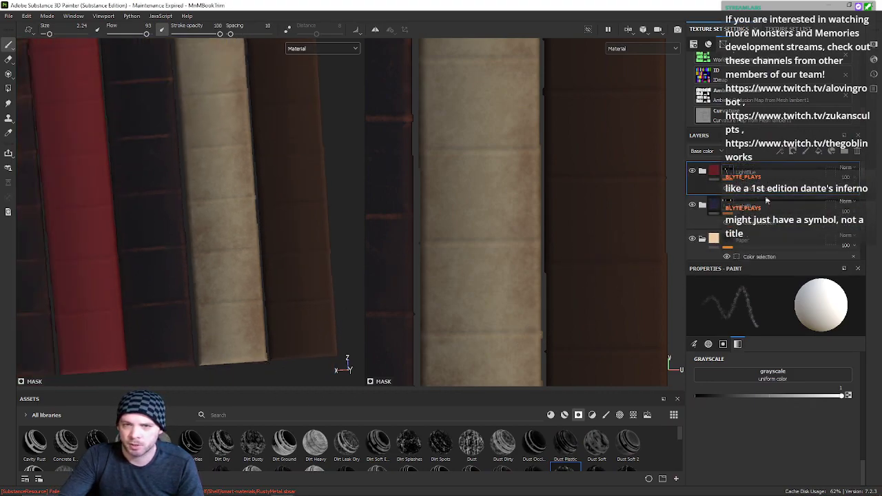
click(820, 153)
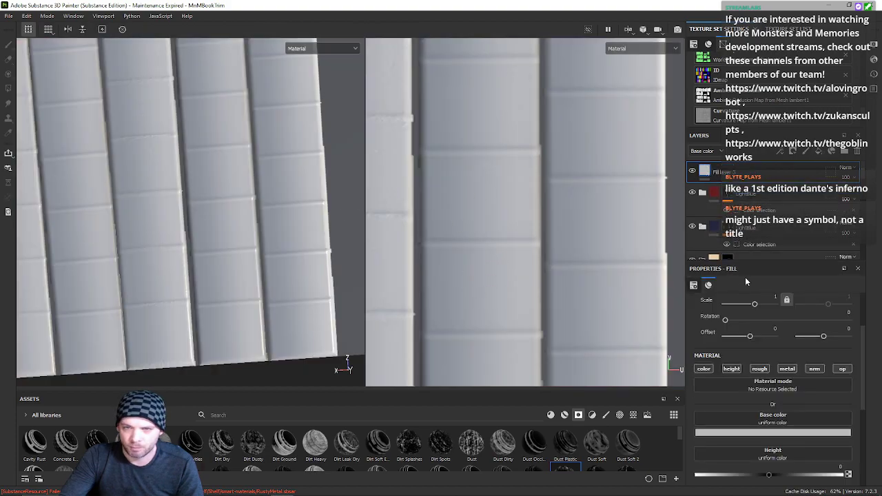
right_click(713, 173)
click(704, 172)
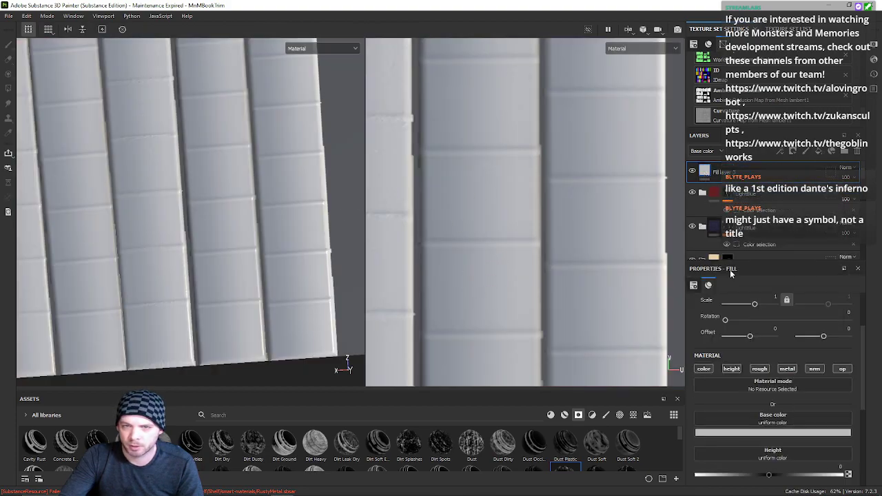
Step: Limit the new fill layer to the color channel by disabling height, roughness, metallic, normal and opacity
scroll(765, 450, down, 2)
scroll(751, 407, up, 2)
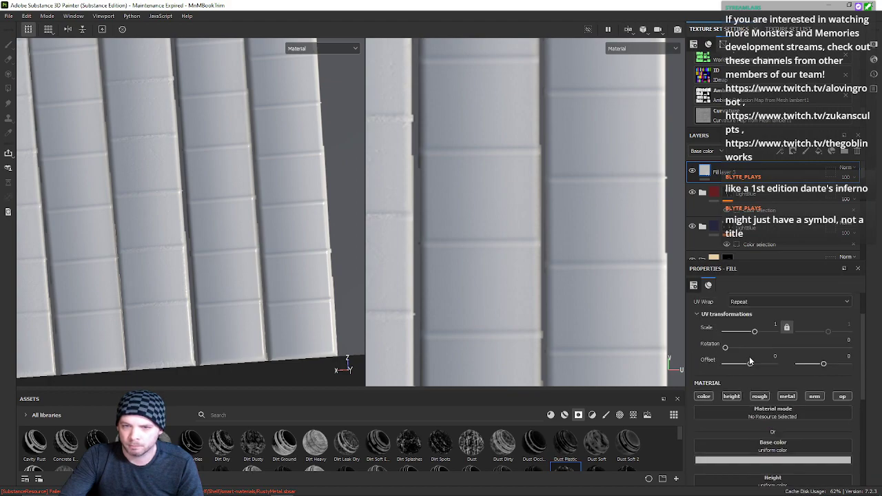
click(761, 399)
click(787, 399)
click(815, 399)
click(843, 396)
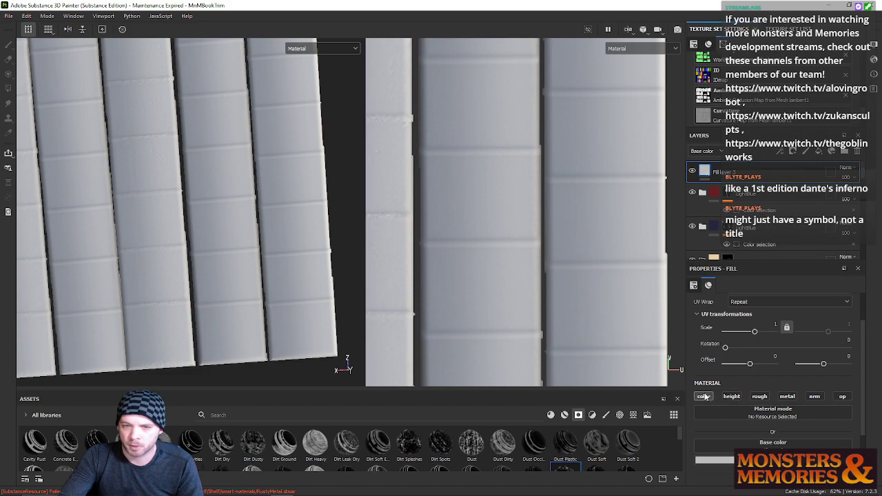
click(705, 397)
click(709, 397)
Step: Set the new fill layer's base color to a muted gold and give the layer a black mask
click(713, 459)
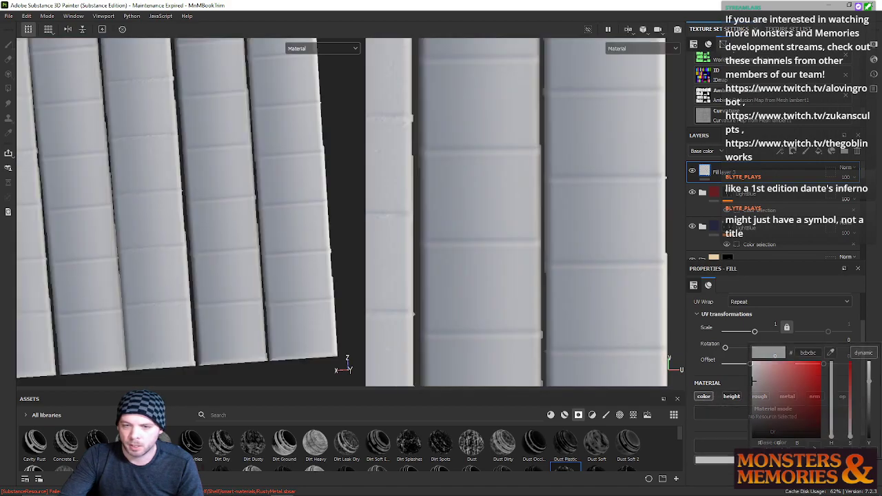
drag(832, 350, 881, 350)
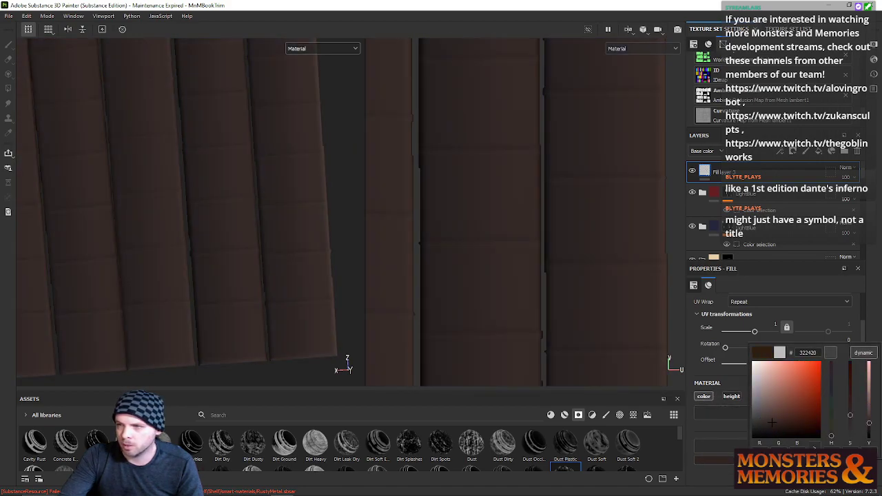
mouse_move(774, 384)
mouse_down()
mouse_move(779, 412)
mouse_move(778, 397)
mouse_move(795, 389)
mouse_move(779, 398)
mouse_up()
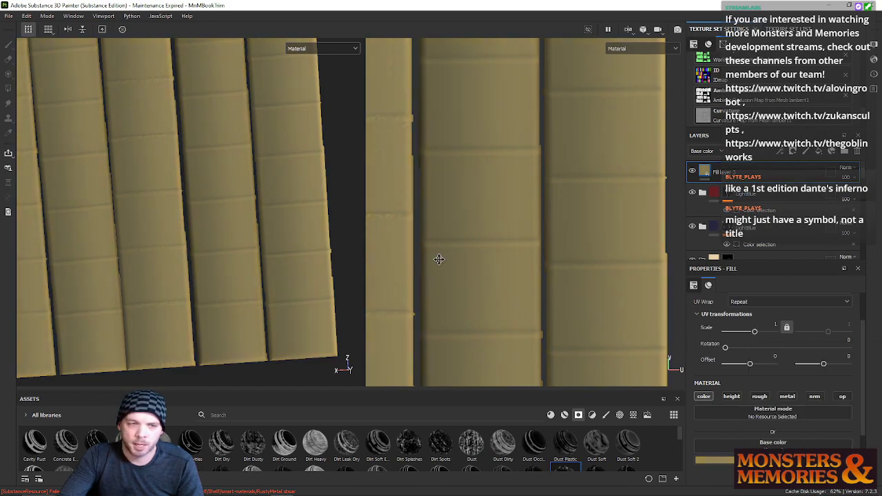
right_click(702, 191)
click(730, 192)
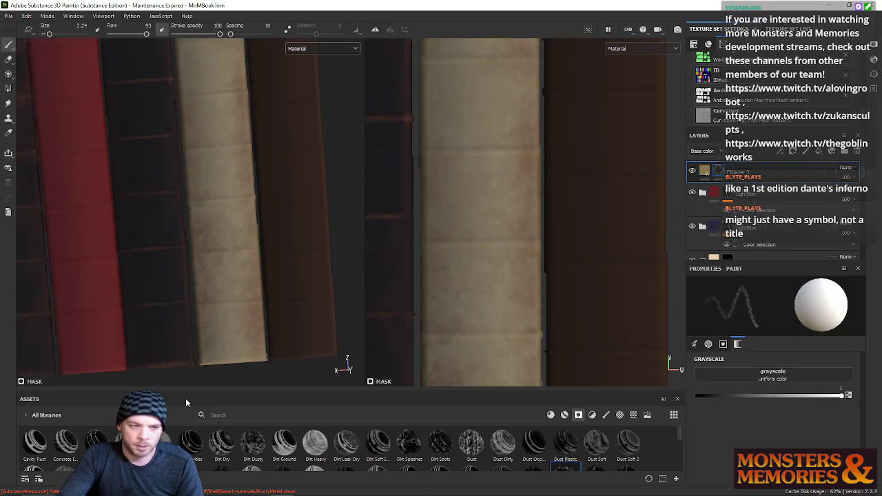
Step: Enlarge the asset browser, show the brushes and choose the Basic Hard brush
click(606, 415)
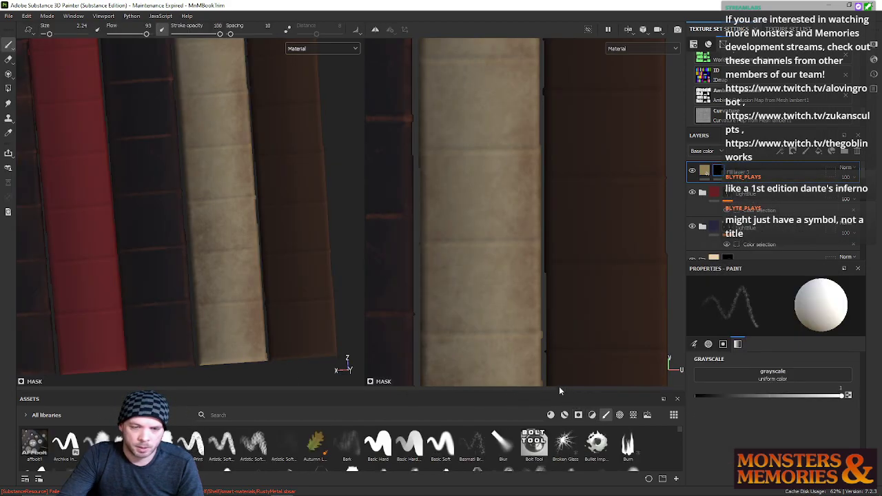
drag(559, 387, 550, 275)
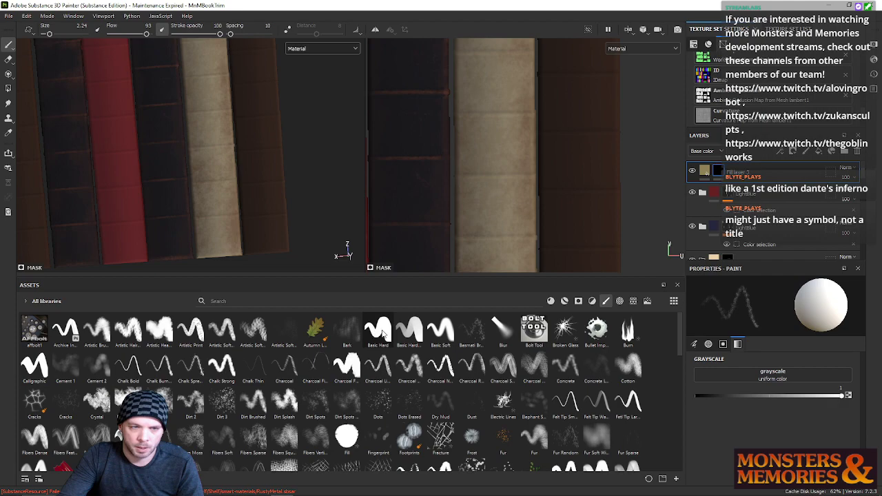
click(385, 334)
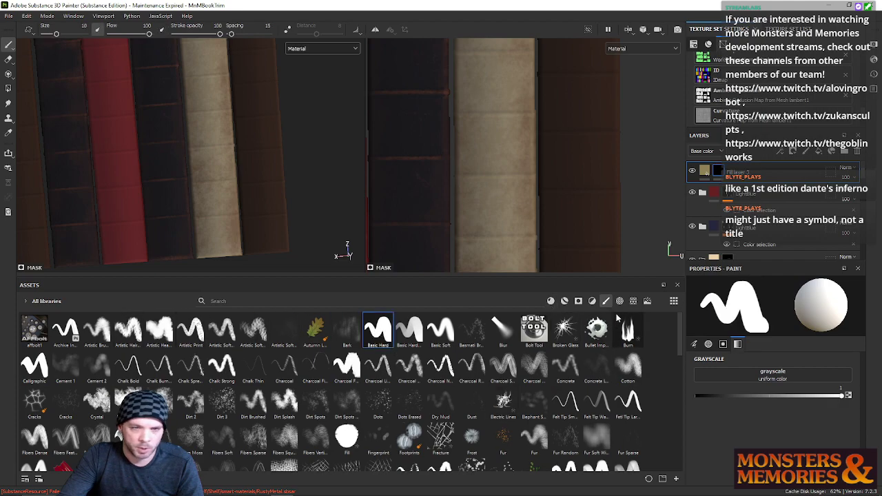
Step: Load the Celtic Cross Round alpha and stamp it once in the mask on the dark spine at brush size 1.86
click(551, 301)
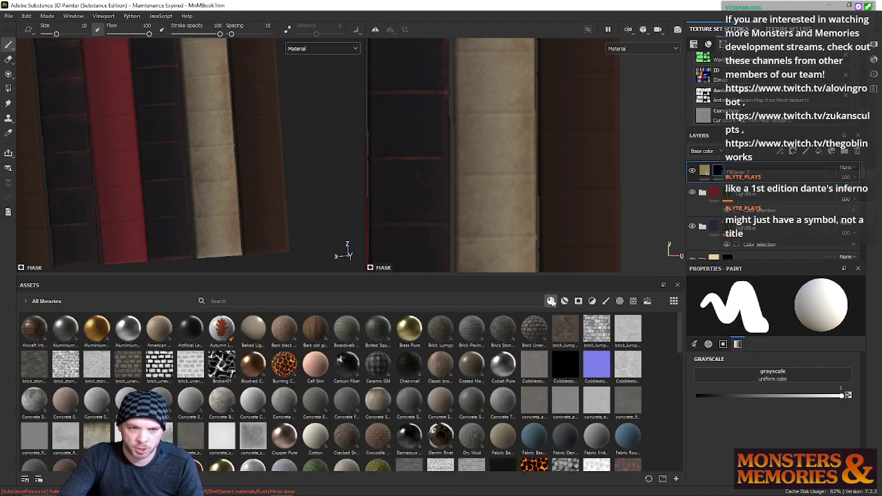
click(619, 301)
scroll(406, 417, down, 5)
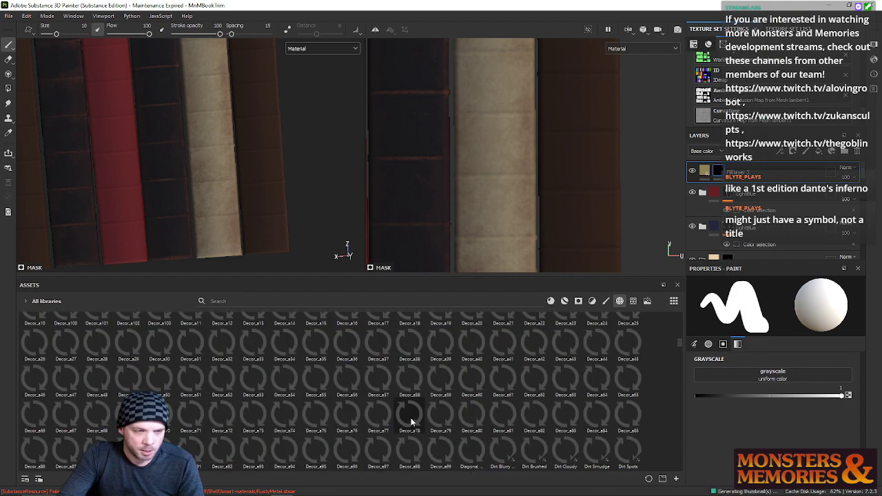
scroll(411, 421, up, 10)
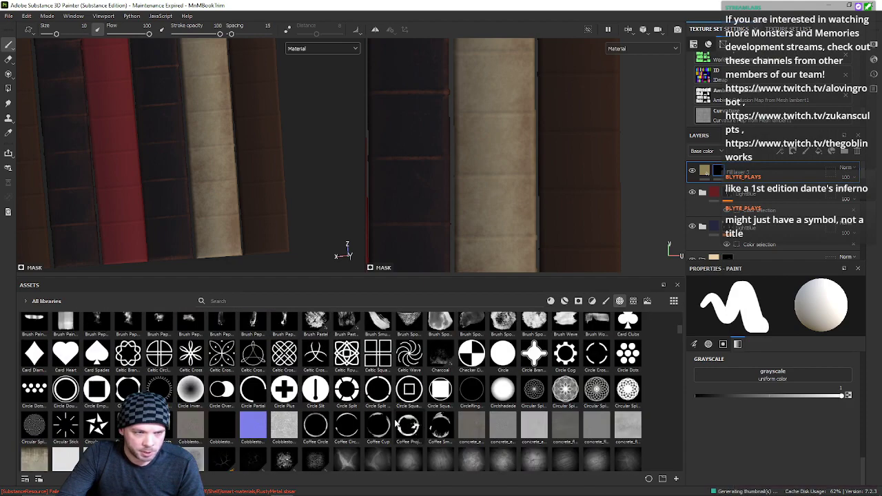
click(284, 354)
mouse_move(425, 123)
ctrl+right_down()
mouse_move(438, 123)
mouse_move(417, 123)
ctrl+right_up()
click(405, 125)
Step: Inspect the gold symbol on the dark spine from close up and at a low angle, and review the brush and alpha parameters
scroll(411, 126, up, 3)
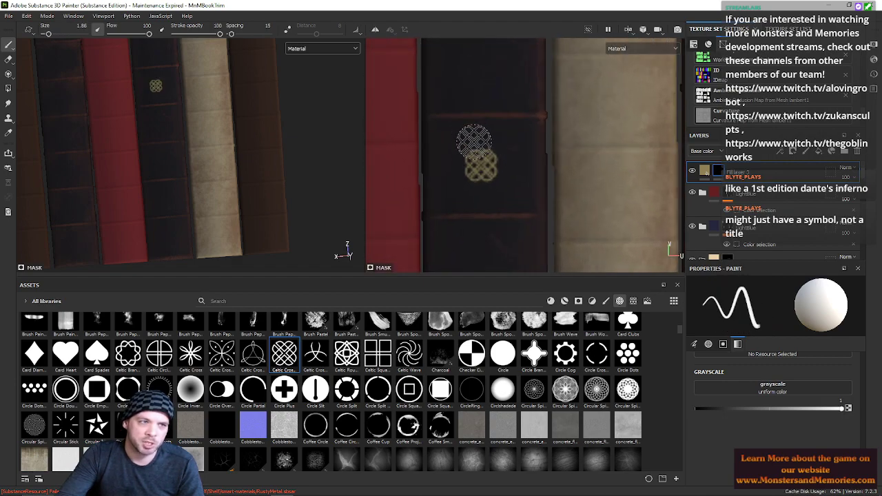
scroll(474, 142, up, 2)
scroll(455, 158, down, 1)
mouse_move(484, 151)
alt+middle_down()
mouse_move(505, 91)
mouse_move(502, 59)
alt+middle_up()
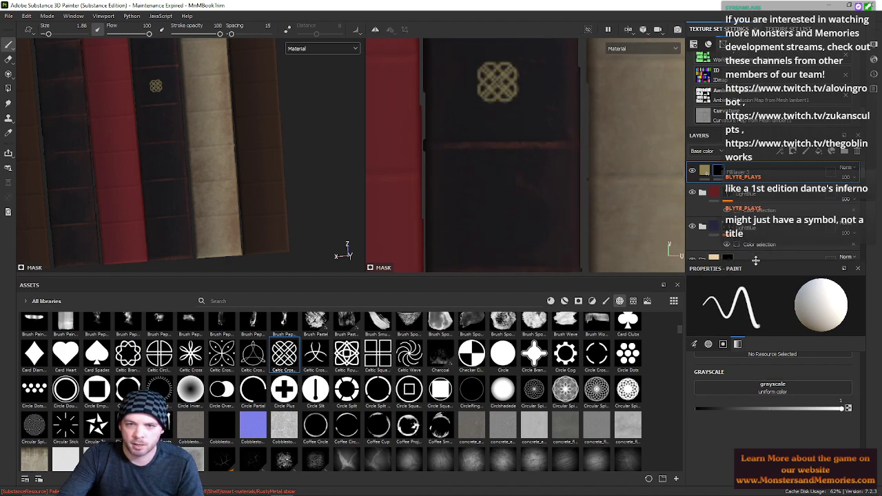
drag(756, 260, 756, 242)
alt+middle_drag(206, 114, 222, 198)
alt+drag(222, 198, 200, 180)
scroll(200, 180, up, 3)
alt+middle_drag(207, 127, 226, 193)
alt+drag(226, 193, 266, 189)
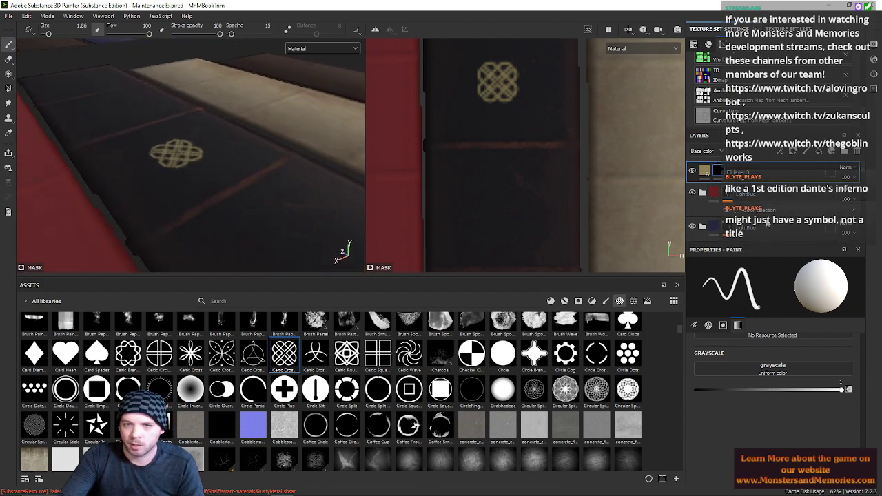
scroll(758, 354, up, 10)
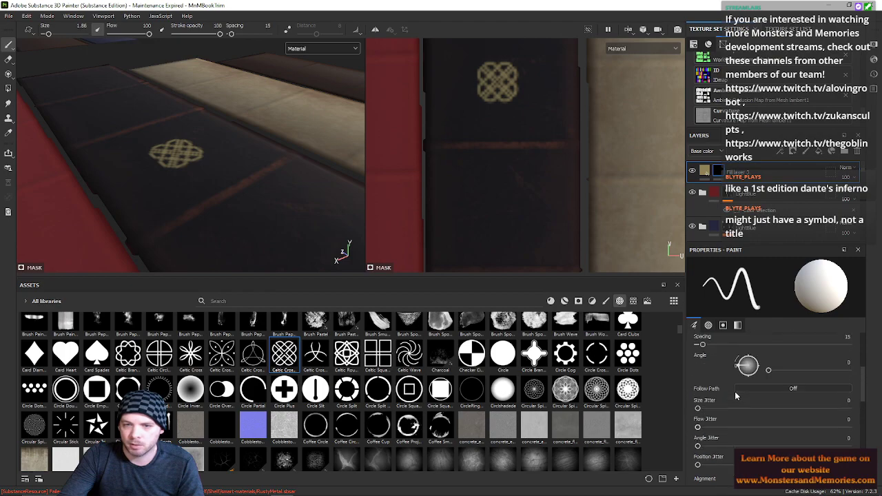
scroll(736, 396, down, 6)
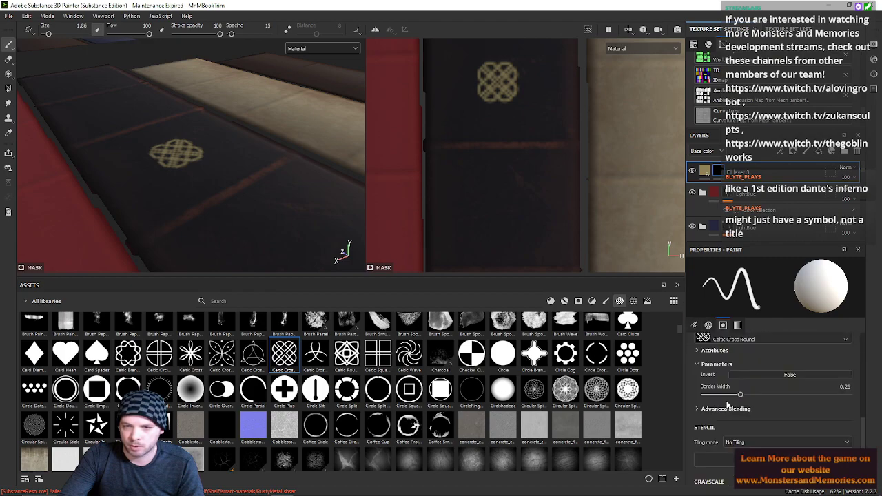
Step: Enable the roughness channel on the gold fill layer and bring its roughness setting into reach
click(705, 170)
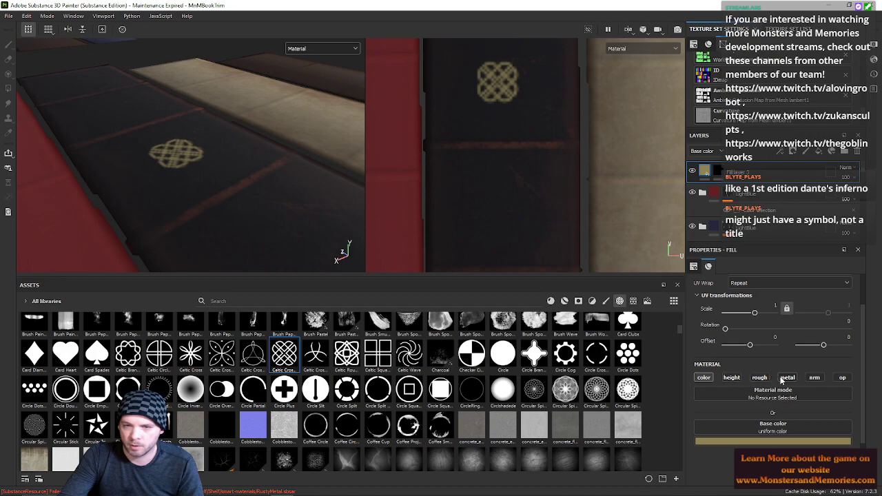
click(759, 379)
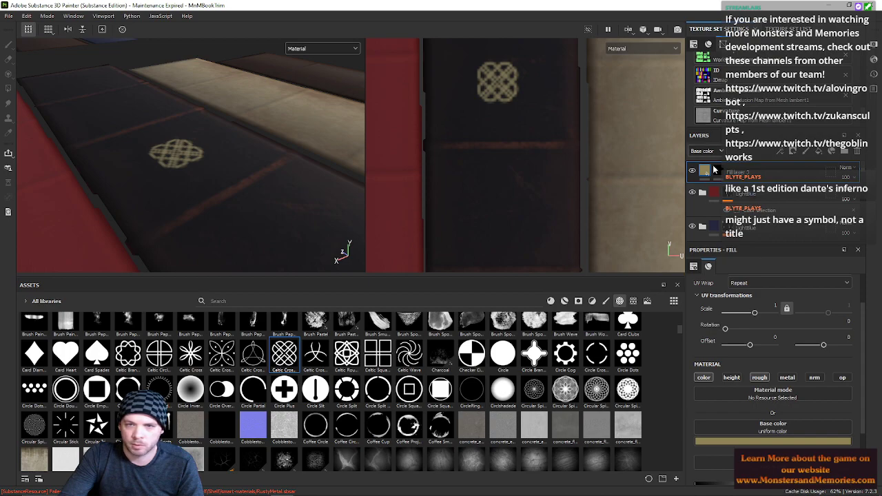
scroll(739, 297, down, 2)
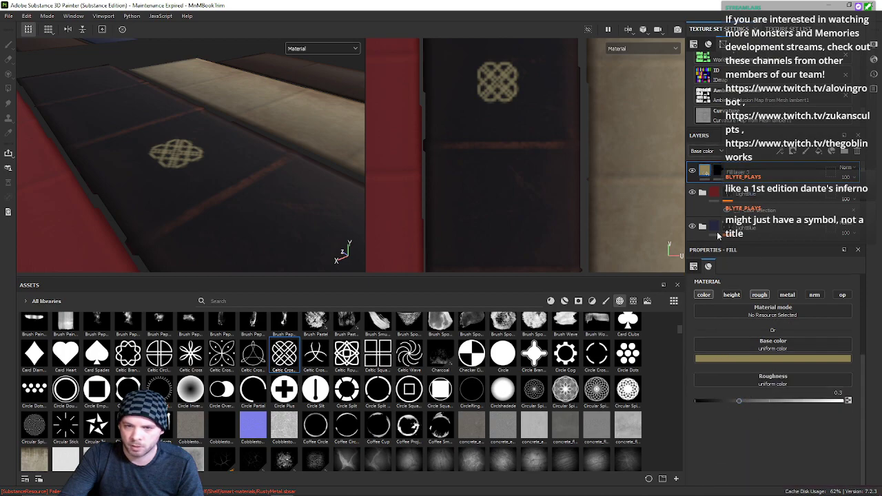
Step: Enable the height channel on the gold fill layer and set its height to -0.1827 for a pressed-in symbol
click(731, 295)
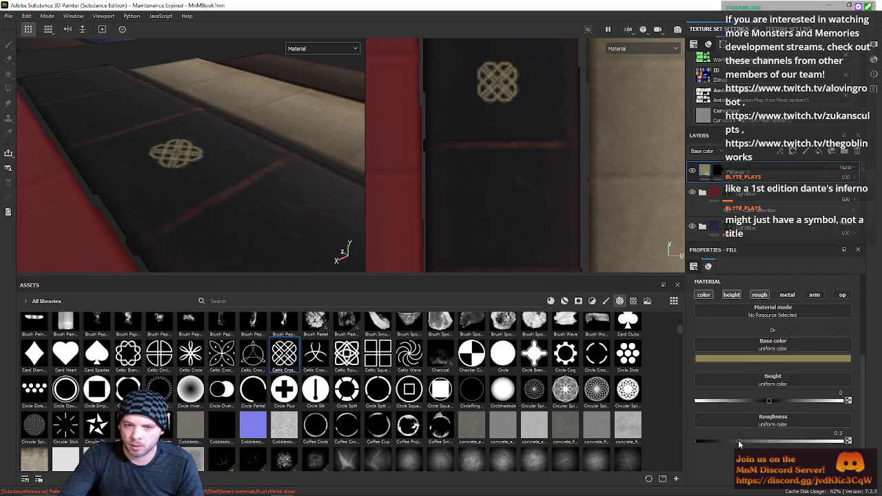
drag(767, 405, 742, 407)
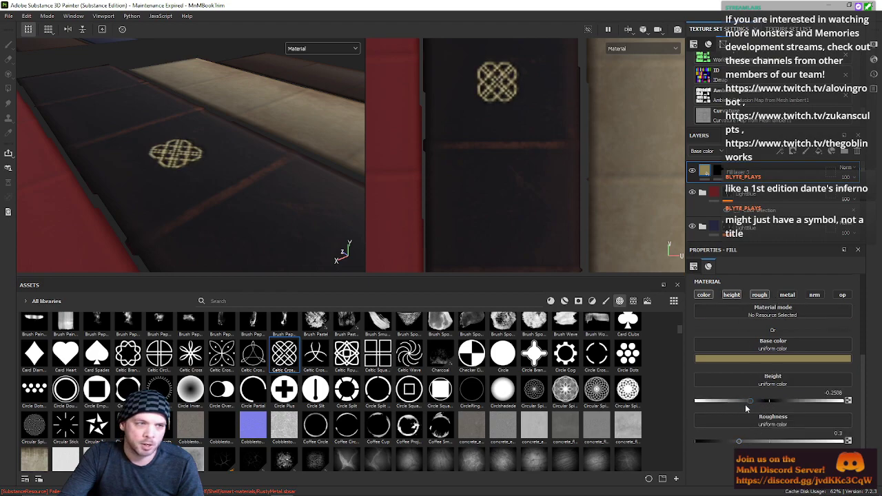
scroll(209, 179, up, 4)
alt+middle_drag(209, 179, 310, 187)
alt+drag(310, 188, 278, 179)
drag(748, 404, 757, 406)
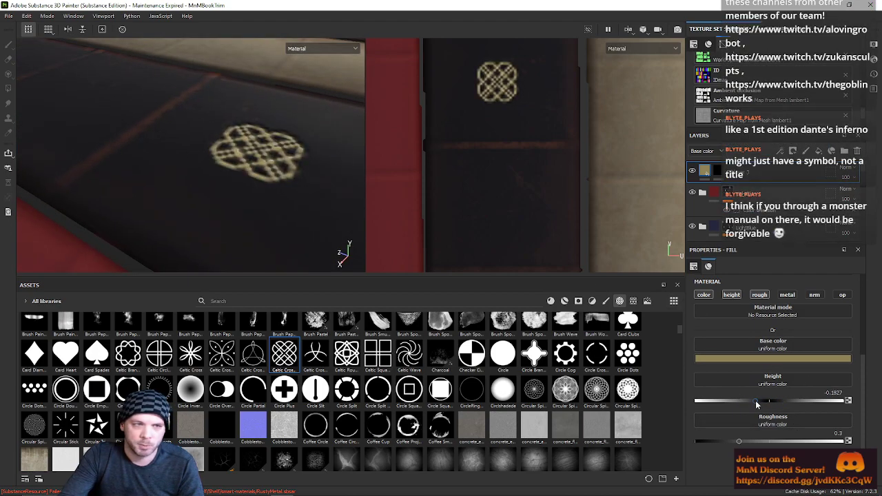
Step: Enable the metallic channel on the gold fill layer and set its roughness to 0, checking the symbol from several angles
click(787, 295)
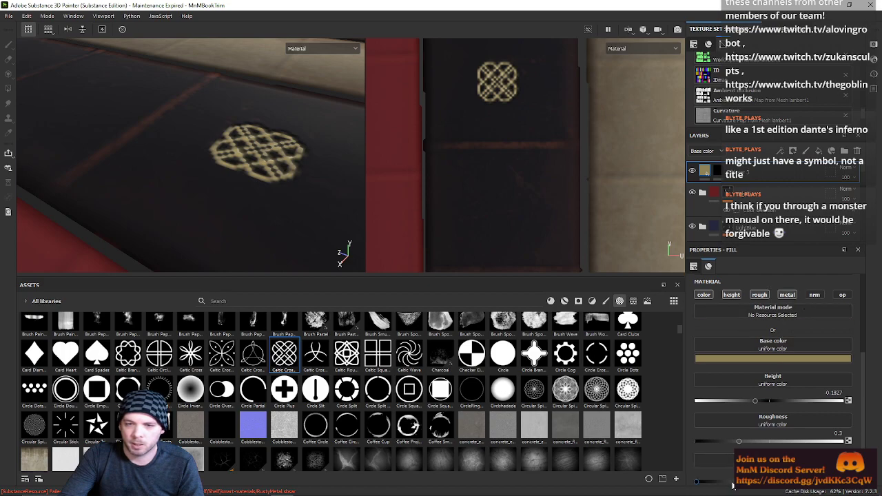
drag(738, 441, 517, 446)
scroll(299, 124, down, 3)
alt+drag(298, 127, 145, 128)
click(759, 295)
alt+drag(207, 193, 262, 223)
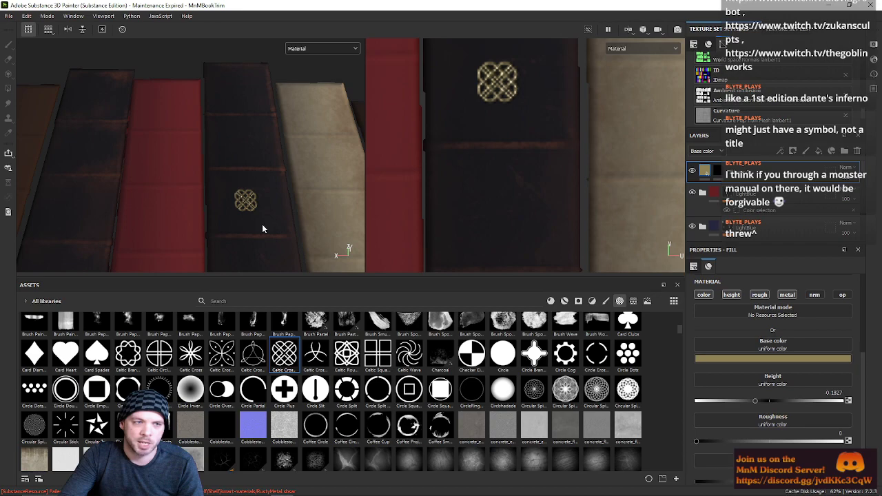
Step: Try a near-black 030302 base color on the gold fill layer and return it to 908255
click(789, 358)
drag(769, 446, 831, 447)
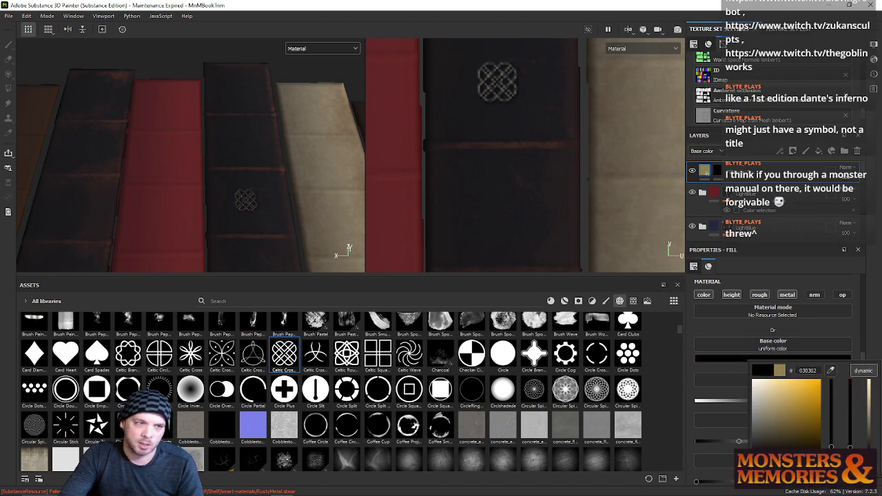
drag(754, 452, 780, 413)
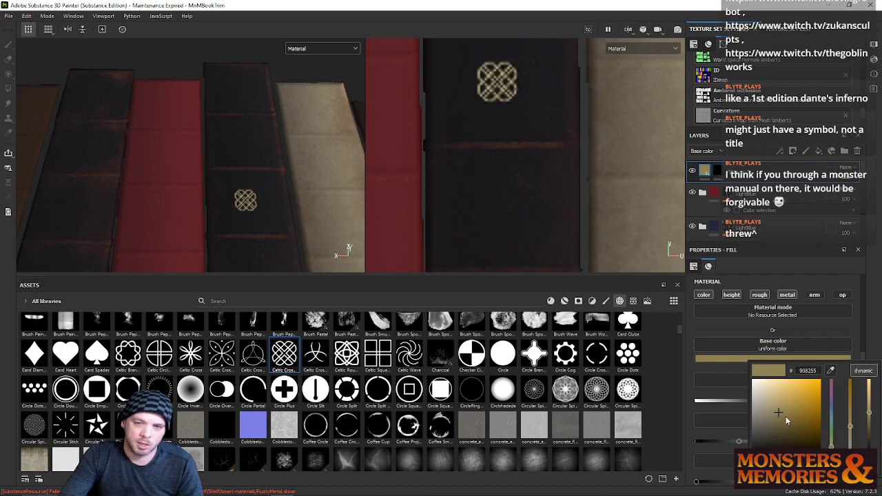
click(705, 296)
Step: Undo the gold layer's channel changes and the stamped symbol, and delete the gold fill layer
scroll(319, 192, up, 10)
alt+drag(309, 180, 234, 244)
key(ctrl+z)
key(ctrl+z)
key(ctrl+z)
key(ctrl+z)
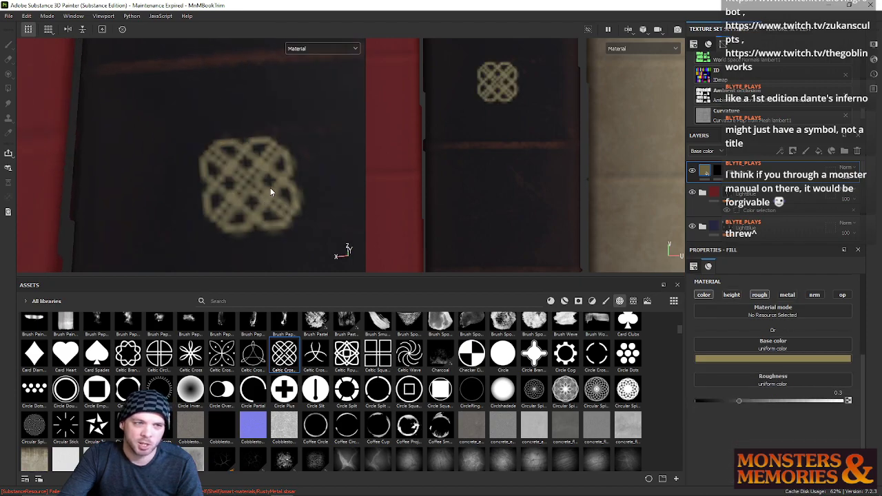
key(ctrl+z)
scroll(299, 190, down, 6)
key(ctrl+z)
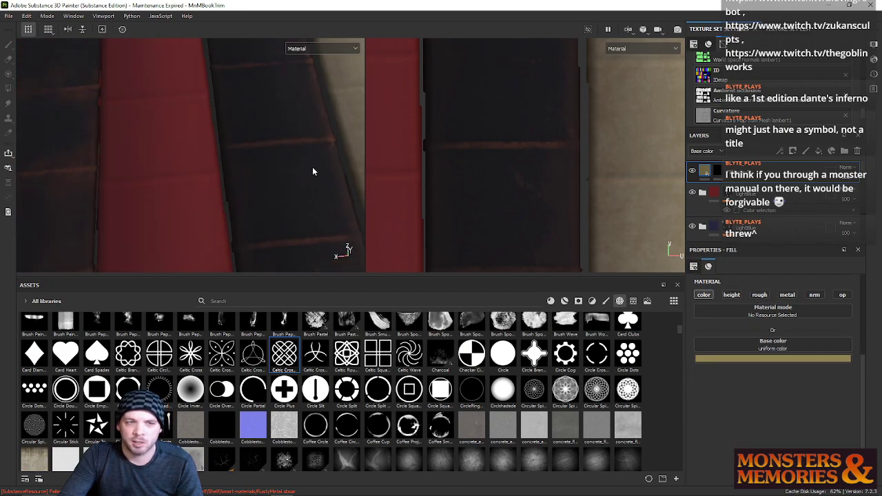
alt+middle_drag(313, 172, 272, 131)
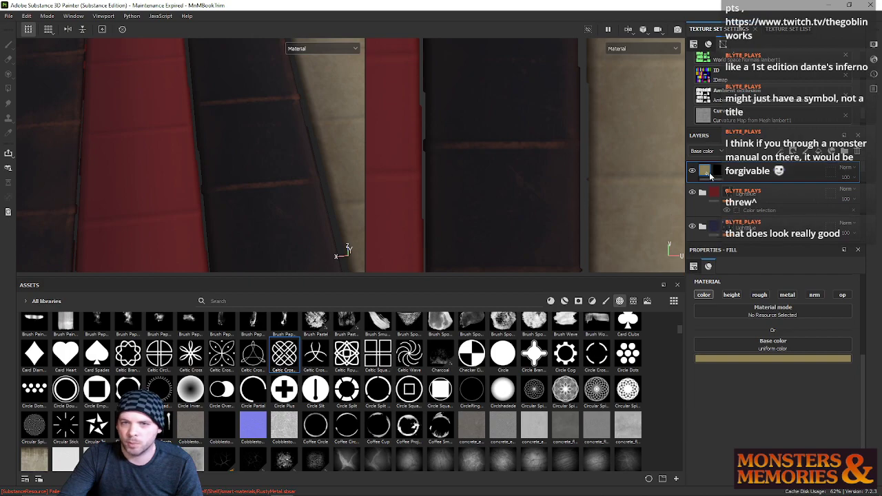
key(Delete)
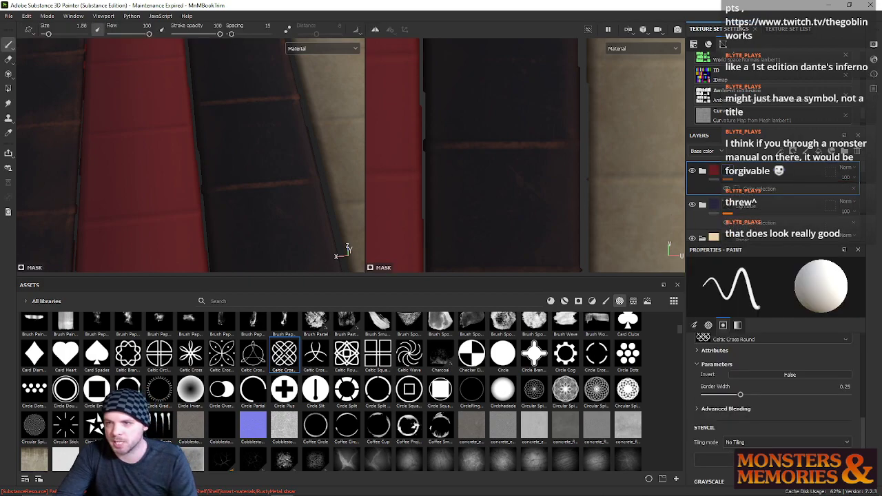
Step: Examine the row of book spines from a wider distance and face-on in both the 3D and 2D views
scroll(483, 117, up, 2)
scroll(482, 120, down, 4)
scroll(531, 122, down, 3)
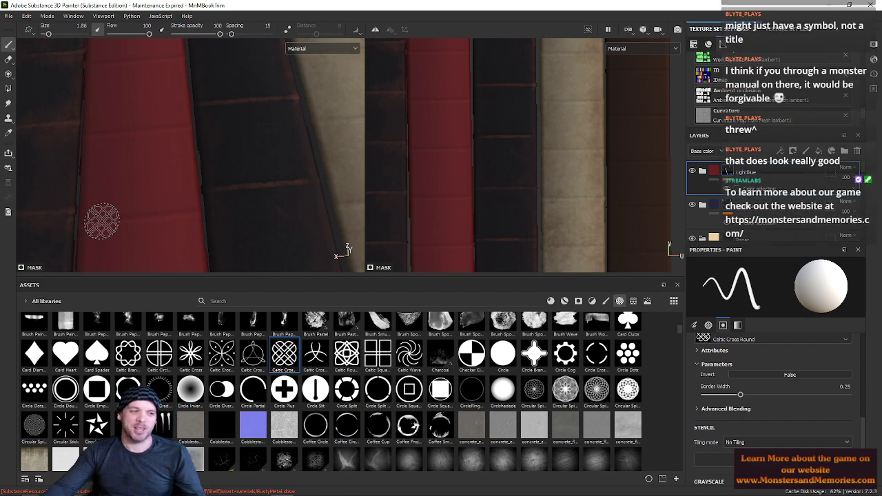
alt+drag(347, 178, 283, 179)
alt+middle_drag(296, 185, 151, 160)
scroll(151, 159, up, 1)
scroll(198, 169, down, 3)
alt+middle_drag(206, 146, 209, 187)
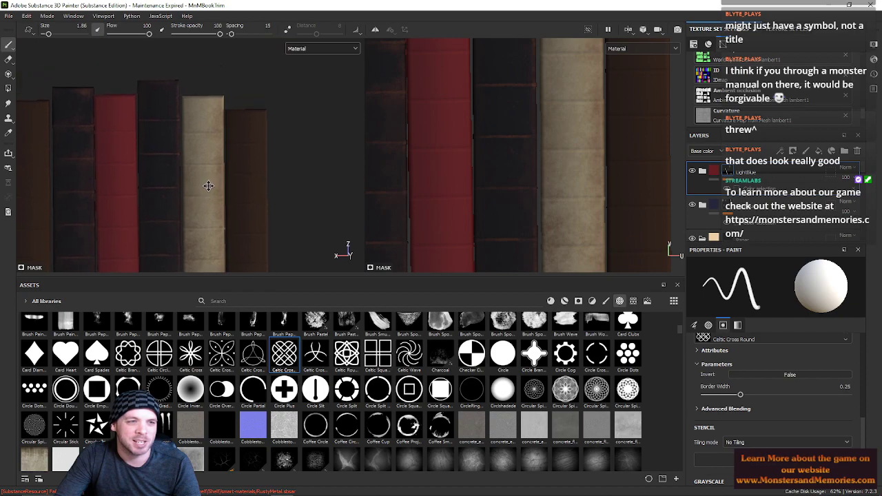
scroll(209, 187, up, 3)
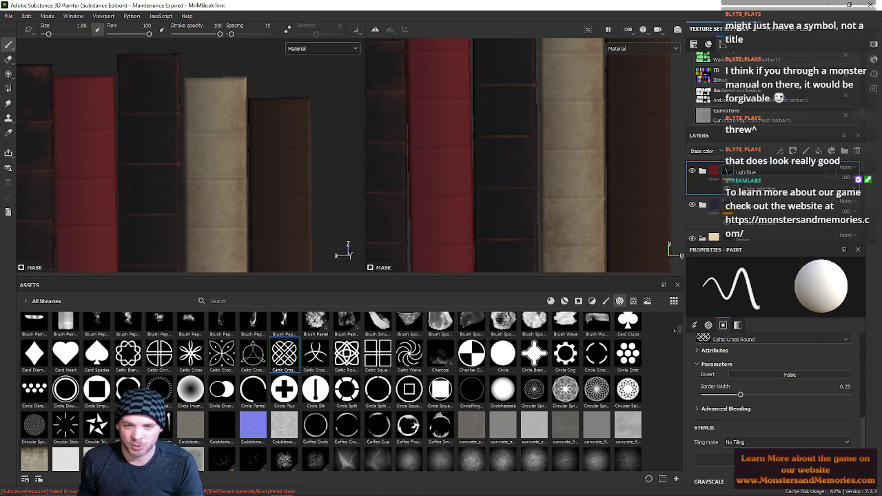
Step: Choose the dirt brush that uses the Dirt 06 alpha from the brush assets, and shrink the asset browser
drag(680, 330, 681, 317)
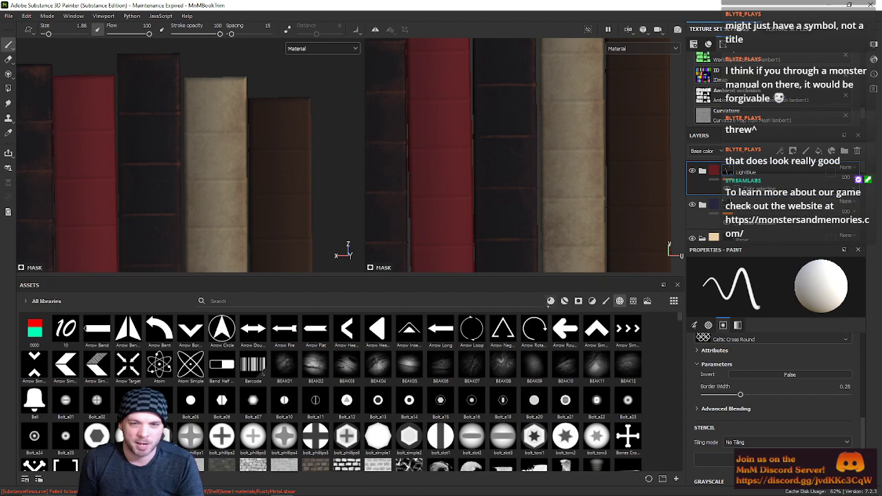
click(605, 301)
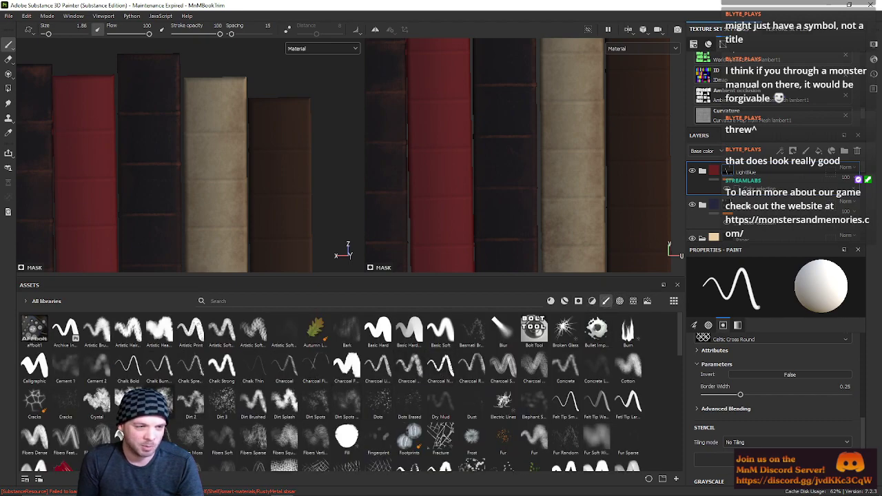
click(158, 401)
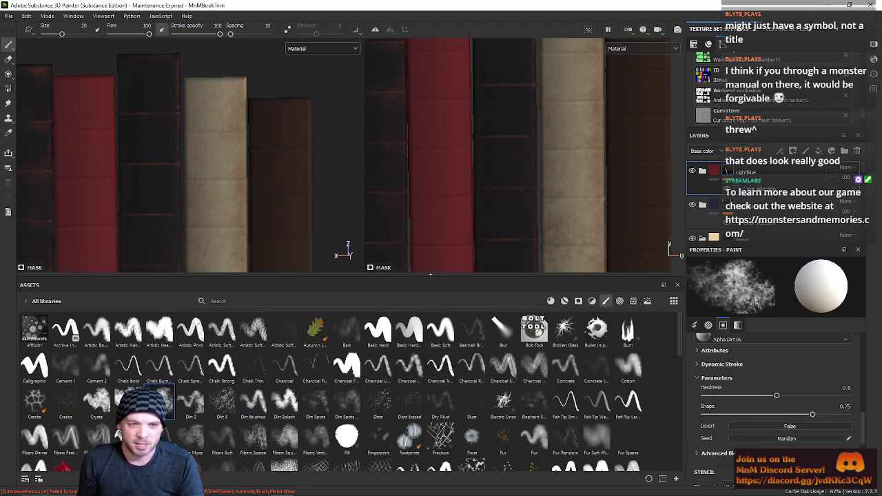
drag(428, 277, 427, 376)
Step: Frame the beige spine in the 2D view, set the dirt brush size to 3.51 and save the project
alt+middle_drag(579, 188, 515, 223)
mouse_move(476, 193)
ctrl+right_down()
mouse_move(424, 193)
mouse_move(555, 201)
ctrl+right_up()
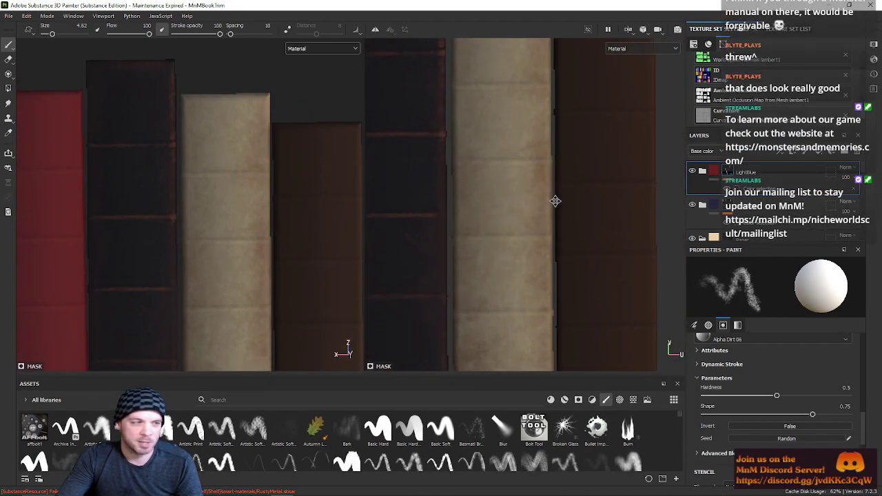
alt+middle_drag(526, 188, 590, 234)
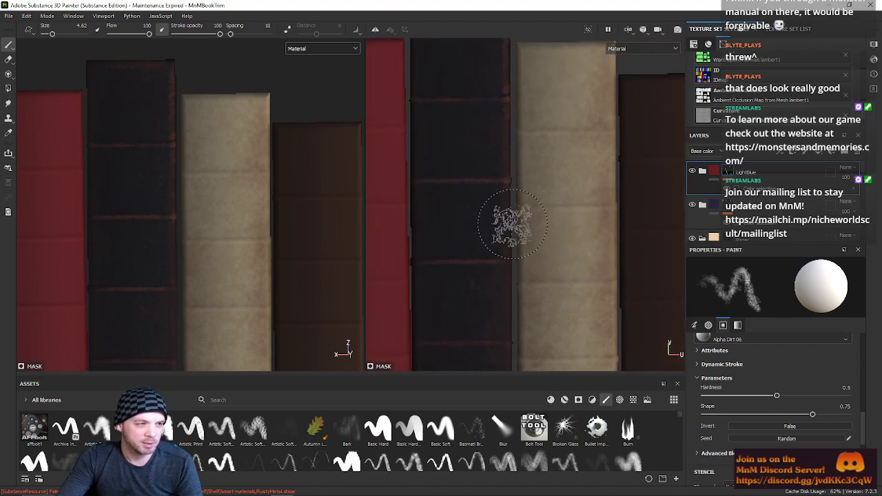
mouse_move(475, 211)
alt+right_down()
mouse_move(512, 202)
mouse_move(404, 206)
alt+right_up()
ctrl+right_drag(496, 197, 468, 197)
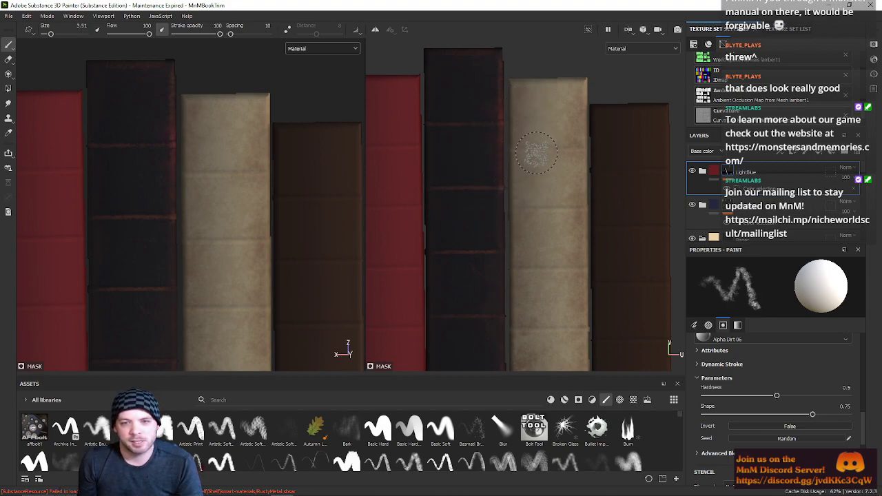
key(ctrl+s)
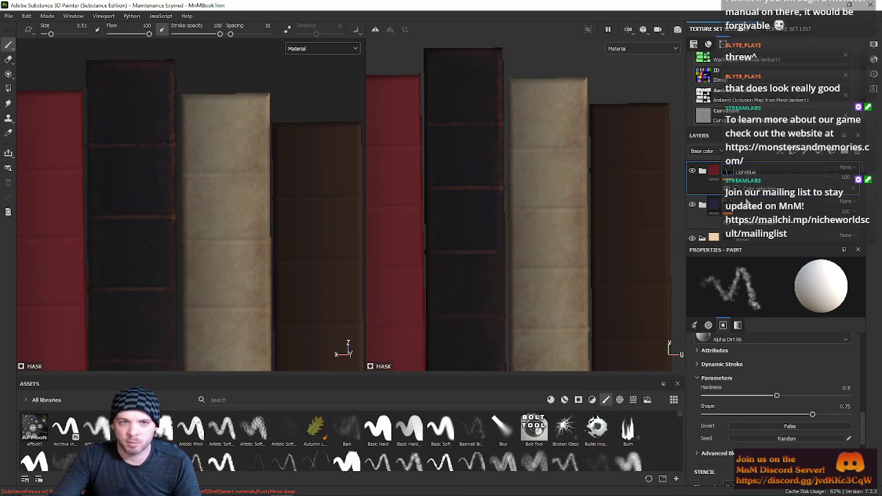
Step: Find the beige book's Yellow folder in the layer stack and select the mask of its brown fill layer
scroll(745, 202, down, 2)
scroll(759, 209, down, 3)
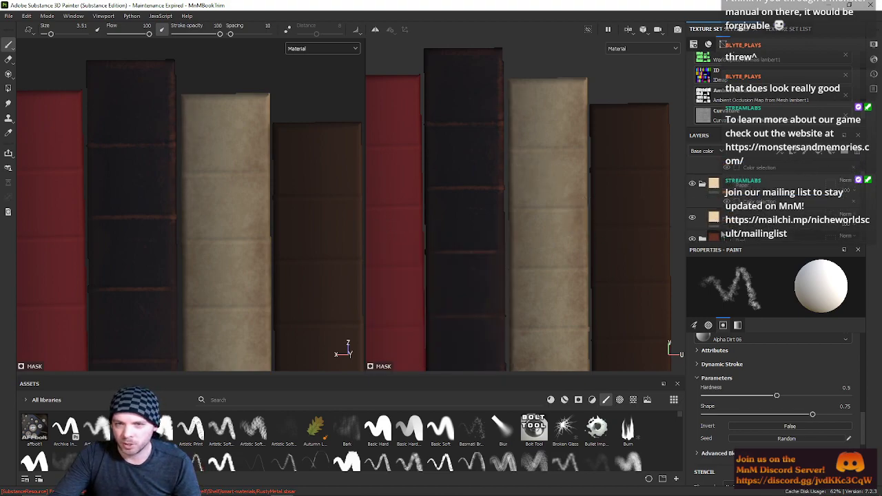
scroll(701, 220, down, 2)
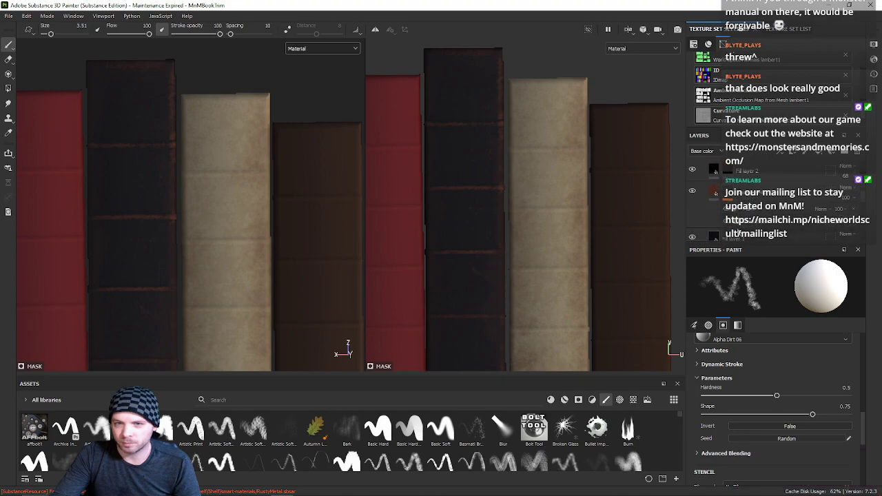
scroll(703, 206, down, 4)
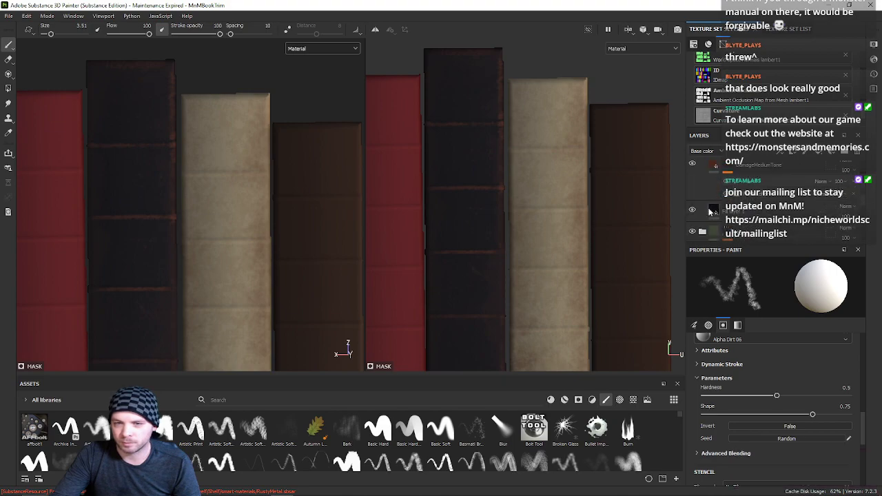
scroll(713, 214, down, 4)
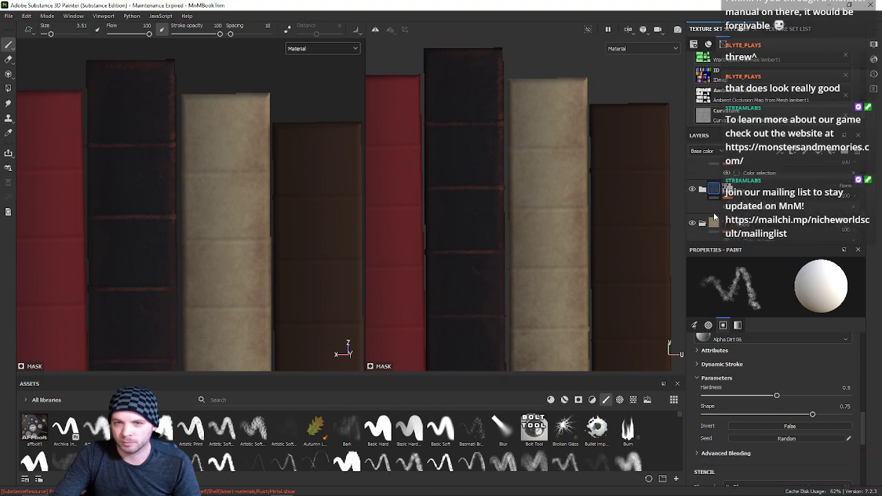
scroll(714, 214, up, 1)
click(694, 197)
click(694, 196)
scroll(747, 209, down, 1)
click(717, 207)
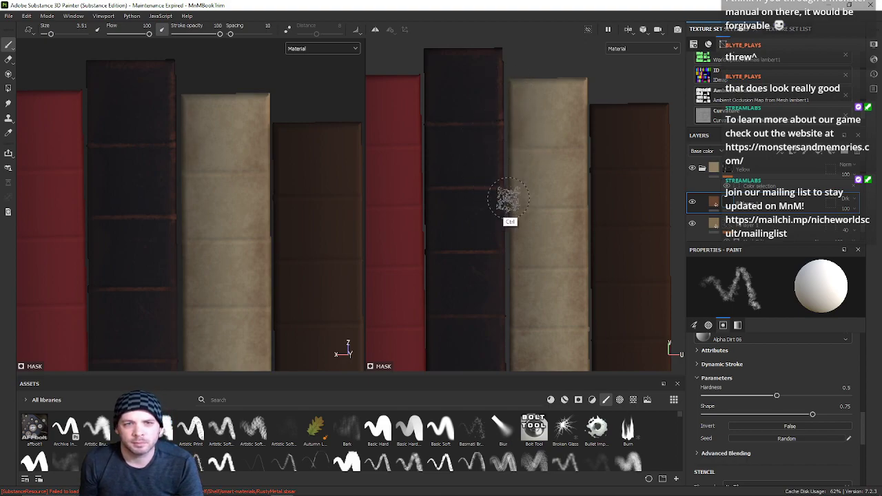
Step: Paint brown dirt stains along the beige spine's edges and lower part in the mask, at brush sizes 1.58 and 3.03
mouse_move(540, 218)
ctrl+right_down()
mouse_move(511, 219)
mouse_move(548, 219)
ctrl+right_up()
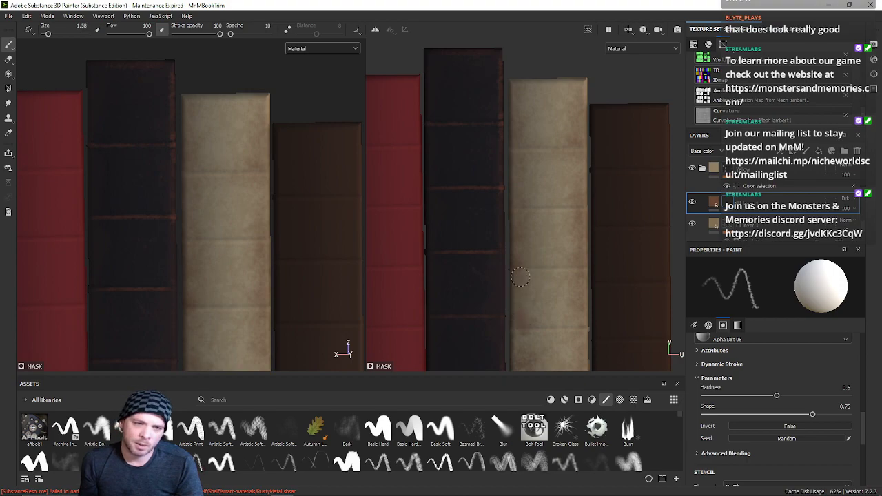
mouse_move(522, 320)
middle_down()
mouse_move(506, 140)
mouse_move(490, 102)
middle_up()
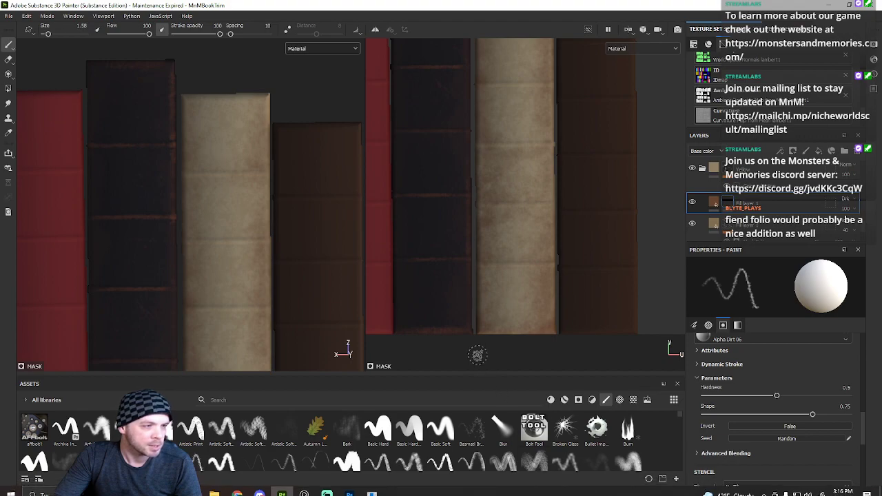
scroll(577, 246, up, 3)
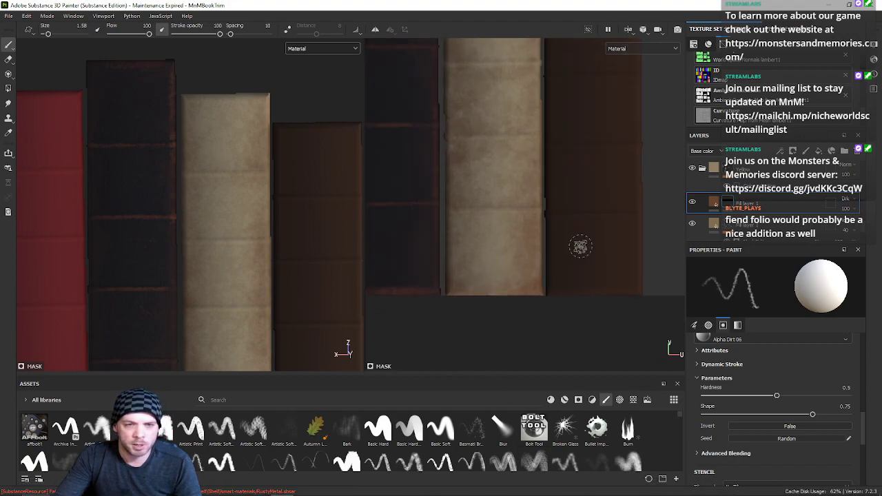
alt+middle_drag(437, 258, 483, 273)
mouse_move(455, 259)
alt+right_down()
mouse_move(482, 256)
mouse_move(444, 258)
alt+right_up()
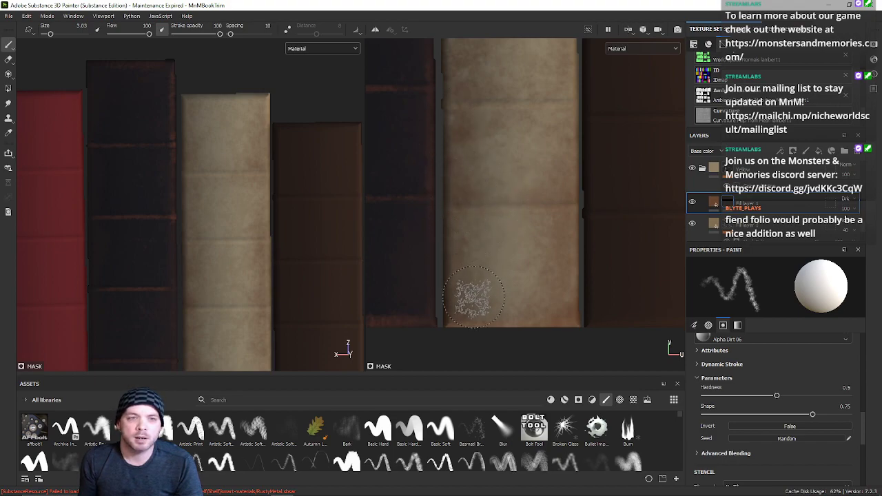
scroll(523, 227, down, 8)
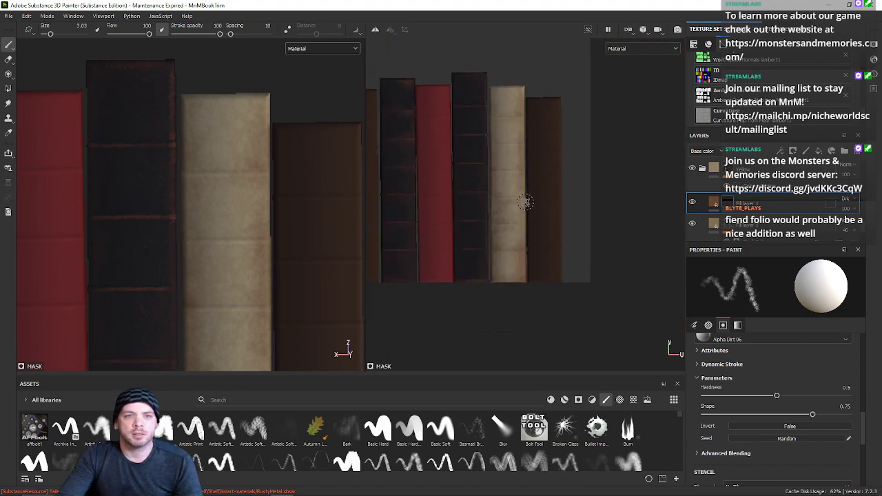
middle_drag(512, 221, 518, 241)
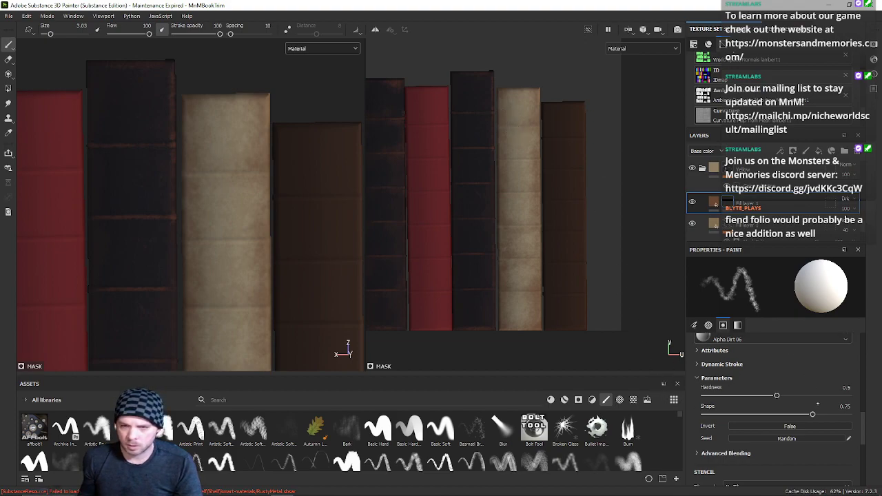
Step: Set the mask brush's grayscale value to 0 and shrink it to size 0.1 for detail work on the beige spine's raised bands
drag(861, 430, 852, 474)
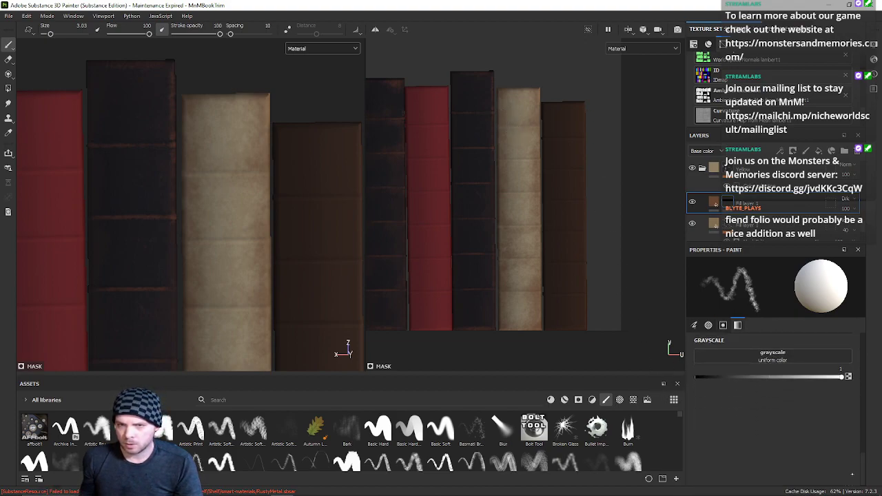
drag(747, 377, 695, 377)
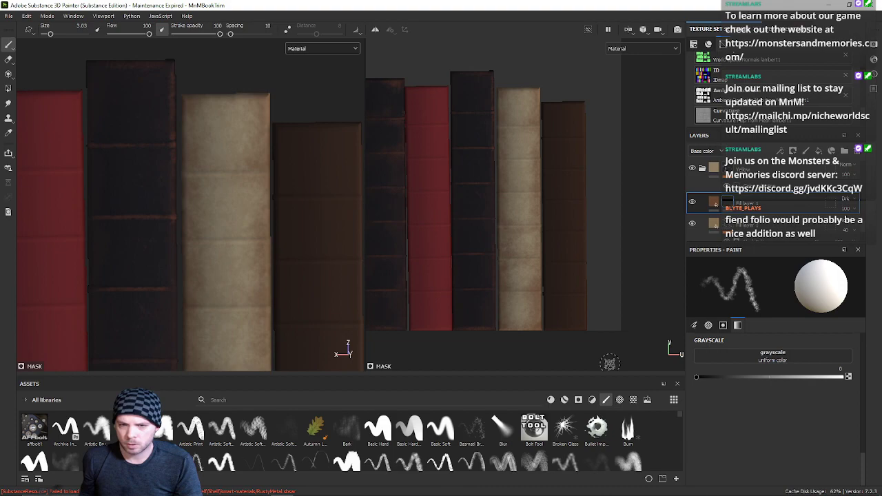
alt+right_drag(586, 310, 563, 172)
mouse_move(492, 160)
alt+middle_down()
mouse_move(729, 181)
mouse_move(600, 186)
alt+middle_up()
mouse_move(600, 186)
alt+right_down()
mouse_move(441, 195)
mouse_move(497, 195)
mouse_move(479, 195)
alt+right_up()
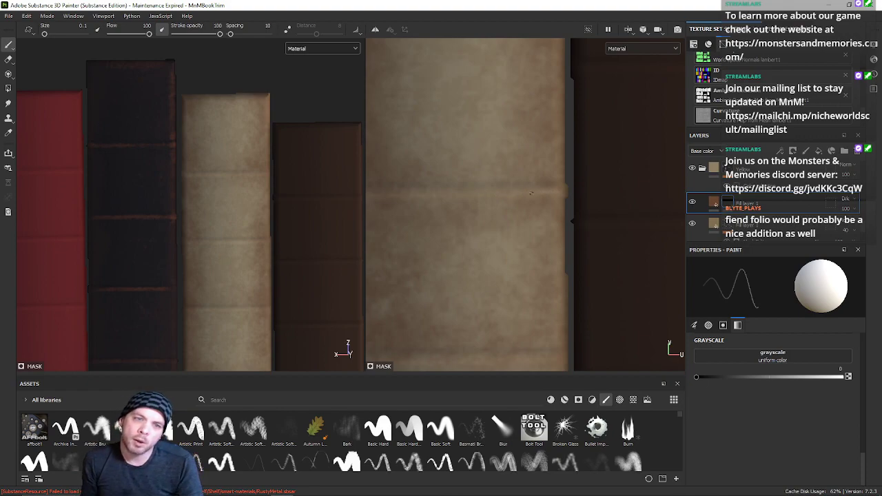
alt+middle_drag(557, 194, 572, 120)
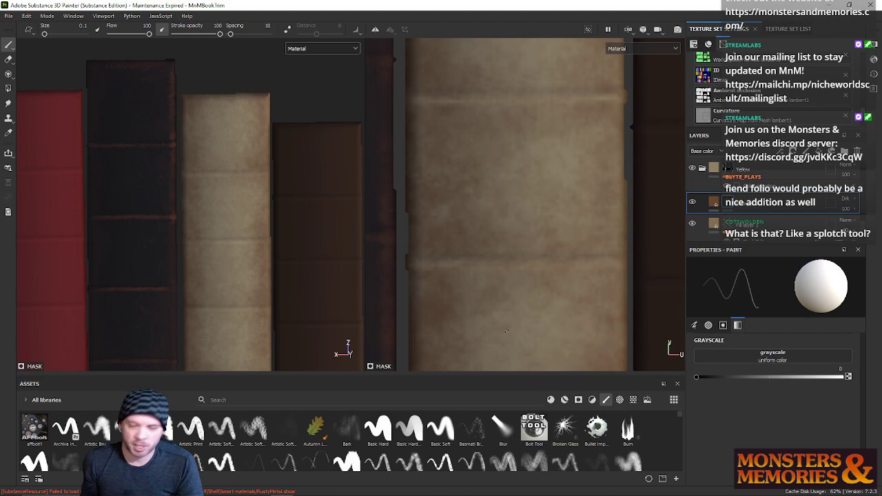
Step: Enlarge the asset browser to show more rows of brush presets, keeping the beige spine's lower bands framed in the 2D view
drag(399, 378, 399, 307)
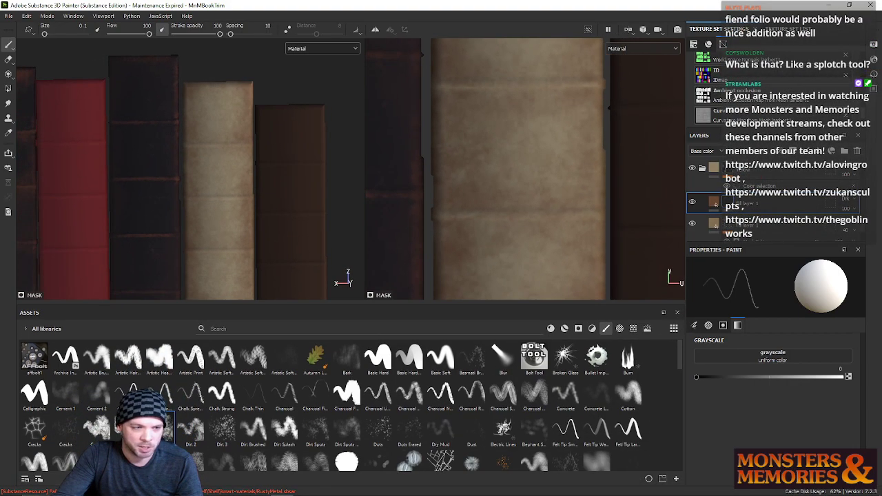
alt+middle_drag(543, 190, 537, 122)
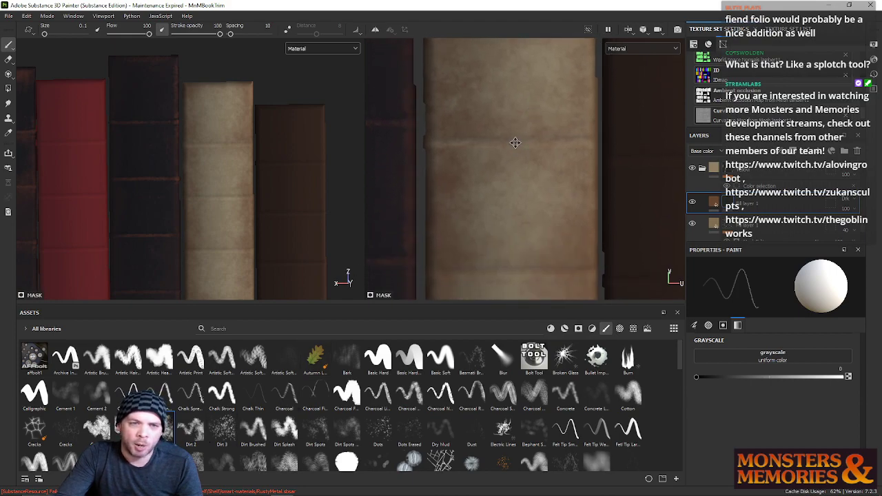
alt+middle_drag(517, 153, 513, 119)
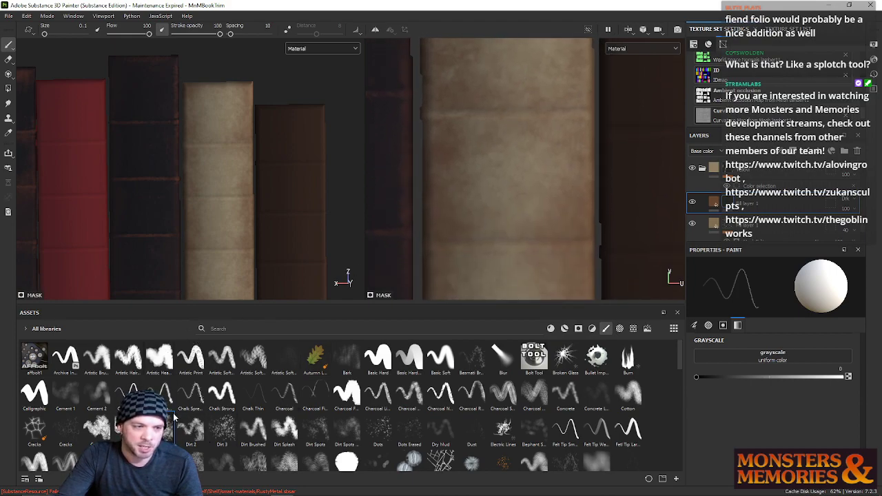
Step: Erase brown dirt from the beige spine's raised bands in the mask, using brush sizes 0.37 and 0.65
ctrl+right_drag(467, 217, 509, 218)
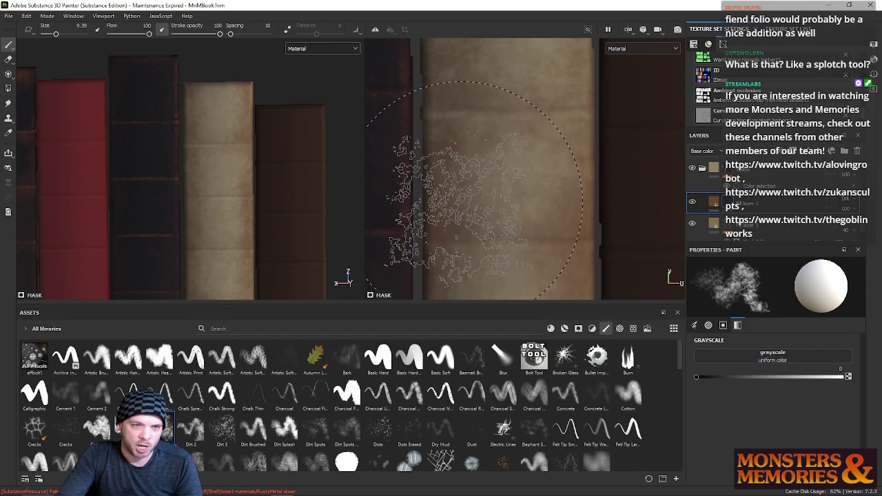
mouse_move(493, 245)
ctrl+right_down()
mouse_move(453, 245)
mouse_move(482, 246)
mouse_move(471, 245)
ctrl+right_up()
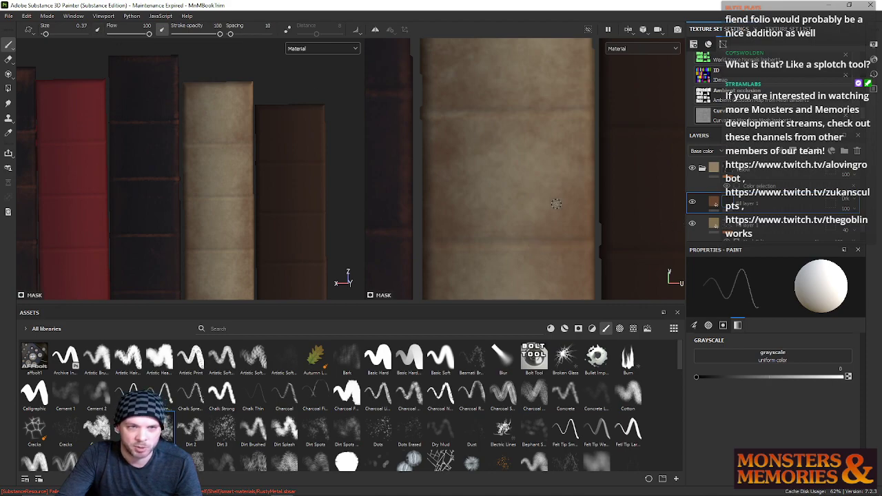
alt+middle_drag(552, 200, 556, 221)
ctrl+right_drag(515, 123, 523, 124)
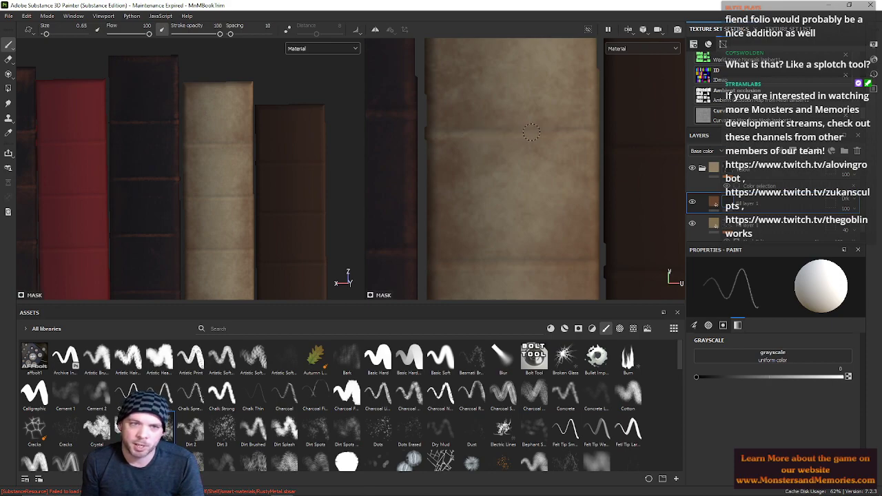
mouse_move(506, 259)
alt+middle_down()
mouse_move(478, 181)
mouse_move(479, 125)
mouse_move(512, 166)
alt+middle_up()
scroll(498, 137, up, 1)
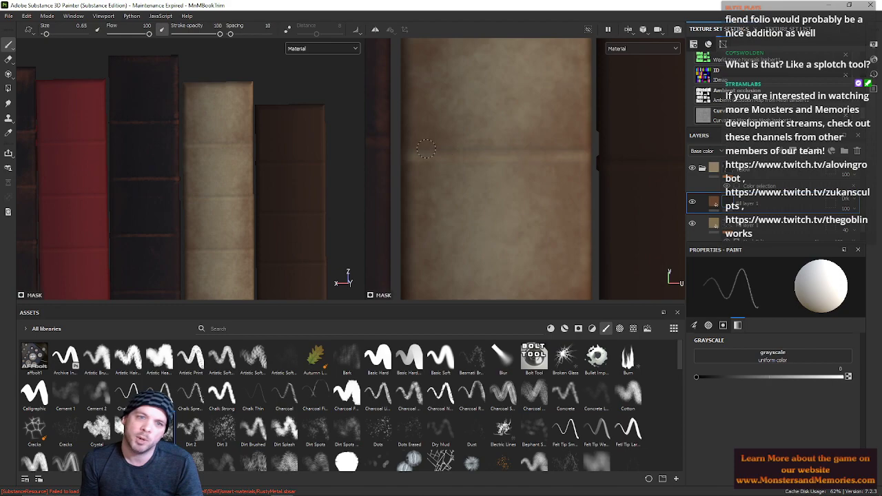
alt+right_drag(534, 165, 496, 117)
alt+middle_drag(496, 117, 496, 47)
scroll(503, 135, up, 3)
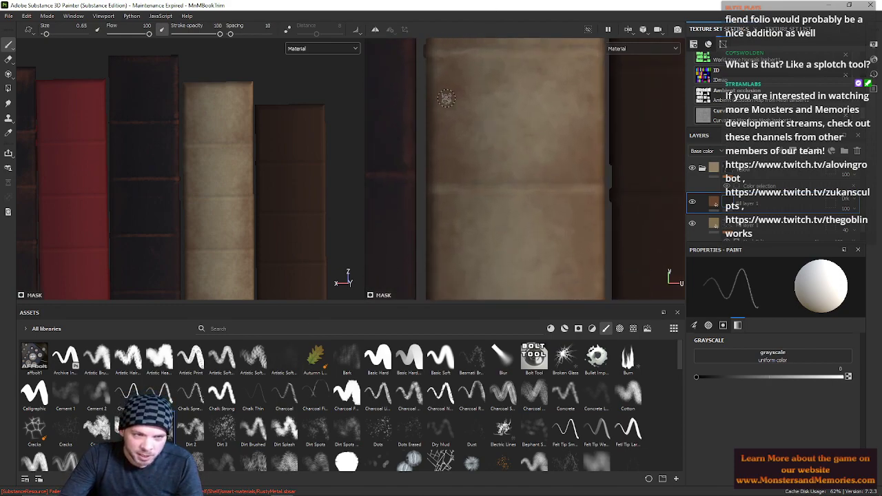
Step: Reduce the brush size to 0.28 and erase dirt along the lower raised band toward both edges of the beige spine
scroll(450, 113, up, 4)
scroll(455, 225, up, 3)
key(bracketleft)
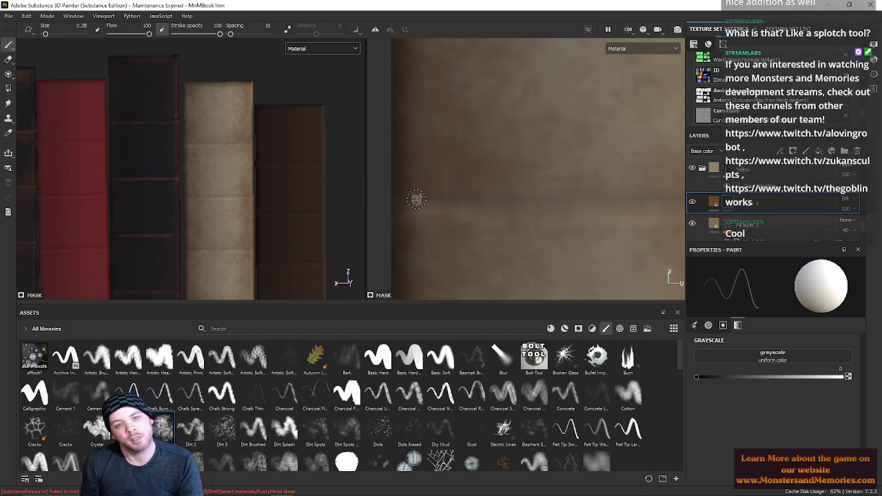
alt+right_drag(416, 184, 581, 174)
alt+middle_drag(581, 175, 410, 129)
scroll(492, 140, up, 2)
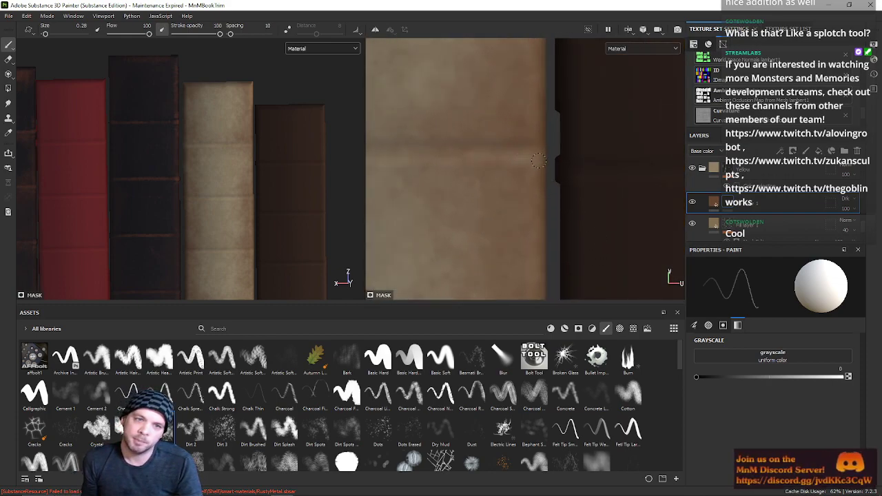
Step: Erase dirt along the beige spine's remaining upper raised bands in the mask at brush size 0.28
scroll(395, 71, down, 3)
alt+middle_drag(383, 86, 512, 137)
mouse_move(574, 106)
alt+middle_down()
mouse_move(541, 132)
mouse_move(535, 159)
mouse_move(538, 200)
mouse_move(559, 200)
alt+middle_up()
scroll(534, 160, up, 2)
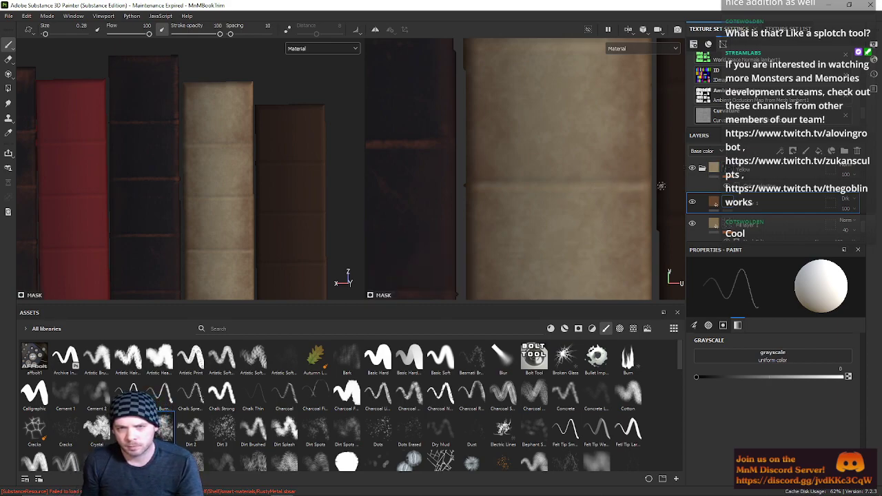
alt+right_drag(631, 215, 538, 205)
alt+middle_drag(538, 204, 517, 295)
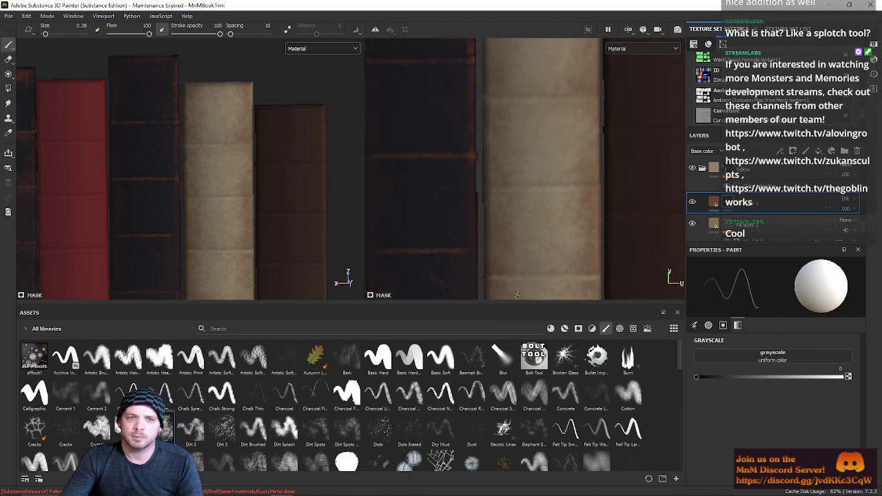
scroll(521, 180, up, 3)
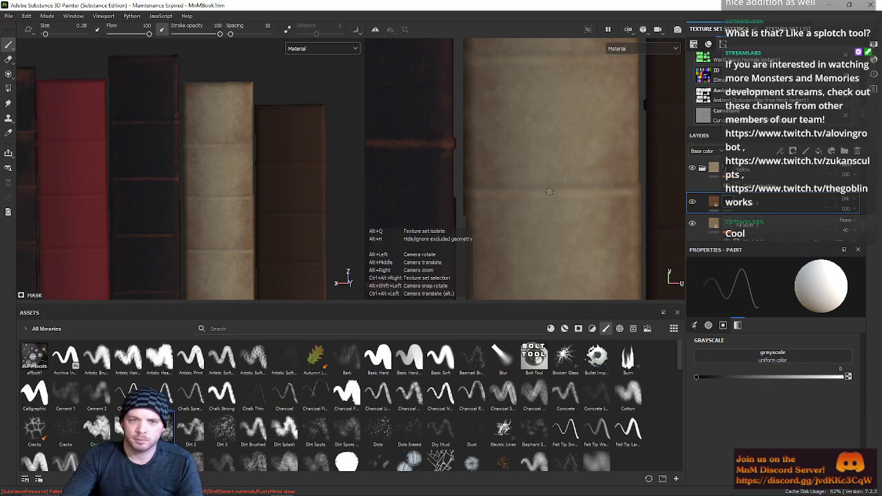
alt+middle_drag(549, 192, 538, 310)
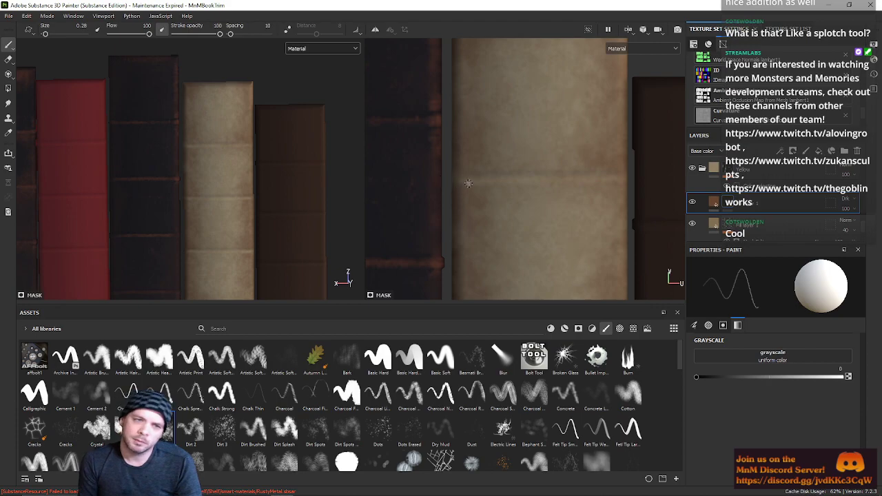
mouse_move(589, 145)
alt+right_down()
mouse_move(547, 151)
mouse_move(575, 146)
alt+right_up()
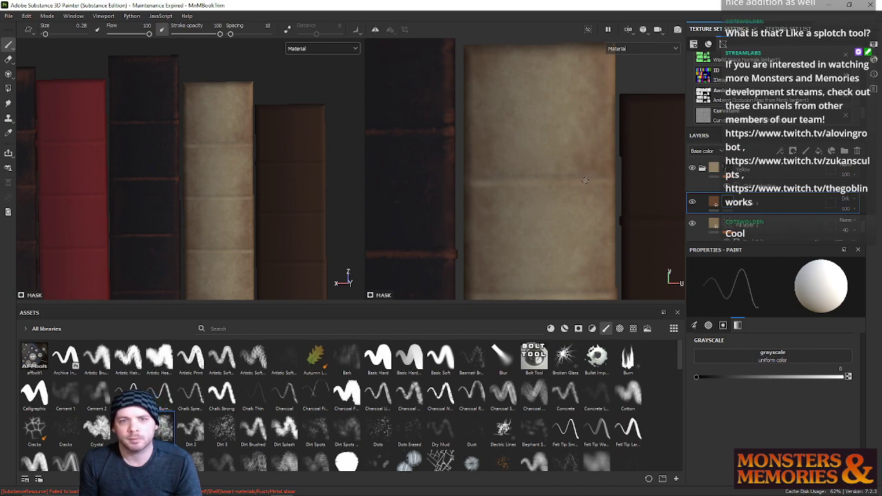
Step: Set the brush to grayscale 1 and size 4.93, and paint light dirt stains on the plain beige spine between the dark brown books
mouse_move(585, 180)
alt+right_down()
mouse_move(539, 170)
mouse_move(487, 201)
mouse_move(506, 199)
alt+right_up()
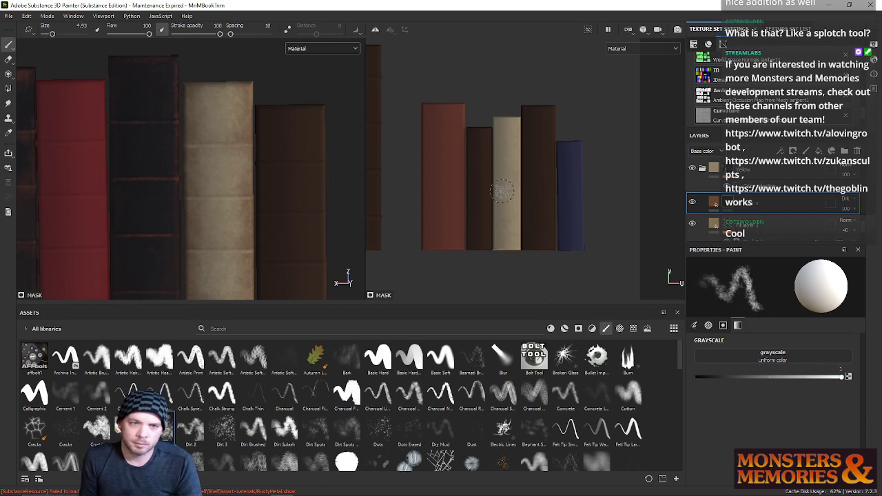
alt+right_drag(503, 191, 514, 185)
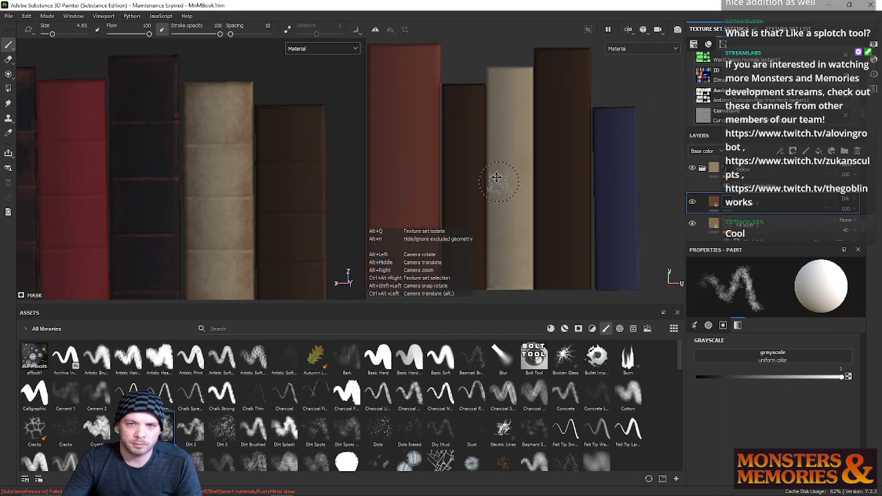
alt+middle_drag(499, 182, 474, 176)
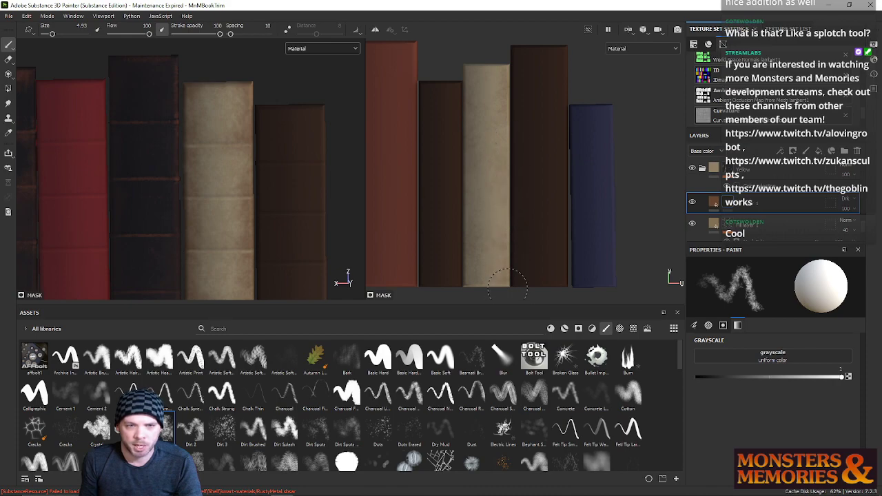
alt+middle_drag(513, 189, 509, 143)
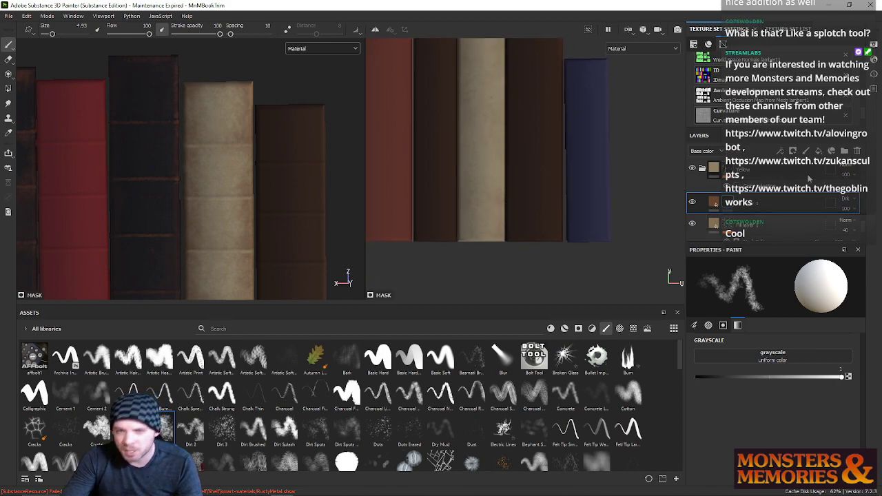
scroll(474, 211, up, 1)
alt+middle_drag(480, 224, 488, 289)
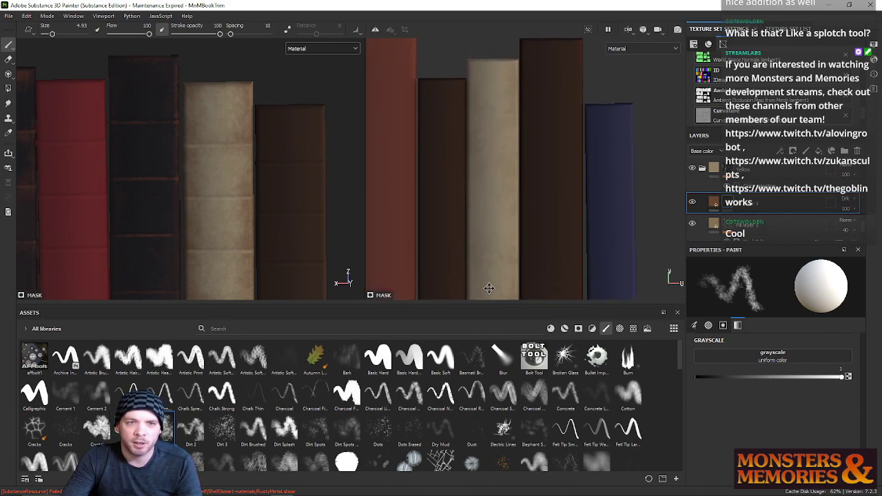
scroll(553, 260, up, 1)
alt+middle_drag(546, 229, 539, 217)
scroll(540, 217, down, 2)
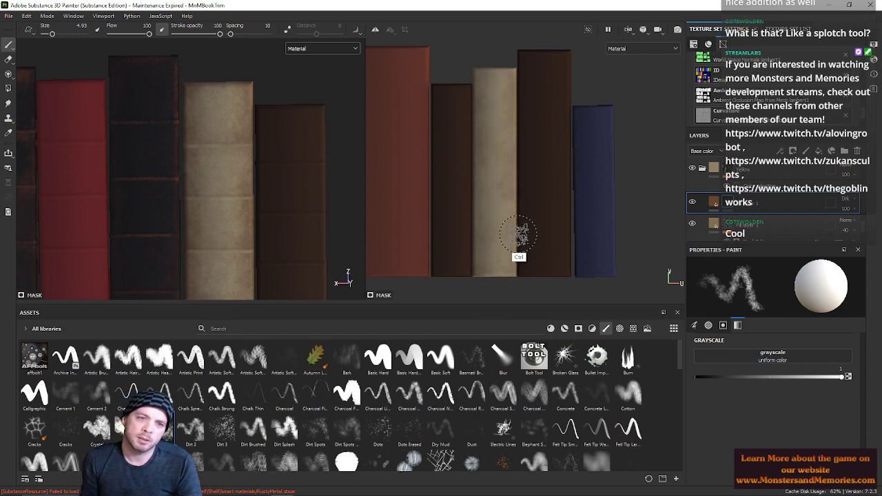
Step: Build up brown dirt along the plain beige spine's edges, top and base, using brush sizes 3.76, 7.26 and 3.33
key(ctrl)
ctrl+right_drag(520, 232, 514, 235)
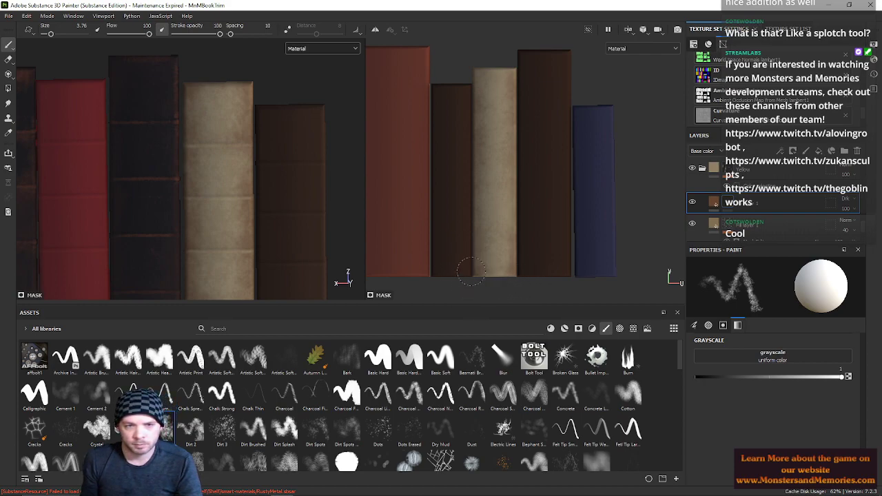
alt+right_drag(482, 172, 526, 187)
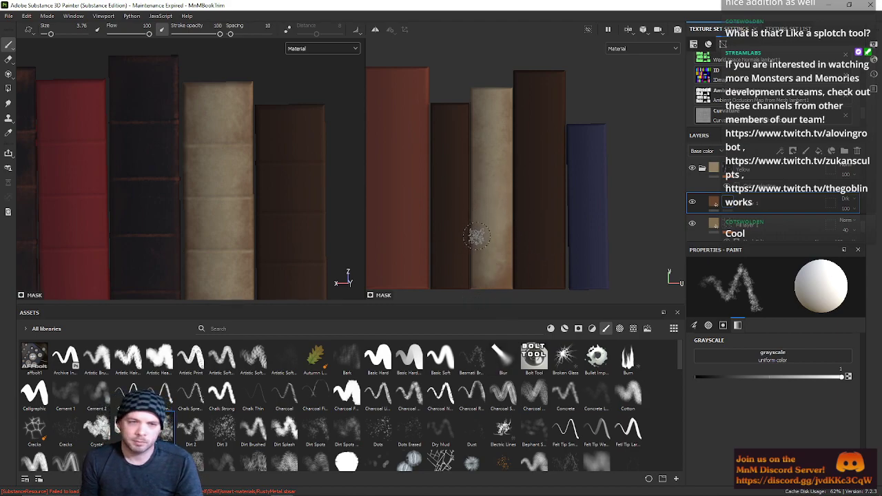
mouse_move(486, 236)
ctrl+right_down()
mouse_move(496, 244)
mouse_move(489, 227)
ctrl+right_up()
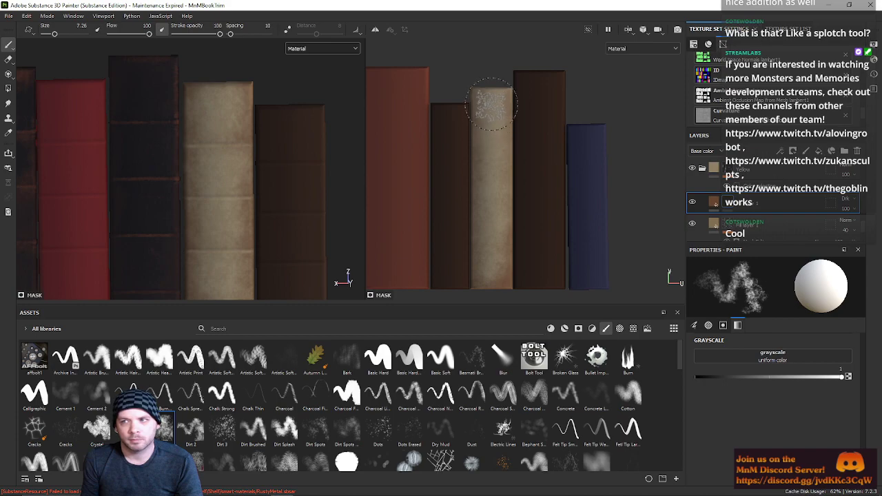
mouse_move(469, 122)
ctrl+right_down()
mouse_move(470, 147)
mouse_move(457, 138)
mouse_move(476, 112)
ctrl+right_up()
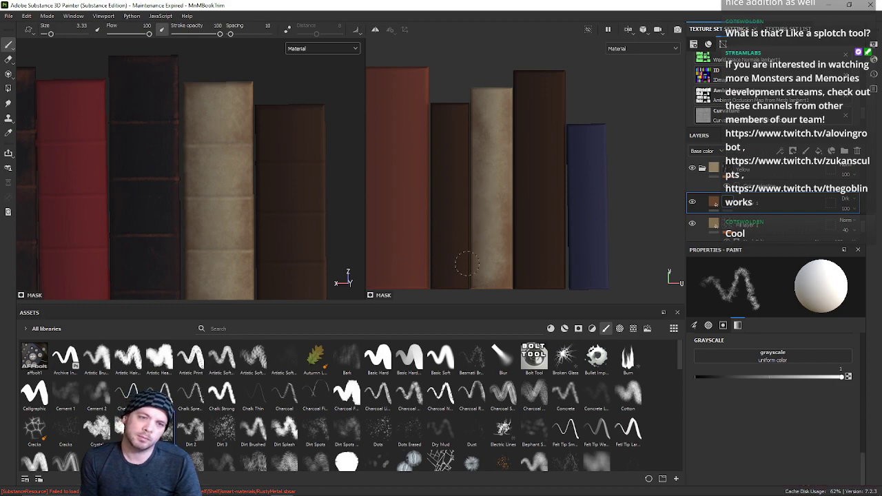
key(alt)
key(alt)
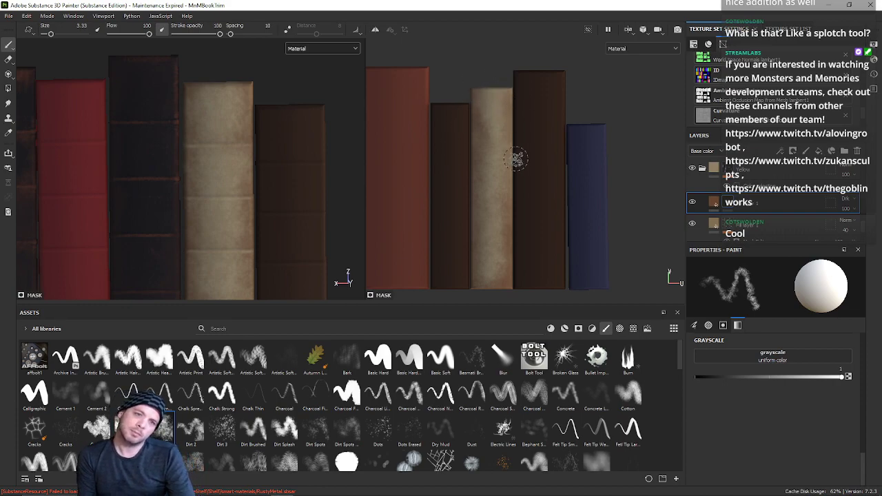
scroll(518, 159, down, 4)
scroll(522, 191, up, 1)
alt+middle_drag(494, 170, 501, 153)
scroll(500, 154, up, 1)
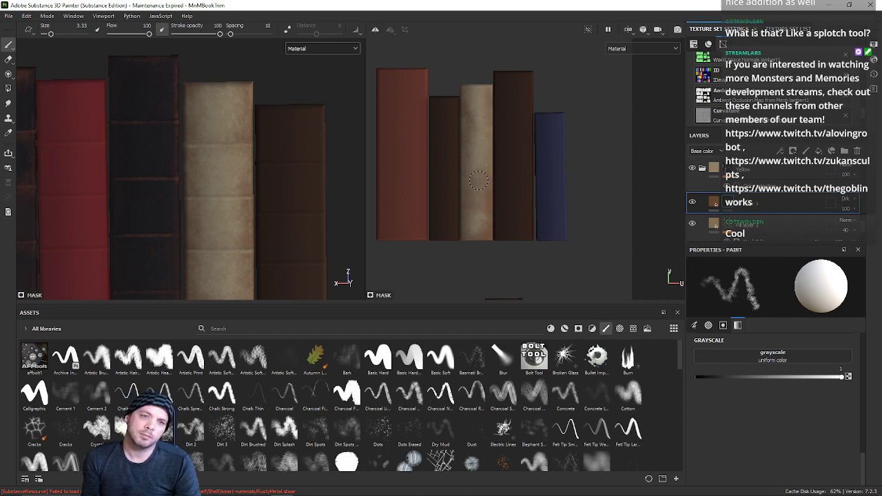
Step: Paint brown dirt stains in the mask on the beige book lying at the bottom of the horizontal stack, at brush size 3.33
alt+right_drag(539, 164, 535, 193)
alt+middle_drag(488, 162, 640, 236)
mouse_move(515, 141)
alt+middle_down()
mouse_move(556, 172)
mouse_move(508, 135)
alt+middle_up()
alt+right_drag(482, 181, 494, 161)
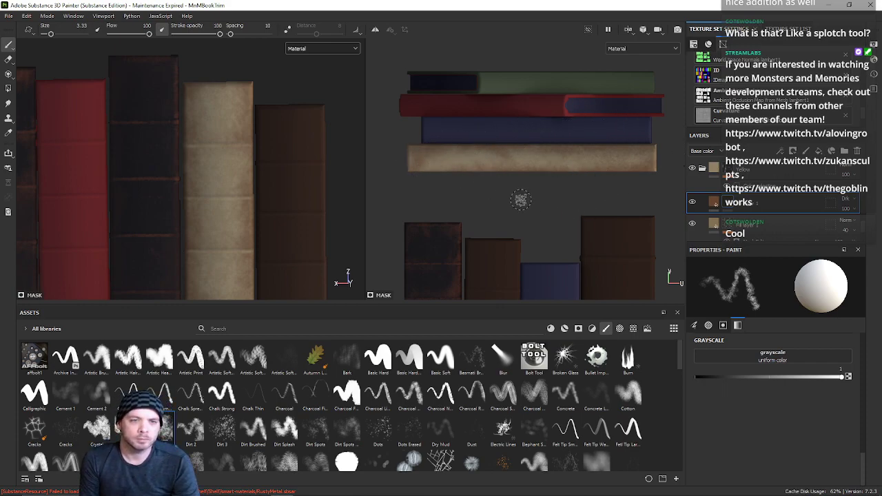
Step: Lighten the dirt on the stack's bottom beige book with grayscale 0 strokes, undoing the last two and reducing the brush size to 2.7
alt+scroll(518, 201, down, 5)
alt+scroll(525, 197, up, 6)
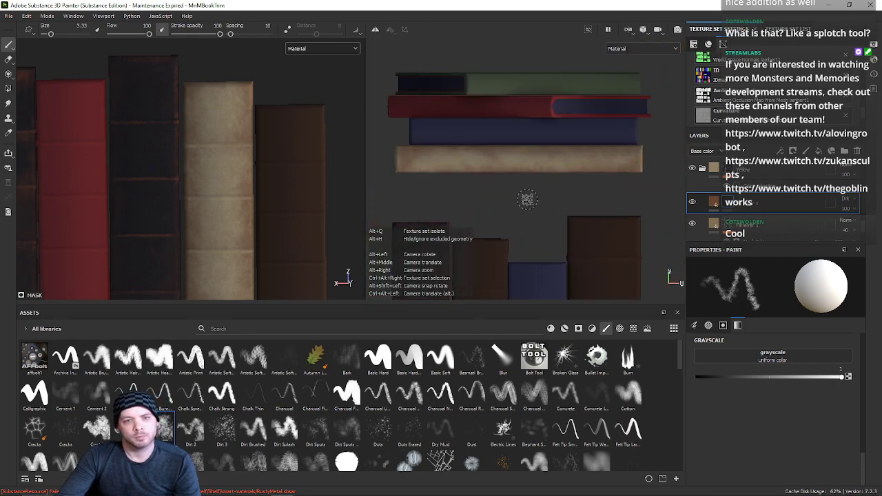
alt+middle_drag(526, 197, 636, 242)
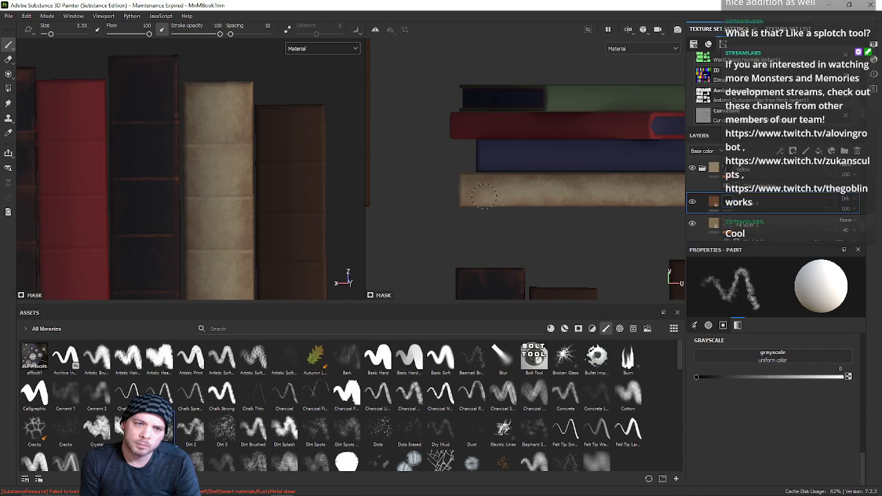
alt+middle_drag(482, 183, 401, 181)
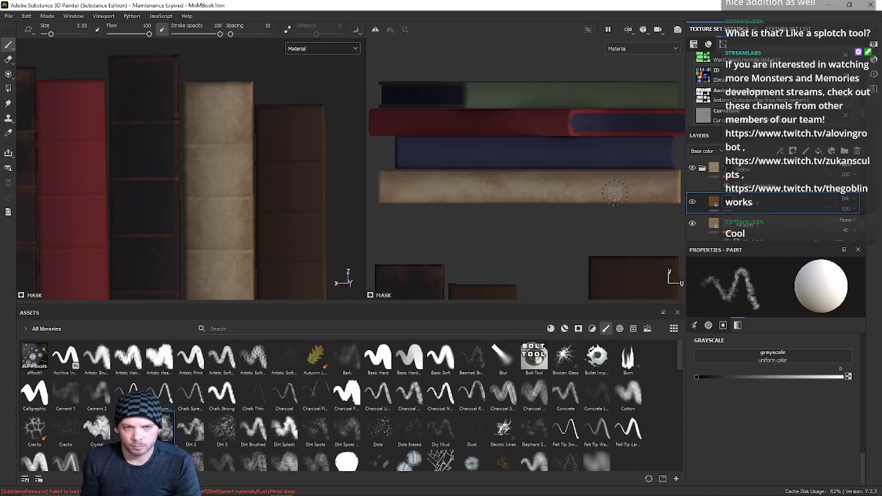
key(ctrl+z)
key(ctrl+z)
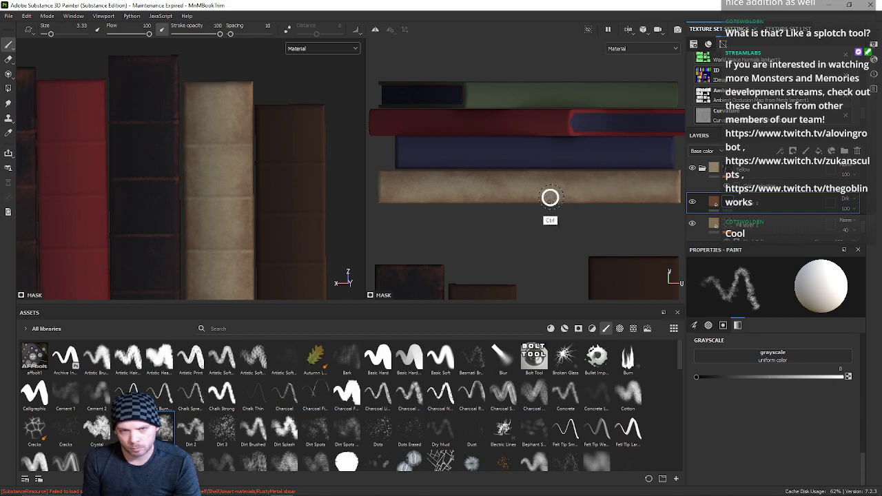
ctrl+right_drag(550, 197, 456, 187)
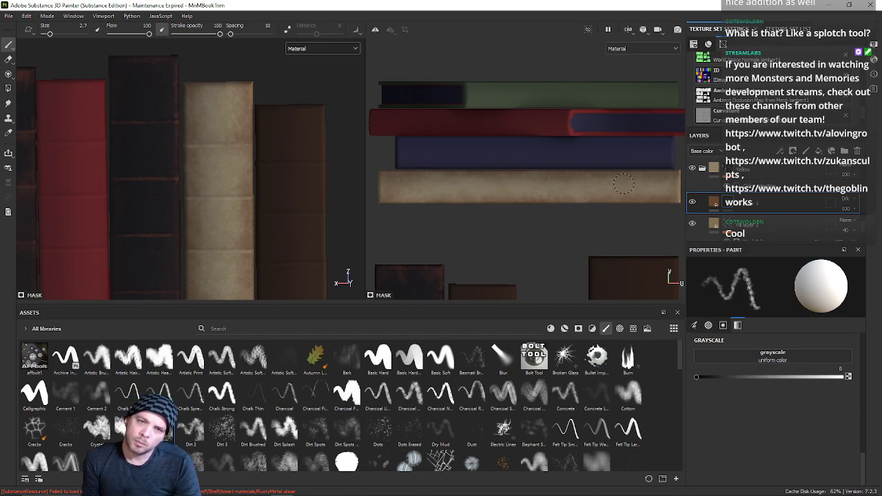
click(503, 357)
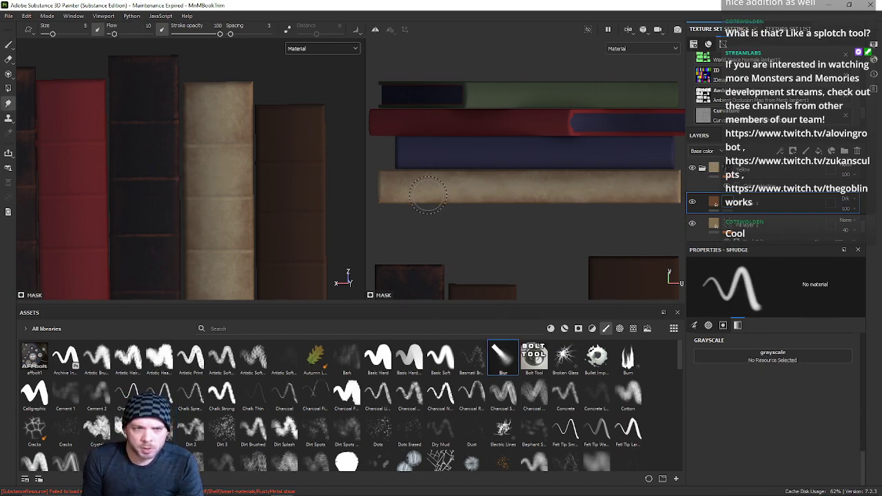
ctrl+drag(430, 192, 421, 185)
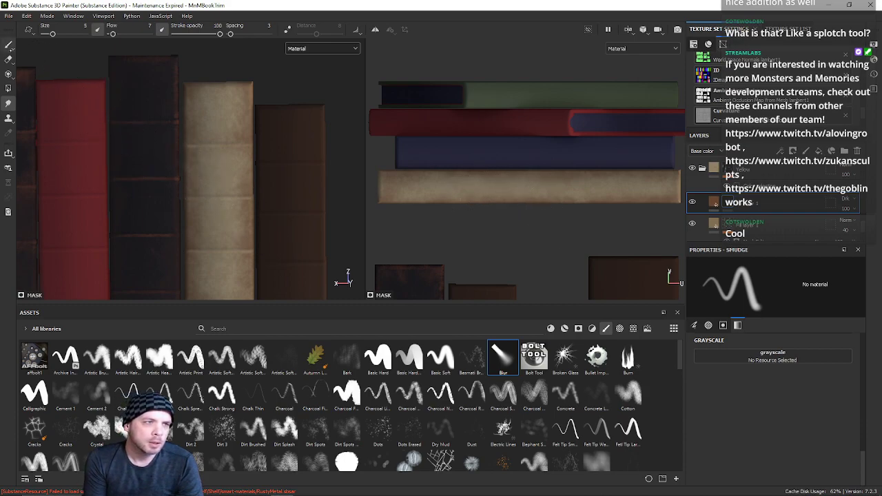
click(442, 357)
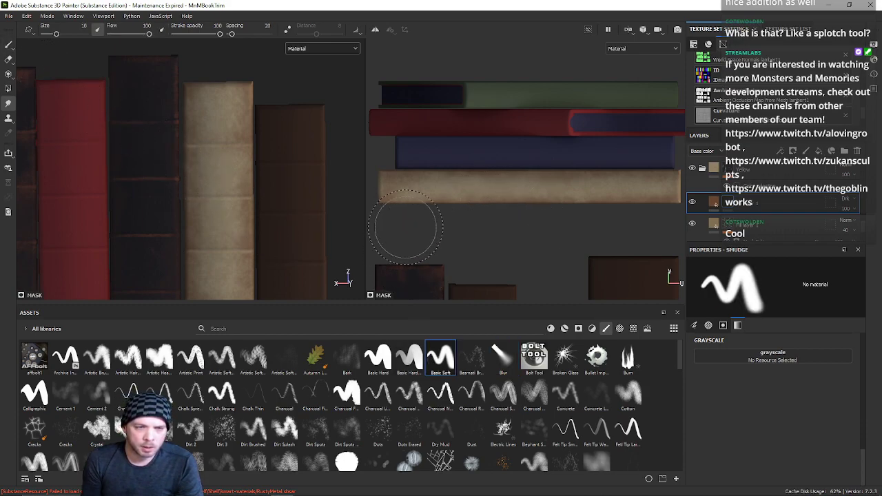
ctrl+right_drag(426, 214, 393, 214)
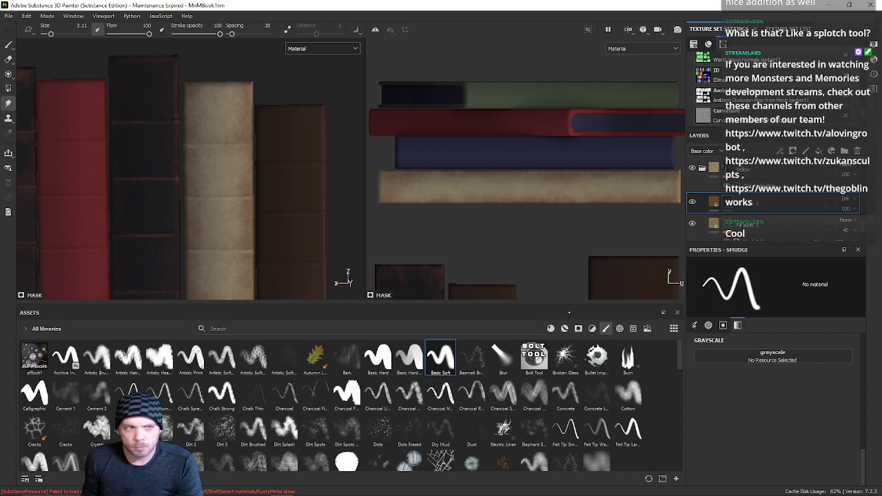
Step: Soften the staining along the bottom beige book with straight Basic Soft strokes at grayscale 0.1424 and size 4.58, lowering the flow to 61 and 22
click(10, 45)
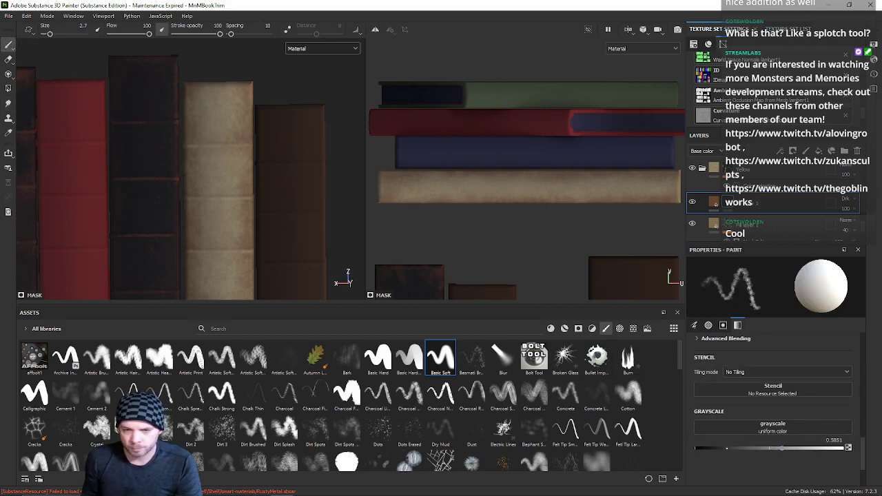
drag(719, 448, 716, 448)
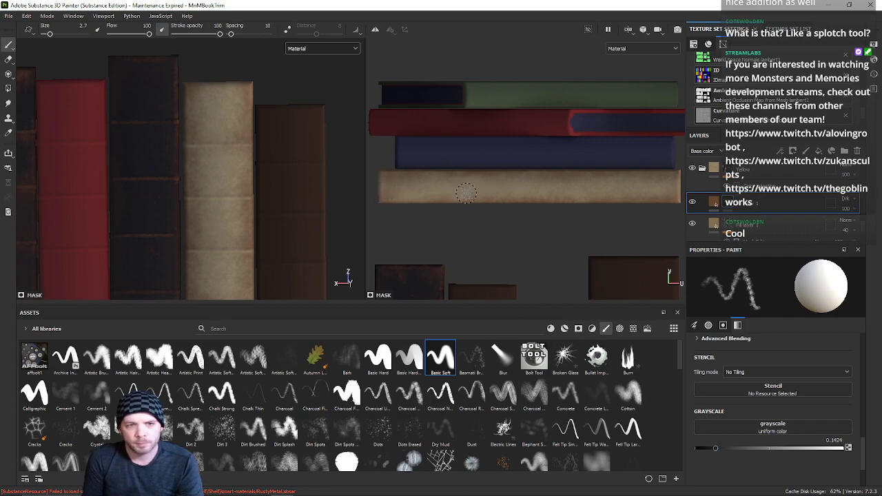
click(445, 359)
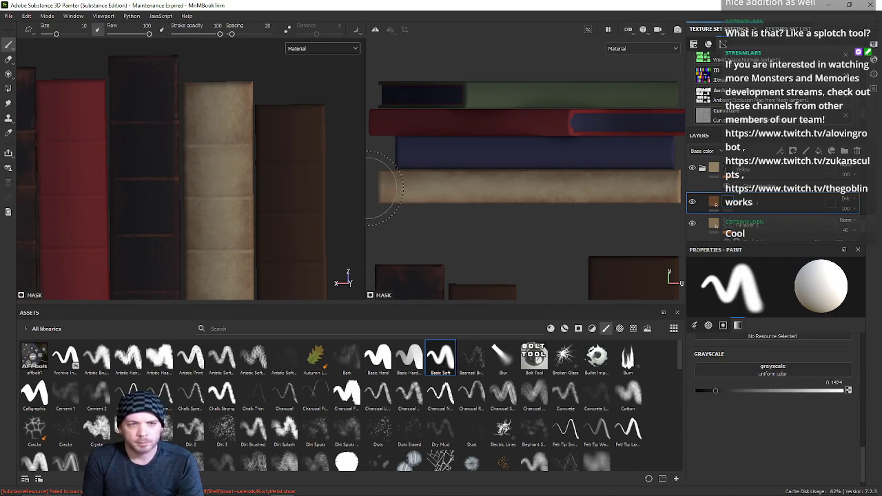
ctrl+right_drag(417, 210, 393, 215)
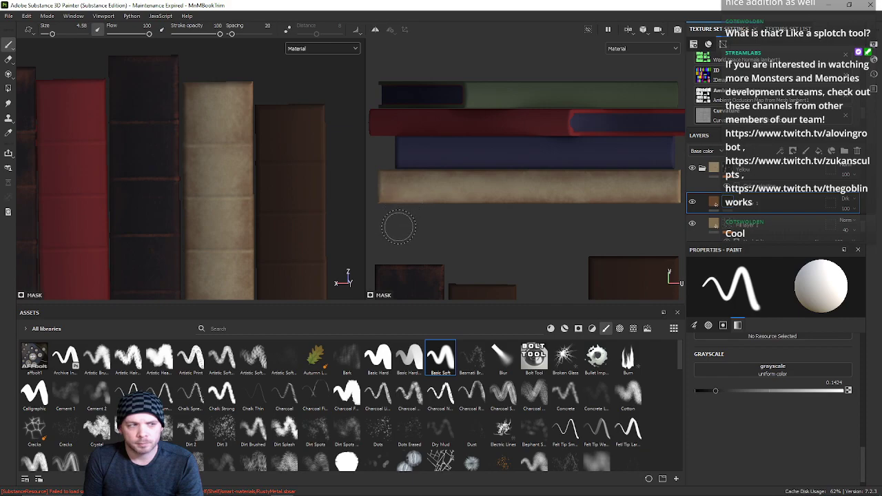
shift+click(381, 188)
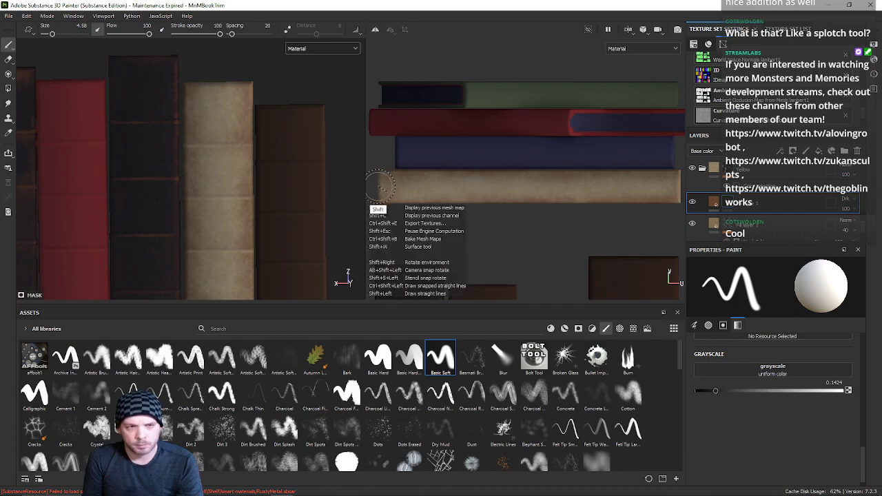
shift+click(677, 186)
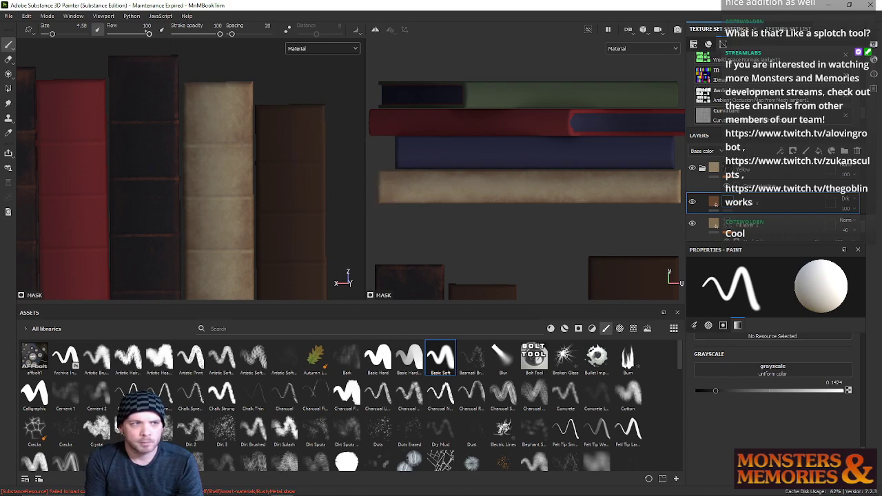
drag(145, 34, 134, 34)
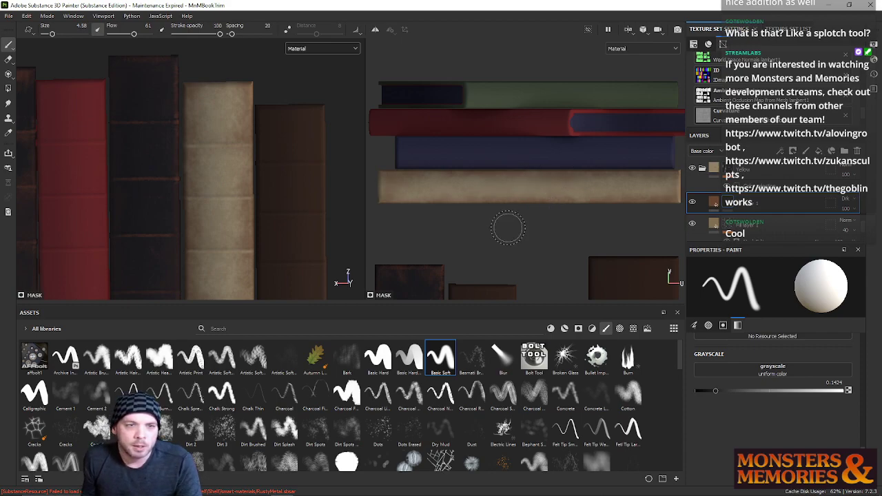
drag(134, 34, 119, 33)
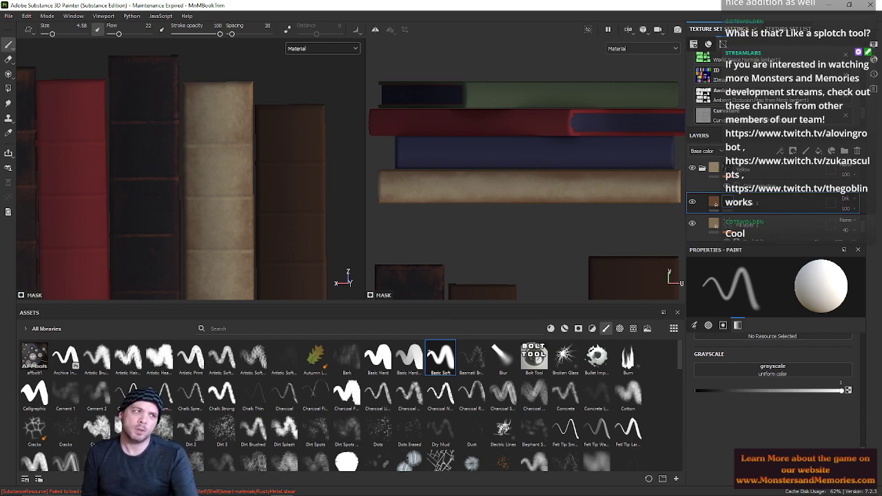
Step: Paint brown dirt around the base of the plain beige spine beside the orange book, using the dirt brush at grayscale 1 and sizes 6.12 and 4.63
scroll(494, 162, down, 5)
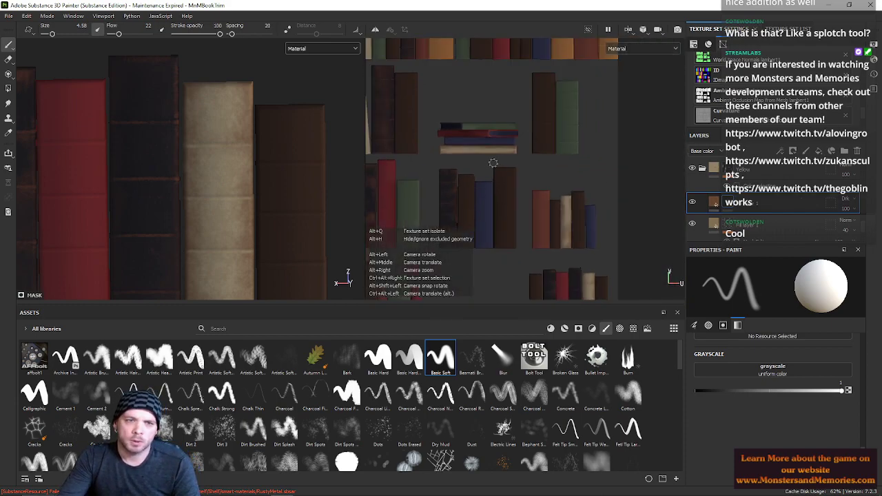
alt+scroll(494, 162, down, 3)
alt+middle_drag(492, 165, 564, 154)
scroll(514, 169, up, 1)
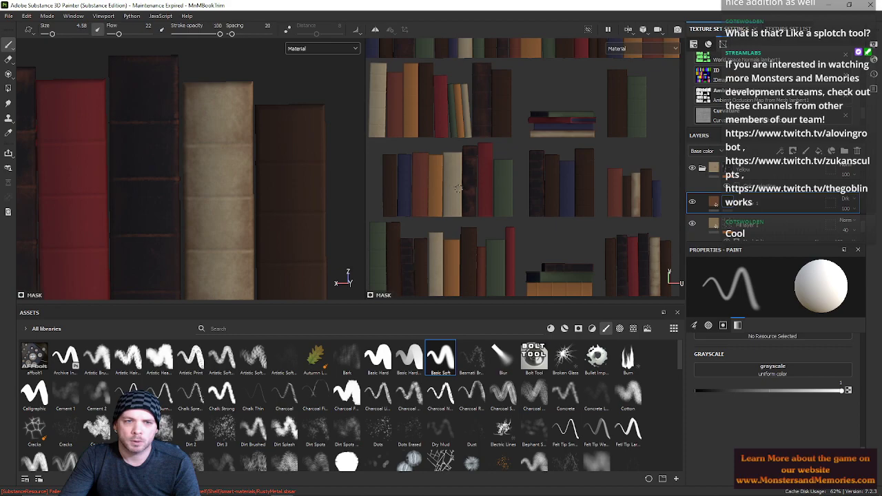
scroll(459, 188, up, 5)
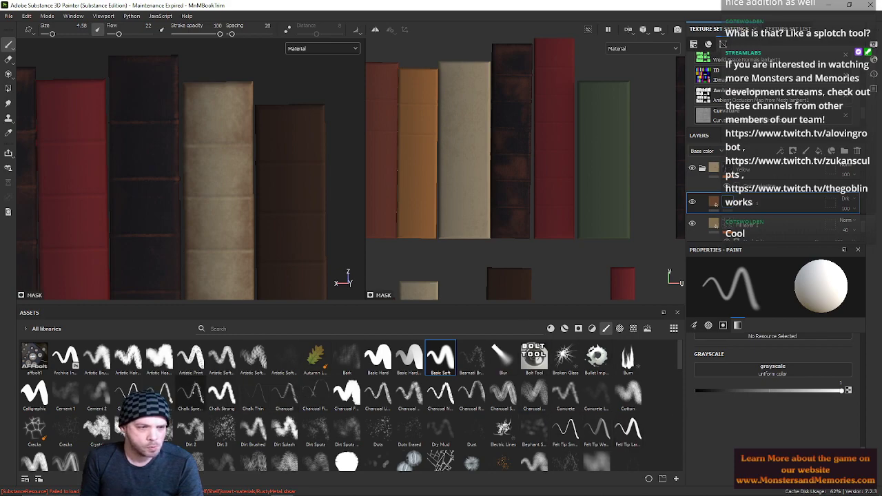
click(191, 394)
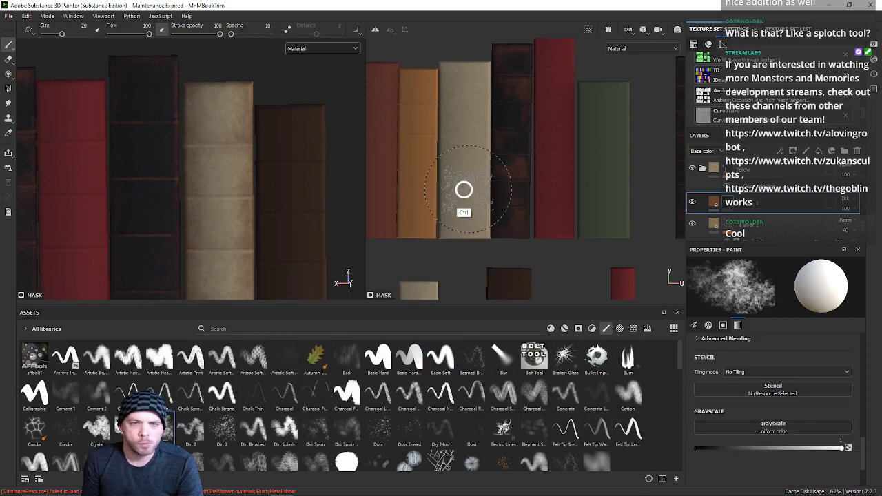
mouse_move(486, 178)
ctrl+right_down()
mouse_move(479, 189)
mouse_move(438, 182)
ctrl+right_up()
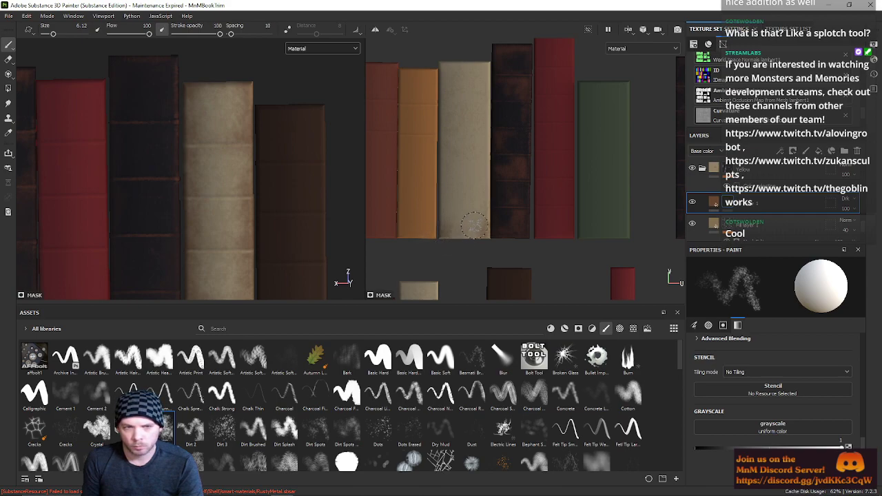
ctrl+right_drag(472, 227, 472, 227)
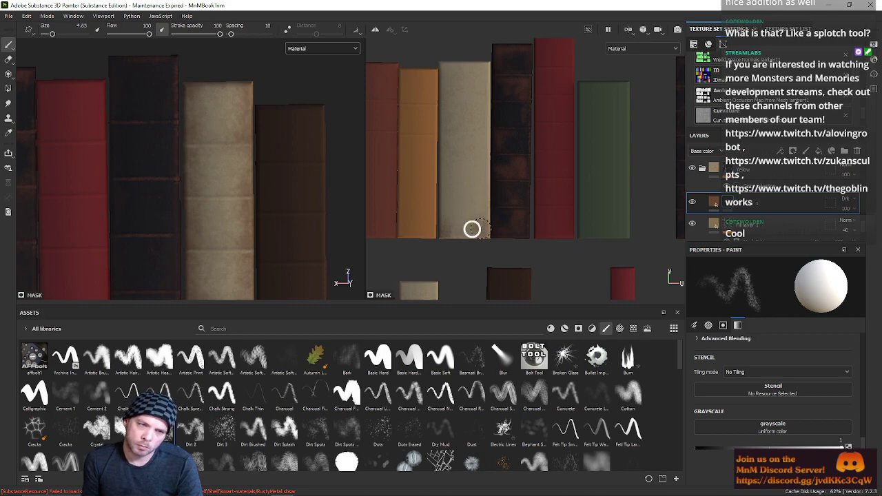
Step: Add light dirt stains to the upper part of the same beige spine at brush size 4.63
alt+right_drag(605, 256, 522, 194)
alt+middle_drag(522, 194, 586, 227)
alt+right_drag(585, 227, 585, 239)
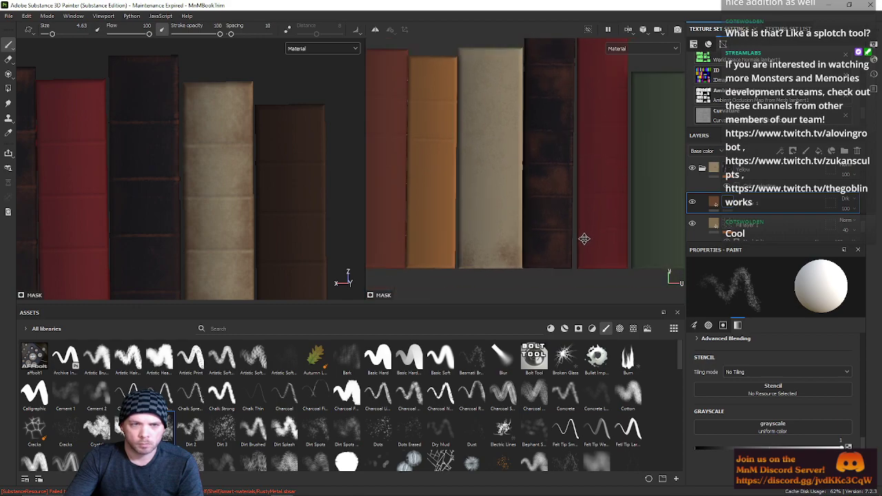
alt+middle_drag(578, 244, 581, 264)
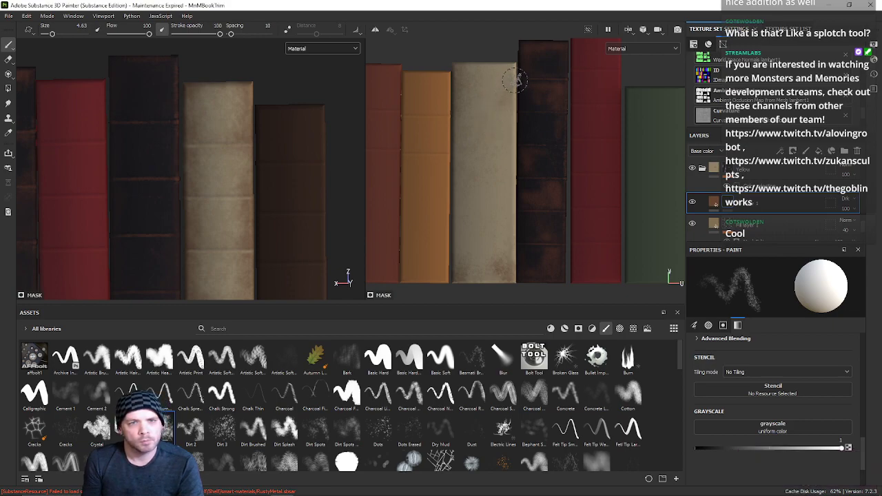
ctrl+drag(504, 98, 501, 103)
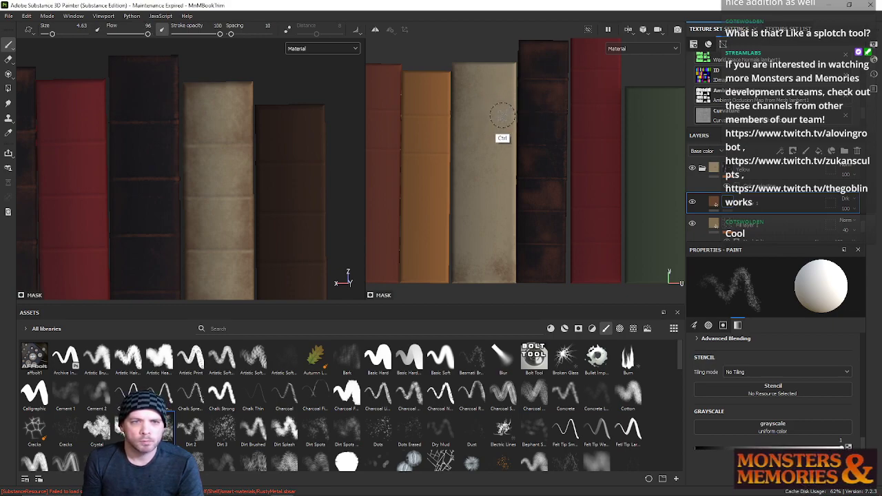
Step: Restore the dirt brush to flow 100, set its size to 8.25, and build up brown staining along the beige spine's edges, top and base
click(227, 424)
click(190, 428)
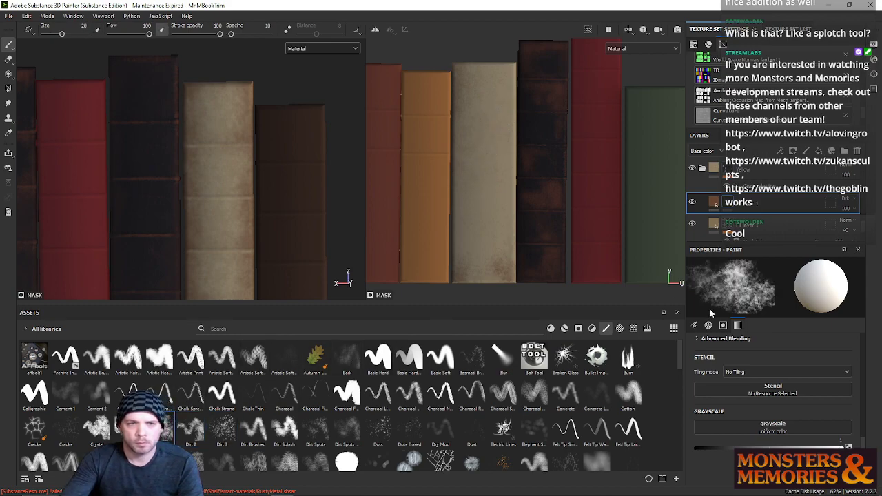
mouse_move(456, 153)
ctrl+right_down()
mouse_move(435, 153)
mouse_move(454, 153)
ctrl+right_up()
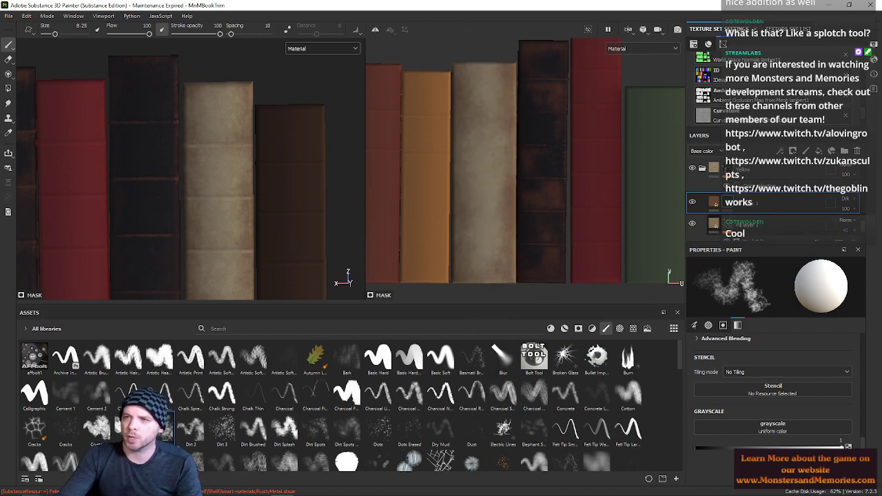
mouse_move(881, 146)
right_down()
mouse_move(601, 112)
mouse_move(881, 155)
right_up()
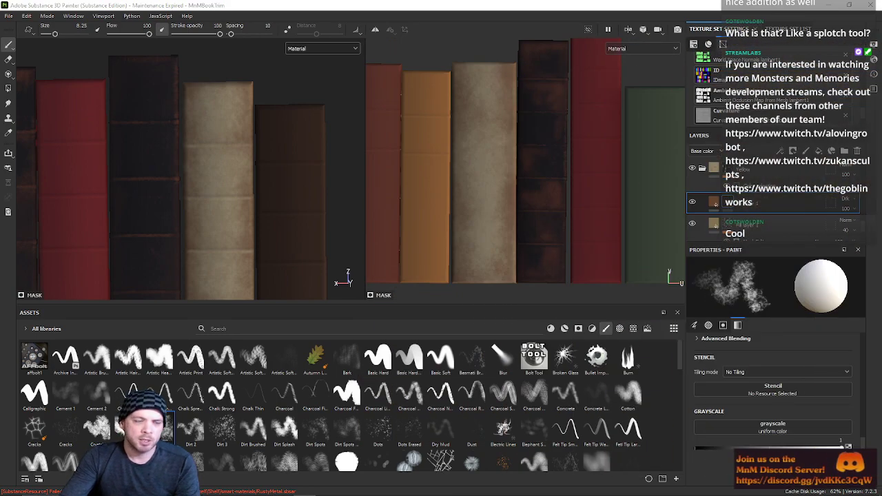
Step: Paint brown dirt in the mask over the beige spine in the row below, left of the orange book, at brush size 8.25
middle_drag(520, 153, 644, 165)
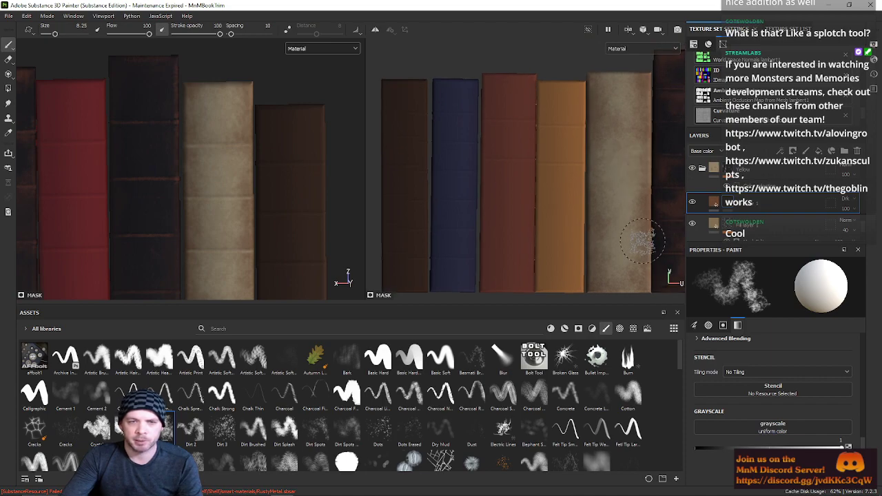
scroll(459, 192, down, 5)
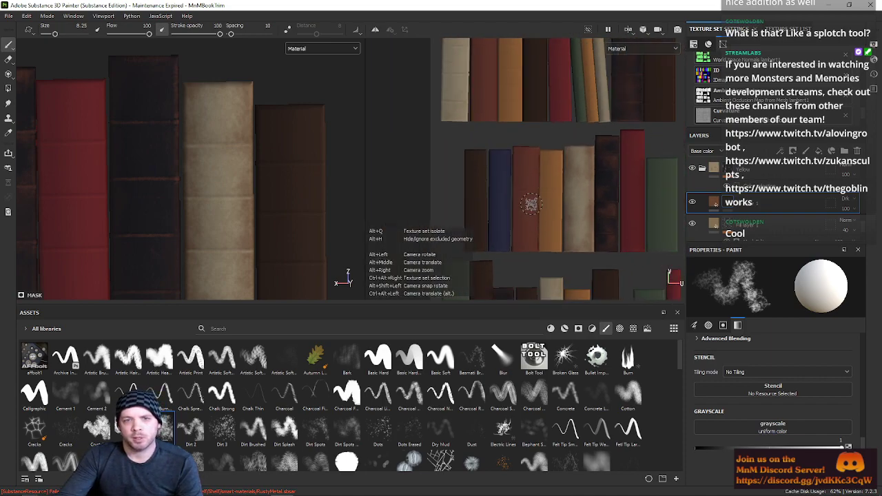
scroll(460, 192, up, 2)
alt+middle_drag(467, 192, 486, 136)
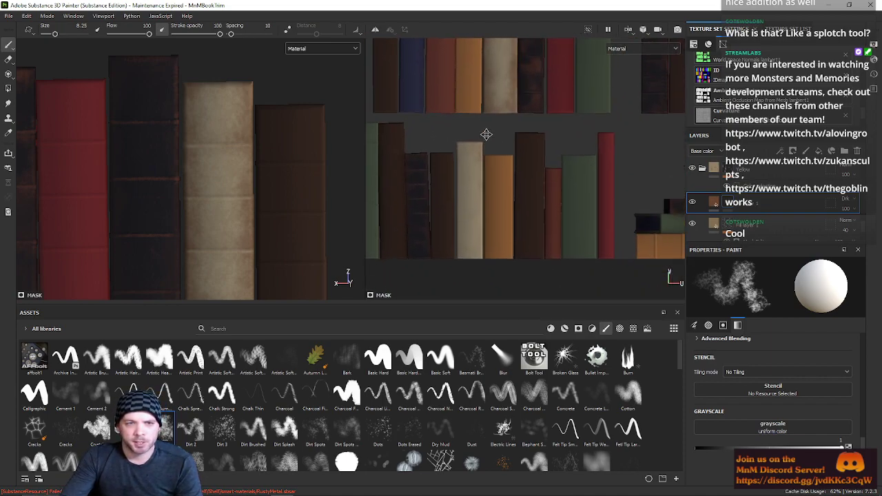
scroll(479, 156, up, 2)
alt+middle_drag(490, 173, 509, 148)
scroll(457, 191, up, 1)
mouse_move(457, 191)
alt+middle_down()
mouse_move(449, 172)
mouse_move(447, 181)
alt+middle_up()
scroll(445, 191, up, 1)
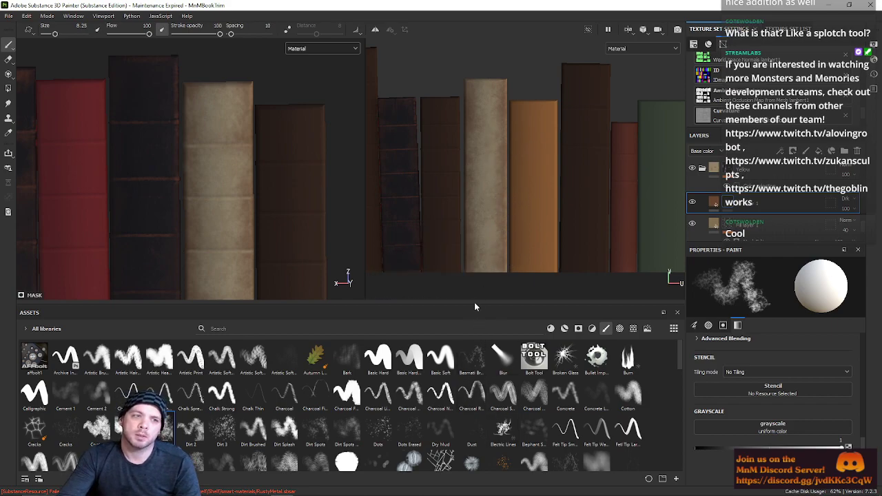
alt+middle_drag(504, 164, 500, 184)
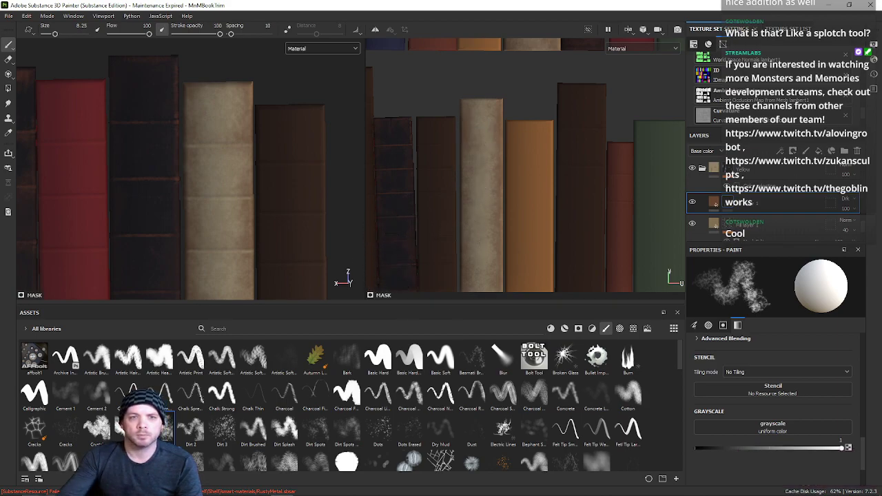
Step: Reduce the dirt brush to size 3.44 and touch up the brown dirt on the leaning beige spine beside the orange book
alt+middle_drag(530, 223, 545, 218)
alt+right_drag(606, 83, 468, 271)
alt+middle_drag(508, 124, 436, 326)
alt+middle_drag(436, 162, 437, 44)
scroll(434, 137, up, 3)
scroll(425, 162, up, 3)
mouse_move(396, 217)
alt+middle_down()
mouse_move(398, 152)
mouse_move(388, 146)
alt+middle_up()
ctrl+right_drag(459, 174, 441, 174)
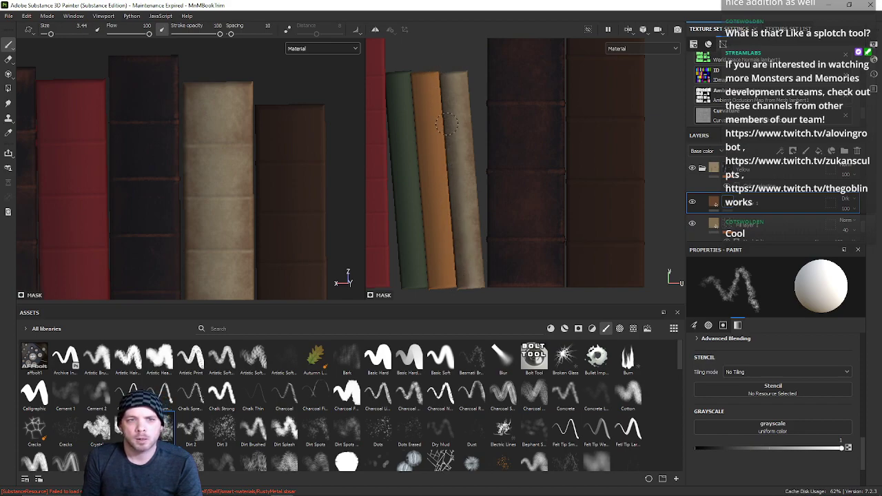
middle_drag(467, 294, 471, 183)
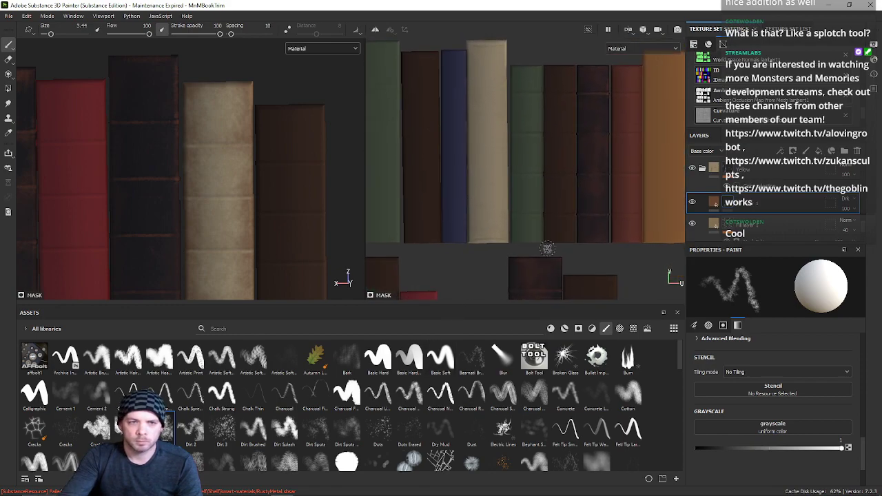
Step: Paint brown dirt along the base ridge of the tall beige spine between the blue and green books at brush size 1.8
alt+middle_drag(549, 251, 532, 266)
mouse_move(460, 215)
ctrl+right_down()
mouse_move(469, 220)
mouse_move(453, 247)
mouse_move(568, 267)
ctrl+right_up()
mouse_move(568, 267)
alt+middle_down()
mouse_move(575, 208)
mouse_move(601, 186)
alt+middle_up()
alt+right_drag(557, 199, 557, 179)
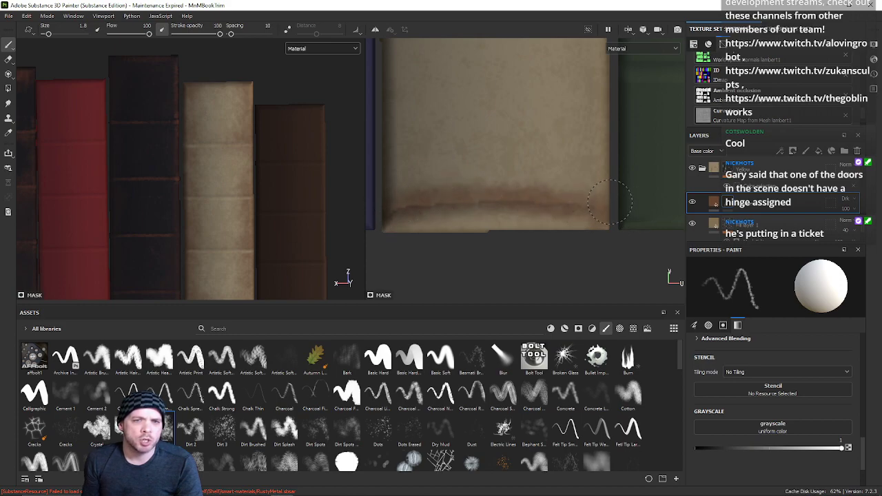
alt+right_drag(535, 200, 520, 187)
mouse_move(520, 188)
alt+middle_down()
mouse_move(521, 228)
mouse_move(524, 191)
alt+middle_up()
scroll(524, 191, up, 2)
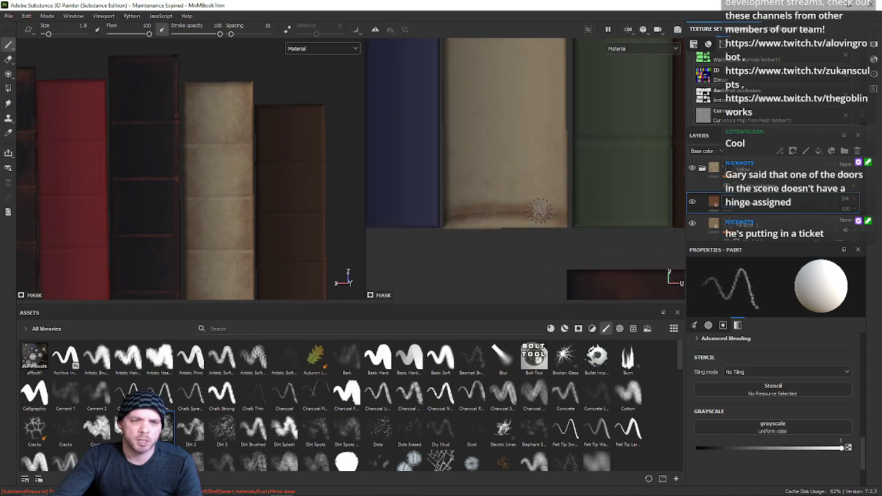
Step: Paint a brown dirt line along the top crease of the same tall beige spine at brush size 1.8
scroll(539, 210, up, 2)
scroll(549, 225, down, 1)
mouse_move(526, 143)
alt+middle_down()
mouse_move(506, 236)
mouse_move(528, 421)
alt+middle_up()
scroll(504, 193, up, 2)
alt+middle_drag(513, 169, 499, 278)
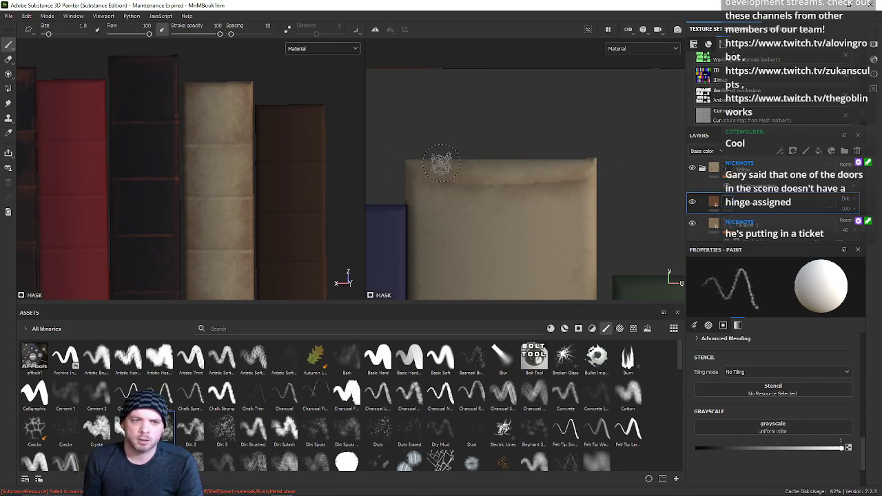
Step: Set the dirt brush to size 9.12 and stain the tall beige spine along its full length and edges
alt+right_drag(442, 170, 498, 233)
alt+middle_drag(499, 234, 546, 97)
alt+right_drag(528, 159, 540, 198)
alt+middle_drag(530, 153, 509, 103)
ctrl+right_drag(529, 196, 547, 197)
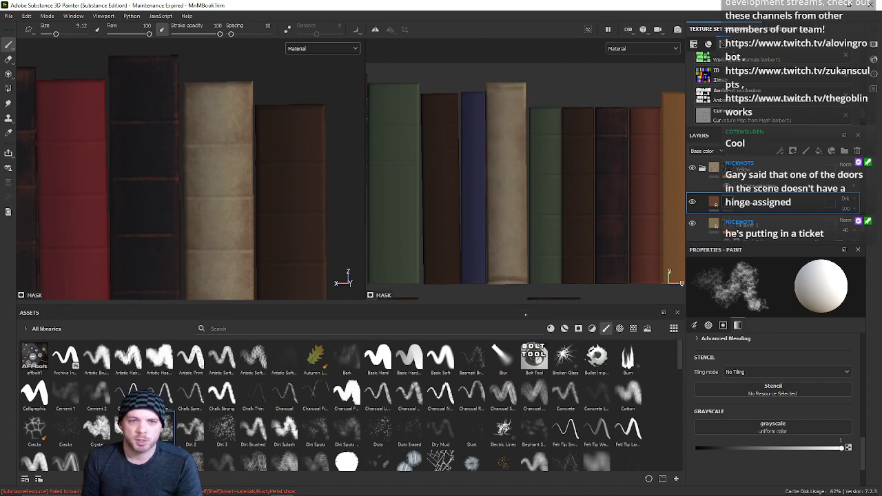
mouse_move(525, 202)
middle_down()
mouse_move(509, 131)
mouse_move(511, 171)
middle_up()
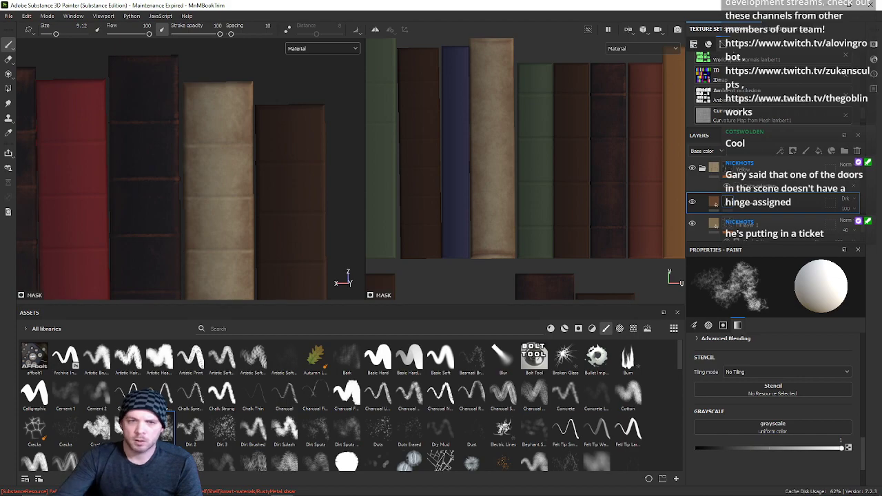
Step: Build up brown dirt around the tall beige spine's base at a smaller brush size, refining the base at size 0.74
ctrl+right_drag(503, 271, 479, 270)
scroll(504, 290, up, 2)
alt+right_drag(471, 186, 522, 237)
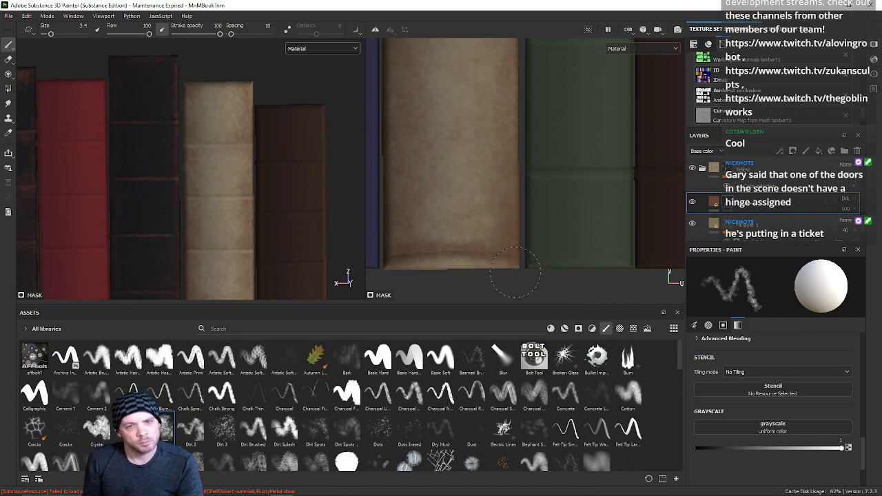
mouse_move(501, 276)
ctrl+right_down()
mouse_move(473, 281)
mouse_move(482, 282)
ctrl+right_up()
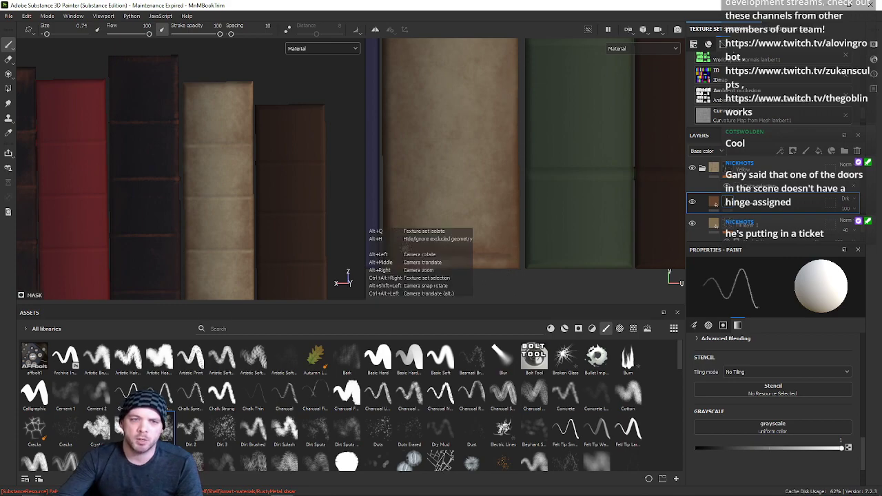
Step: Add staining to the tall beige spine's lower edges at brush size 2.08 and to its upper part at size 4.77
alt+middle_drag(435, 135, 449, 215)
mouse_move(449, 214)
ctrl+right_down()
mouse_move(465, 214)
mouse_move(454, 215)
ctrl+right_up()
scroll(415, 208, down, 3)
alt+middle_drag(412, 204, 418, 183)
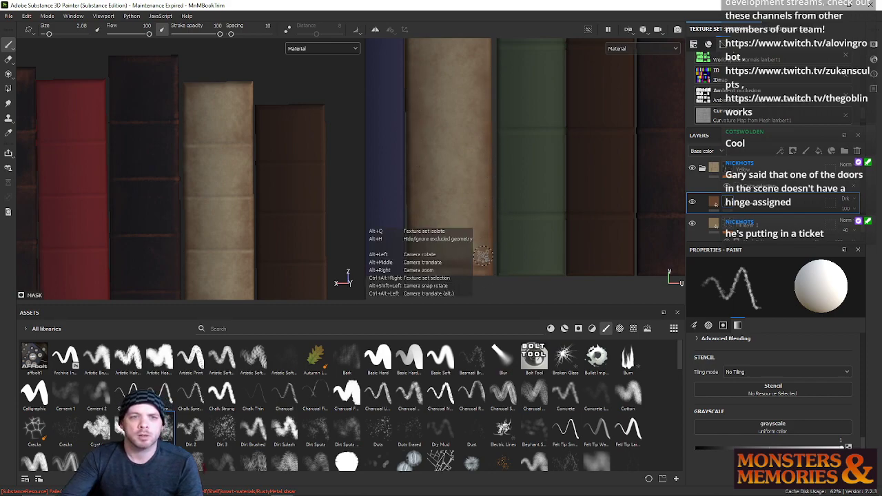
scroll(527, 152, down, 1)
scroll(528, 197, down, 3)
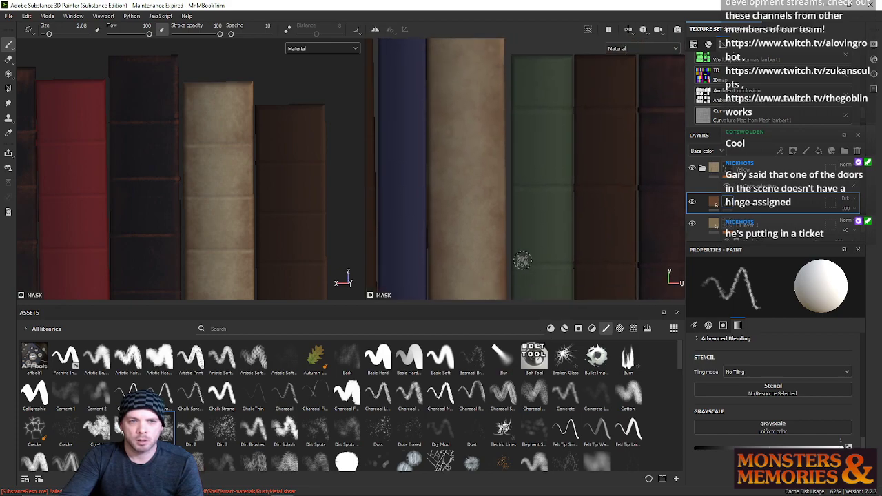
alt+middle_drag(511, 179, 501, 192)
ctrl+right_drag(507, 135, 521, 135)
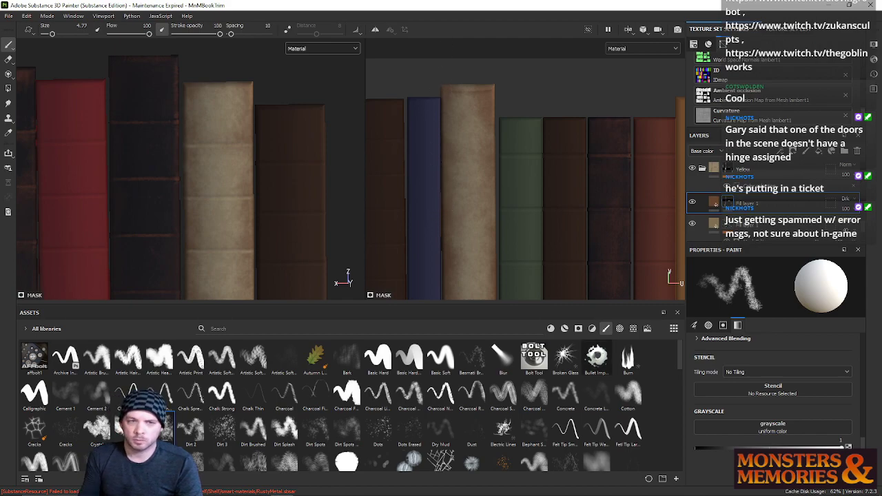
Step: Set the brush grayscale to 0, soften the tall beige spine's staining at size 4.77, and enlarge the viewports
key(alt)
alt+middle_drag(501, 215, 492, 173)
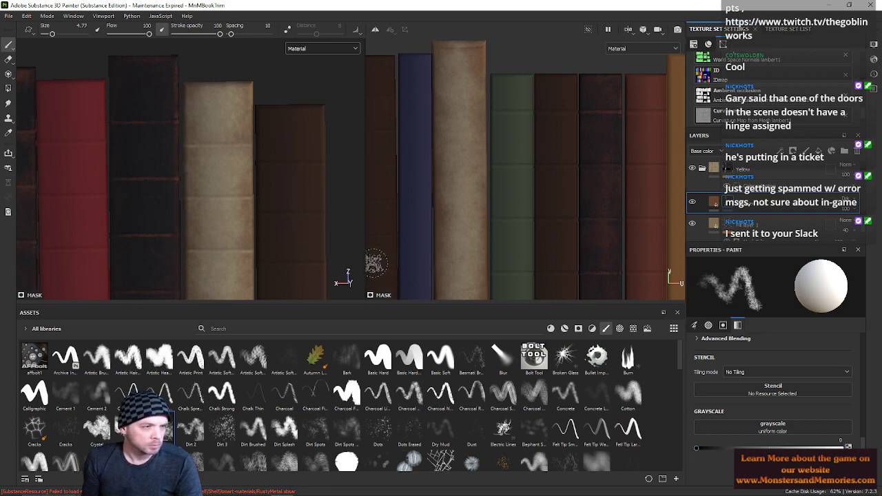
key(alt)
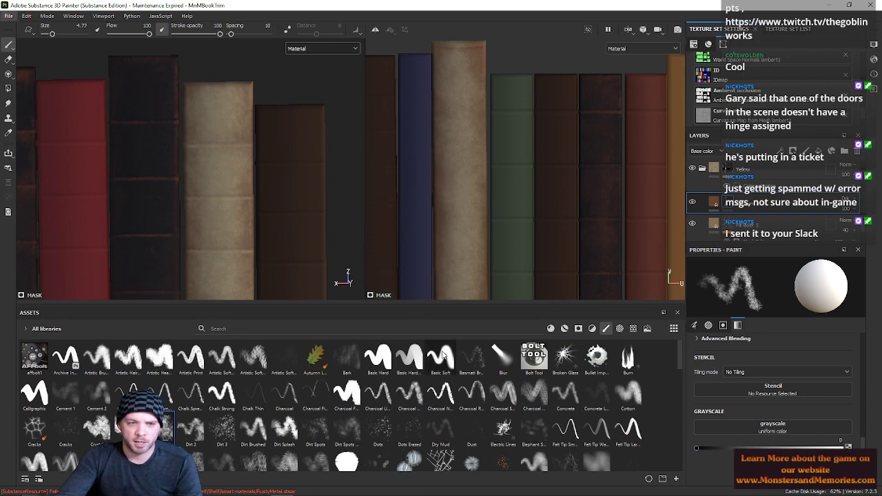
drag(449, 304, 447, 338)
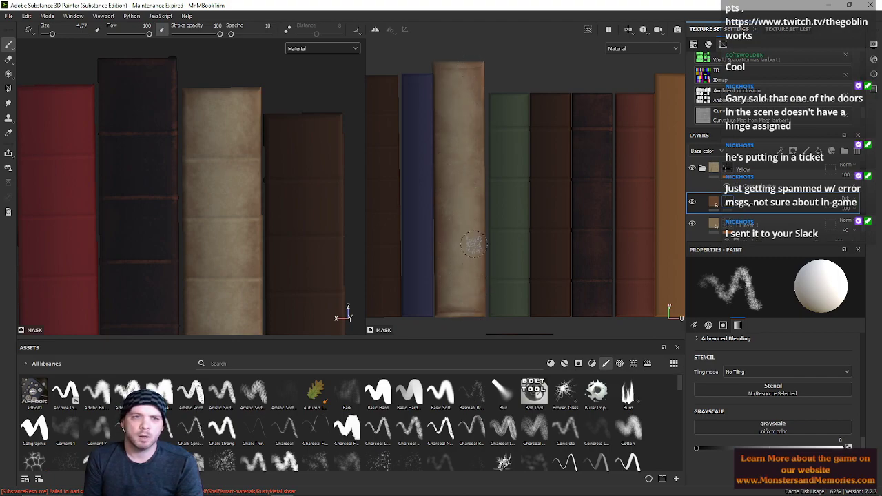
scroll(472, 122, up, 3)
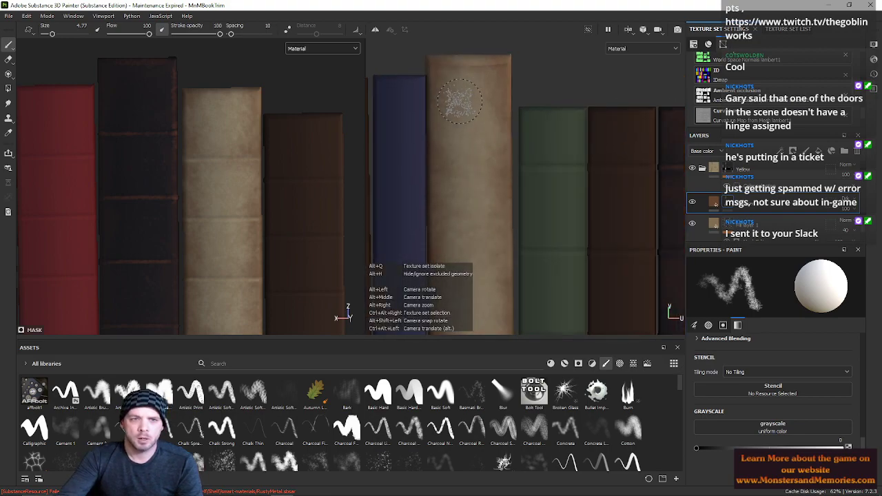
middle_drag(472, 122, 464, 182)
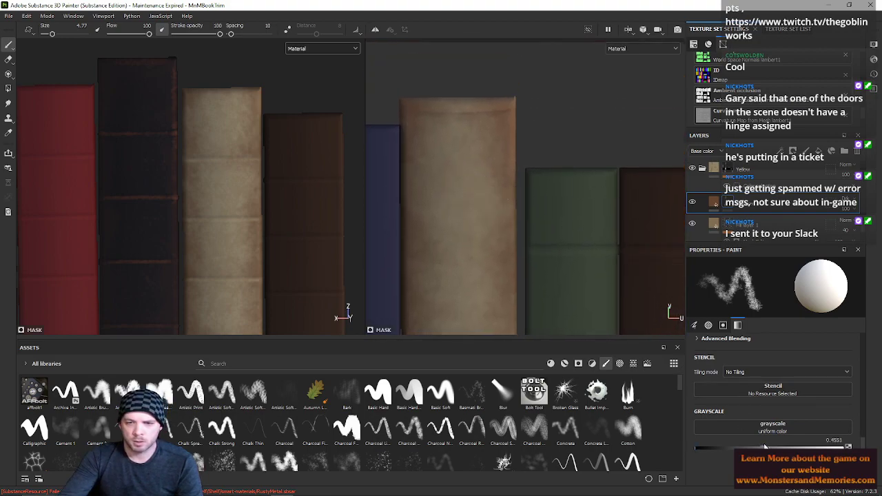
Step: Restore the brush grayscale to 1, reduce its size to 1.31, and darken the dirt around the tall beige spine's top edge and crease
key(bracketleft)
key(bracketleft)
key(bracketleft)
key(bracketleft)
key(bracketleft)
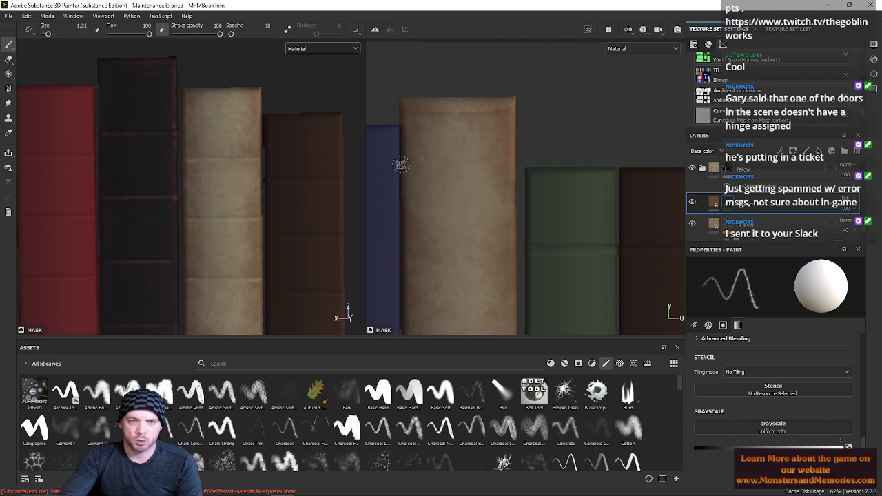
alt+right_drag(423, 127, 438, 124)
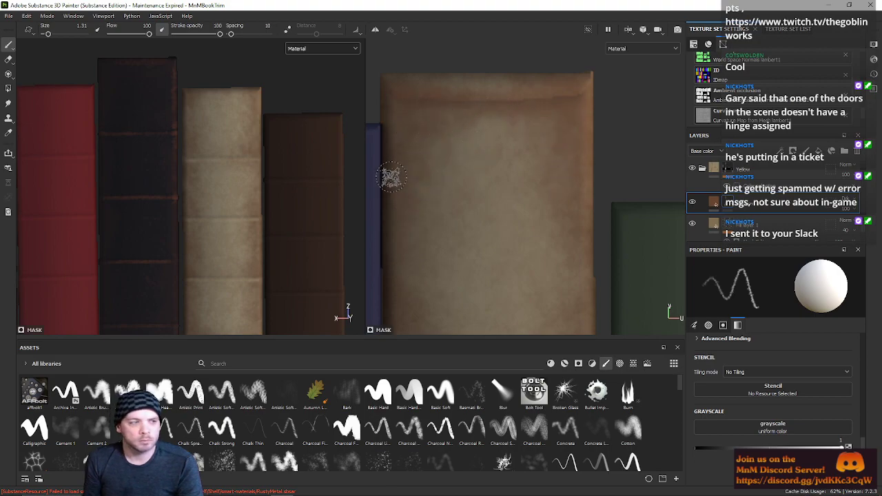
Step: Enlarge the viewports and paint brown dirt around the lowest band of the beige ribbed spine beside the dark red book, at brush size 5.15
alt+right_drag(390, 173, 561, 192)
alt+middle_drag(561, 197, 602, 131)
alt+right_drag(601, 131, 403, 196)
alt+middle_drag(403, 197, 499, 211)
alt+right_drag(499, 211, 426, 193)
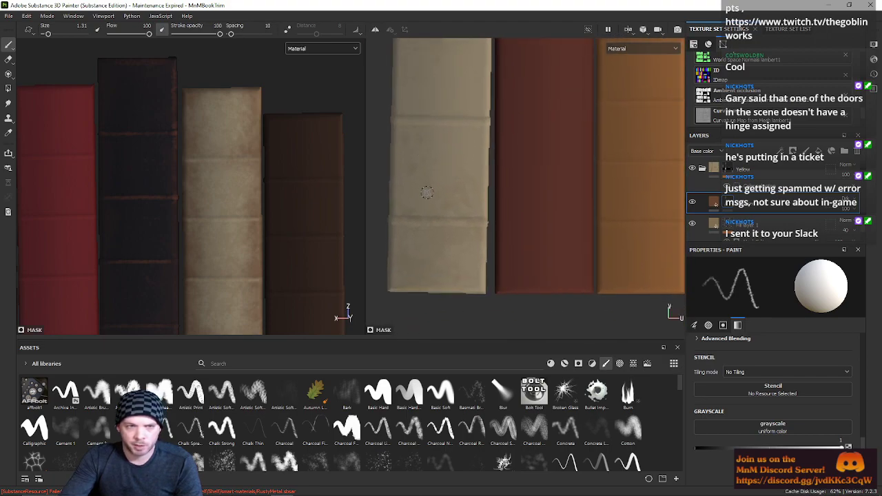
alt+middle_drag(414, 150, 472, 223)
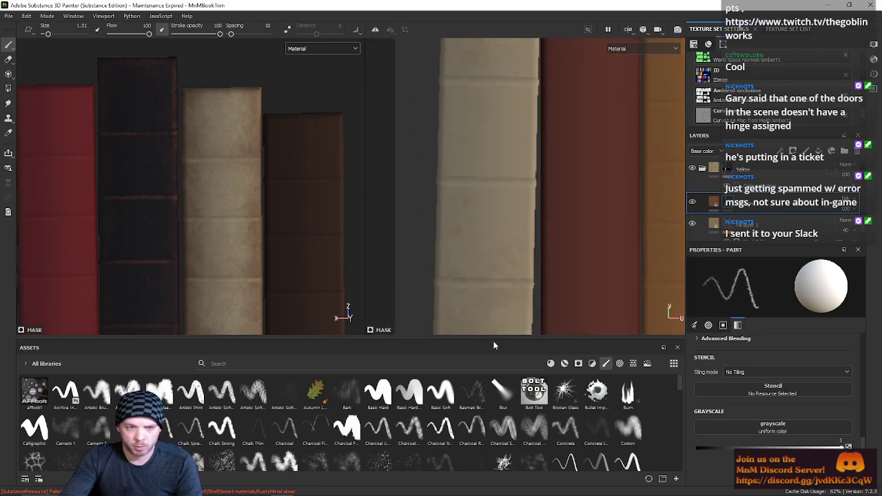
drag(492, 346, 492, 378)
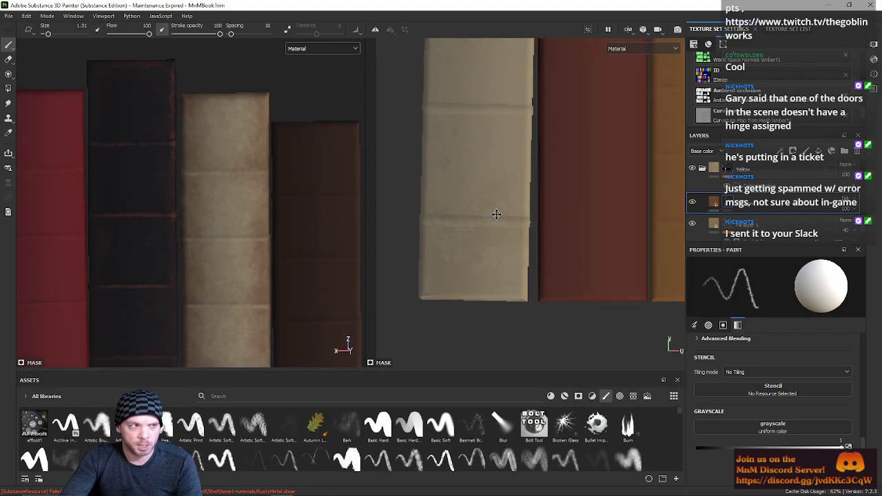
ctrl+right_drag(499, 218, 528, 218)
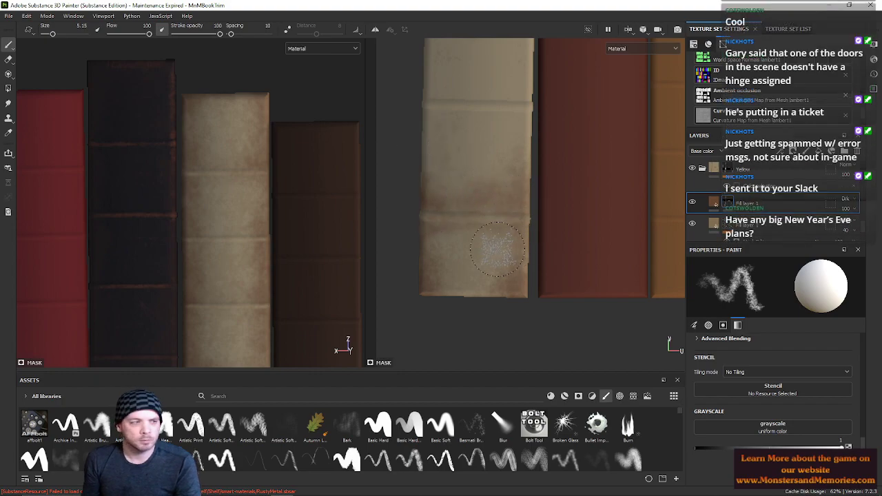
Step: Build up brown staining on the ribbed beige spine's base, lower edges and the section above the lowest band at size 5.15
scroll(497, 249, up, 1)
scroll(470, 227, down, 3)
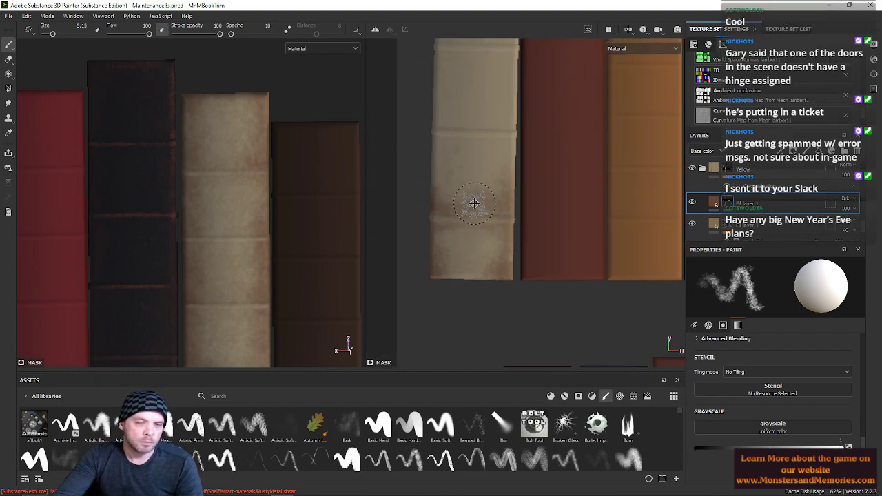
alt+middle_drag(473, 200, 469, 227)
scroll(468, 227, up, 2)
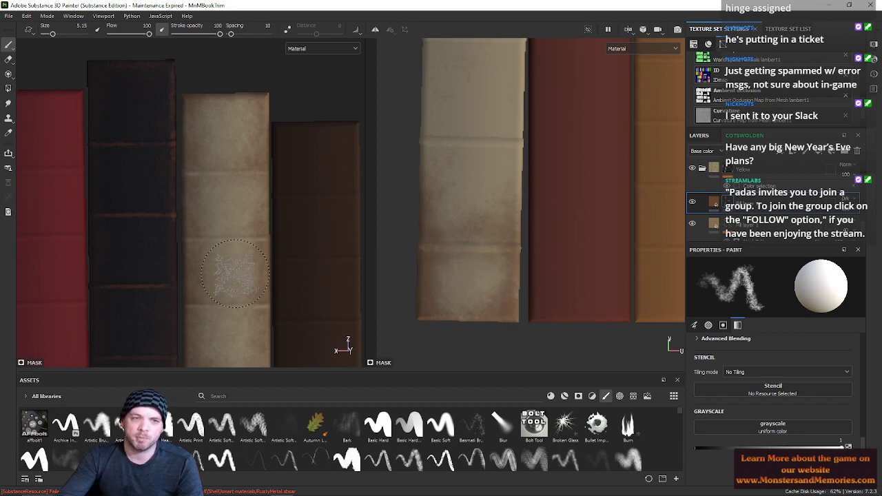
Step: Extend light brown stains up the ribbed beige spine's middle sections, enlarging the dirt brush from size 5.15 to 8.7
scroll(440, 155, up, 2)
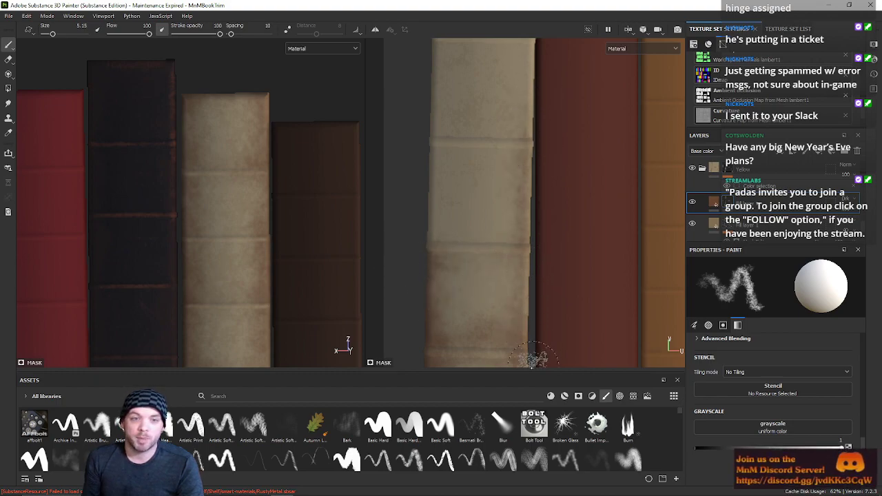
mouse_move(470, 216)
ctrl+right_down()
mouse_move(510, 216)
mouse_move(487, 216)
ctrl+right_up()
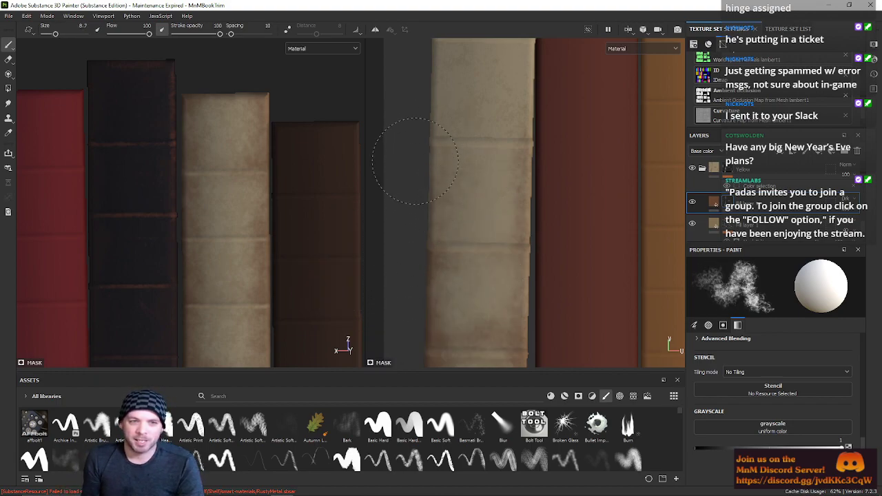
scroll(491, 86, up, 1)
alt+middle_drag(492, 84, 486, 209)
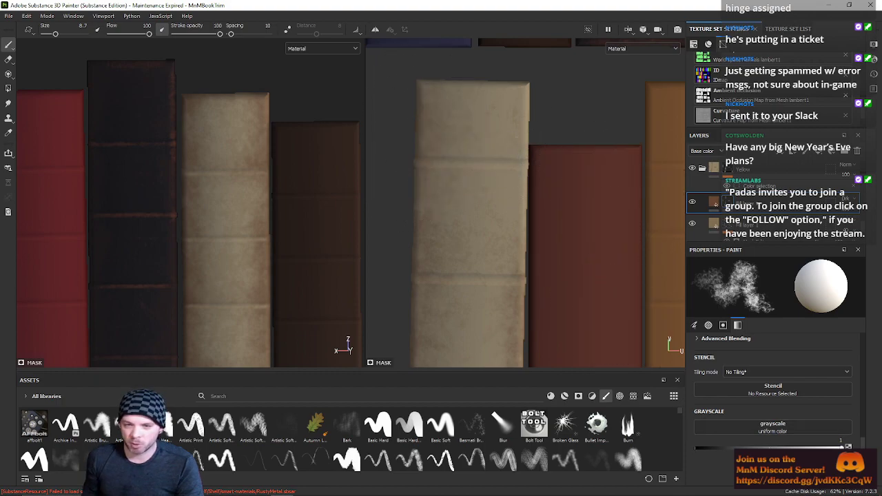
Step: Set the dirt brush to size 4.44 and darken the ribbed beige spine's upper edges and the areas around its raised bands
mouse_move(680, 150)
ctrl+right_down()
mouse_move(655, 150)
mouse_move(686, 150)
ctrl+right_up()
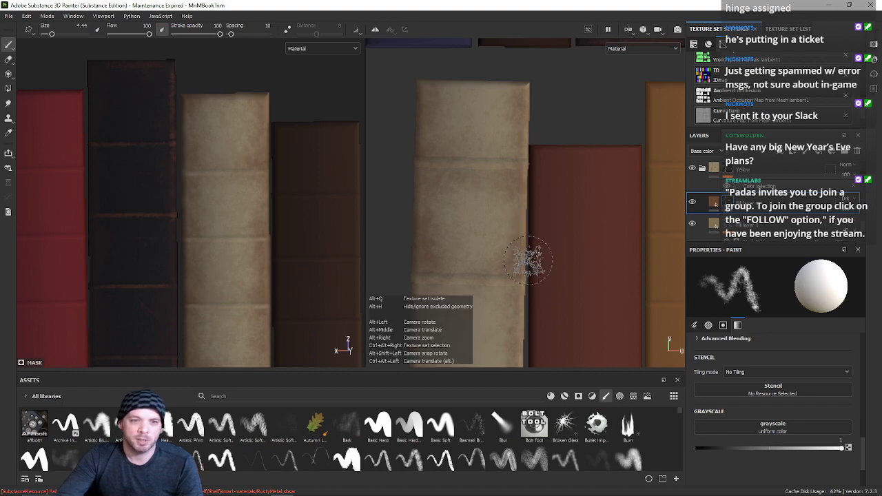
alt+middle_drag(527, 258, 507, 103)
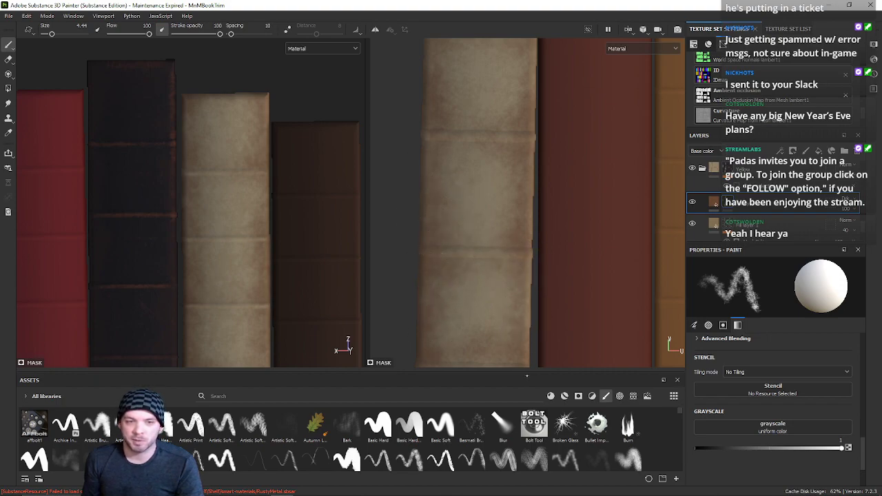
mouse_move(459, 233)
middle_down()
mouse_move(458, 102)
mouse_move(459, 245)
middle_up()
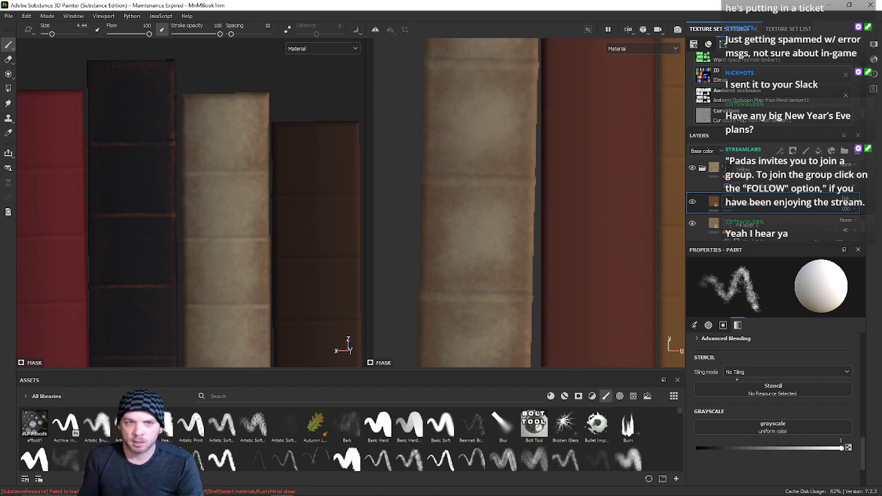
scroll(430, 255, down, 3)
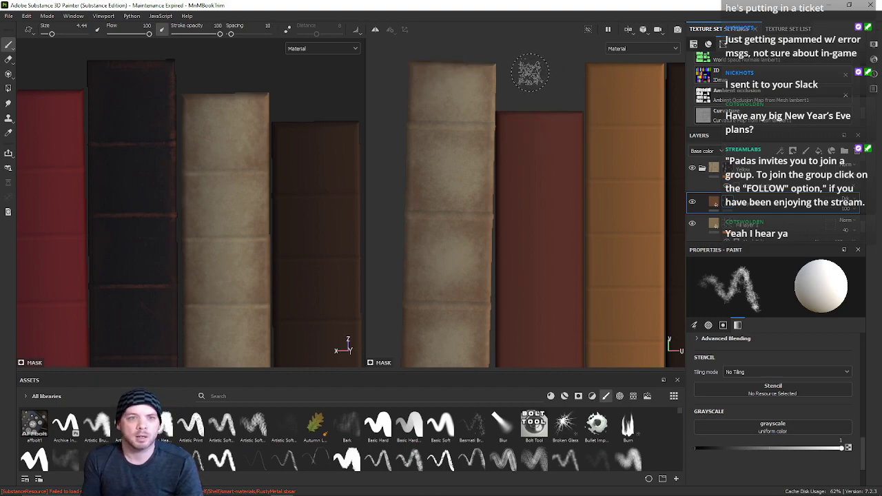
Step: Even out the brown staining on the ribbed beige spine's lower sections and base at size 4.44, checking the whole spine
middle_drag(528, 73, 635, 110)
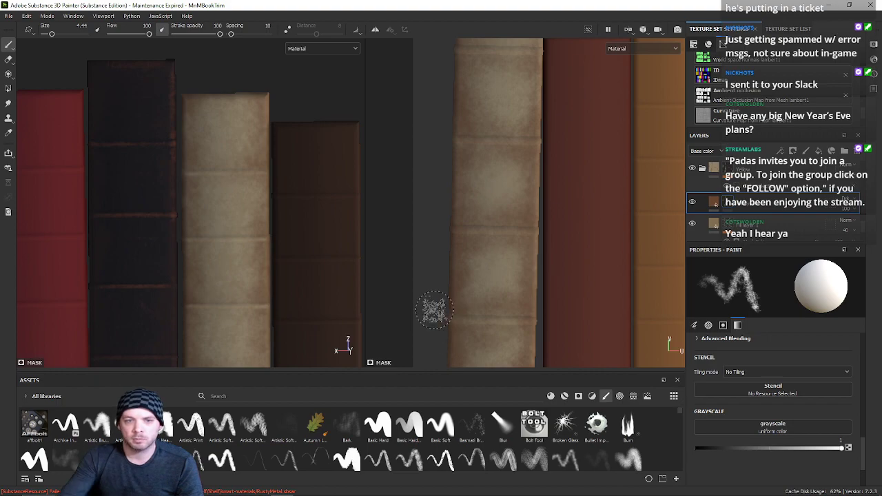
middle_drag(461, 270, 456, 150)
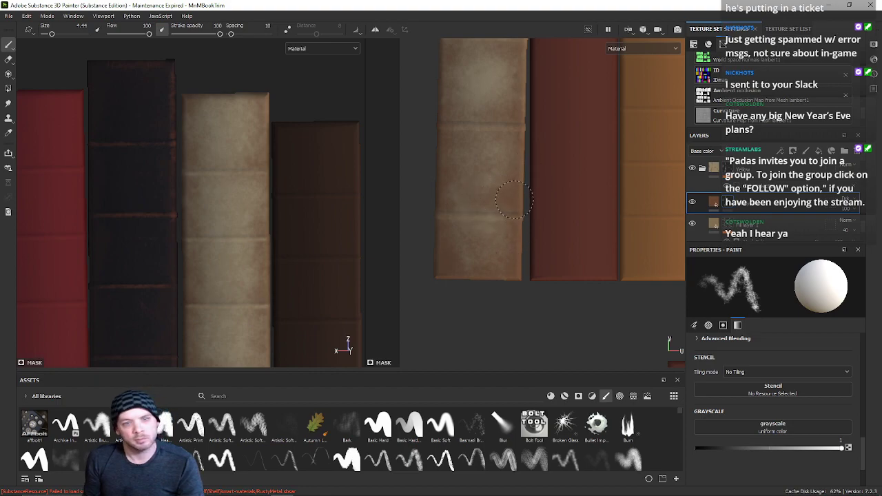
alt+drag(510, 146, 525, 147)
scroll(527, 146, down, 6)
alt+middle_drag(532, 143, 492, 201)
scroll(492, 200, up, 2)
scroll(513, 217, up, 1)
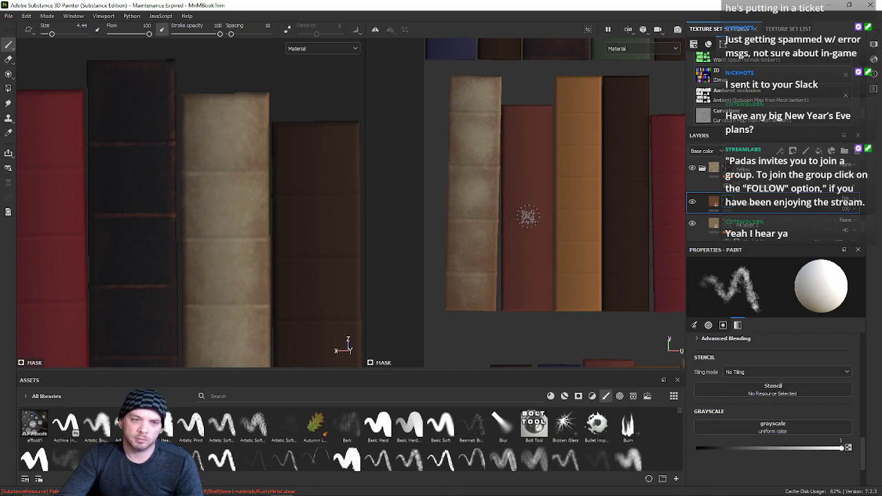
Step: Set the mask brush to grayscale 0 and size 1.66 and clear brown staining from the ribbed beige spine's raised bands
drag(842, 448, 689, 446)
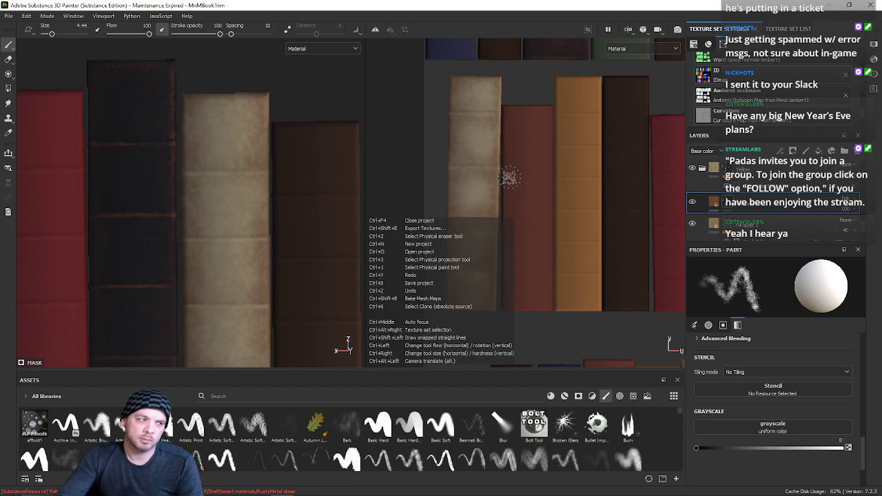
ctrl+right_drag(510, 177, 448, 167)
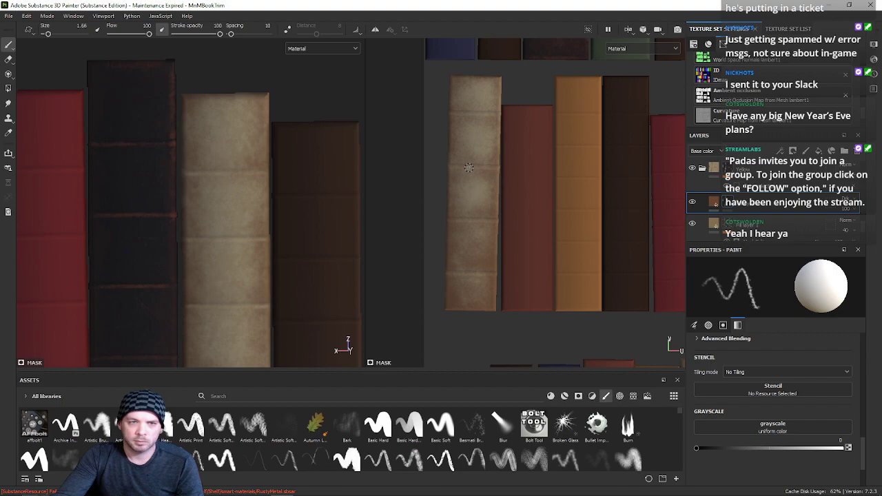
alt+right_drag(493, 269, 481, 269)
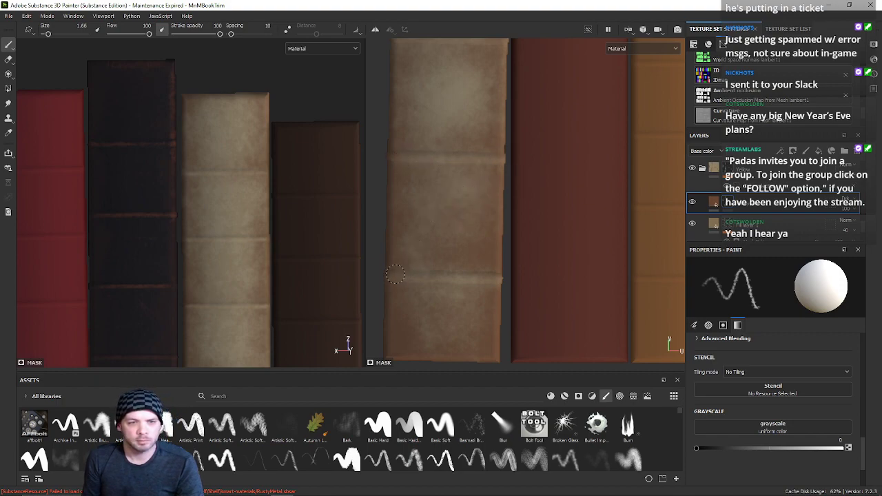
mouse_move(485, 228)
middle_down()
mouse_move(489, 195)
mouse_move(483, 281)
middle_up()
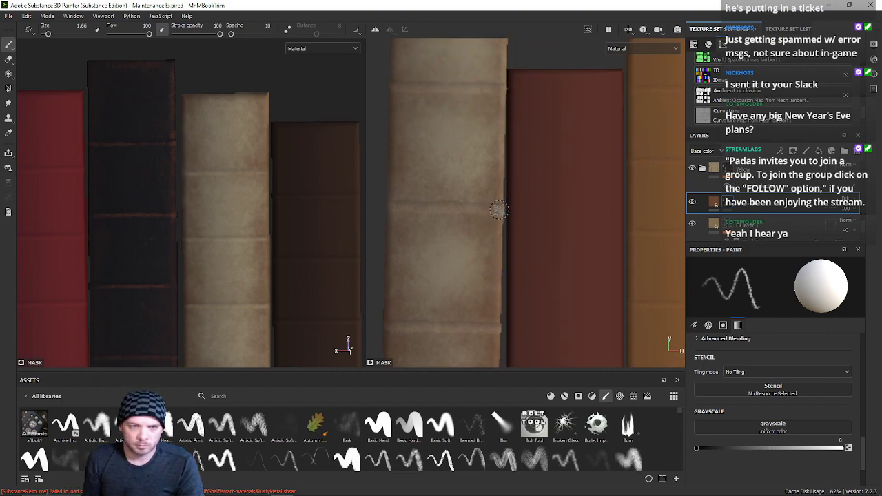
alt+right_drag(480, 210, 472, 139)
alt+middle_drag(470, 132, 469, 103)
alt+right_drag(458, 152, 458, 191)
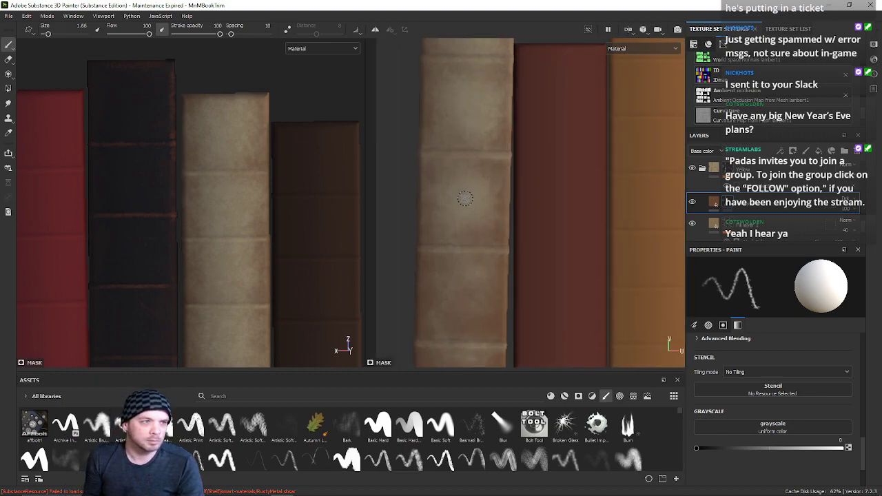
Step: Set the dirt brush to size 4.72 and grayscale 1 and touch up brown staining on the ribbed beige spine's lower sections
click(498, 422)
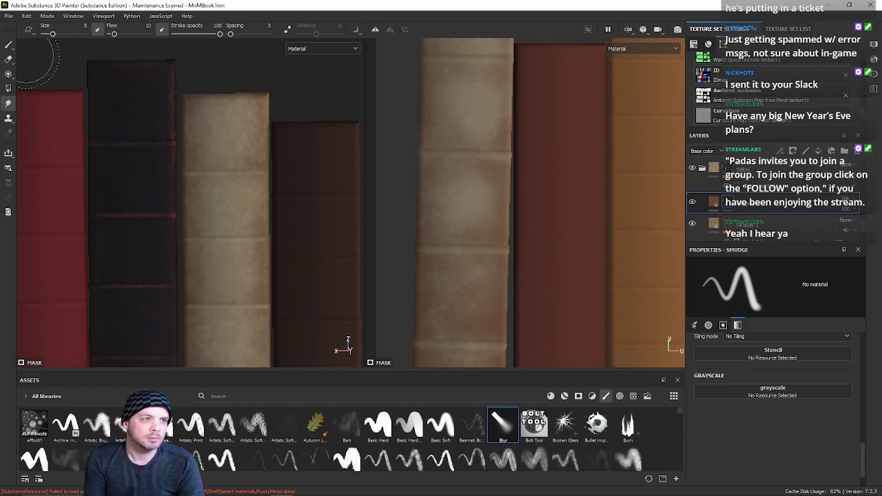
click(8, 44)
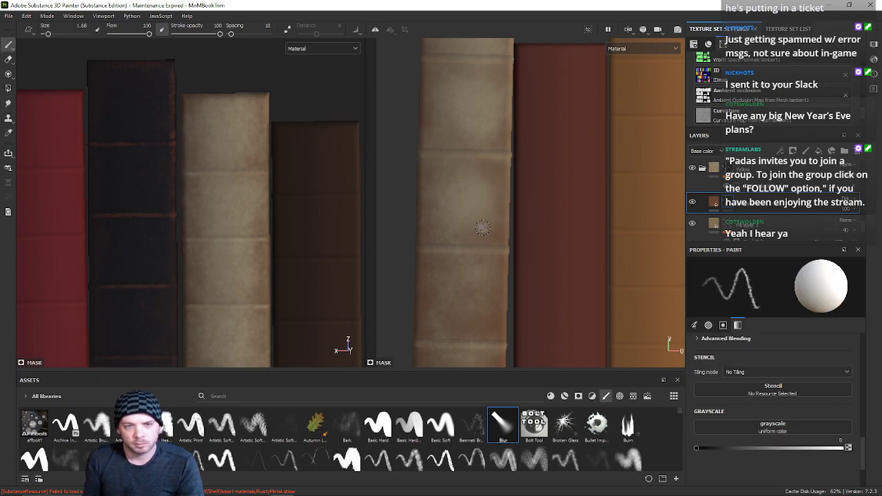
ctrl+right_drag(477, 236, 494, 236)
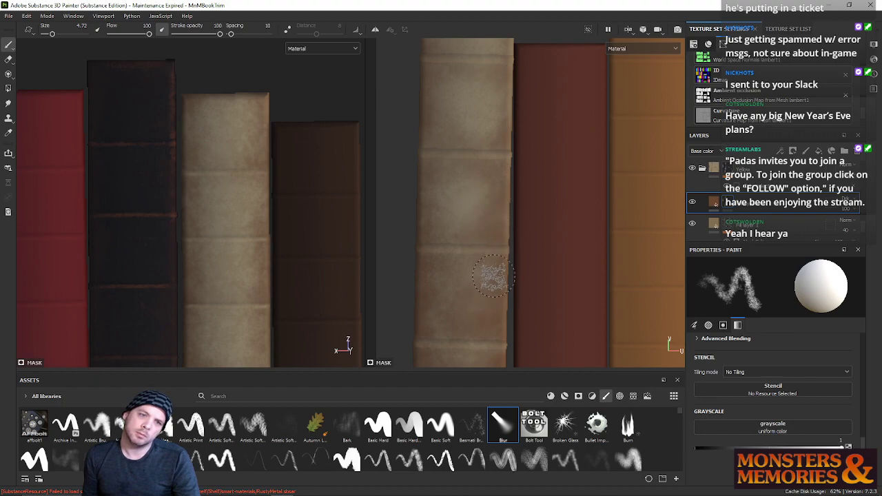
Step: Examine the ribbed beige spine's staining against the other books across the whole texture sheet
scroll(453, 276, down, 5)
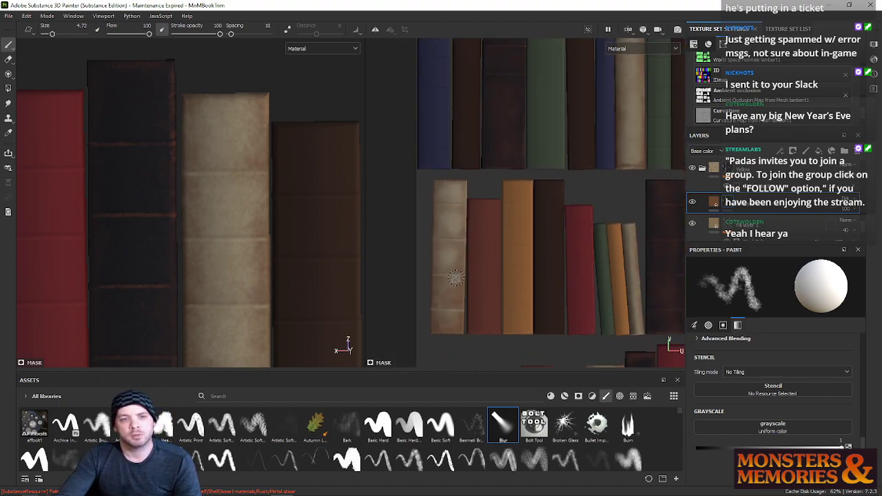
scroll(454, 276, up, 4)
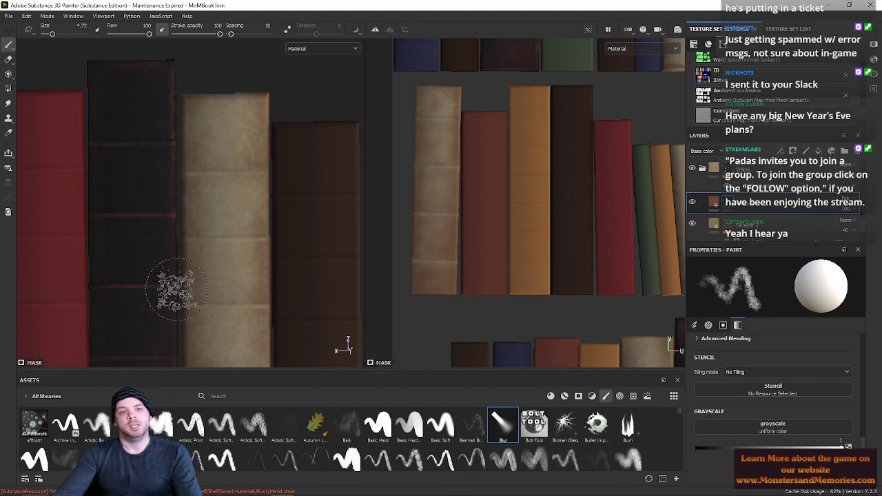
scroll(167, 285, down, 2)
scroll(534, 220, down, 3)
middle_drag(534, 220, 428, 161)
scroll(496, 211, down, 5)
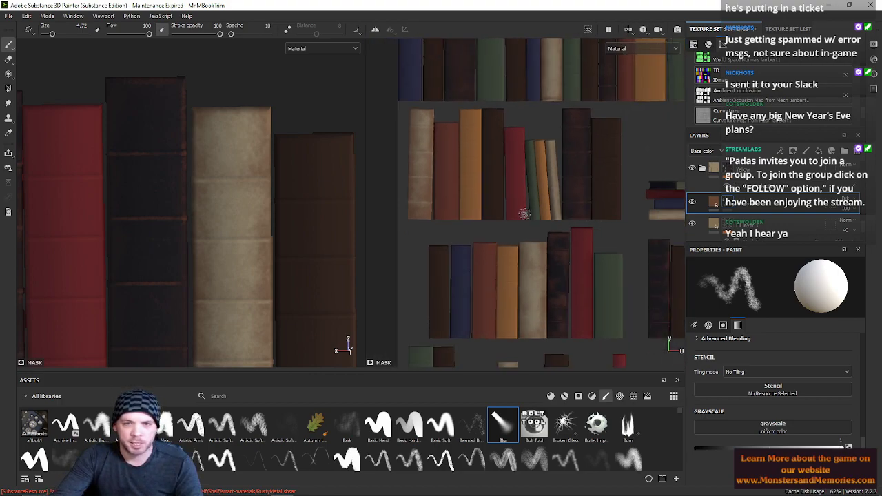
alt+middle_drag(433, 189, 500, 226)
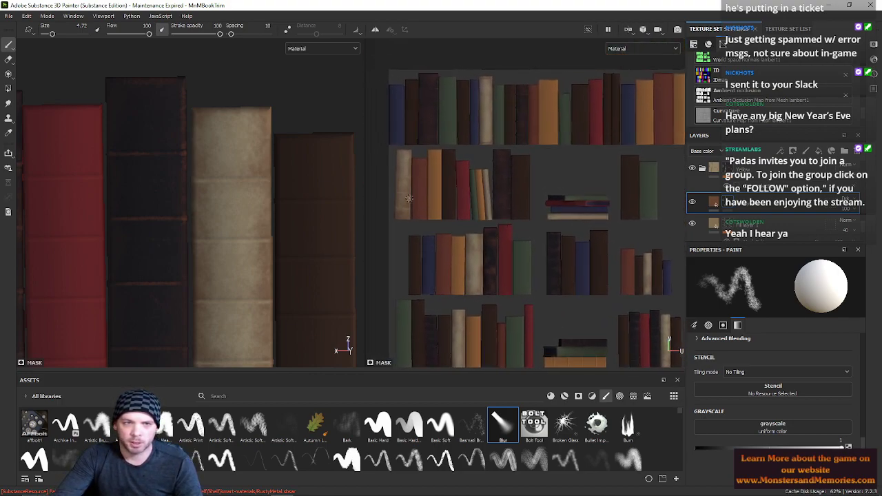
mouse_move(505, 254)
alt+middle_down()
mouse_move(499, 238)
mouse_move(508, 265)
alt+middle_up()
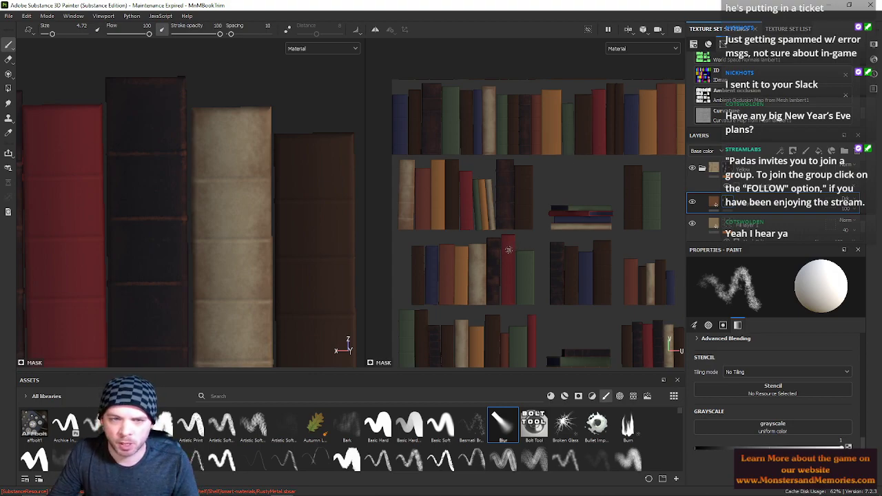
Step: Save the project and check the aged beige books among the shelf rows on the 3D model
click(11, 16)
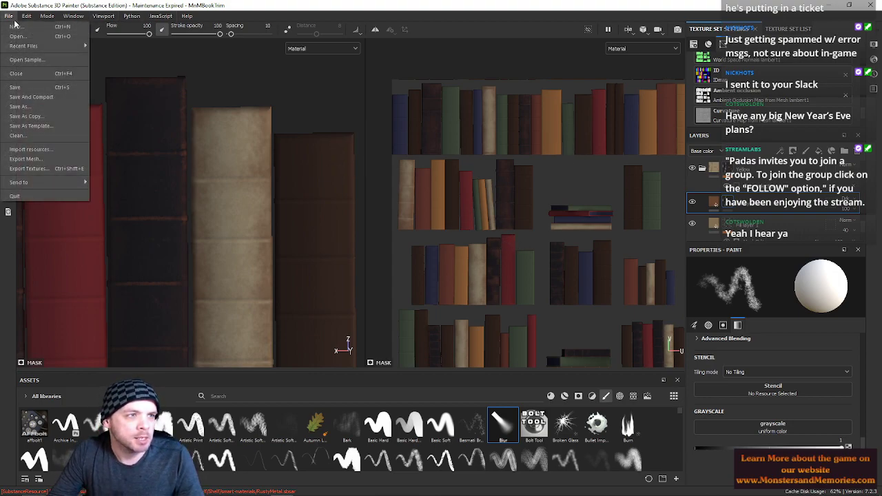
click(47, 90)
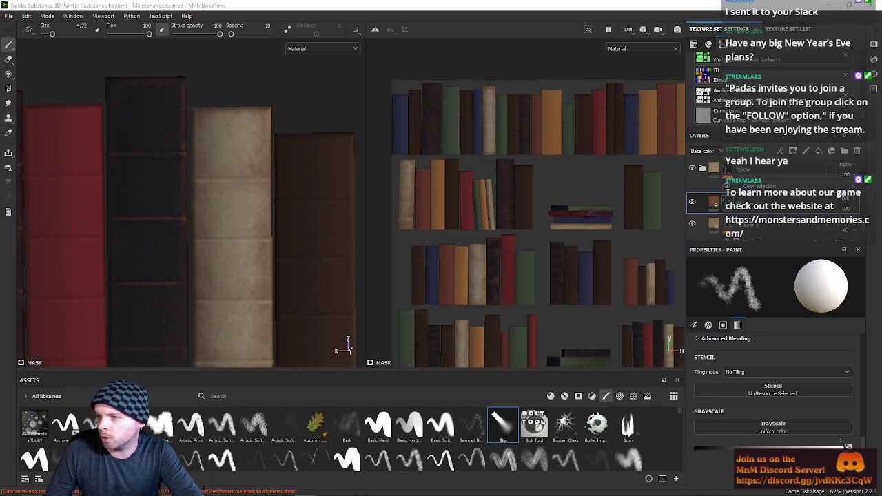
scroll(279, 207, down, 5)
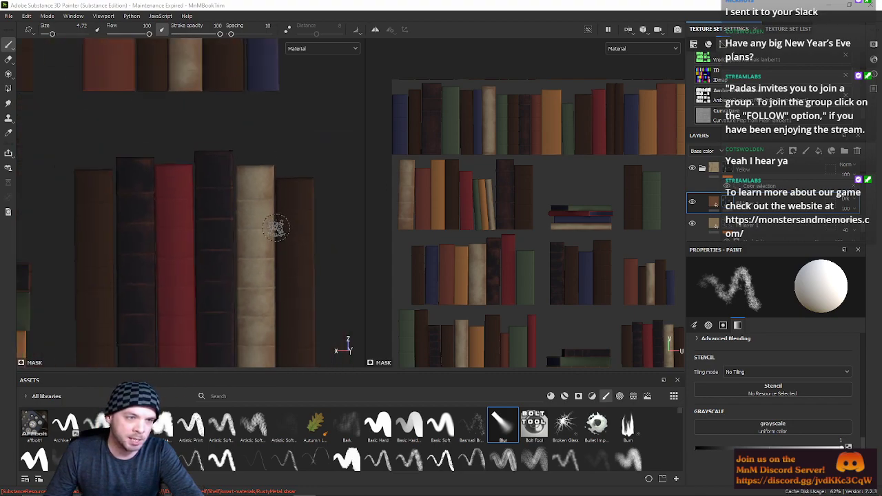
scroll(276, 250, down, 3)
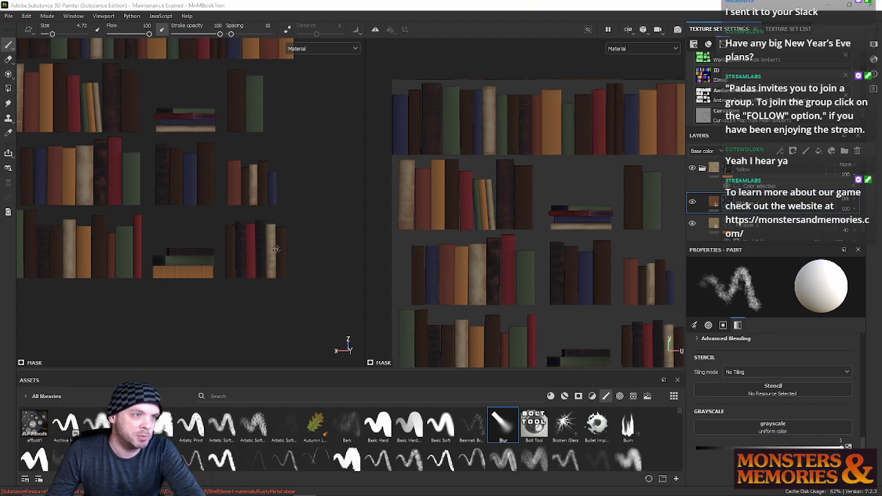